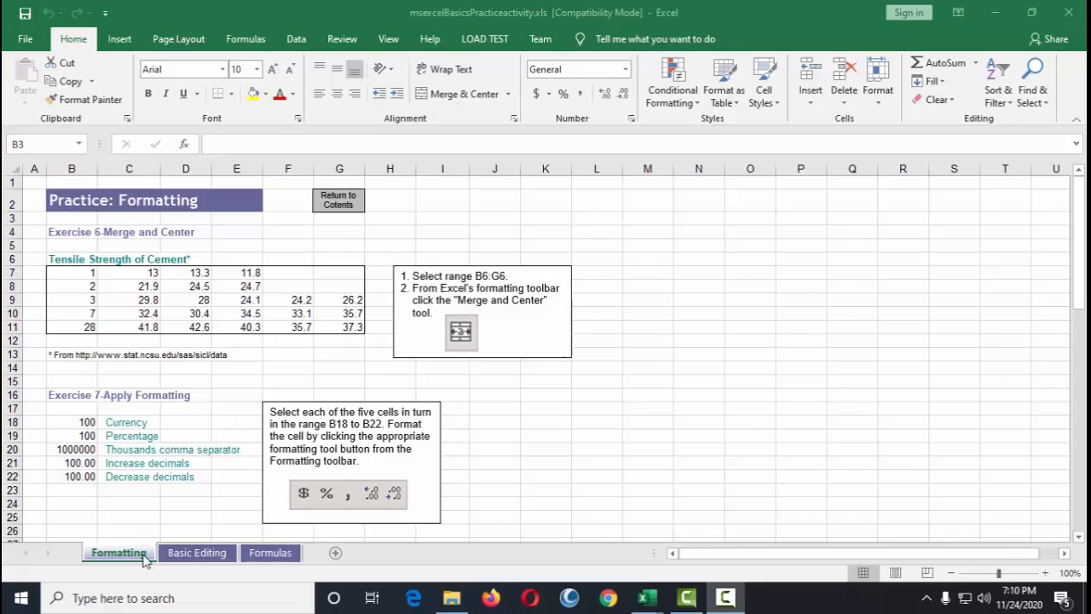
Step: Browse through the workbook's Formatting, Basic Editing and Formulas sheets, ending on the Formatting sheet
left_click(270, 553)
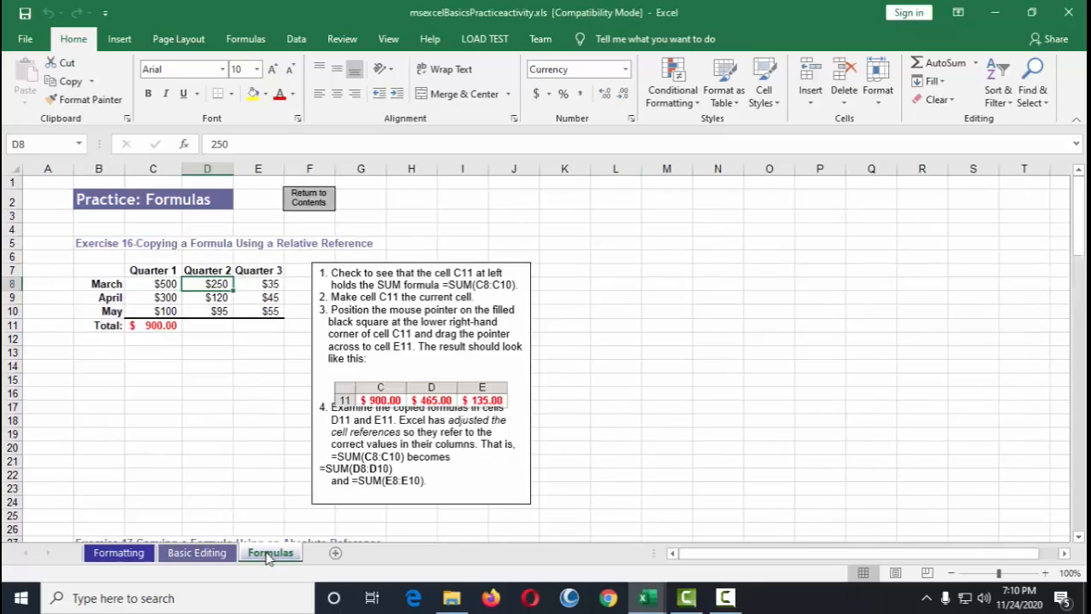
left_click(203, 554)
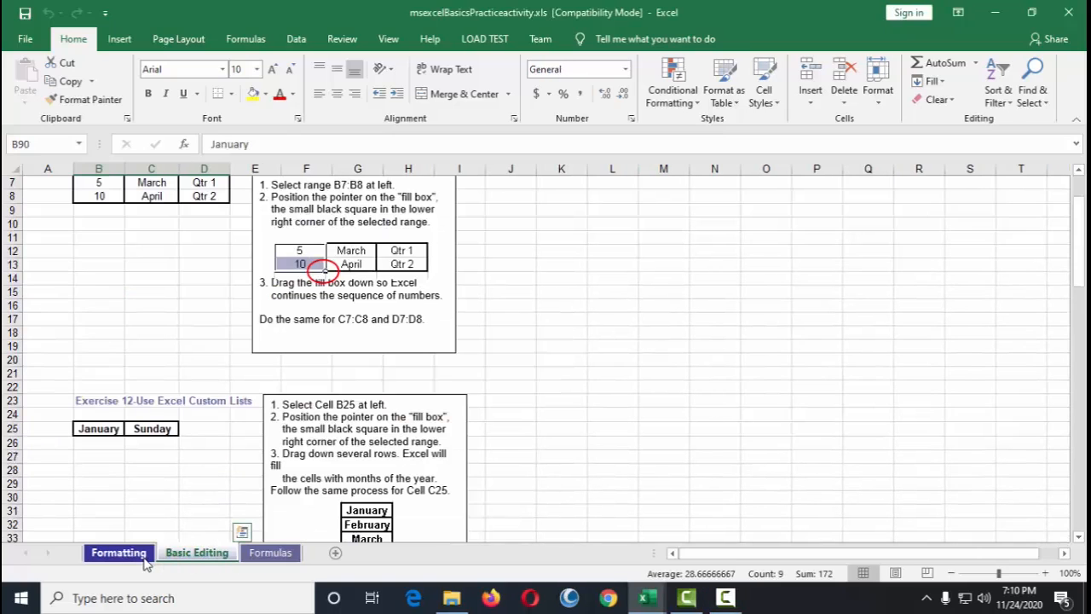
left_click(143, 556)
left_click(204, 556)
left_click(264, 554)
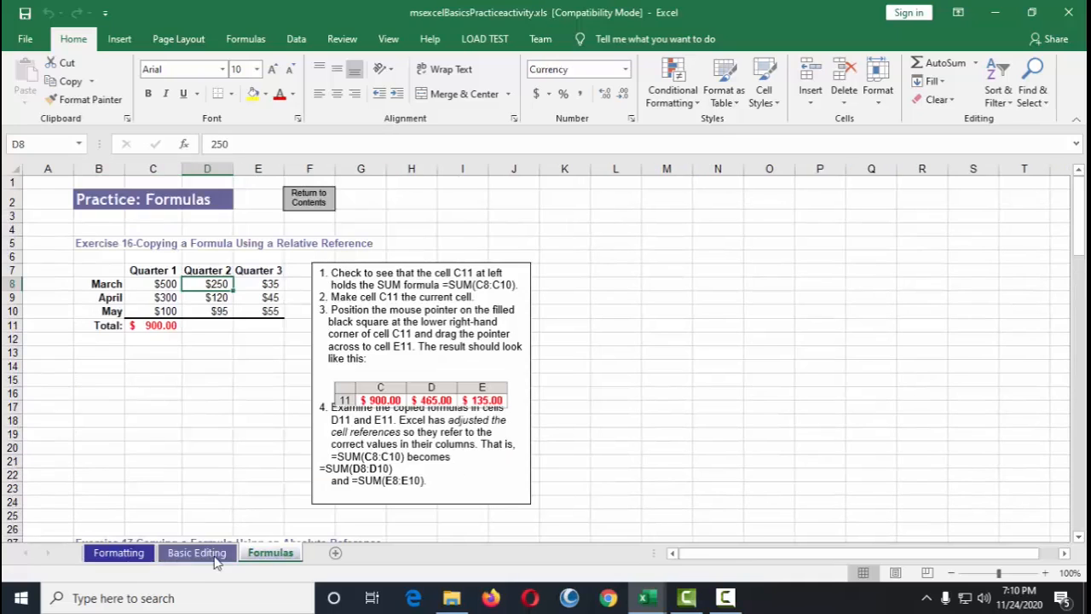
left_click(213, 557)
left_click(140, 555)
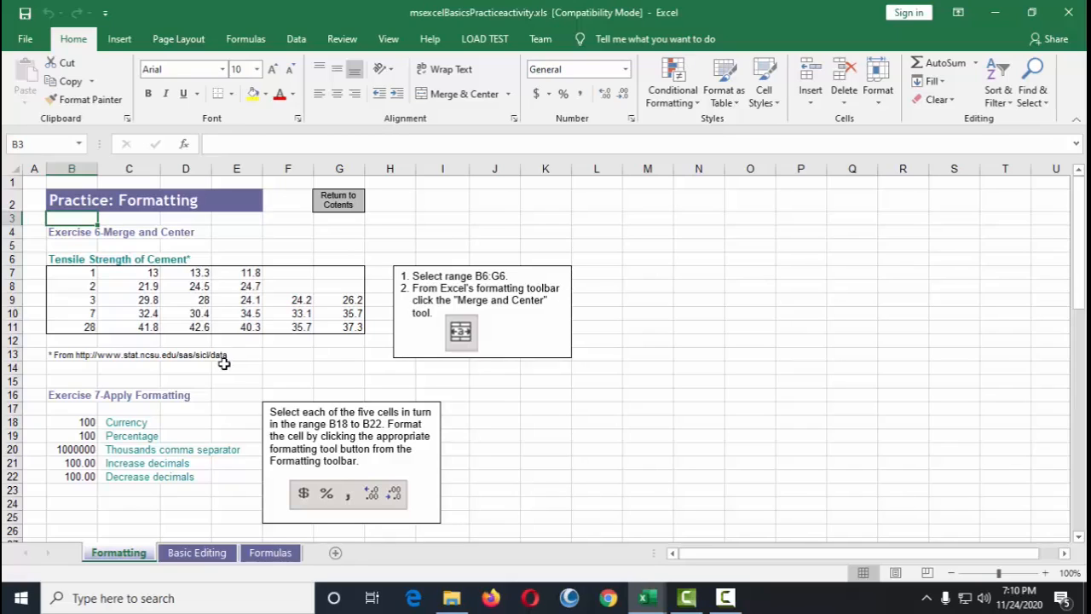
Step: Examine the Exercise 6 Merge and Center instructions and the table title cells they refer to
left_click(154, 243)
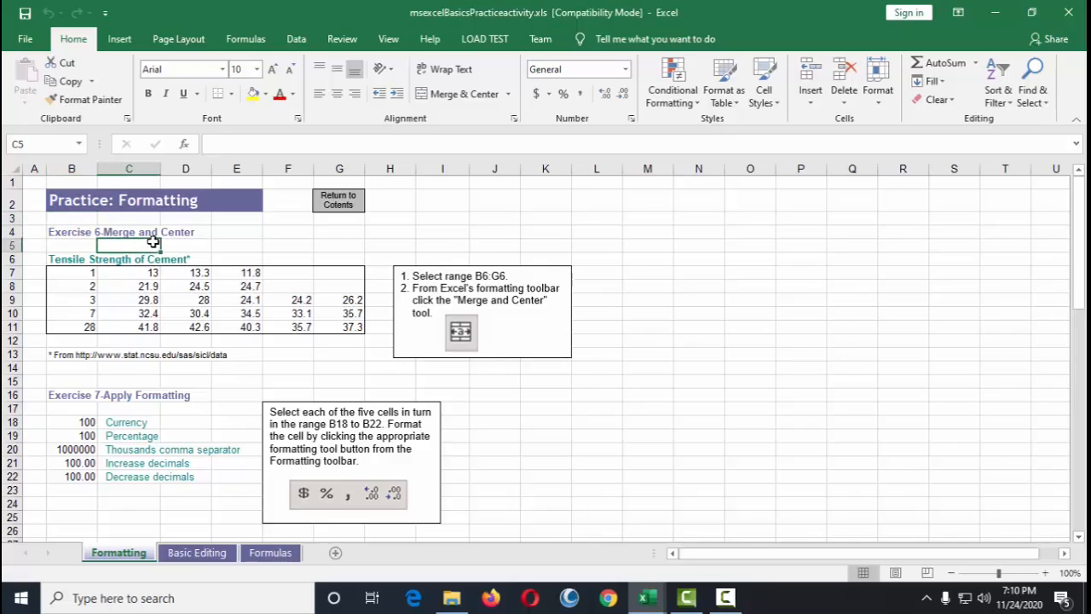
left_click(1006, 578)
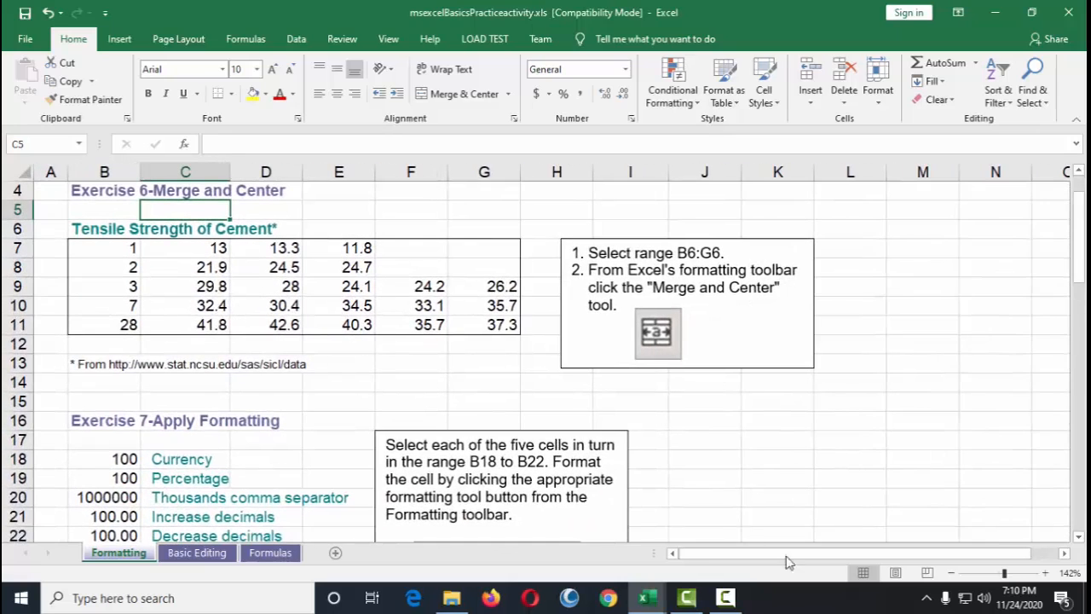
scroll(495, 417, "up", 2)
left_click(85, 260)
left_click_drag(85, 261, 263, 260)
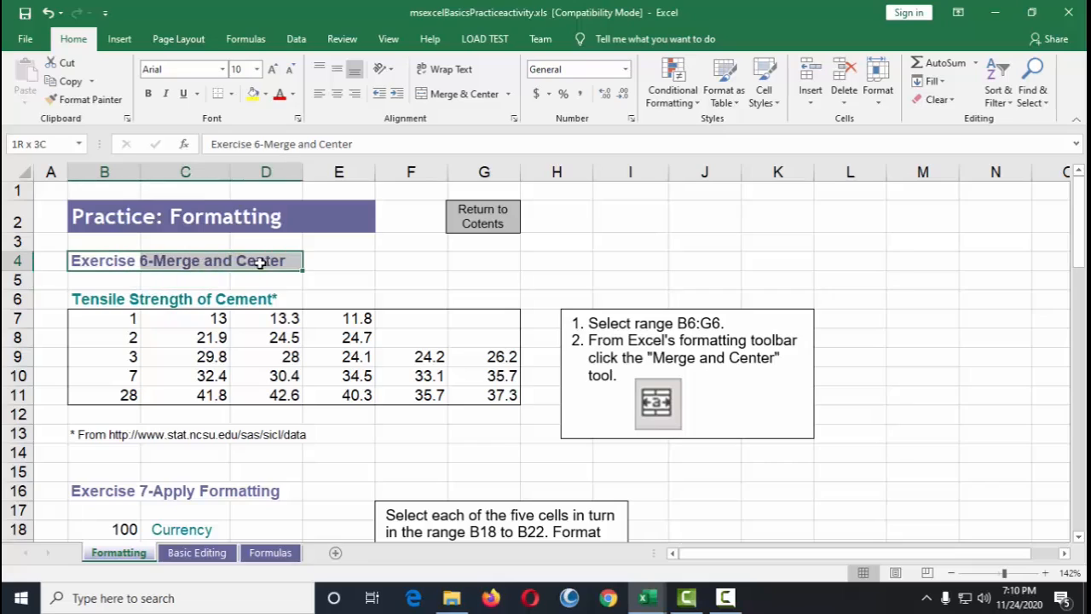
left_click(109, 277)
left_click(117, 262)
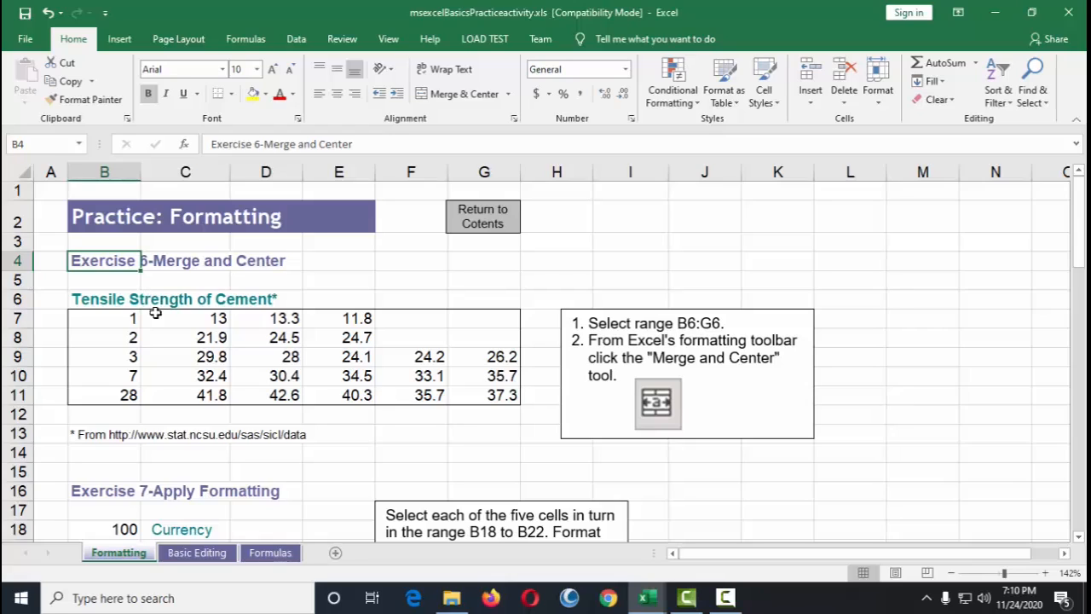
left_click(150, 302)
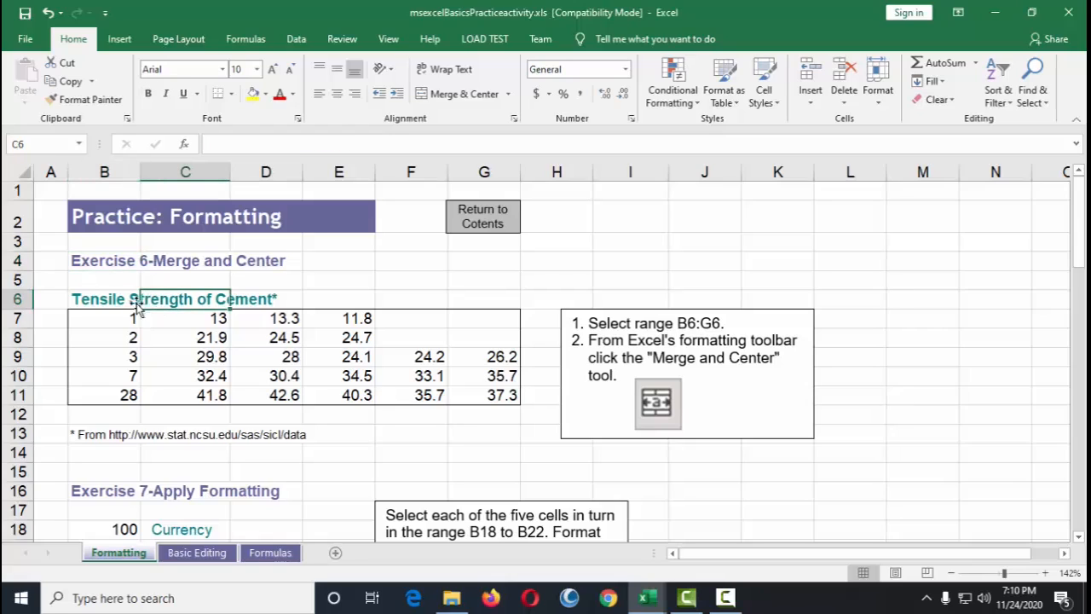
left_click(215, 257)
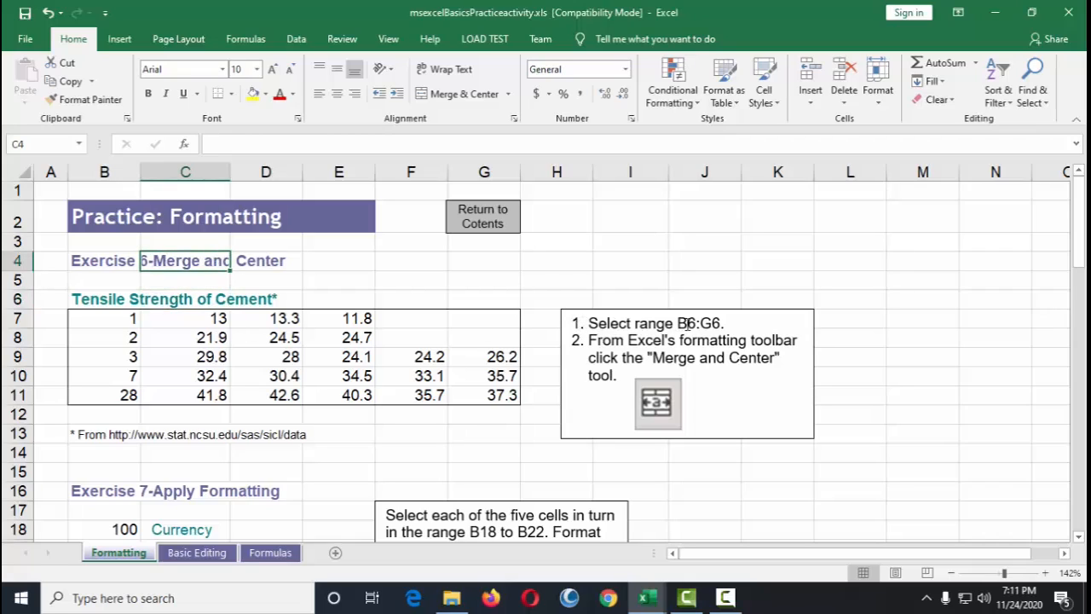
left_click_drag(679, 324, 721, 324)
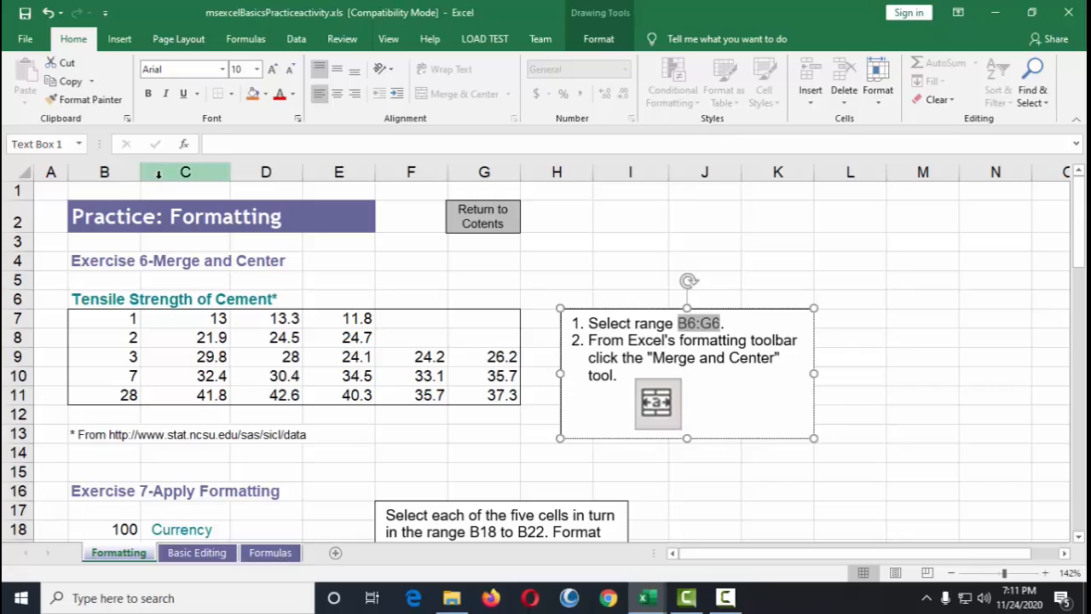
Step: Merge and center the Tensile Strength of Cement title across B6:G6
left_click(95, 296)
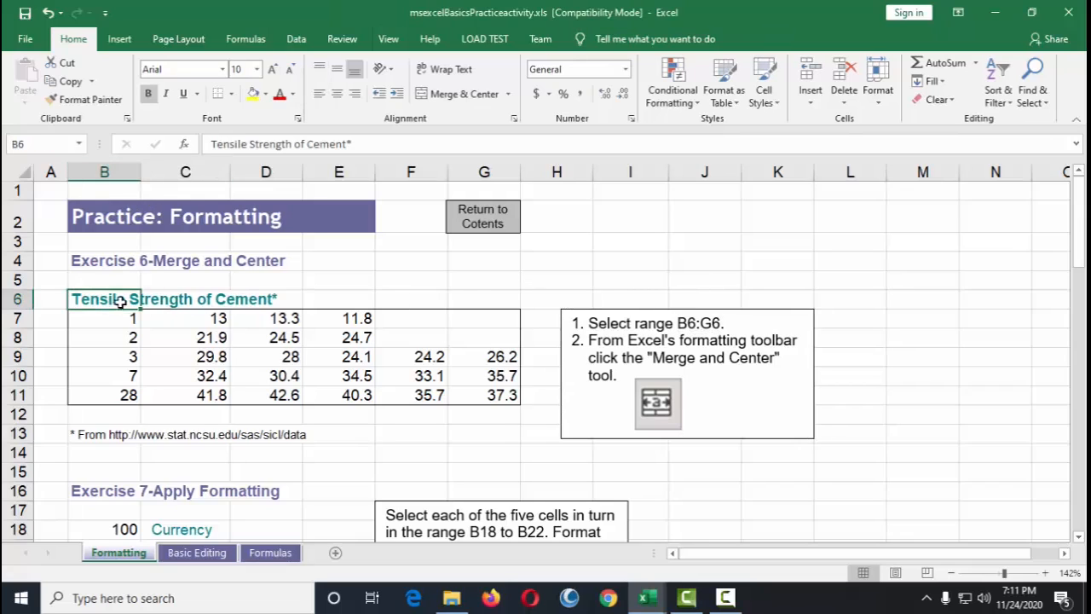
left_click_drag(115, 300, 478, 296)
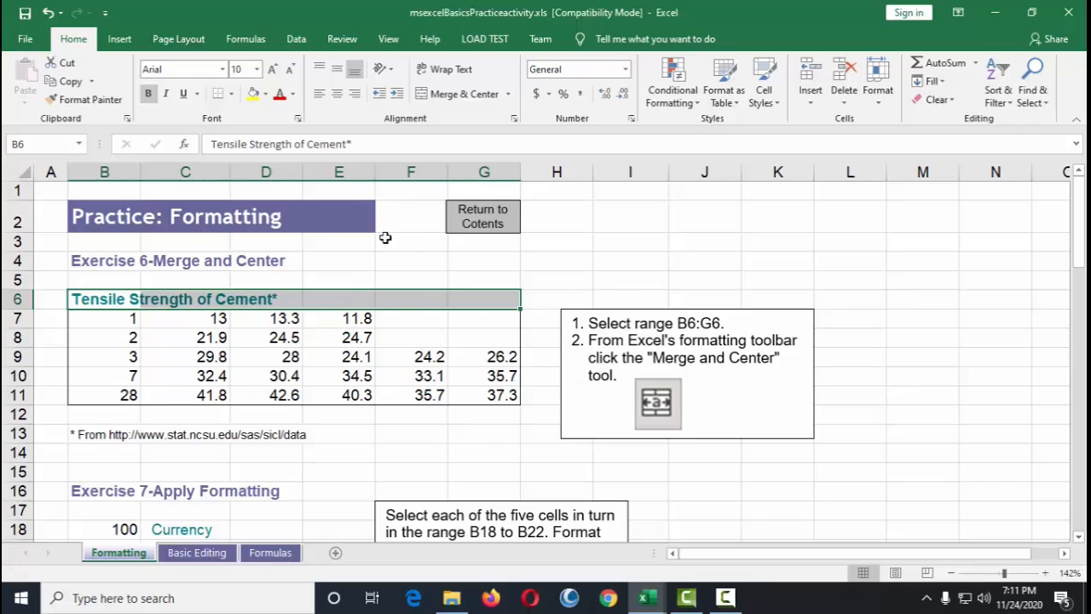
left_click(461, 97)
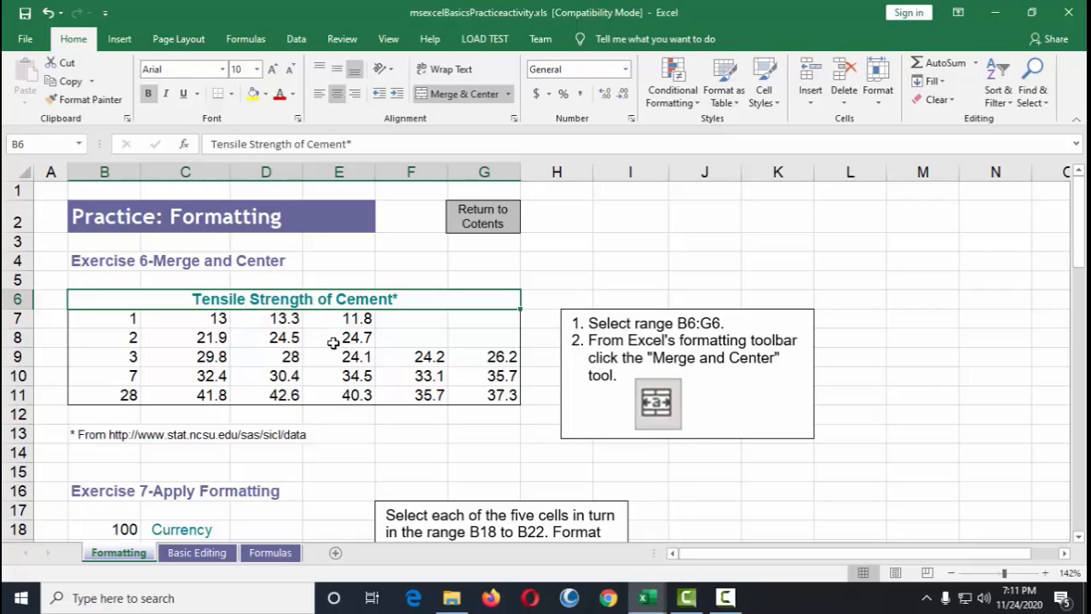
left_click_drag(90, 264, 445, 395)
scroll(390, 385, "down", 3)
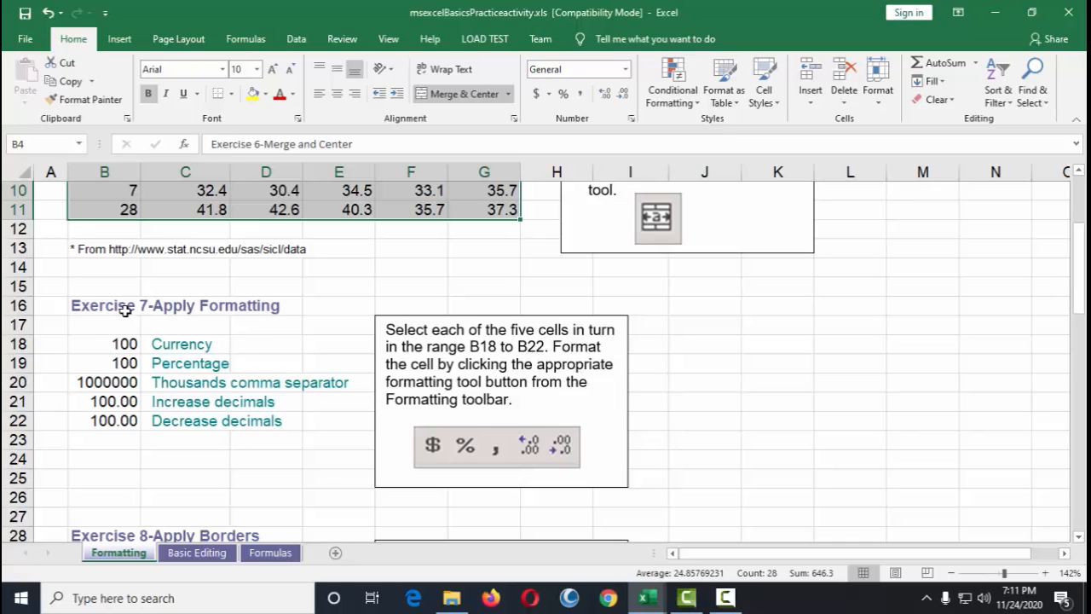
scroll(252, 332, "down", 1)
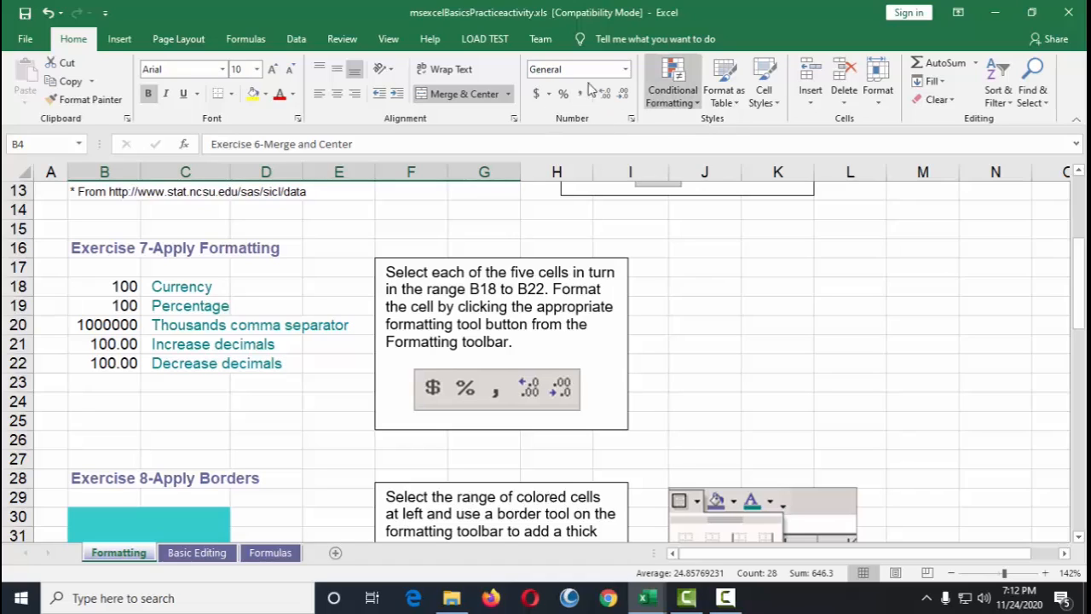
left_click(119, 39)
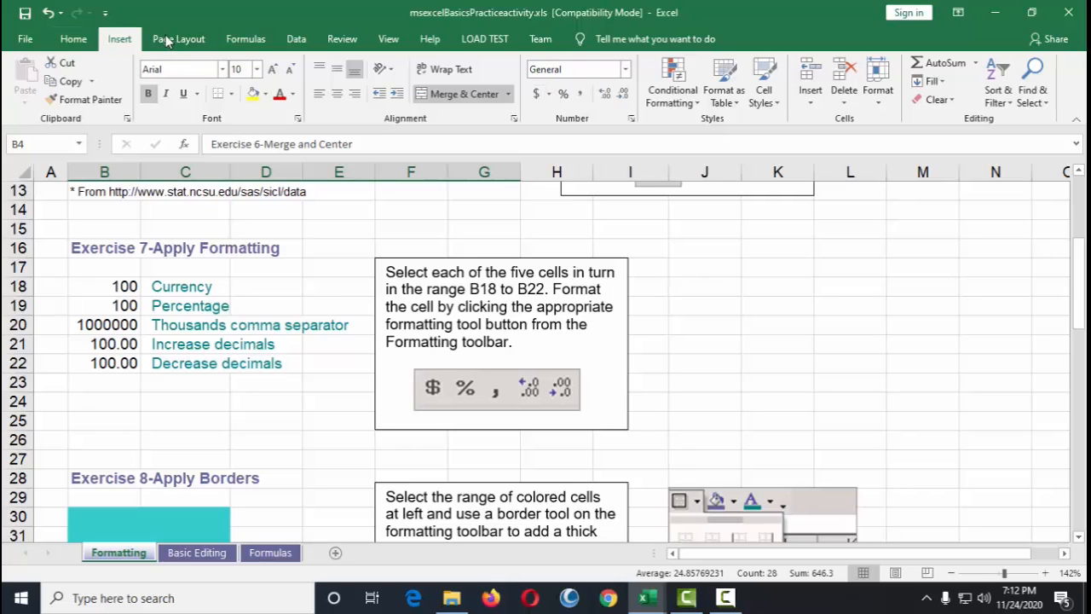
left_click(178, 40)
left_click(75, 39)
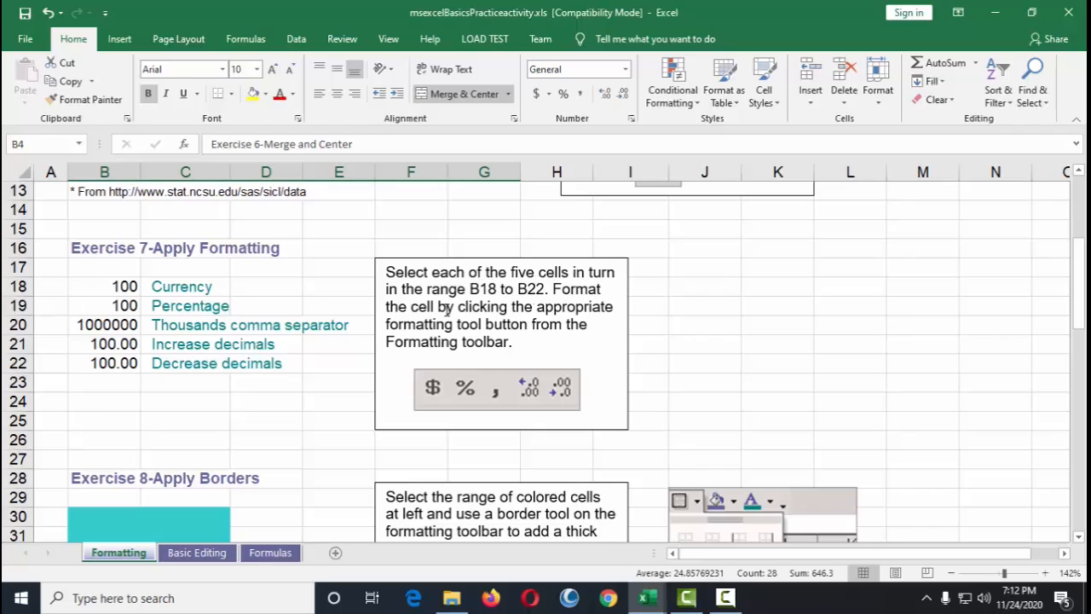
Step: Apply the Accounting currency format to cell B18 in Exercise 7
left_click(122, 288)
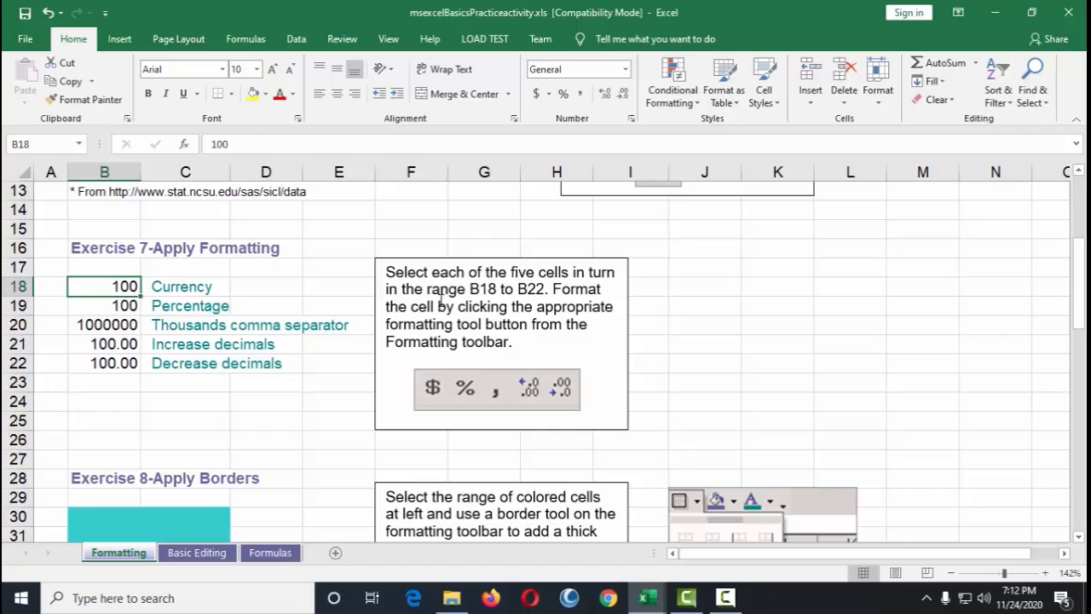
left_click(537, 290)
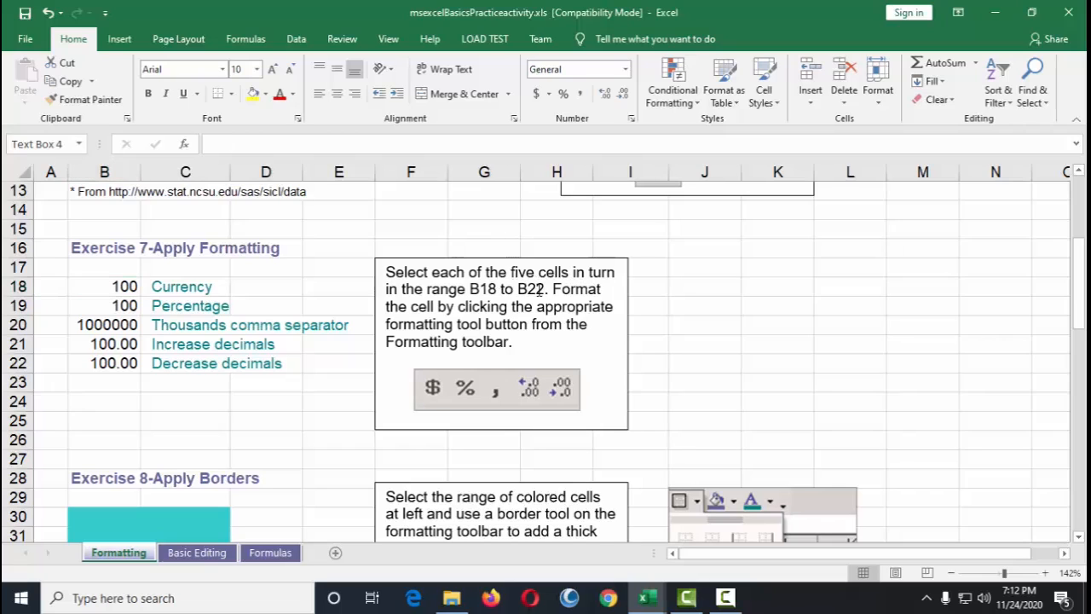
left_click(124, 286)
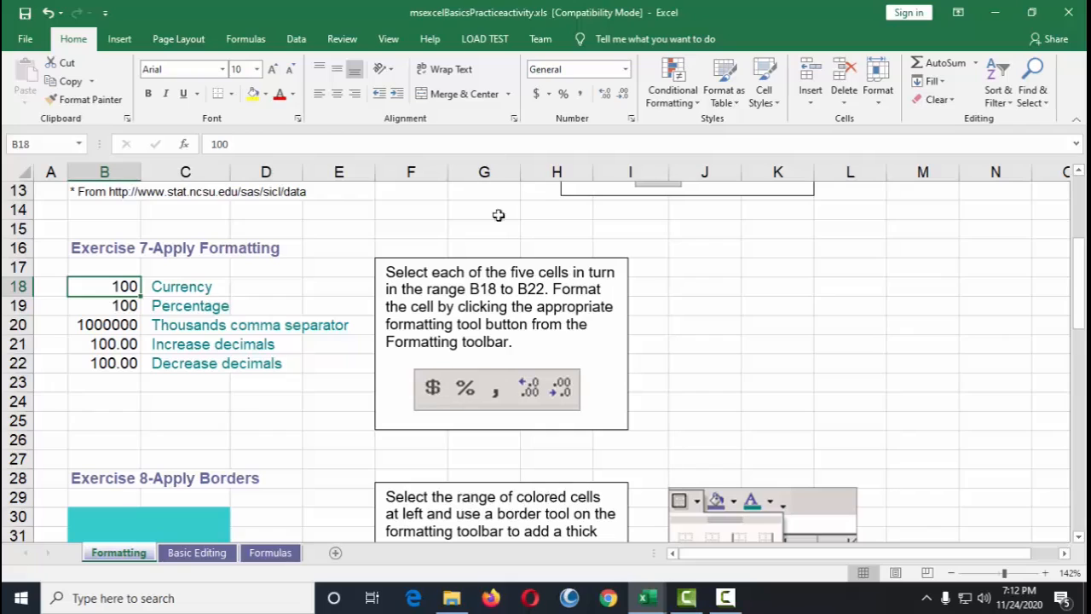
left_click(537, 94)
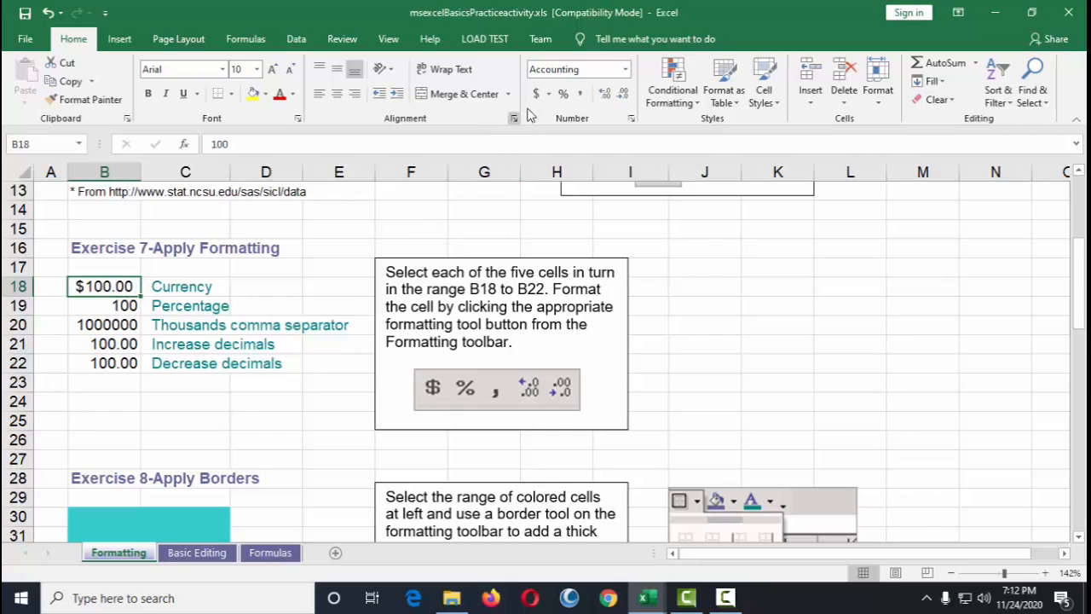
left_click(549, 93)
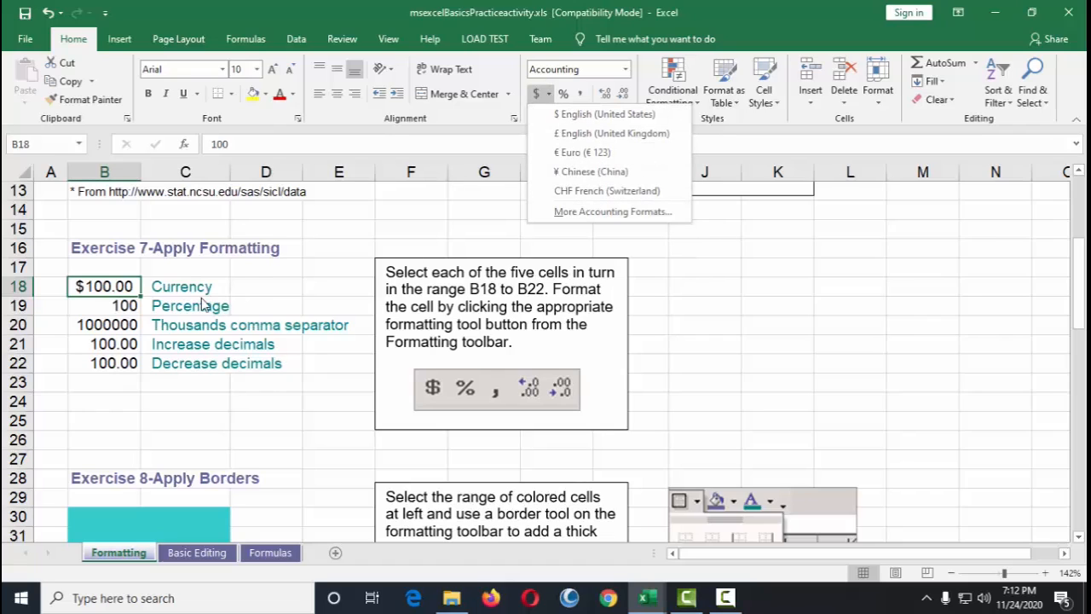
left_click(184, 286)
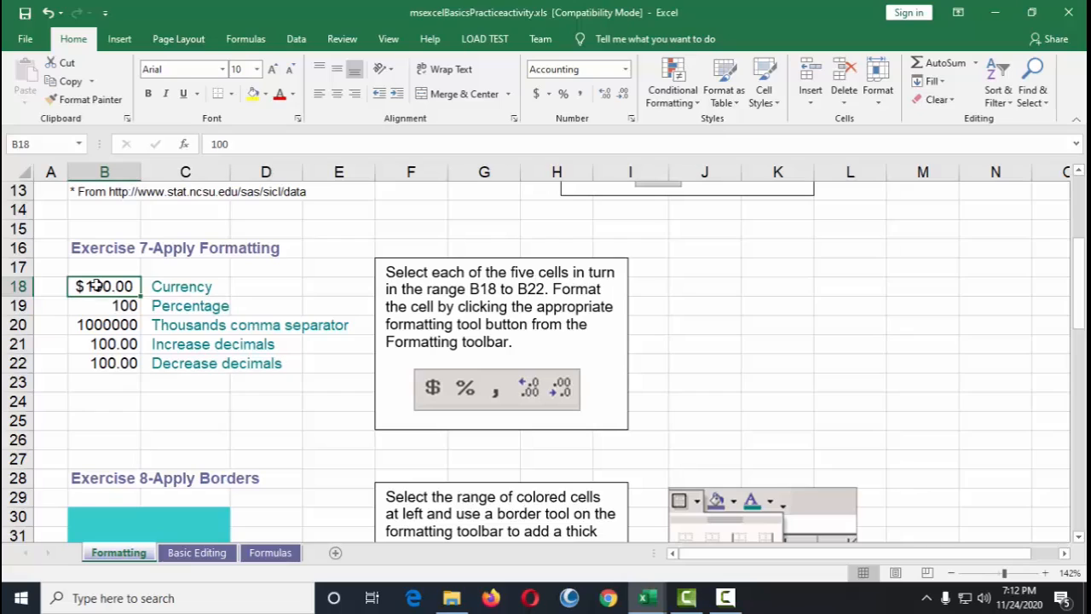
left_click(549, 94)
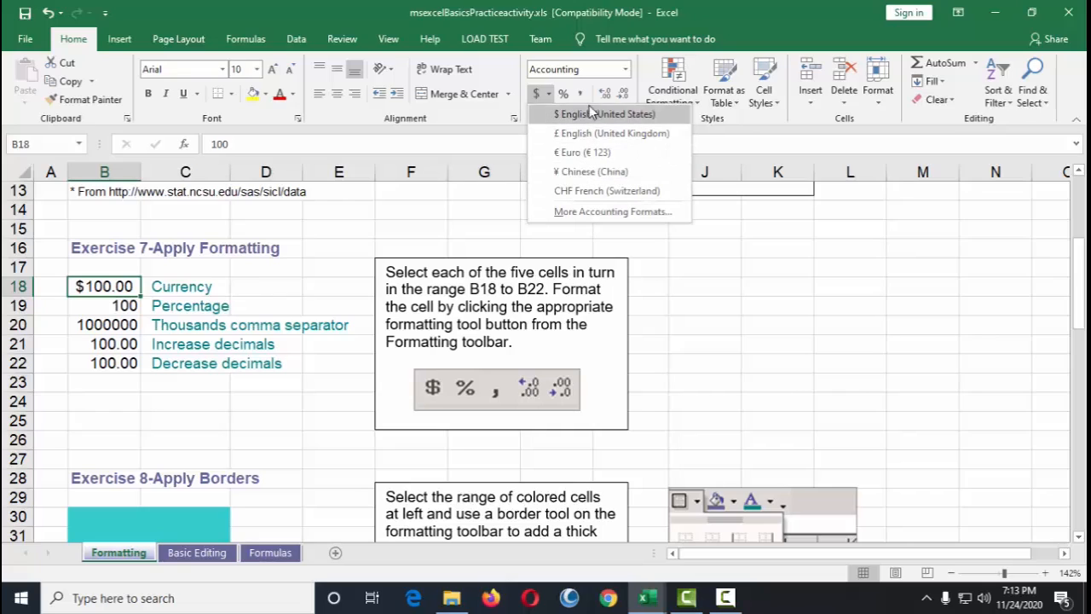
left_click(111, 289)
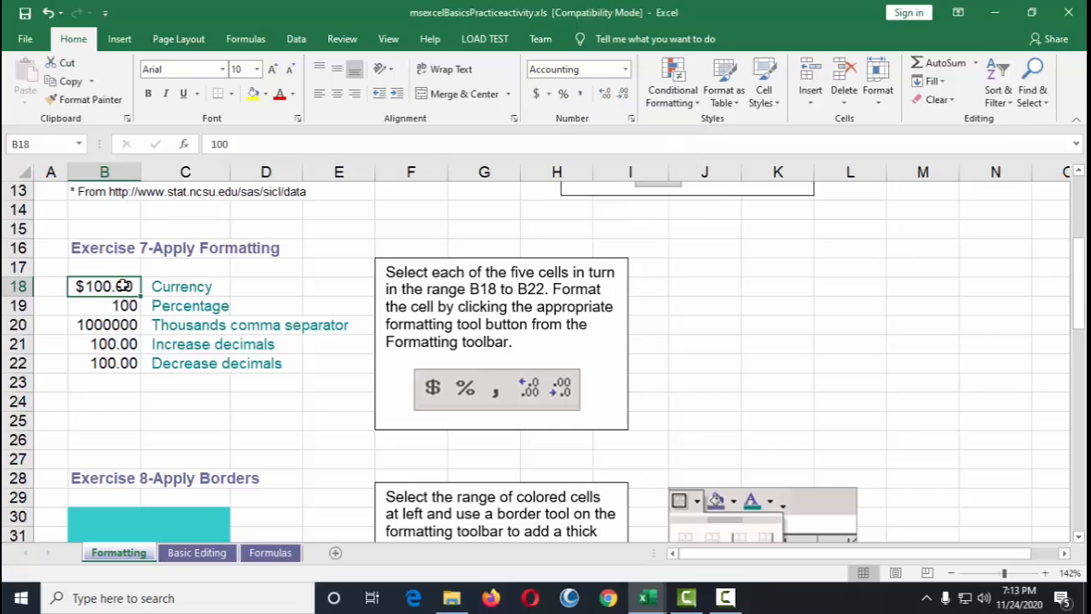
Step: Set the Accounting format symbol of cell B18 to None in the Format Cells dialog
right_click(124, 288)
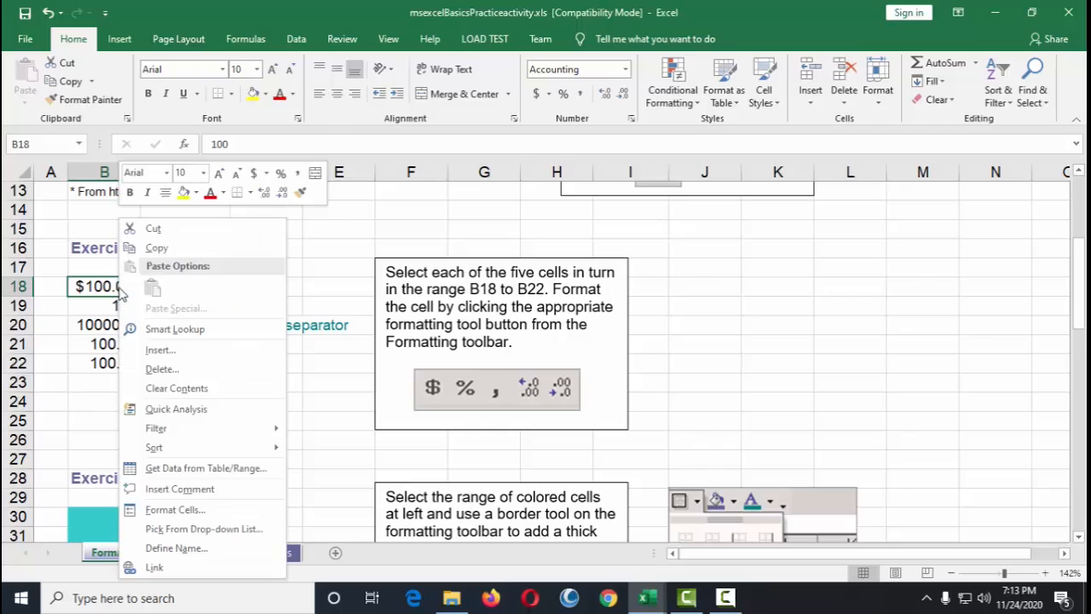
left_click(116, 288)
right_click(105, 288)
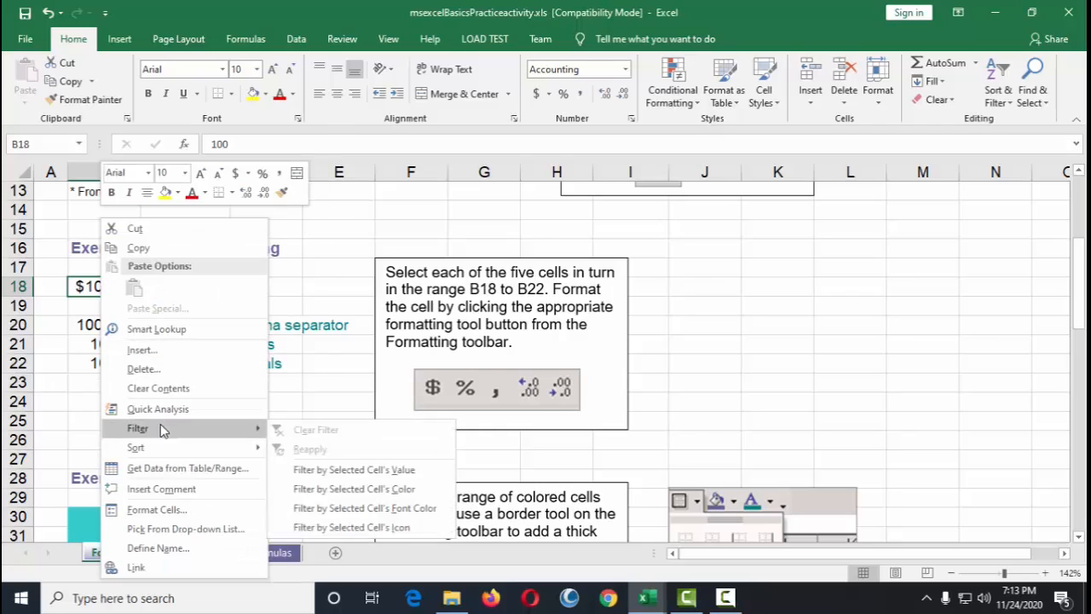
left_click(170, 509)
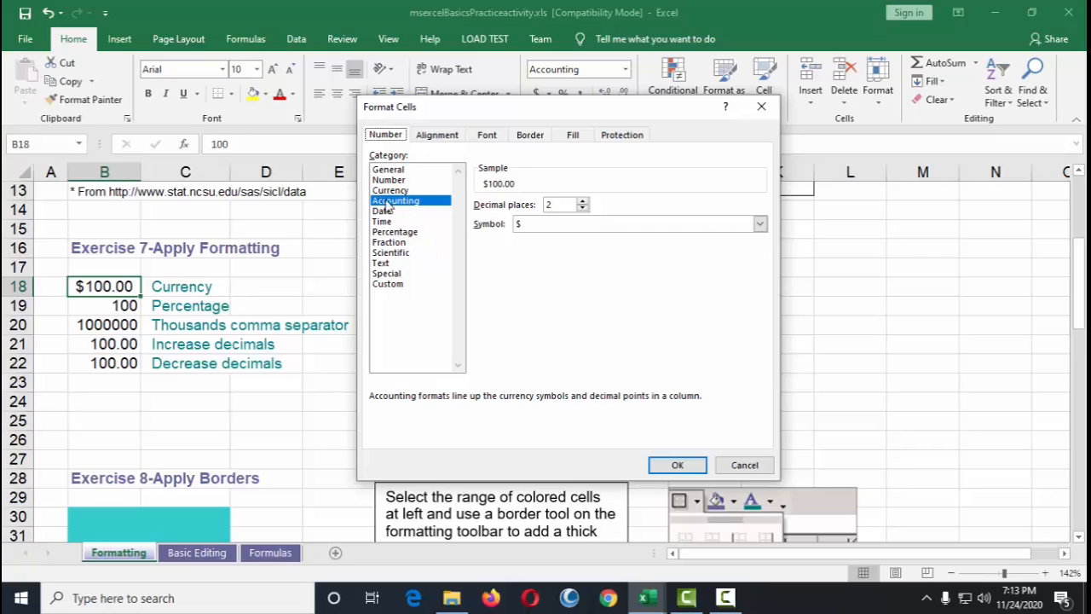
left_click(556, 223)
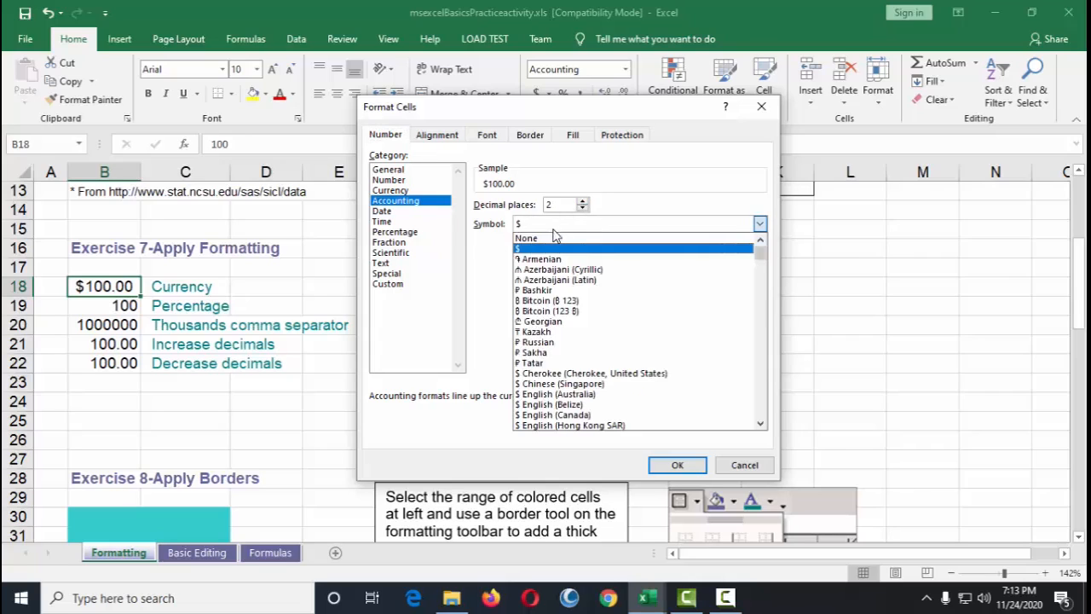
left_click(550, 238)
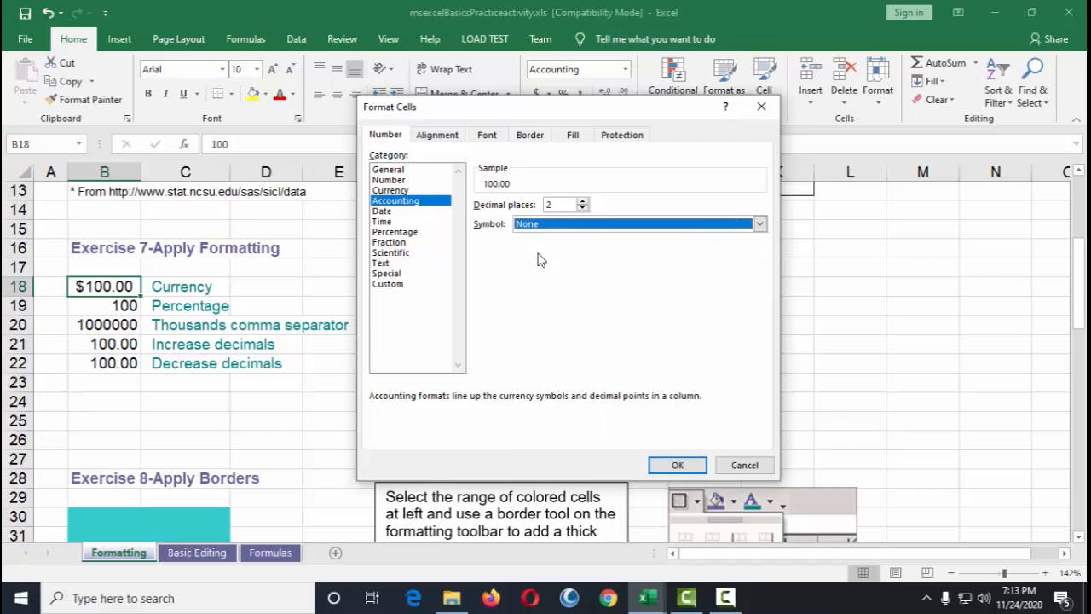
left_click(678, 464)
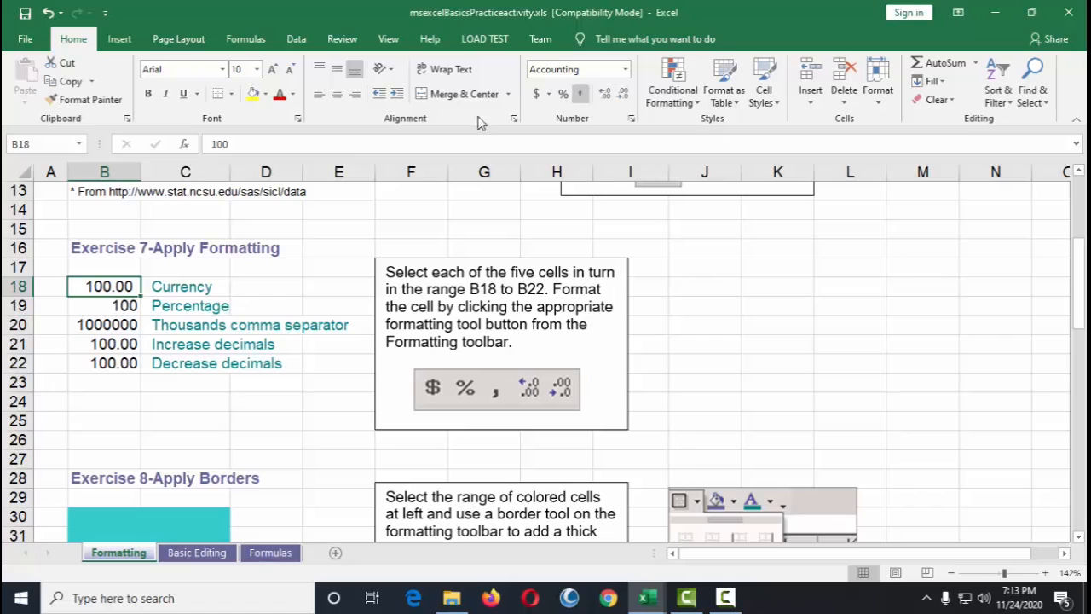
Step: Browse the number format categories for cell B18 in the Format Cells dialog, then cancel it
right_click(119, 287)
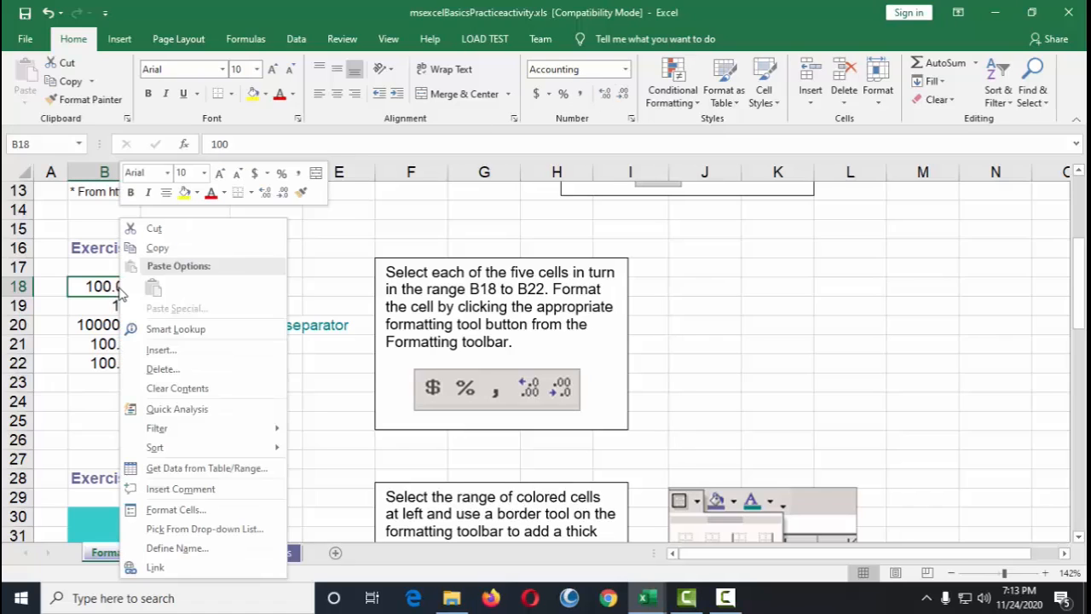
left_click(177, 510)
left_click_drag(217, 206, 547, 156)
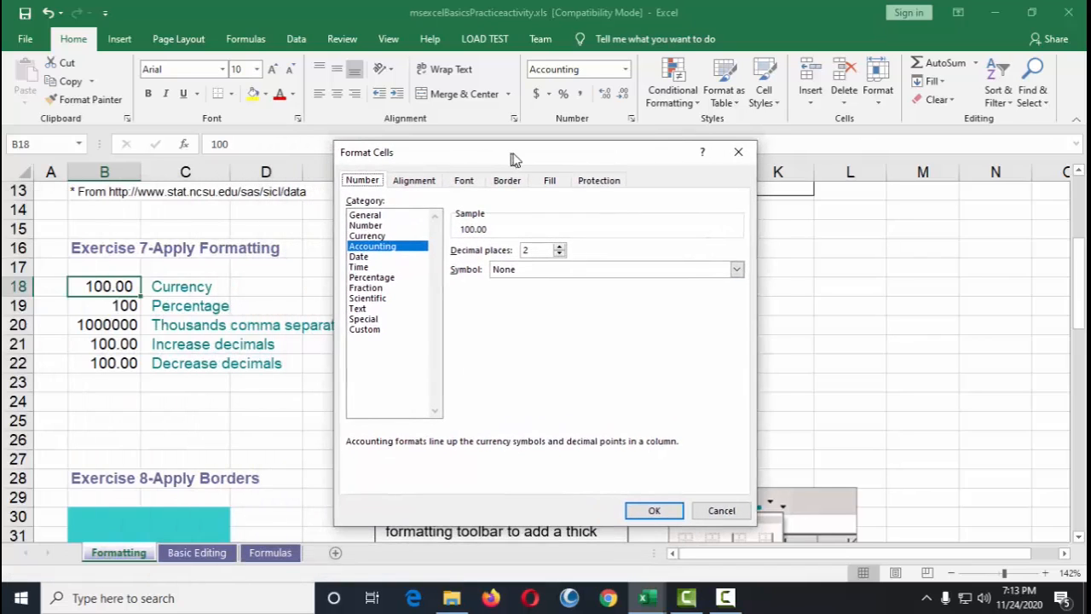
left_click(381, 238)
left_click(377, 246)
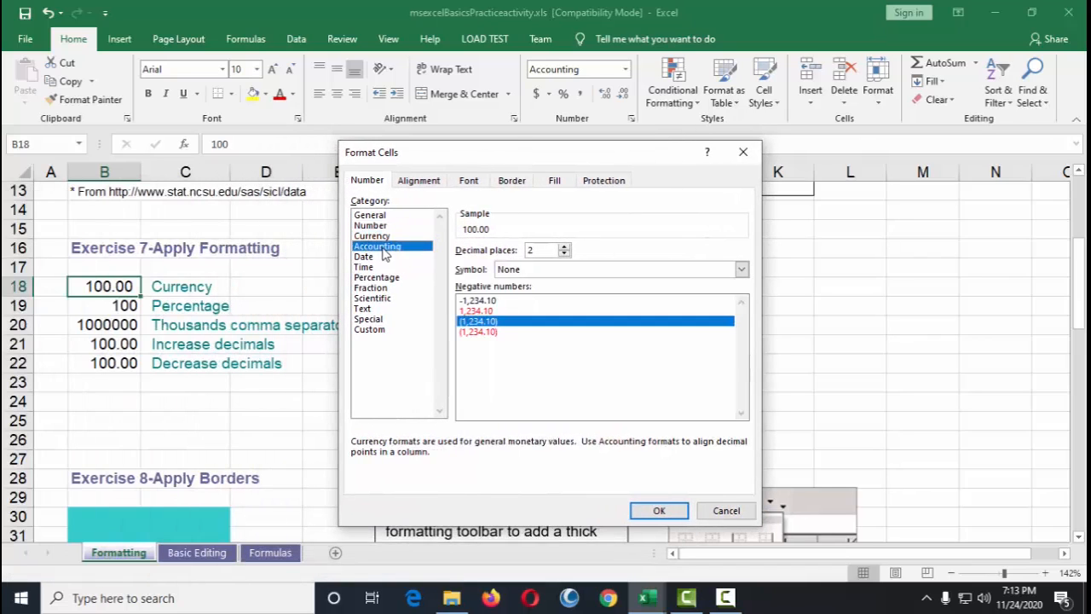
left_click(364, 267)
left_click(370, 287)
left_click(366, 308)
left_click(369, 319)
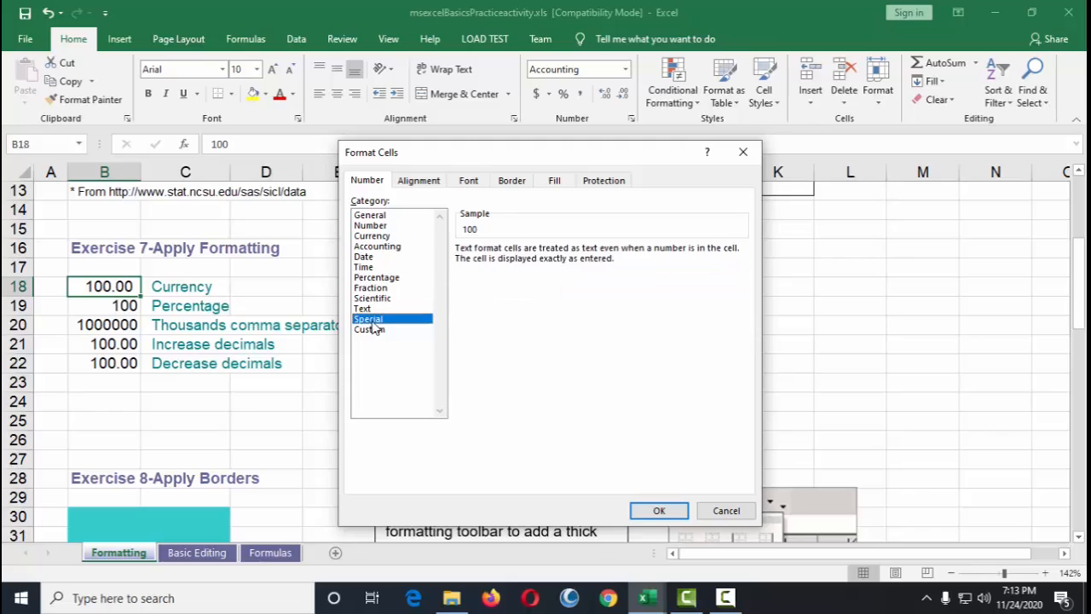
left_click(369, 329)
left_click(373, 298)
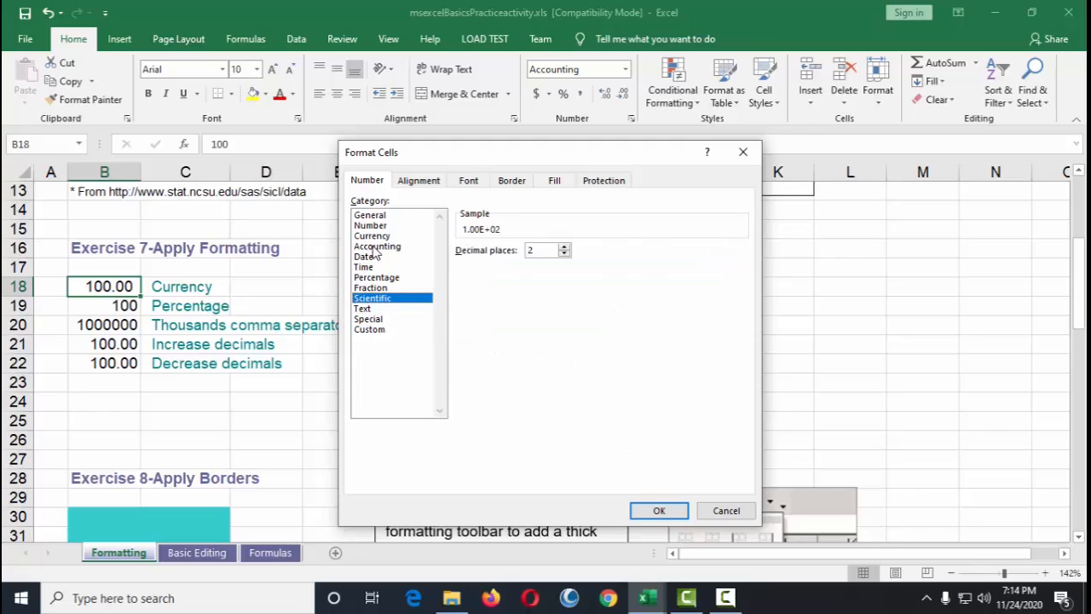
left_click(372, 236)
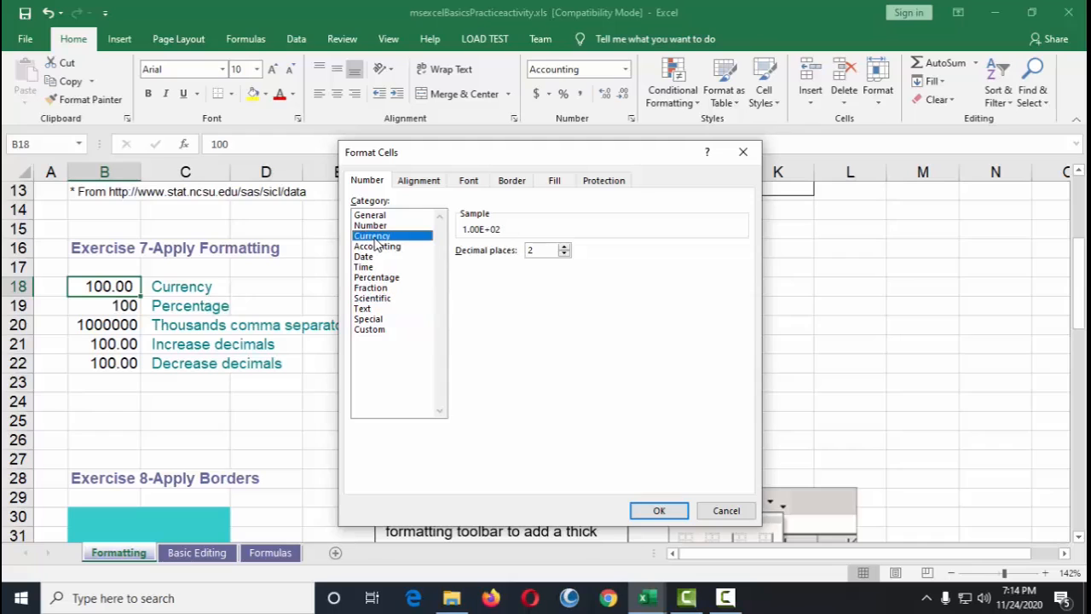
left_click(726, 512)
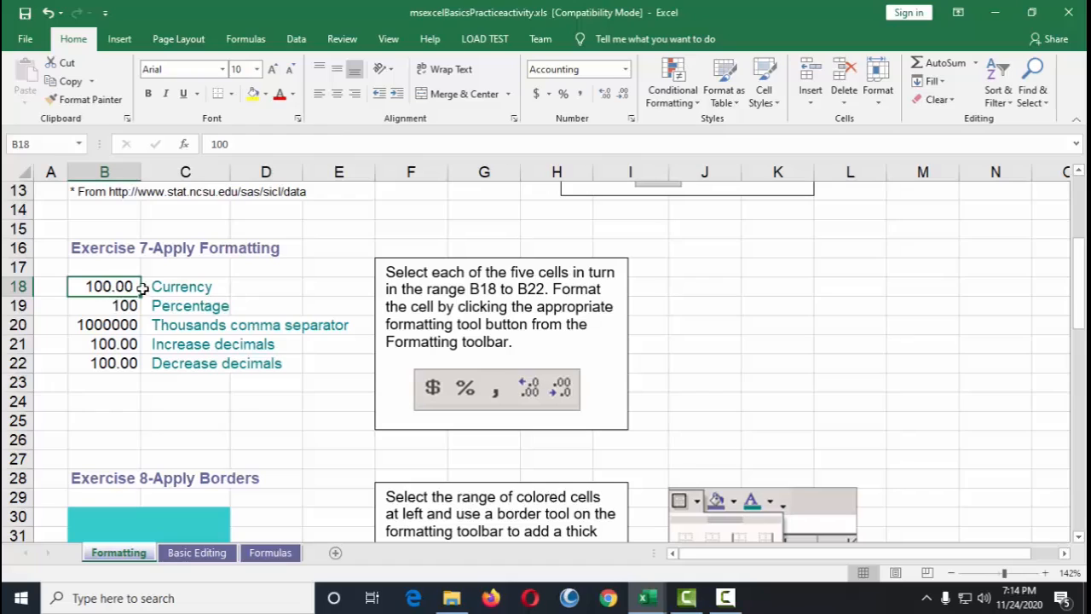
Step: Apply the currency style to cell B18 and the percent style to cell B19
left_click(104, 308)
left_click(115, 293)
left_click(537, 94)
left_click(118, 308)
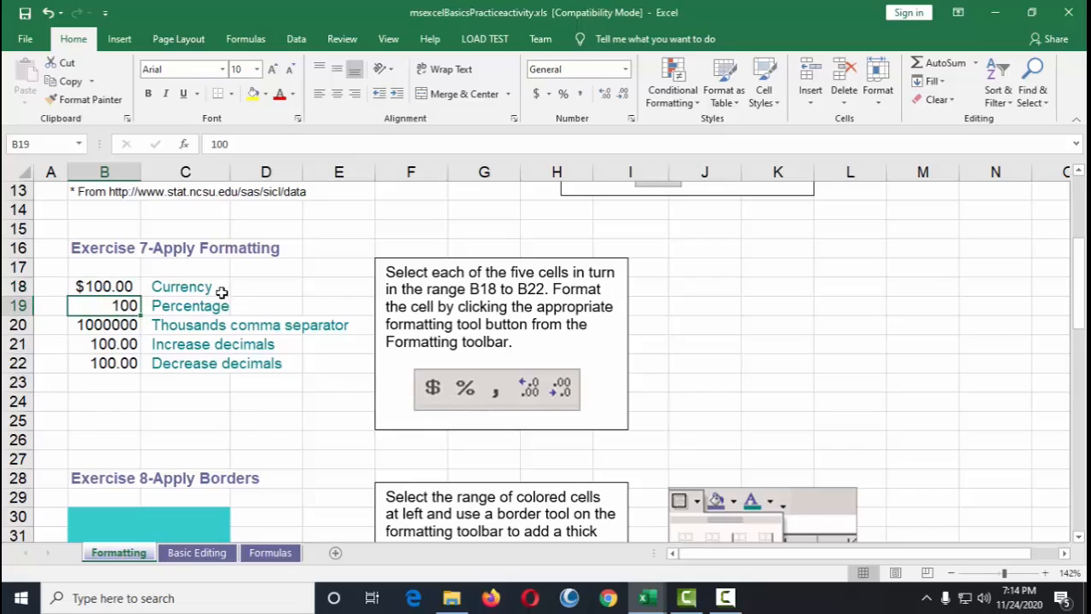
left_click(563, 93)
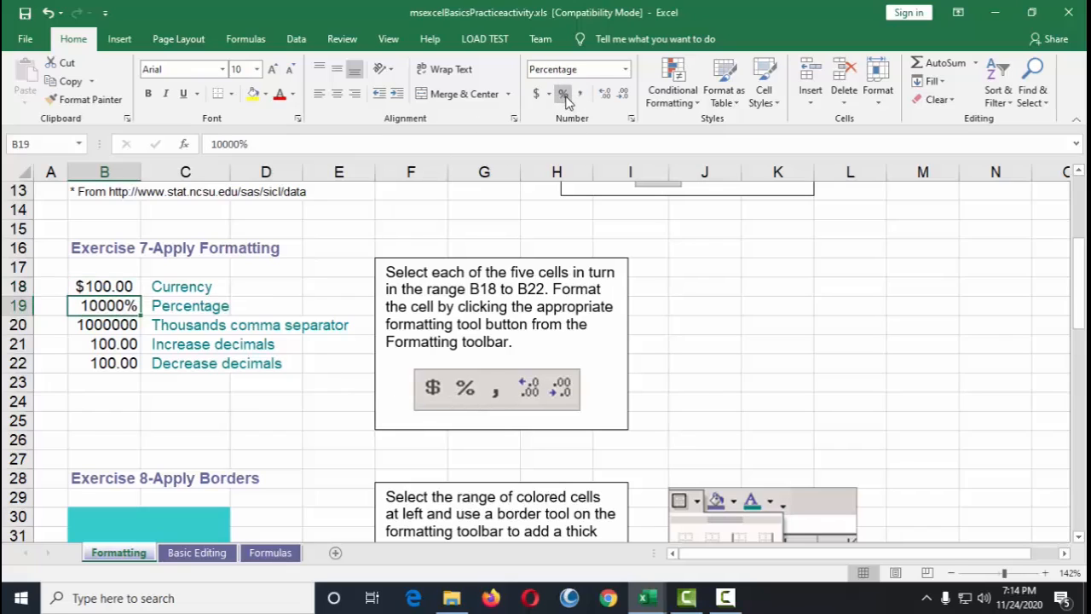
Step: Apply the comma style to cell B20 after rereading the exercise instructions
left_click(112, 331)
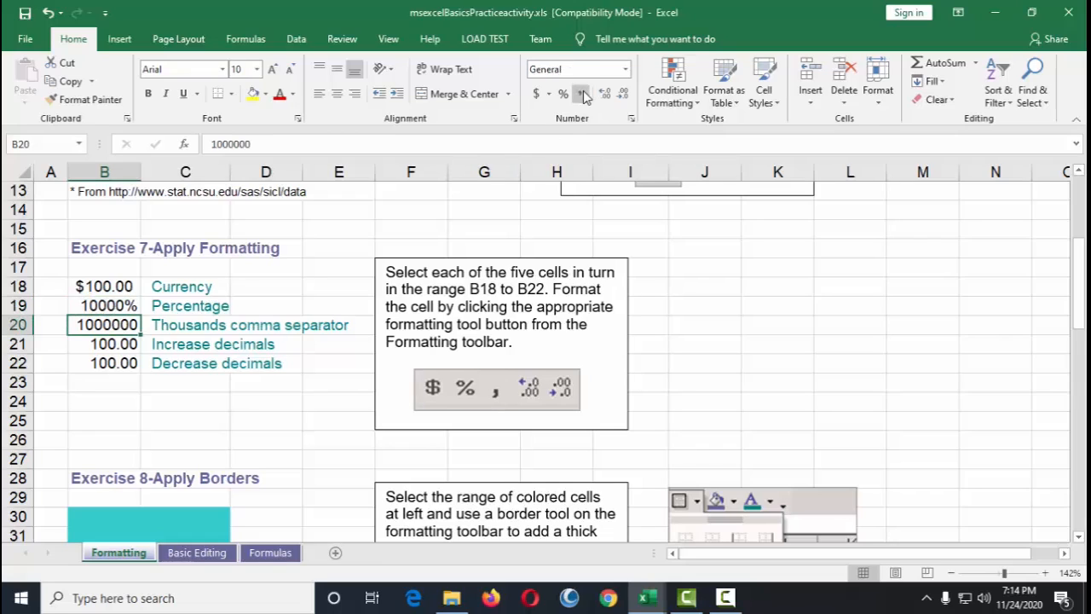
left_click(107, 309)
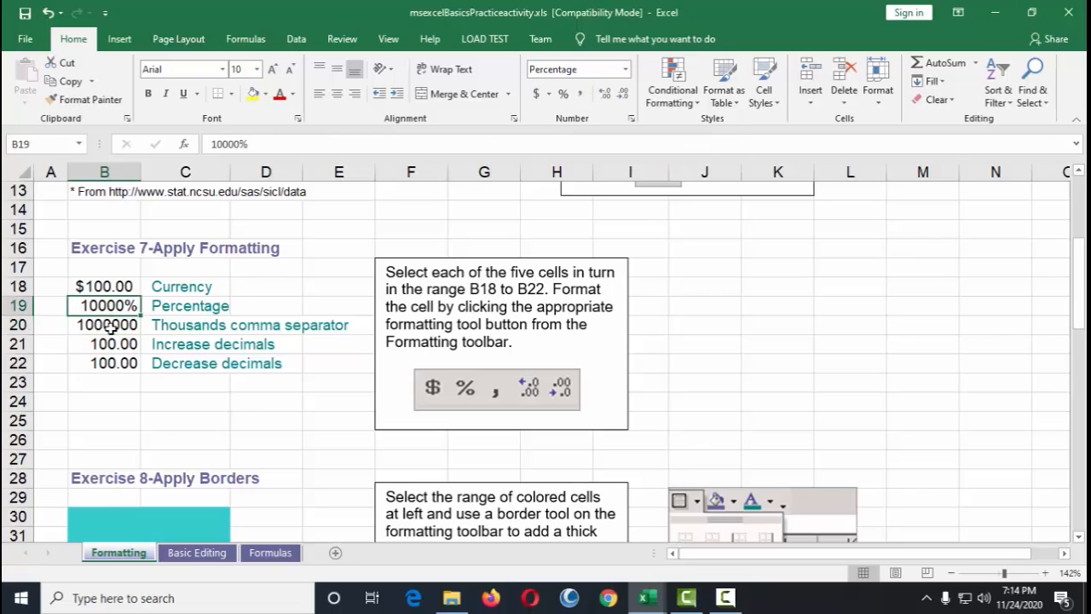
left_click(111, 328)
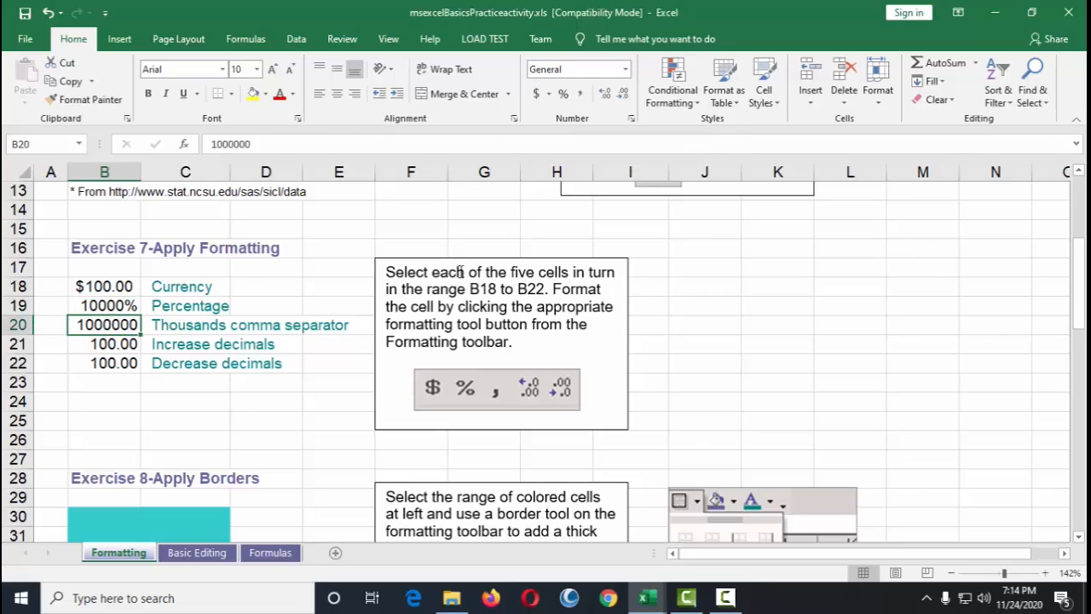
left_click_drag(499, 271, 615, 272)
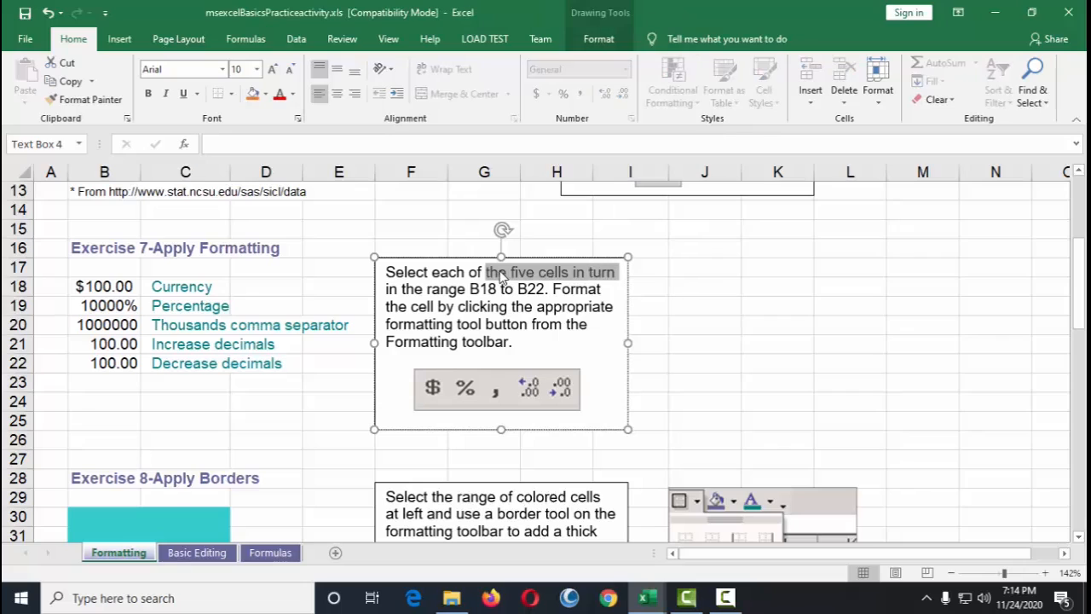
left_click_drag(431, 271, 545, 290)
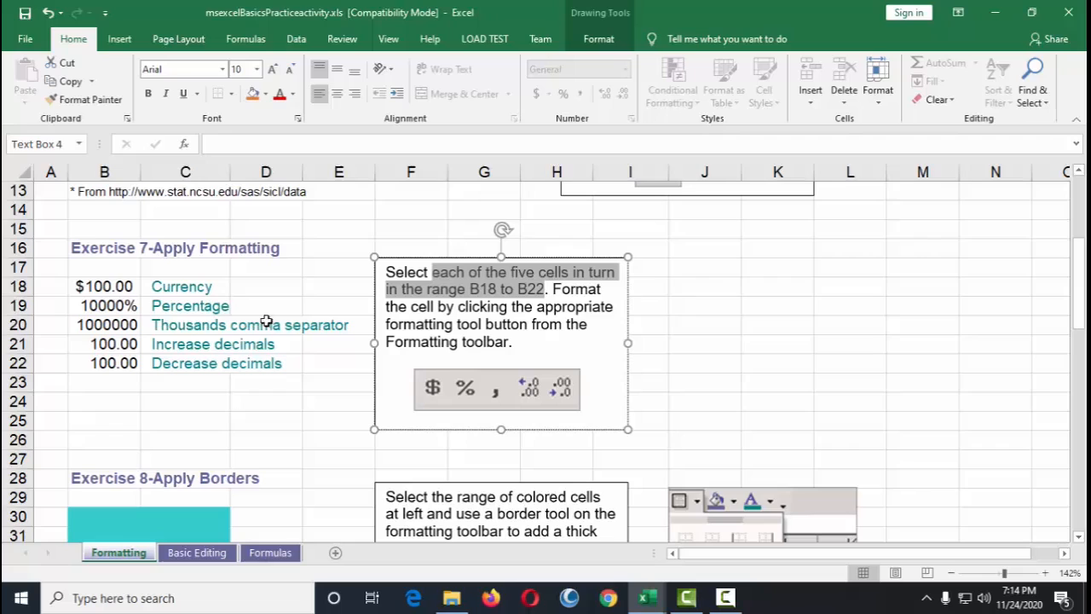
left_click(124, 325)
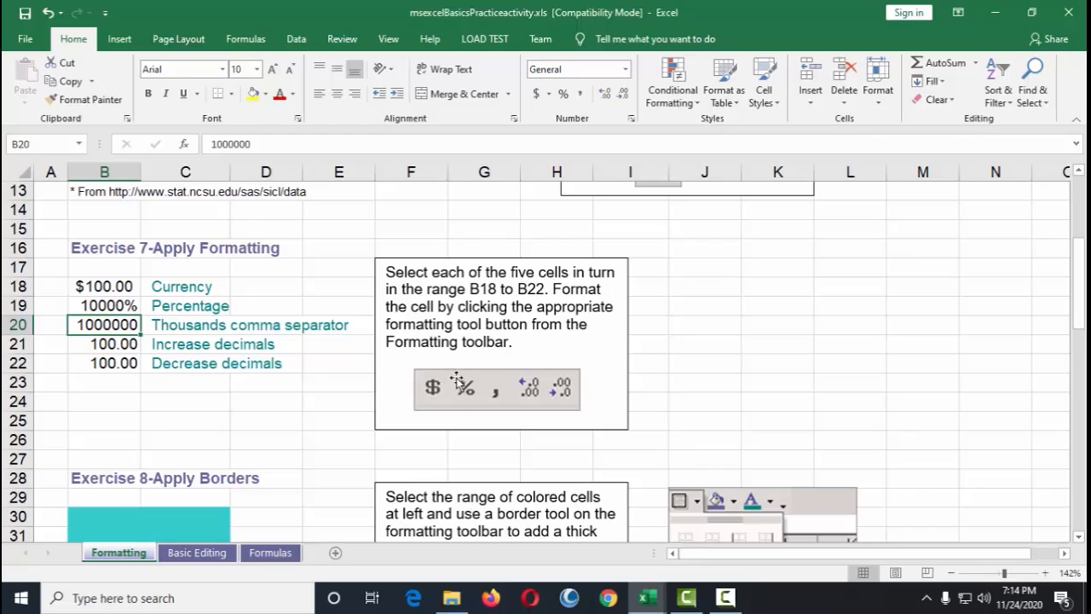
left_click(579, 94)
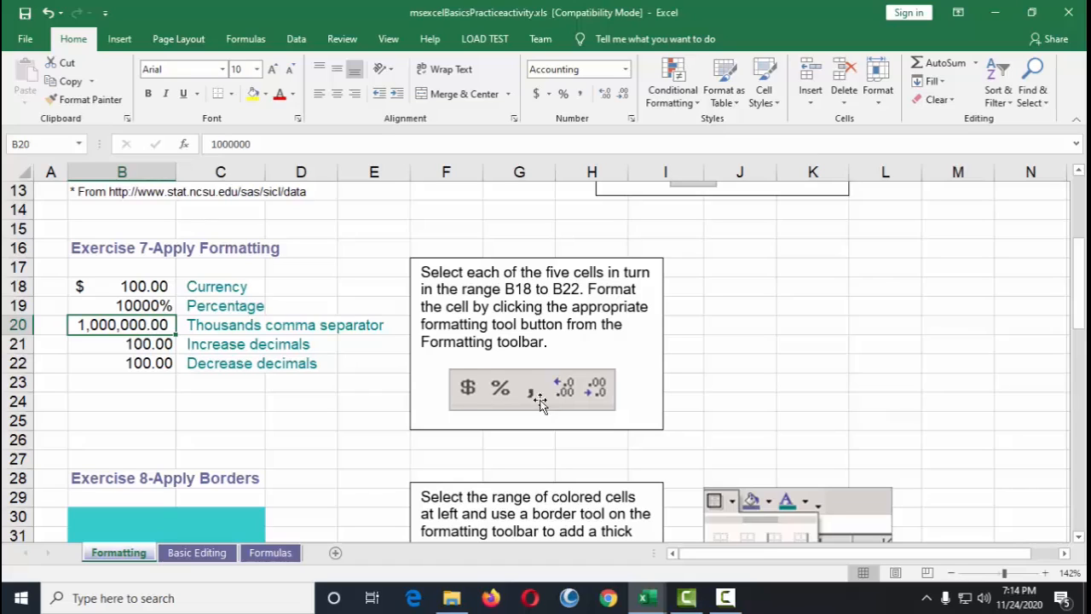
Step: Increase the decimal places shown in cell B21 several times
left_click(137, 346)
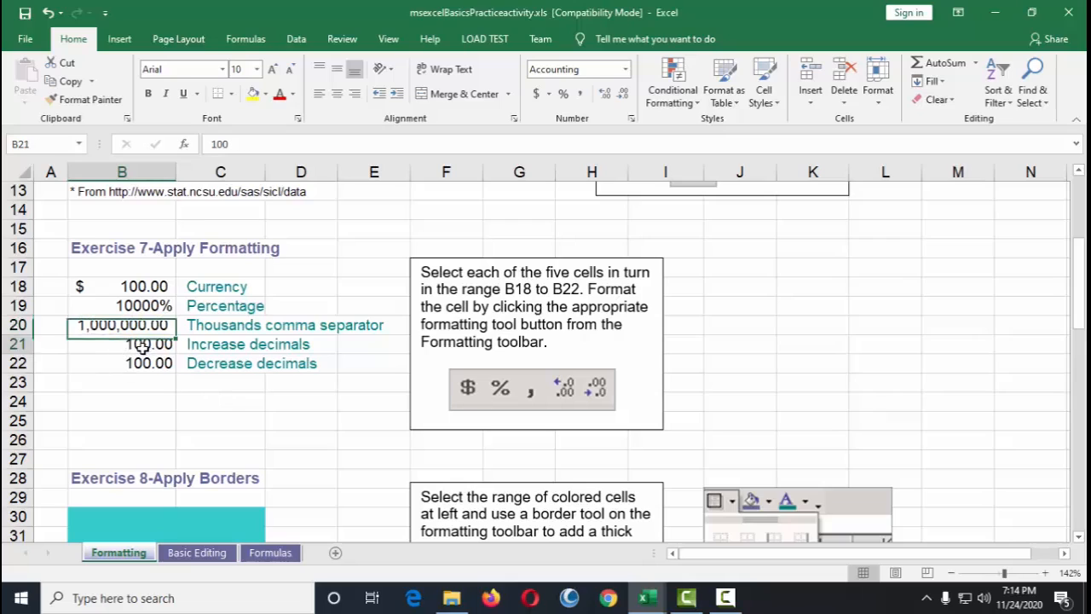
left_click(604, 95)
left_click(604, 96)
left_click(604, 95)
left_click(605, 95)
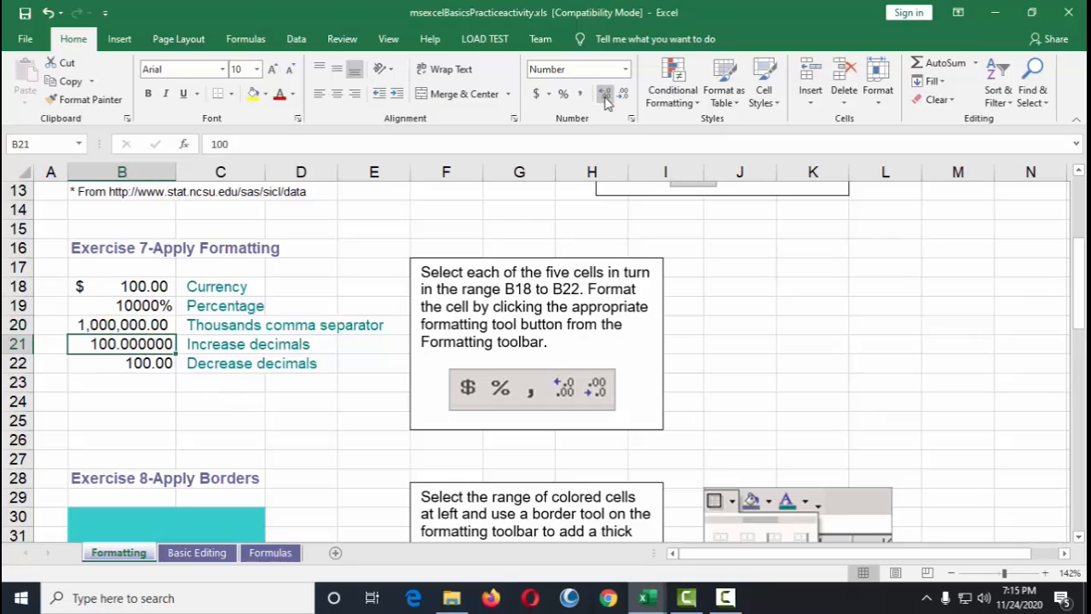
left_click(605, 97)
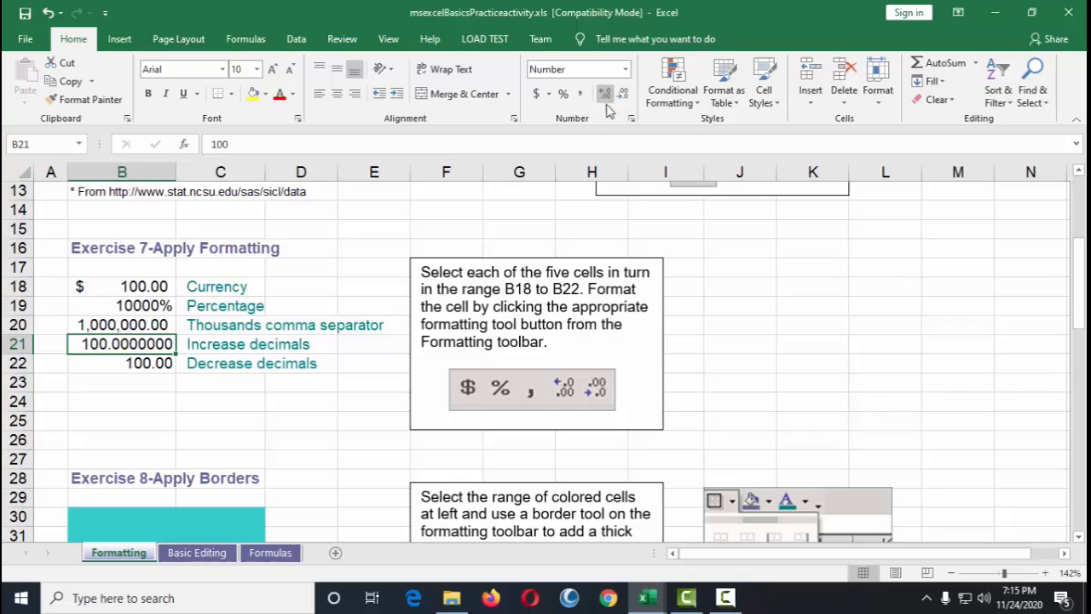
Step: Decrease the decimal places in cell B22 until no decimals remain
left_click(141, 365)
left_click(623, 94)
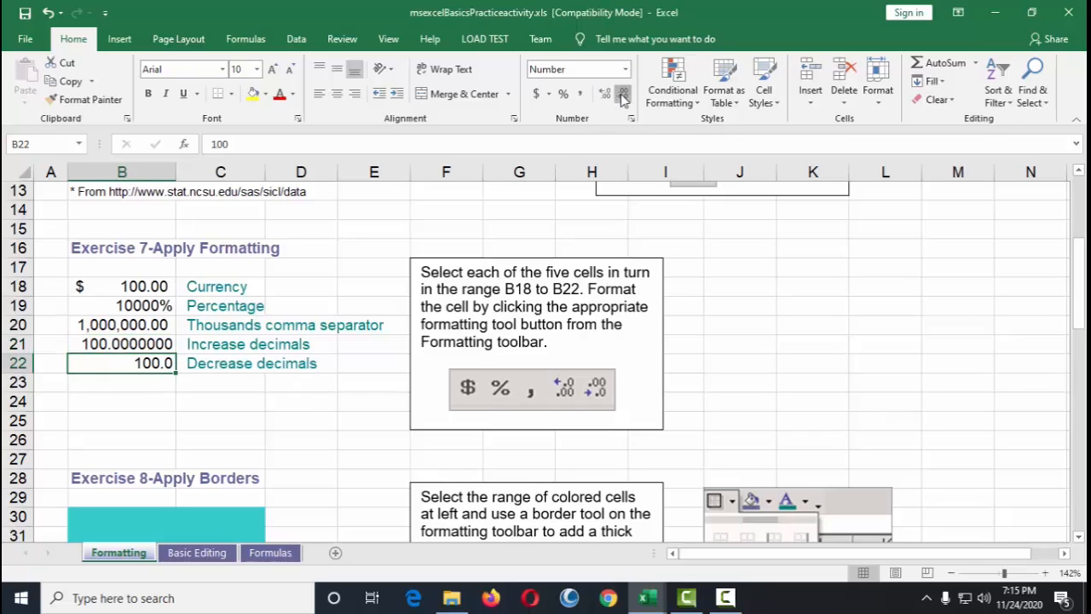
left_click(623, 94)
Step: Reduce the decimal places in cell B21 to three
left_click(127, 345)
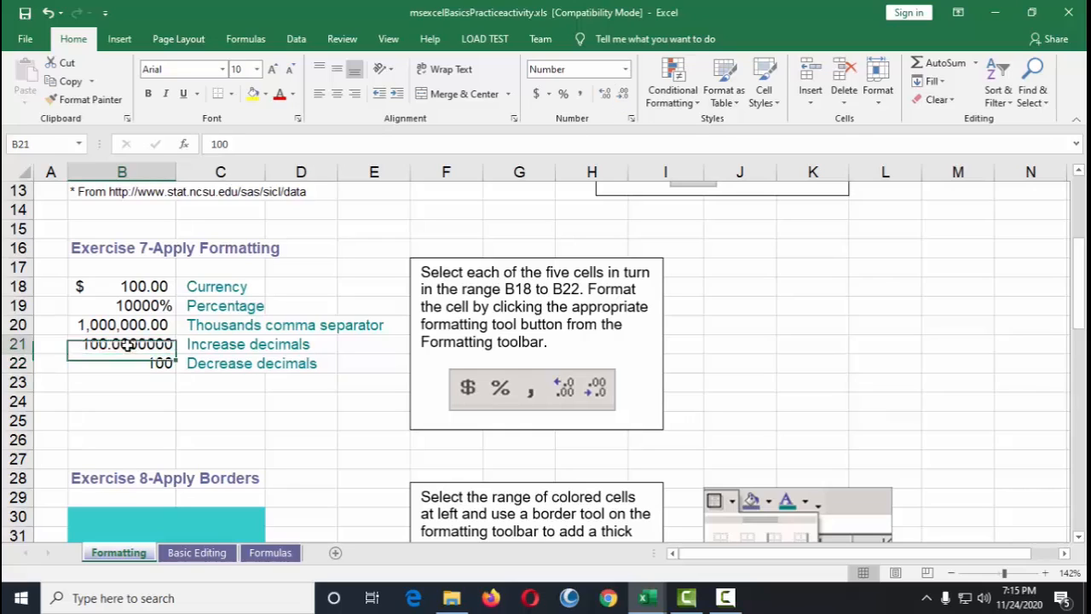
left_click(624, 93)
left_click(625, 93)
left_click(625, 93)
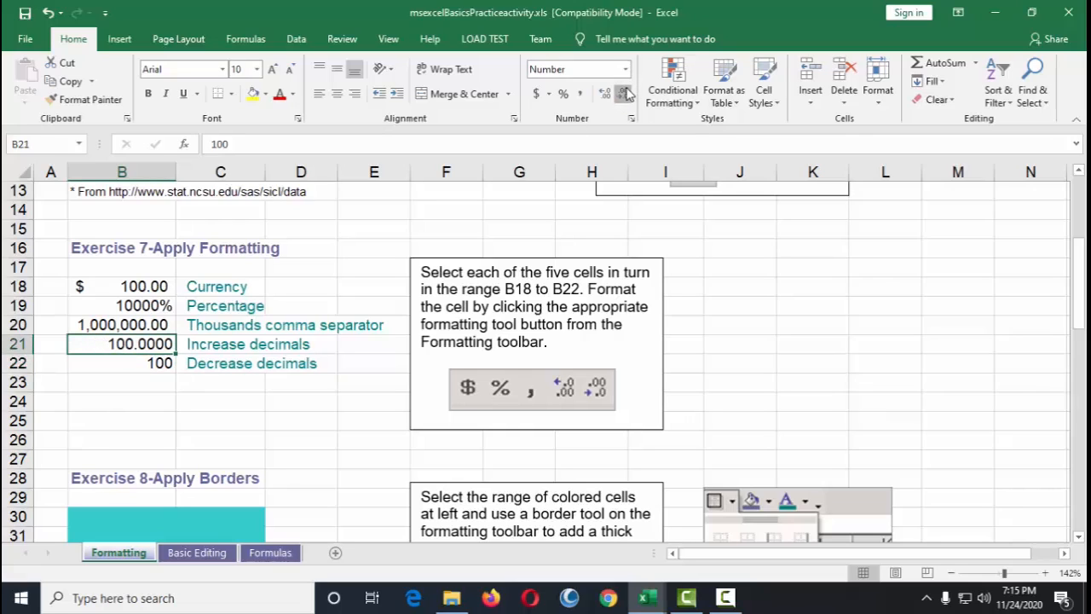
left_click(625, 93)
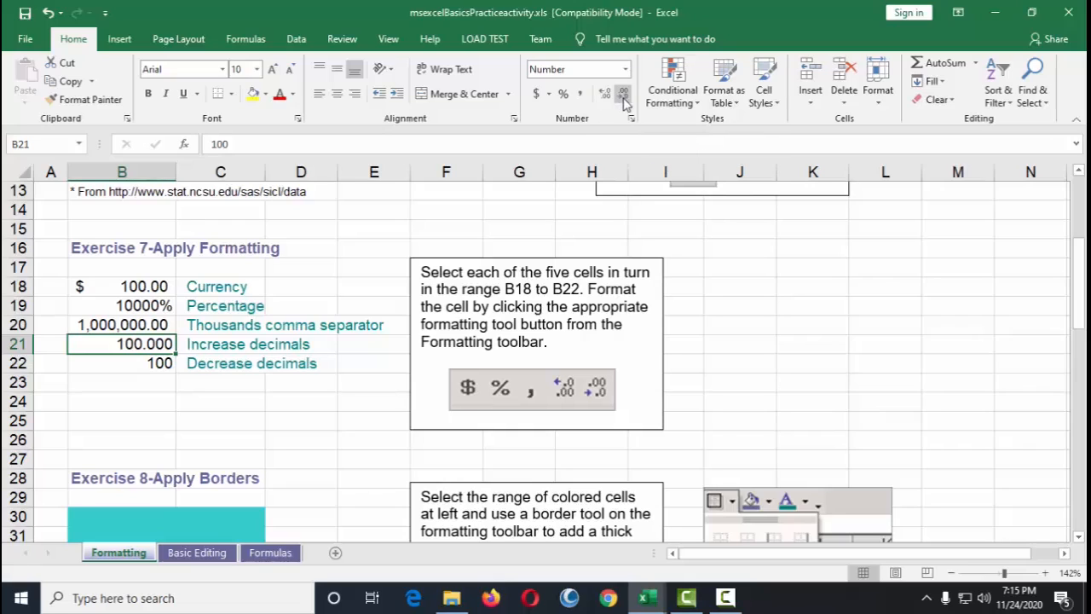
left_click(604, 93)
left_click(625, 94)
Step: Enter 85 in cell B24
left_click(128, 401)
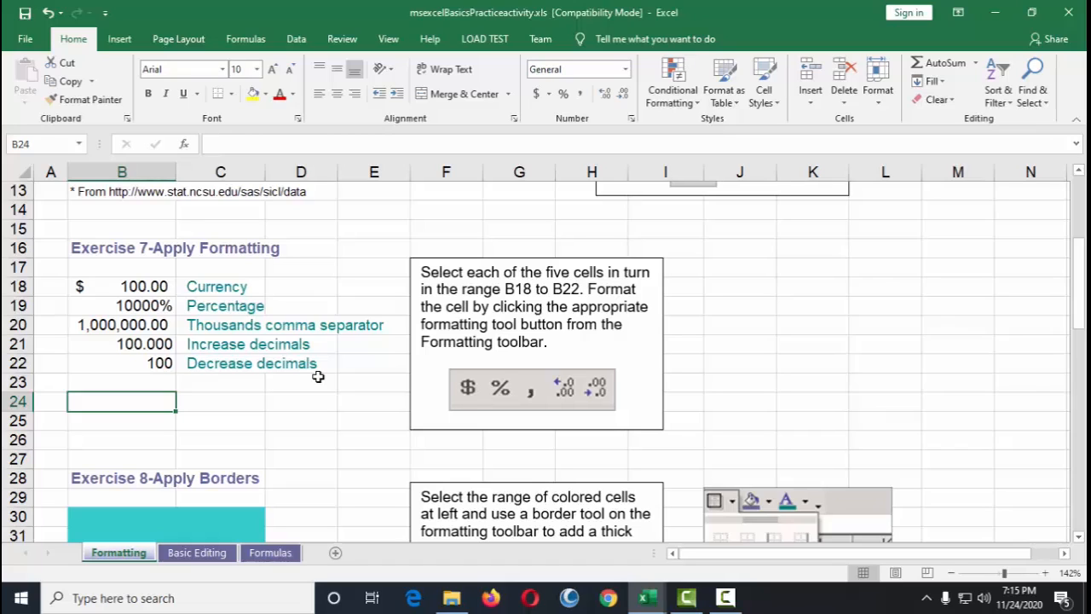
left_click(157, 291)
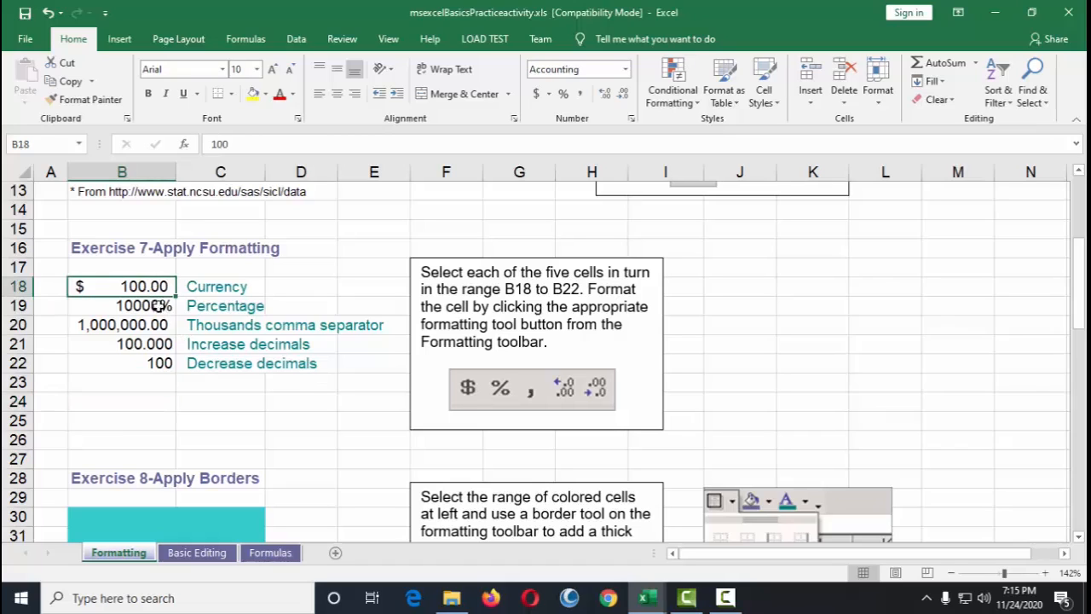
left_click(138, 402)
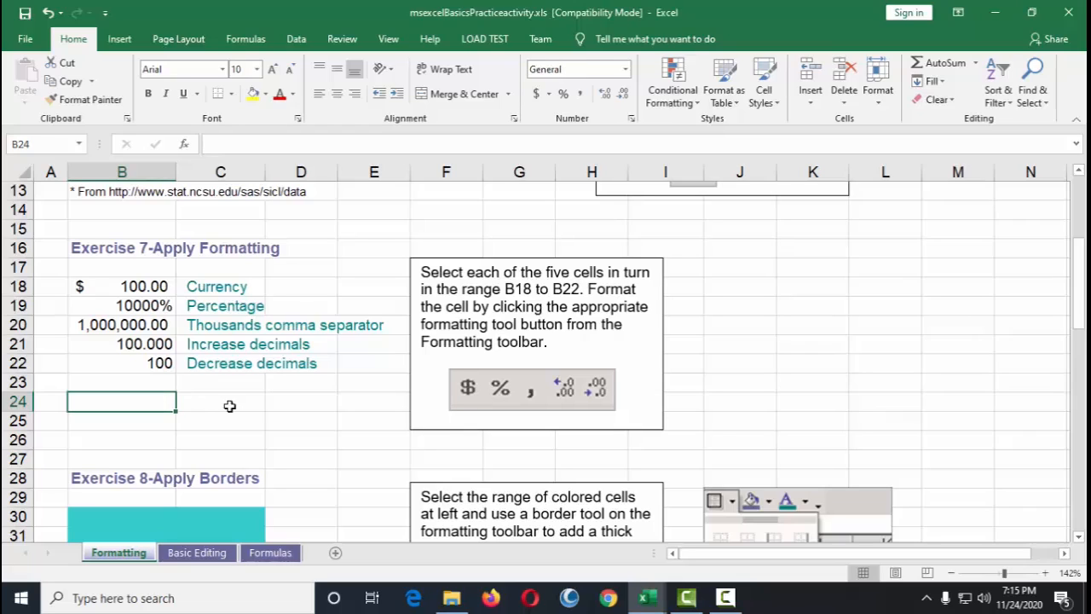
type("85")
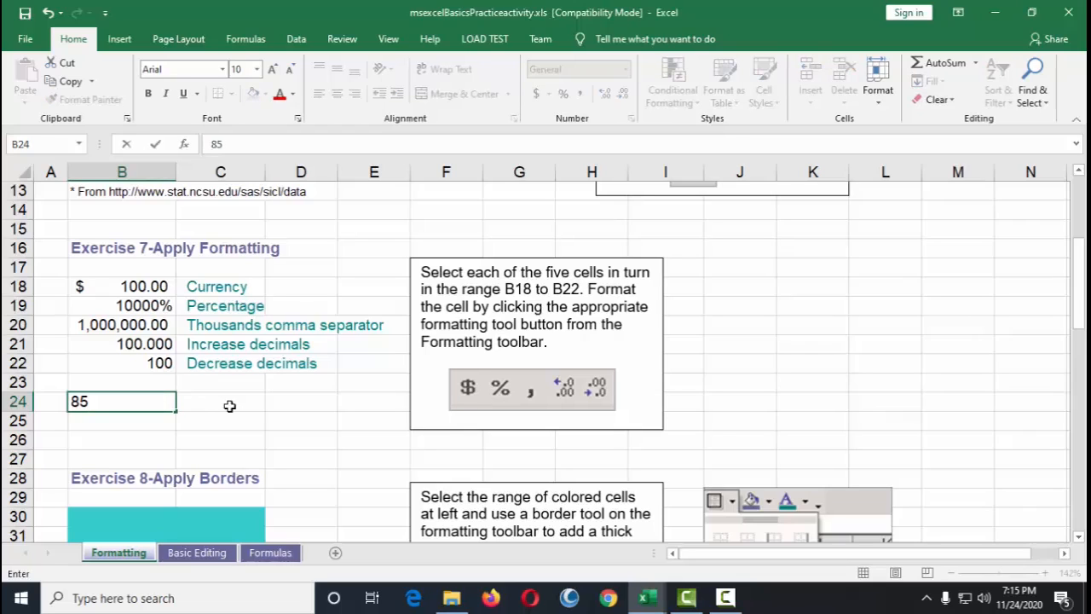
key("ctrl+Return")
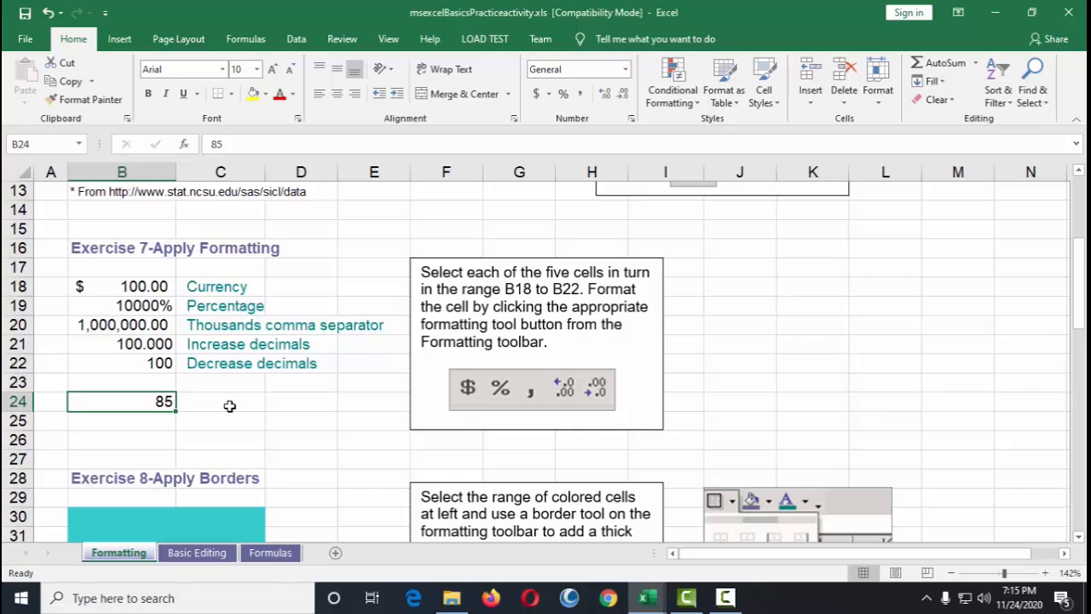
Step: Format cell B24 as Percentage with 2 decimal places and re-enter 85 in it
right_click(147, 401)
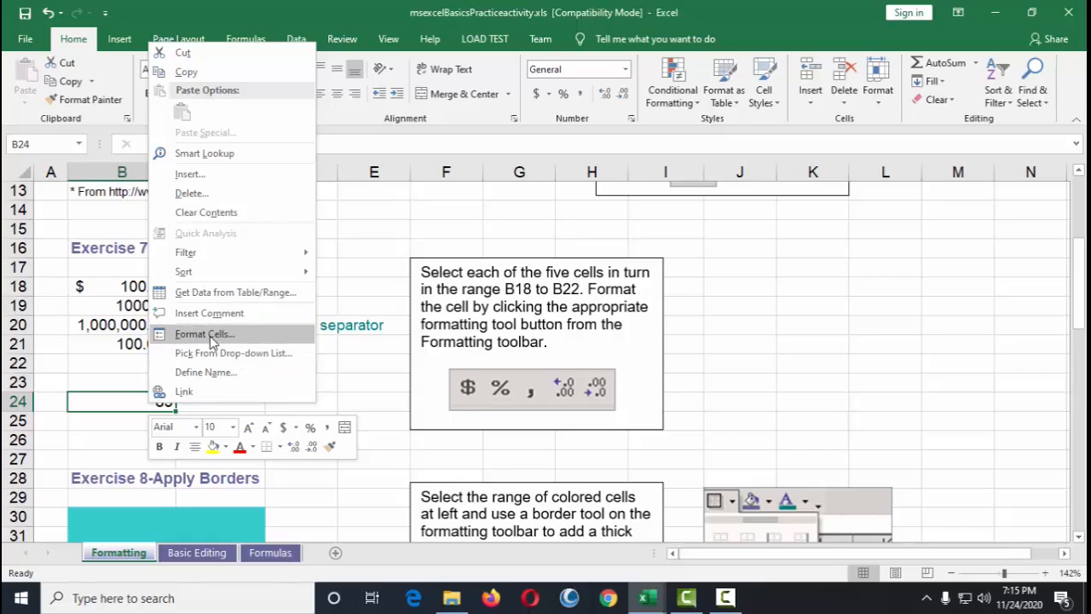
left_click(487, 291)
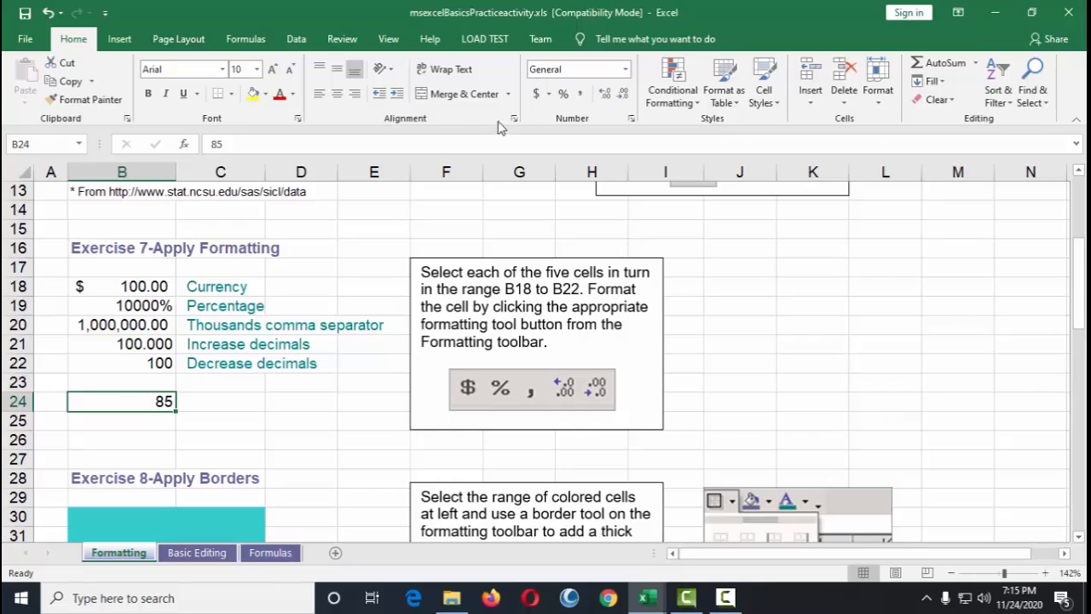
right_click(141, 401)
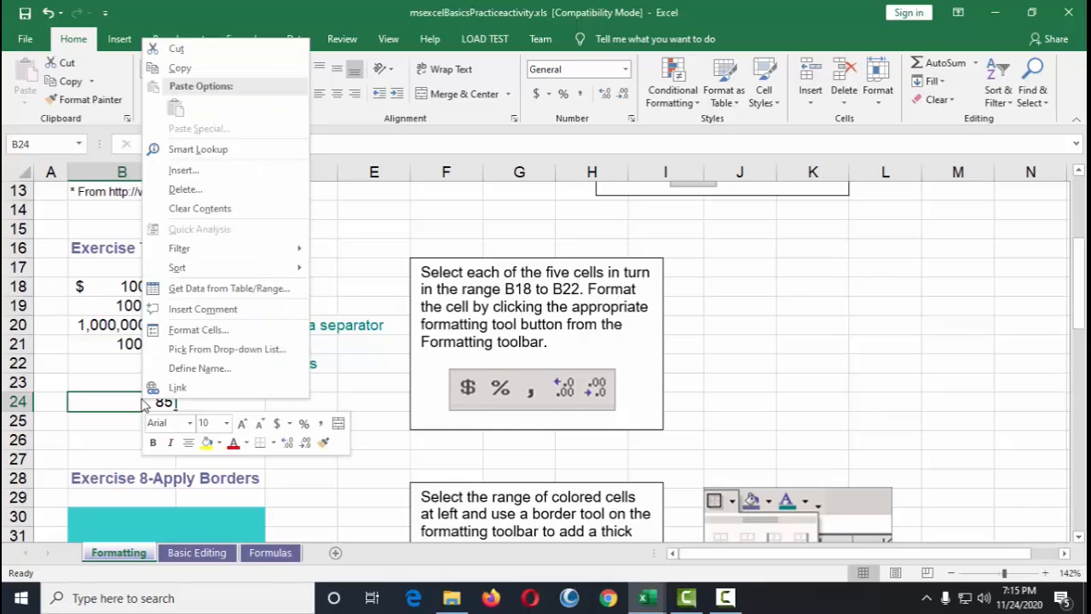
left_click(235, 333)
left_click_drag(324, 136, 512, 107)
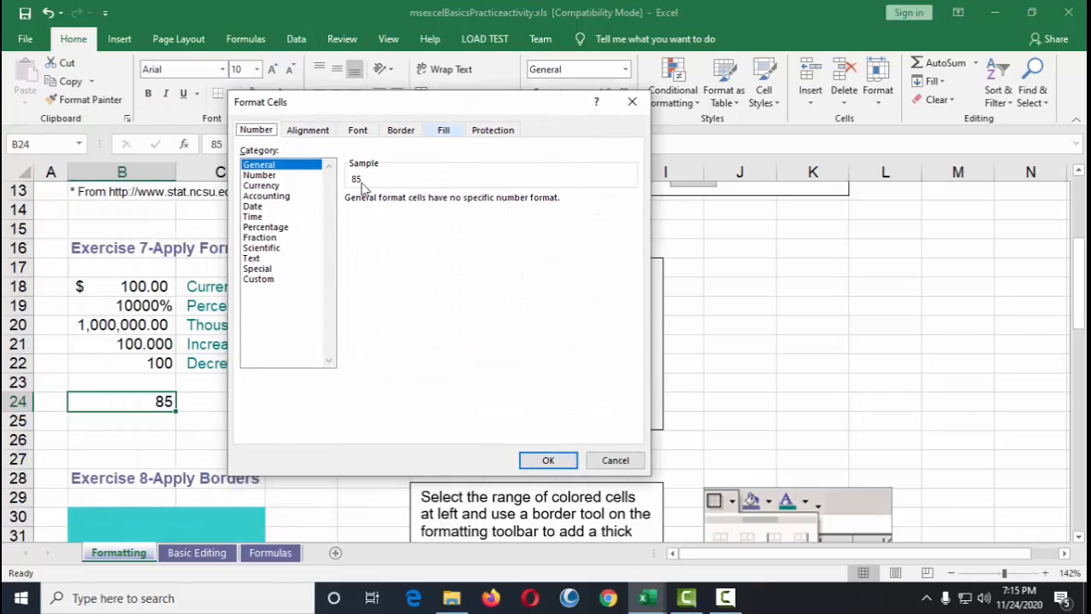
left_click(269, 228)
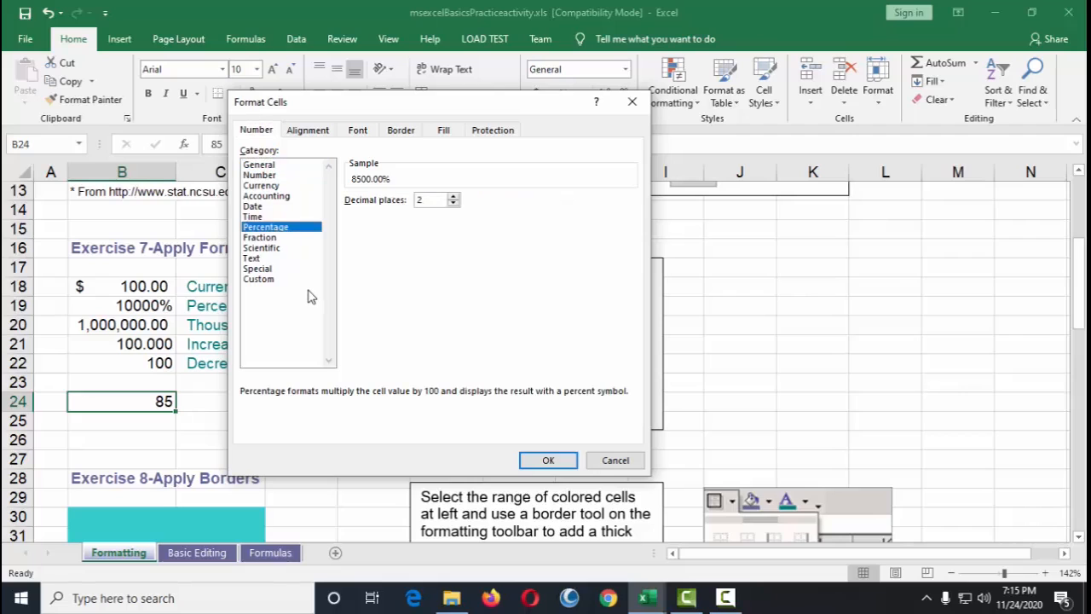
left_click(551, 464)
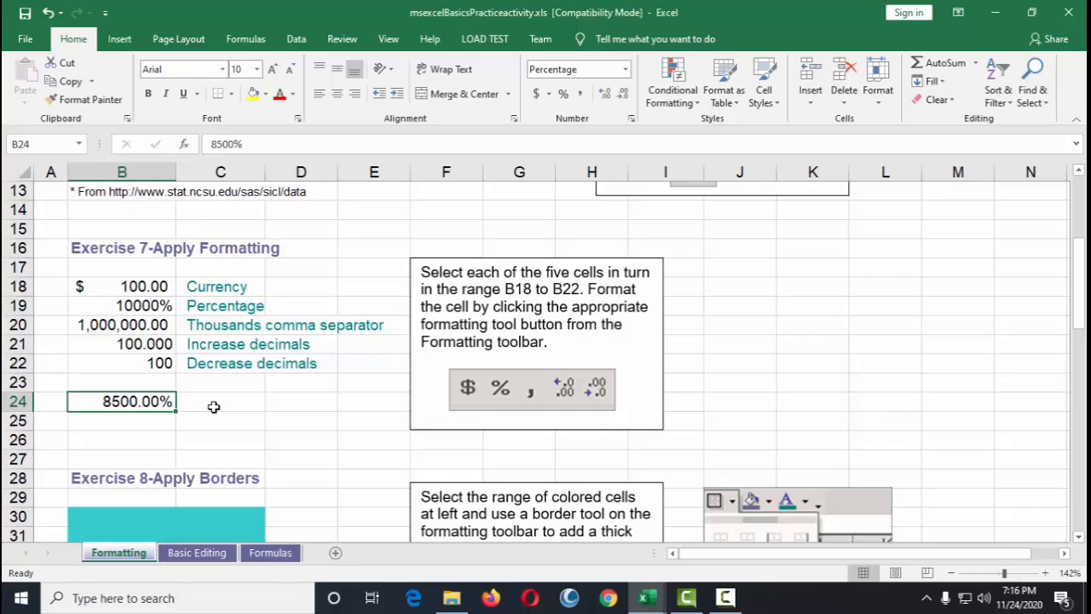
type("85")
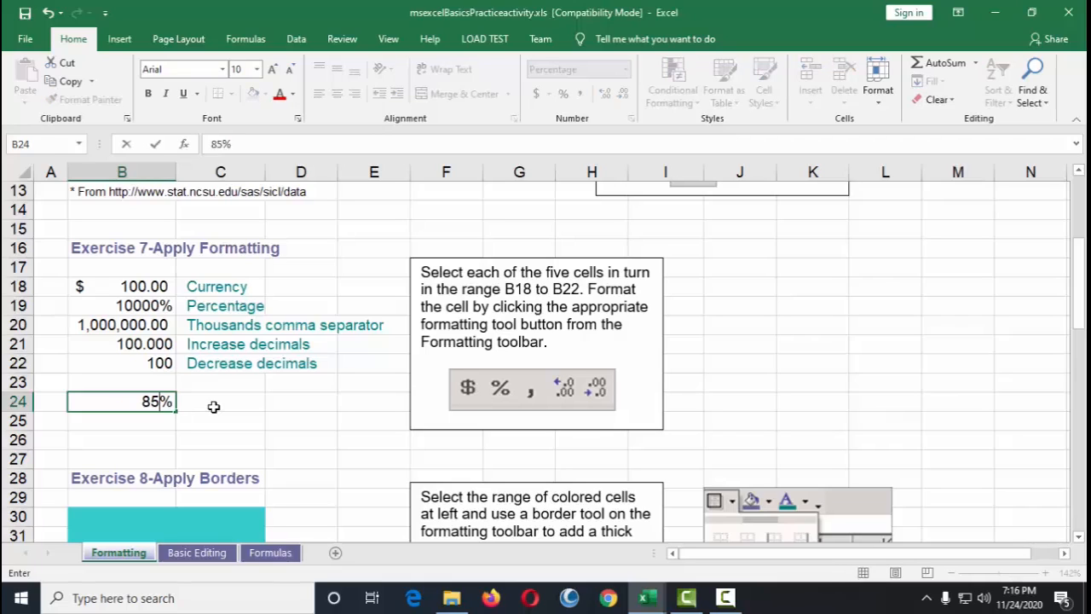
key("Return")
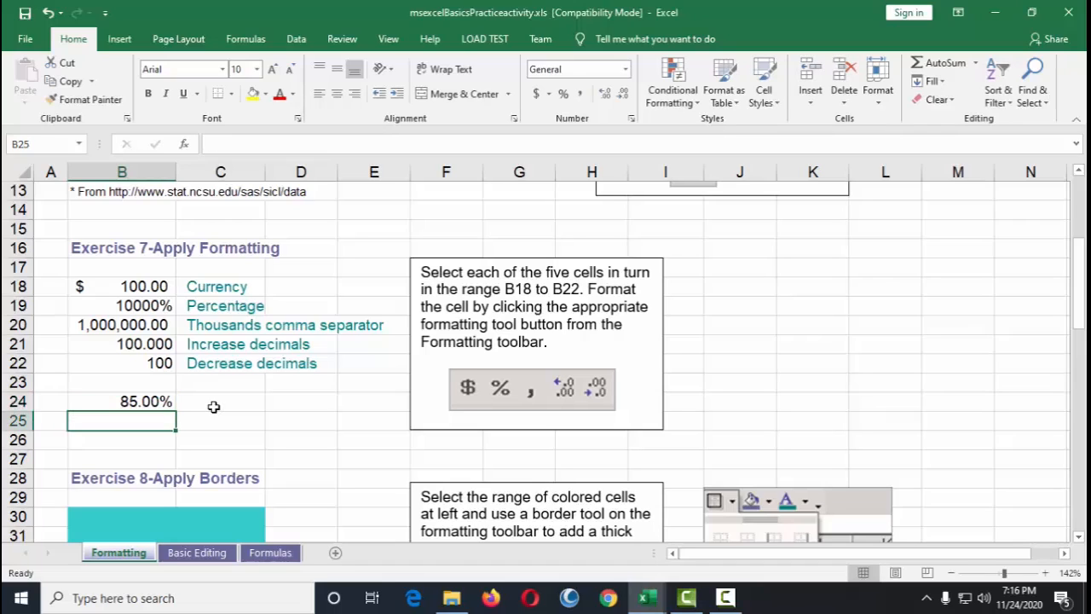
Step: Enter 75 in cell B24
key("Up")
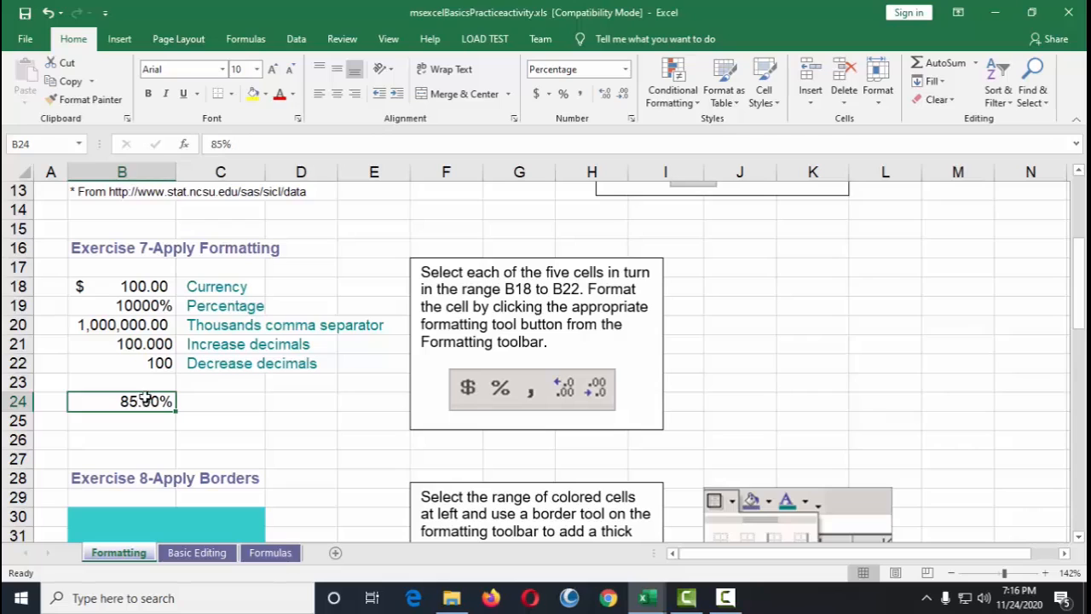
left_click(213, 410)
left_click(153, 401)
type("75")
key("Return")
type("54")
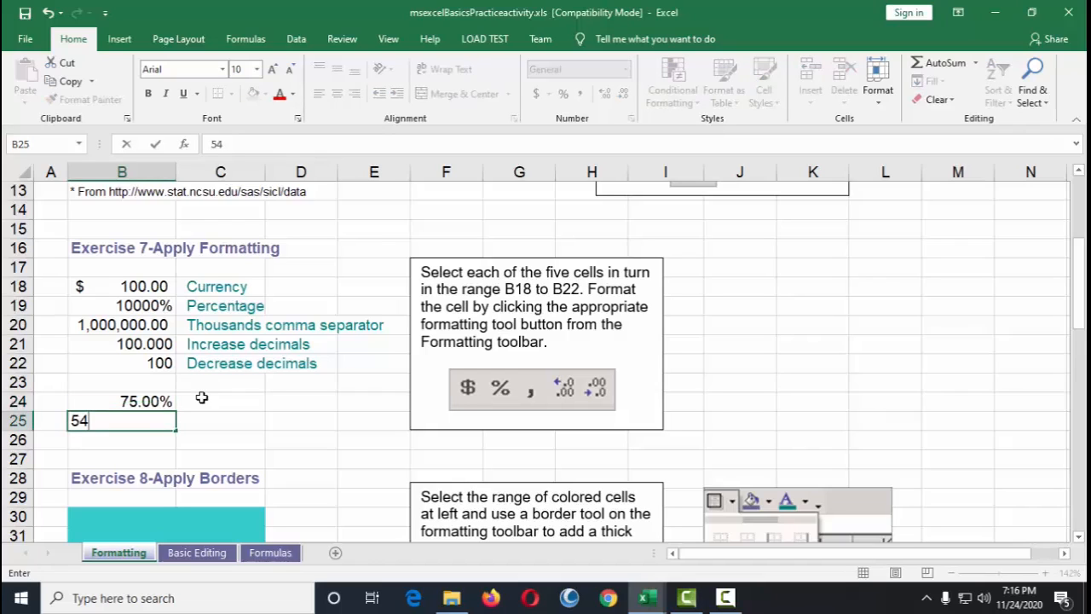
key("Up")
Step: Enter 542 in cell B24
key("Up")
key("Down")
key("Down")
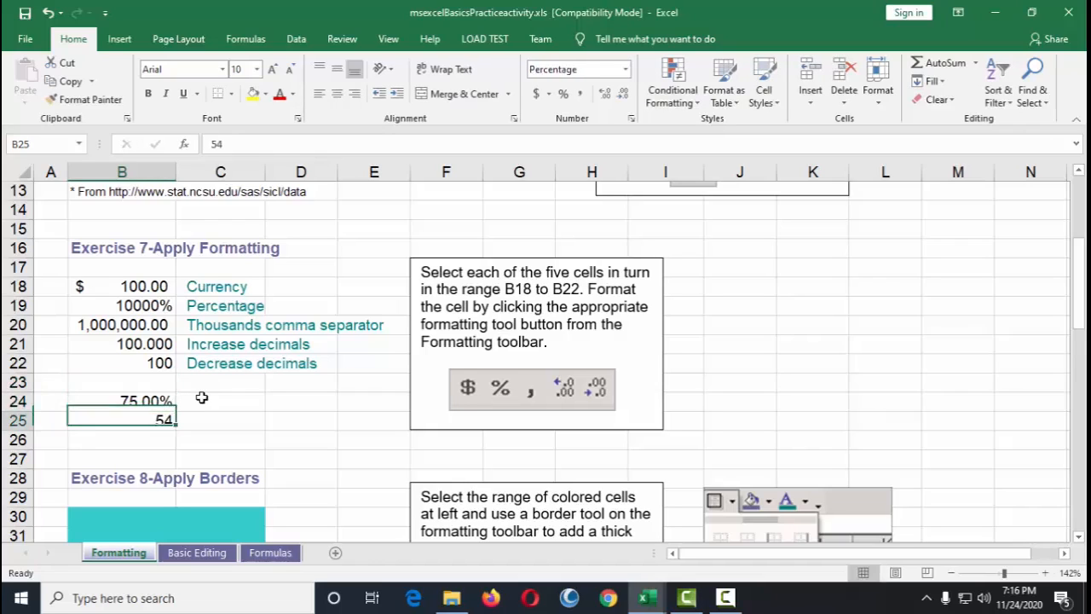
key("Delete")
key("Up")
type("542")
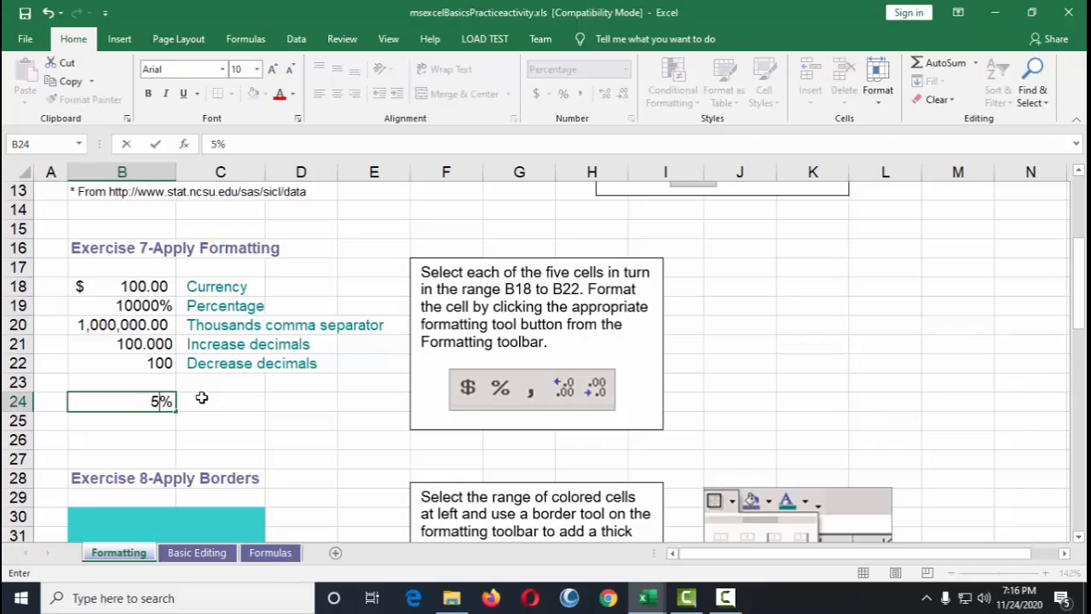
key("Return")
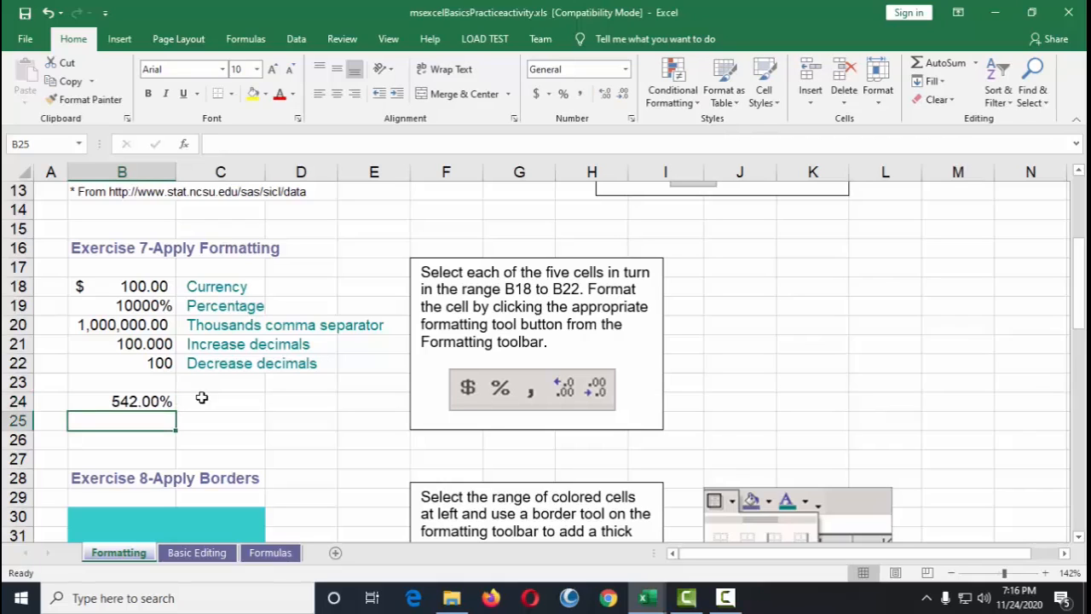
Step: Format cell B24 as Number with 0 decimal places
key("Up")
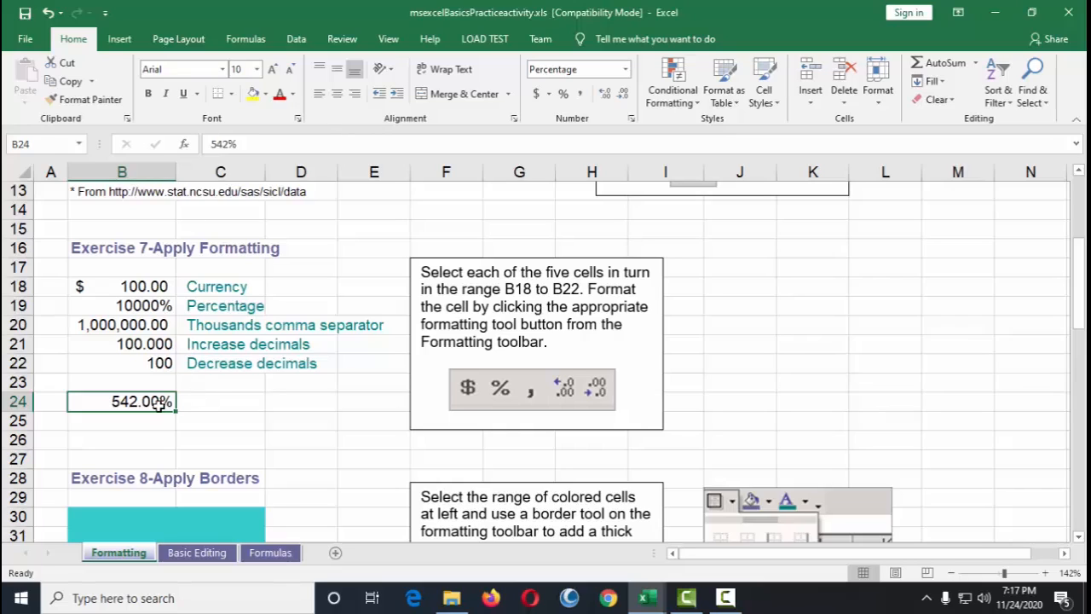
right_click(166, 406)
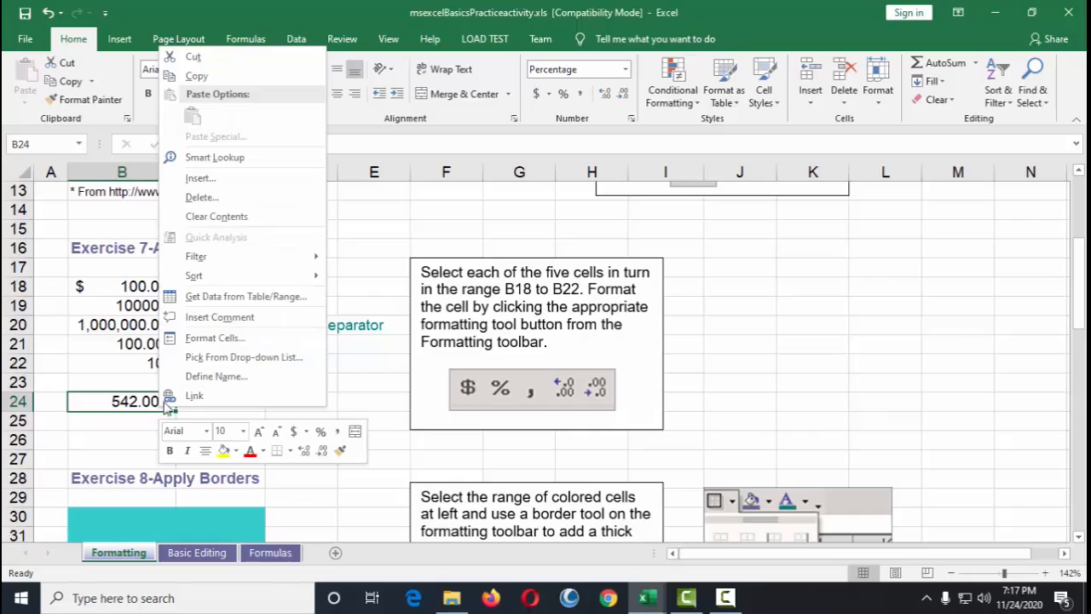
left_click(213, 337)
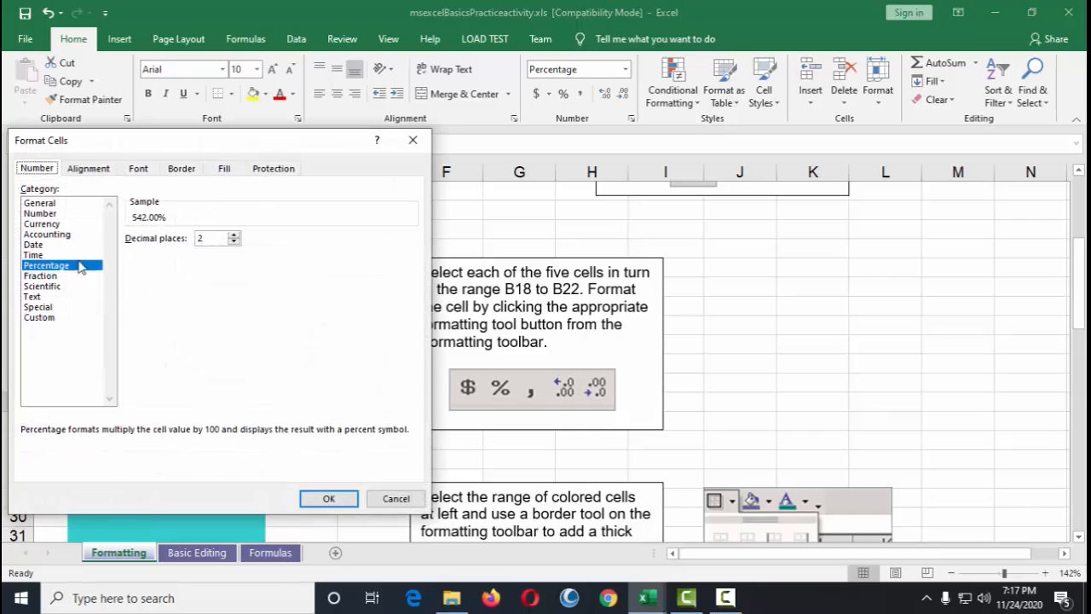
left_click_drag(214, 143, 426, 120)
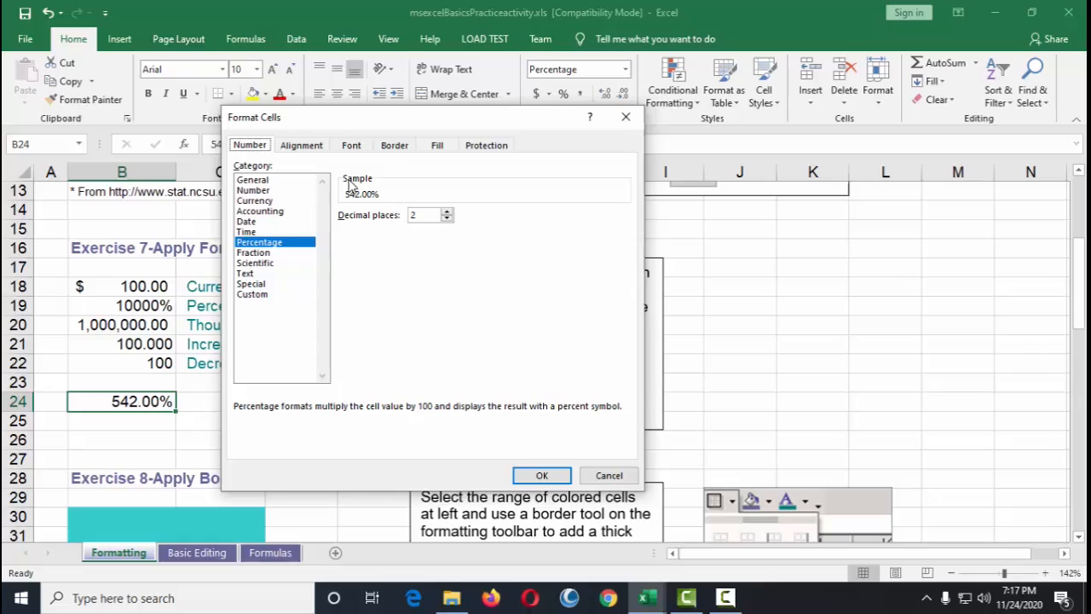
left_click(253, 190)
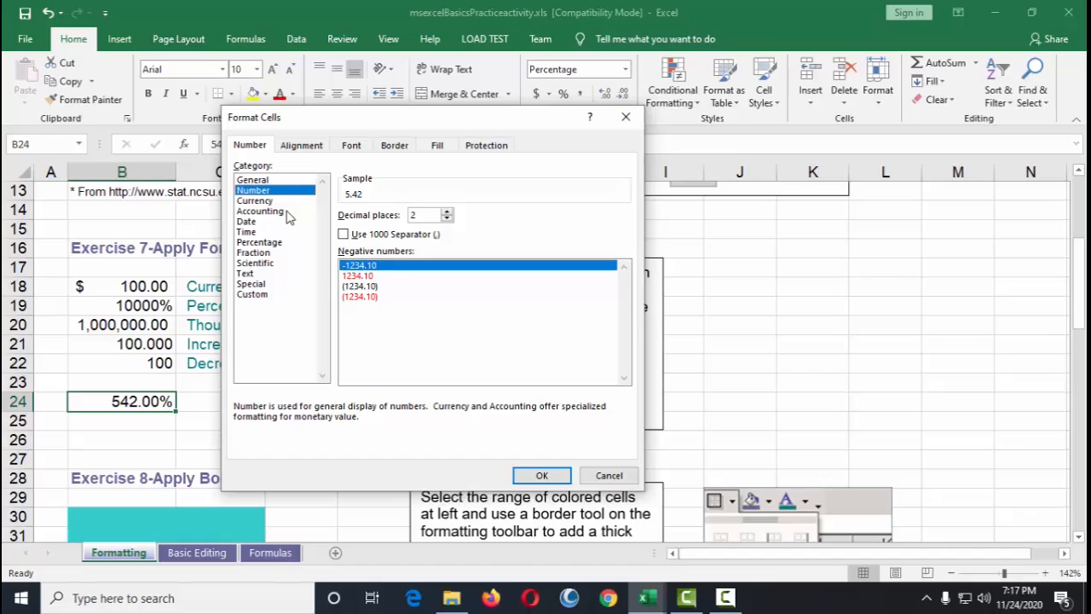
left_click(447, 219)
left_click(446, 219)
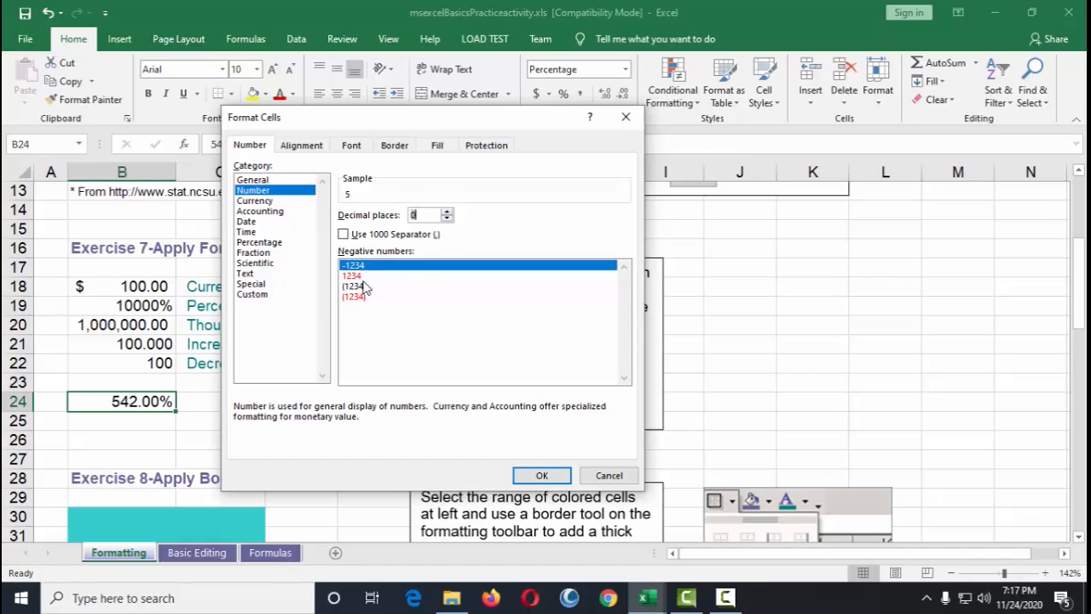
left_click(552, 474)
left_click(182, 438)
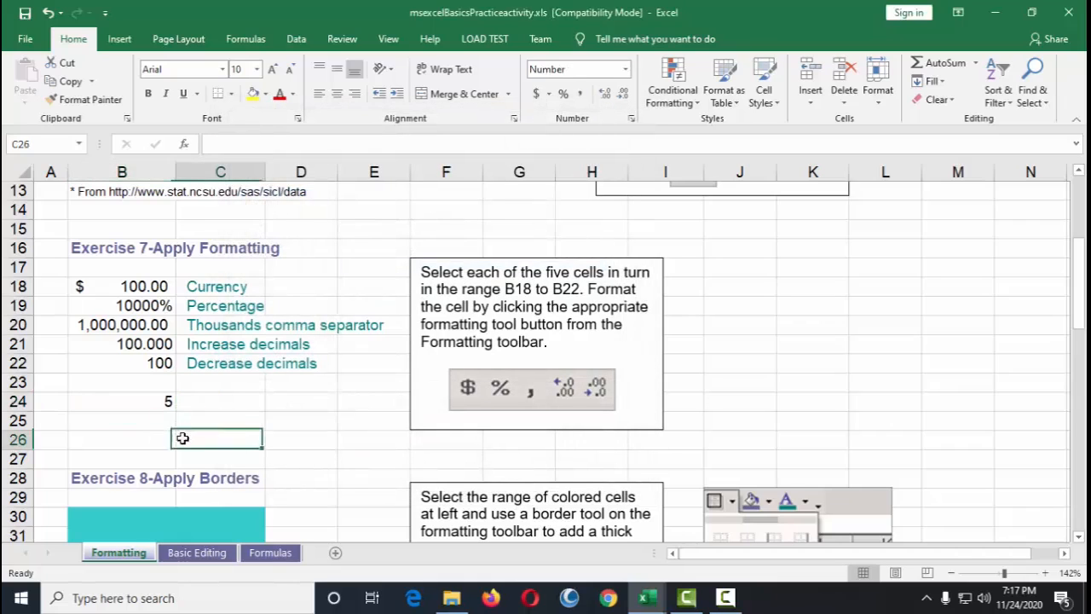
Step: Enter 5 and then 44 in cell B24
left_click(146, 401)
type("5")
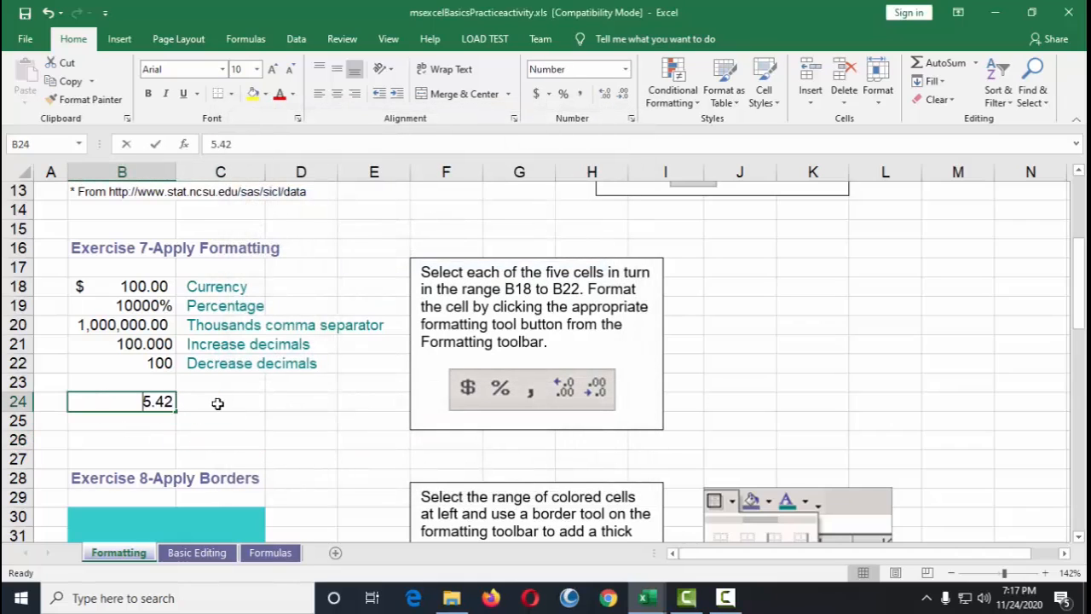
key("Return")
key("Up")
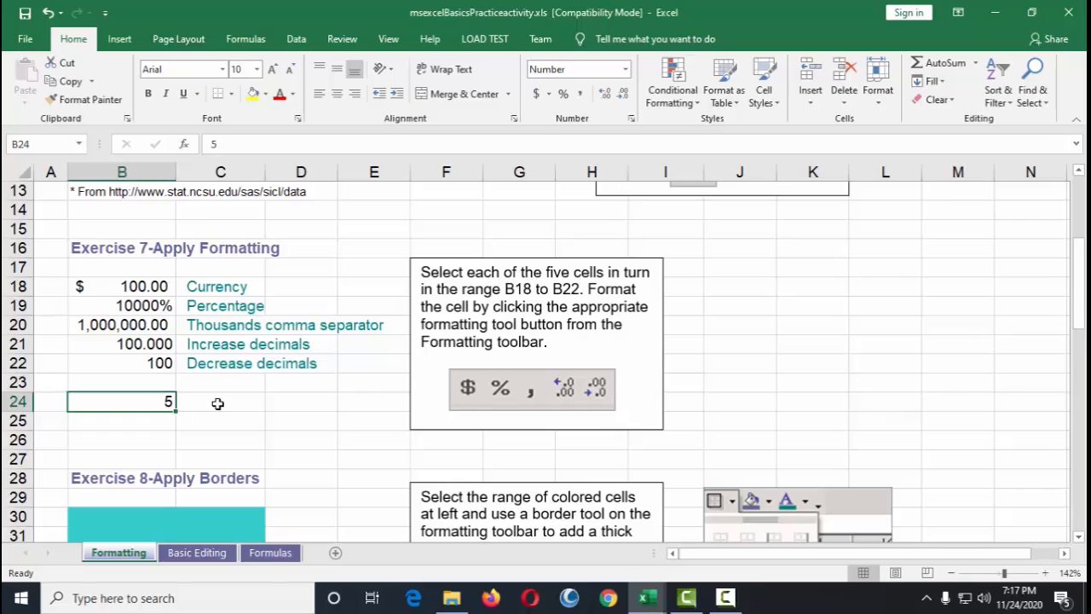
type("44")
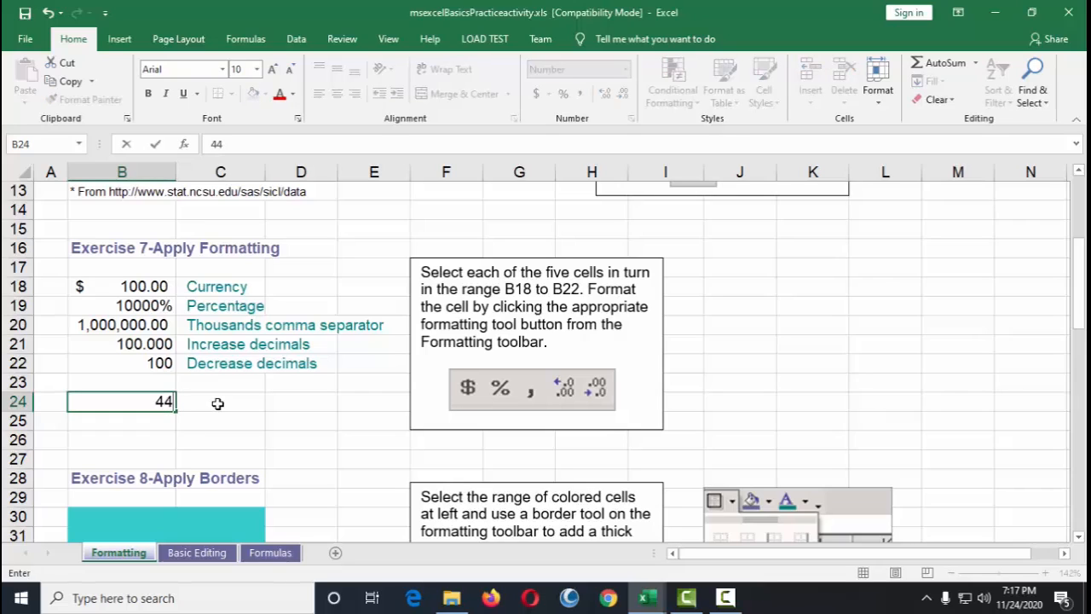
key("Return")
key("Up")
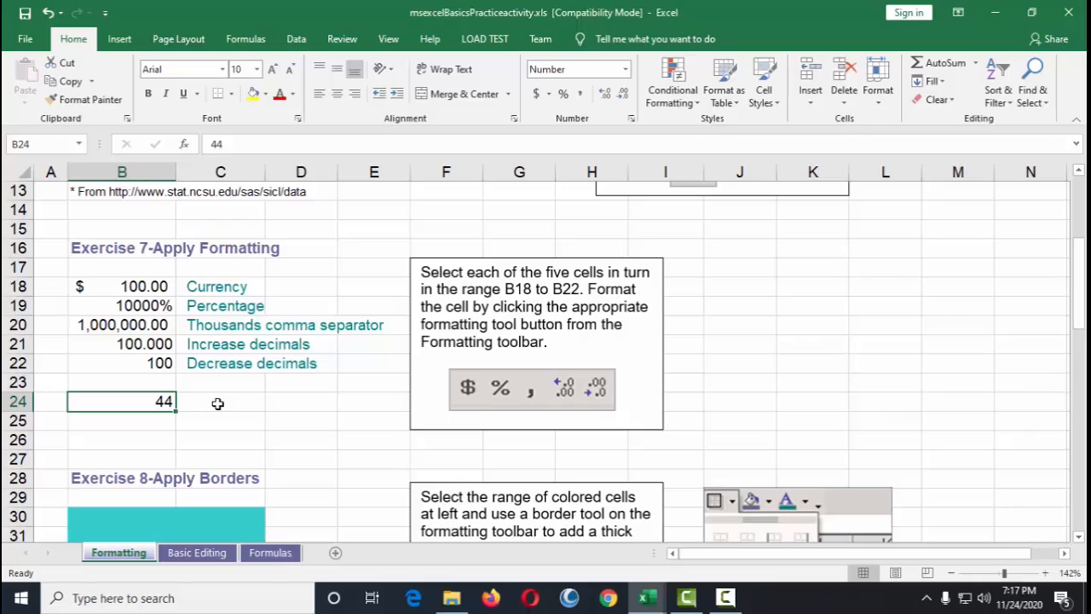
Step: Enter the date 11/24/2020 in cell B24
type("11")
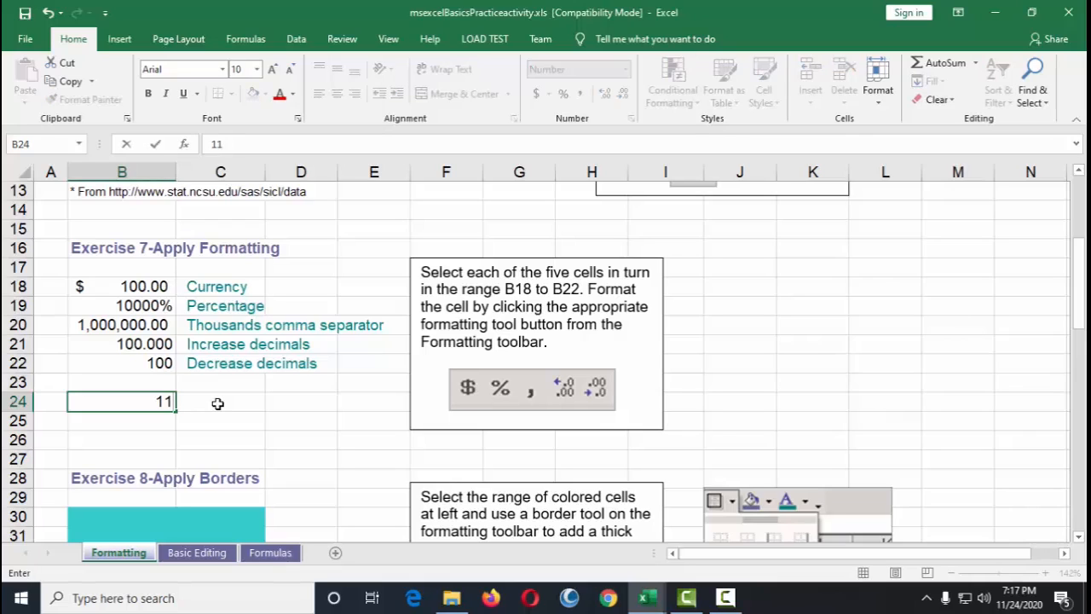
type("/24/2020")
key("Return")
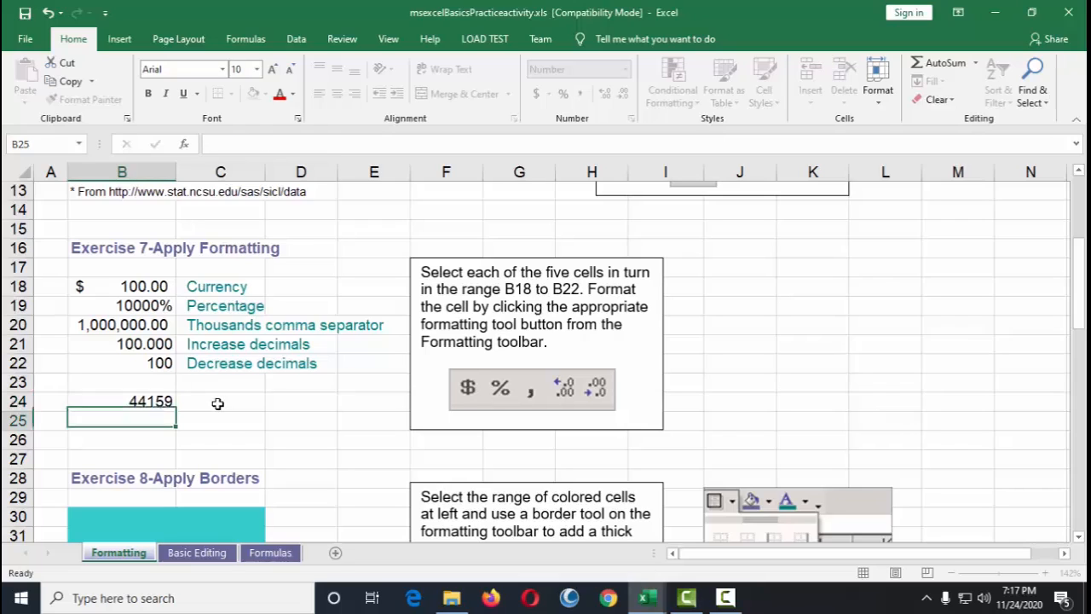
Step: Format cell B24 as a Date using the 3/14/2012 type after previewing the other date types
key("Up")
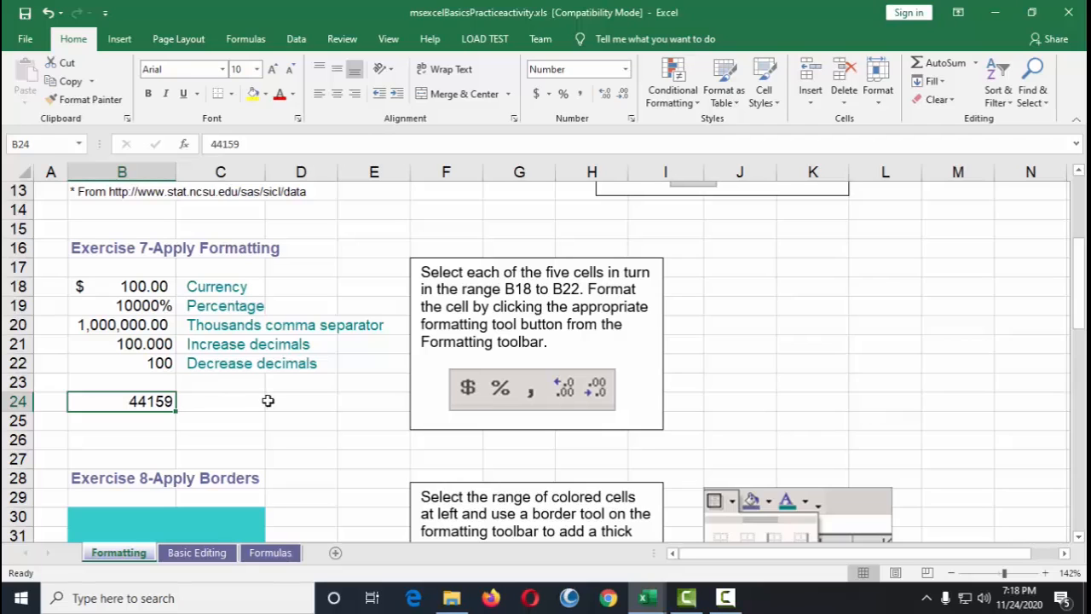
right_click(171, 402)
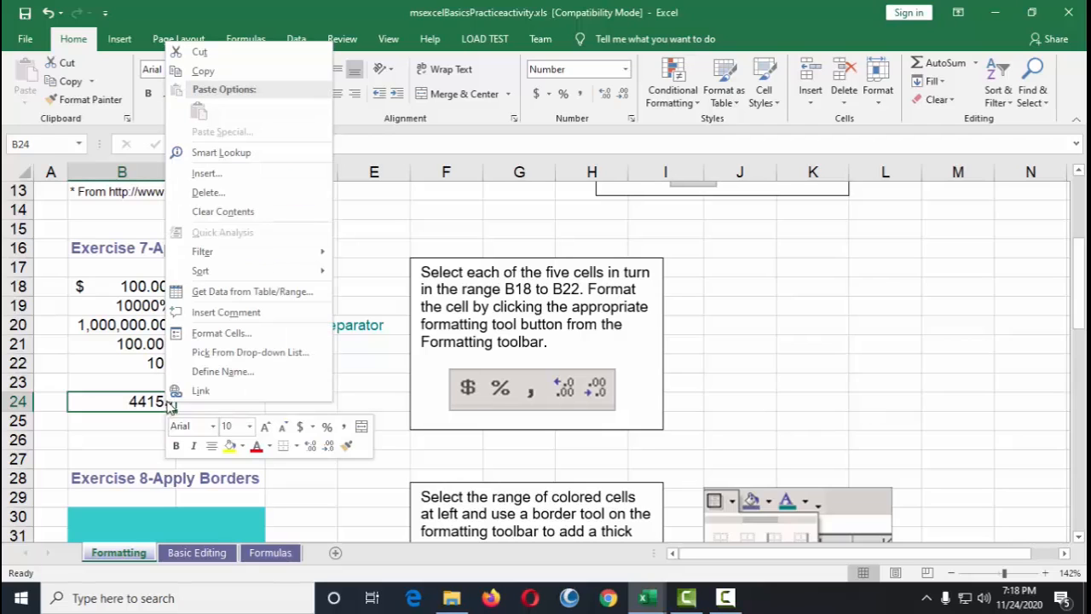
left_click(220, 332)
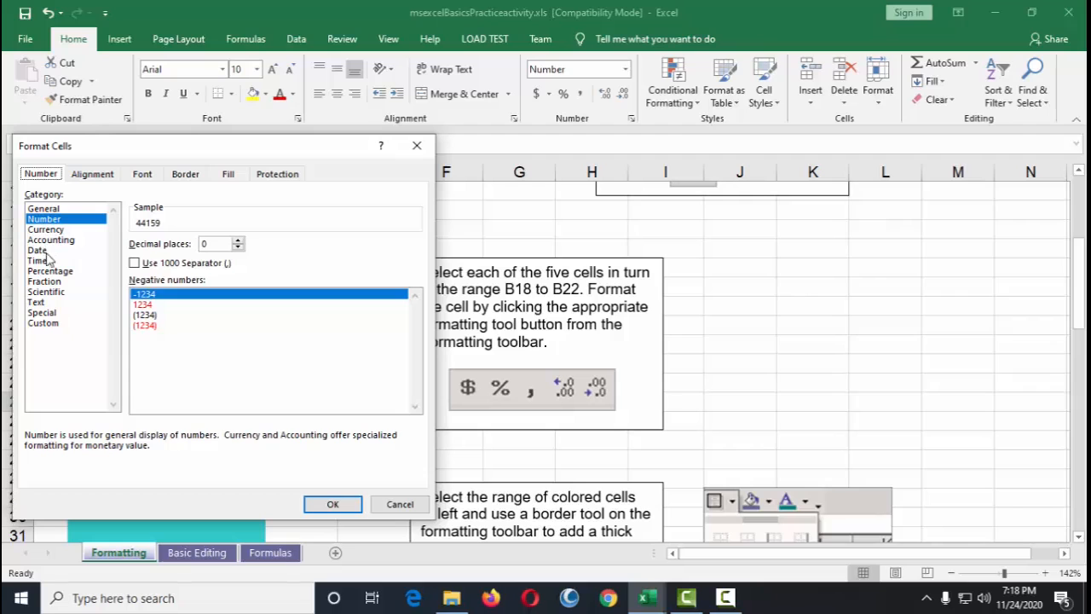
left_click(38, 250)
left_click_drag(184, 151, 473, 104)
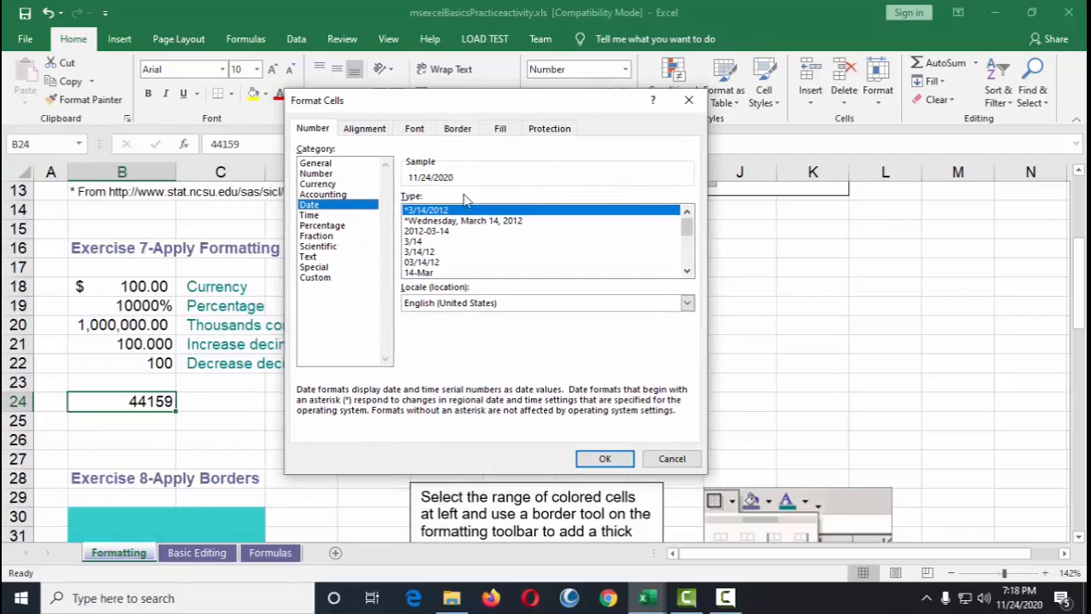
left_click(430, 221)
left_click(431, 231)
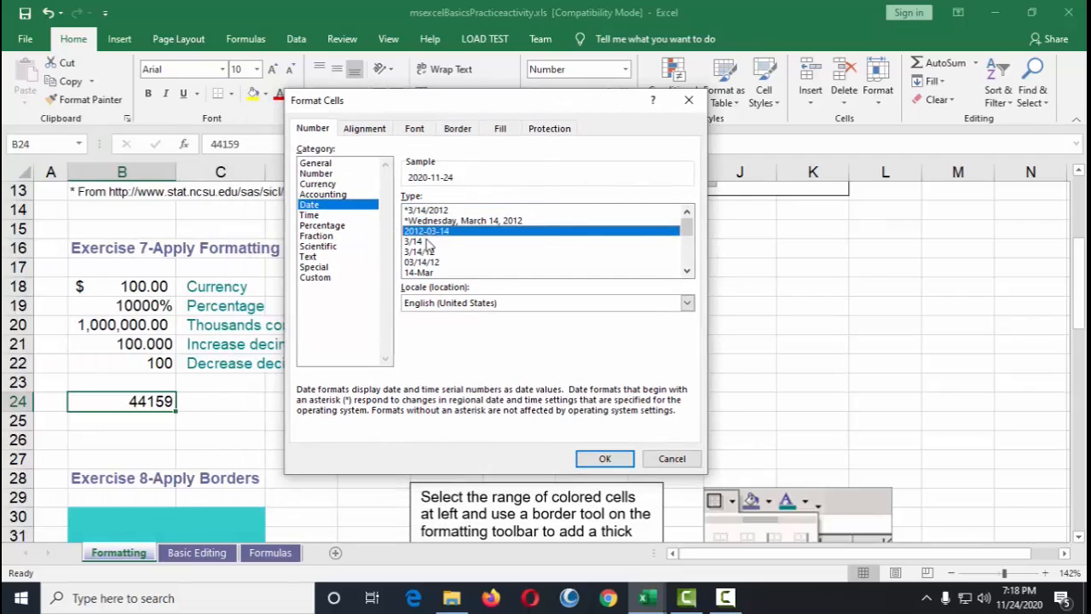
left_click(430, 242)
left_click(427, 264)
left_click(431, 273)
left_click(431, 252)
left_click(432, 222)
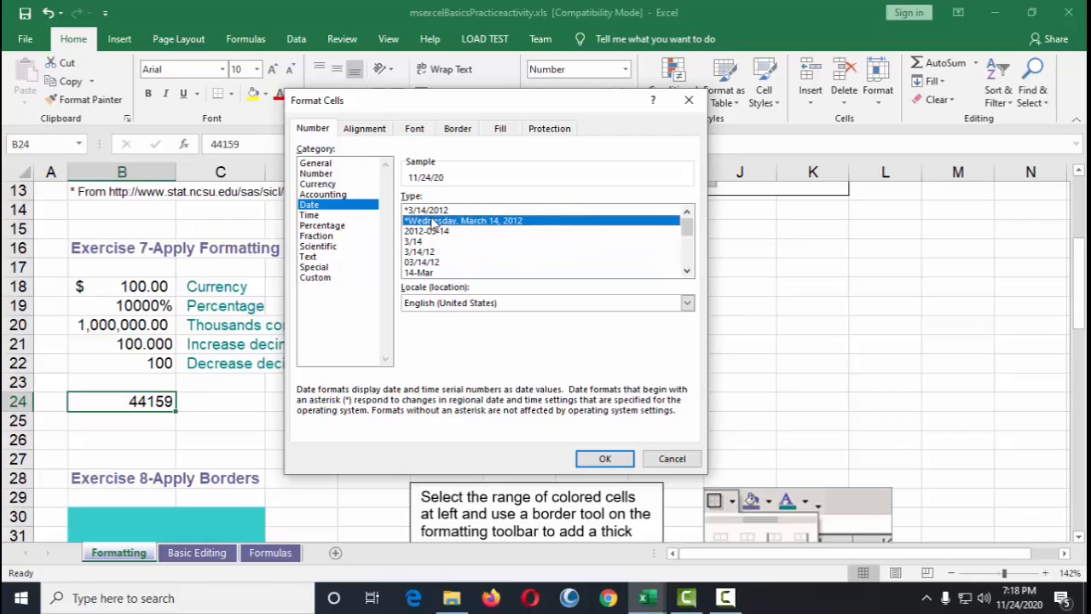
left_click(431, 213)
left_click(430, 231)
left_click(431, 262)
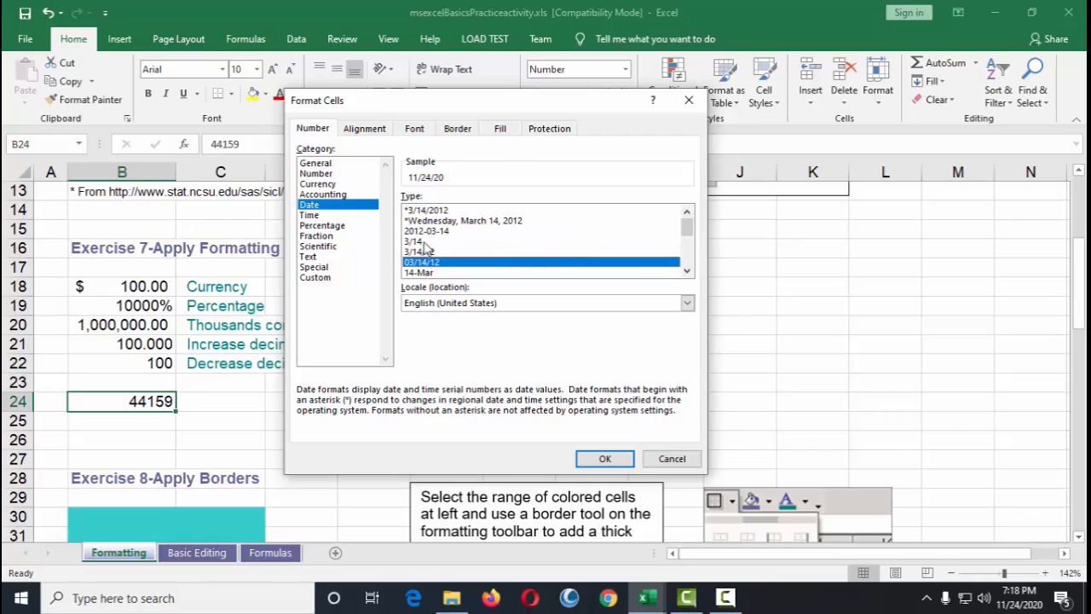
left_click(426, 242)
left_click(426, 252)
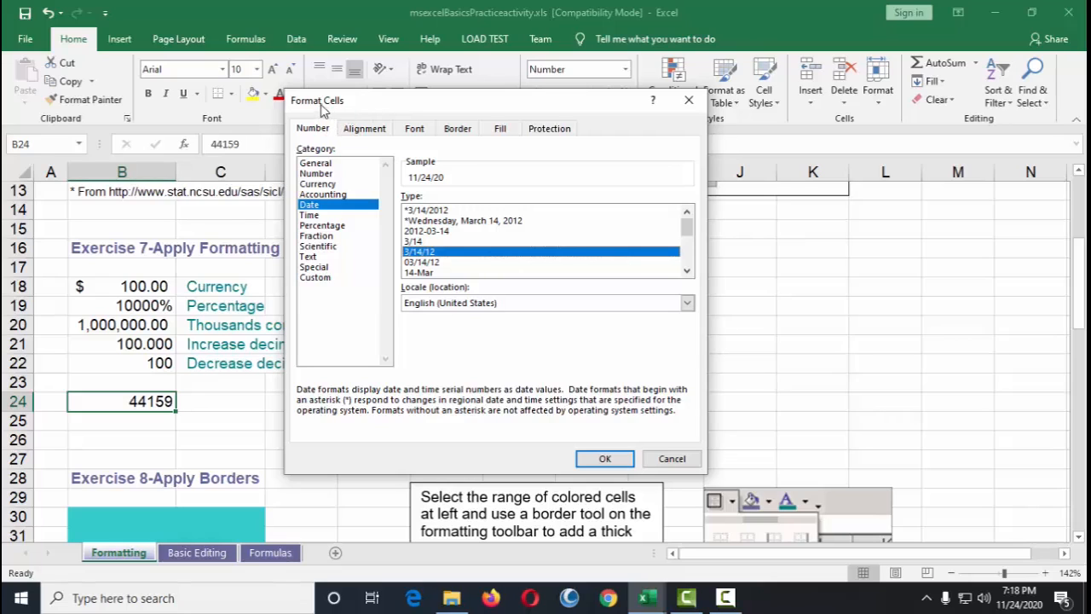
left_click_drag(555, 109, 651, 86)
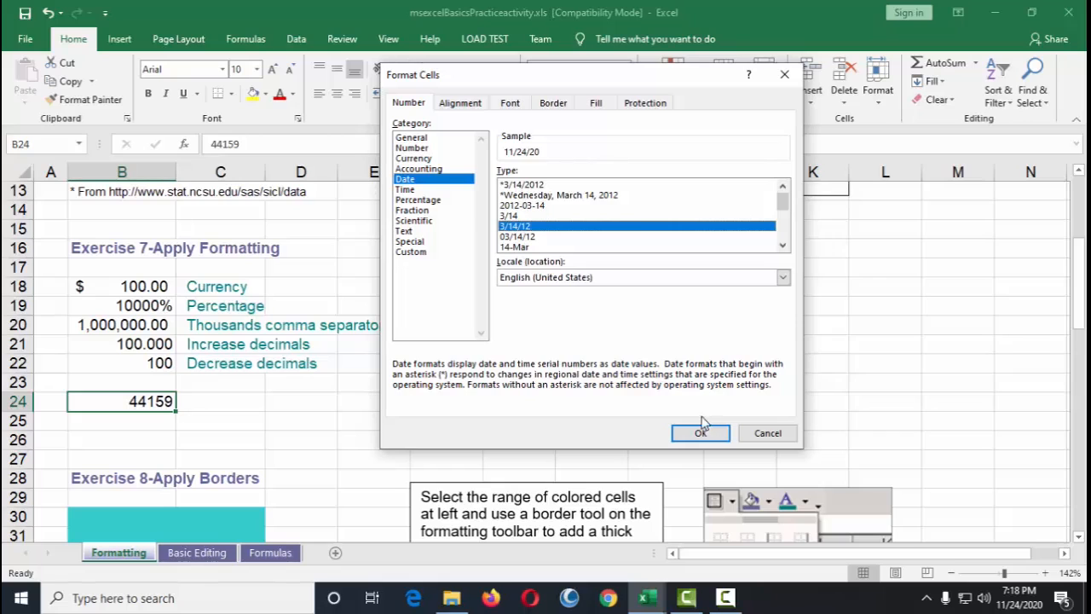
left_click(539, 185)
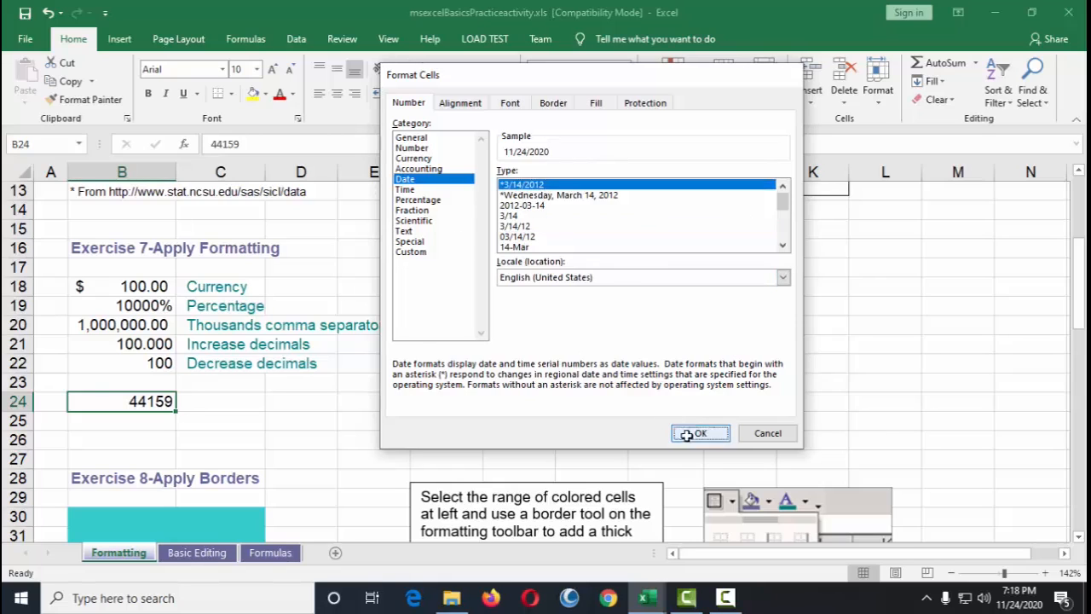
left_click(699, 432)
Step: Reformat cell B24 as a long Date in the Wednesday, March 14, 2012 style
left_click(187, 442)
left_click(97, 398)
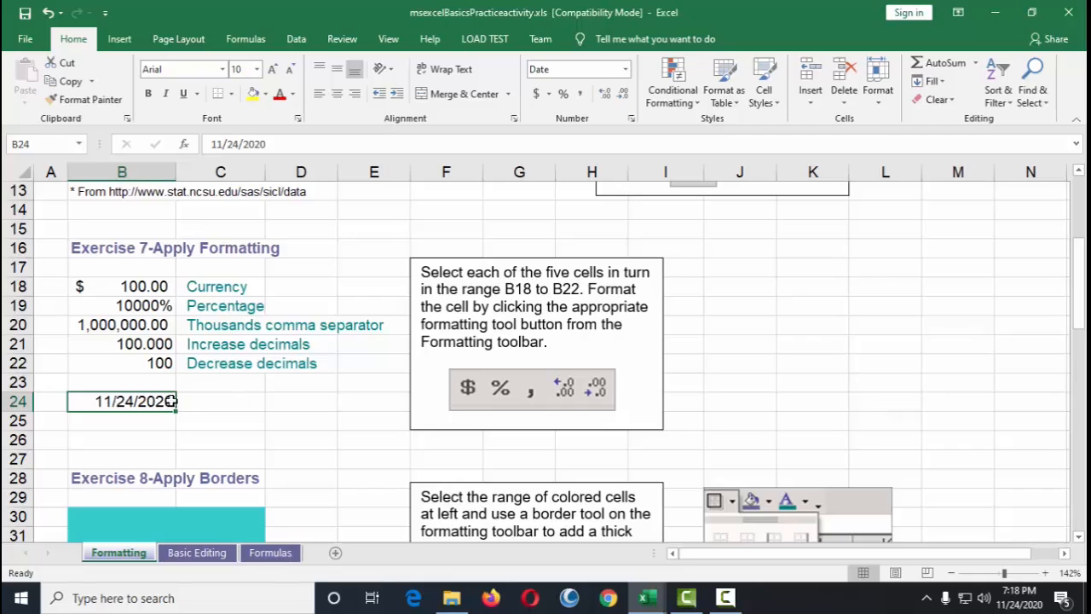
right_click(128, 401)
left_click(183, 333)
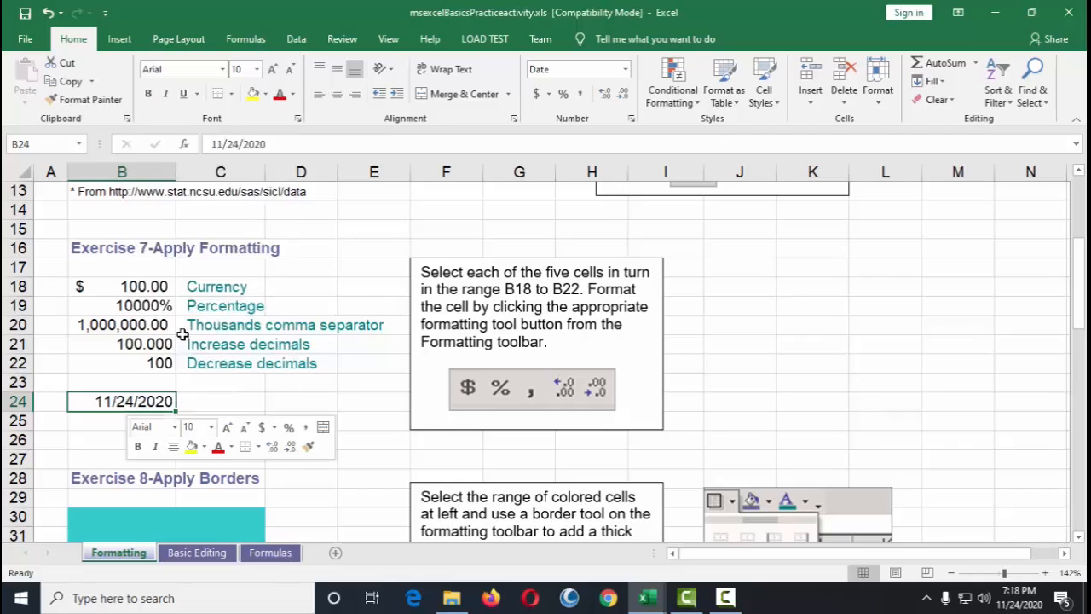
left_click(148, 263)
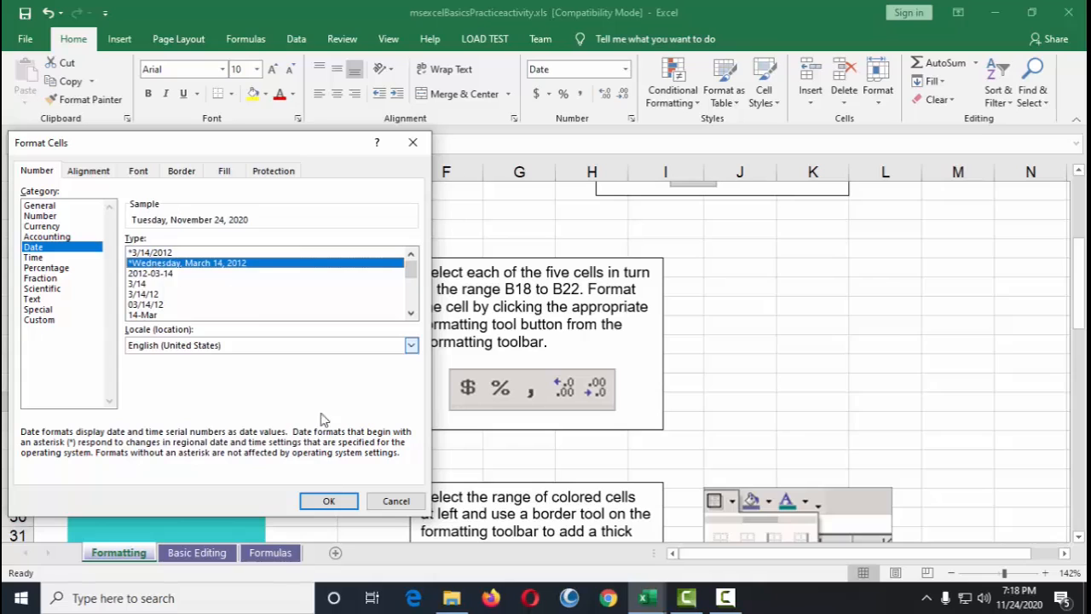
left_click(328, 500)
left_click(375, 420)
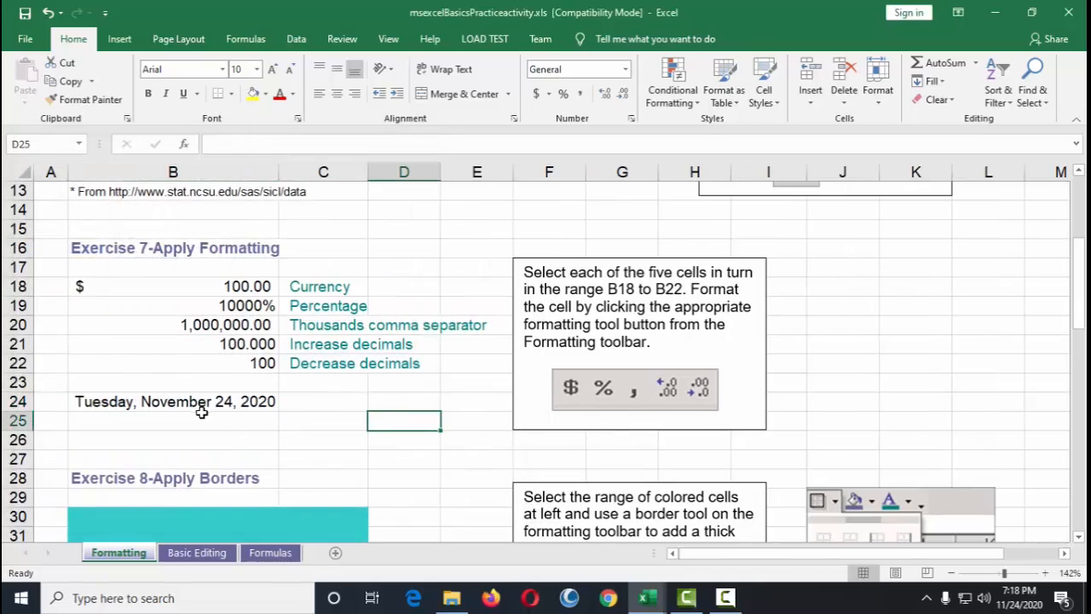
Step: Open the cell formatting options for B24 and choose the Scientific number category
left_click(201, 401)
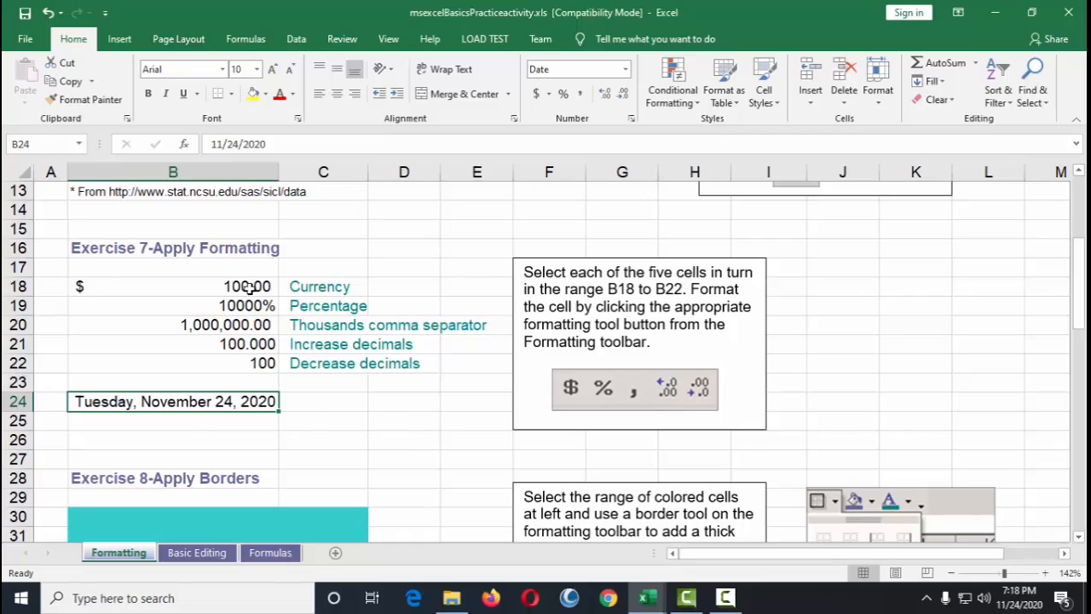
left_click_drag(249, 288, 247, 365)
scroll(341, 410, "down", 1)
scroll(341, 410, "down", 1)
left_click(194, 298)
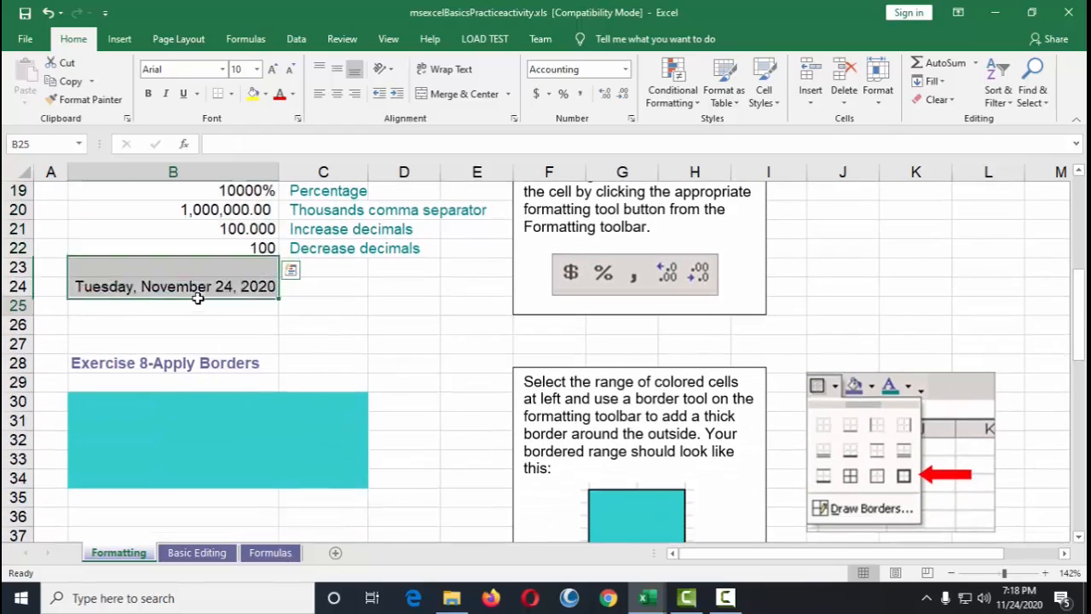
right_click(201, 291)
key("Escape")
right_click(179, 292)
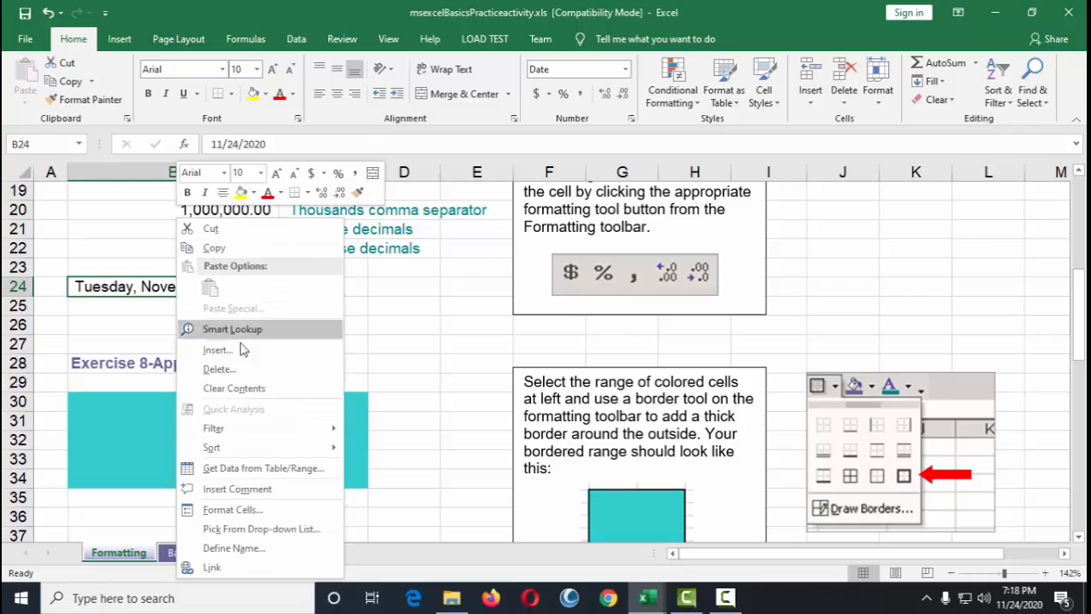
left_click(230, 511)
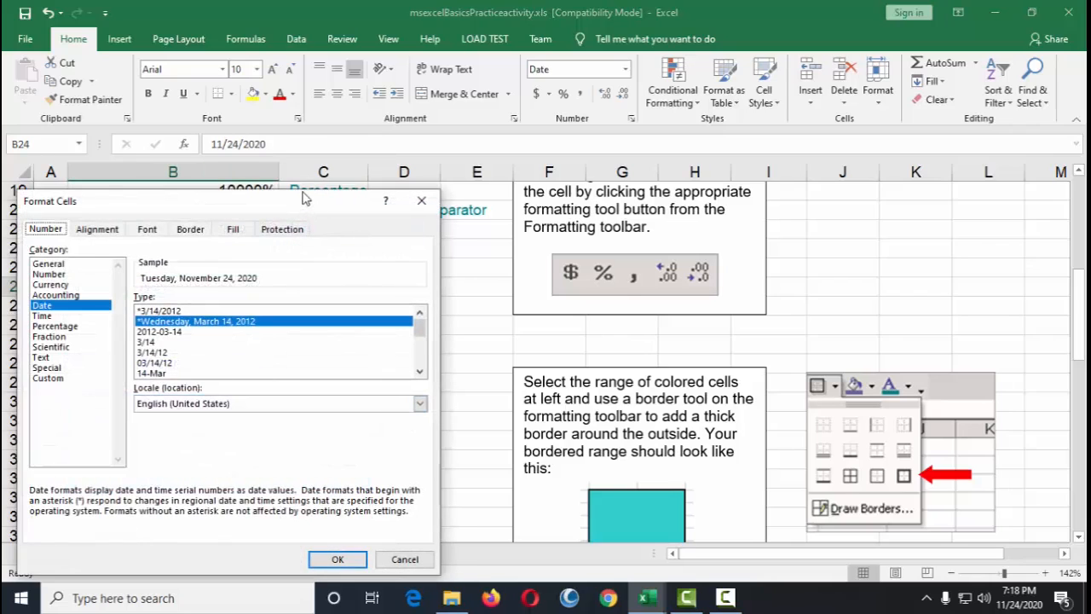
left_click_drag(108, 197, 381, 77)
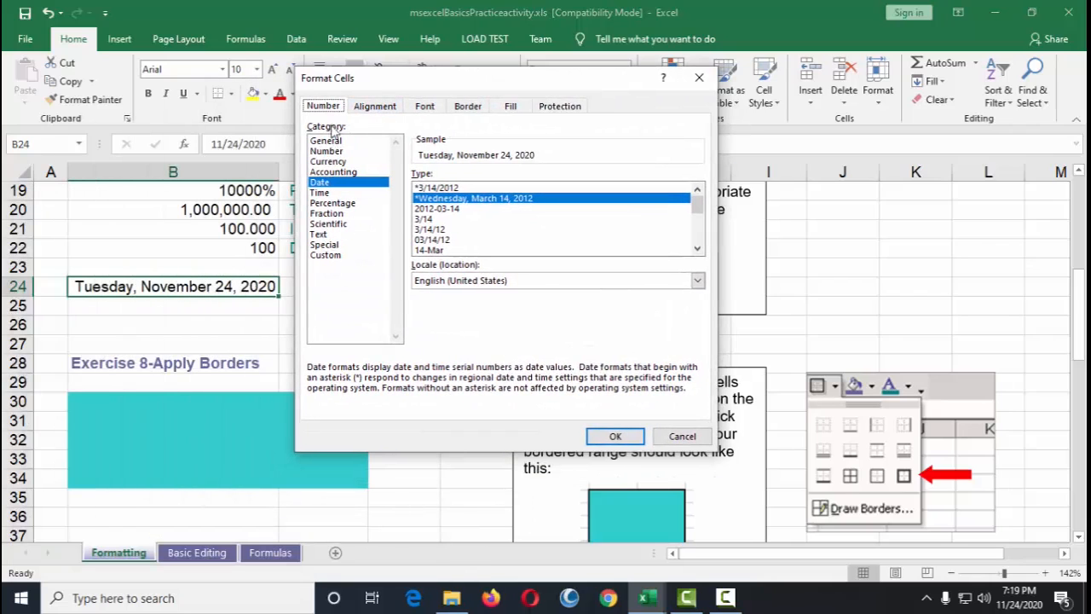
left_click(328, 223)
left_click(326, 255)
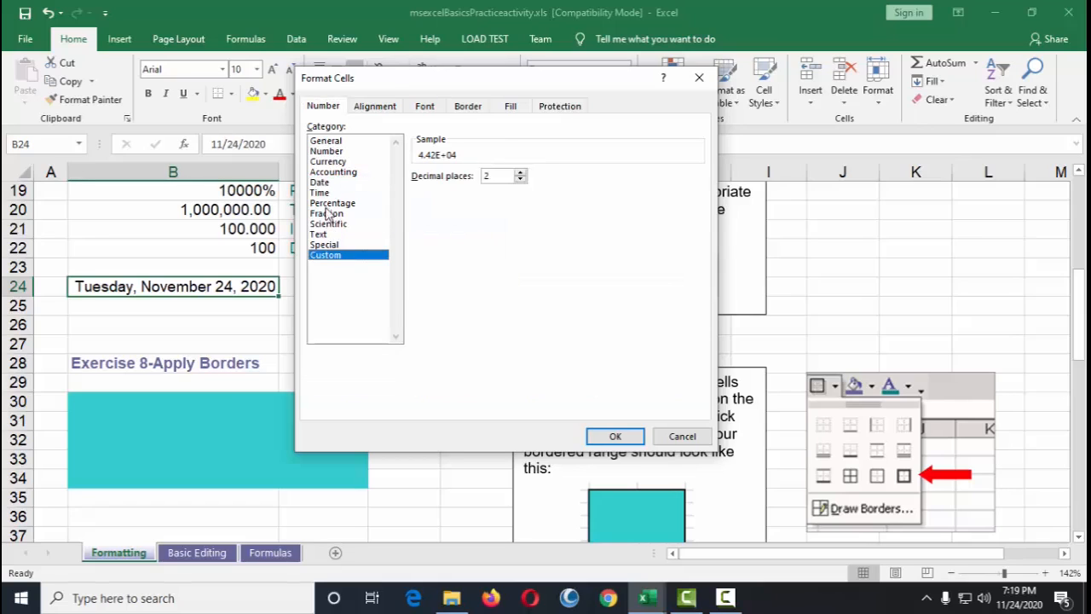
Step: Rotate the text orientation of cell B24 to 46 degrees and apply the formatting
left_click(375, 106)
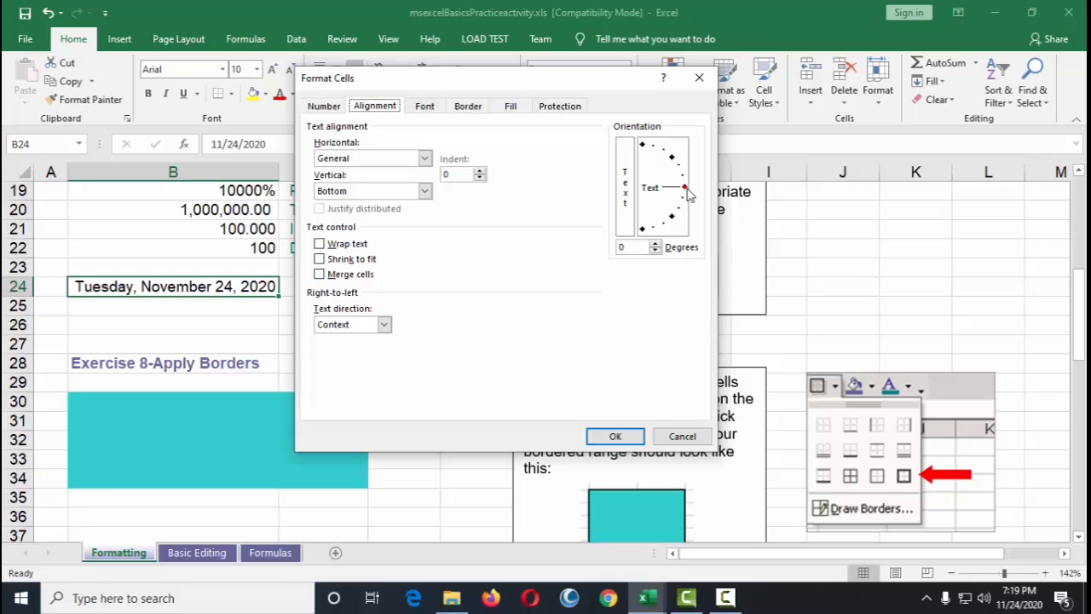
left_click_drag(687, 190, 672, 157)
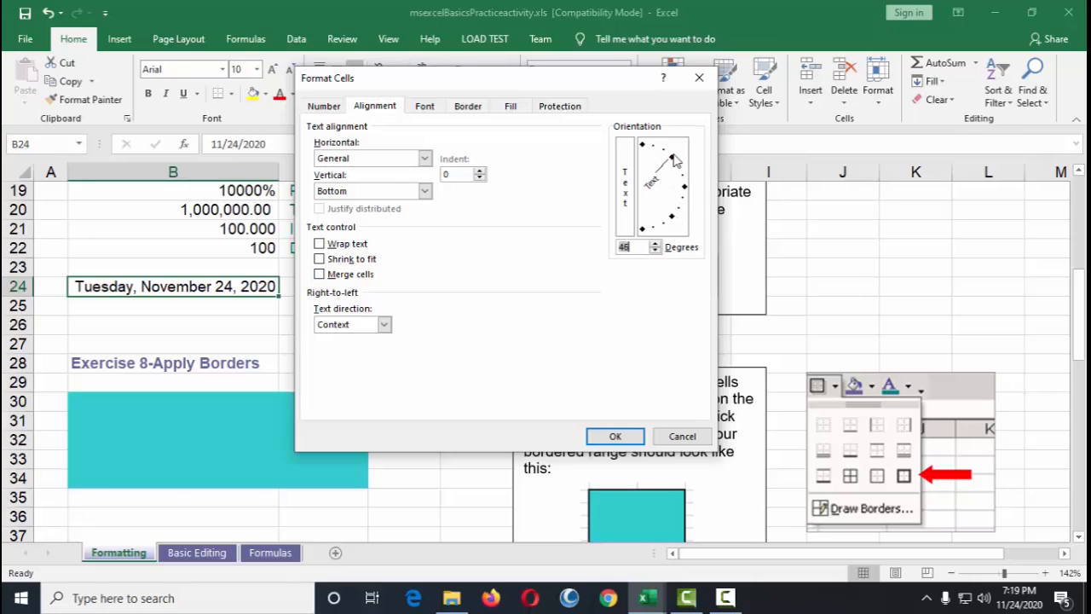
left_click(626, 436)
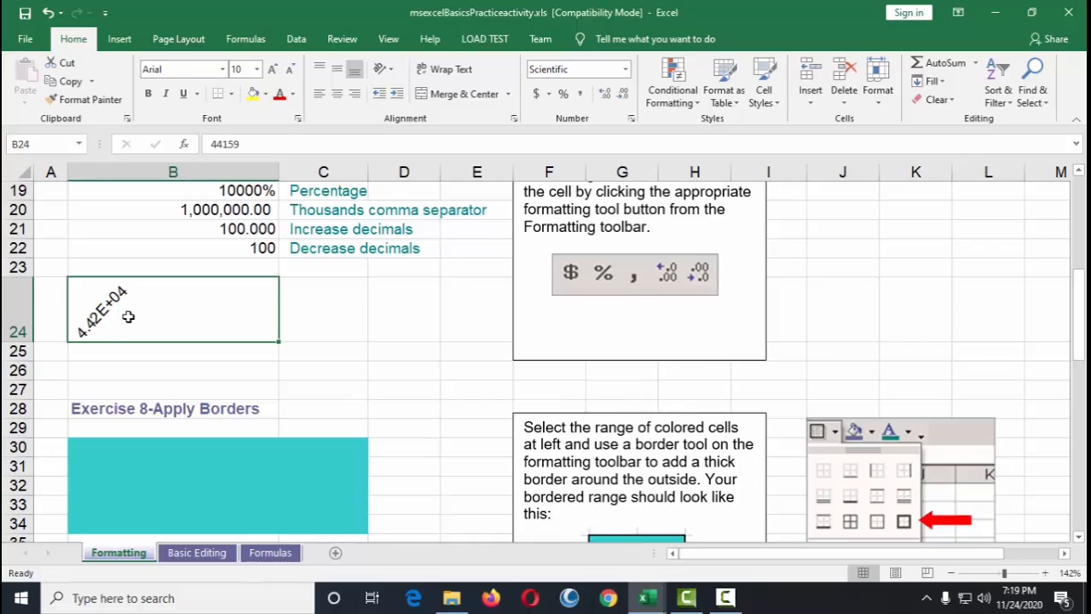
Step: Change the number format of cell B24 to Text
right_click(128, 316)
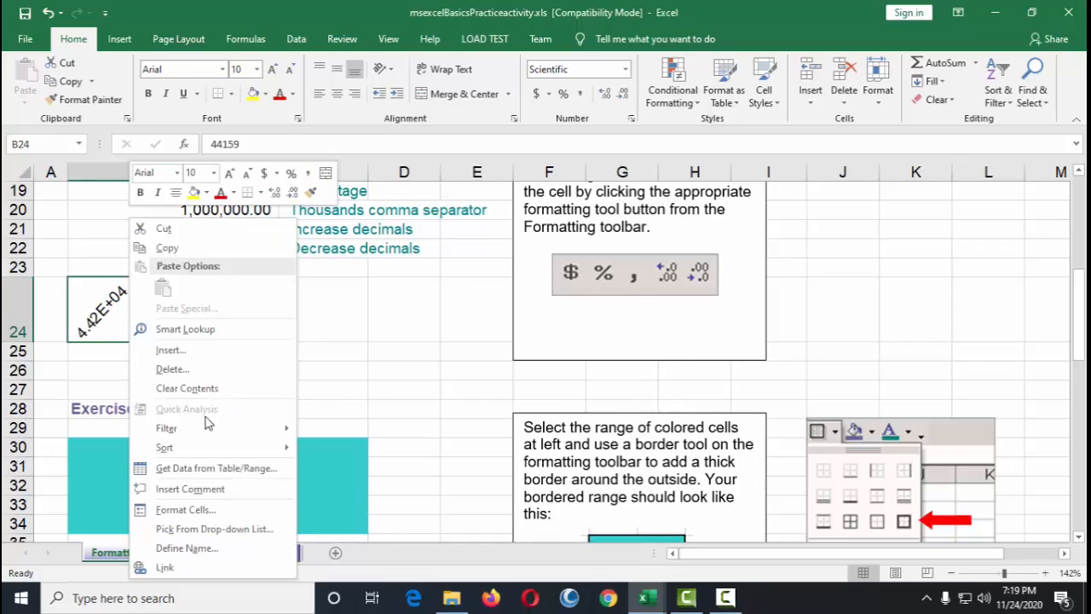
left_click(211, 508)
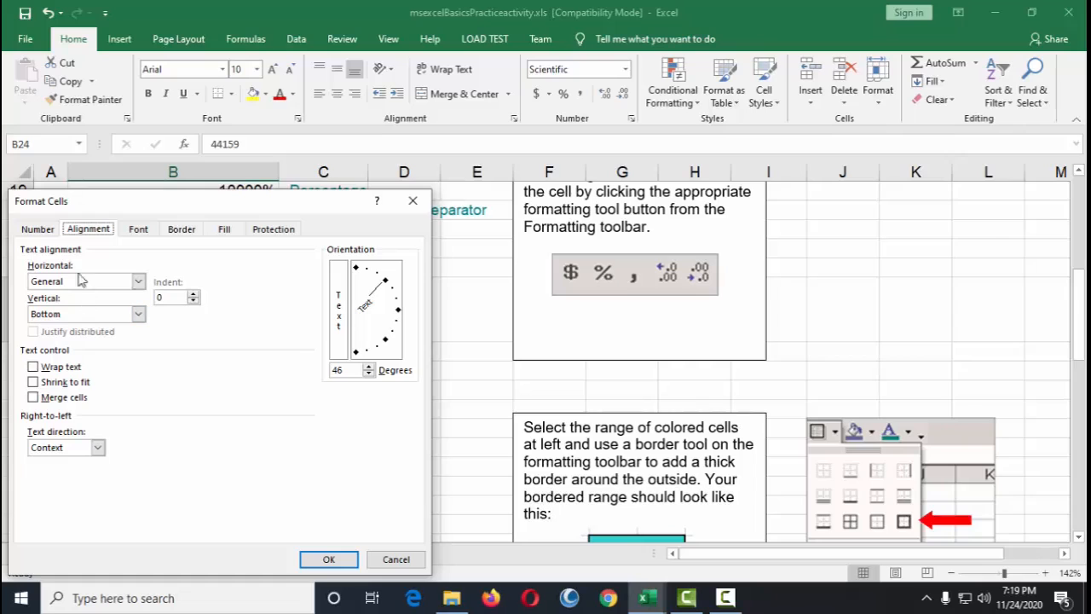
left_click(37, 229)
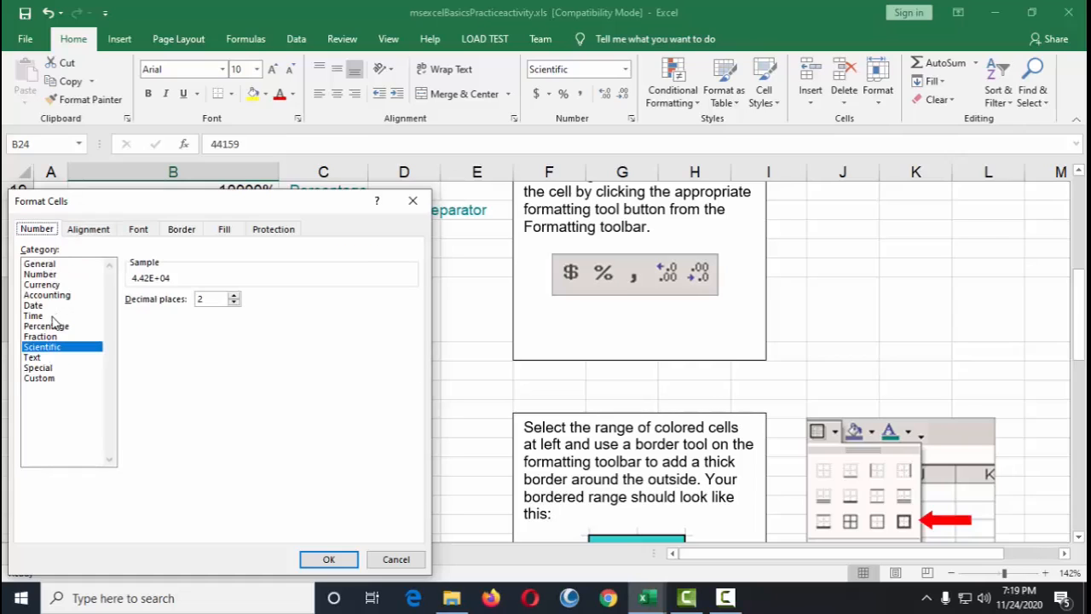
left_click(41, 358)
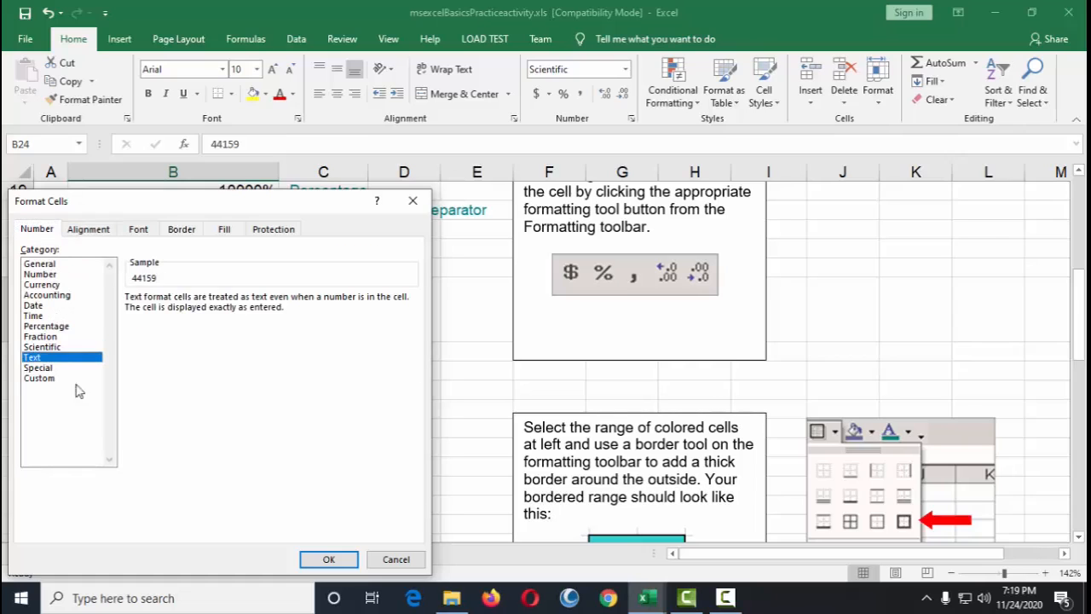
left_click(333, 559)
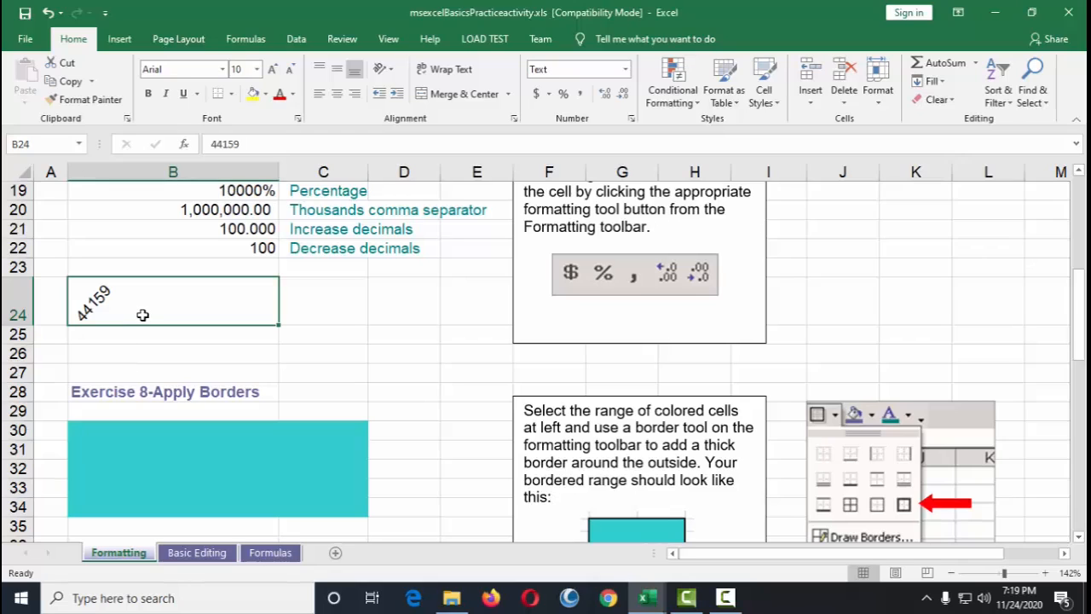
Step: Enter Computer in cell B24 and return to that cell
type("Computer")
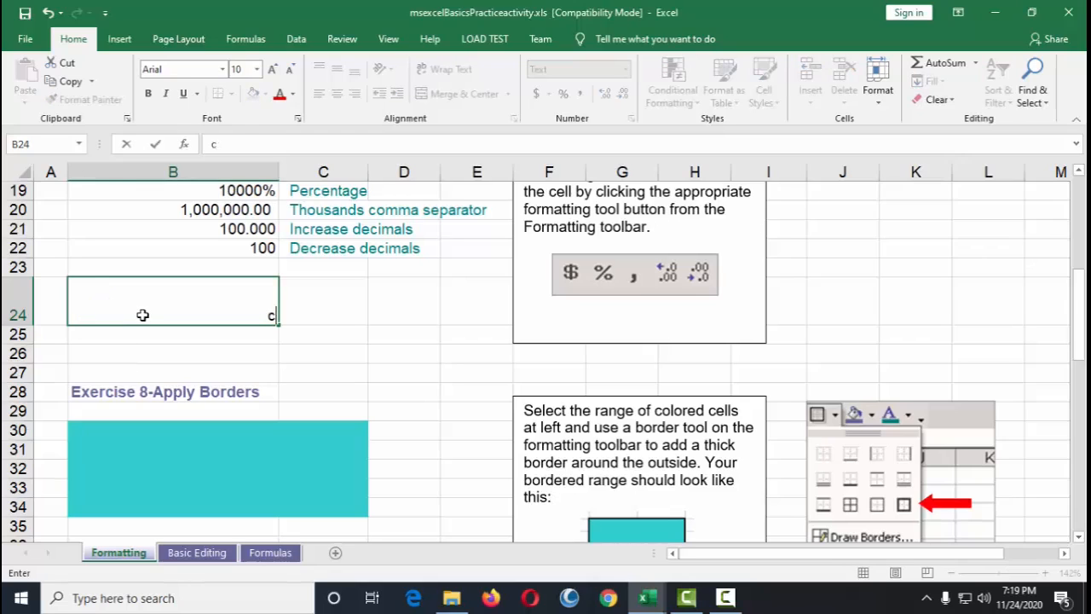
key("Return")
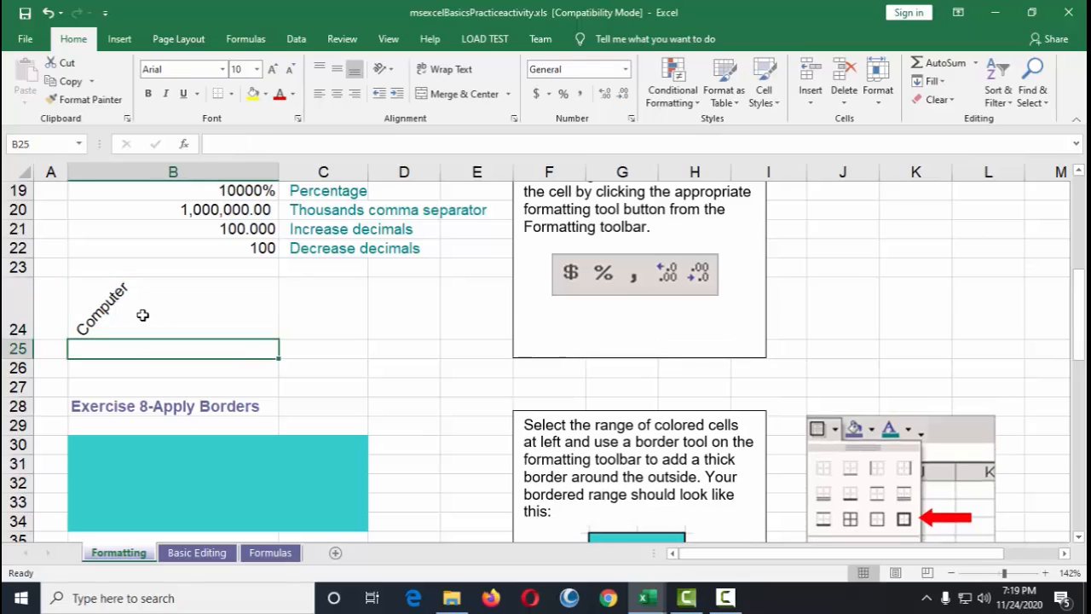
key("Up")
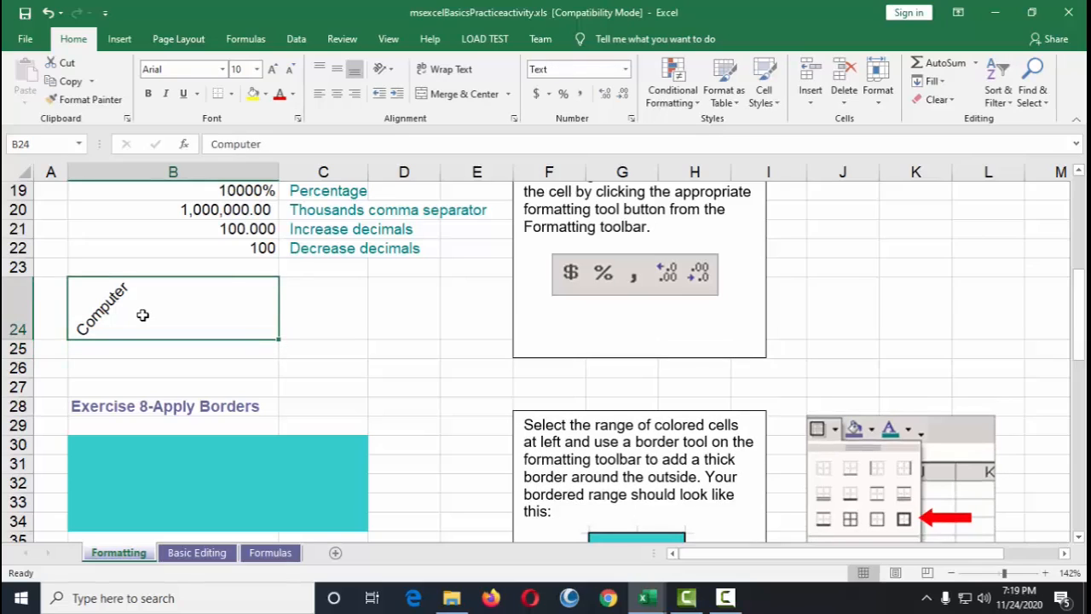
Step: Center the text in cell B24 both horizontally and vertically
right_click(214, 235)
left_click(261, 497)
left_click_drag(303, 204, 615, 152)
left_click(439, 184)
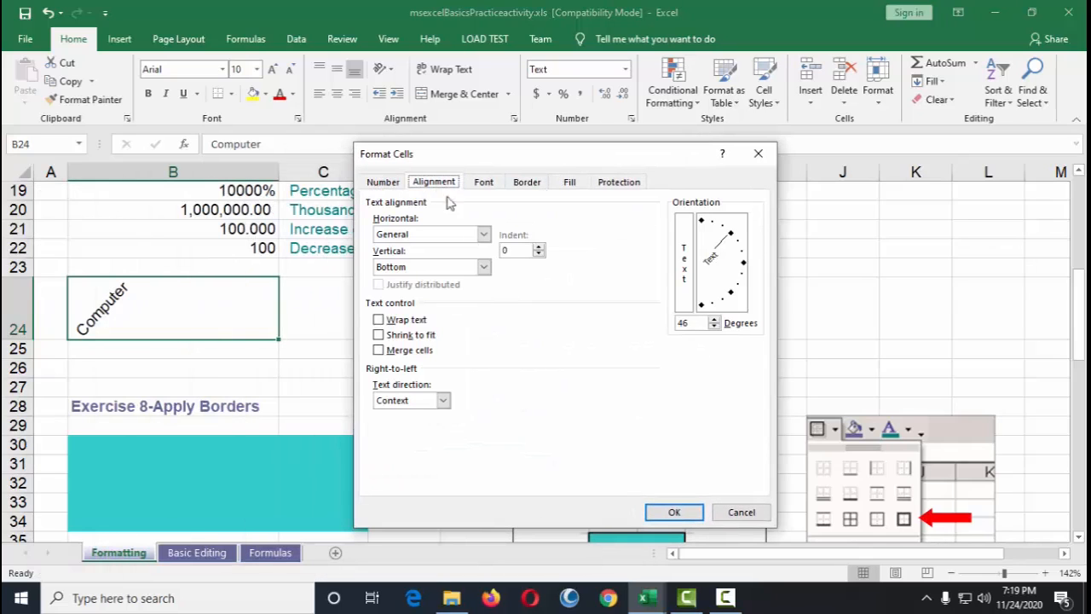
left_click(482, 268)
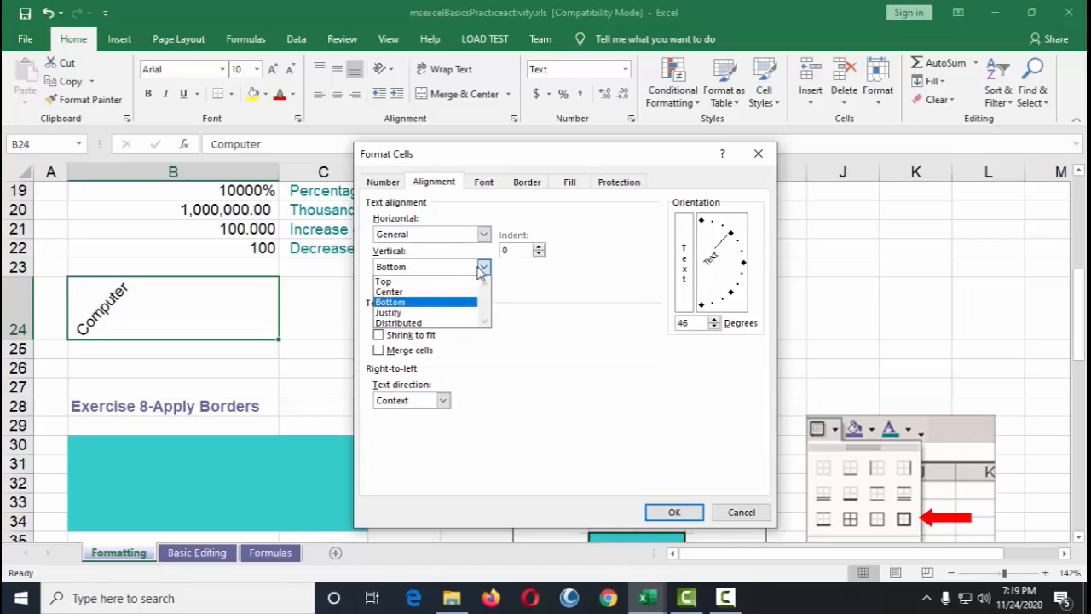
left_click(408, 292)
left_click(484, 233)
left_click(401, 269)
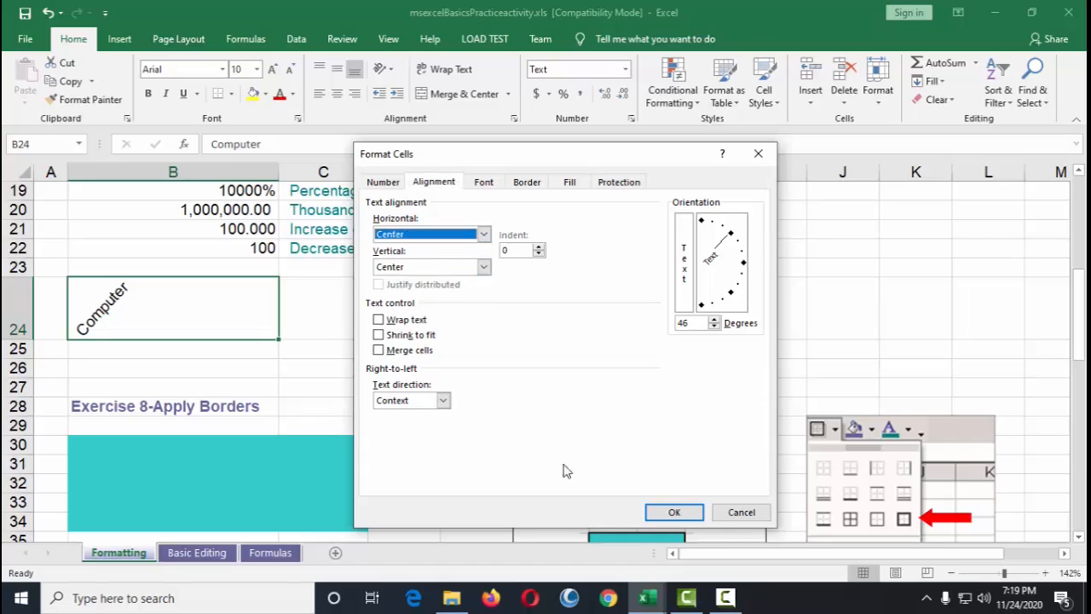
left_click(686, 514)
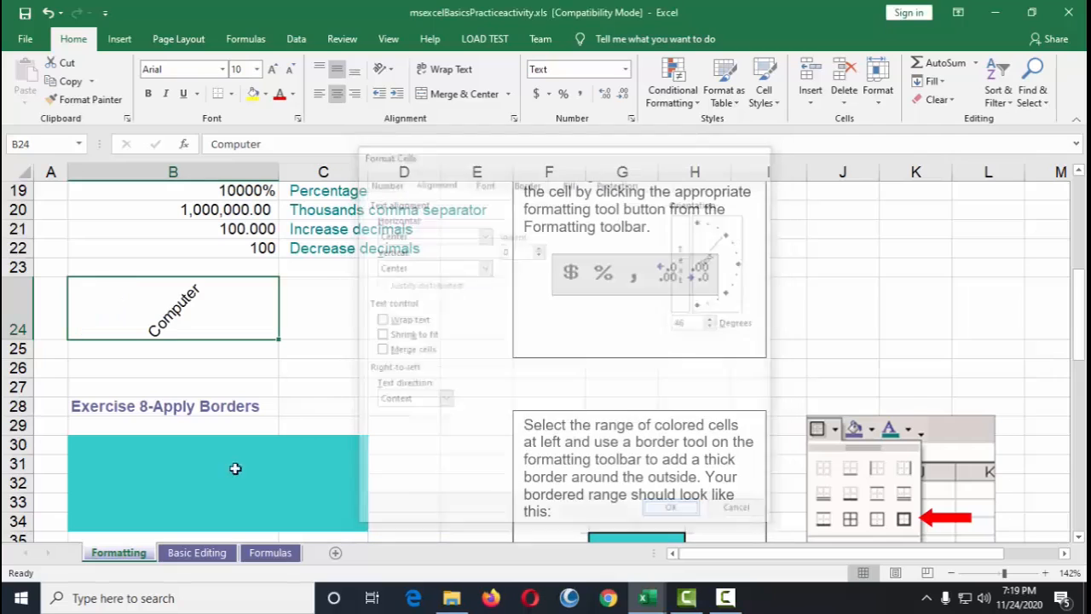
Step: Reset the text orientation of cell B24 to 0 degrees so it reads horizontally
right_click(198, 307)
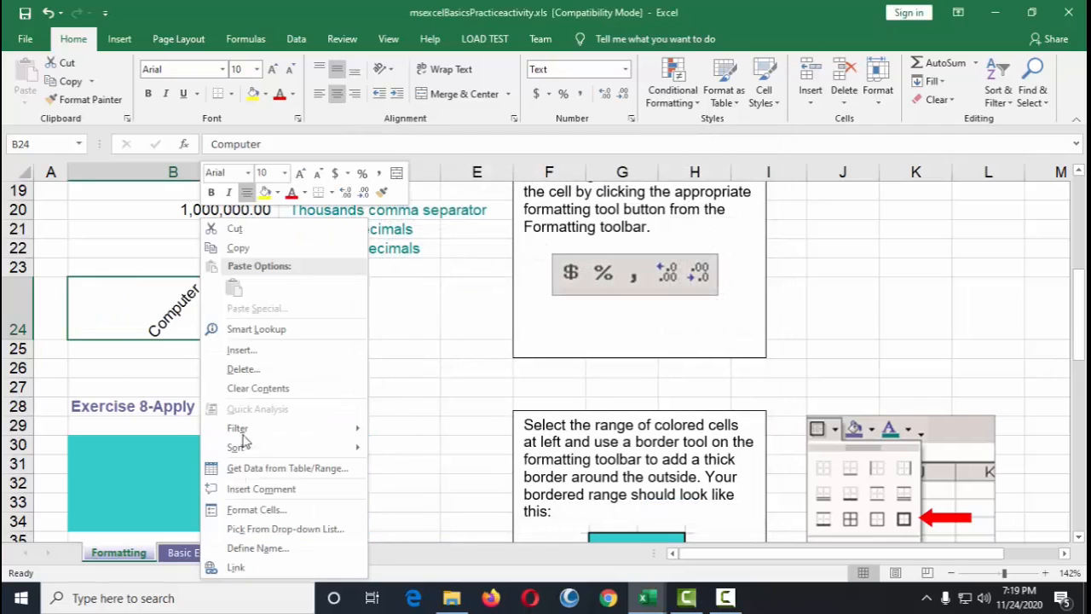
left_click(254, 510)
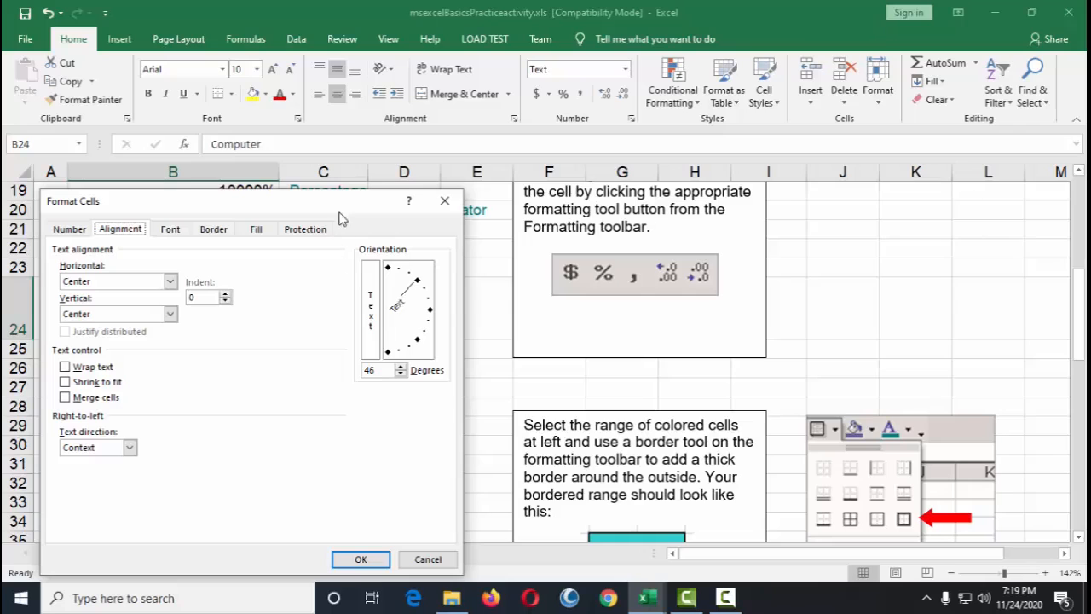
left_click_drag(333, 207, 577, 64)
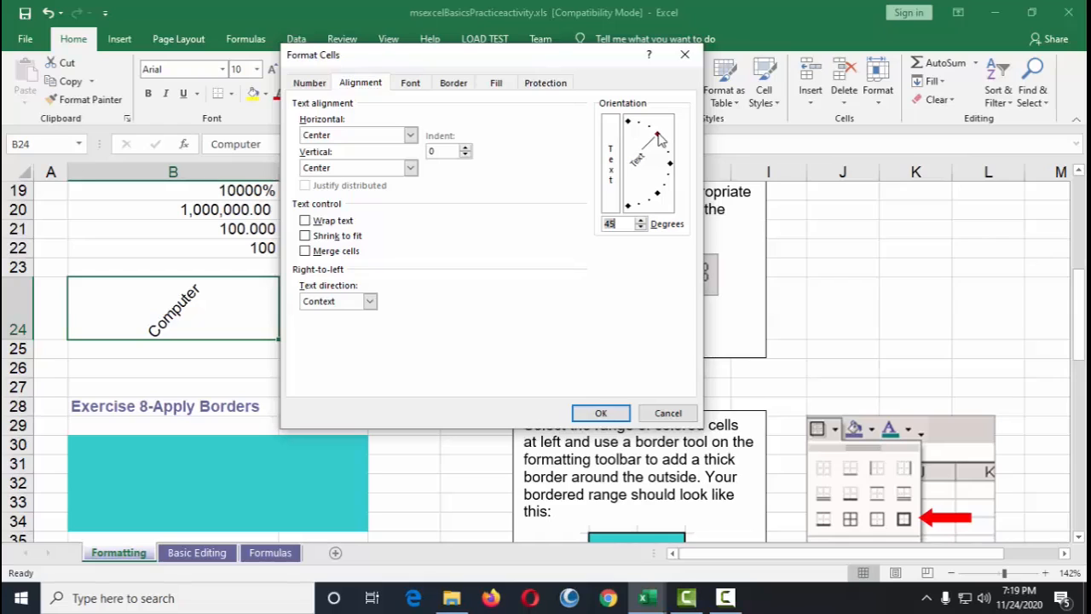
left_click_drag(658, 138, 672, 170)
left_click(601, 412)
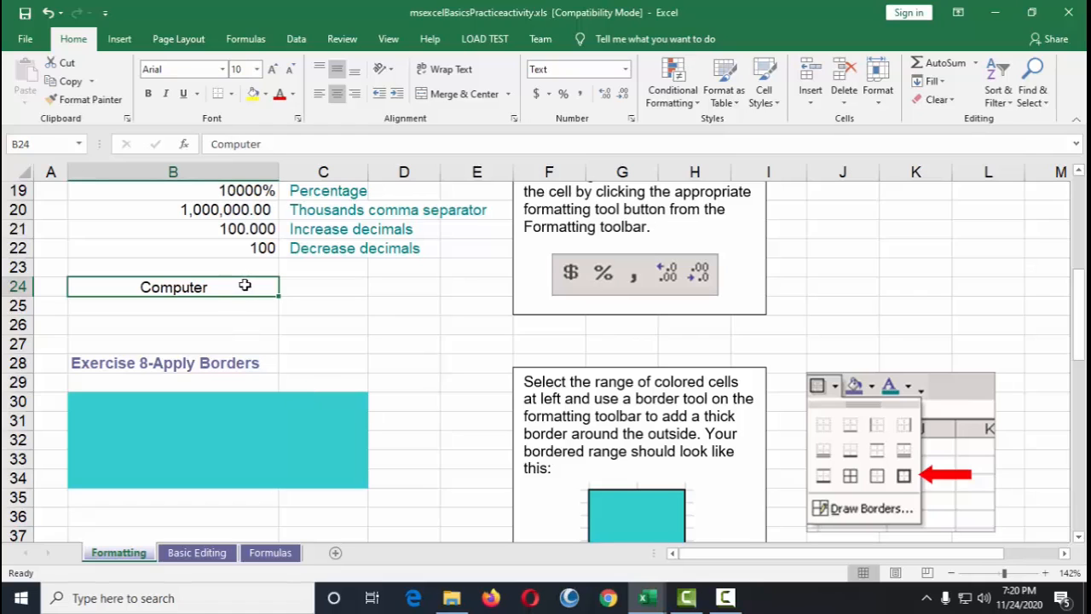
Step: Apply a thick outside border to the colored range B30:C34 in Exercise 8
scroll(372, 322, "up", 3)
scroll(374, 325, "down", 5)
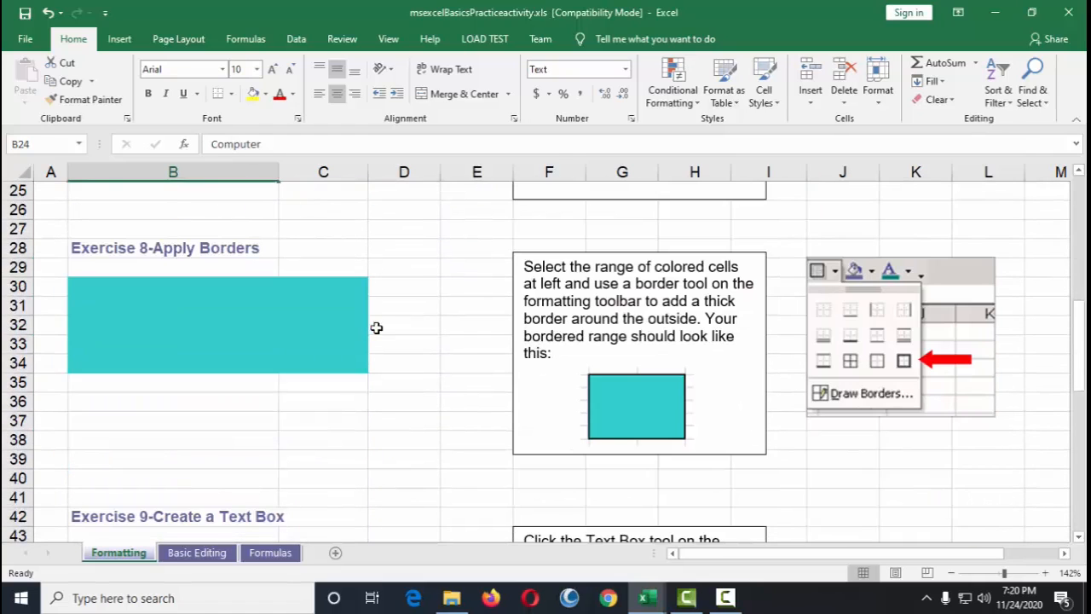
left_click(463, 290)
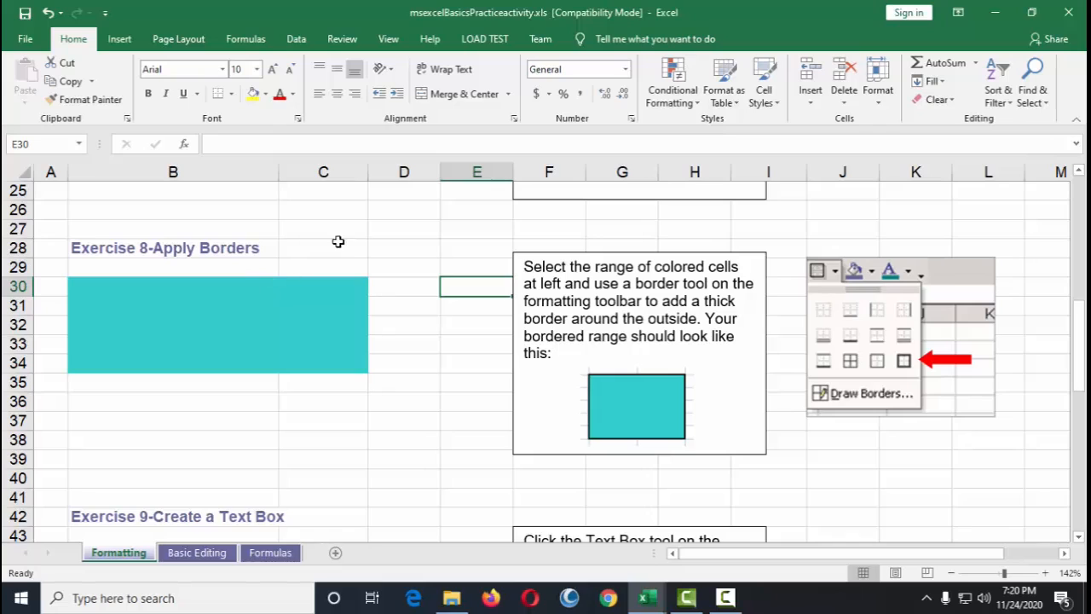
left_click(183, 250)
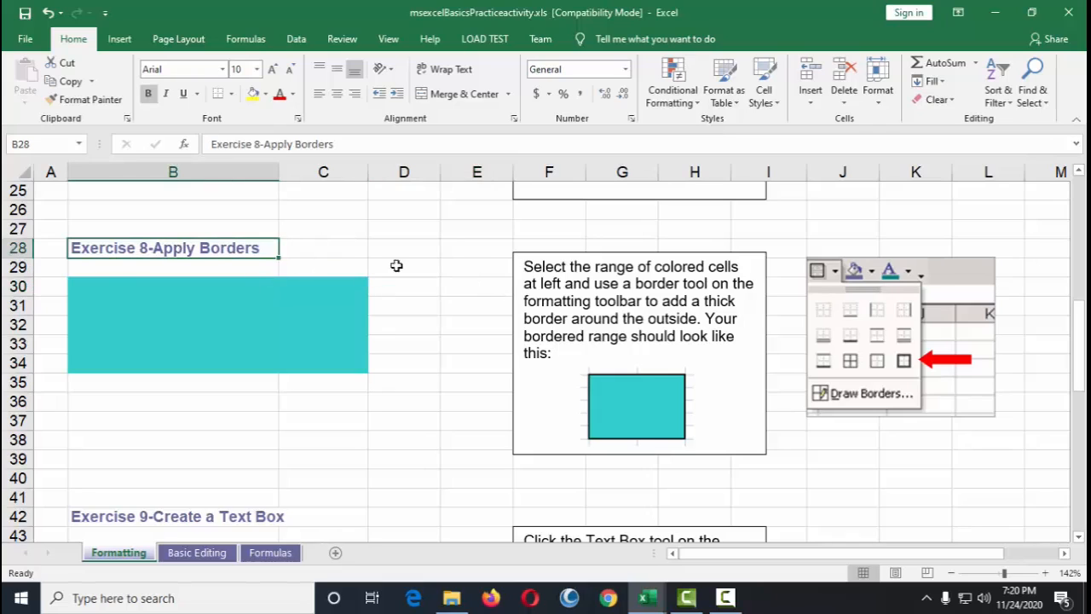
left_click(611, 412)
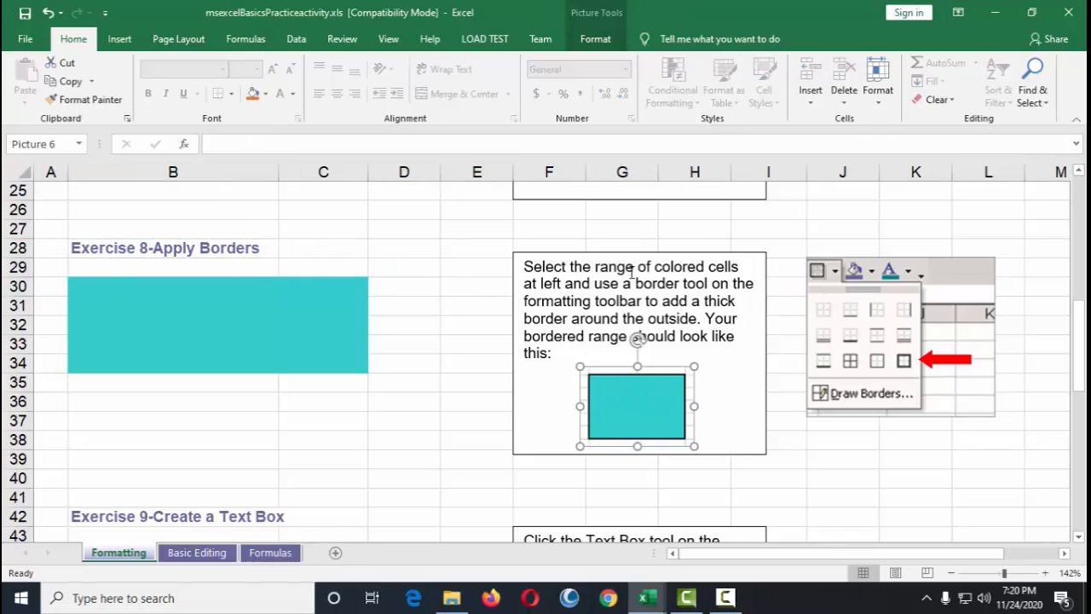
left_click(637, 339)
mouse_move(83, 292)
left_mouse_down()
mouse_move(281, 321)
mouse_move(345, 360)
left_mouse_up()
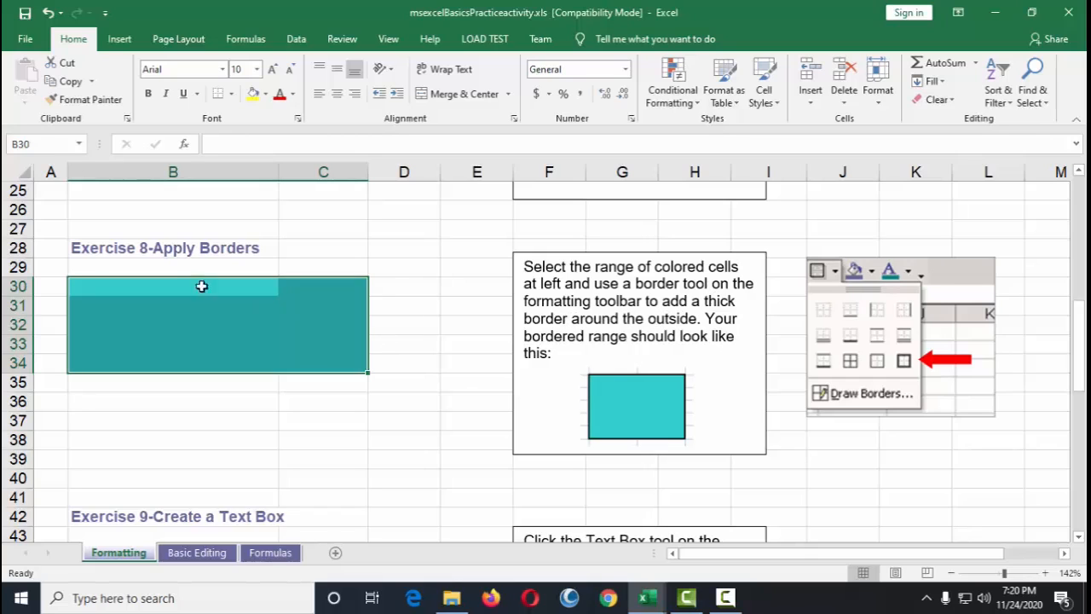
left_click(231, 94)
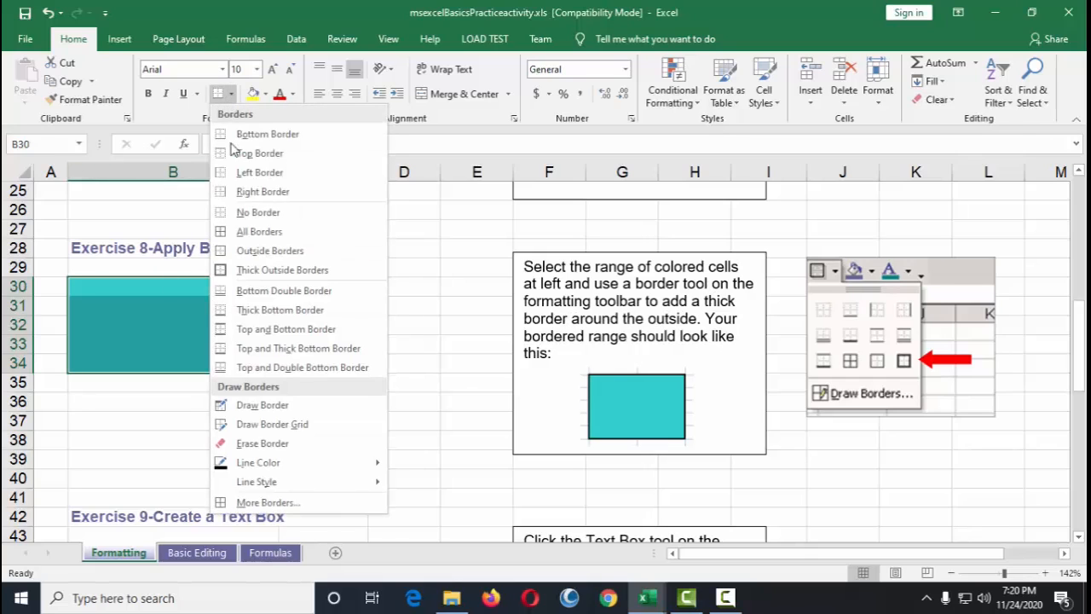
left_click(270, 270)
left_click(287, 420)
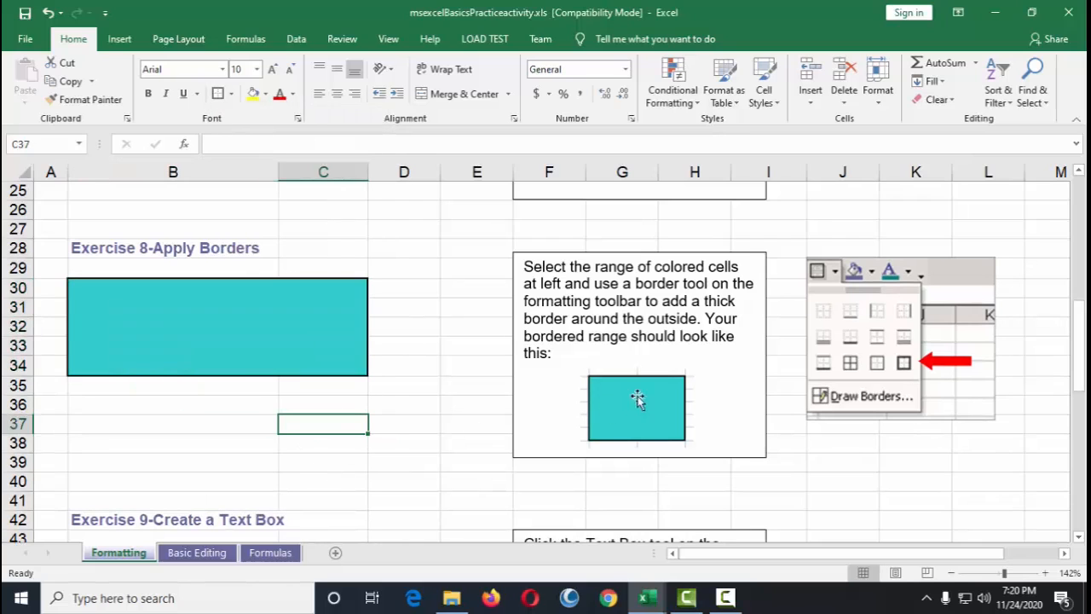
Step: Remove the outline border from range B30:C34 using the Format Cells border preview
left_click(388, 39)
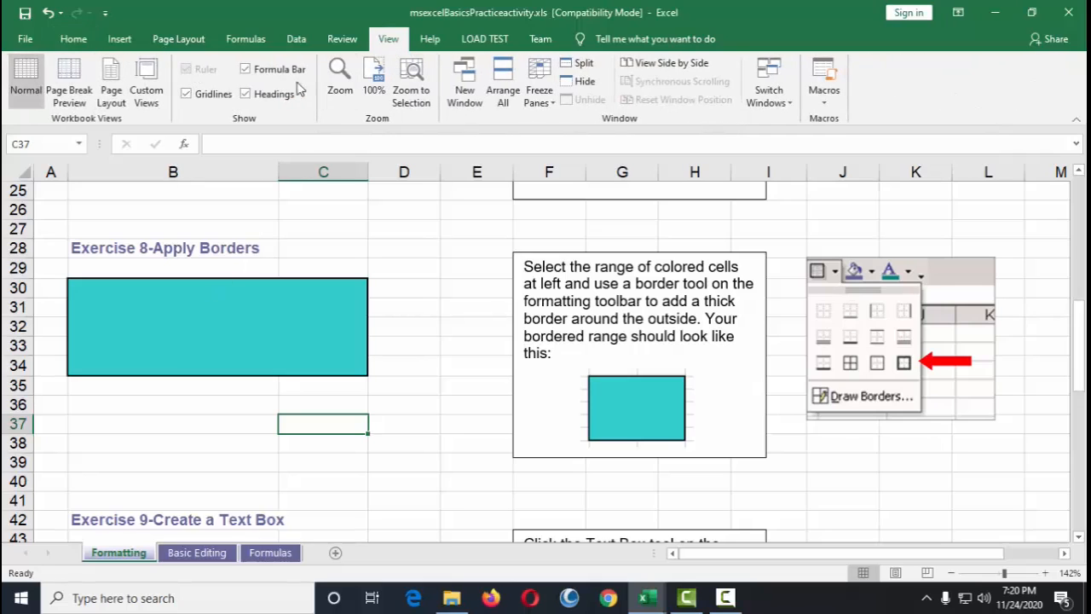
left_click(401, 290)
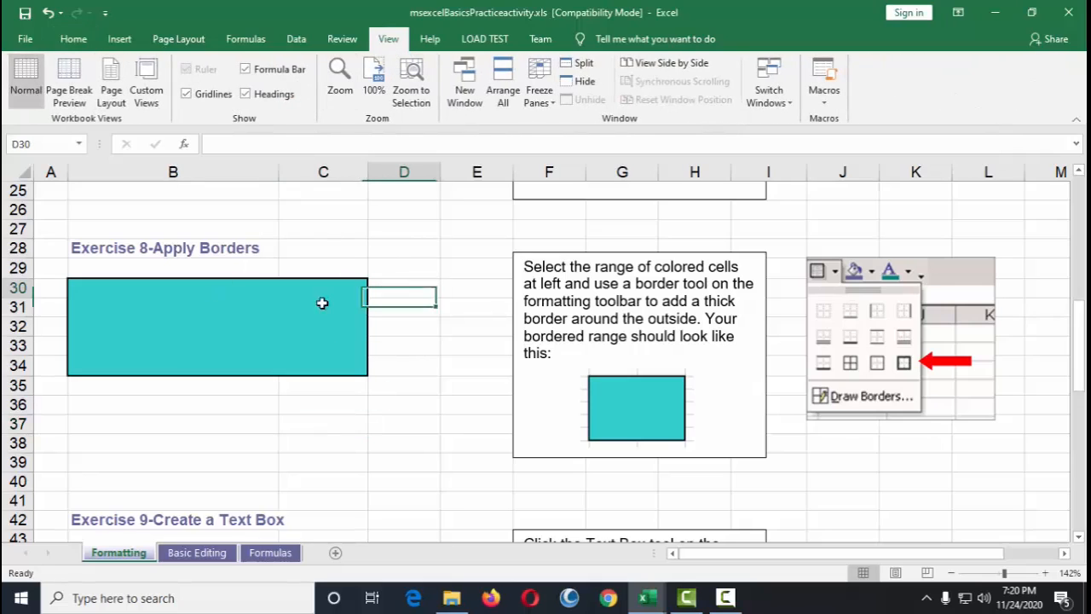
left_click_drag(85, 293, 347, 376)
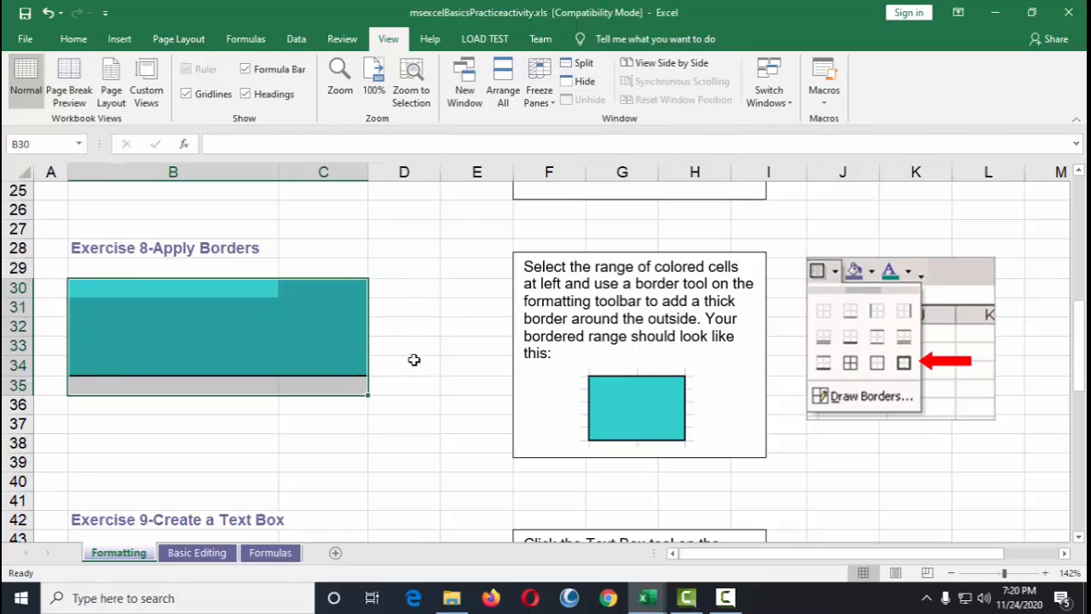
left_click(414, 363)
left_click(140, 290)
left_click_drag(141, 290, 348, 366)
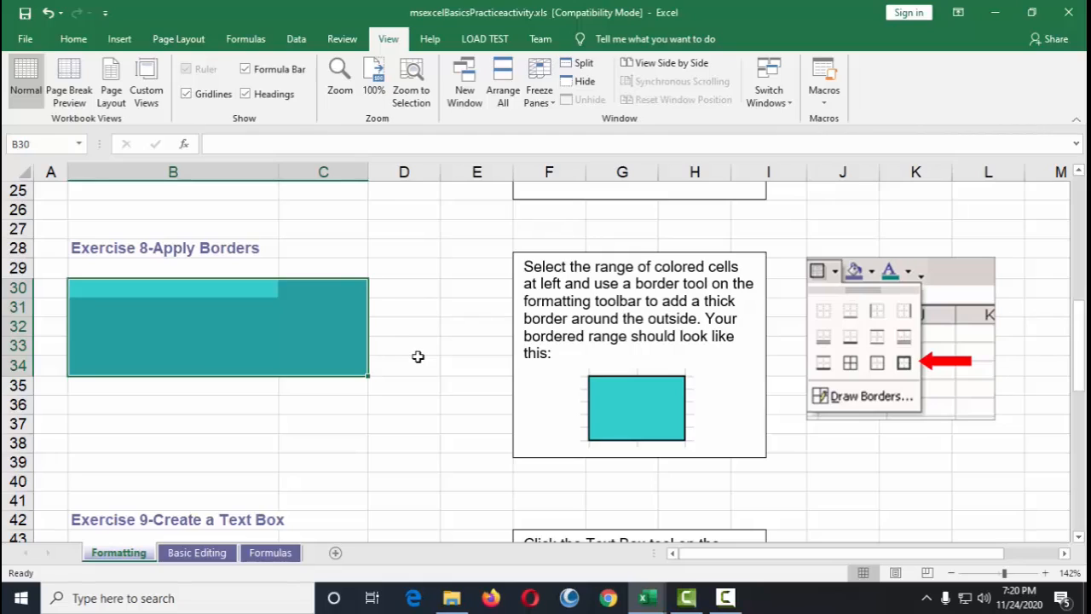
left_click(385, 283)
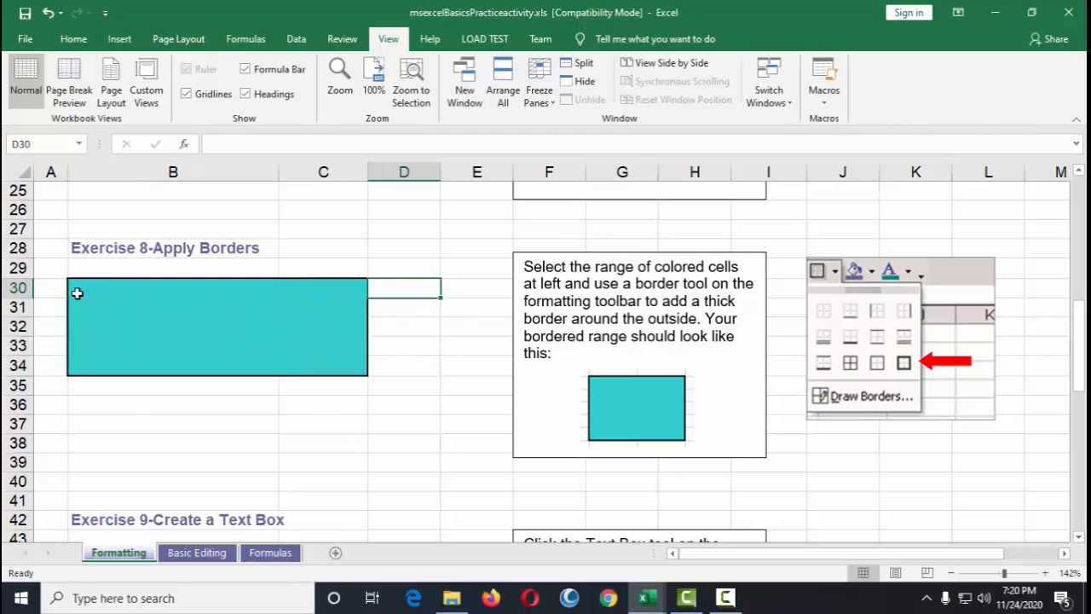
left_click_drag(77, 292, 351, 363)
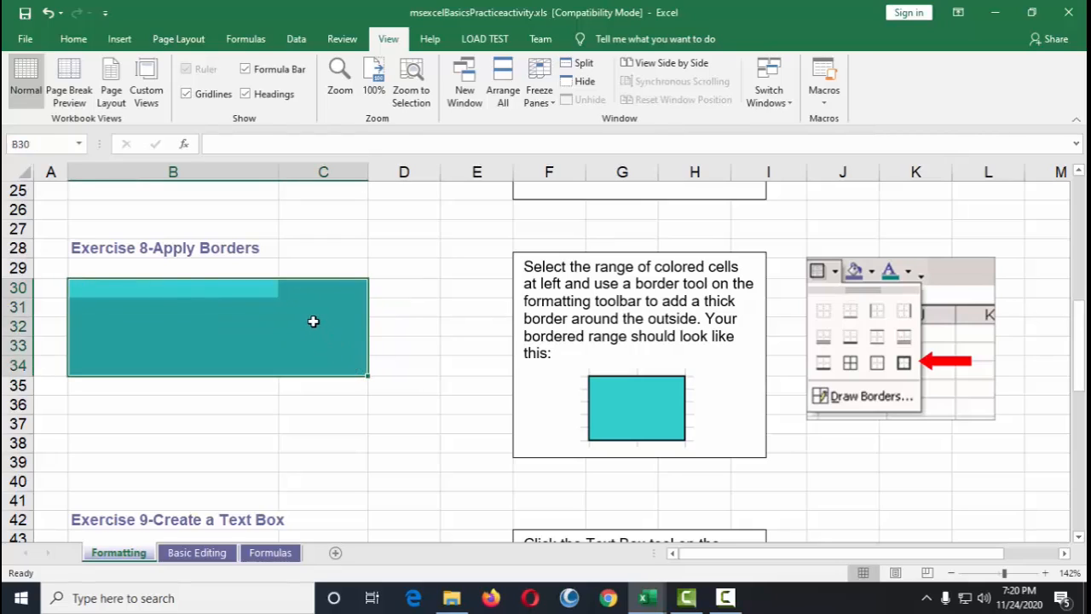
right_click(313, 316)
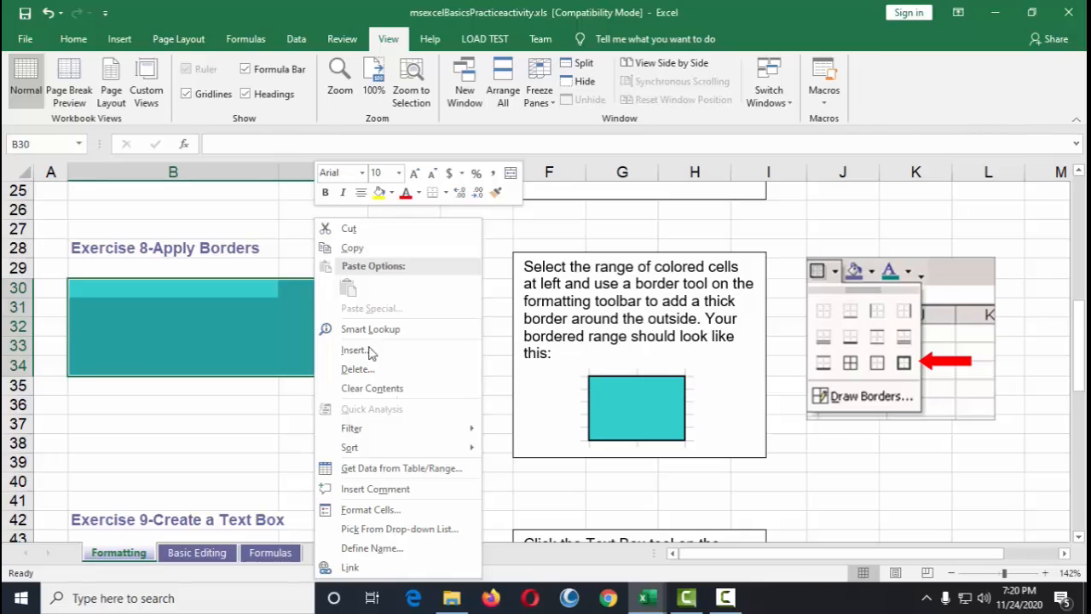
left_click(396, 512)
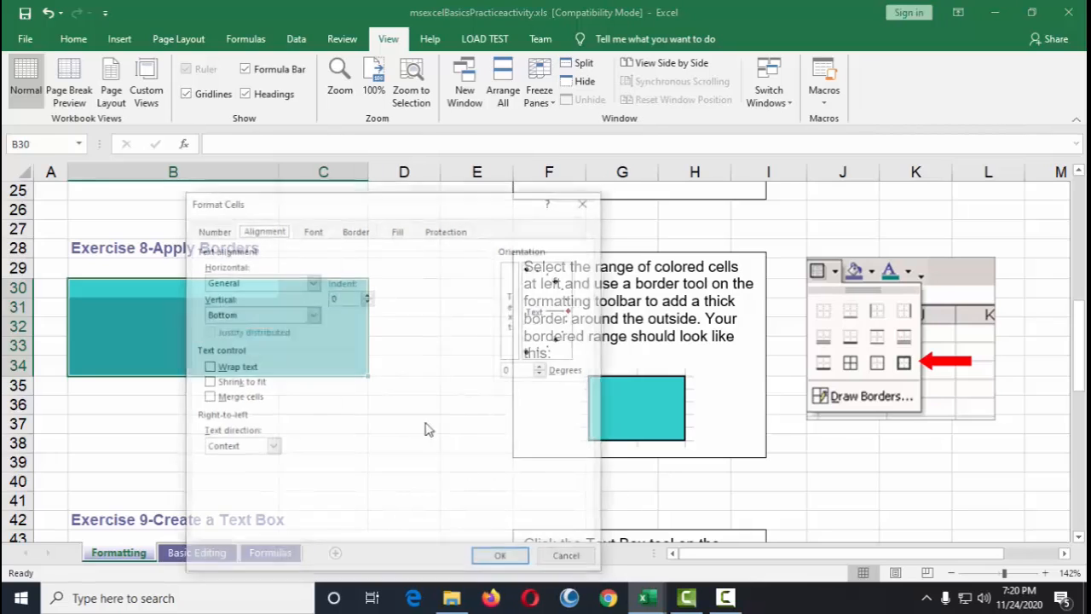
left_click_drag(423, 192, 572, 150)
left_click(560, 160)
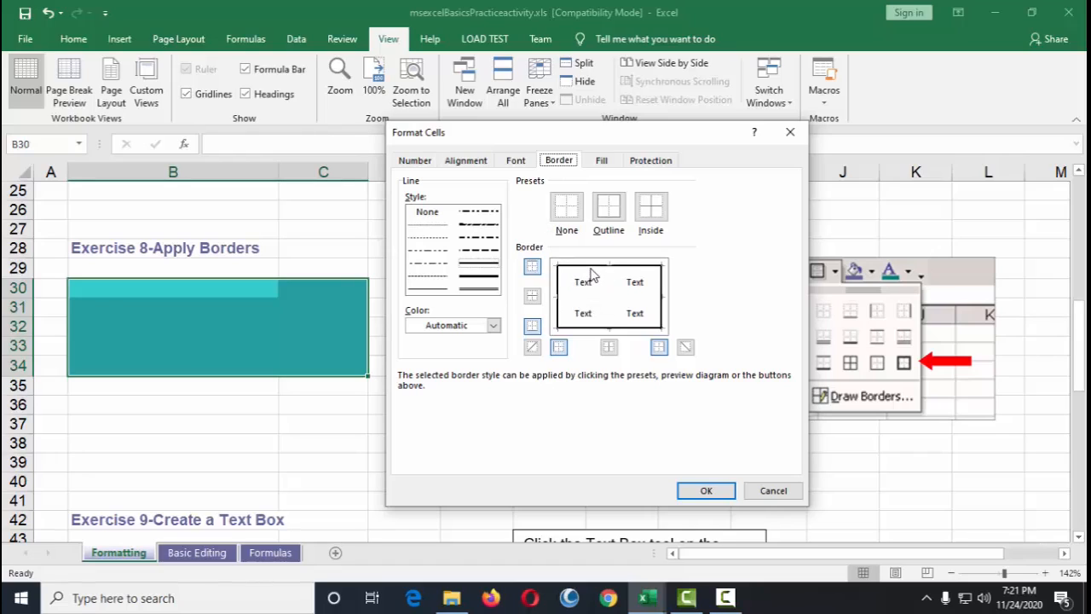
left_click(591, 270)
left_click(558, 282)
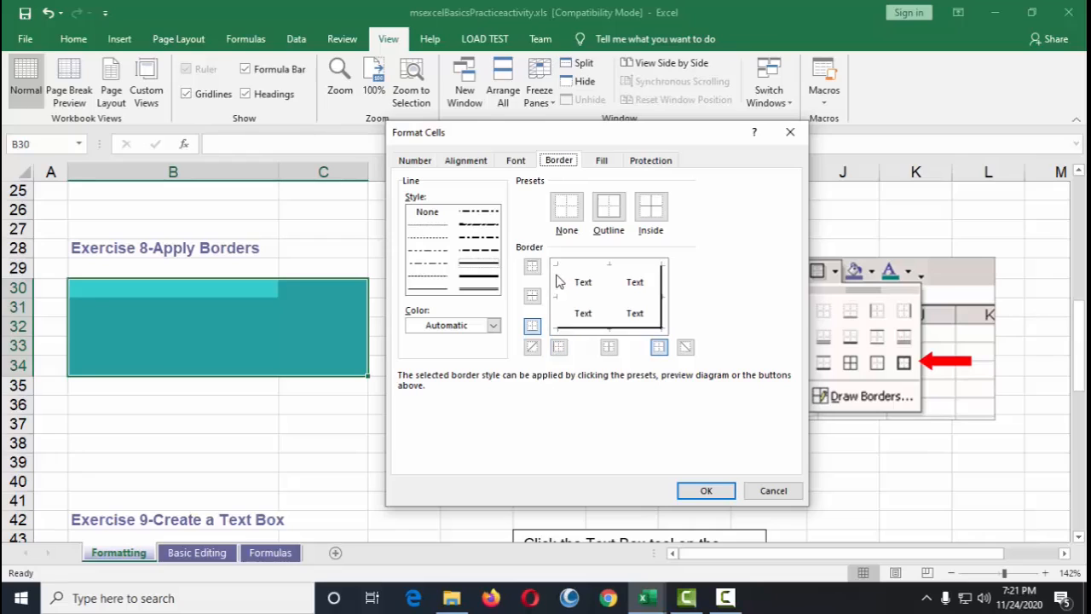
left_click(586, 328)
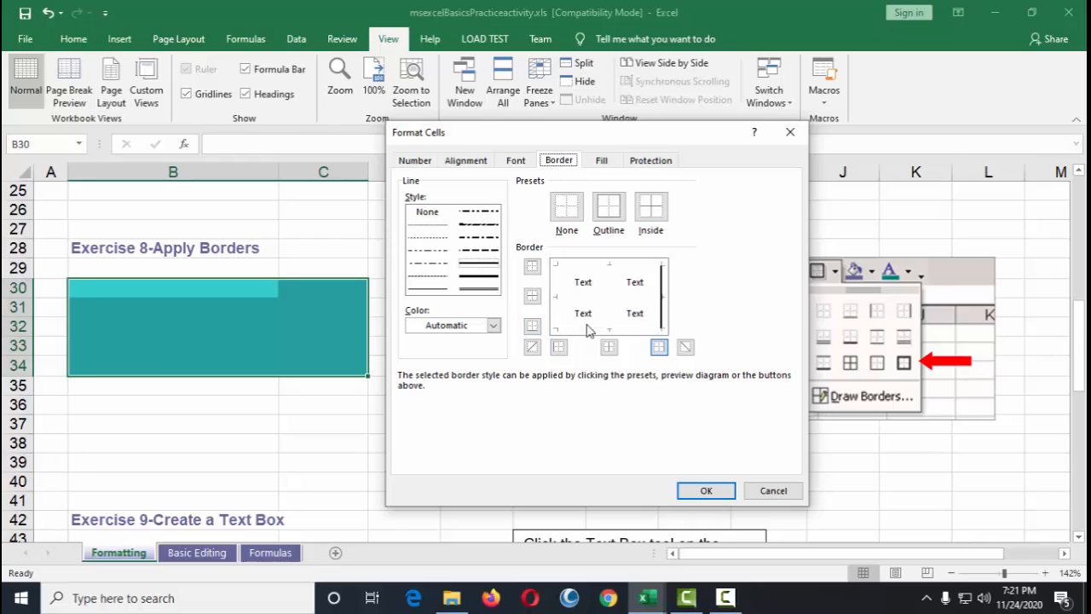
left_click(662, 289)
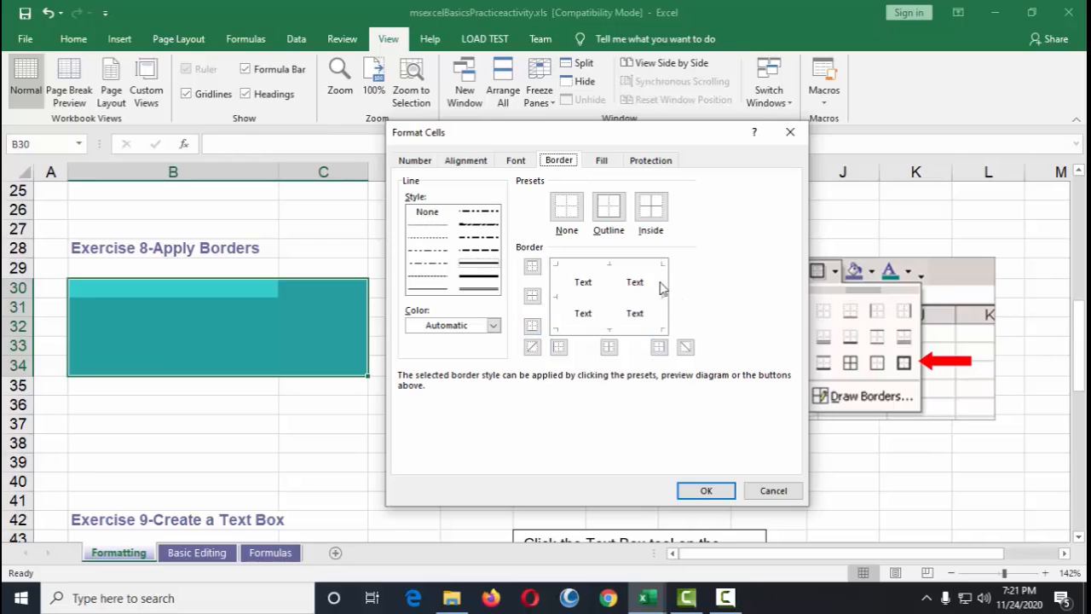
left_click(712, 491)
left_click(324, 478)
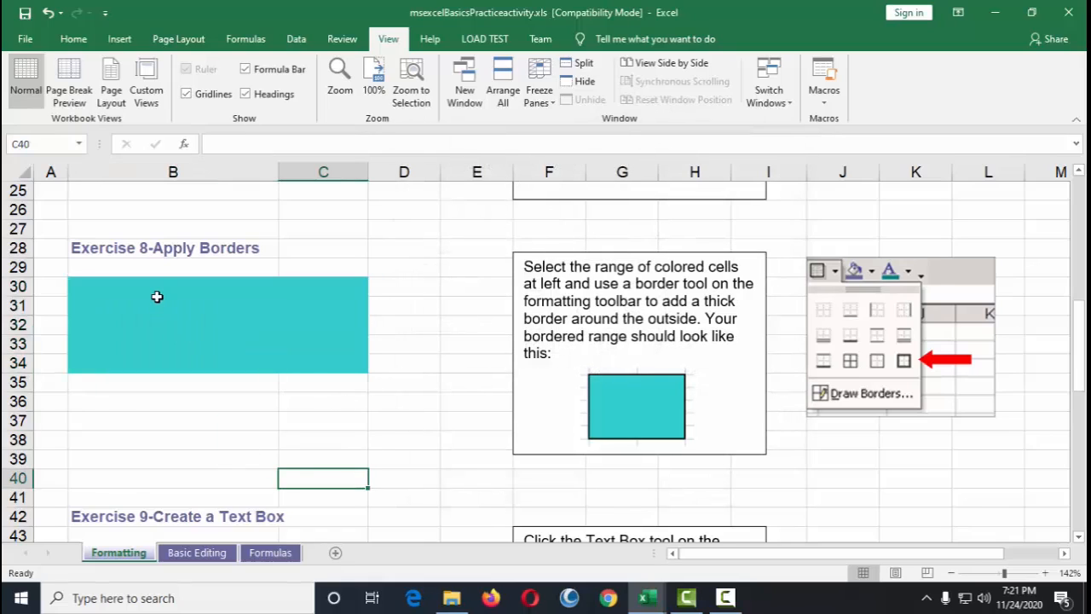
Step: Try choosing a line style and color for range B30:C34 in the Format Cells border settings
left_click_drag(157, 288, 342, 346)
right_click(342, 346)
left_click(384, 509)
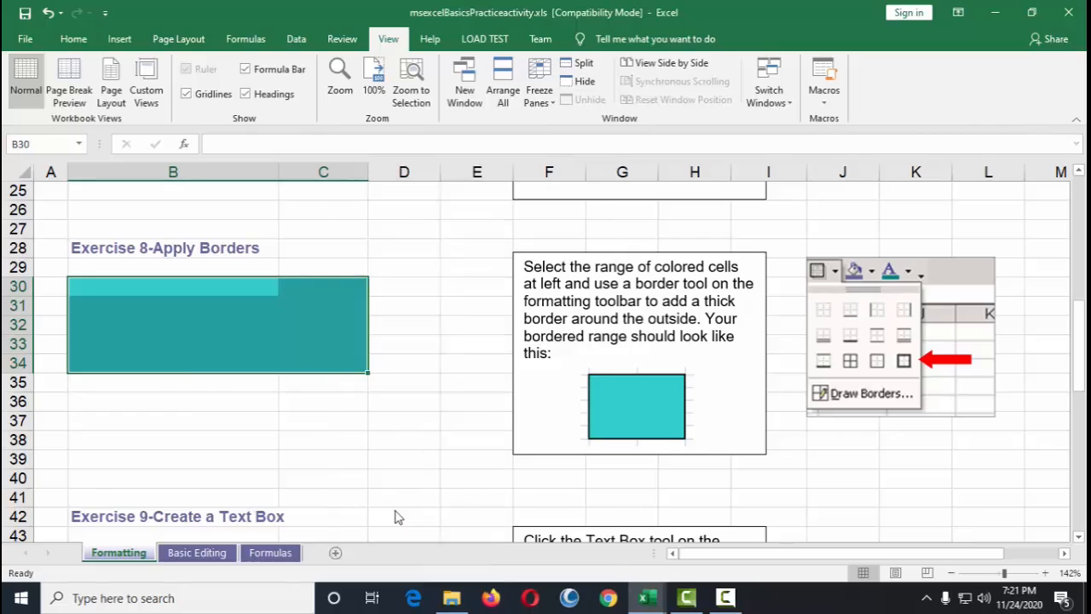
left_click(285, 306)
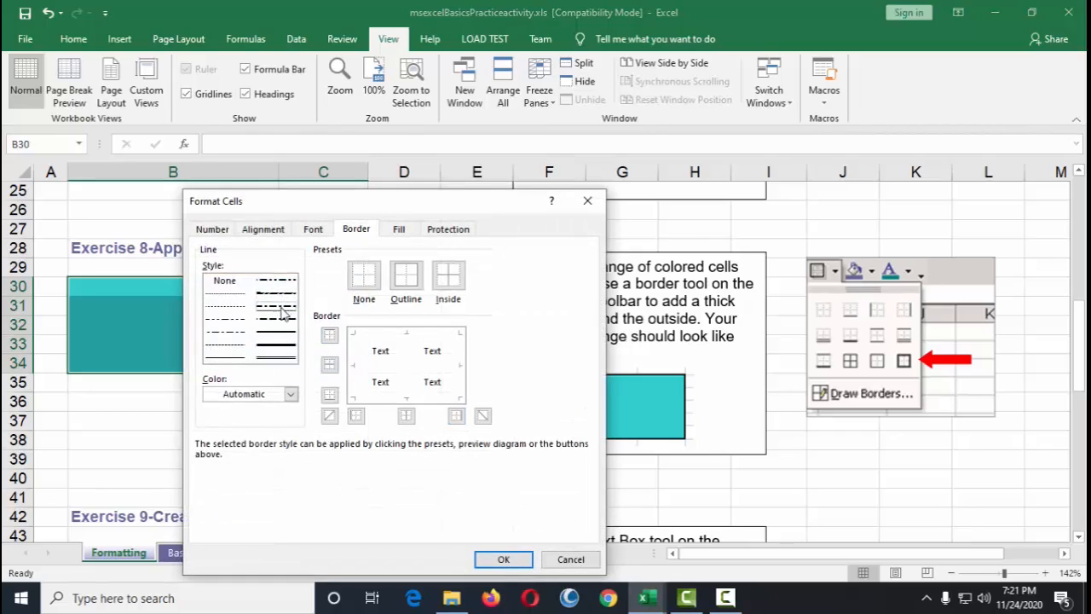
left_click(216, 322)
left_click(281, 306)
left_click(282, 292)
left_click(282, 280)
left_click(277, 344)
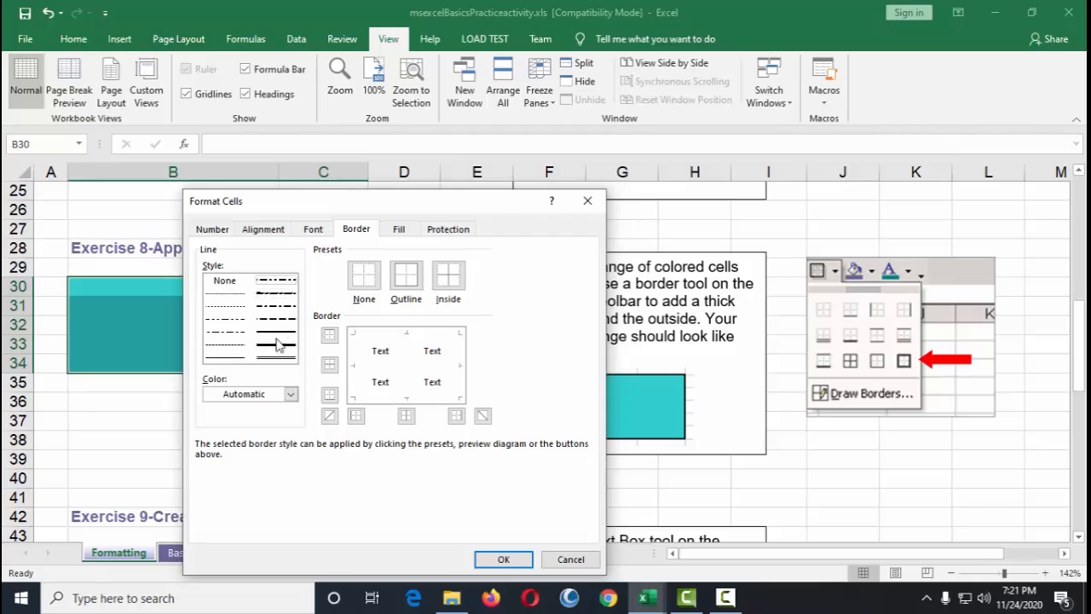
left_click(291, 393)
left_click(269, 319)
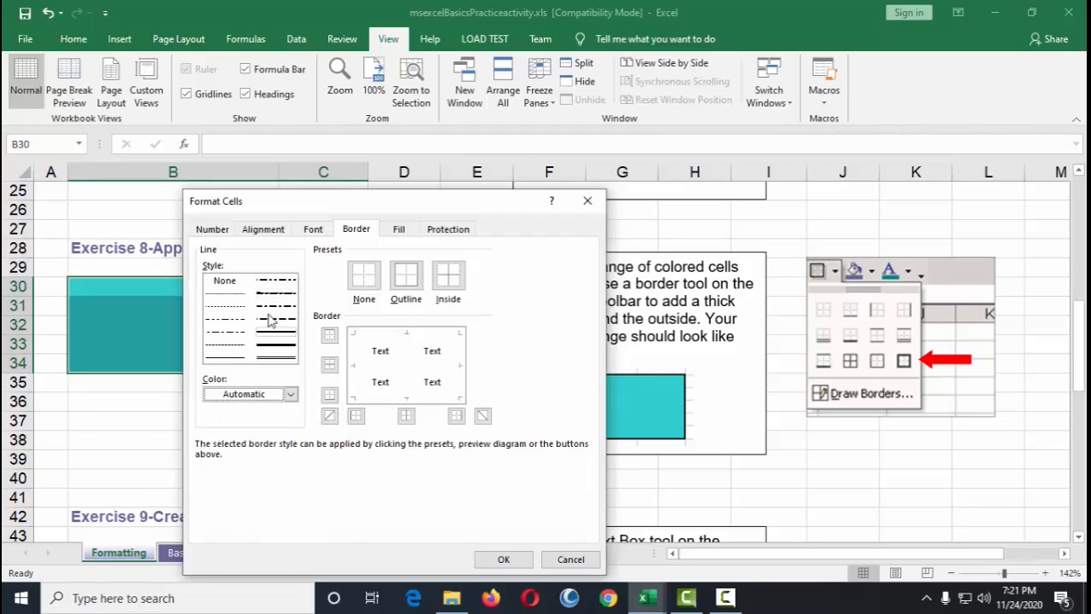
left_click(287, 306)
left_click(501, 558)
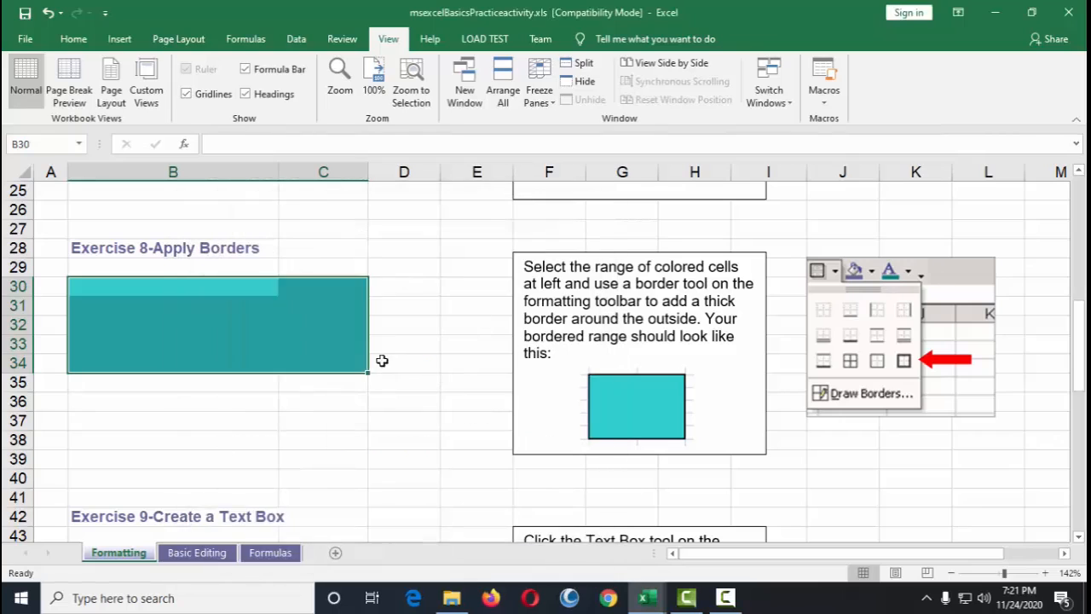
left_click(431, 324)
left_click_drag(90, 290, 324, 363)
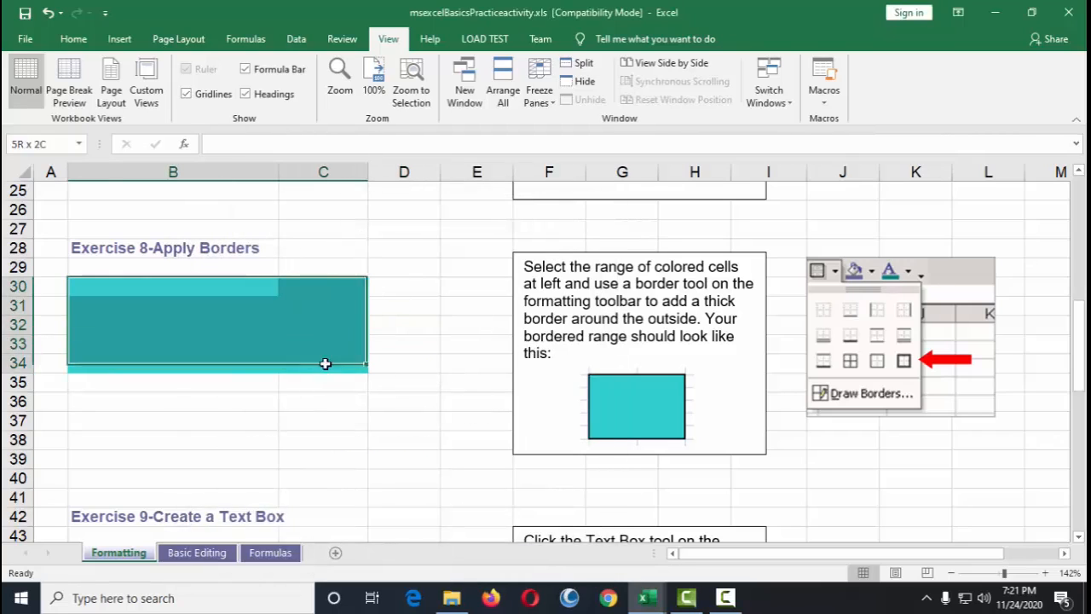
right_click(324, 331)
key("Escape")
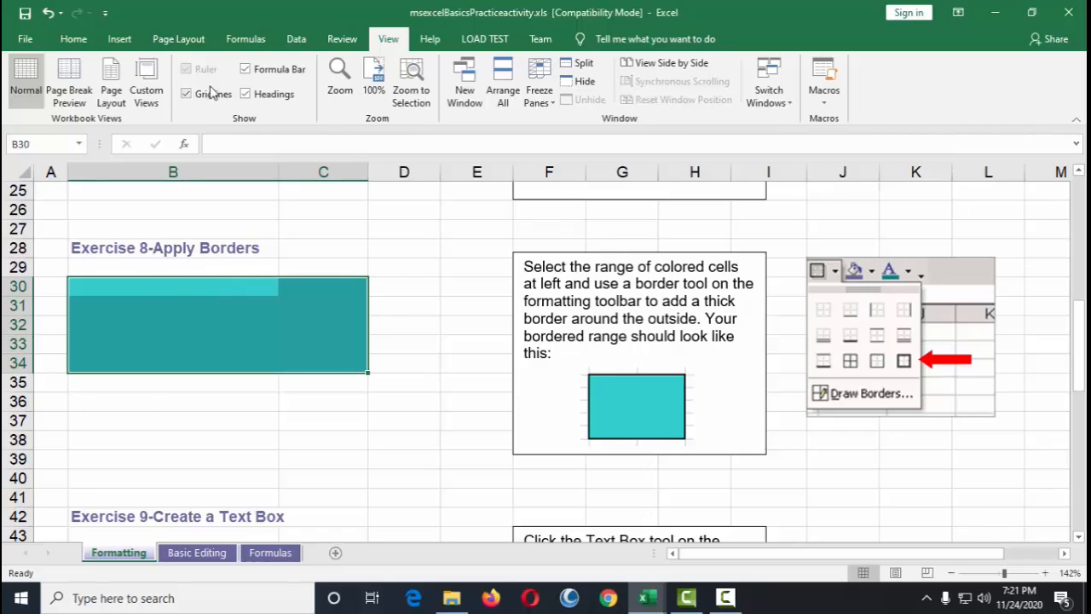
Step: Reapply the border to range B30:C34 with the Borders tool
left_click(73, 39)
left_click(220, 94)
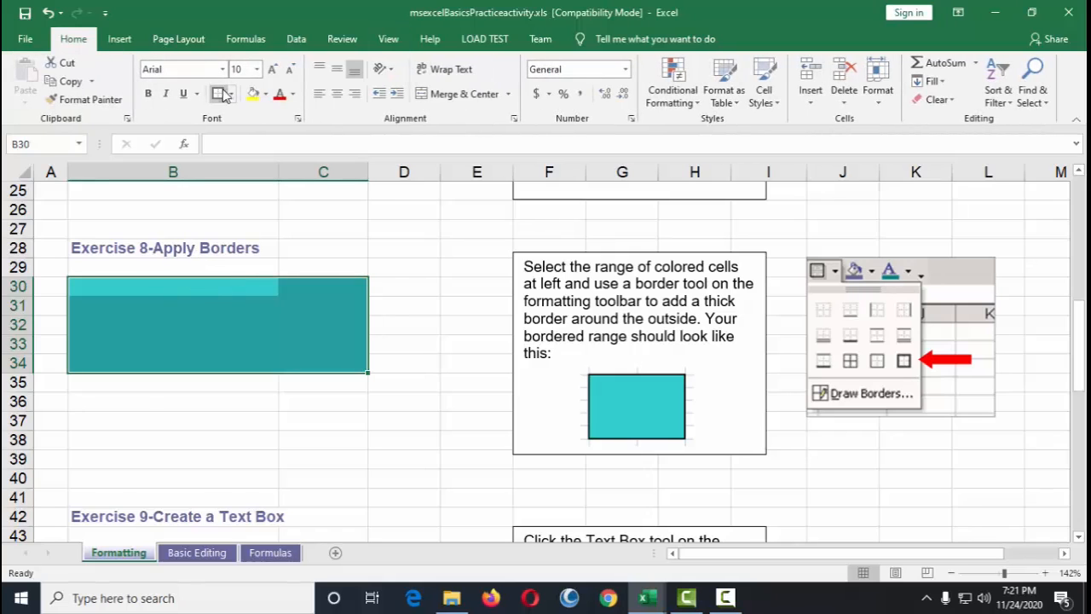
left_click(392, 309)
Step: Insert a text box next to the Exercise 9 instructions
scroll(341, 387, "down", 3)
scroll(334, 417, "down", 1)
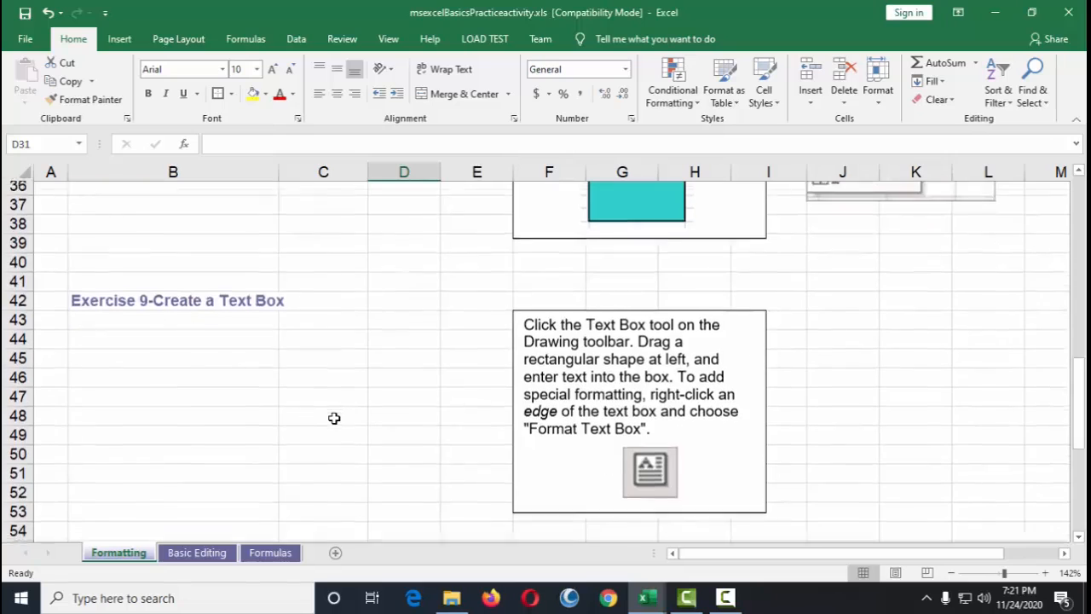
left_click_drag(139, 286, 362, 300)
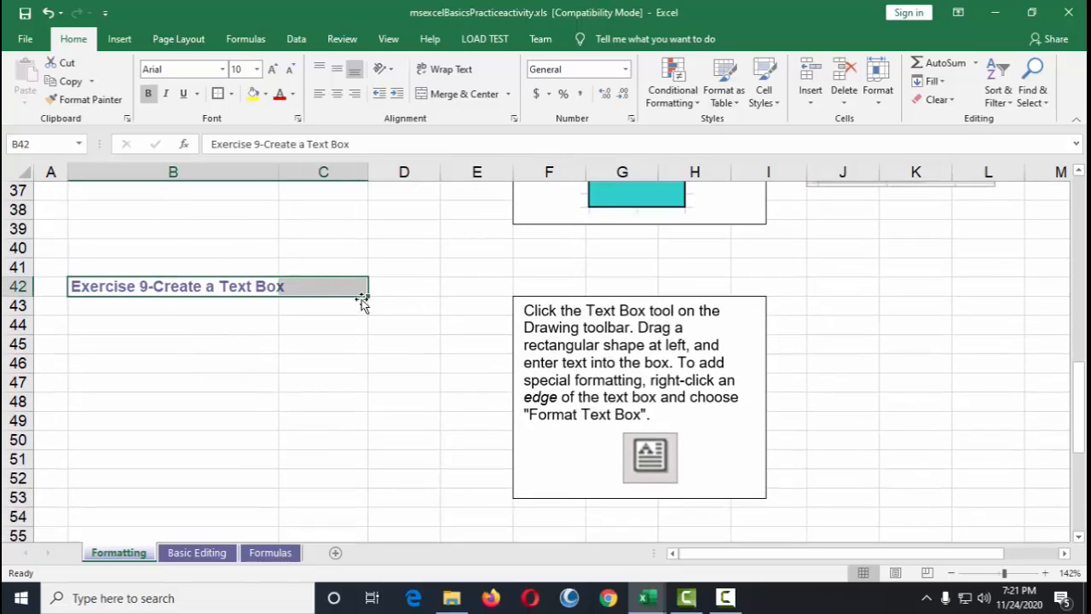
left_click(404, 380)
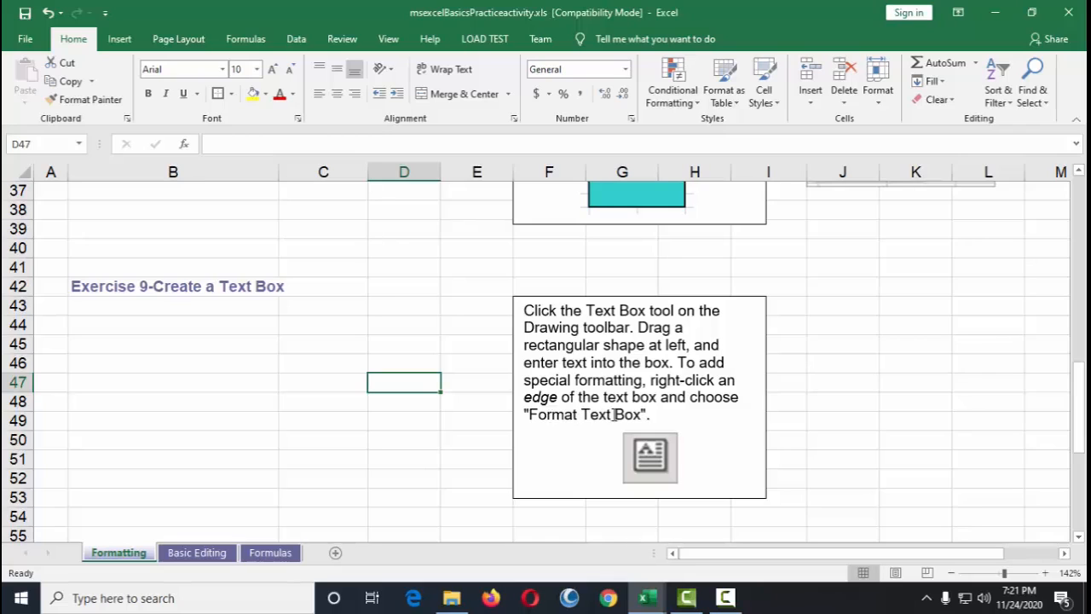
left_click(119, 39)
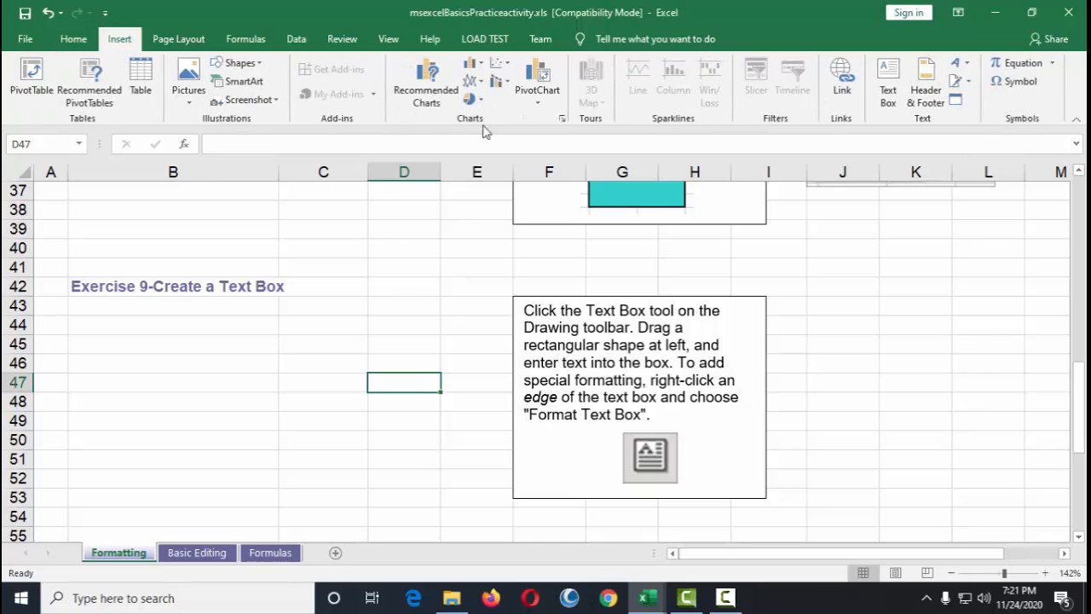
left_click(888, 77)
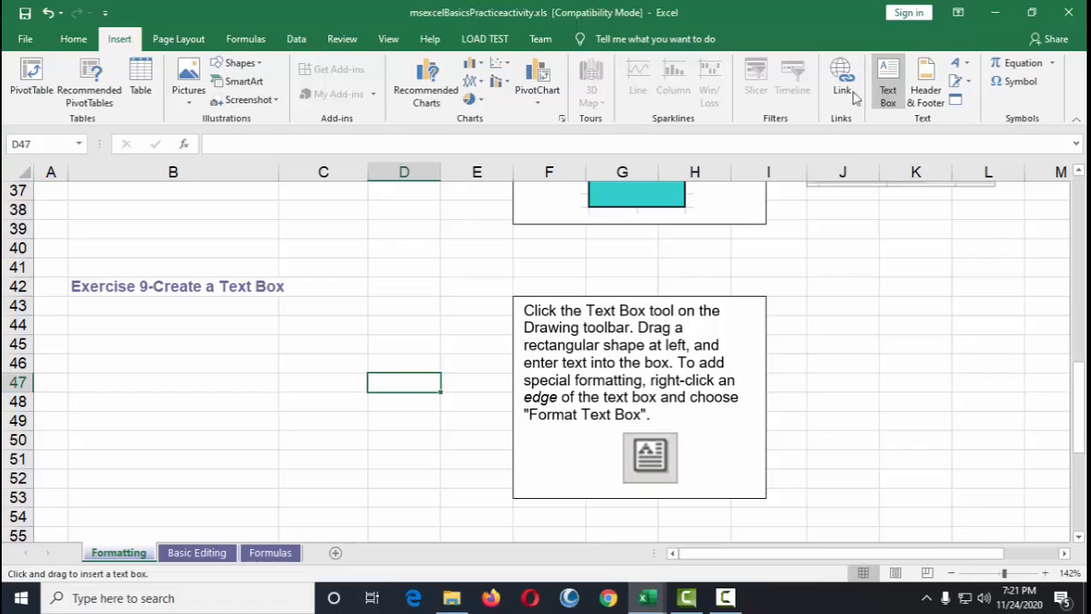
left_click(496, 305)
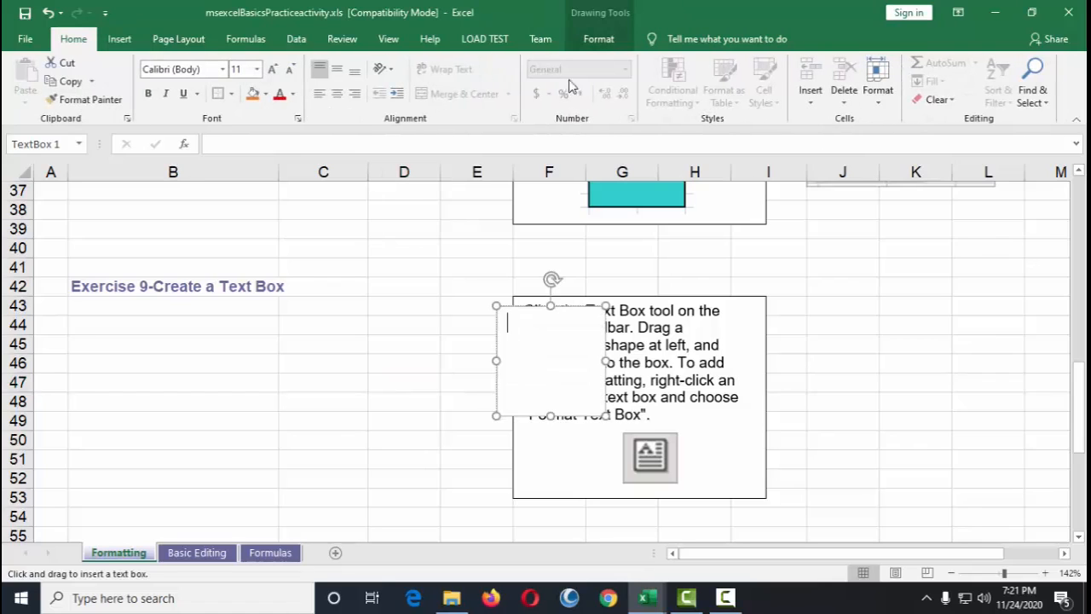
Step: Create a text box below the Exercise 9 heading containing The quick brown fox jumps over the lazy dog
left_click(101, 338)
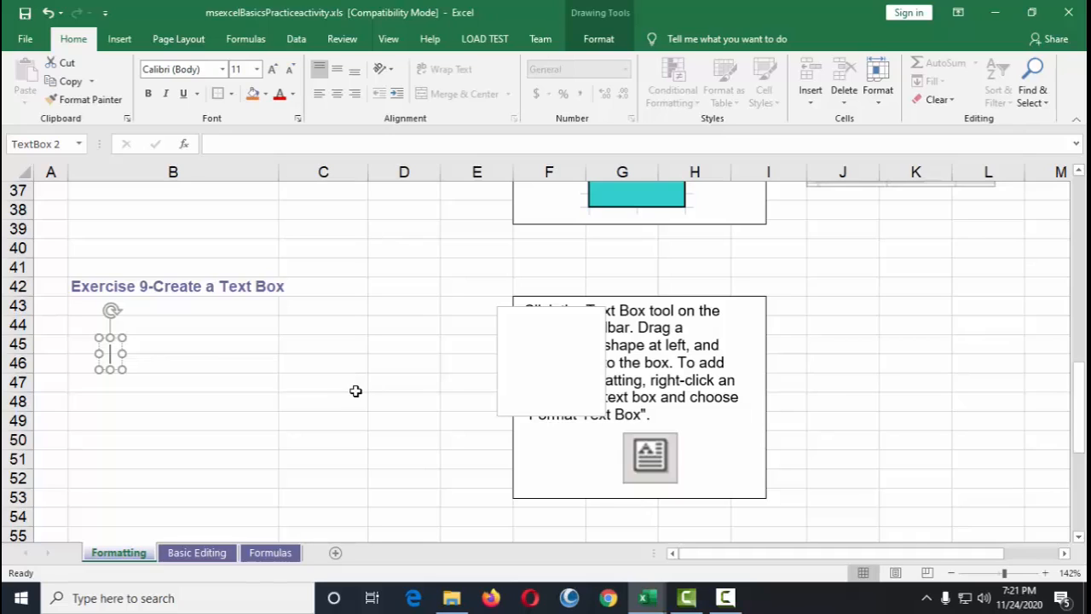
type("The qui")
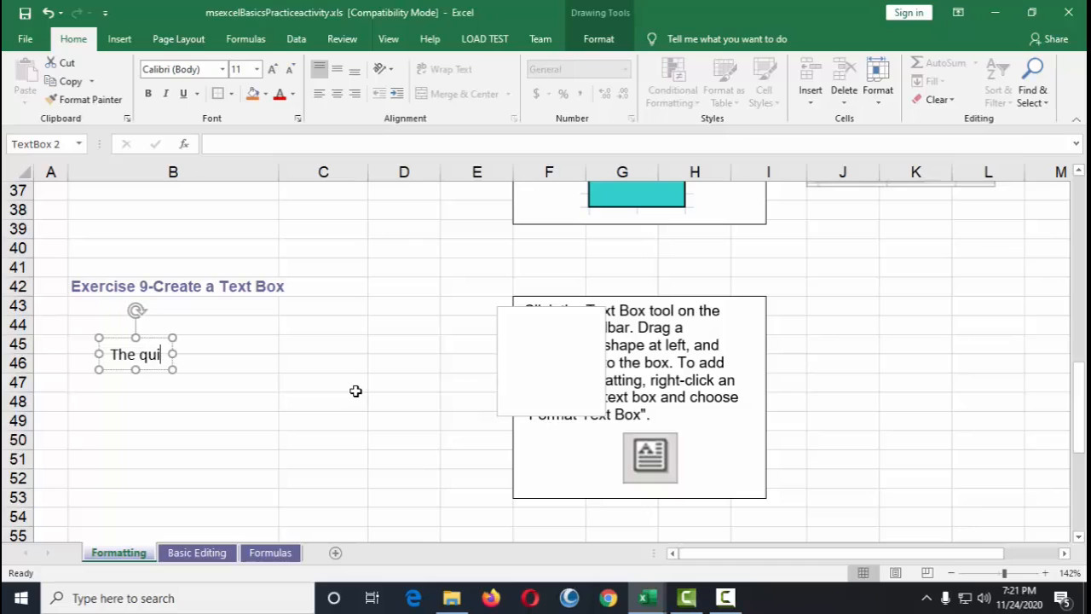
type("ck bro")
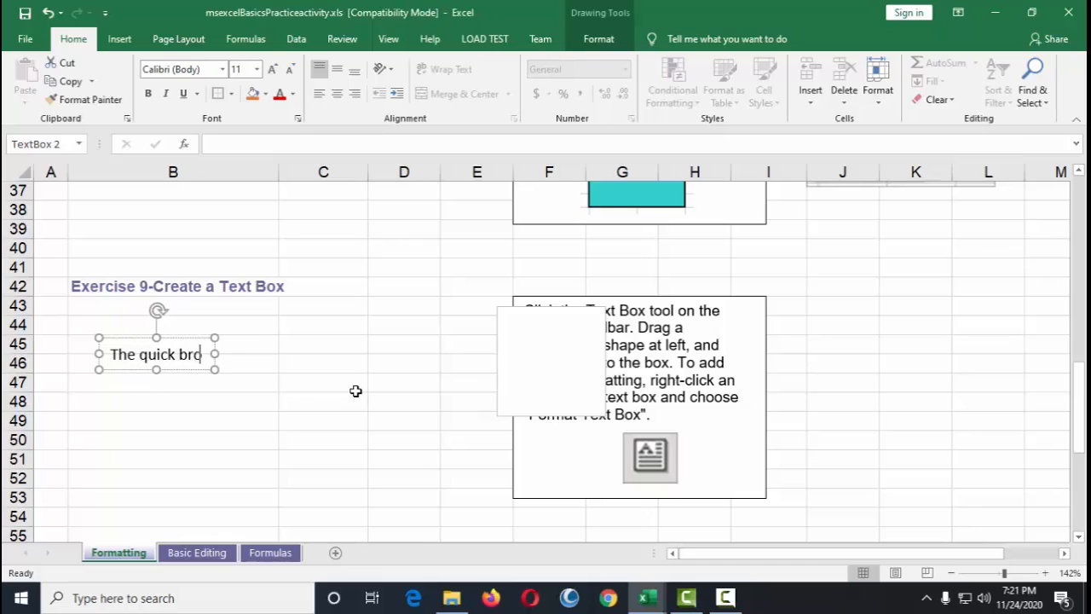
type("wn fox jum")
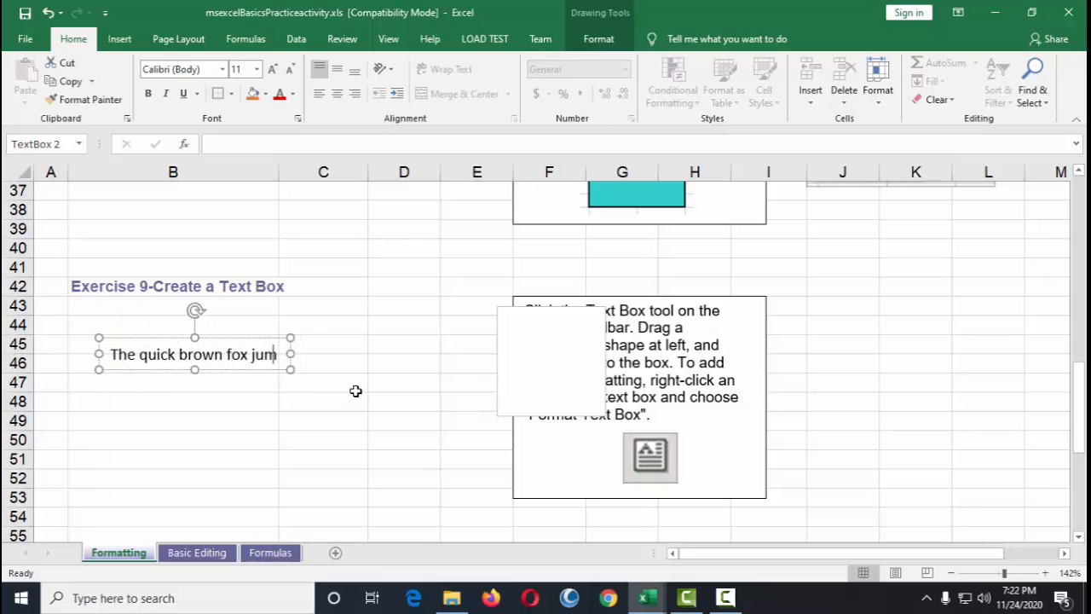
type("ps over the laxy")
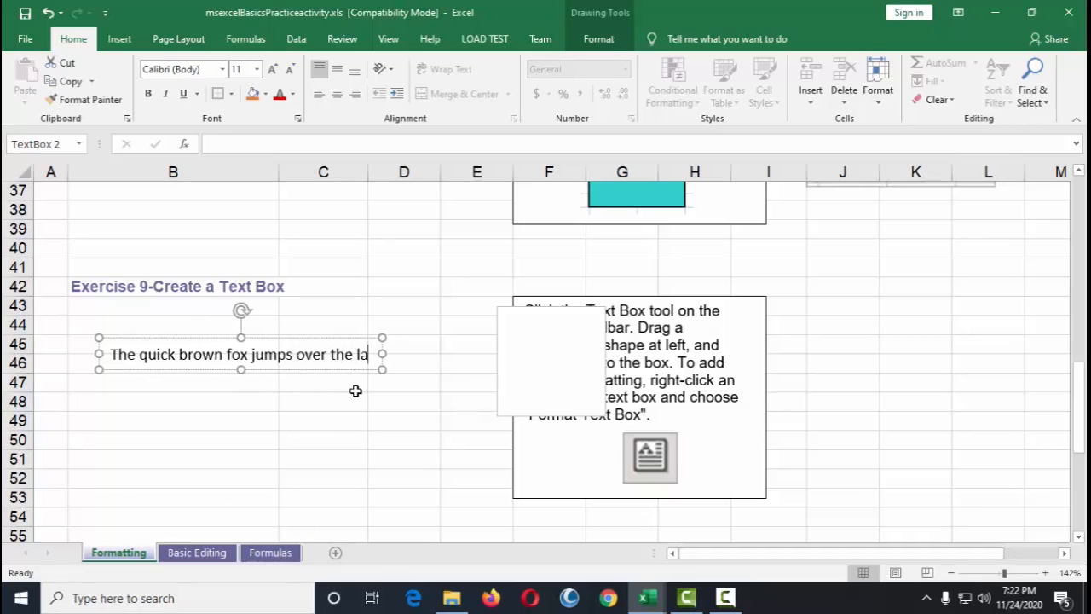
key("BackSpace")
key("BackSpace")
key("BackSpace")
type("zy dog")
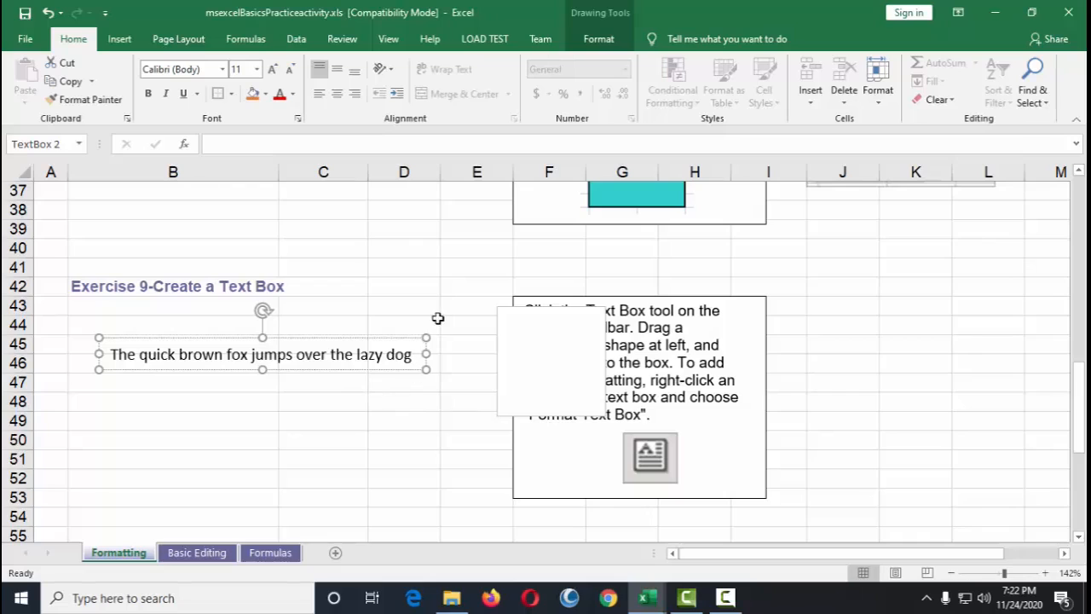
Step: Delete the empty text box over the Exercise 9 instructions
left_click(530, 326)
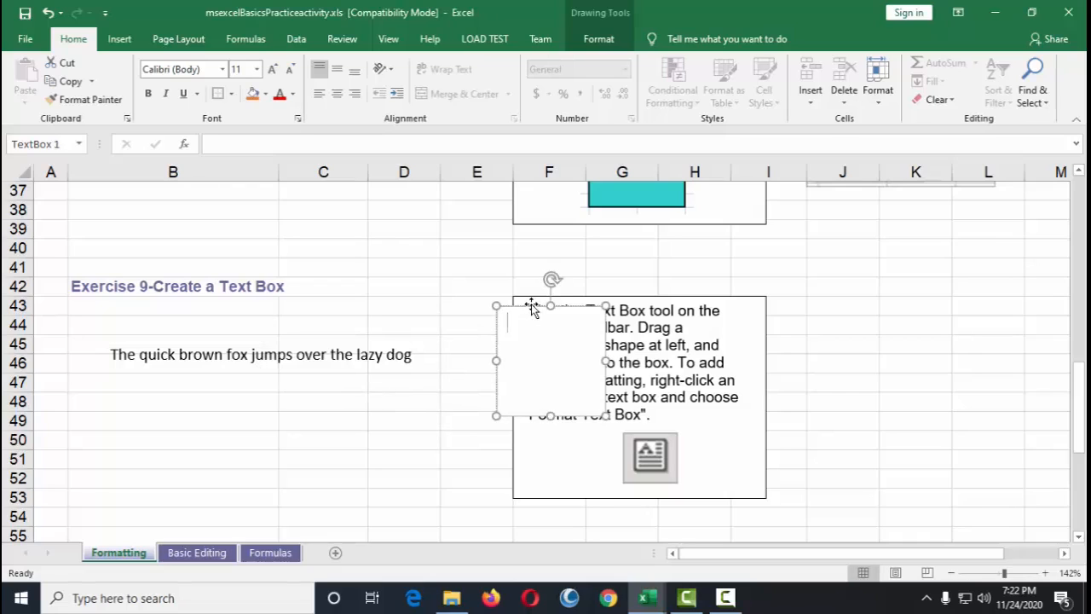
left_click_drag(532, 305, 467, 277)
key("Delete")
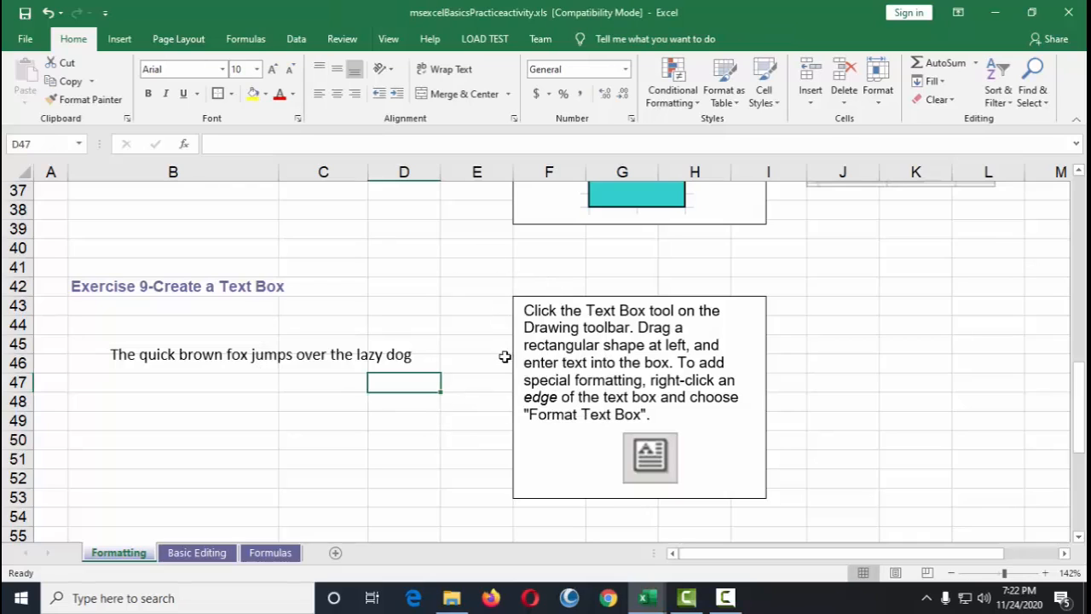
Step: Copy the formatting of the Exercise 10 range B58:C61 onto B63:C66 with the Format Painter
left_click(235, 365)
mouse_move(349, 344)
left_mouse_down()
mouse_move(364, 300)
mouse_move(468, 263)
mouse_move(480, 239)
mouse_move(924, 248)
mouse_move(611, 287)
mouse_move(331, 346)
mouse_move(301, 324)
mouse_move(353, 275)
mouse_move(355, 240)
mouse_move(366, 361)
mouse_move(390, 239)
mouse_move(324, 268)
mouse_move(335, 283)
mouse_move(367, 268)
mouse_move(328, 271)
mouse_move(344, 271)
mouse_move(355, 373)
left_mouse_up()
scroll(371, 349, "down", 6)
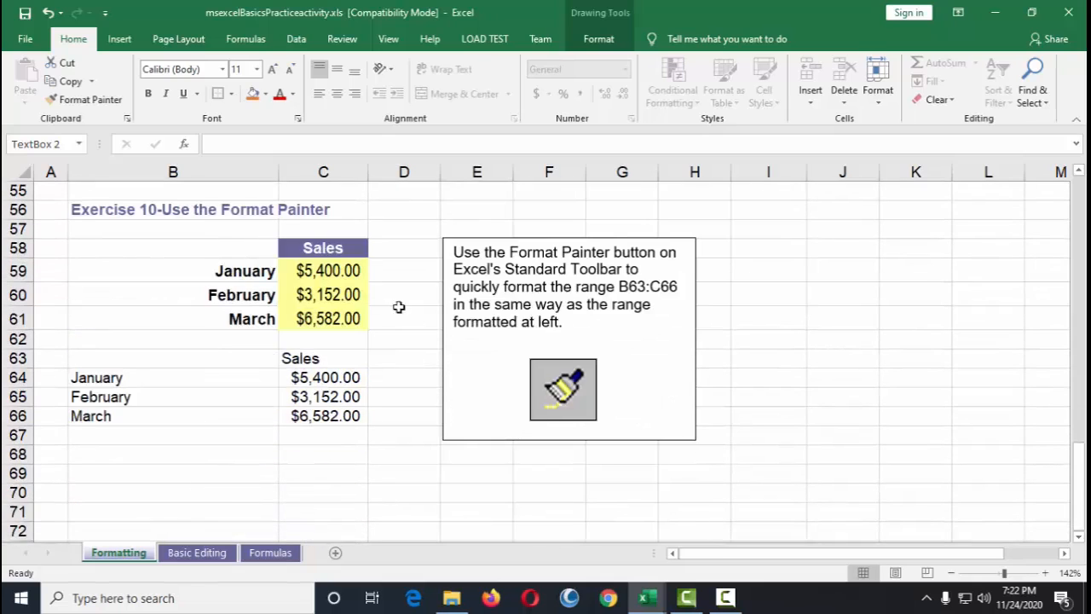
left_click(81, 210)
left_click(314, 207)
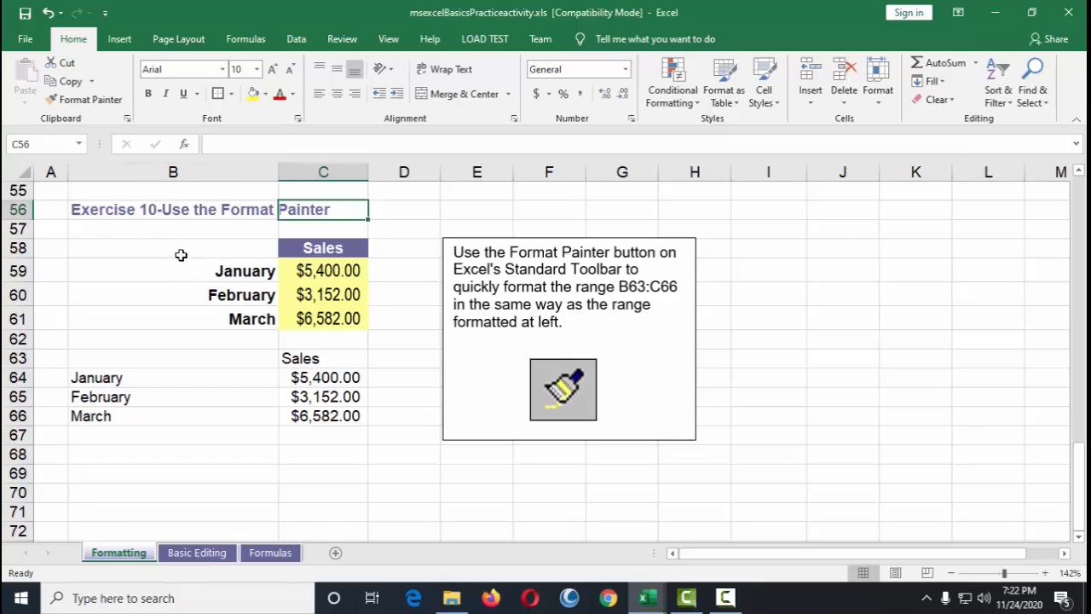
mouse_move(180, 253)
left_mouse_down()
mouse_move(275, 250)
mouse_move(335, 325)
mouse_move(361, 321)
left_mouse_up()
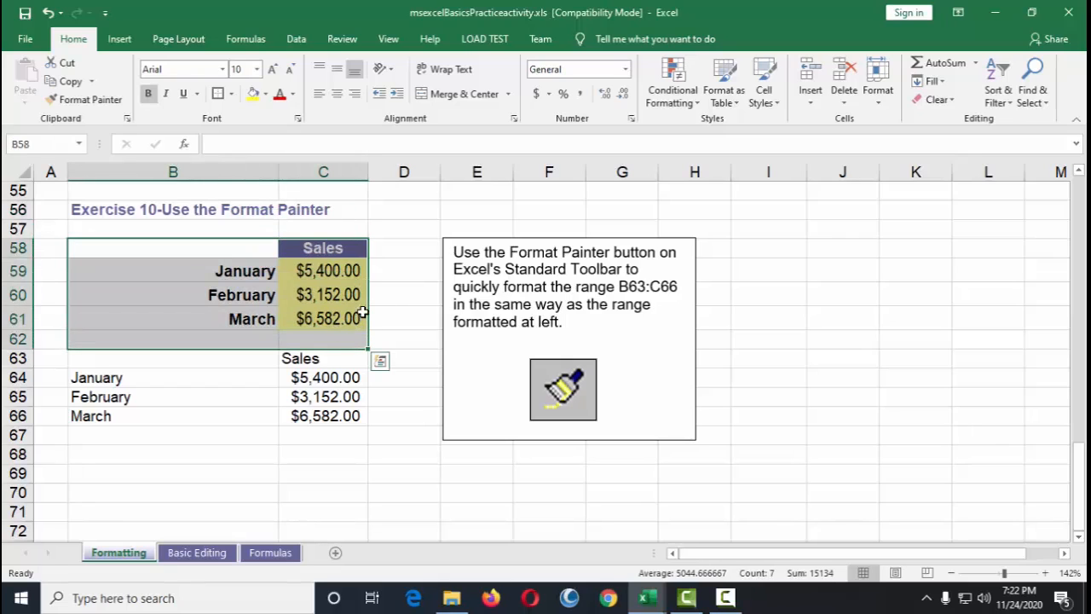
left_click(345, 375)
left_click_drag(203, 250, 333, 295)
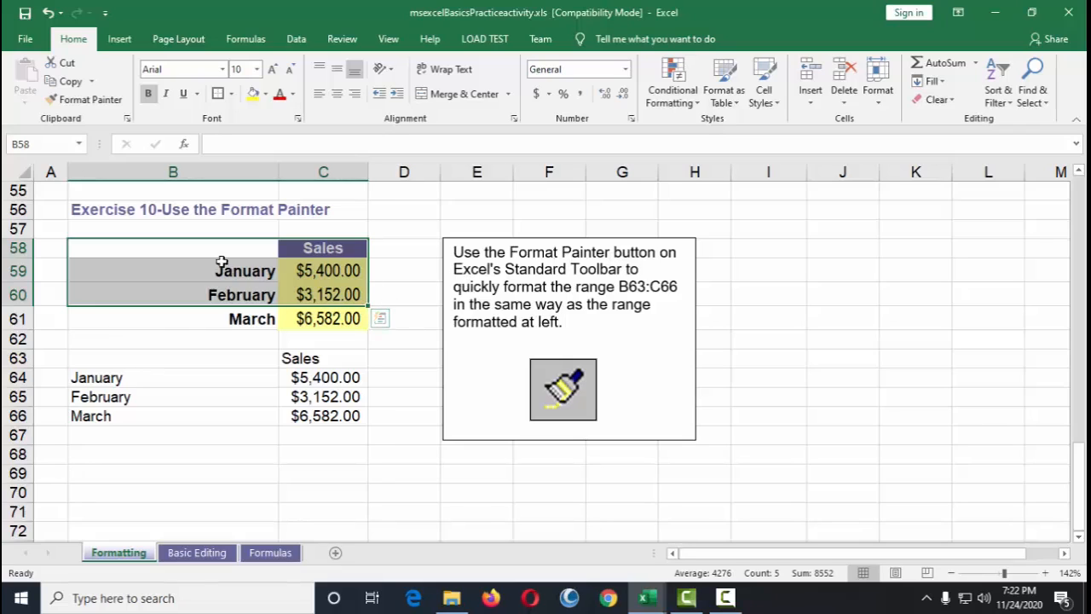
left_click_drag(221, 254, 353, 316)
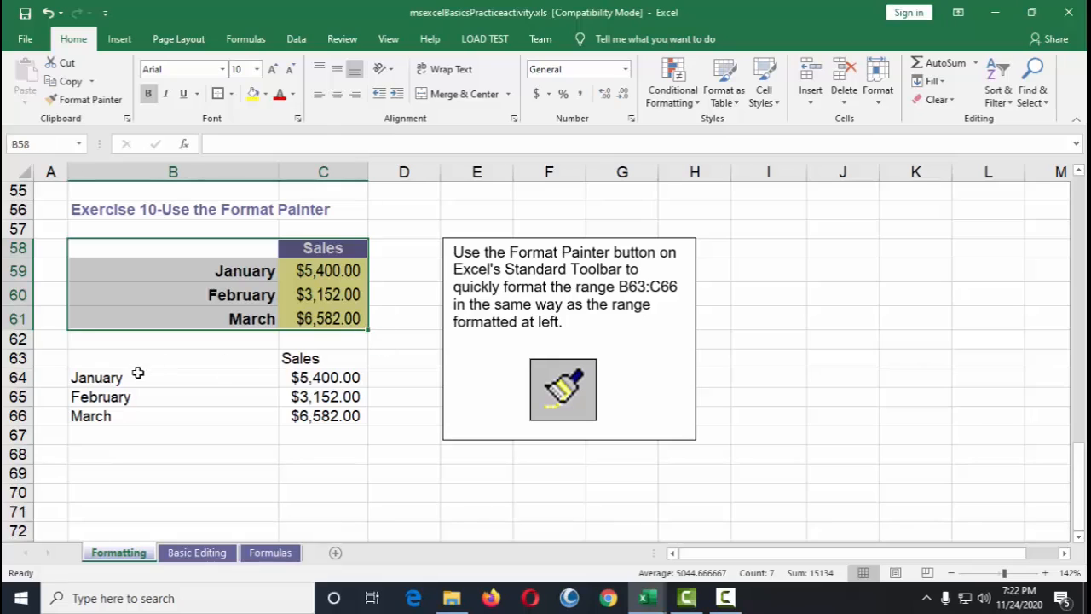
left_click_drag(123, 353, 350, 416)
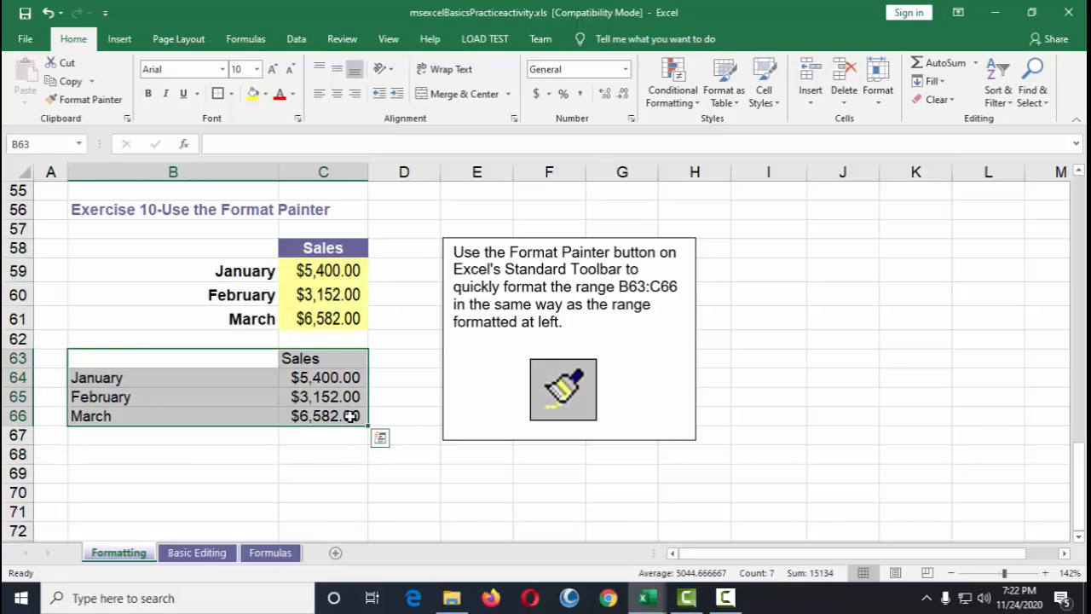
left_click(455, 401)
left_click(196, 248)
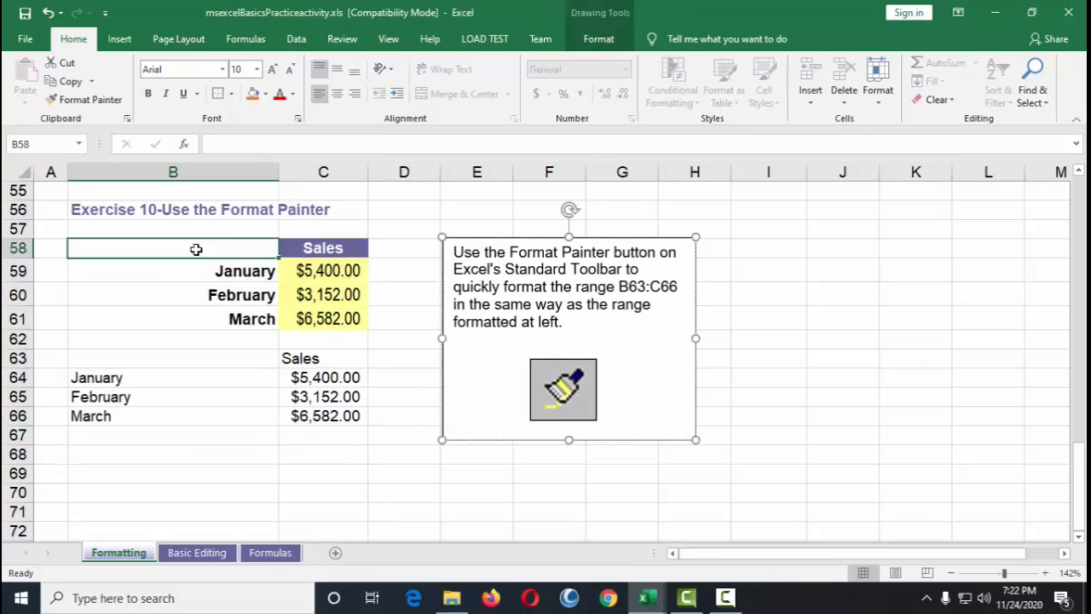
mouse_move(196, 249)
left_mouse_down()
mouse_move(324, 246)
mouse_move(351, 318)
left_mouse_up()
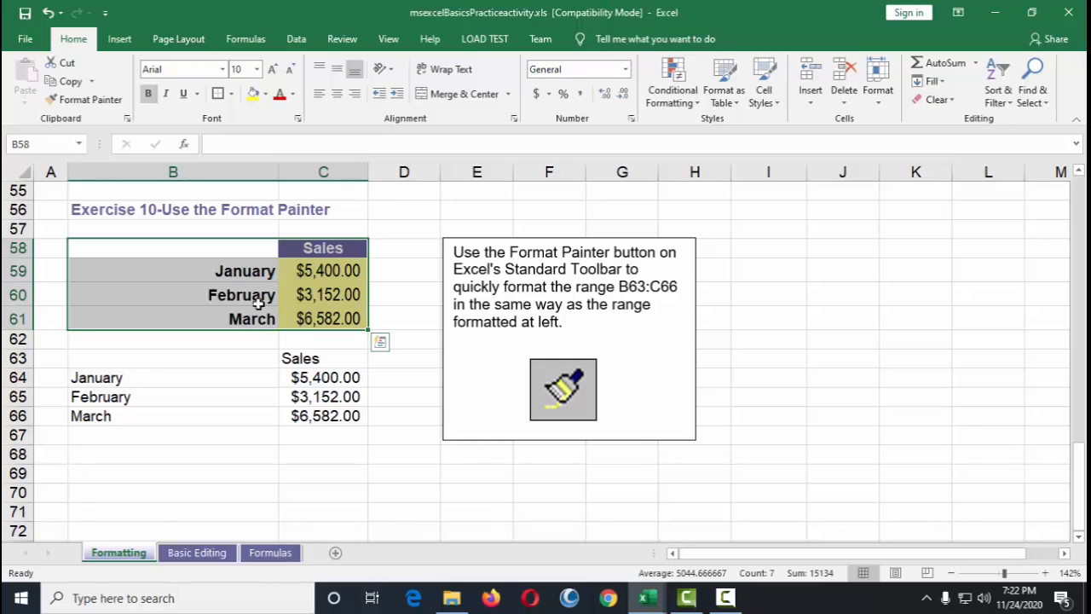
left_click(403, 247)
left_click_drag(203, 249, 314, 324)
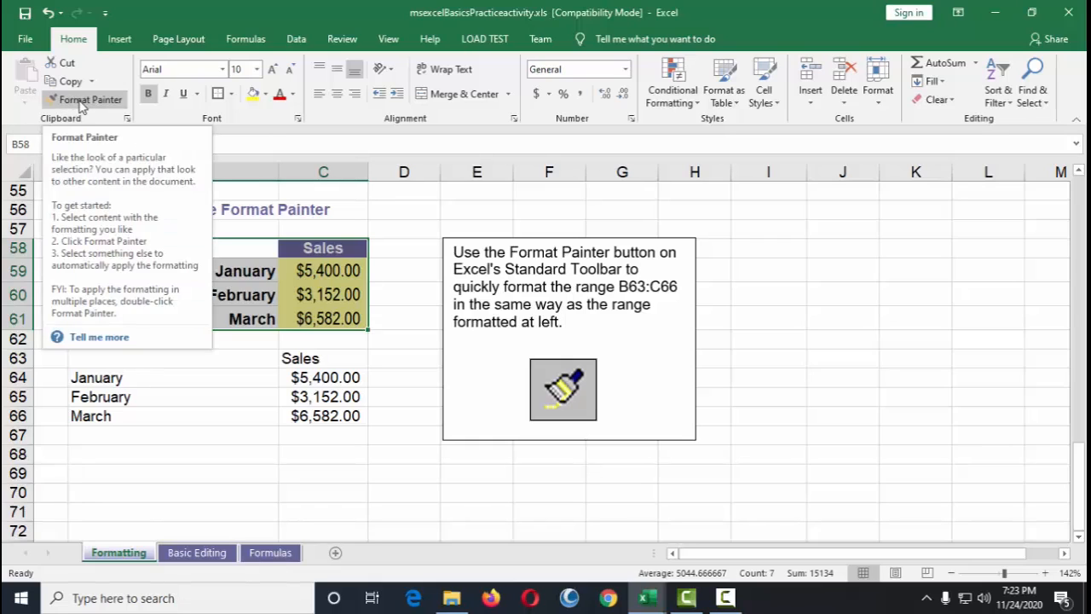
left_click(82, 101)
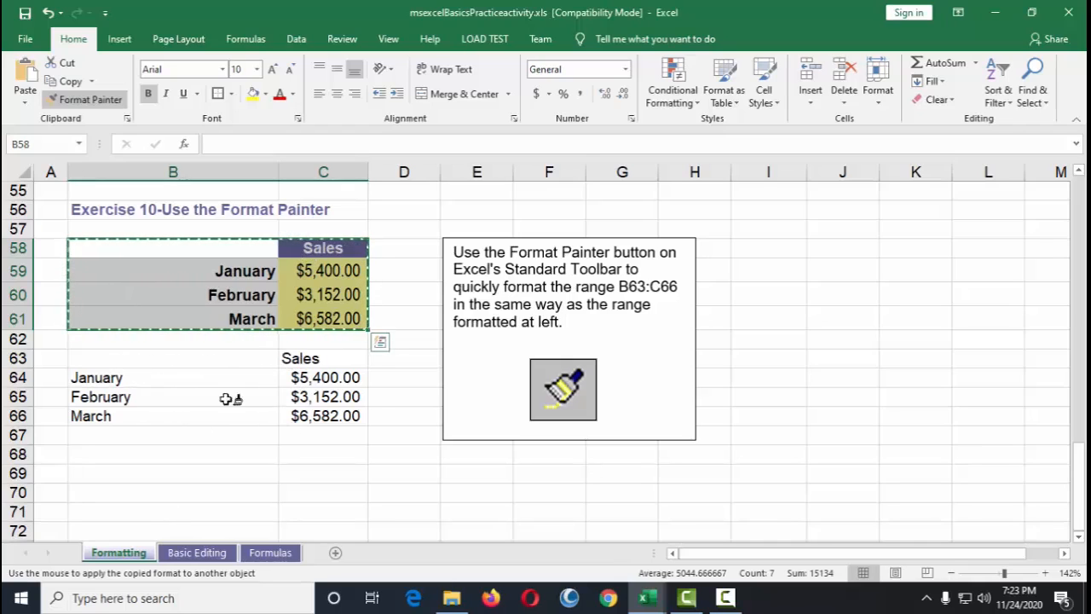
mouse_move(105, 350)
left_mouse_down()
mouse_move(271, 349)
mouse_move(322, 379)
mouse_move(329, 414)
left_mouse_up()
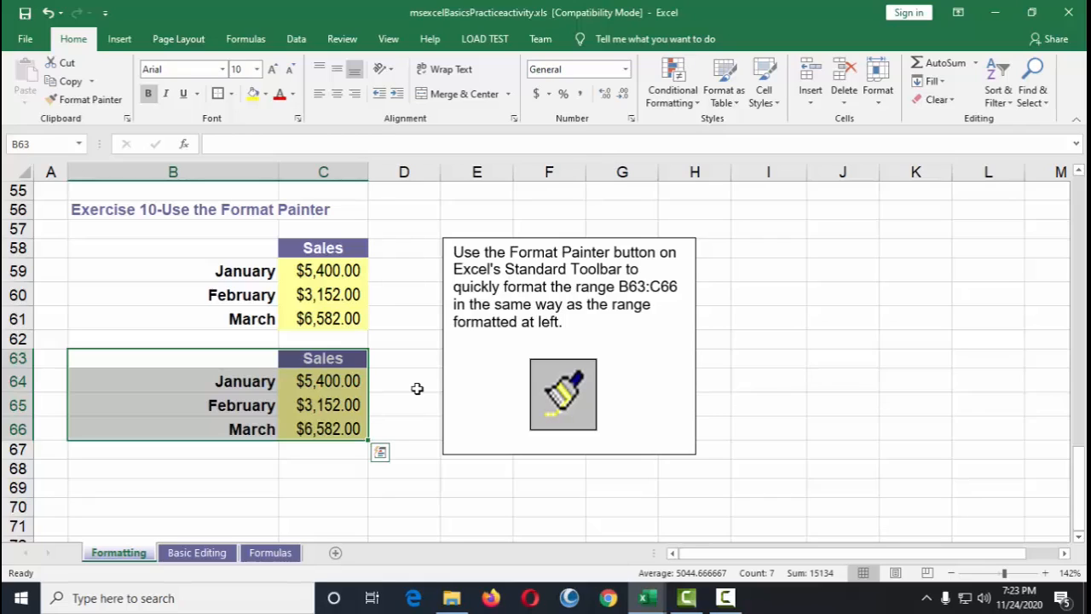
Step: Switch to the Basic Editing sheet and fill the 5, 10 series in B7:B8 down to row 15
left_click(407, 357)
scroll(409, 358, "down", 3)
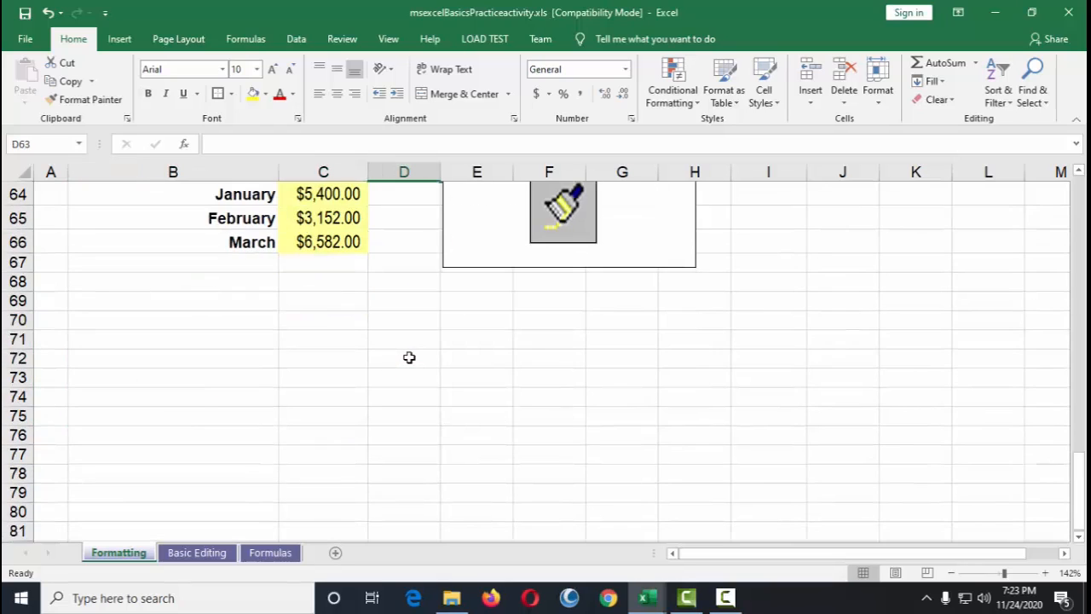
scroll(409, 358, "up", 4)
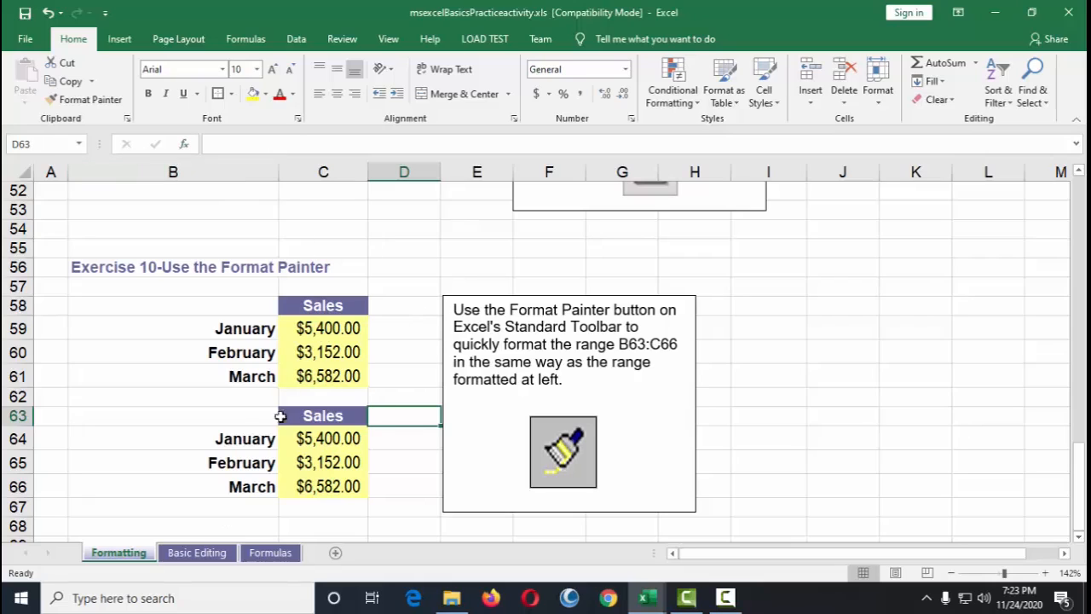
left_click(207, 554)
scroll(169, 325, "up", 2)
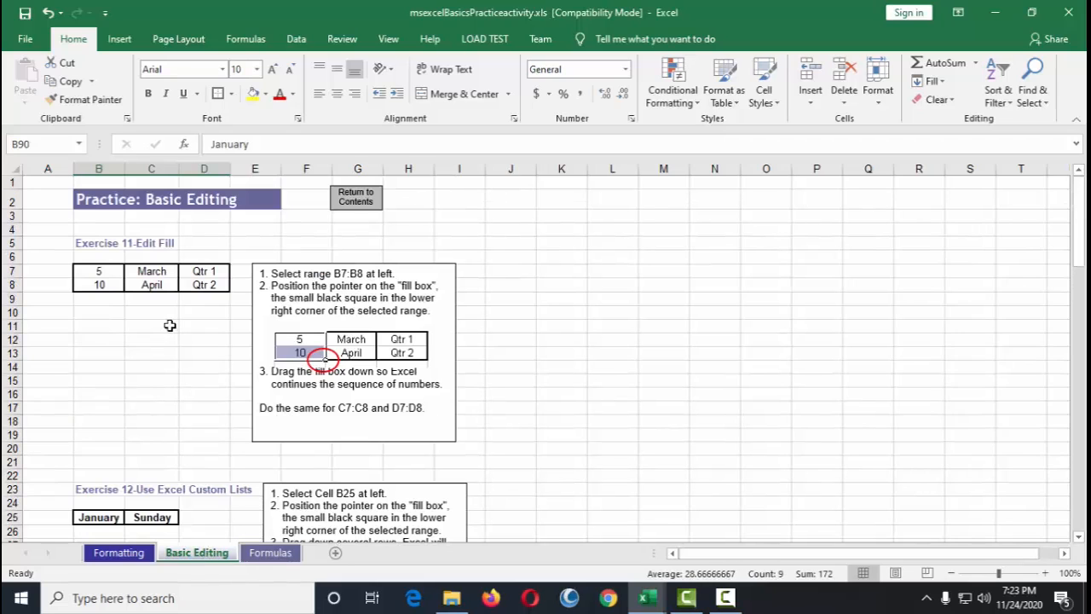
left_click_drag(998, 573, 1006, 573)
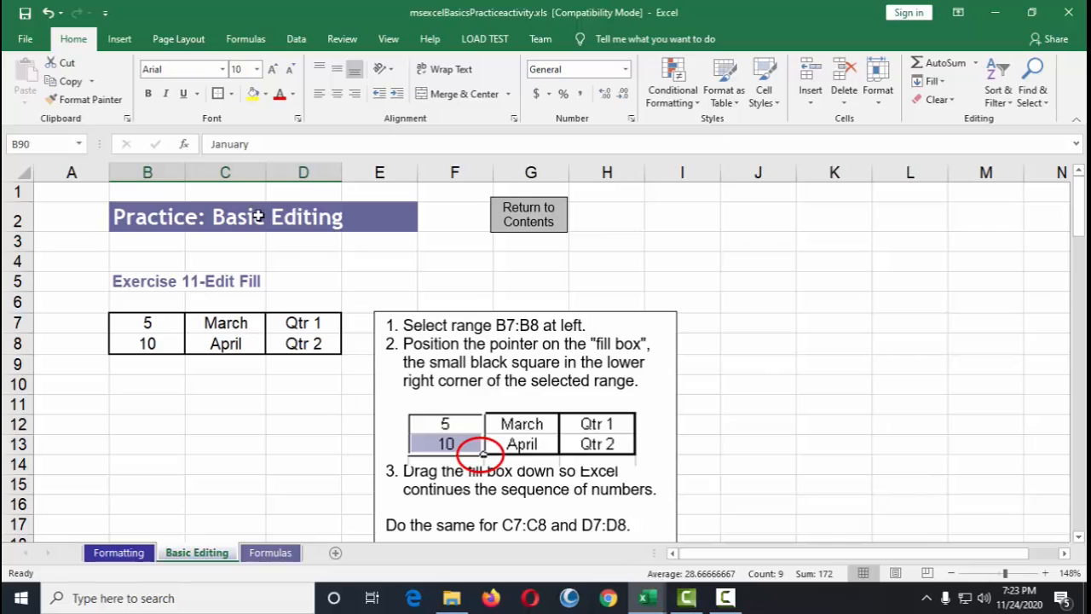
scroll(460, 311, "down", 1)
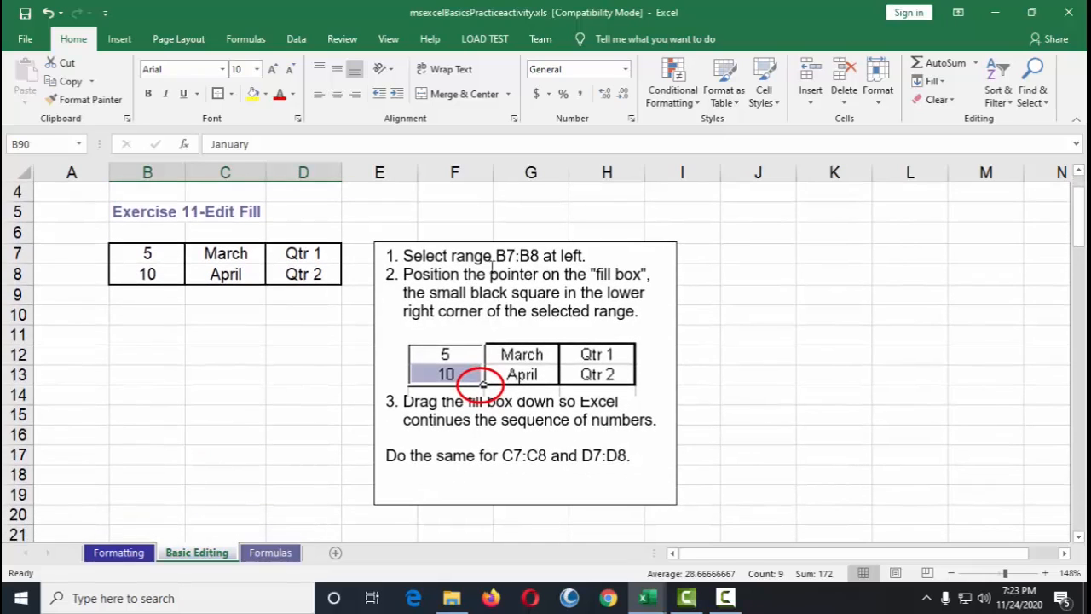
left_click(597, 273)
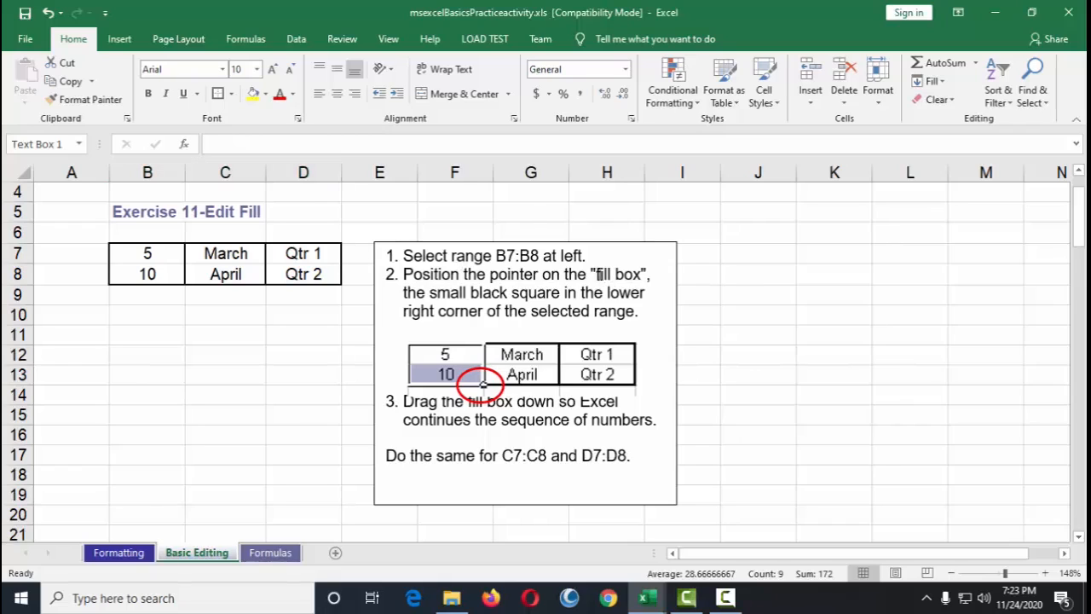
left_click_drag(597, 274, 641, 275)
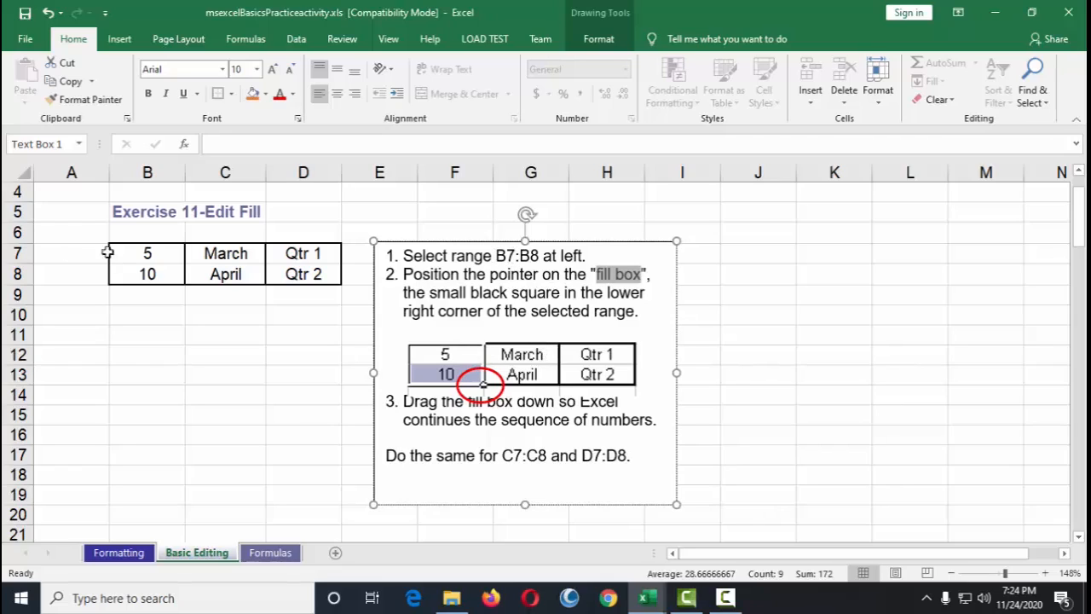
left_click(157, 253)
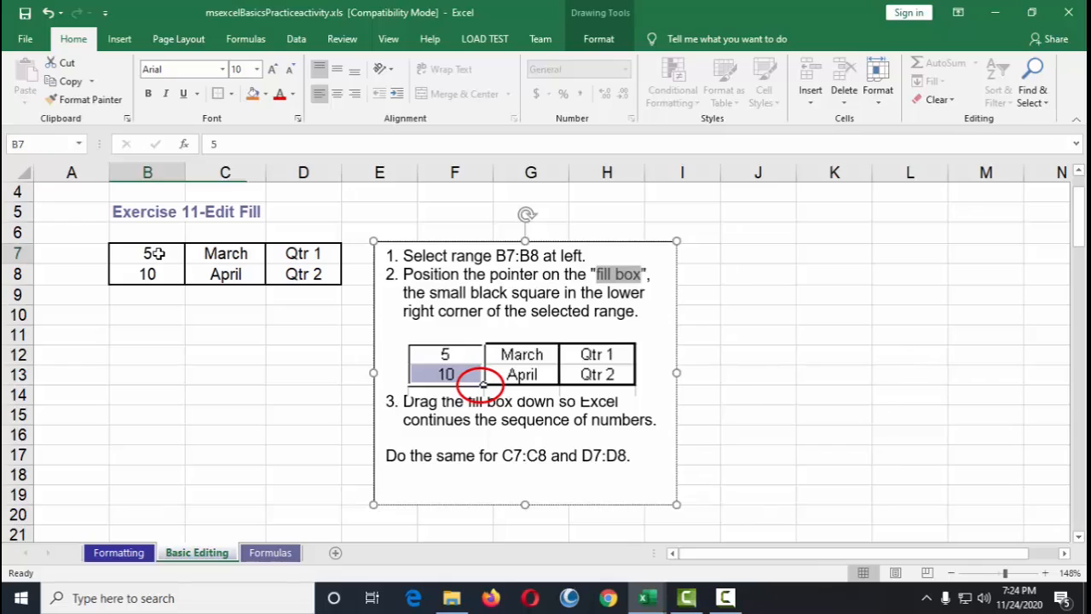
left_click_drag(160, 253, 166, 277)
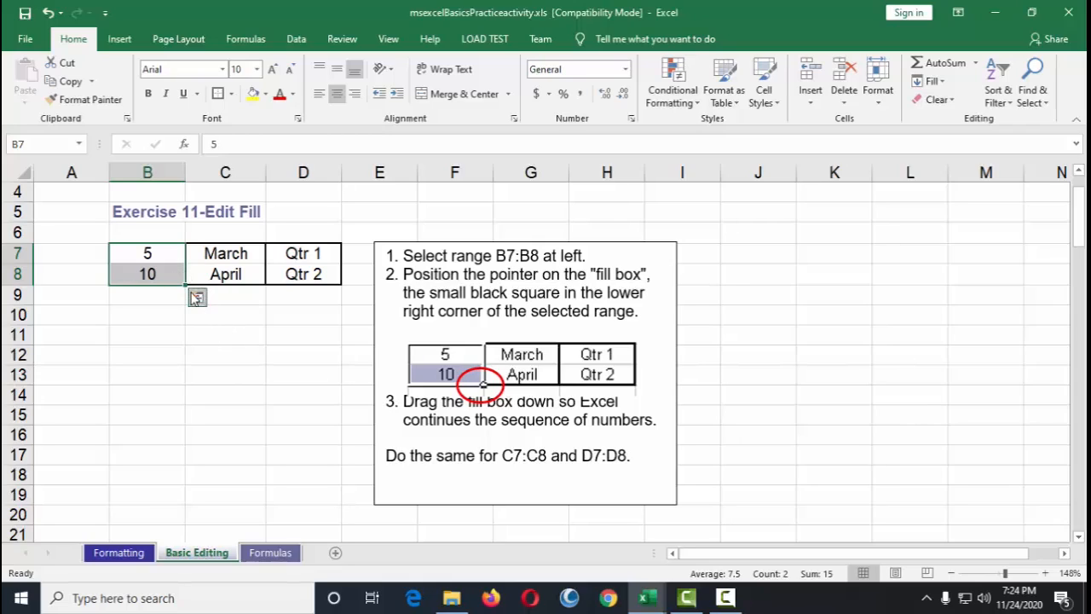
left_click_drag(185, 285, 185, 426)
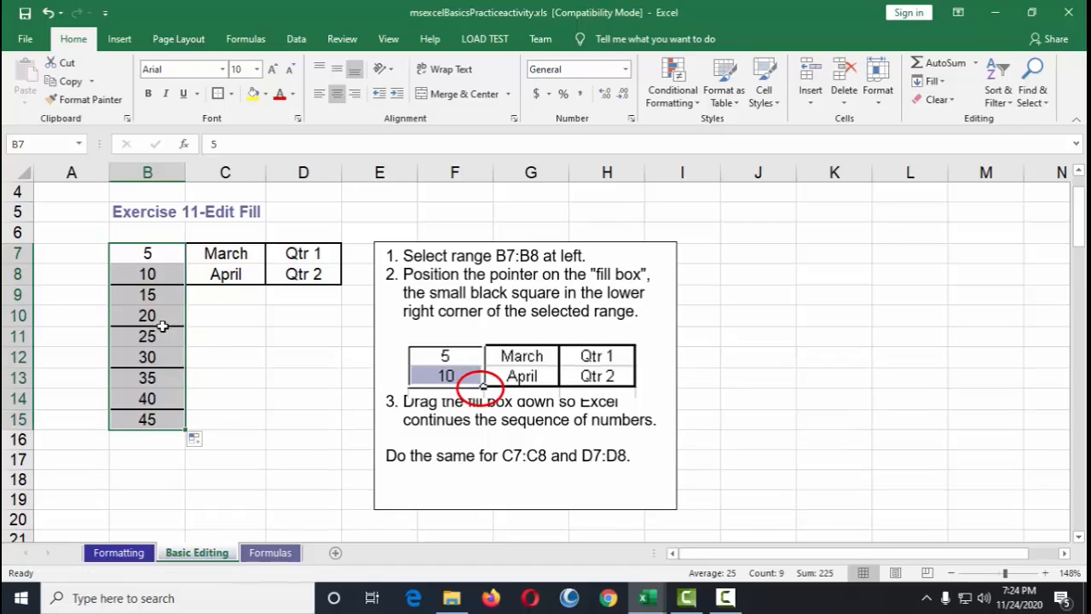
Step: Check the filled values cell by cell from B7 down to B15
left_click(154, 253)
left_click(154, 273)
left_click(158, 298)
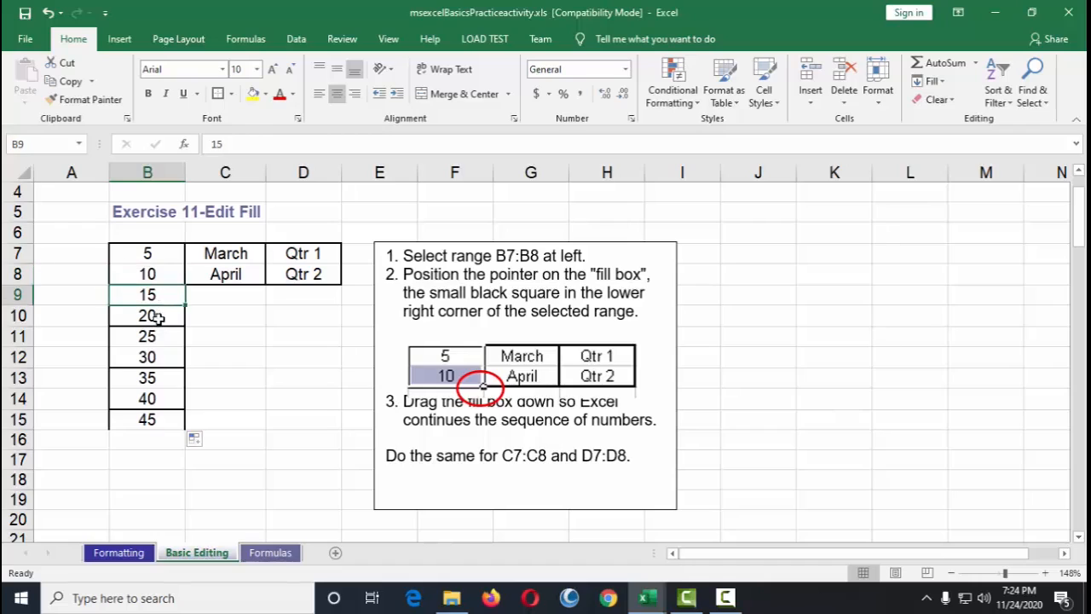
left_click(159, 316)
left_click(162, 335)
left_click(163, 357)
left_click(164, 378)
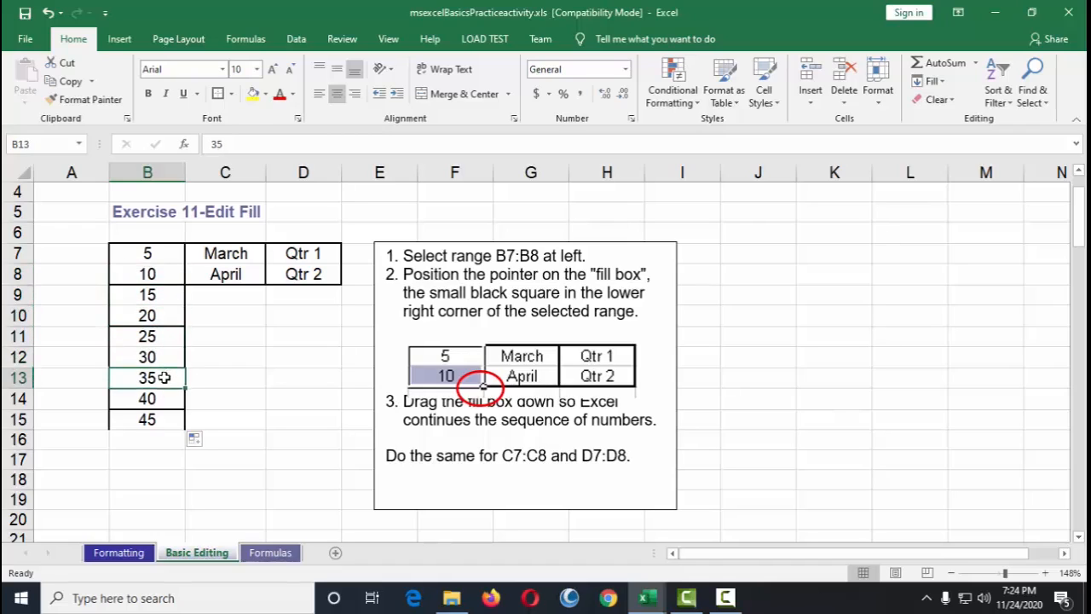
left_click(163, 398)
left_click(164, 419)
Step: Fill the March, April months in C7:C8 down to row 15
left_click(158, 254)
left_click(162, 274)
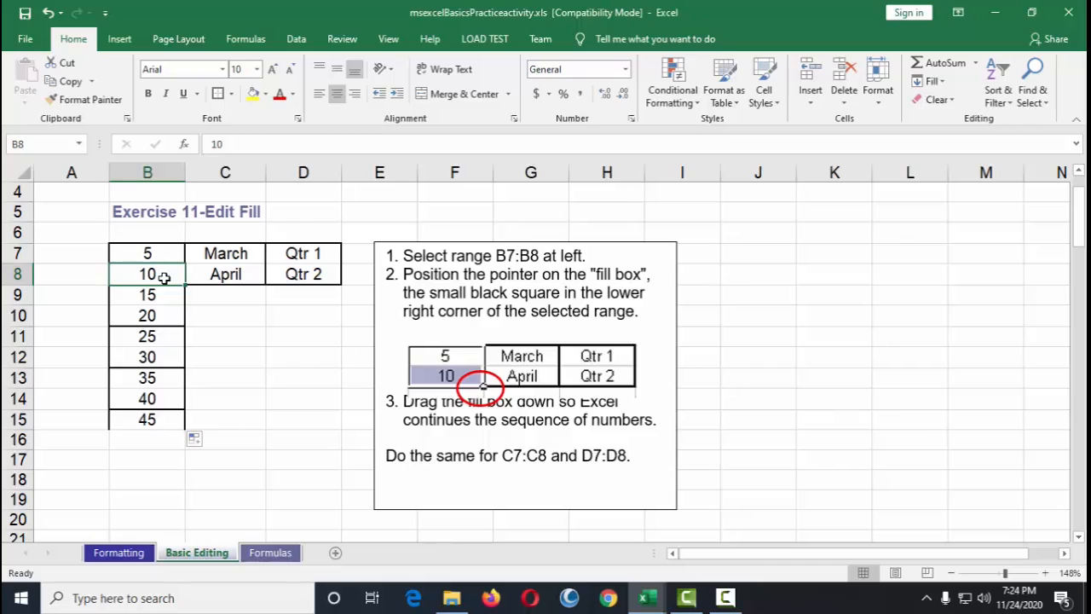
left_click_drag(217, 255, 223, 269)
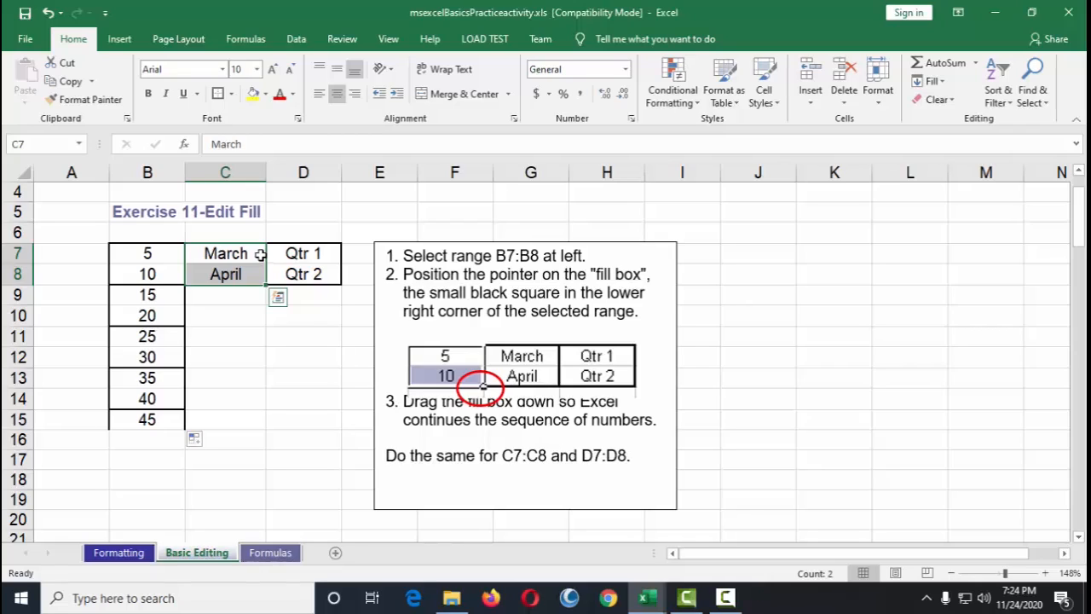
left_click_drag(266, 284, 269, 419)
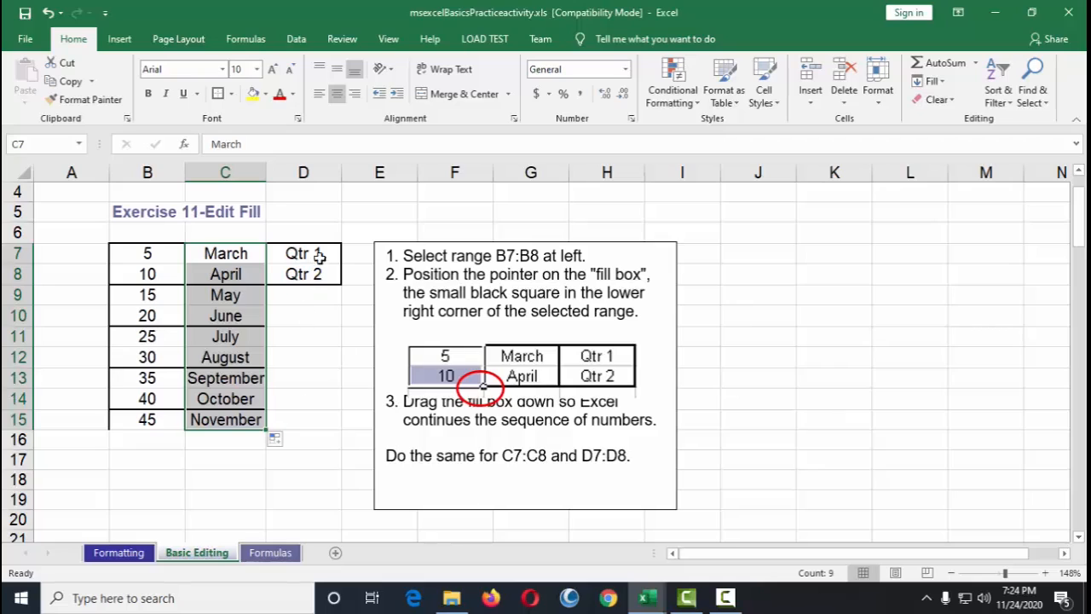
Step: Fill the Qtr 1, Qtr 2 series in D7:D8 down to row 15
left_click_drag(319, 257, 315, 271)
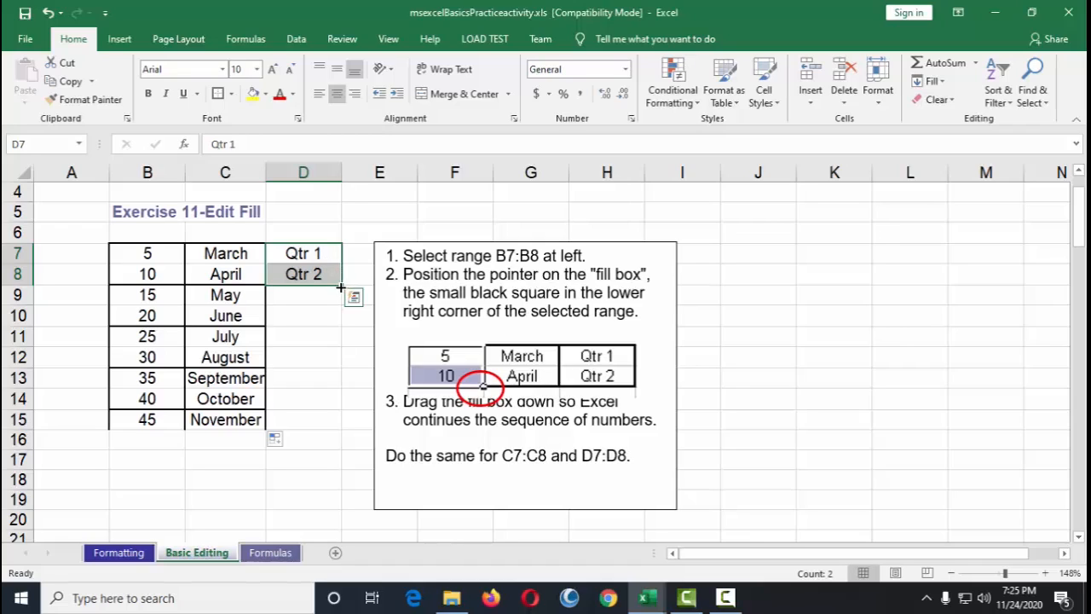
left_click_drag(337, 286, 345, 426)
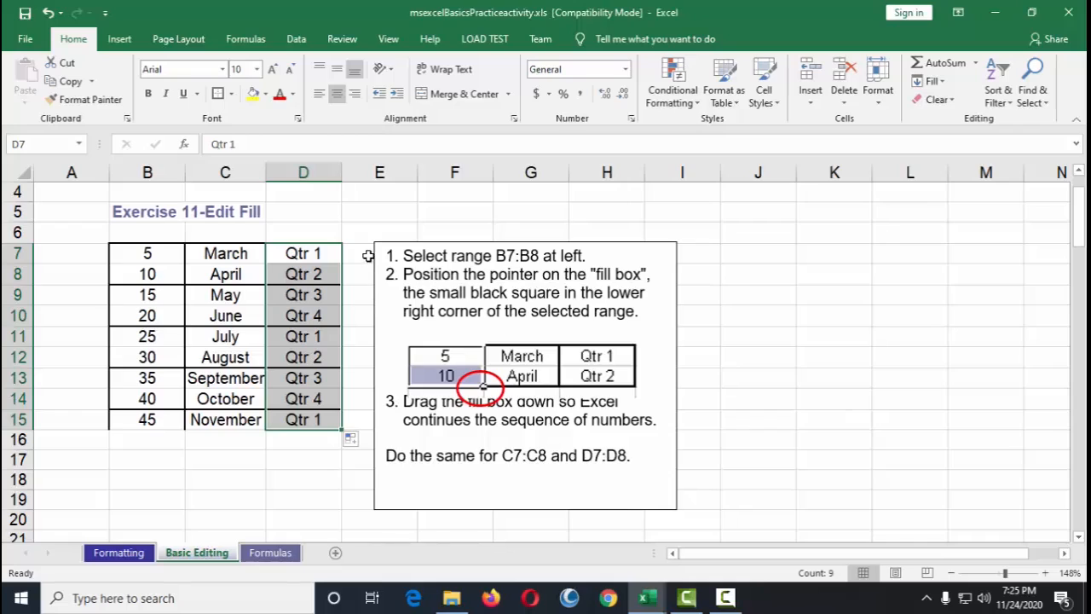
left_click(324, 253)
left_click(320, 275)
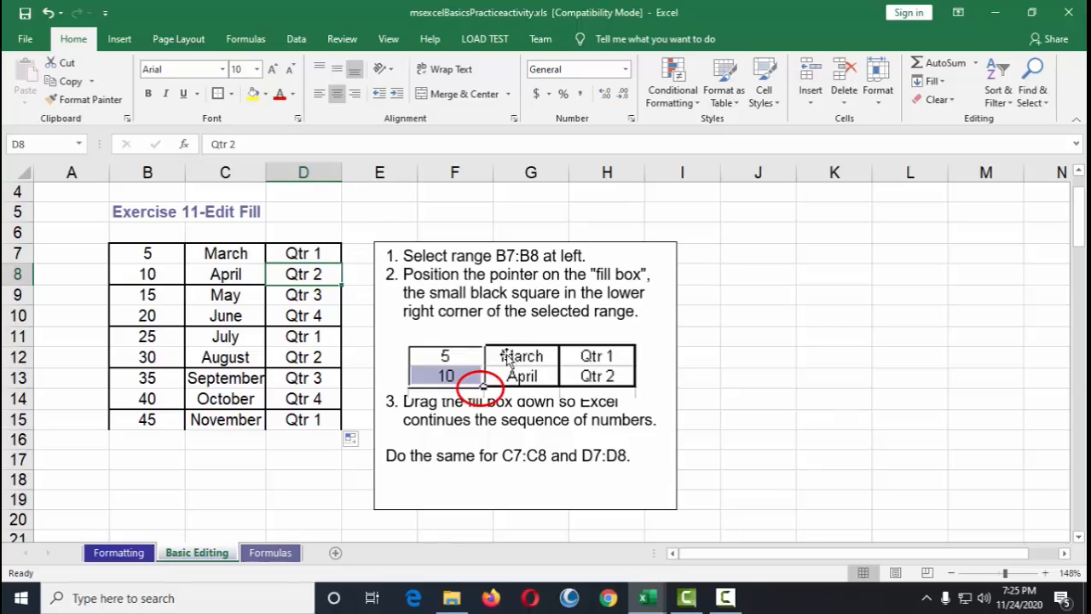
Step: Fill the month list from January in B25 down to B36 for Exercise 12
scroll(511, 366, "down", 3)
scroll(519, 369, "up", 3)
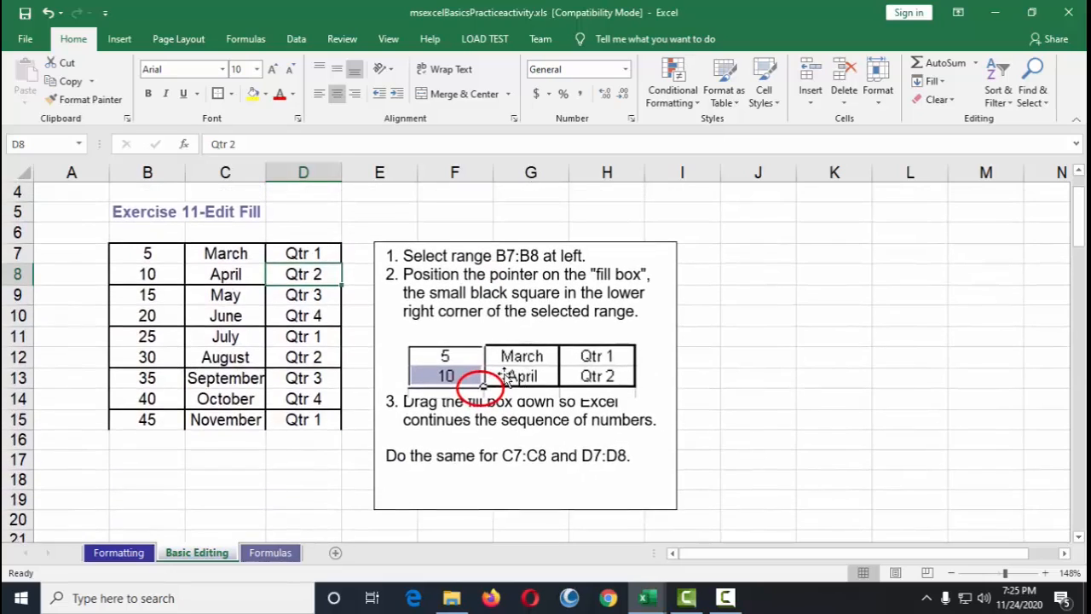
scroll(506, 375, "up", 1)
scroll(514, 368, "down", 2)
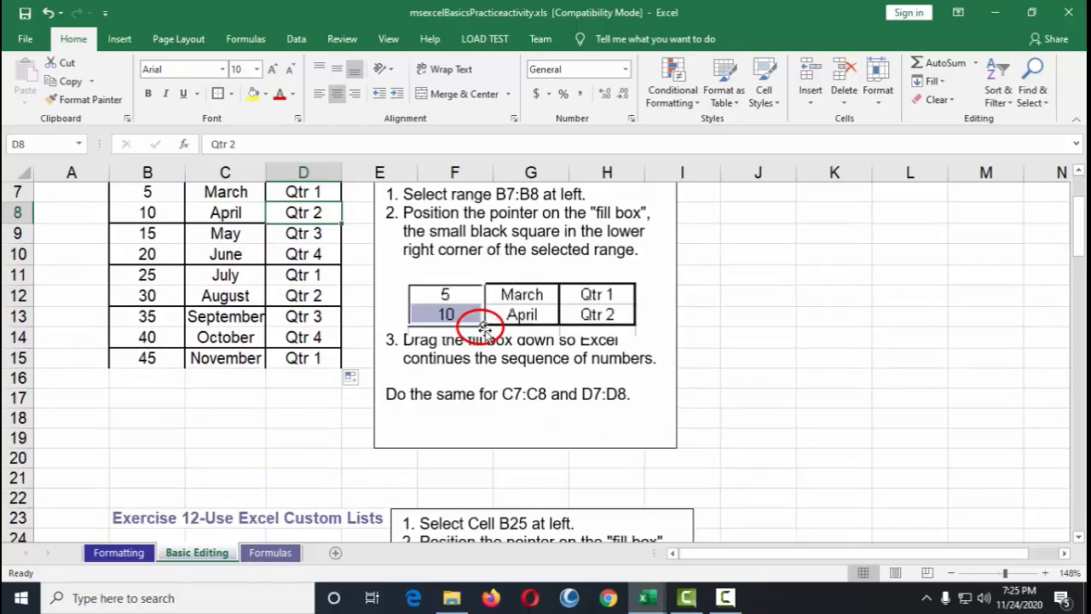
scroll(478, 337, "down", 4)
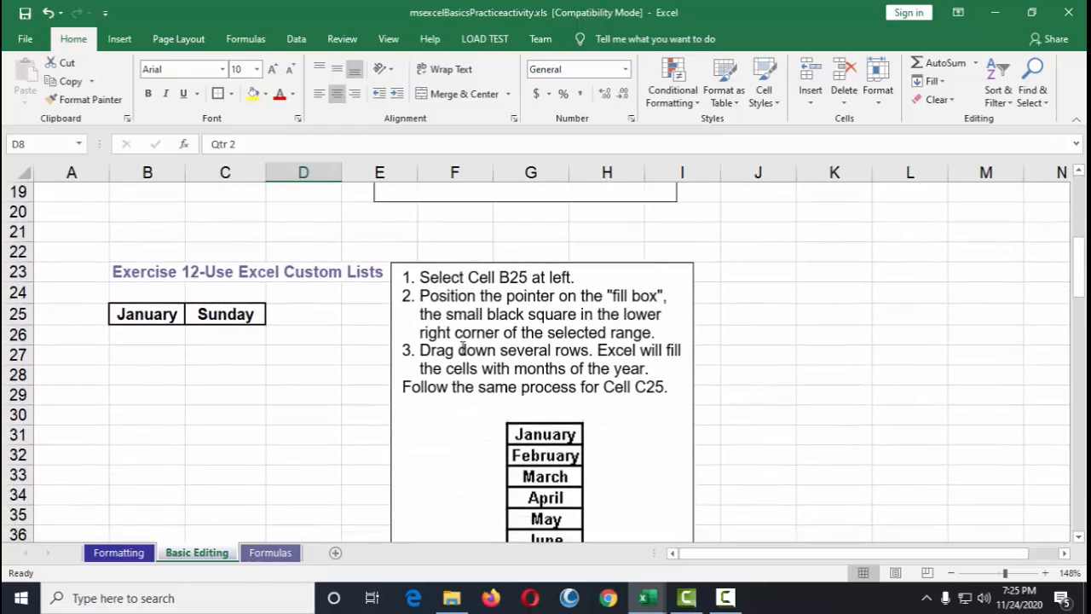
scroll(461, 348, "down", 1)
left_click(140, 253)
left_click(219, 254)
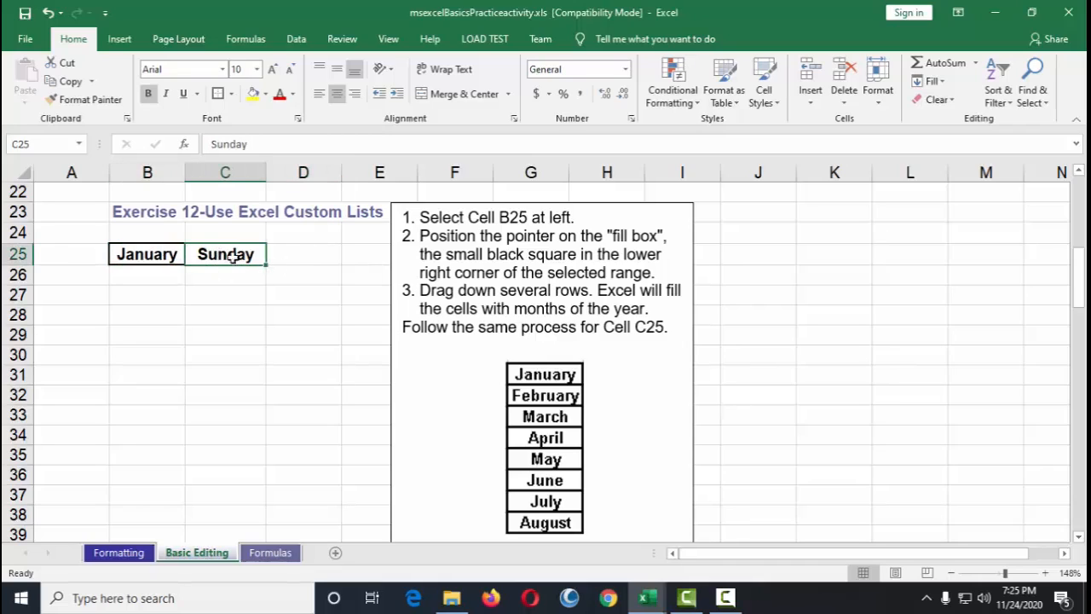
left_click(158, 259)
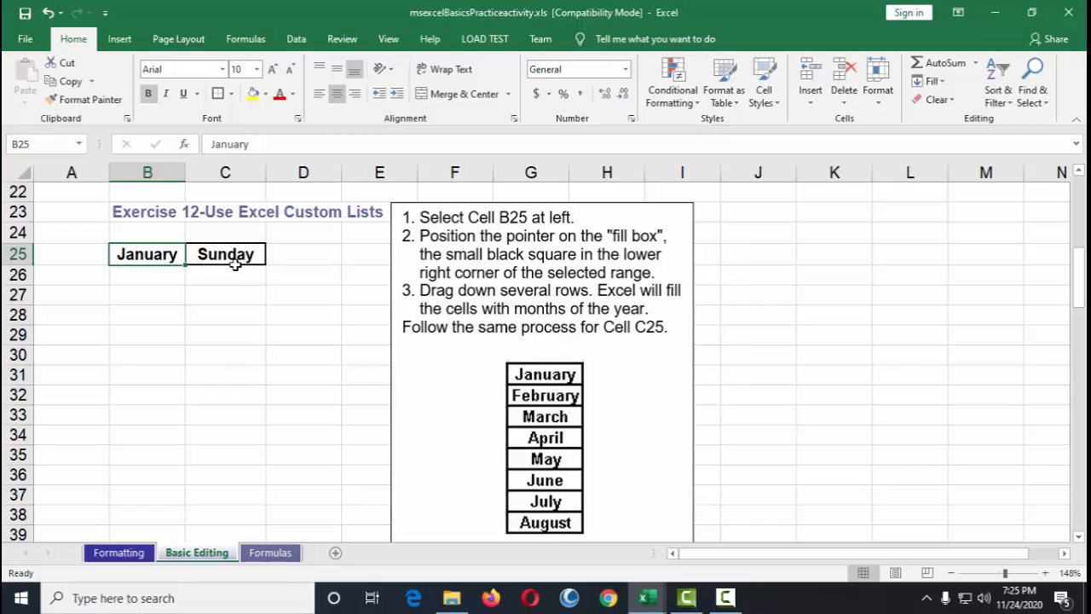
left_click_drag(186, 264, 171, 494)
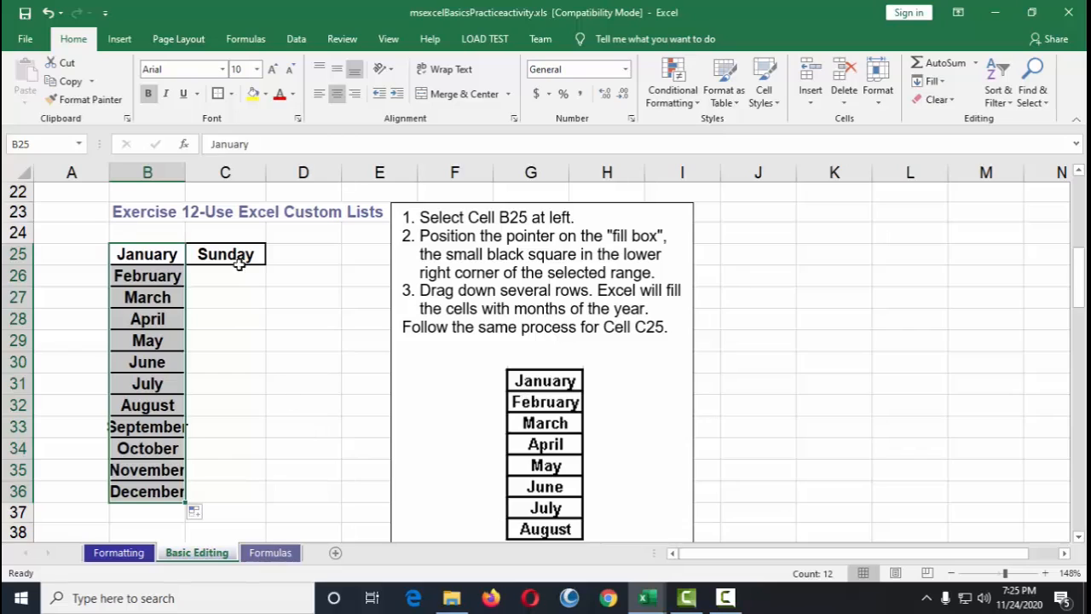
Step: Fill the weekday list from Sunday in C25 down to C36 for Exercise 12
left_click(239, 263)
left_click_drag(265, 264, 278, 502)
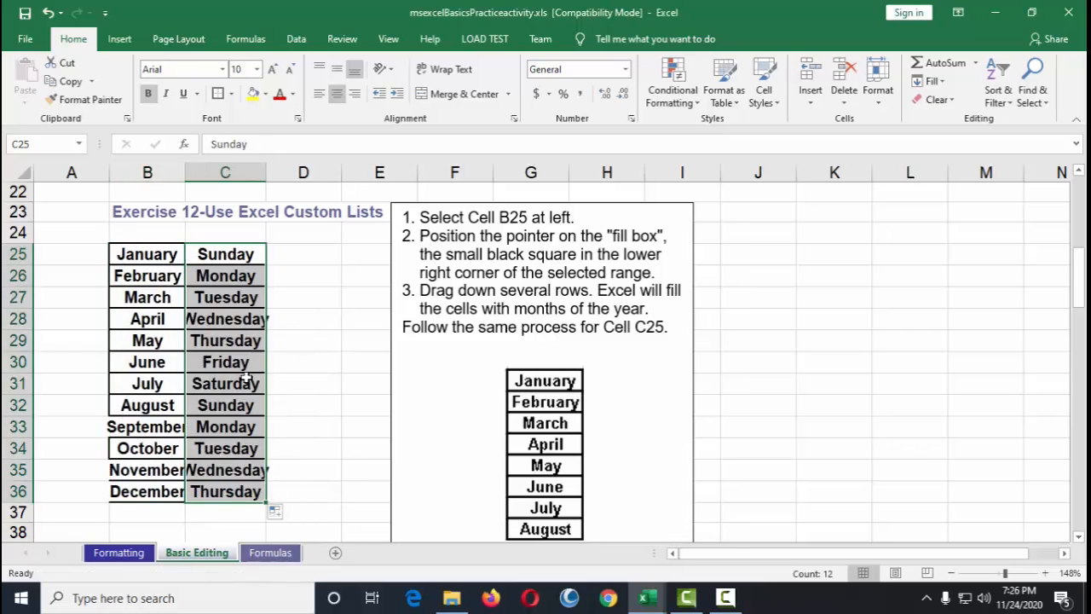
Step: Check the filled weekday cells from C32 down to C35
left_click(249, 406)
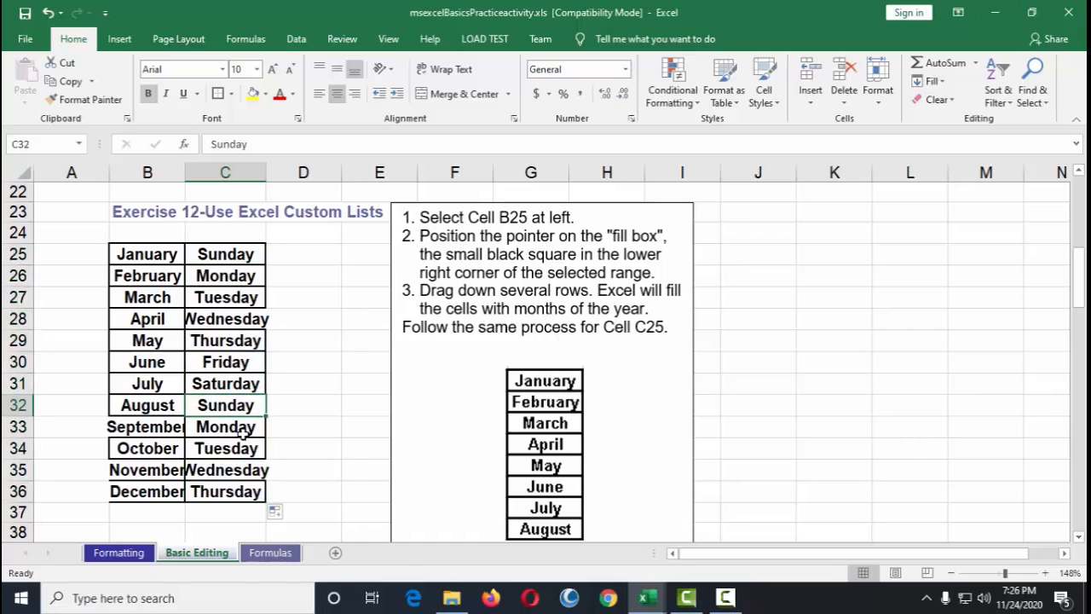
left_click(243, 434)
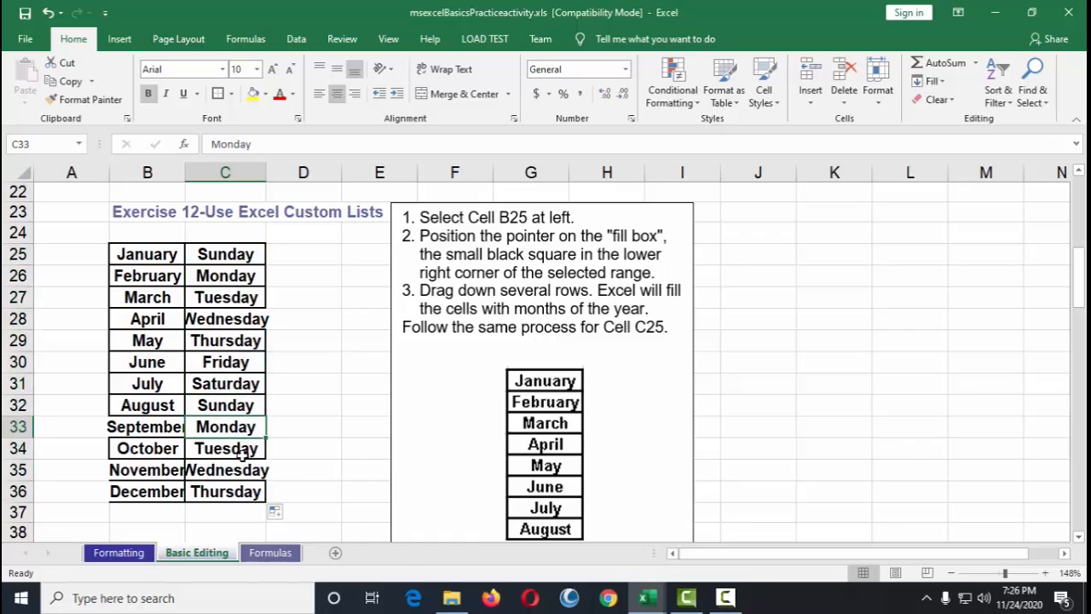
left_click(243, 453)
left_click(242, 470)
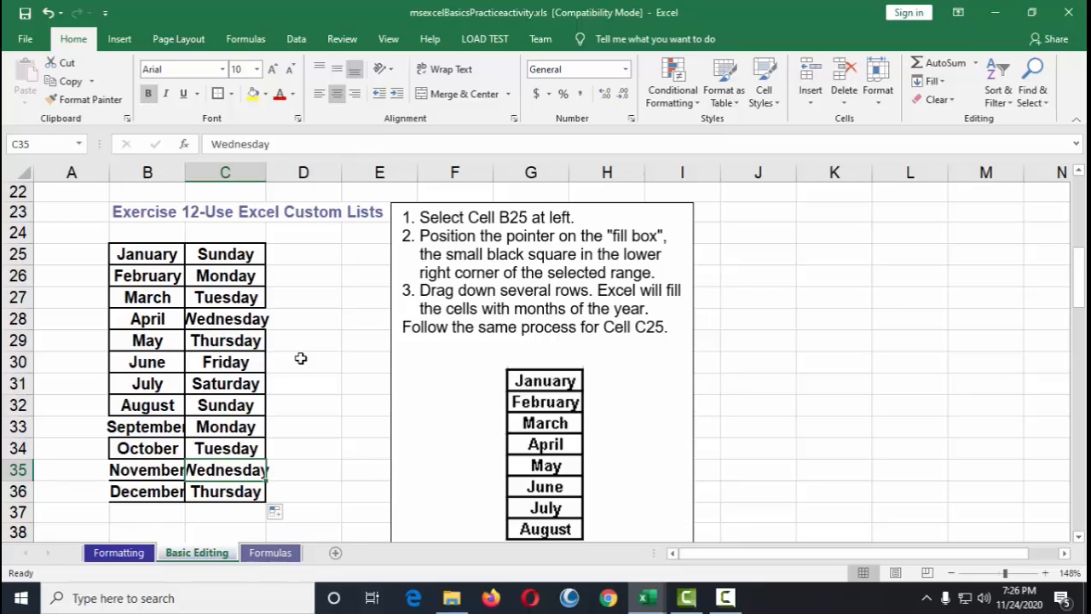
scroll(306, 348, "down", 3)
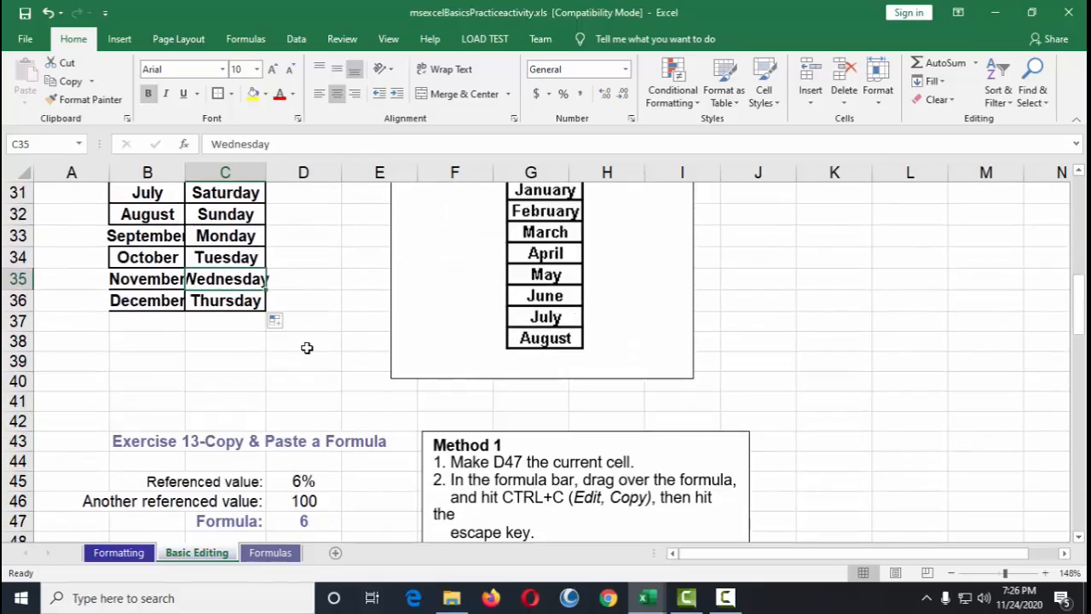
scroll(310, 344, "up", 2)
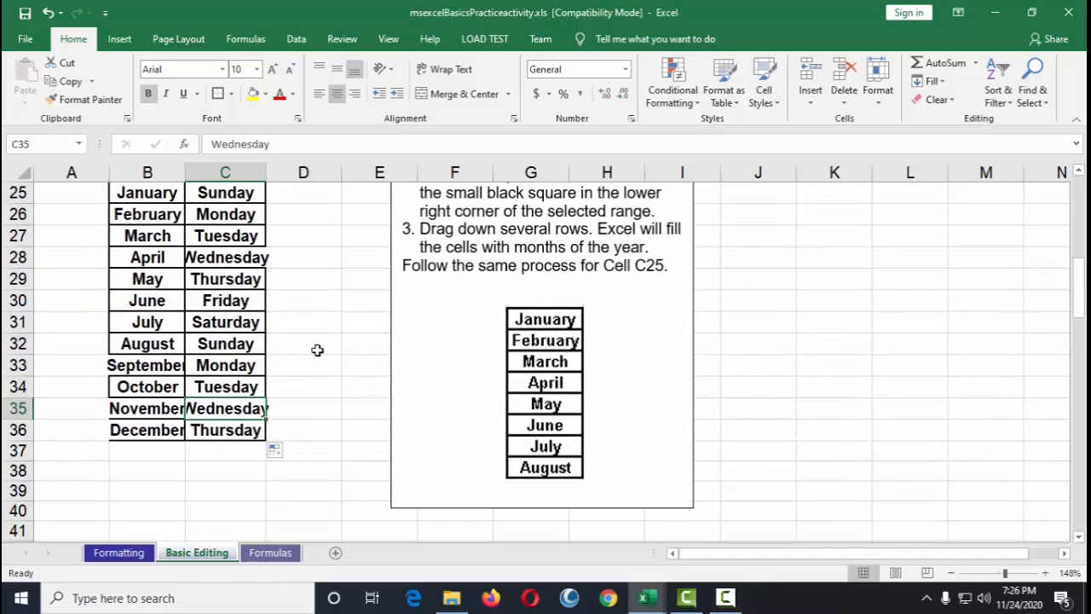
scroll(318, 349, "up", 2)
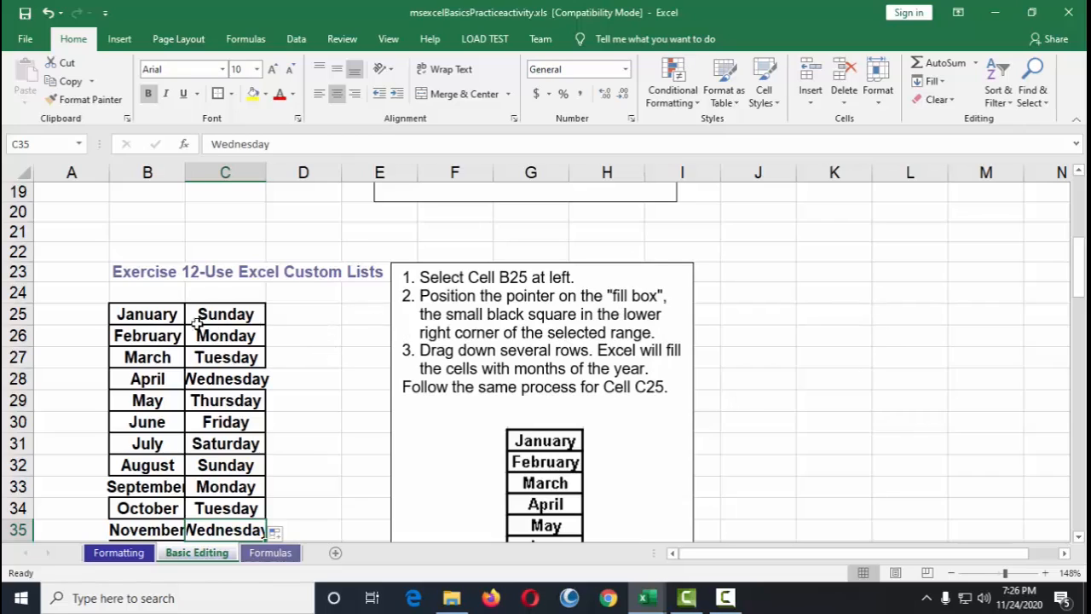
Step: Paste copies of January from B25 into D25 down to D29
left_click(151, 315)
key("ctrl+c")
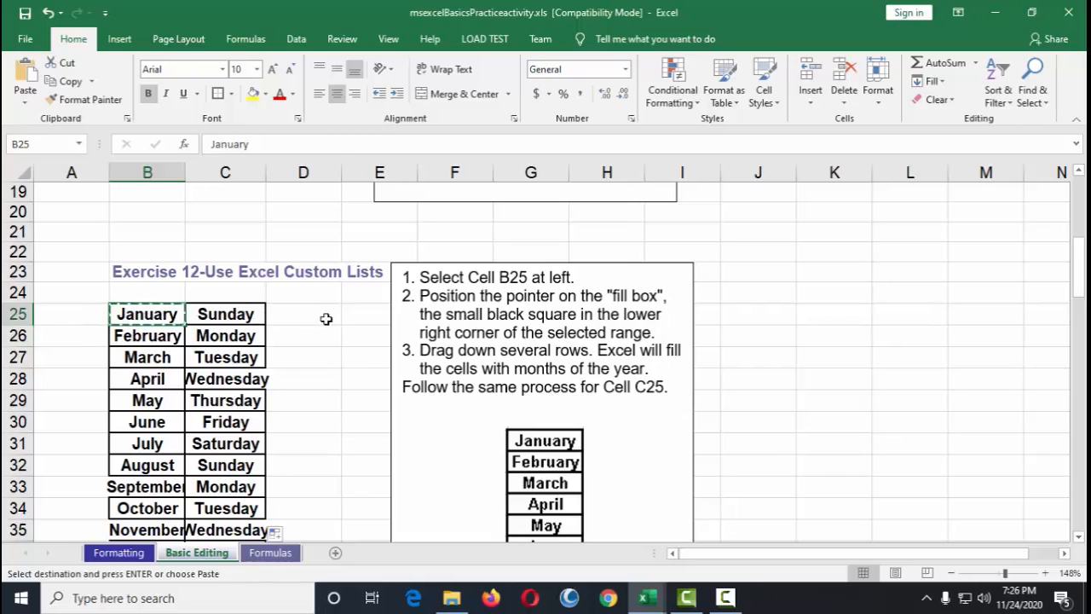
left_click(327, 316)
key("ctrl+v")
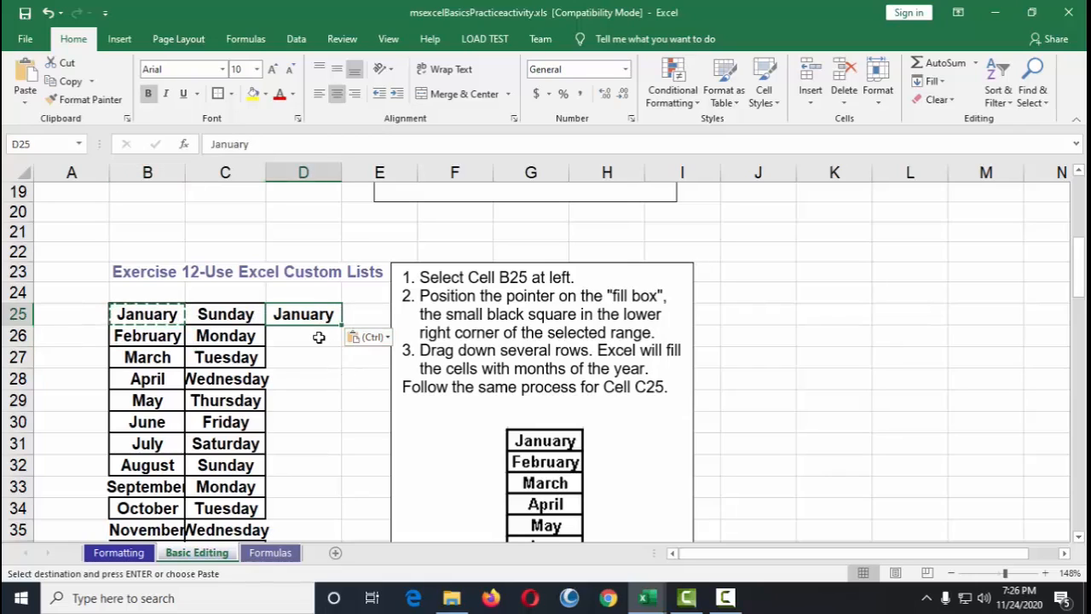
key("ctrl+c")
left_click(321, 337)
key("ctrl+v")
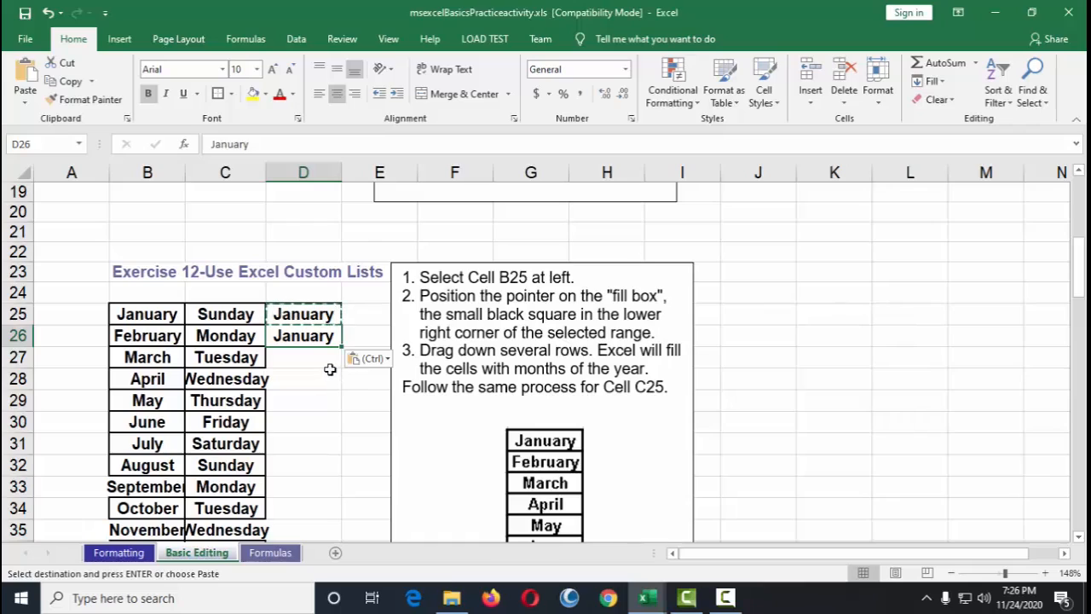
left_click(333, 375)
left_click(319, 360)
key("ctrl+v")
left_click(313, 379)
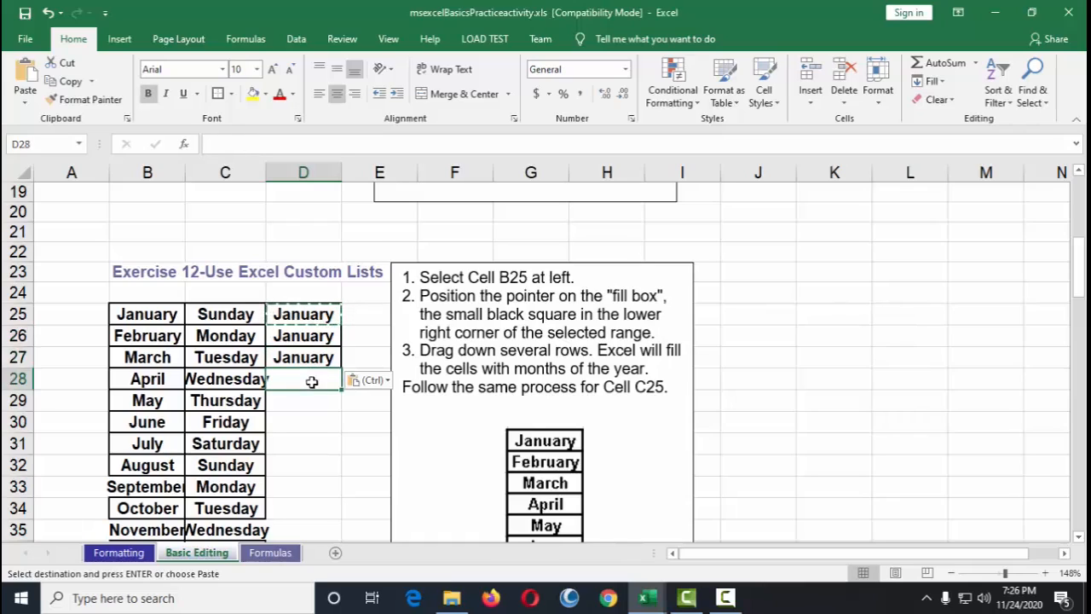
key("ctrl+v")
left_click(315, 394)
key("ctrl+v")
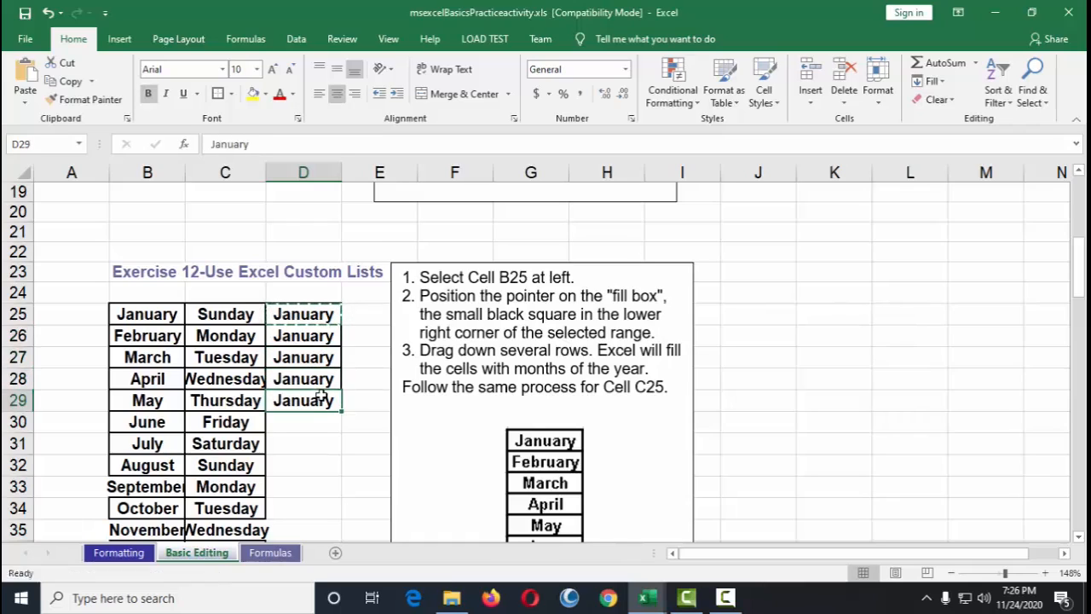
Step: Undo the pasted January copies in column D
key("ctrl+z")
key("ctrl+z")
key("ctrl+z")
key("ctrl+z")
key("ctrl+z")
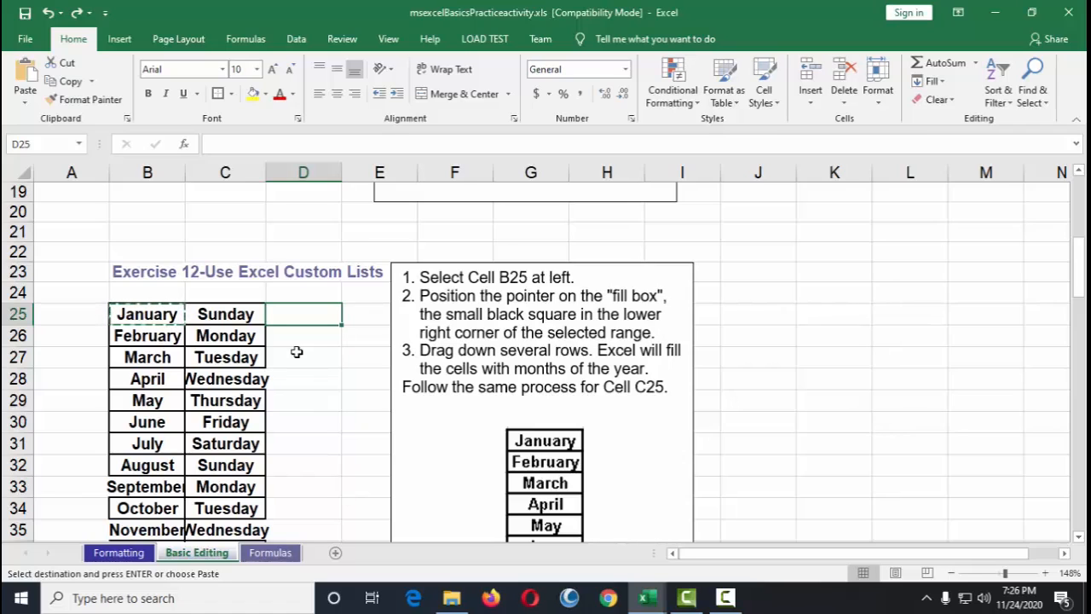
Step: Copy the formula text =D45*D46 from D47 in the formula bar and paste it into B49
scroll(296, 352, "down", 5)
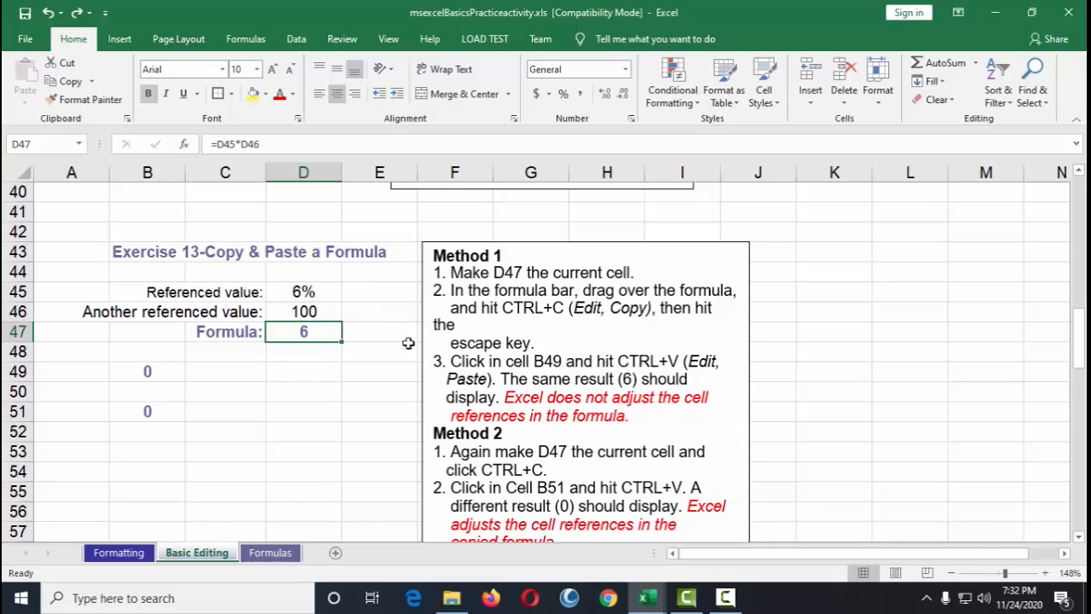
left_click(314, 347)
left_click(307, 332)
left_click(262, 143)
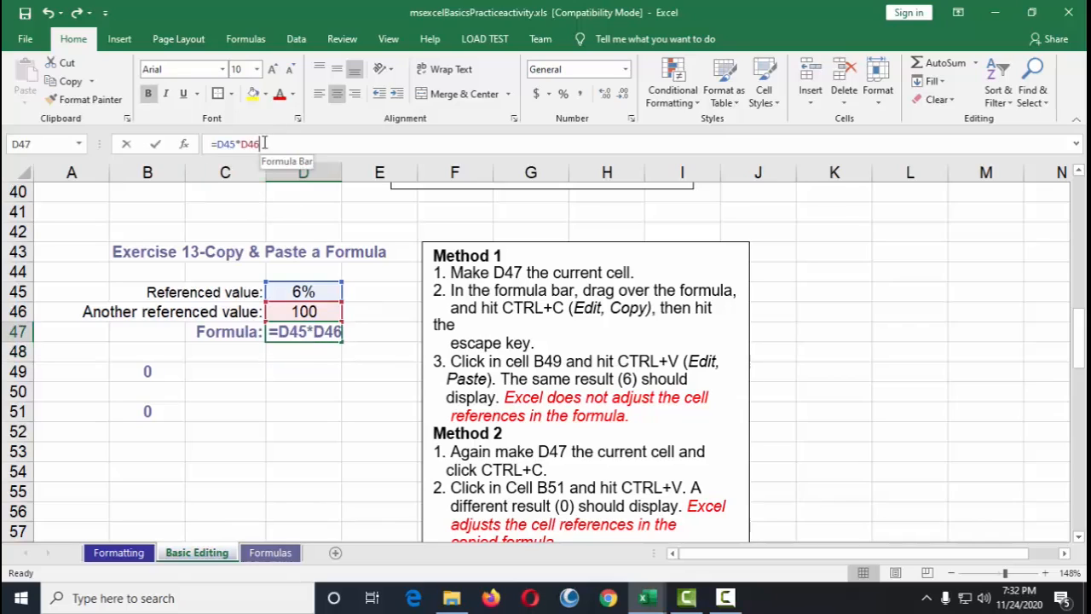
left_click_drag(263, 143, 210, 143)
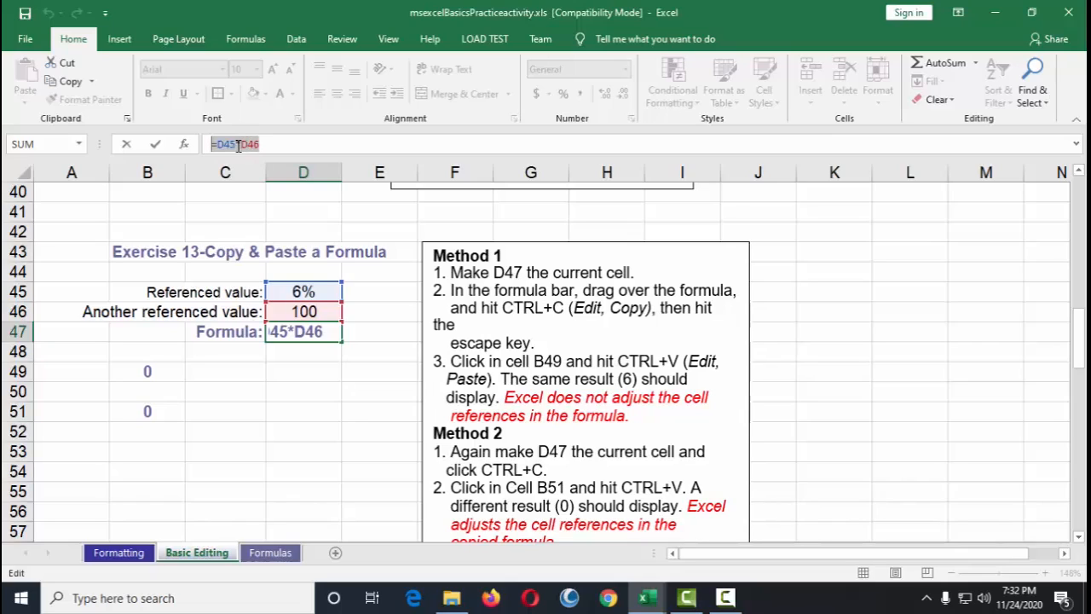
key("ctrl+c")
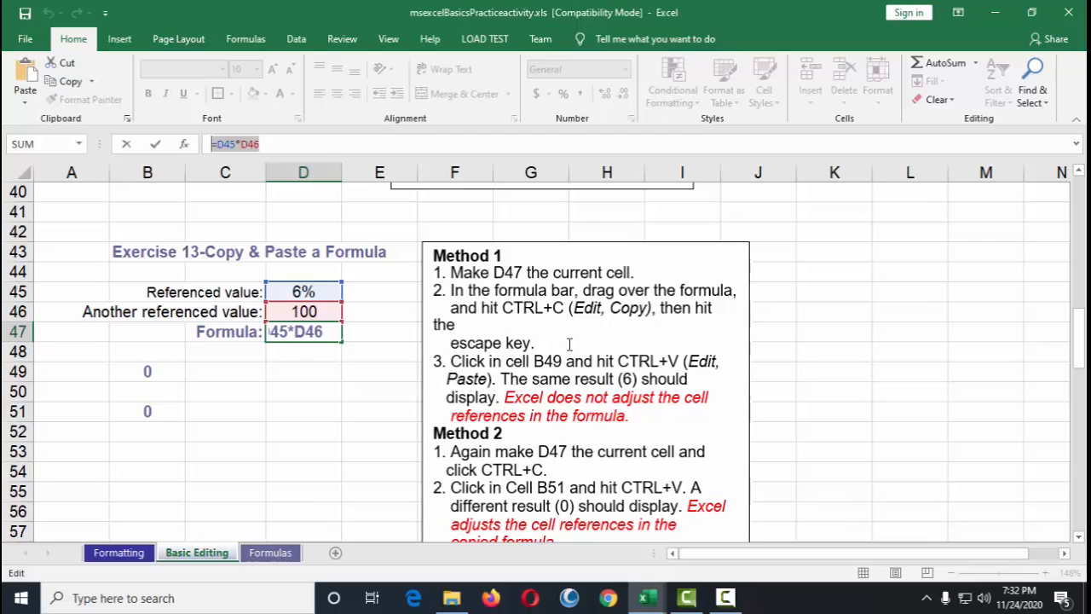
key("Escape")
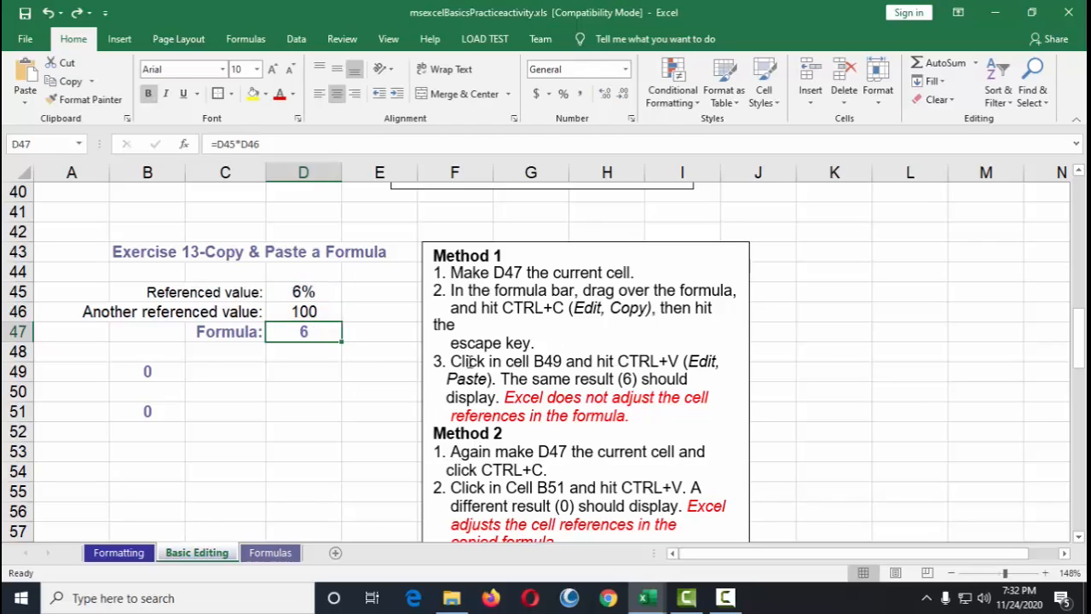
left_click(148, 370)
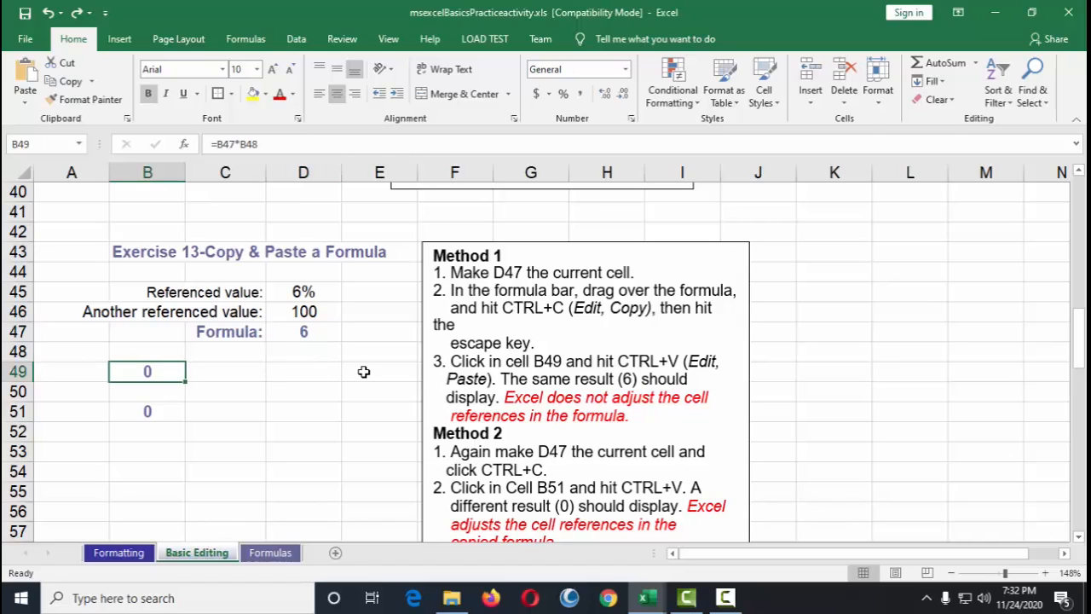
key("ctrl+v")
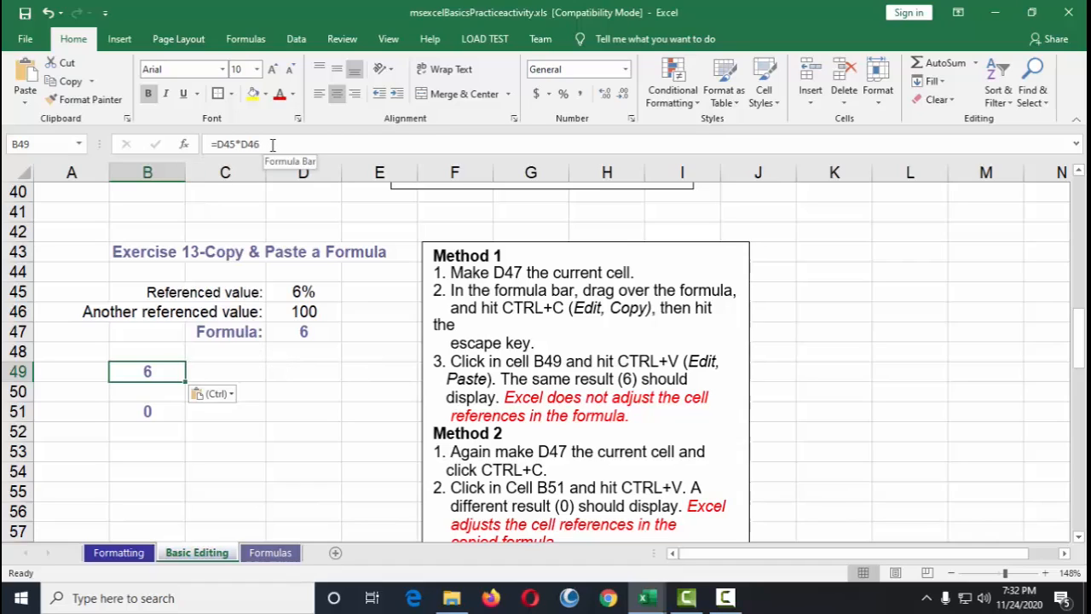
Step: Compare the formula in D47 with the pasted result in B49
left_click(312, 333)
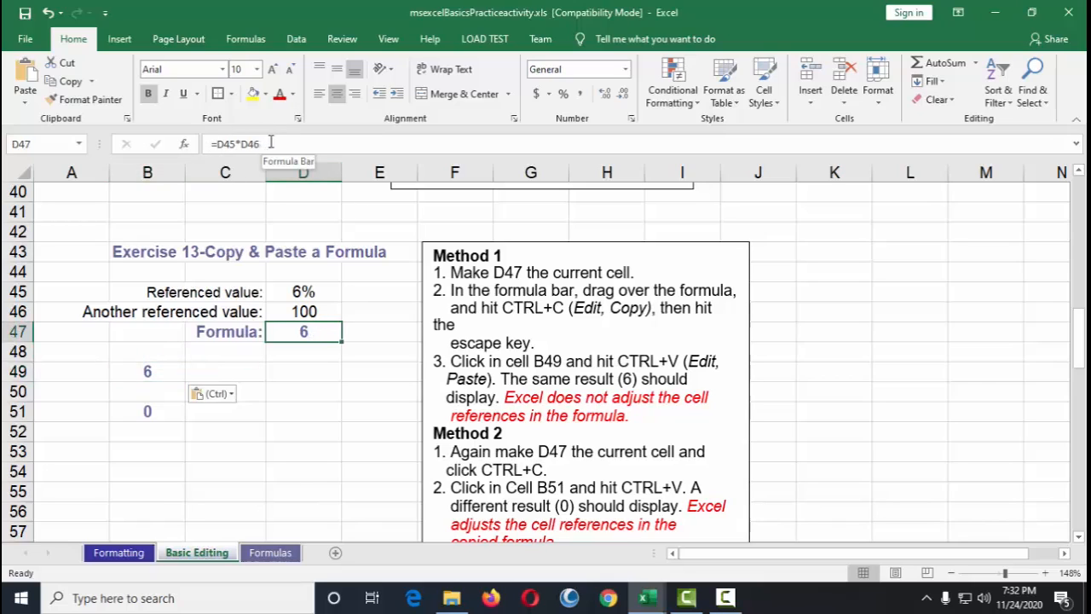
left_click_drag(269, 143, 211, 143)
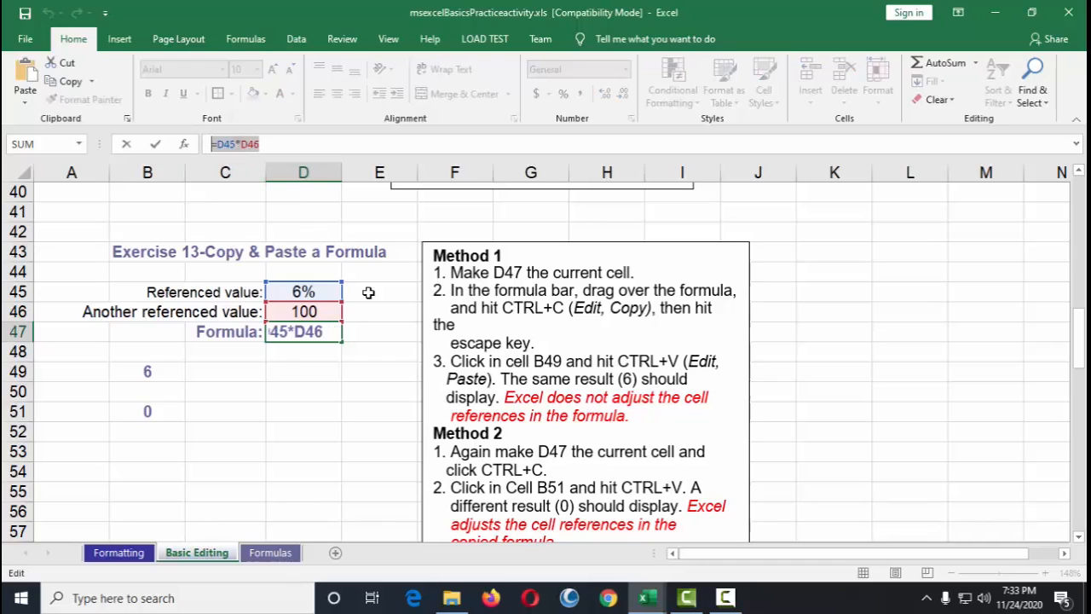
key("Escape")
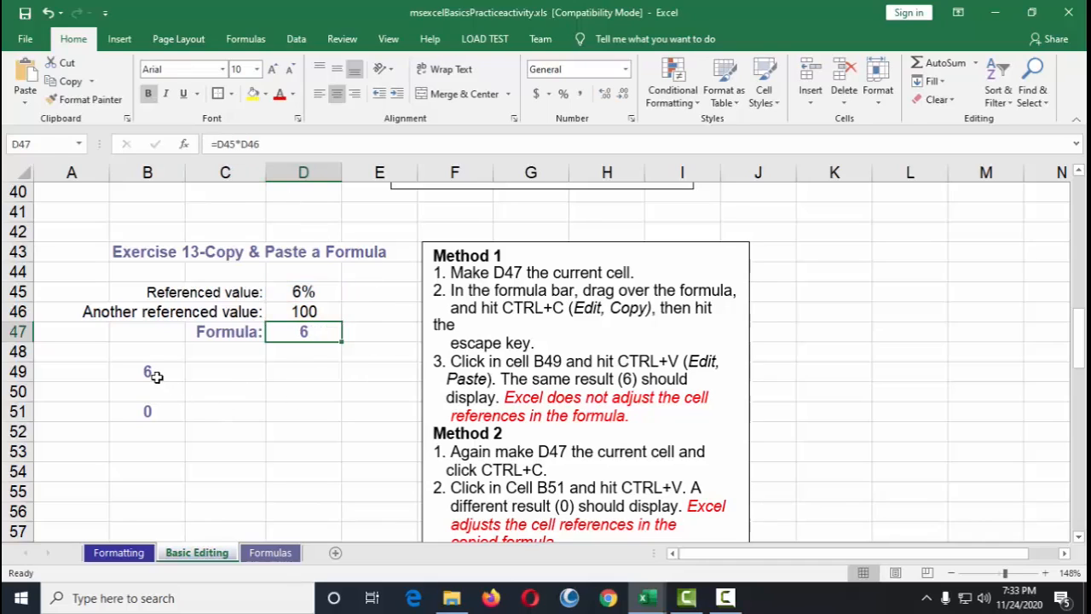
left_click(155, 374)
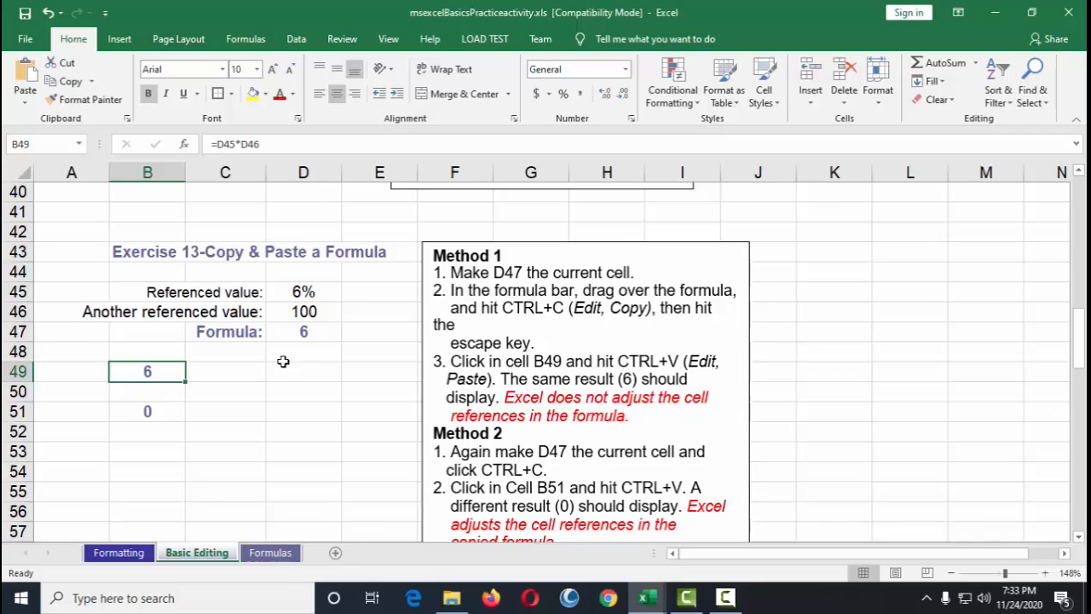
left_click(197, 369)
left_click(163, 371)
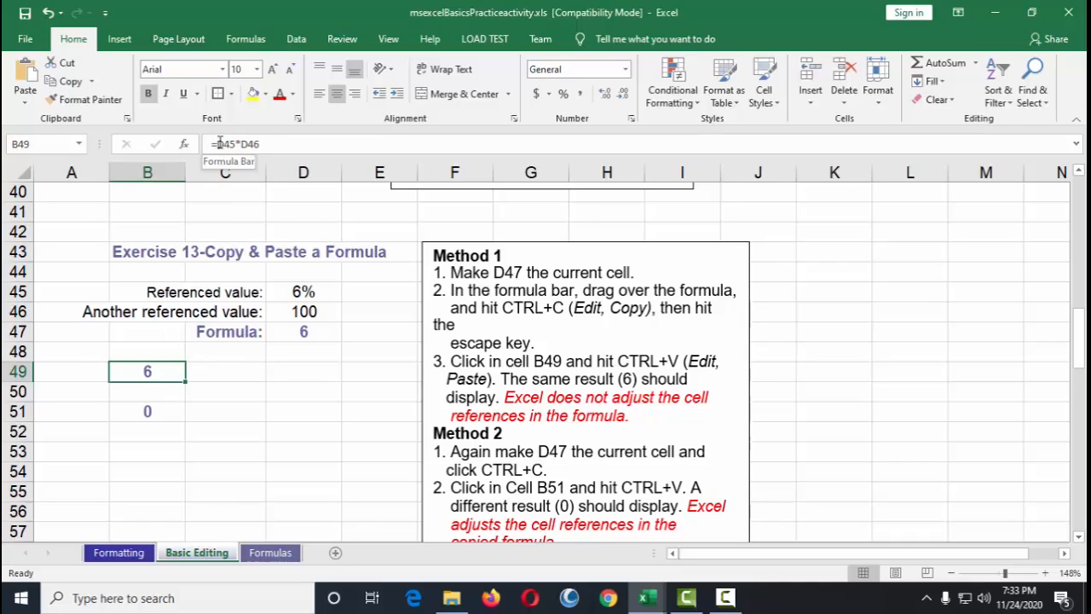
left_click(312, 336)
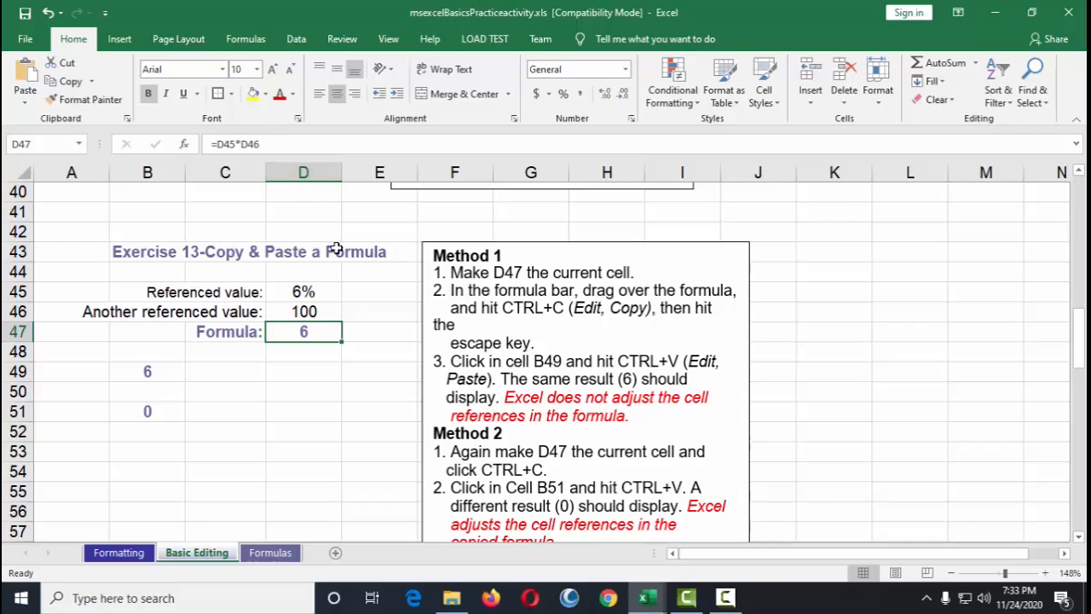
Step: Copy cell D47 and paste it into B51 for Method 2
scroll(531, 428, "down", 1)
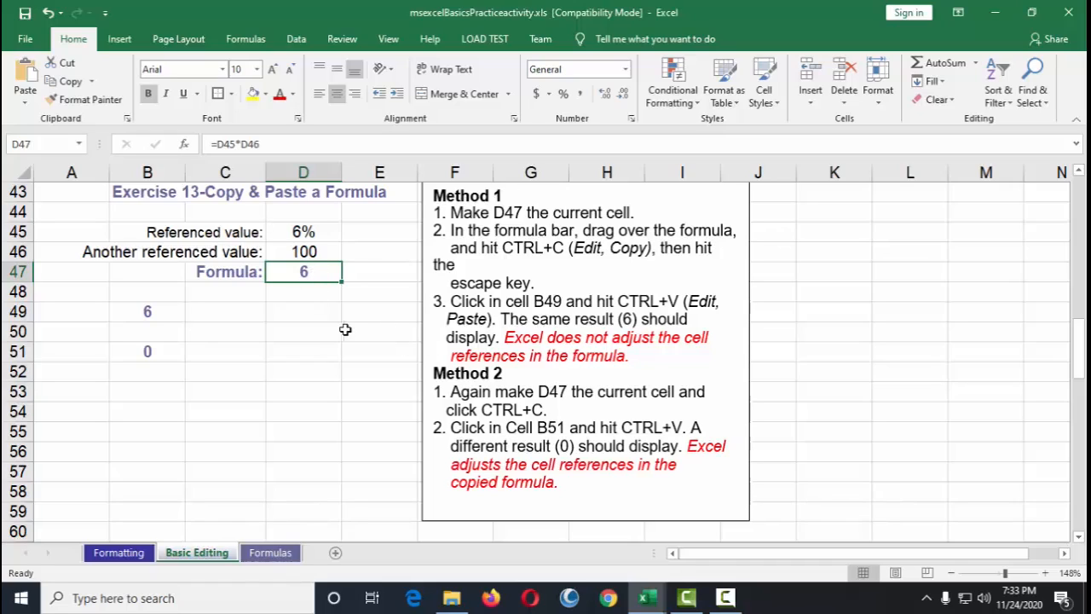
key("ctrl+c")
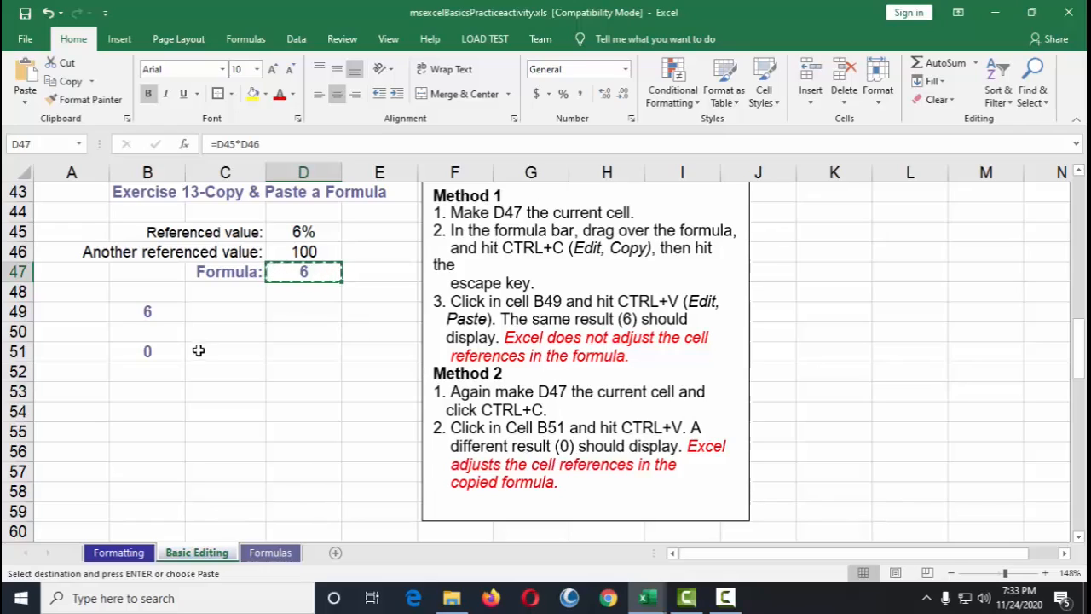
left_click(152, 353)
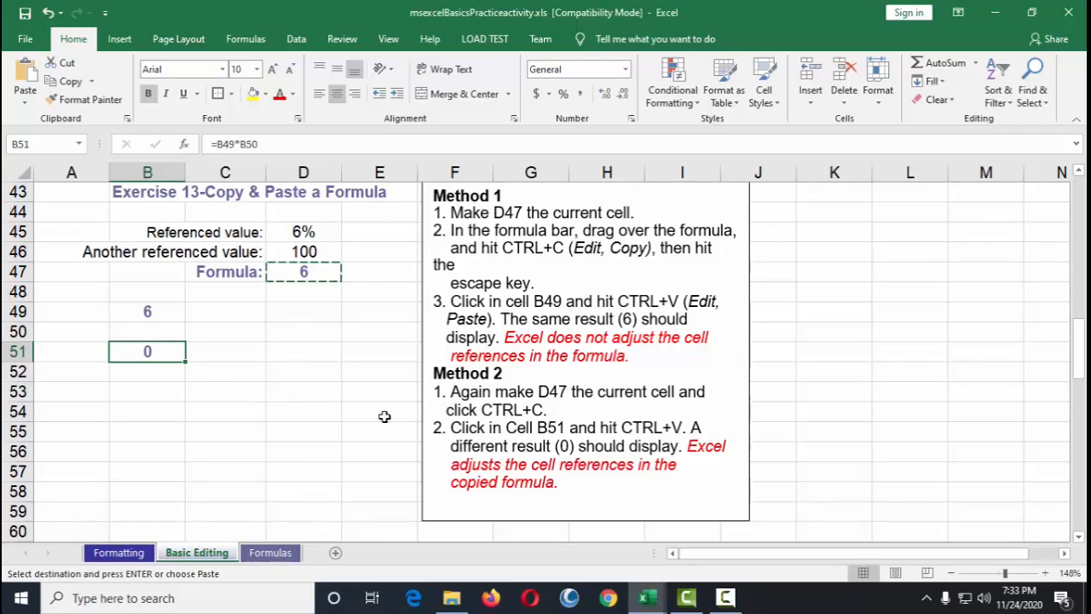
key("ctrl+v")
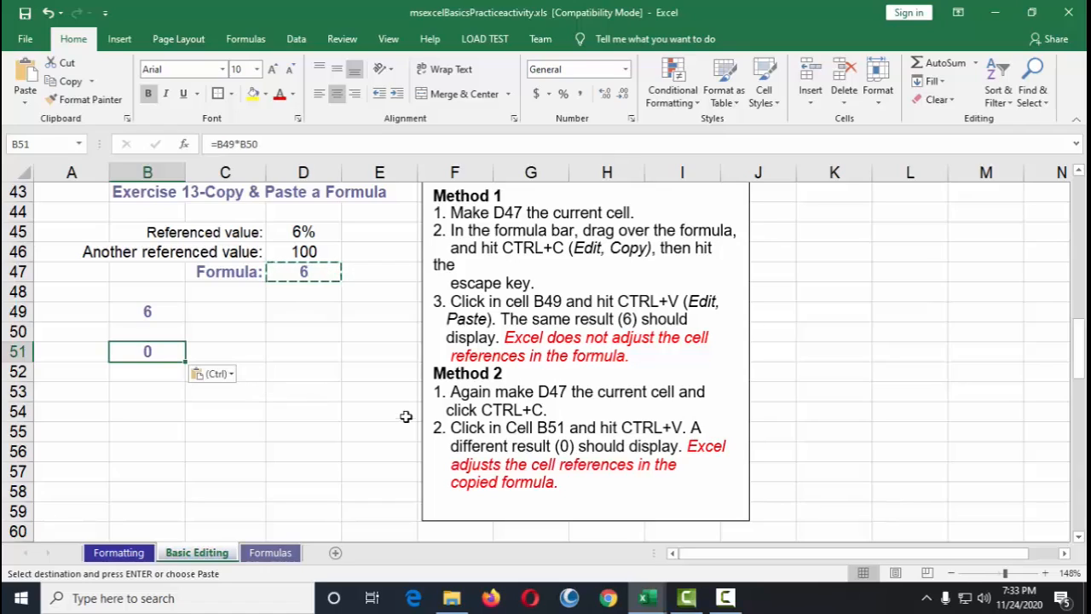
left_click(297, 351)
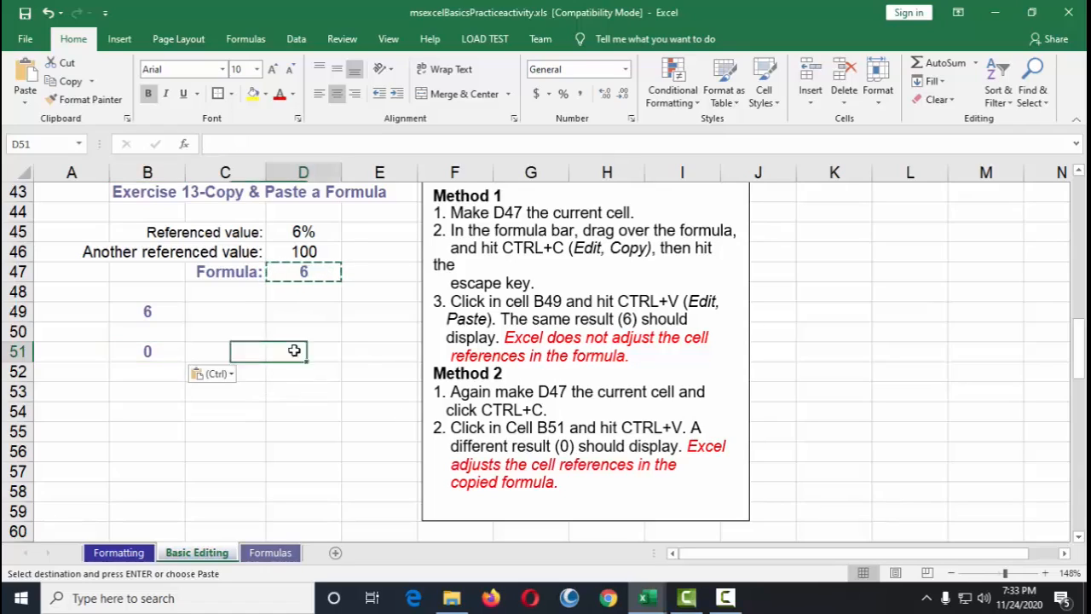
left_click(145, 350)
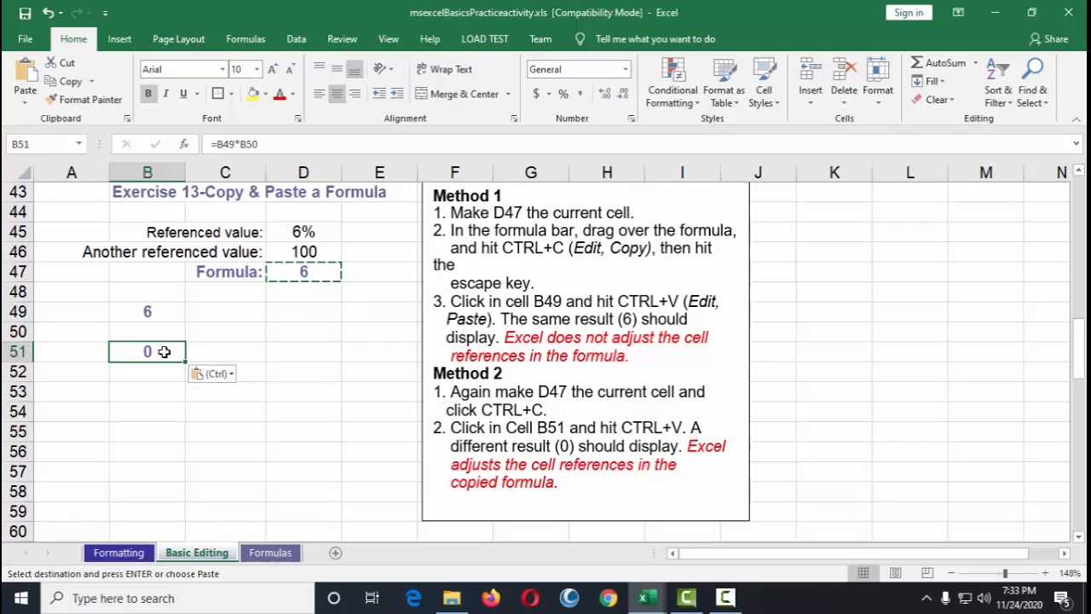
key("Escape")
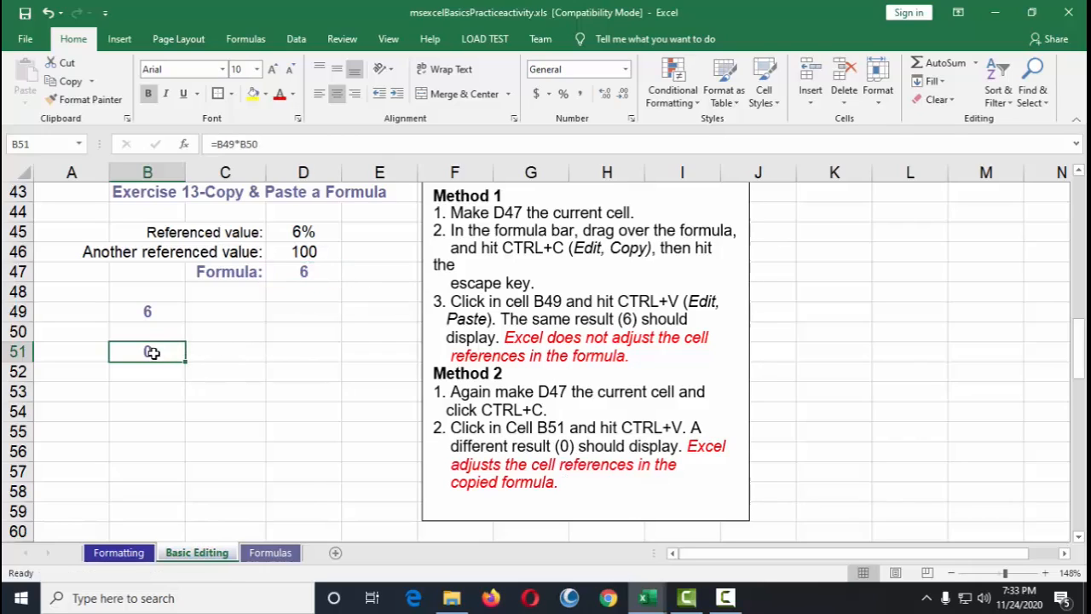
Step: Inspect the adjusted formula in B51
scroll(256, 336, "up", 1)
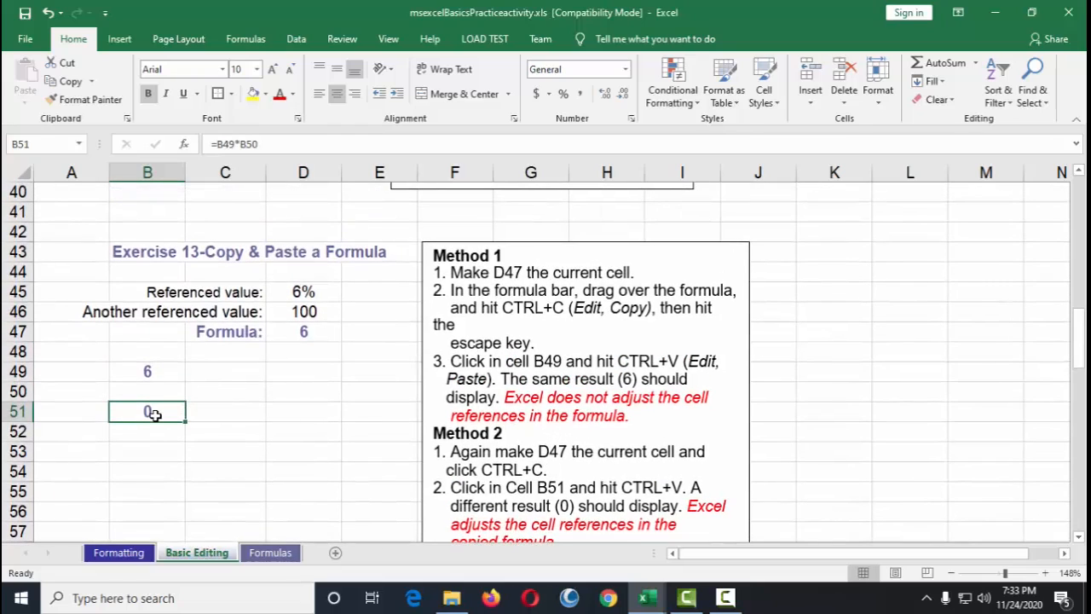
double_click(161, 413)
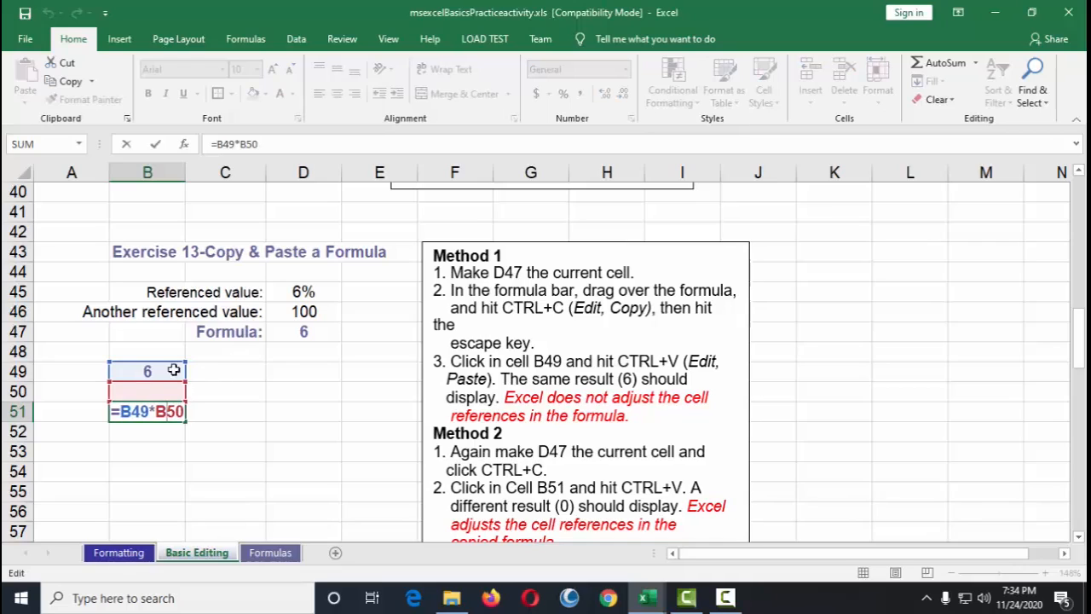
key("Escape")
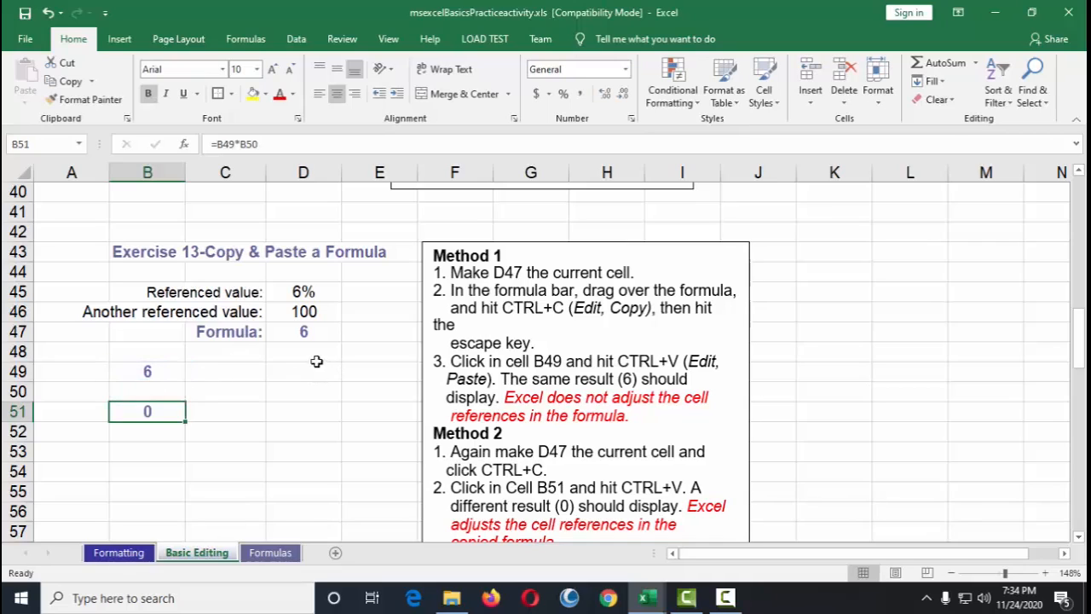
Step: Copy the formula text from D47's formula bar again and leave edit mode without pasting it
left_click(309, 333)
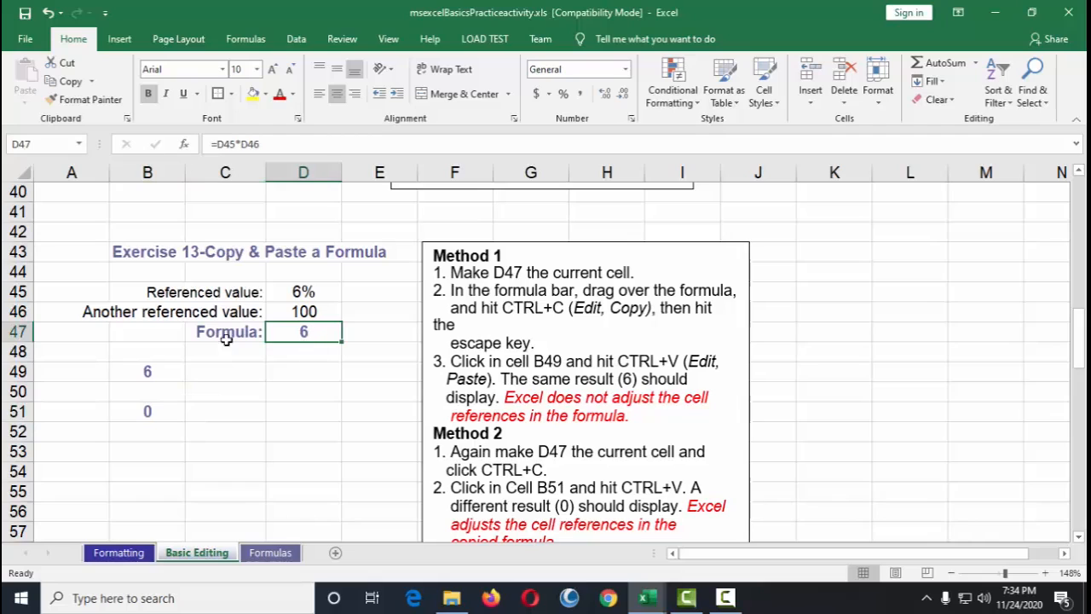
left_click_drag(275, 145, 215, 144)
key("ctrl+c")
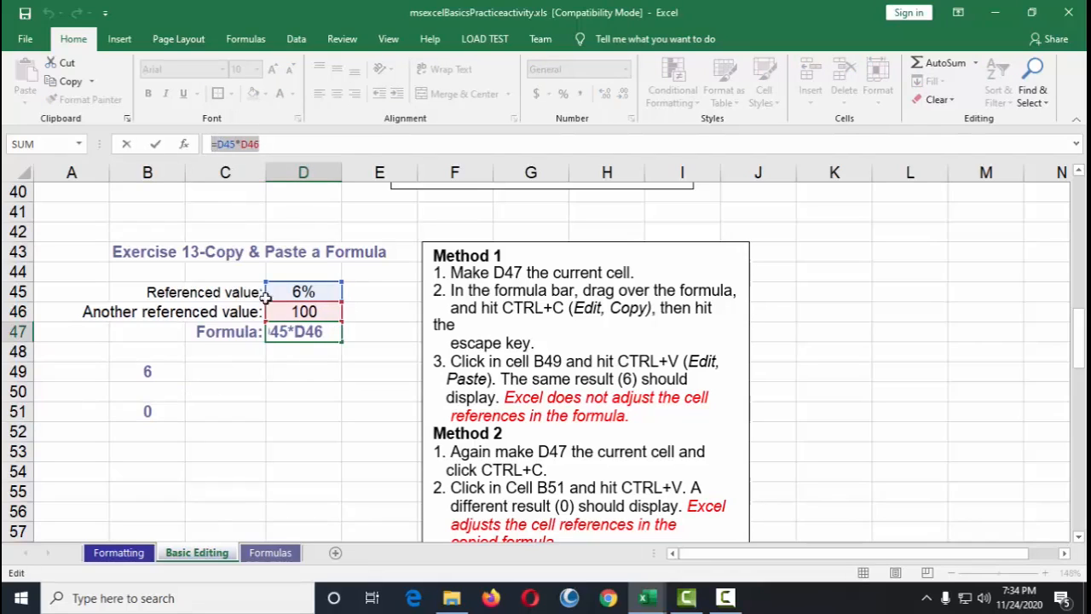
key("Escape")
left_click(300, 367)
left_click(311, 334)
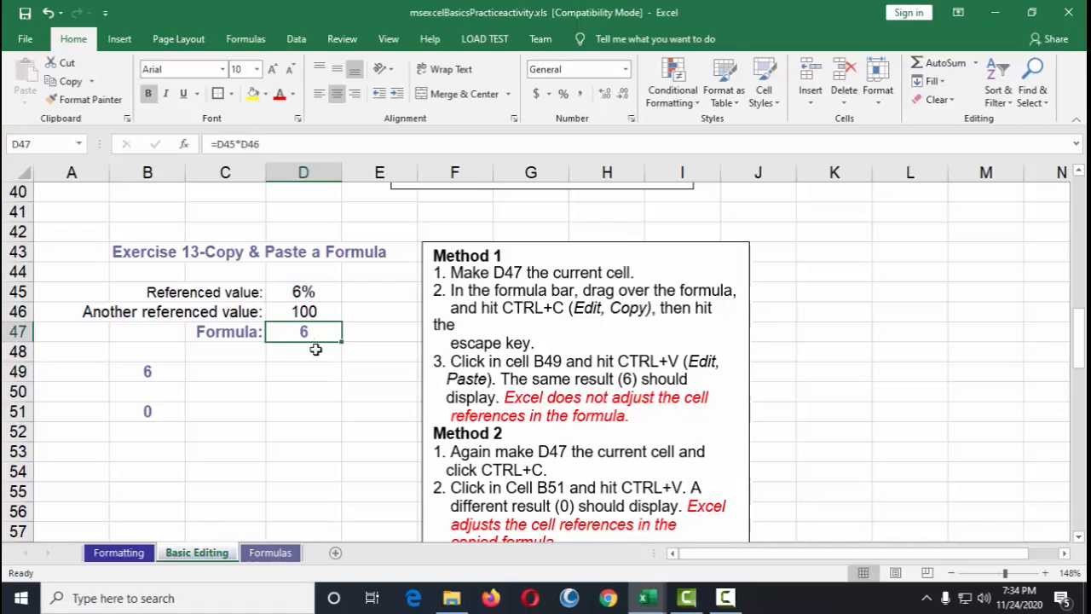
left_click(149, 411)
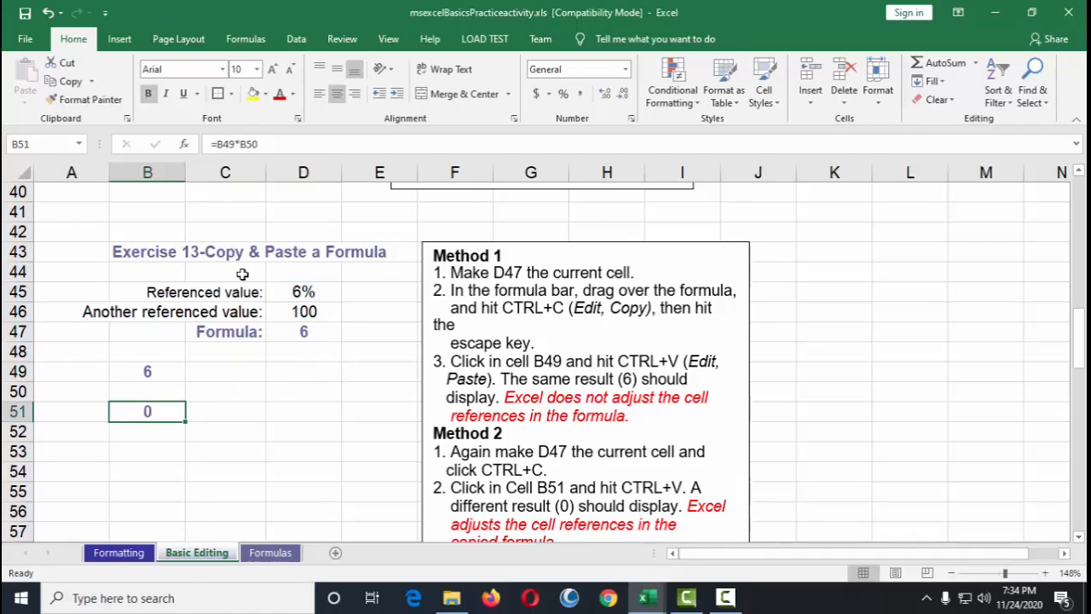
Step: Open D47 and B51 for editing to compare their cell references, leaving each without changes
left_click(314, 332)
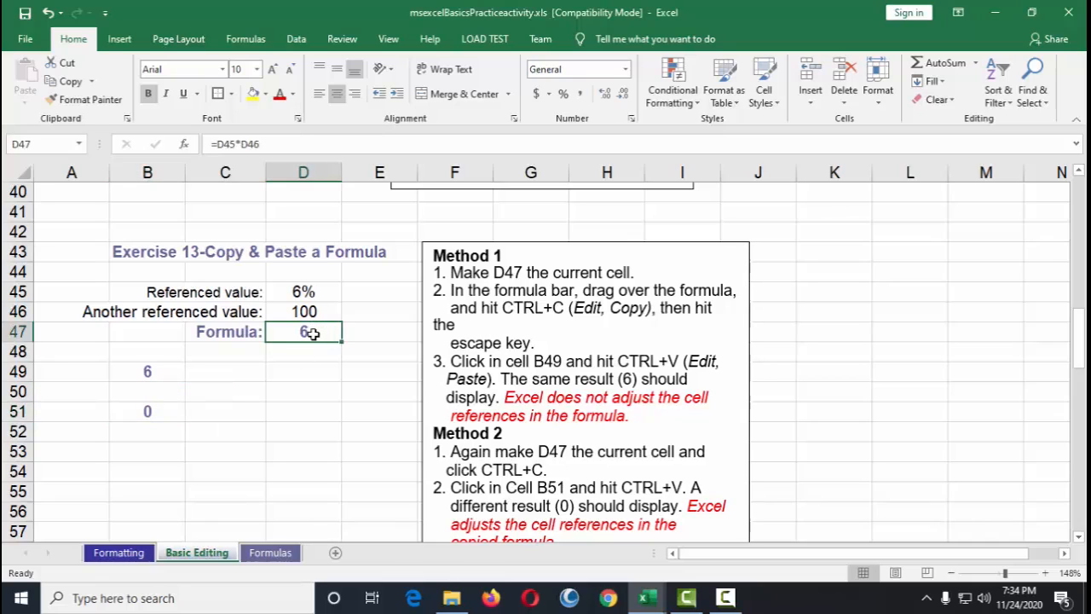
double_click(315, 334)
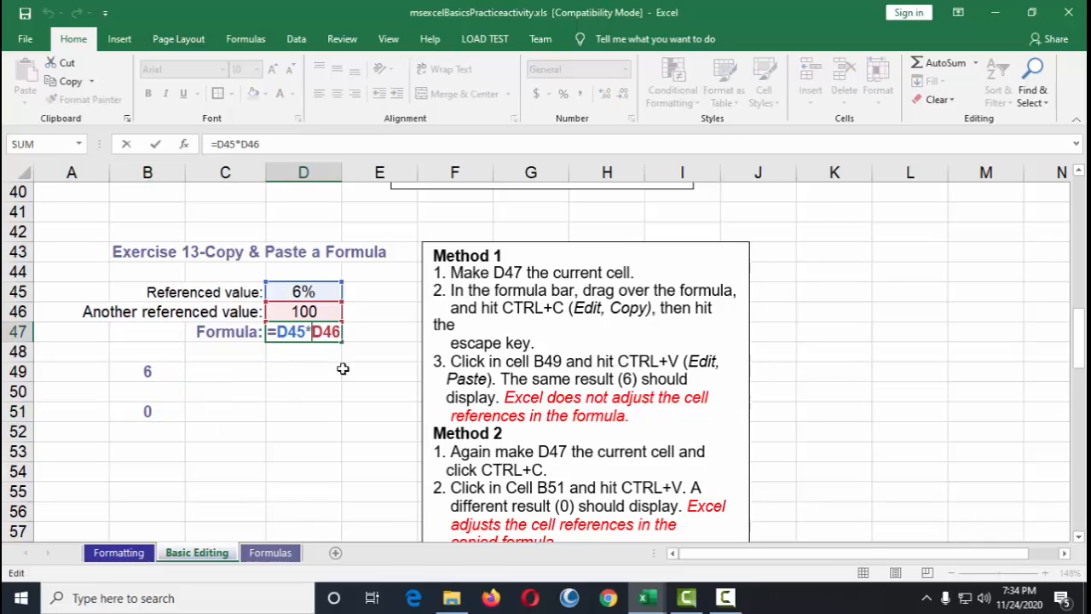
key("Escape")
double_click(314, 332)
key("Escape")
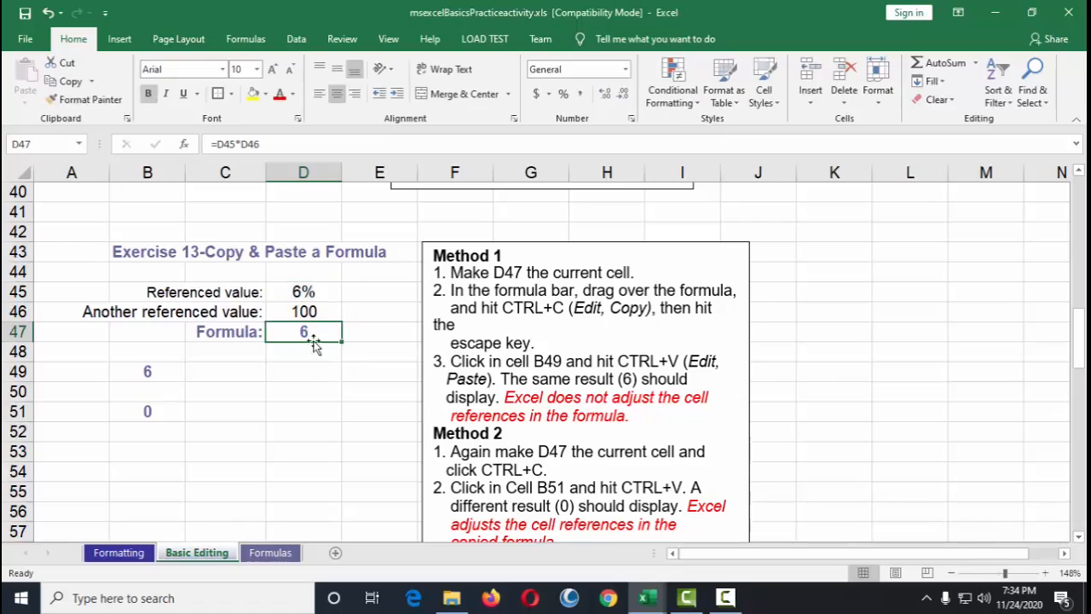
double_click(314, 332)
key("Escape")
double_click(162, 411)
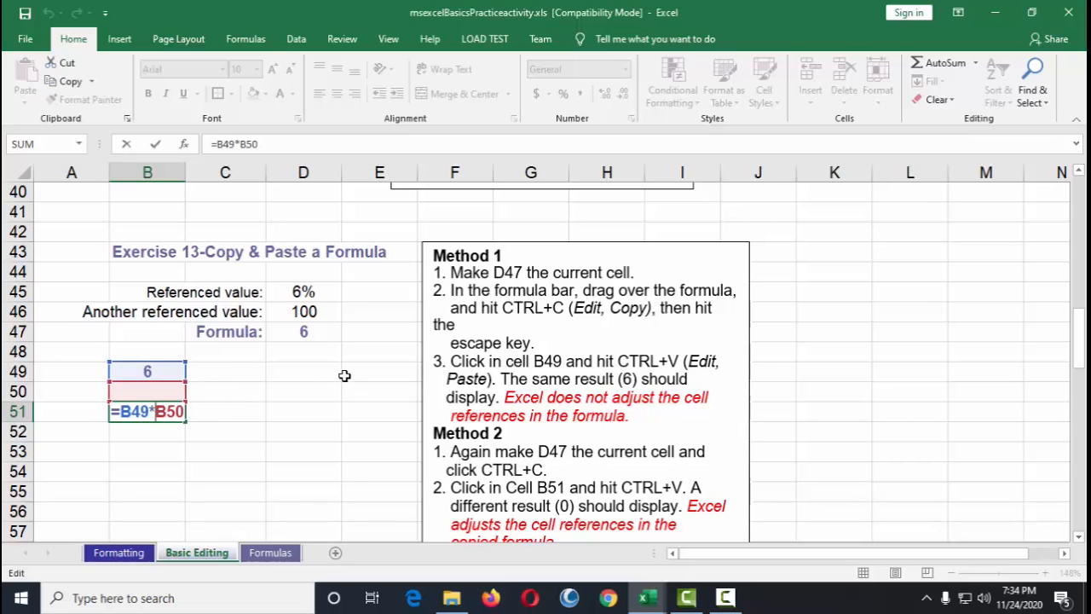
key("Escape")
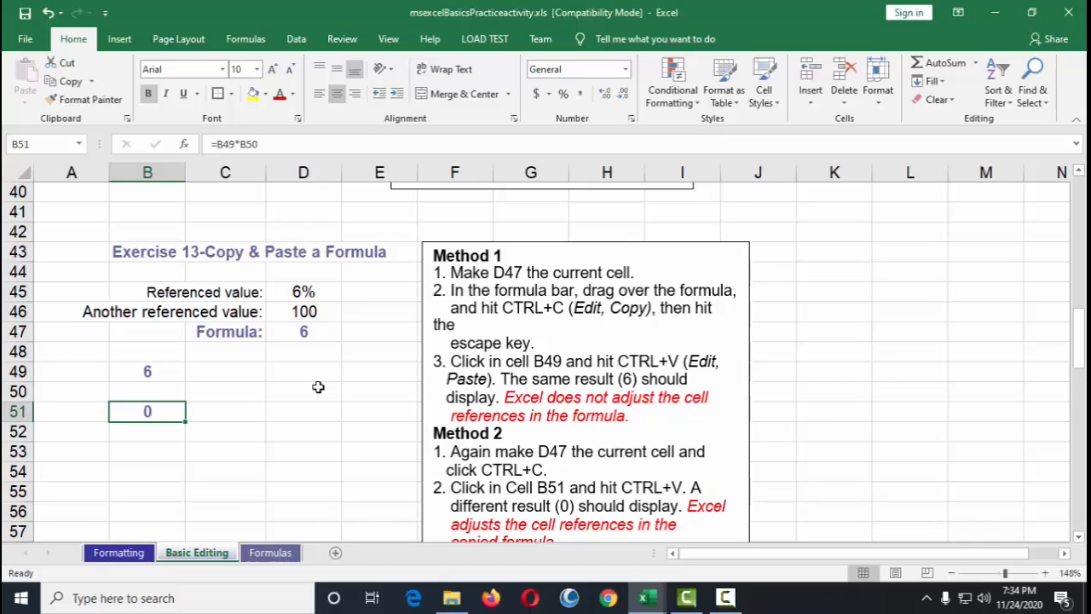
Step: Examine the Exercise 14 instructions for converting formulas to values with Paste Special
scroll(314, 426, "down", 5)
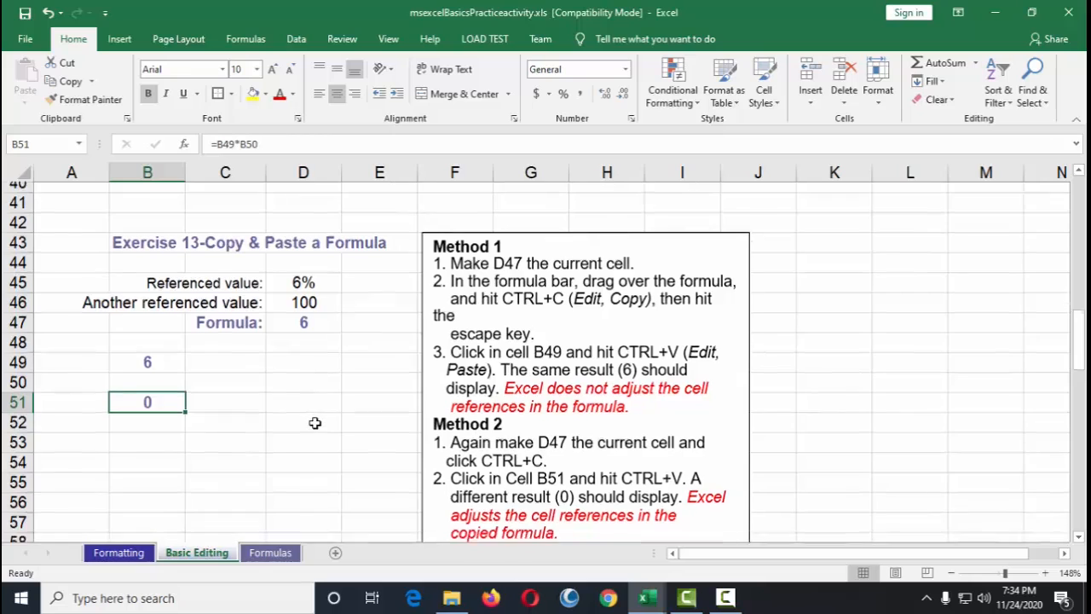
scroll(314, 426, "down", 1)
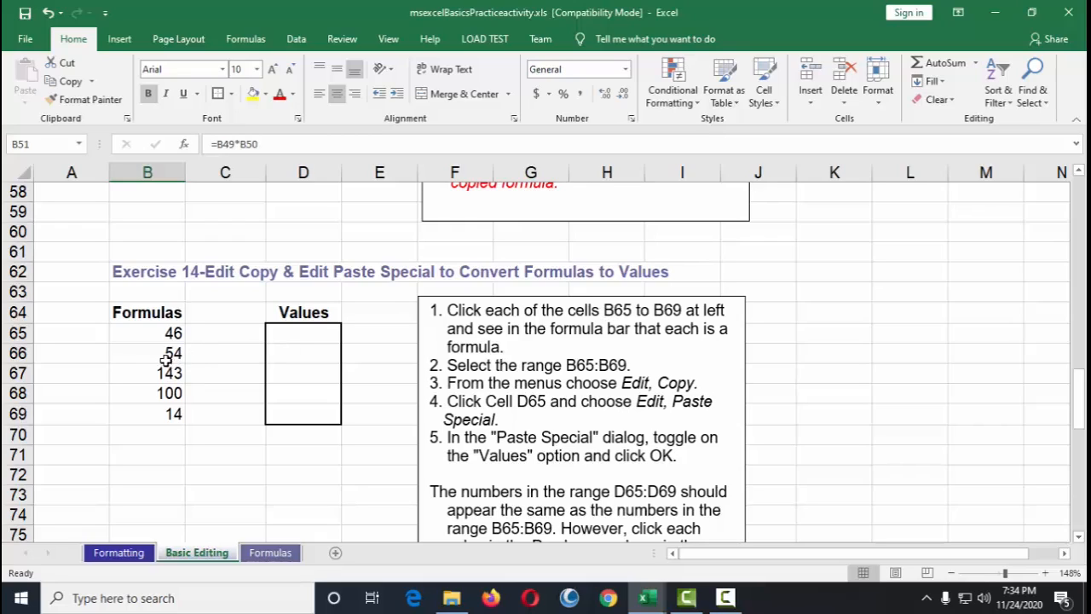
Step: Check each formula in cells B65 through B69 of the Exercise 14 Formulas column
left_click_drag(166, 334, 175, 418)
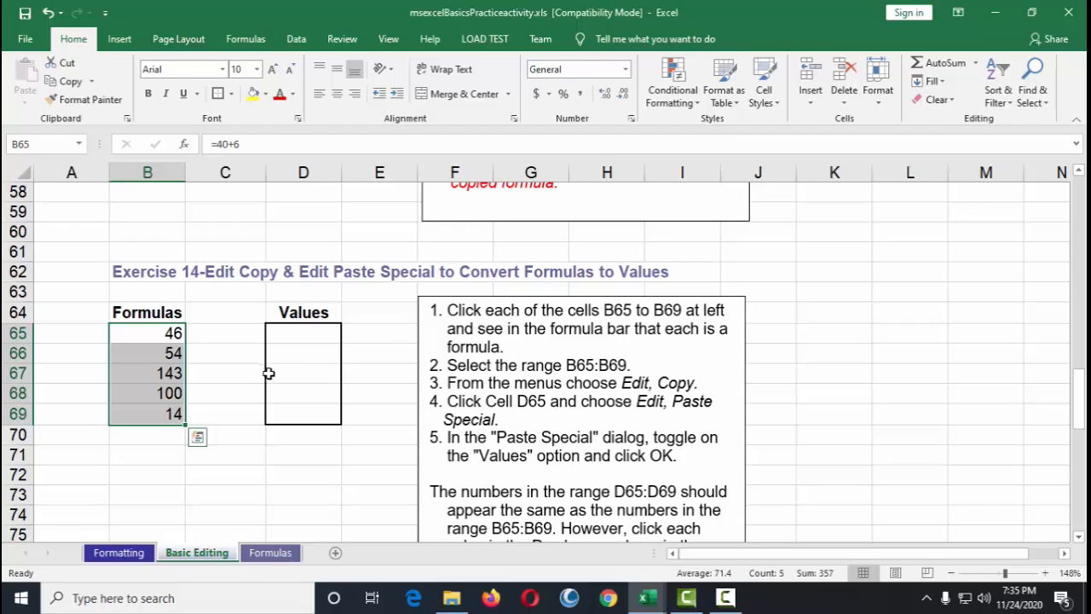
left_click(243, 393)
left_click(170, 333)
left_click(175, 352)
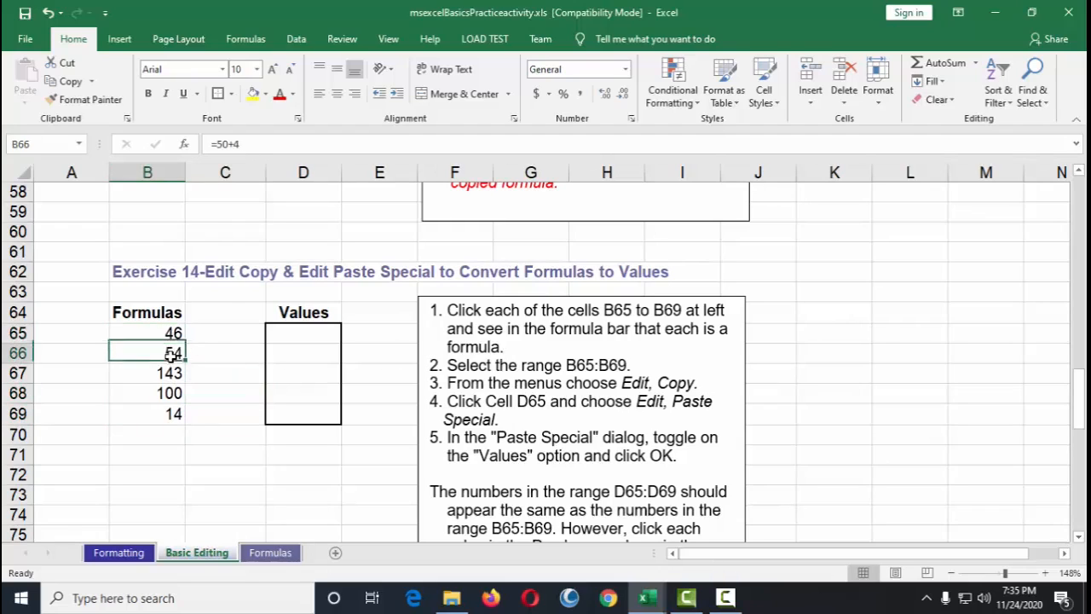
left_click(169, 375)
left_click(162, 394)
left_click(165, 414)
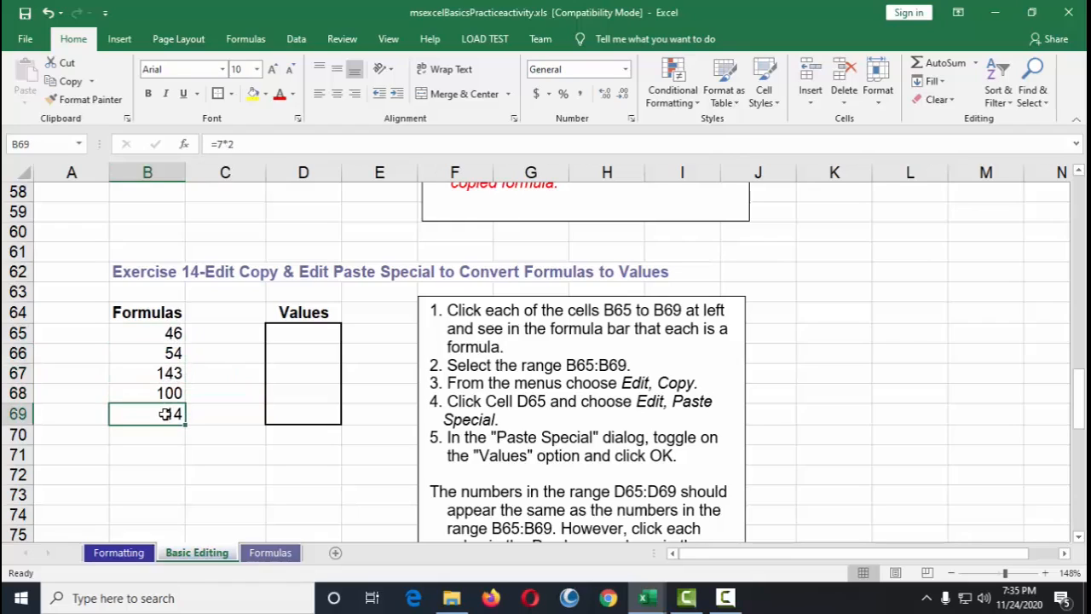
left_click(168, 332)
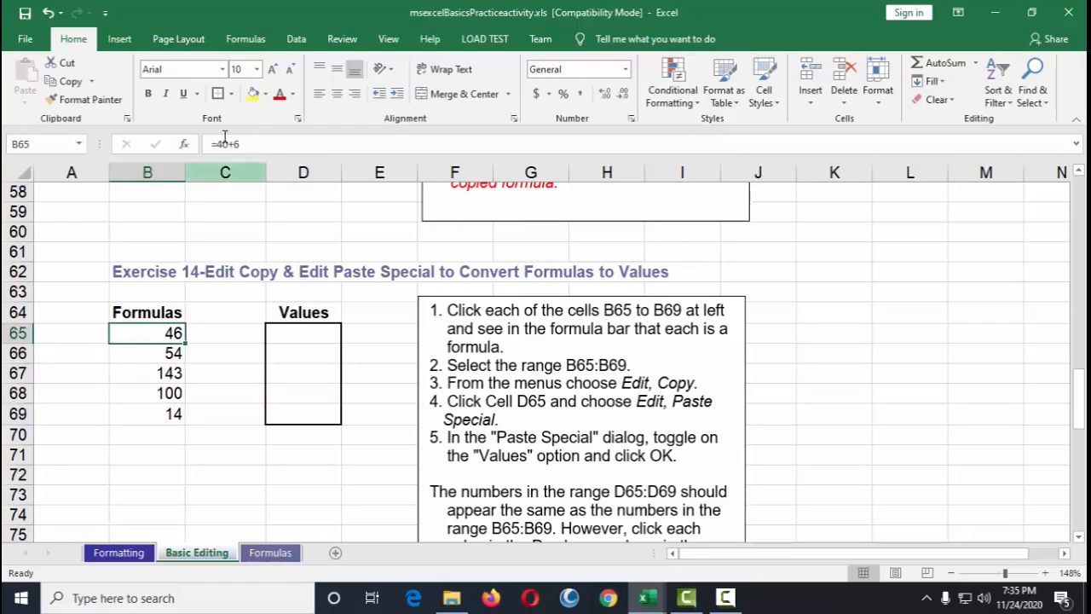
left_click(173, 353)
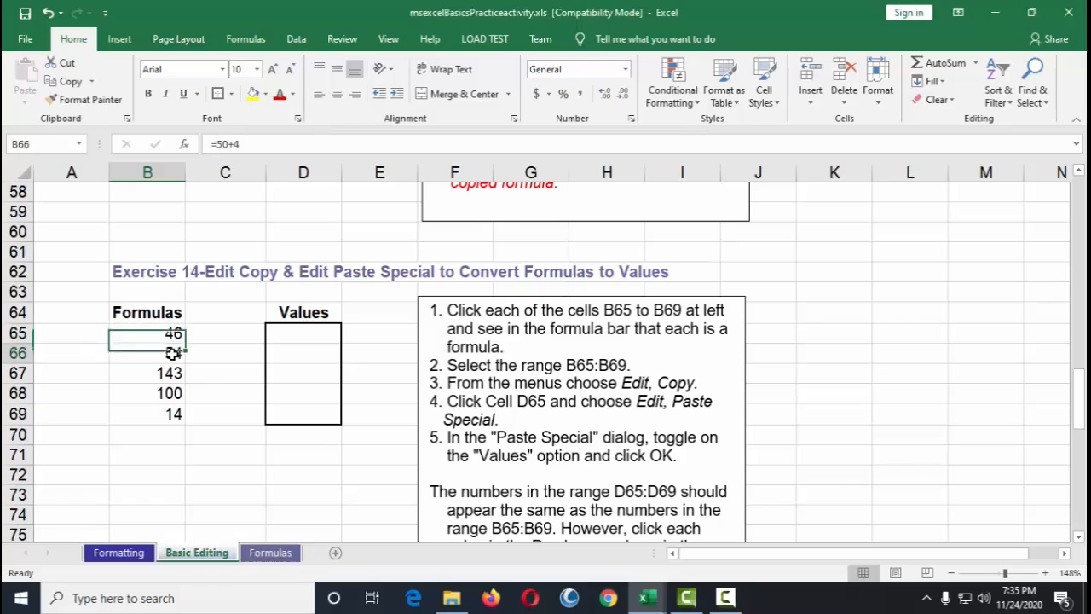
left_click(173, 373)
left_click(173, 394)
left_click(173, 413)
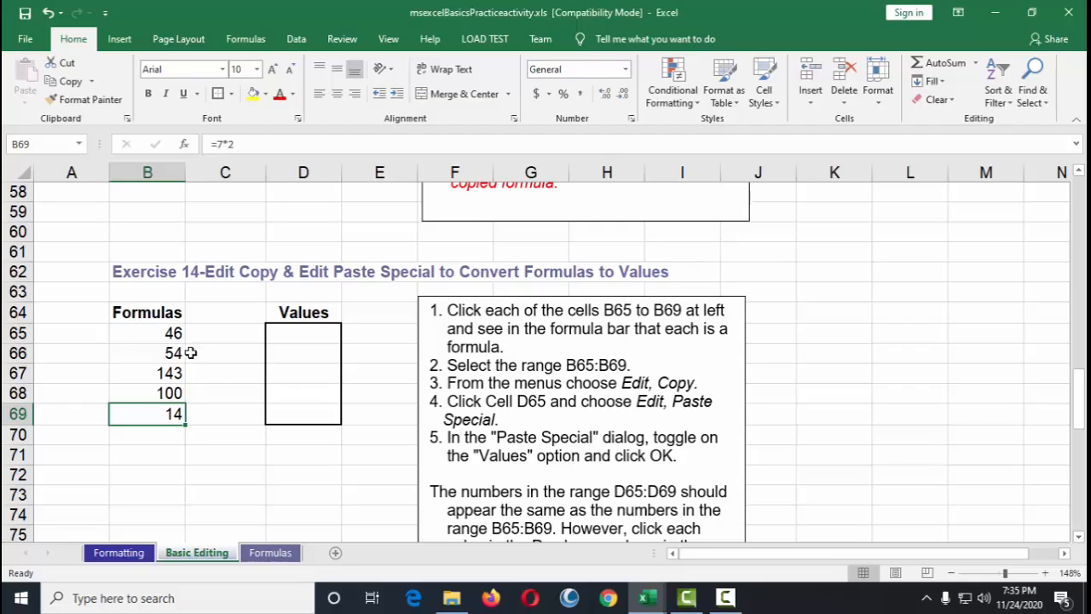
Step: Copy the formula range B65:B69
left_click_drag(174, 333, 171, 414)
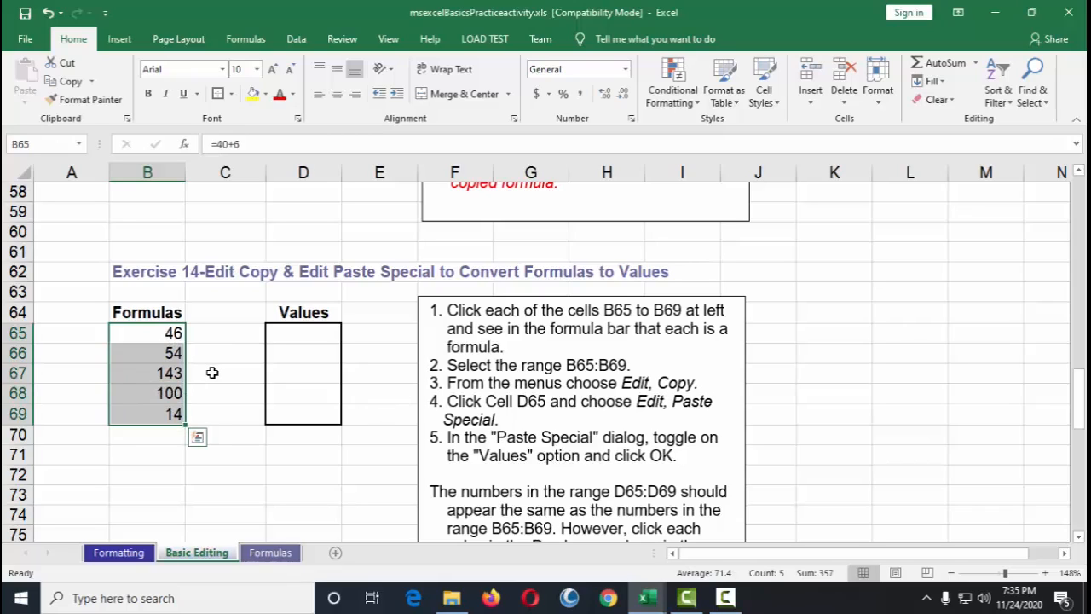
right_click(162, 353)
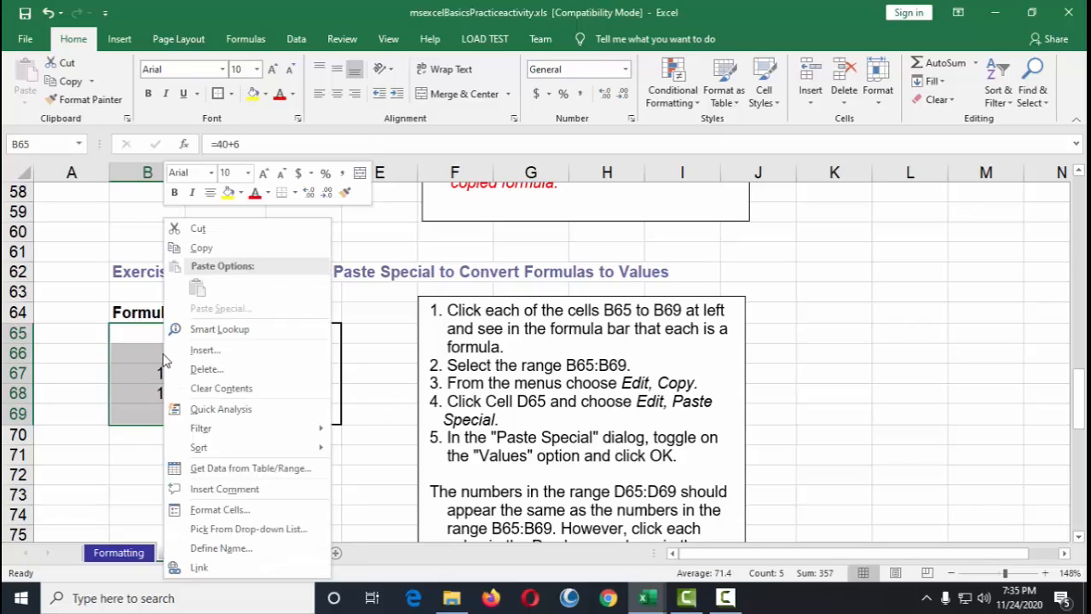
left_click(207, 249)
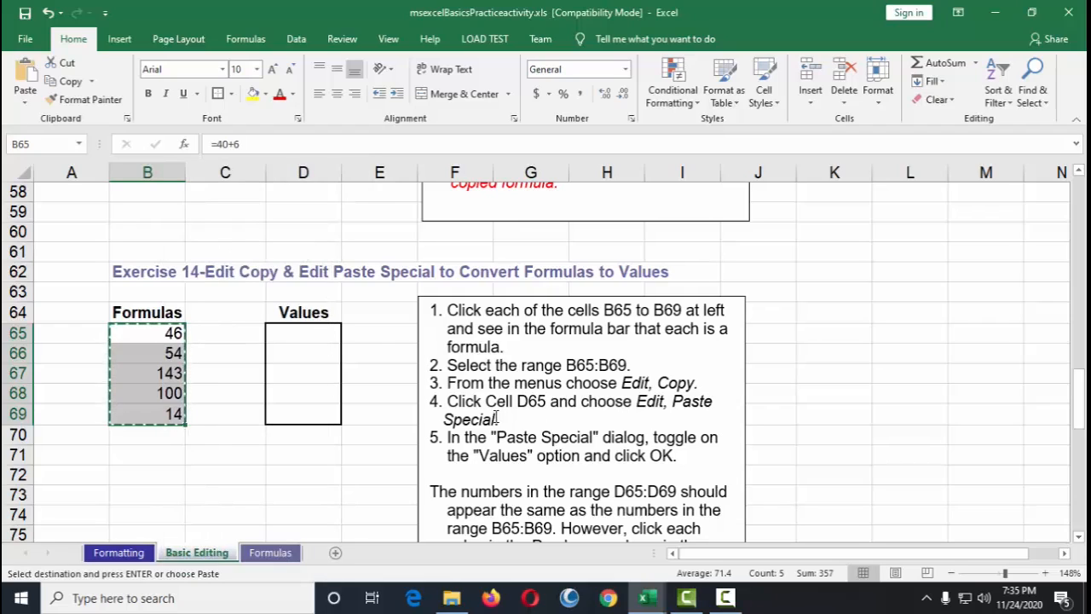
Step: Paste the copied range into D65 using Paste Special with the Values option
left_click(312, 332)
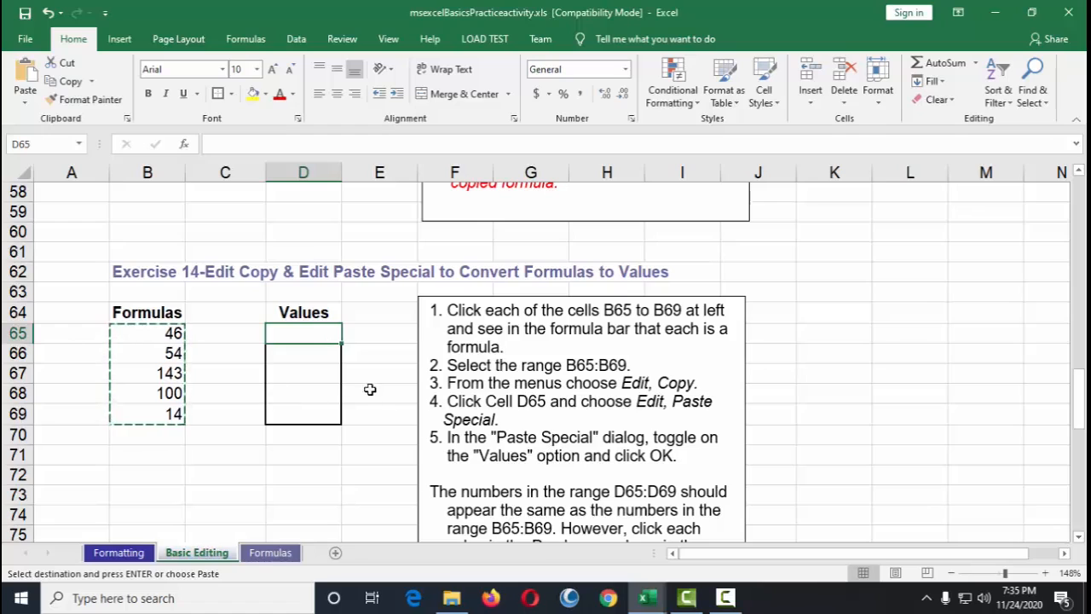
right_click(320, 337)
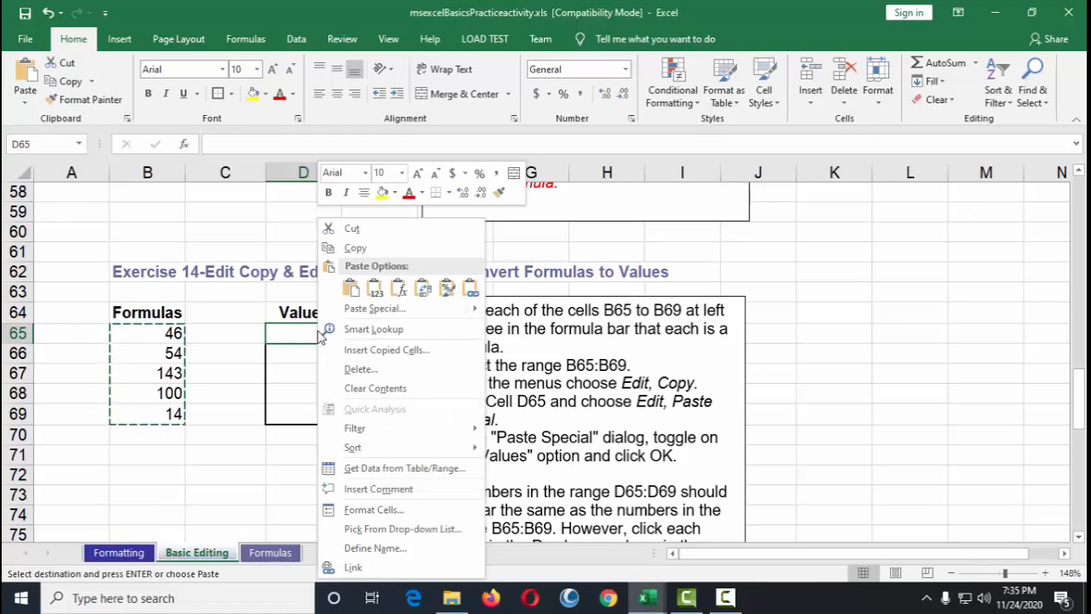
left_click(413, 312)
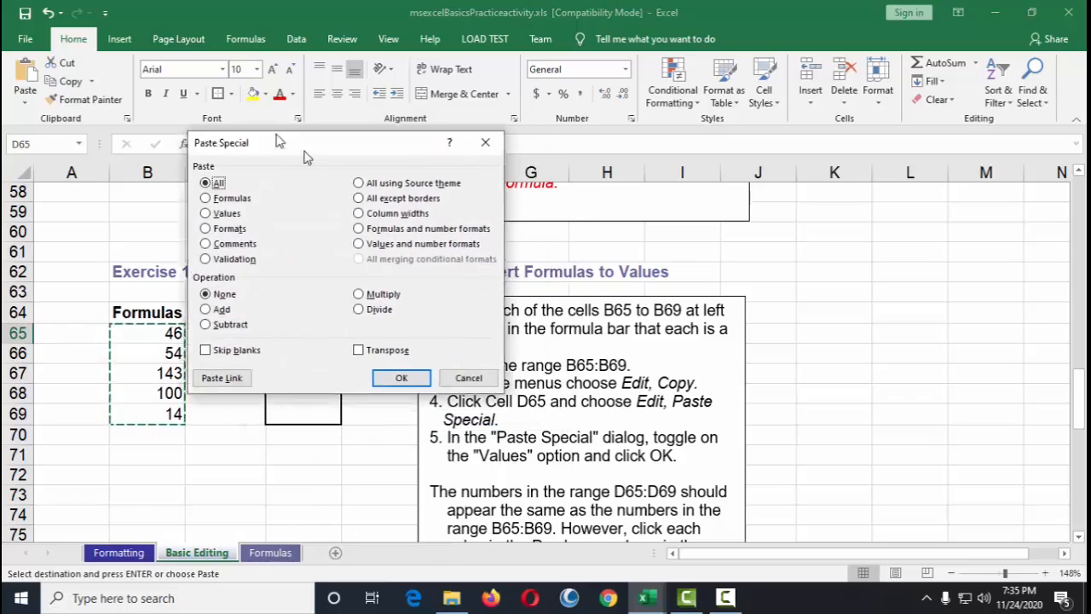
left_click_drag(277, 141, 200, 91)
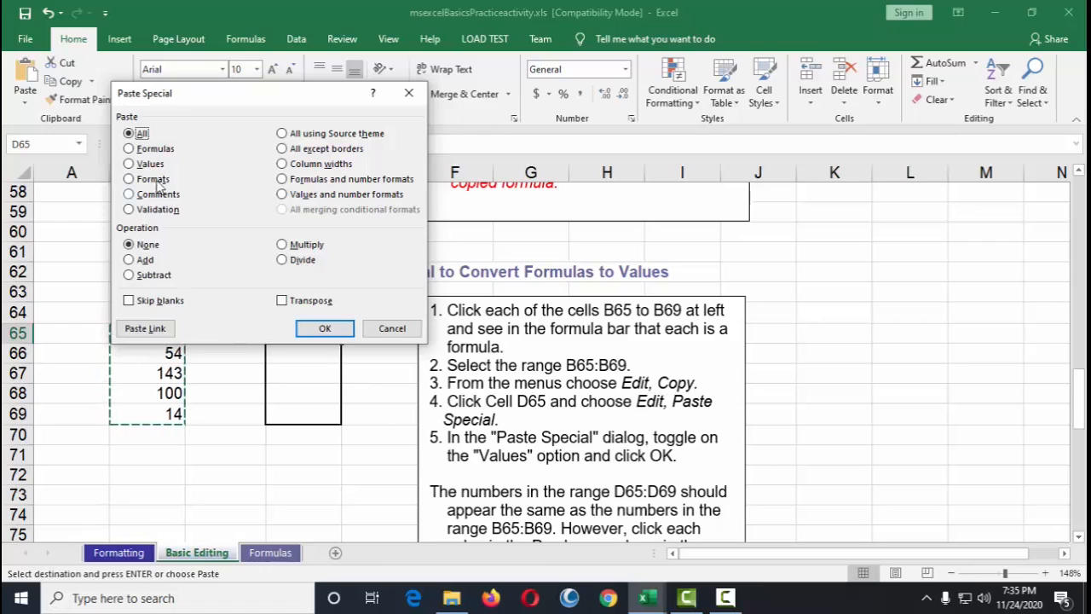
left_click_drag(242, 93, 474, 86)
left_click(381, 158)
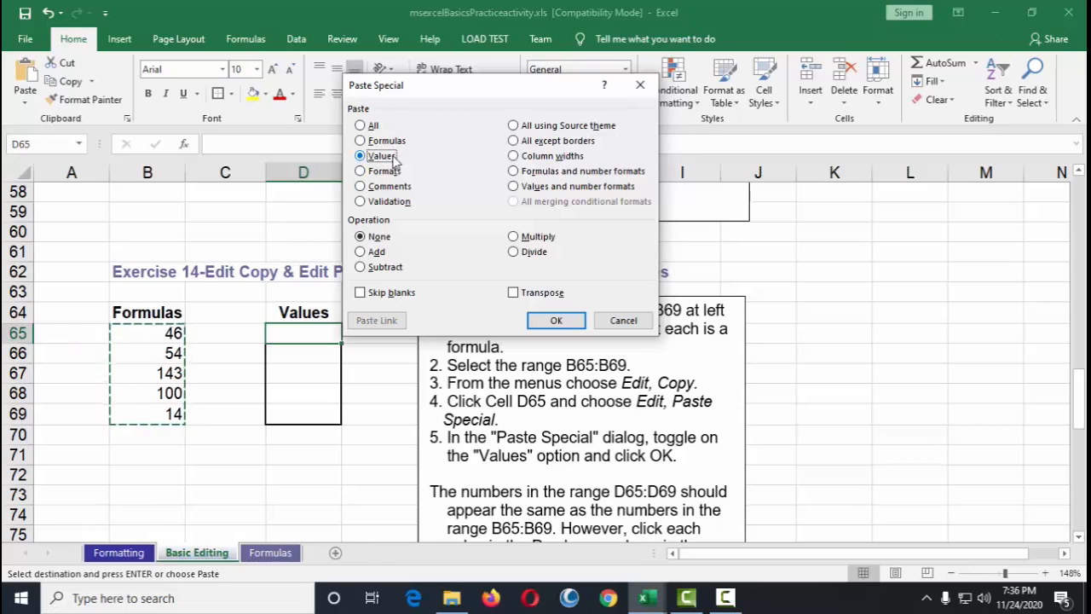
left_click(579, 322)
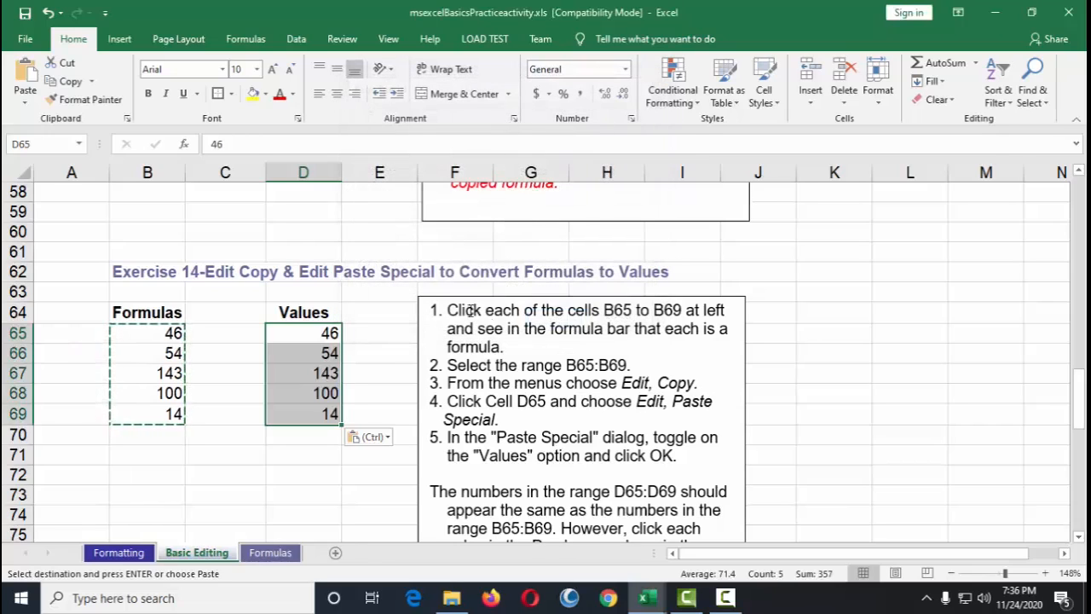
Step: Compare the cell contents in D65:D68 with the formulas in B65:B67
left_click(373, 360)
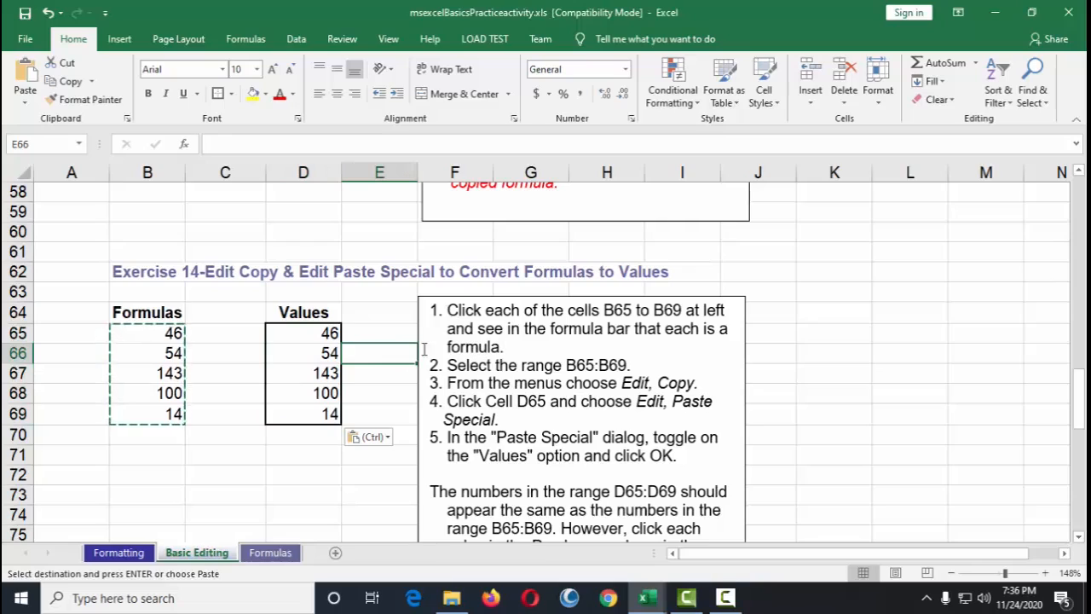
key("Escape")
left_click(301, 332)
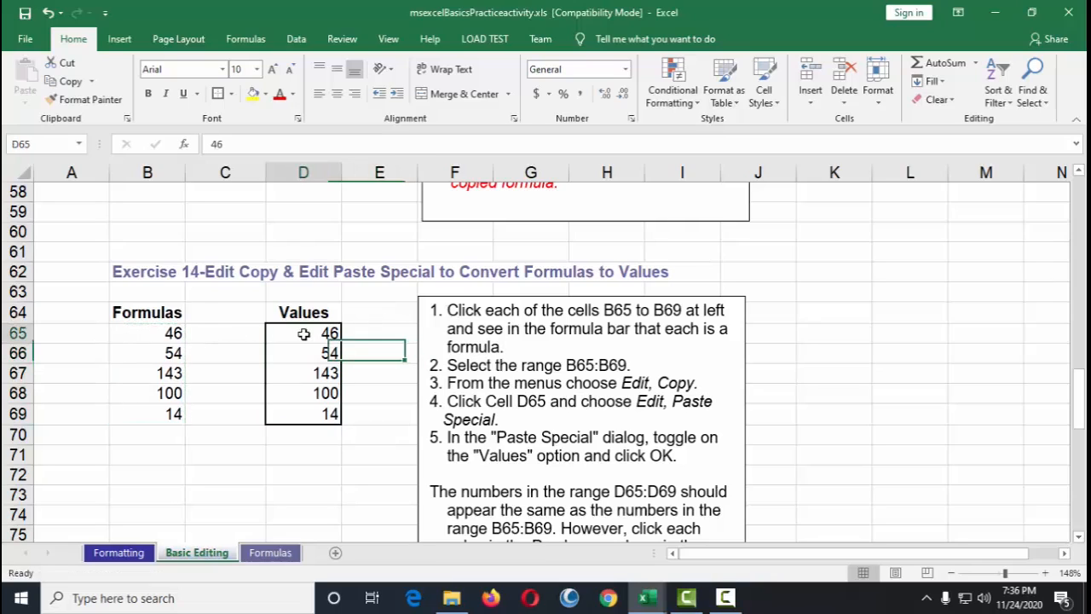
left_click_drag(230, 144, 208, 150)
left_click(335, 373)
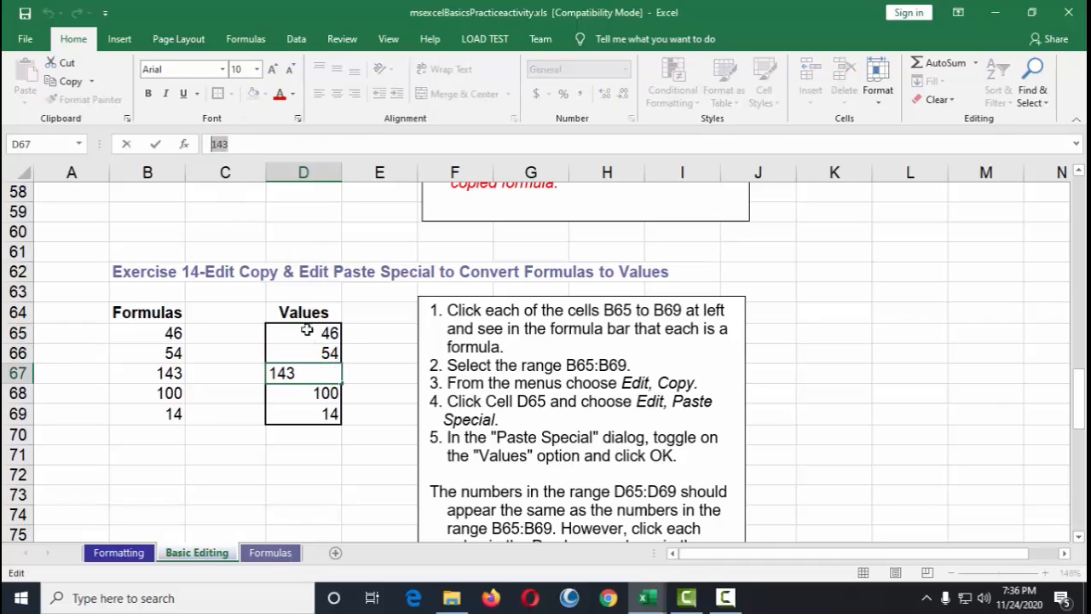
key("Escape")
left_click(326, 393)
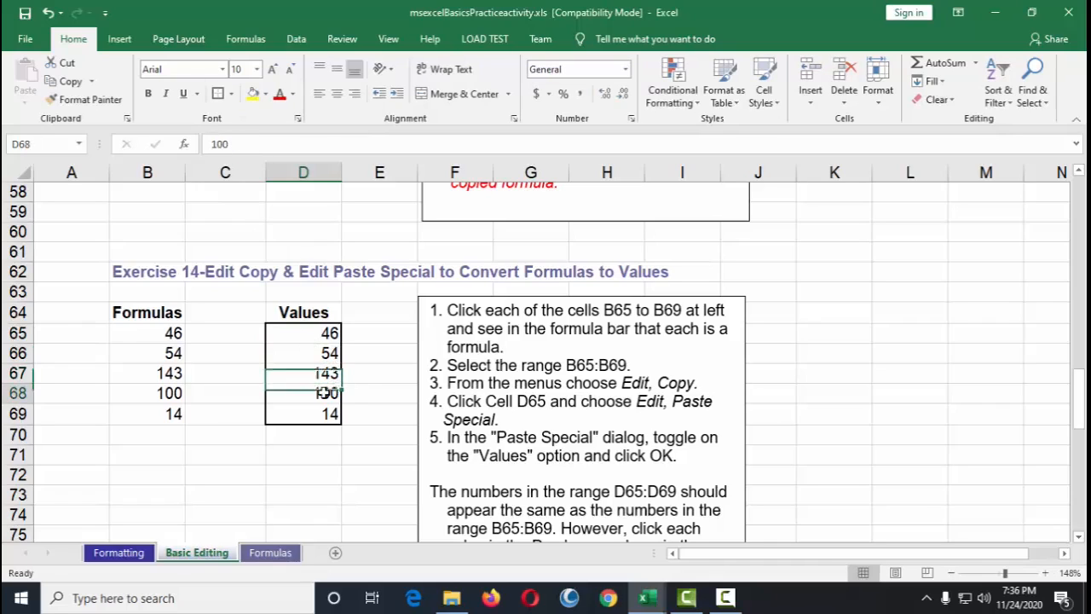
left_click(169, 334)
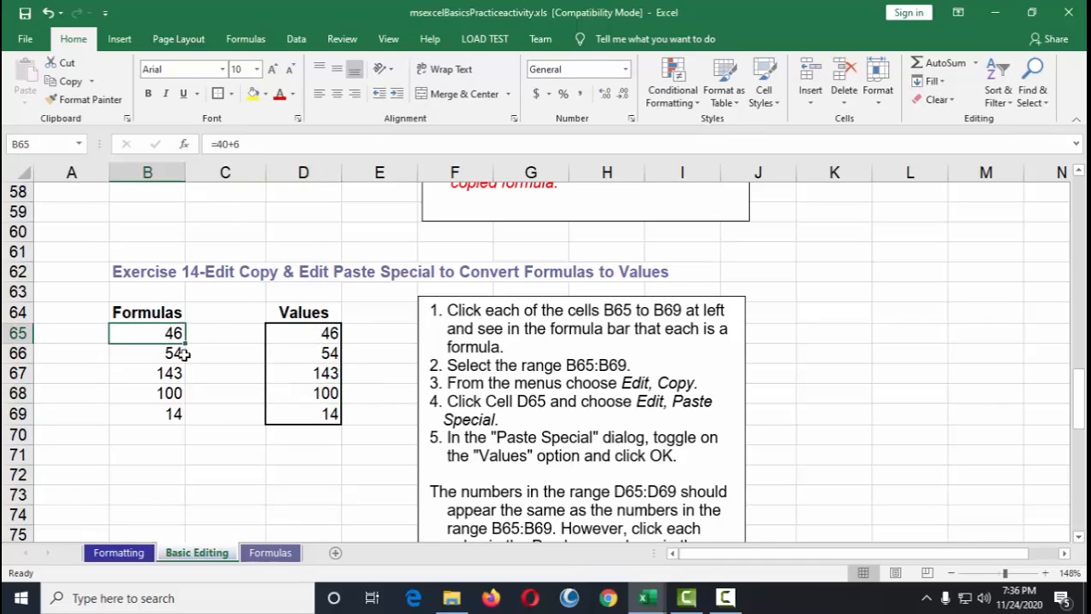
left_click(255, 145)
left_click(168, 358)
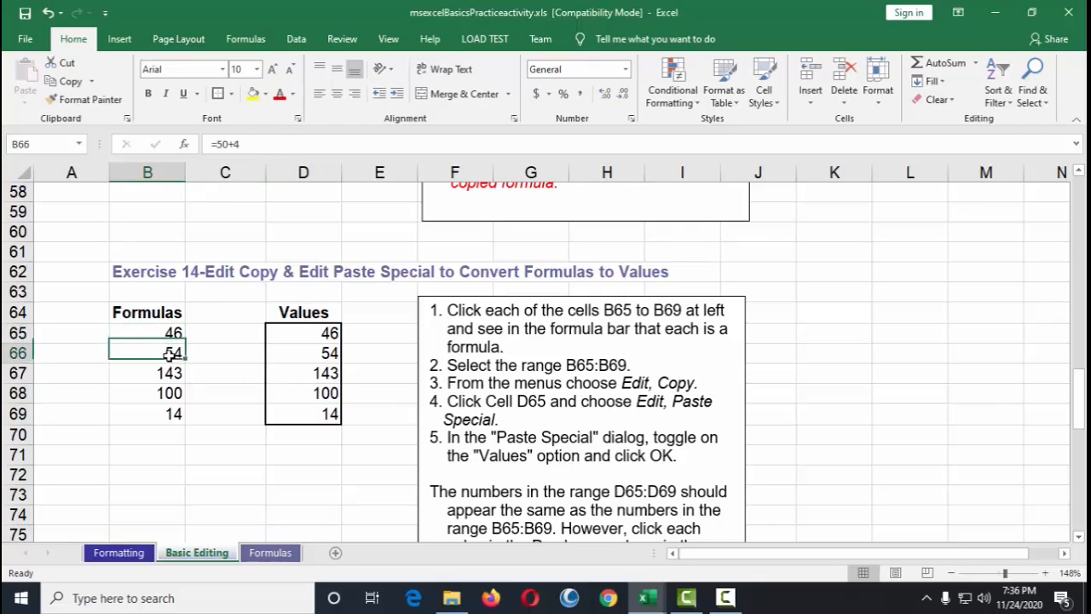
left_click(254, 142)
left_click(174, 364)
left_click(168, 378)
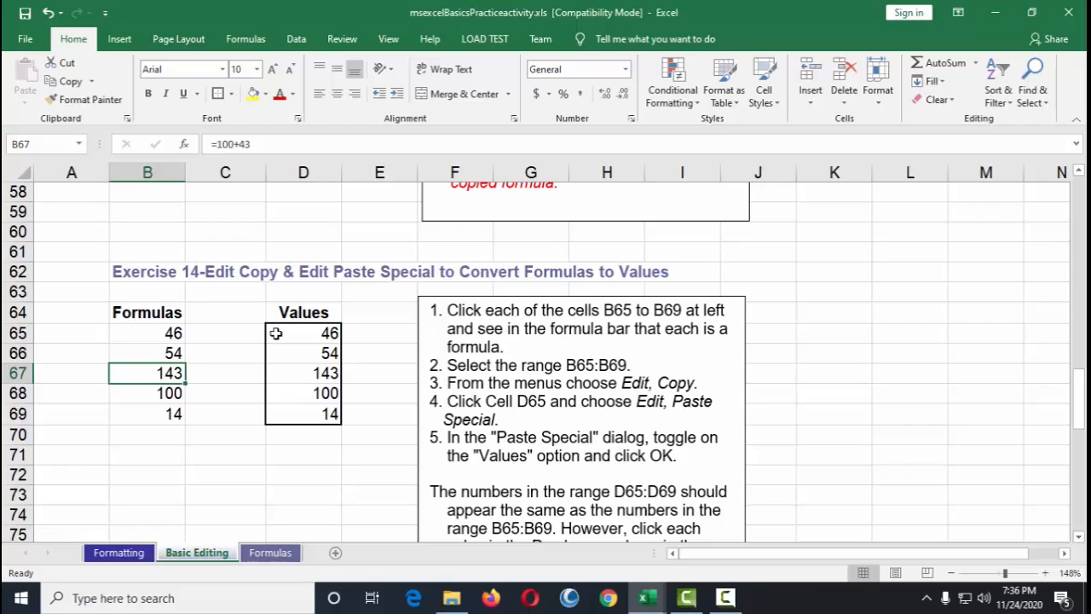
Step: Clear the pasted values from D65:D69
left_click_drag(275, 333, 282, 416)
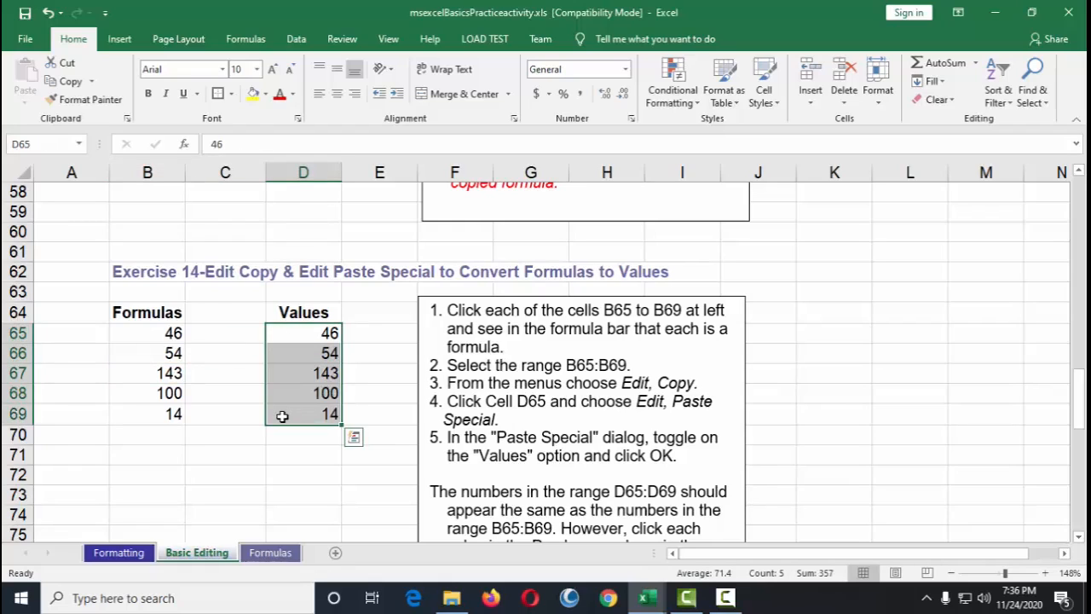
key("Delete")
Step: Copy the Formulas range B65:B69 again
left_click_drag(173, 334, 163, 409)
right_click(159, 372)
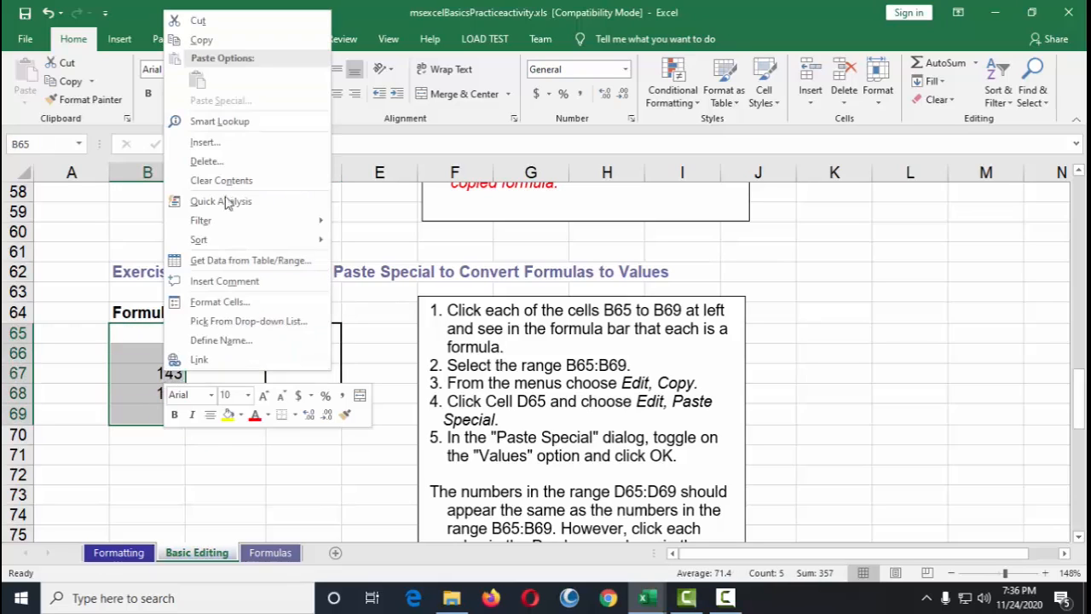
left_click(241, 42)
Step: Paste B65:B69 into D65 as values only using Paste Special, then clear the copy marquee
left_click(300, 335)
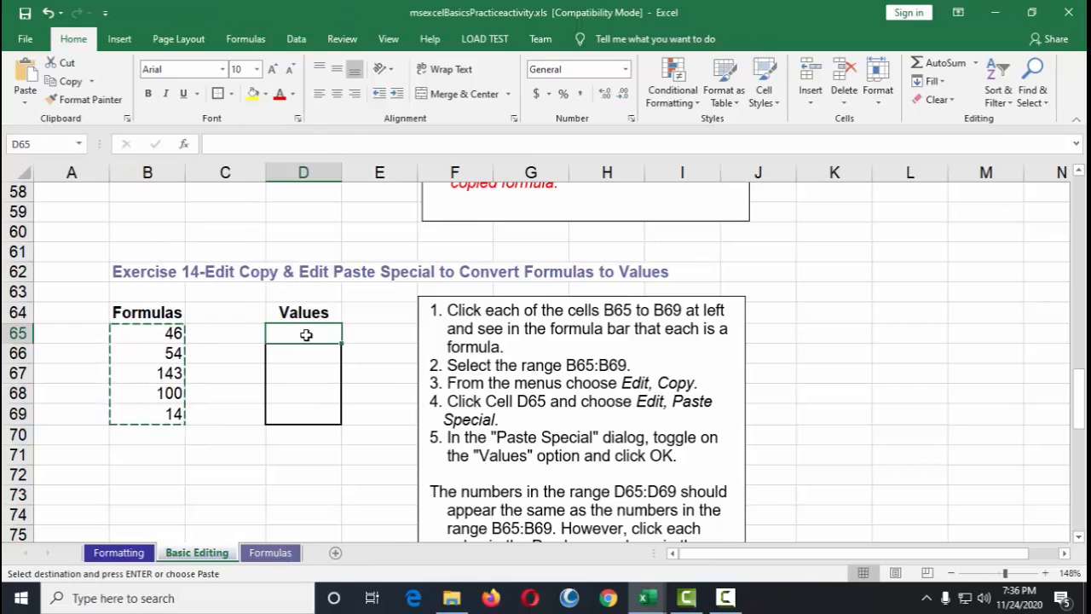
right_click(305, 334)
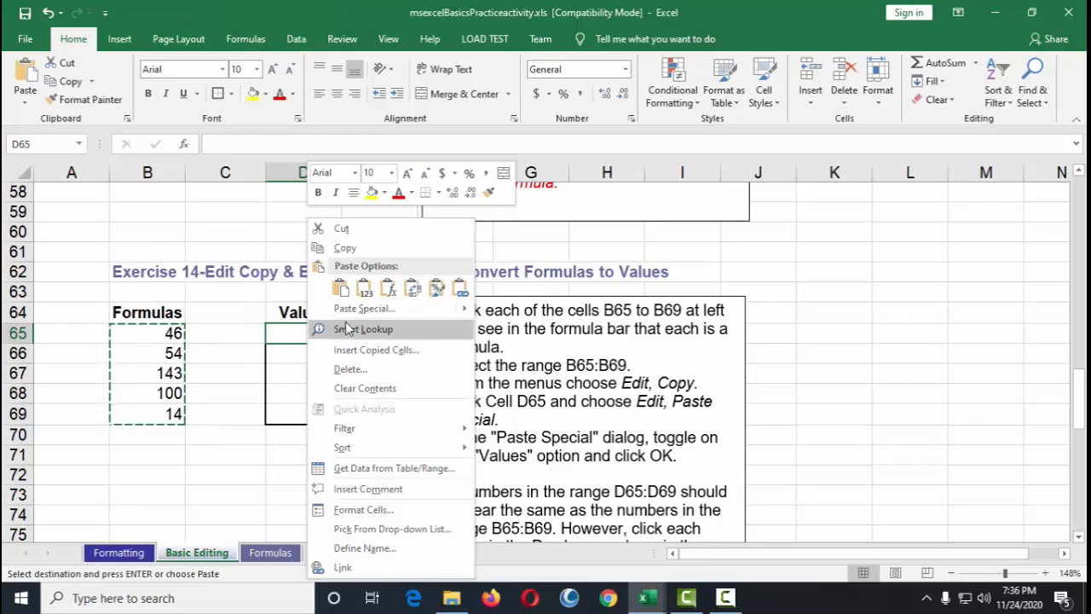
left_click(372, 311)
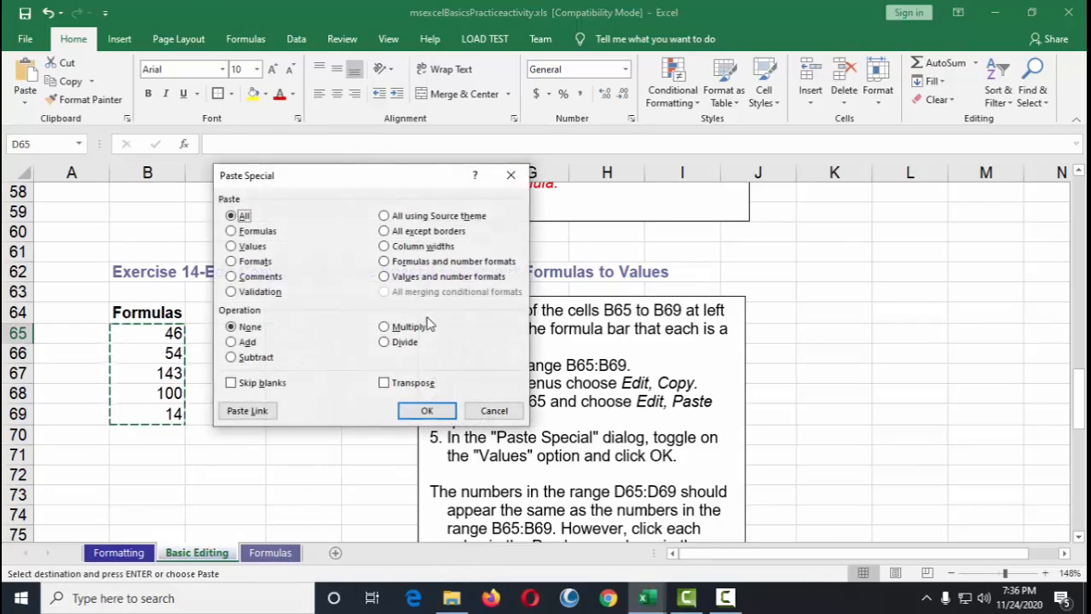
left_click_drag(343, 176, 527, 107)
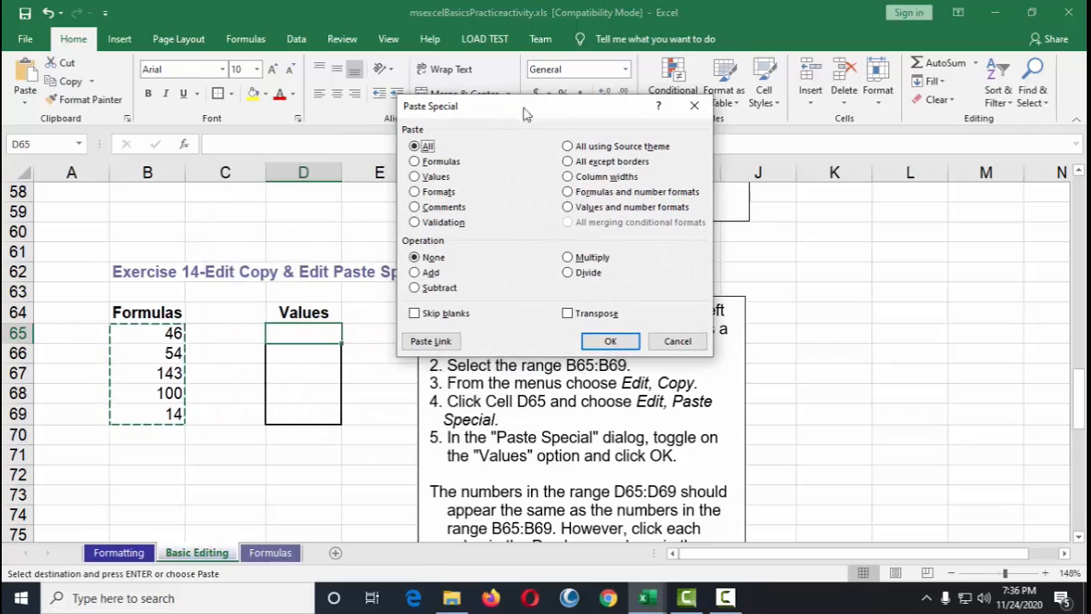
left_click(415, 176)
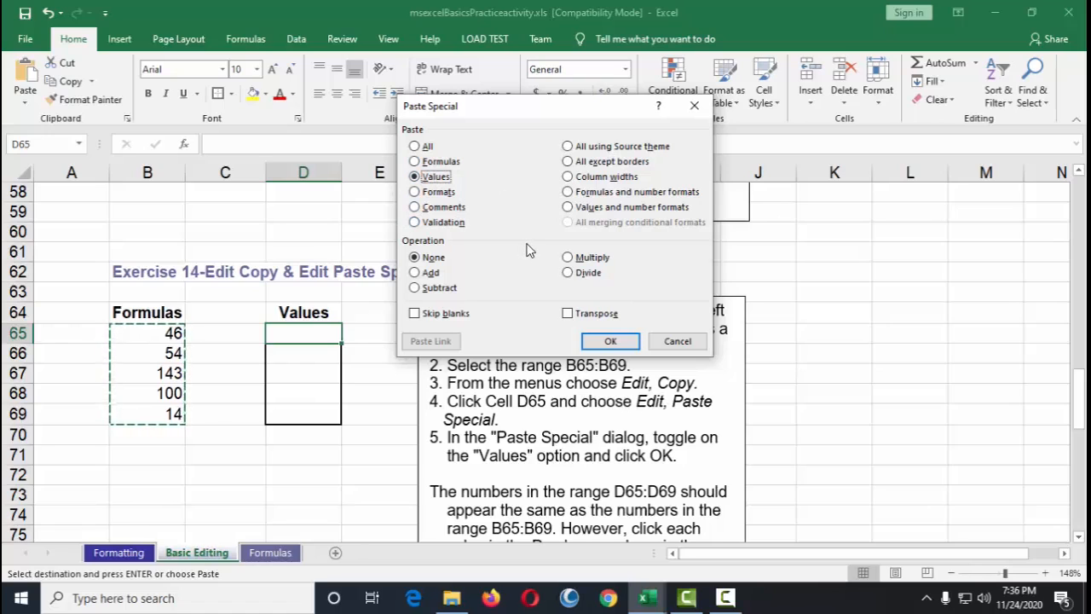
left_click(616, 347)
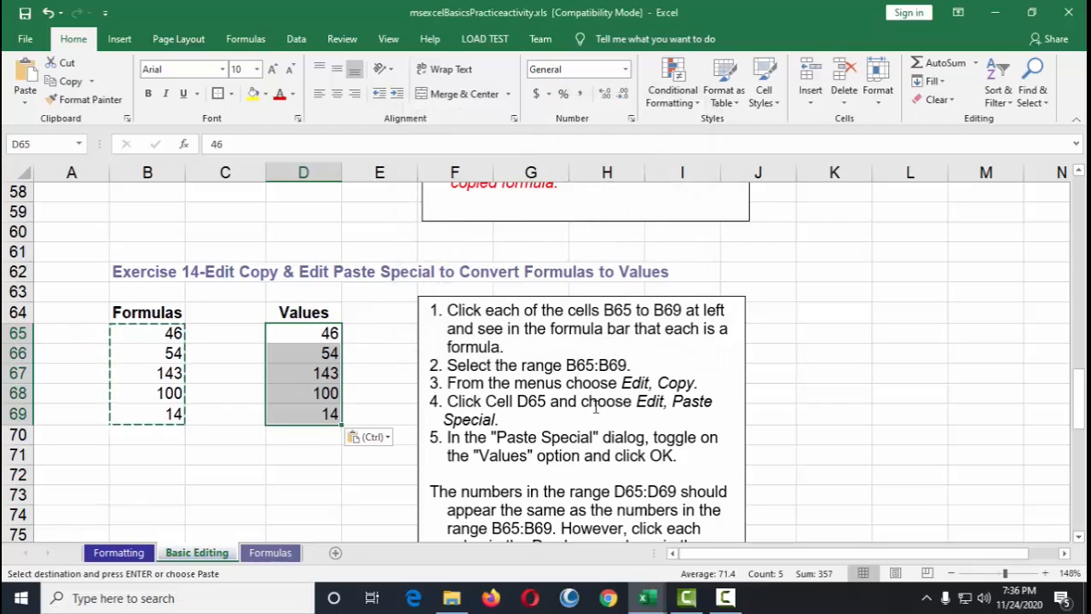
scroll(692, 400, "down", 2)
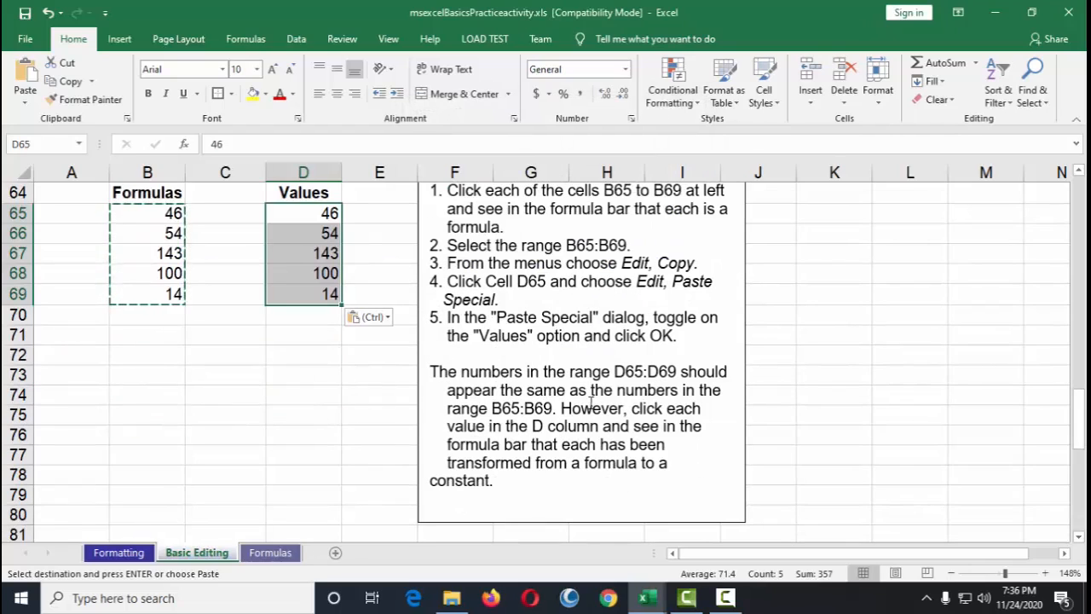
key("Escape")
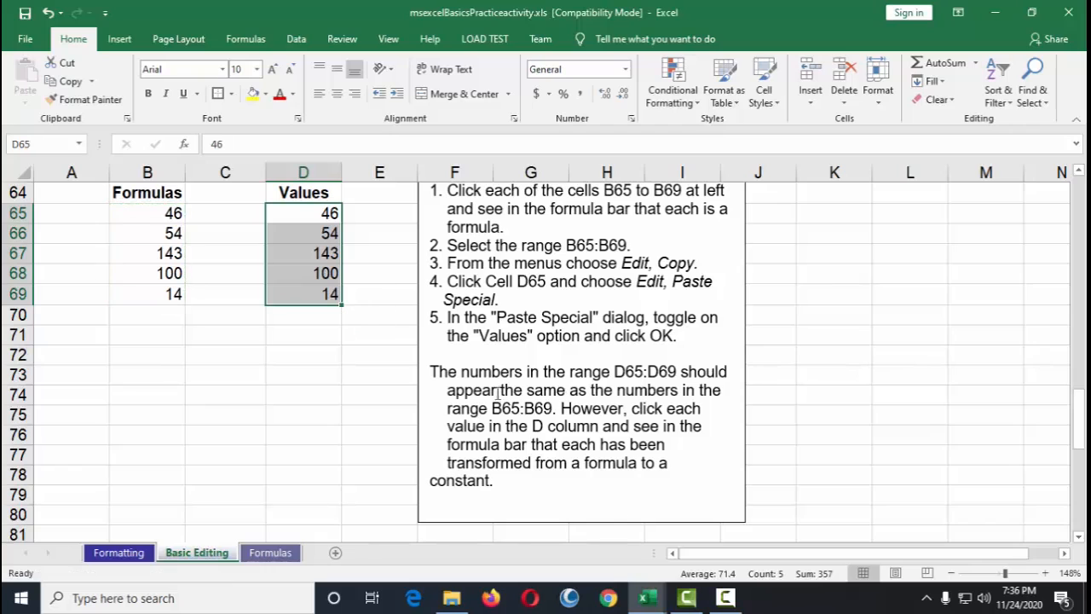
Step: Read the closing Exercise 14 note and the Exercise 15 transpose instructions
mouse_move(427, 378)
left_mouse_down()
mouse_move(554, 409)
mouse_move(579, 487)
left_mouse_up()
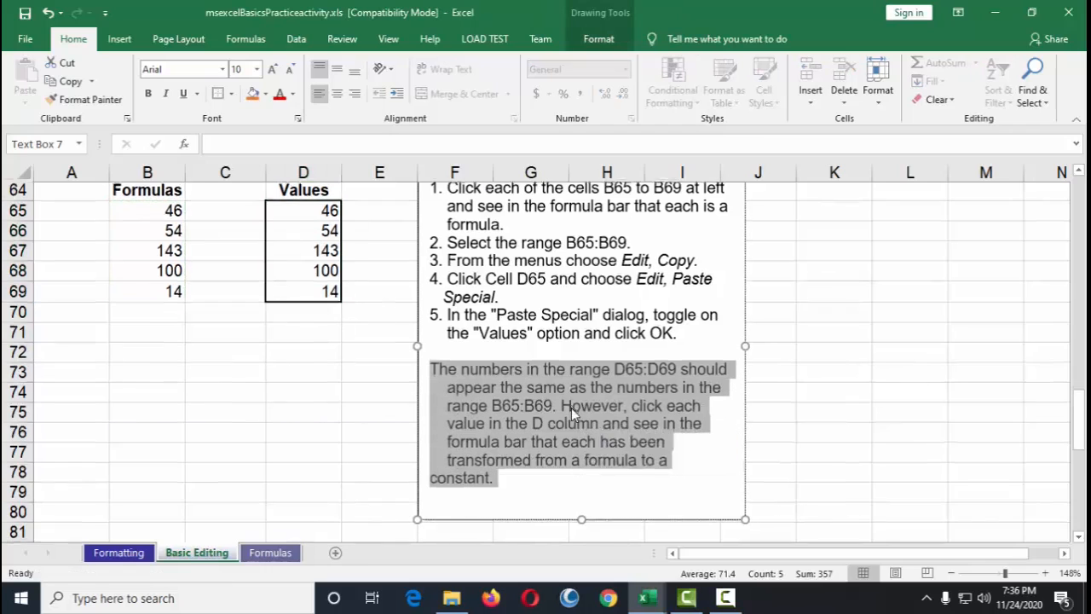
scroll(571, 407, "down", 4)
scroll(573, 415, "down", 1)
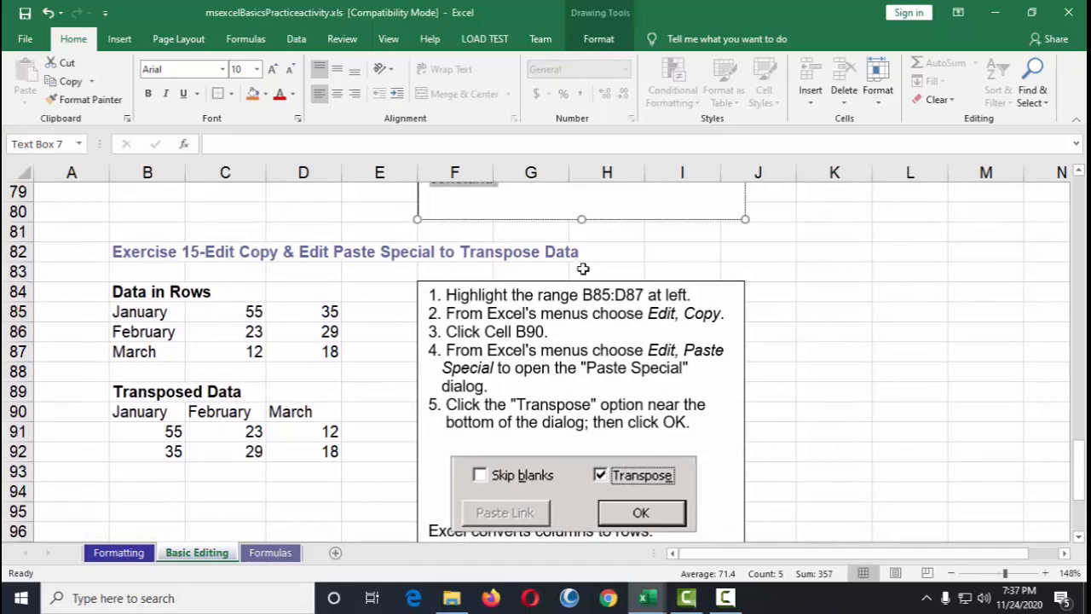
scroll(548, 333, "down", 1)
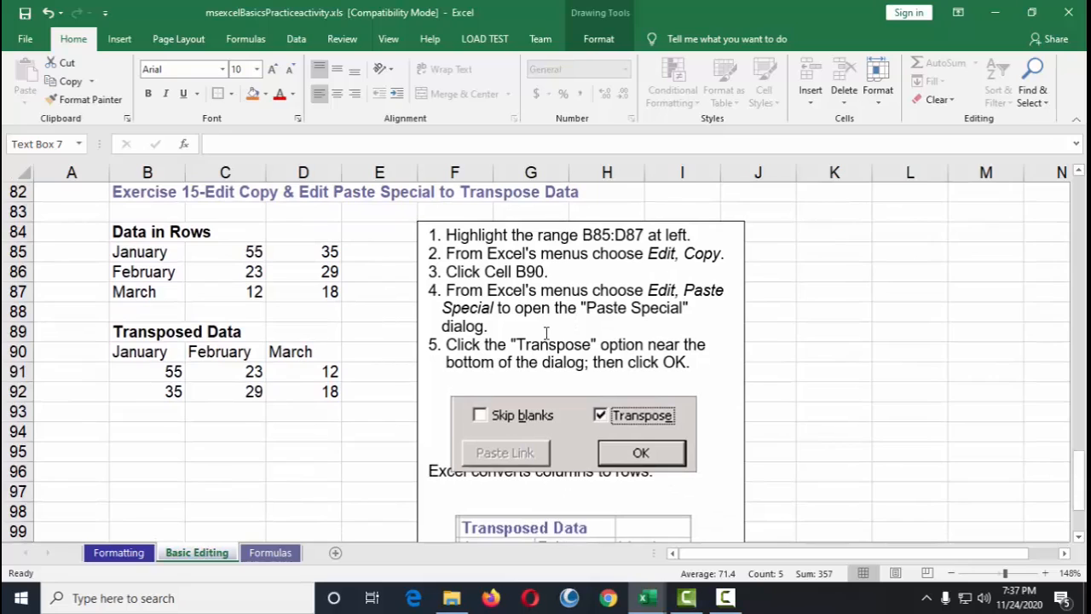
Step: Clear the existing transposed data from B90:D92
scroll(547, 332, "down", 1)
scroll(547, 333, "up", 1)
left_click_drag(122, 350, 304, 391)
key("Delete")
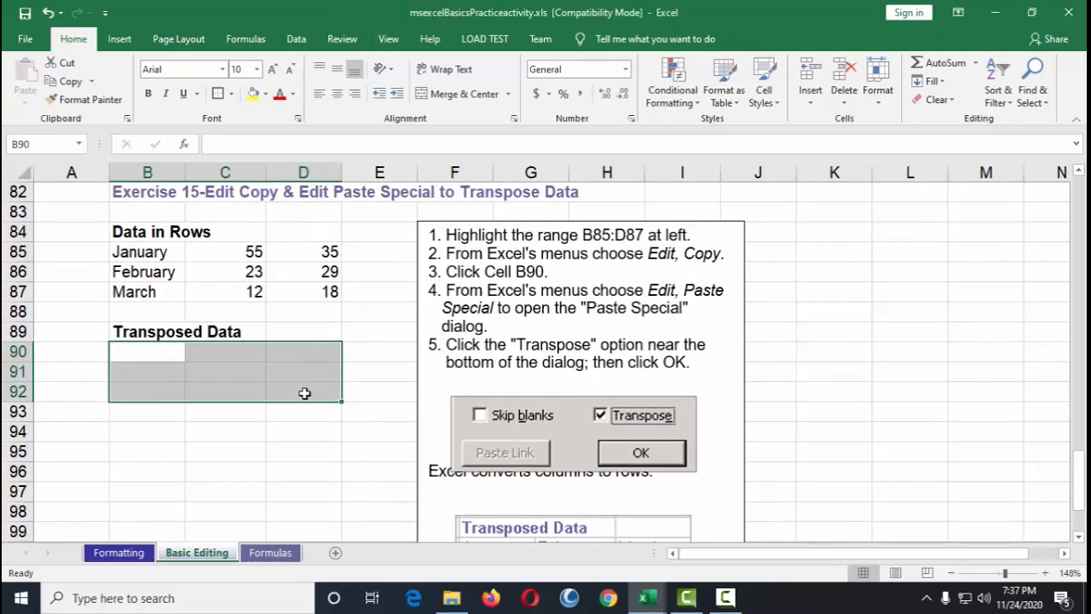
left_click(304, 392)
Step: Examine the Data in Rows cells B85:D87 and the empty Transposed Data area below
scroll(332, 346, "up", 2)
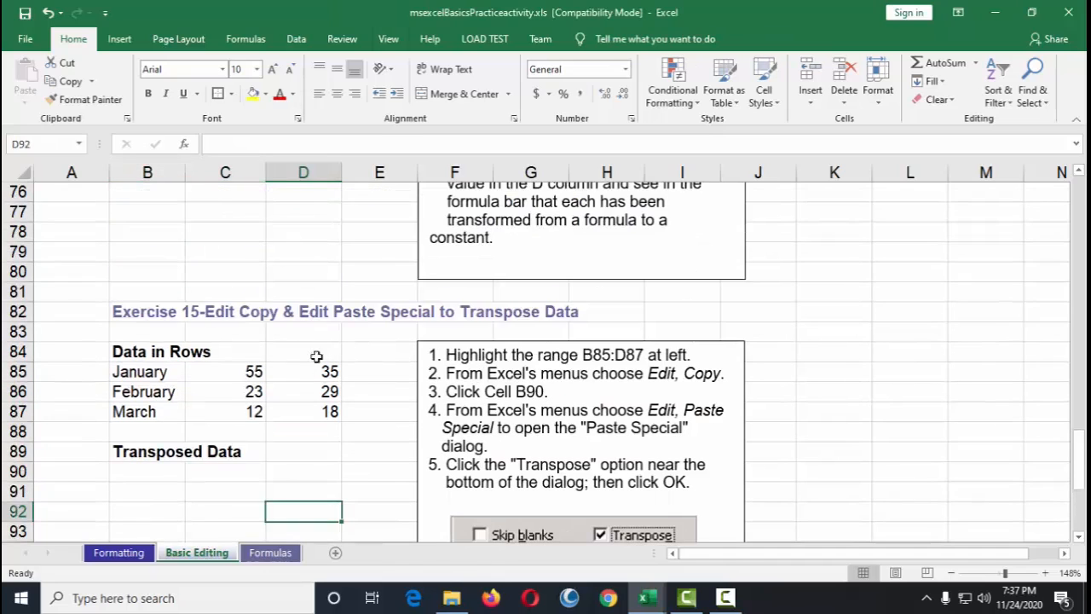
scroll(242, 429, "down", 1)
scroll(315, 421, "down", 1)
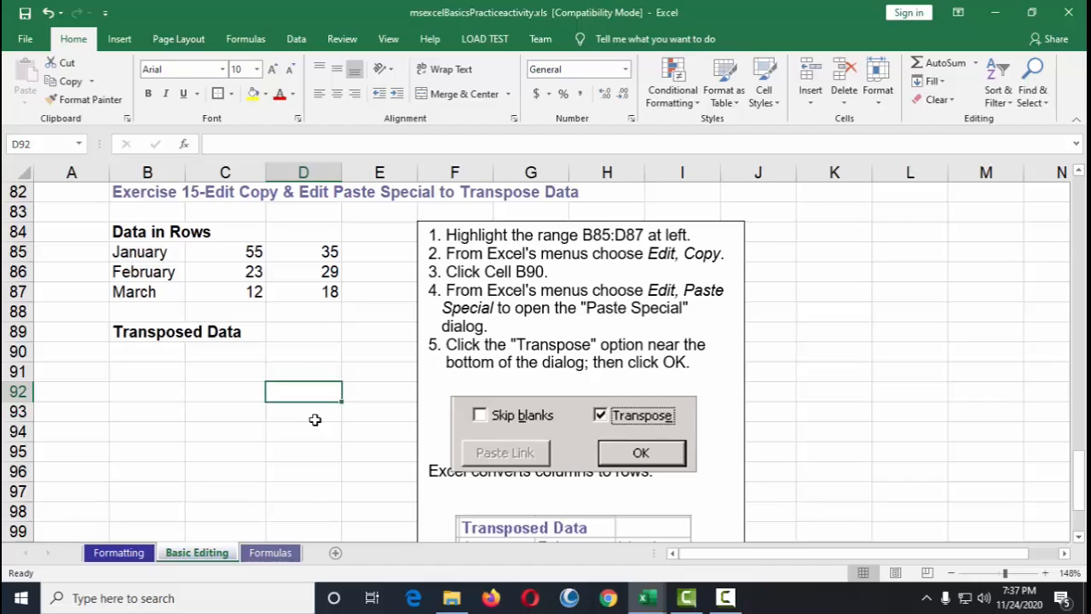
left_click_drag(138, 252, 315, 292)
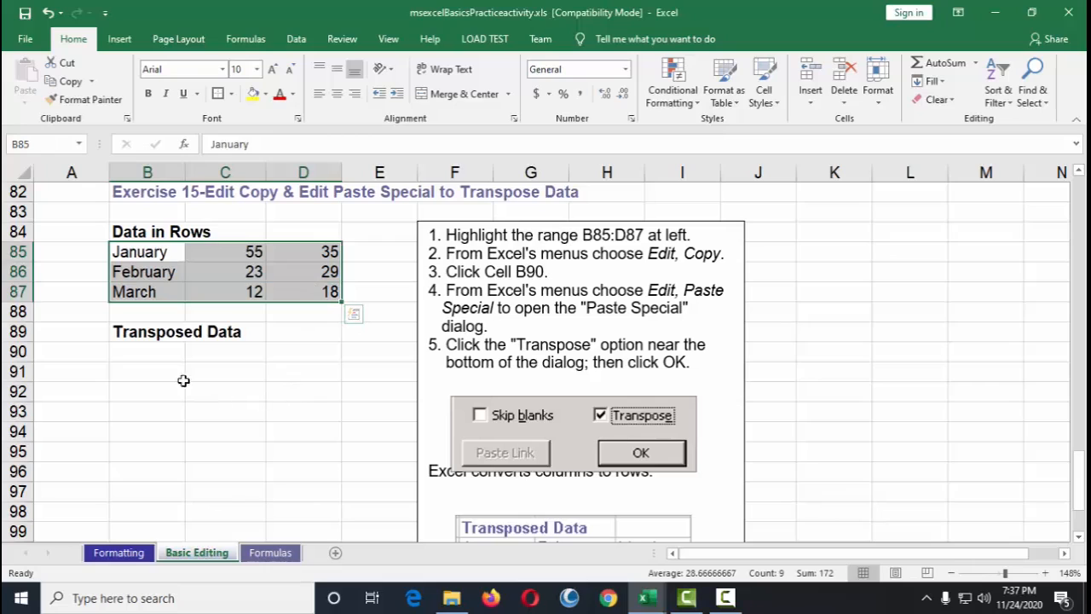
left_click_drag(144, 358, 287, 418)
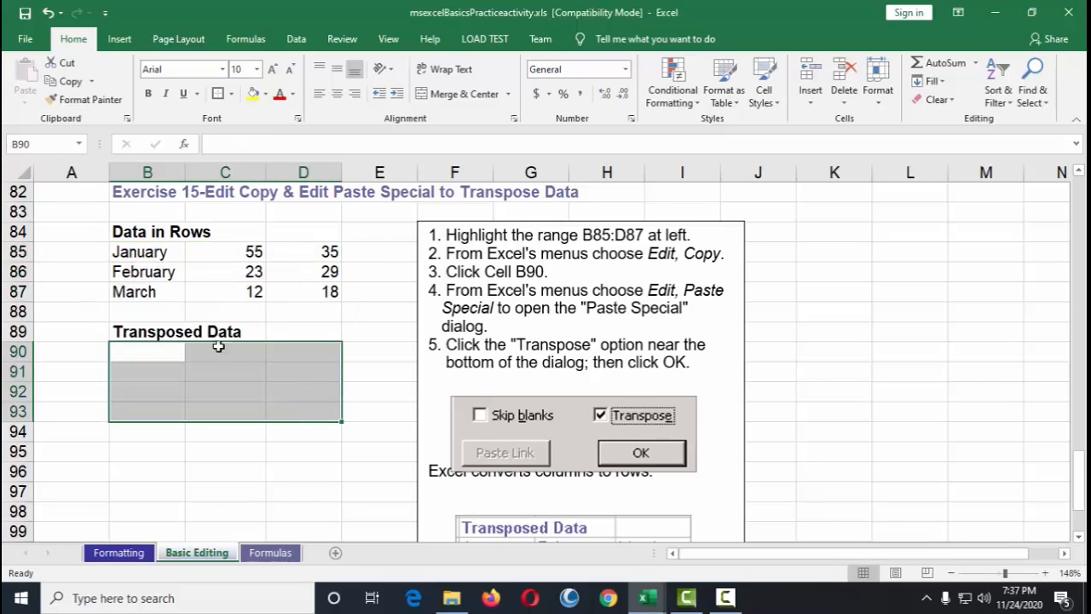
left_click(155, 255)
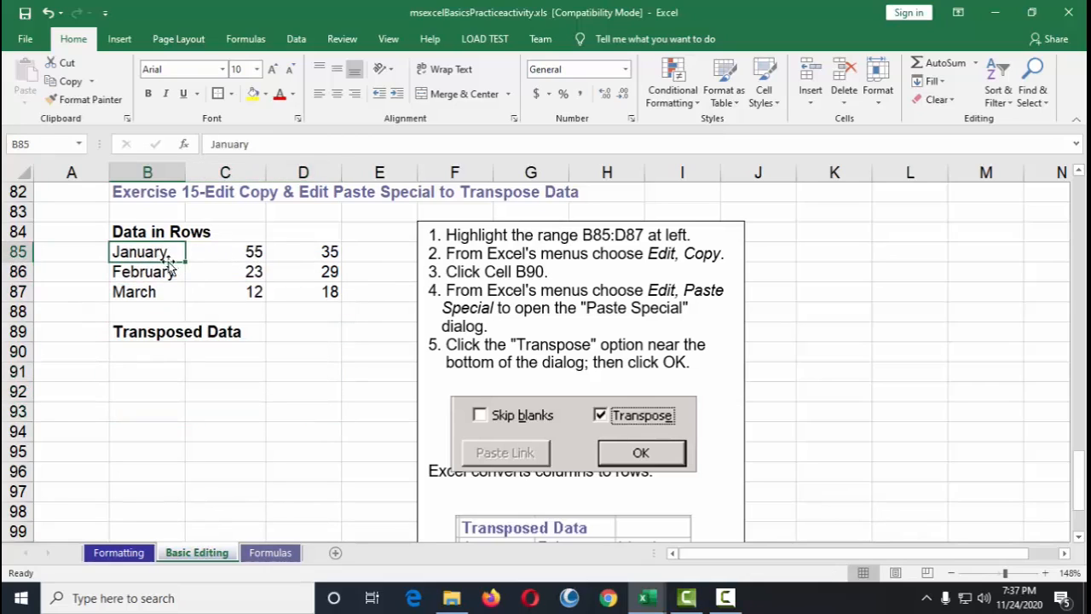
left_click(219, 253)
left_click(326, 251)
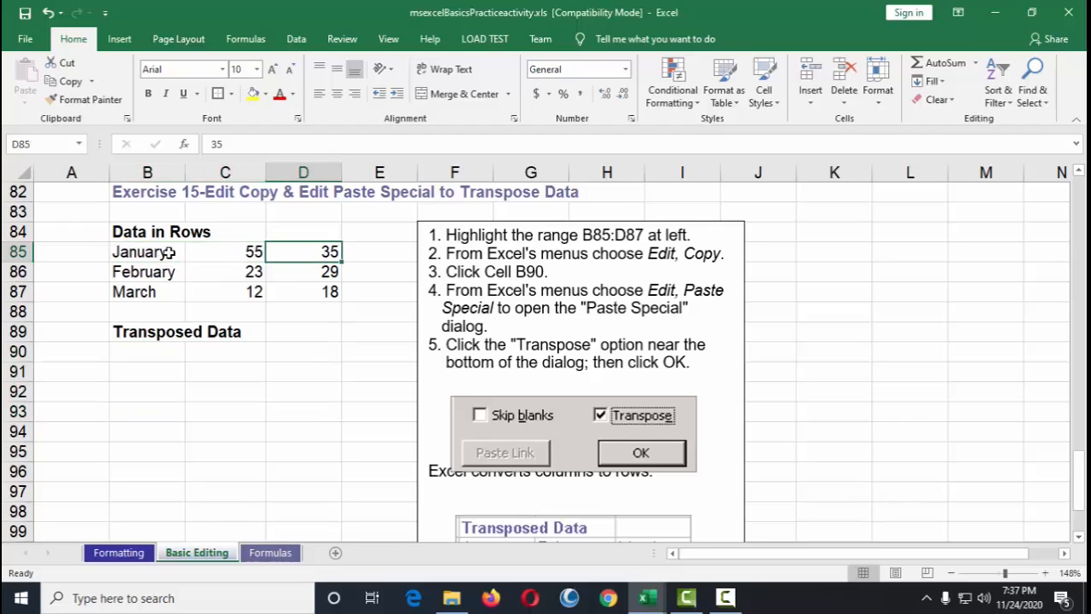
left_click(170, 252)
left_click(229, 252)
left_click(315, 252)
left_click(147, 253)
Step: Copy the Data in Rows range B85:D87
left_click_drag(152, 254, 310, 290)
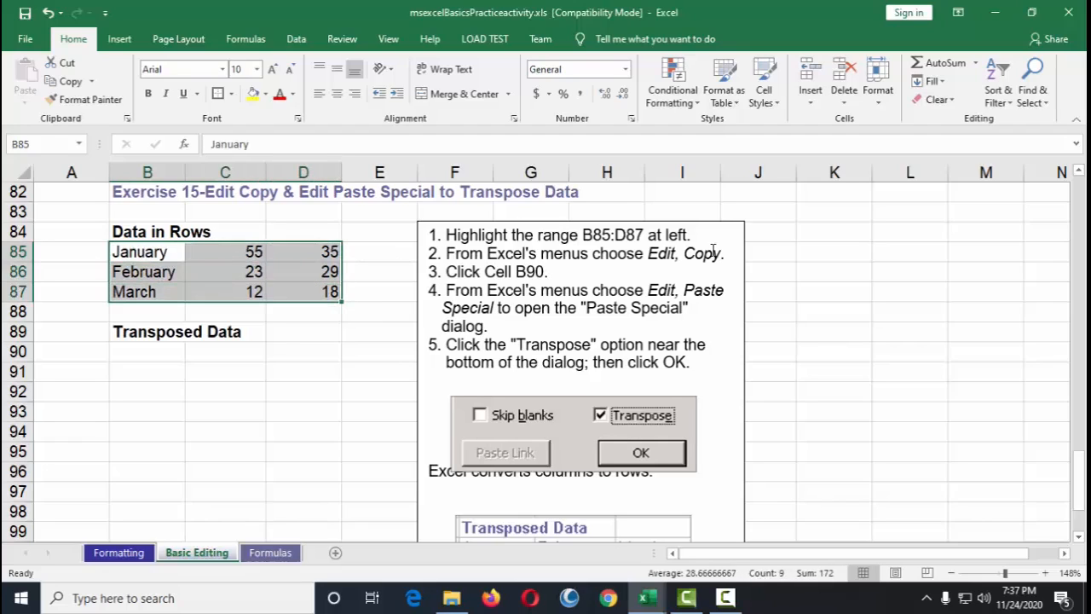
right_click(311, 272)
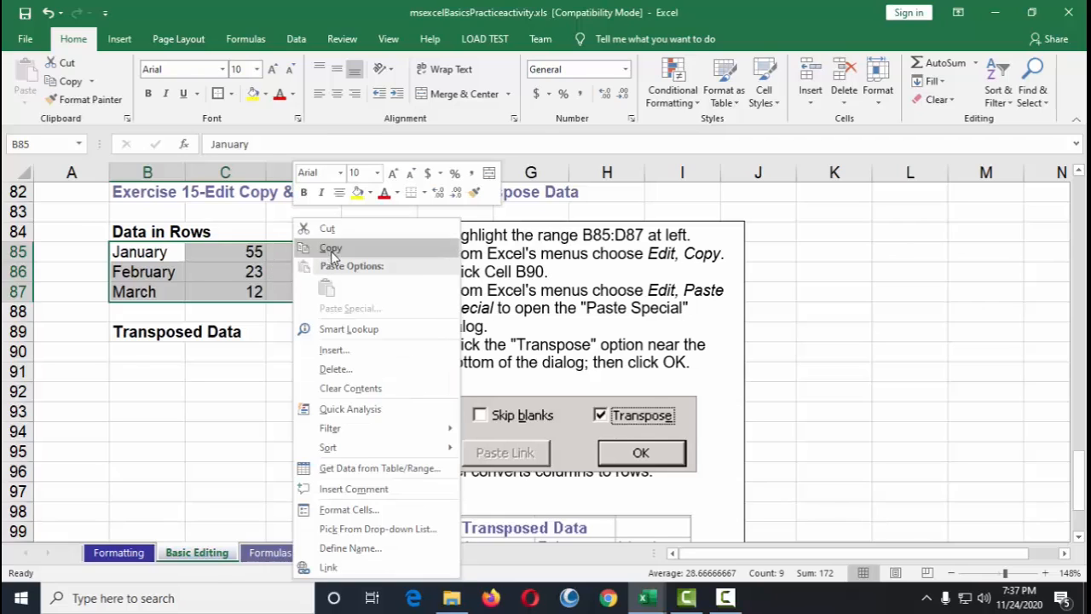
left_click(324, 178)
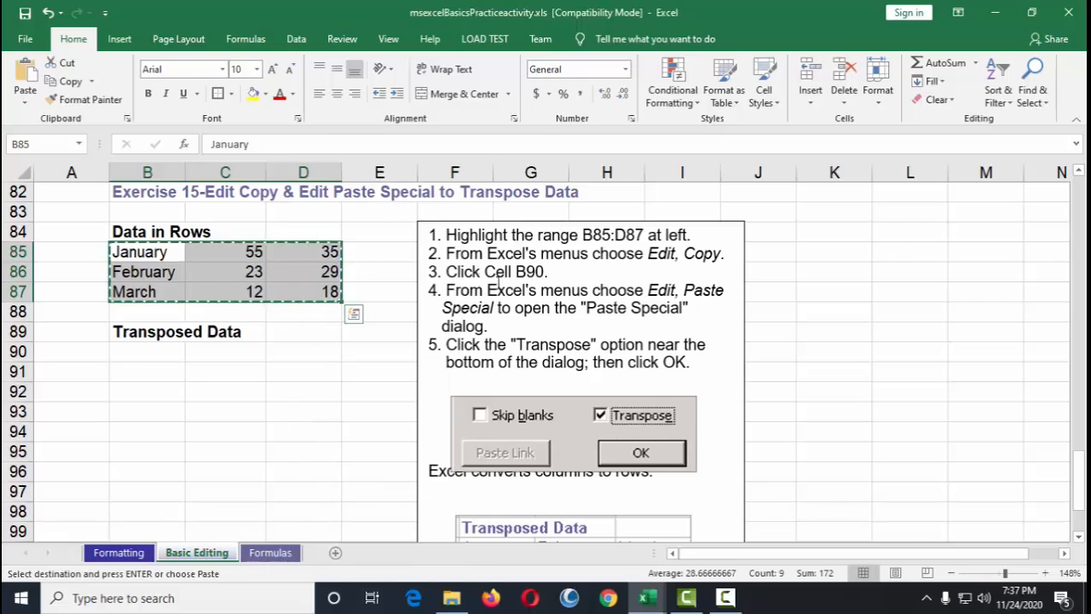
Step: Paste the copied range into B90 with the Transpose option of Paste Special
left_click(161, 356)
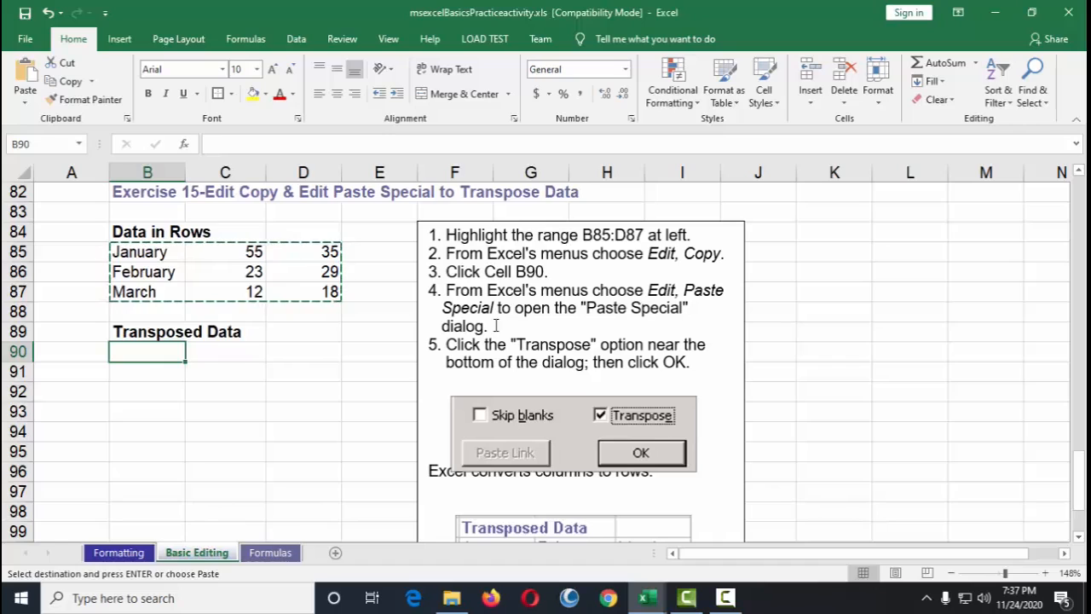
right_click(140, 352)
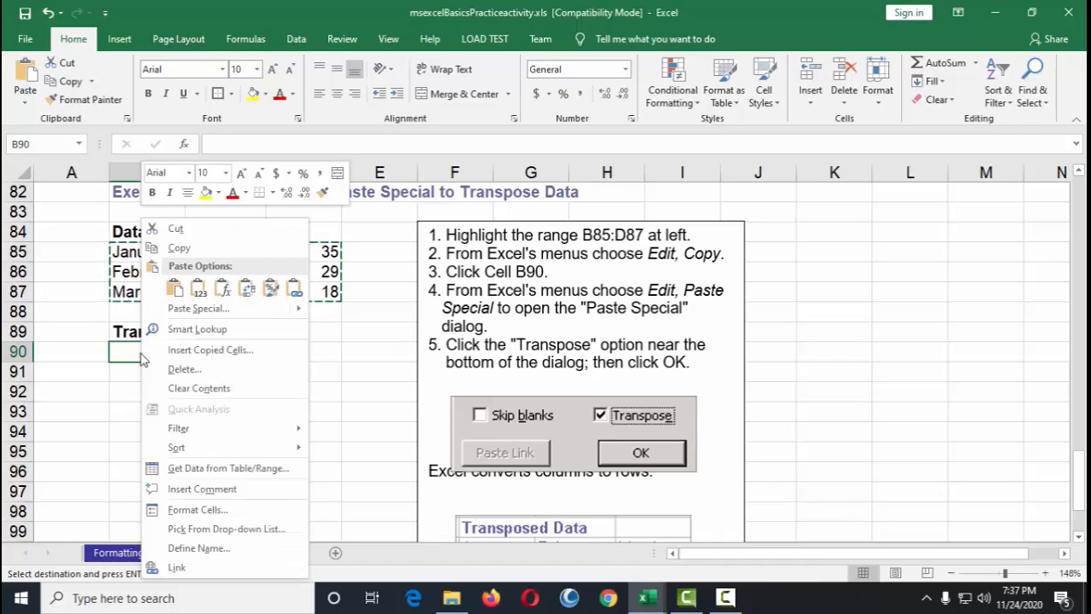
left_click(189, 308)
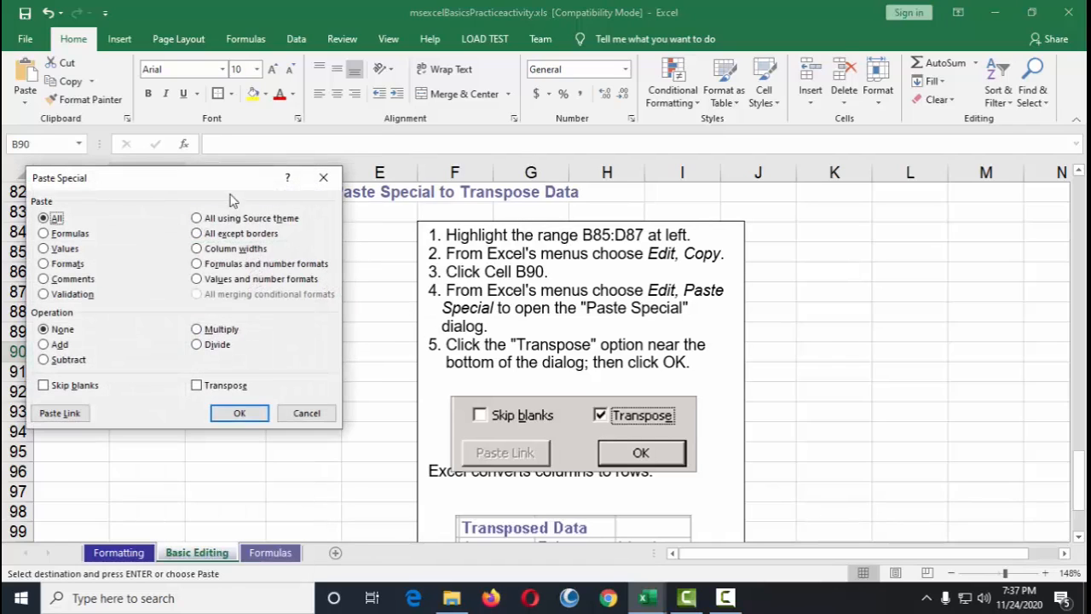
left_click_drag(230, 198, 702, 77)
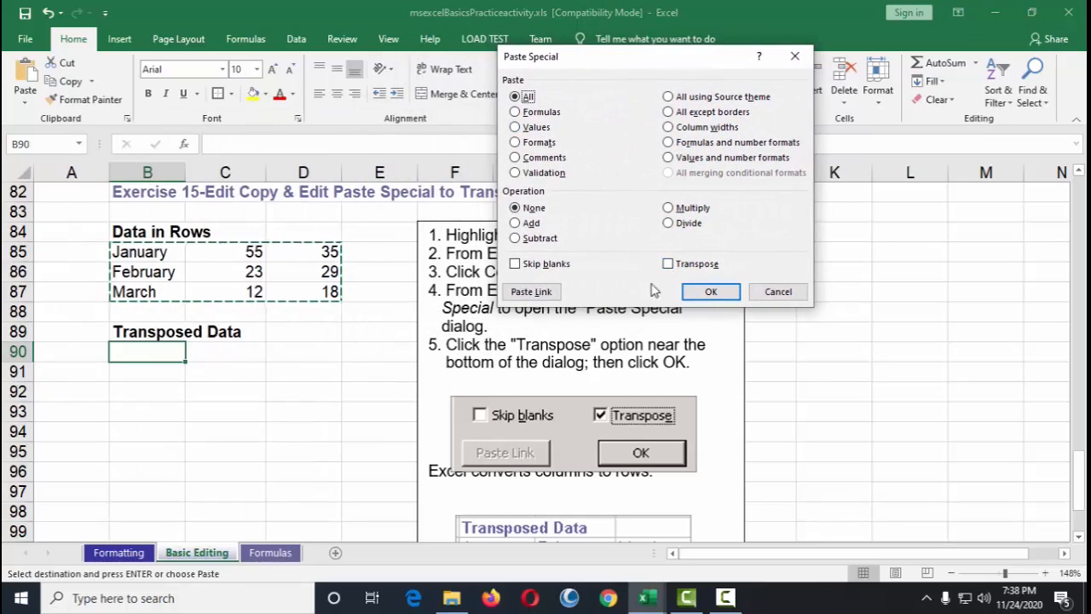
left_click_drag(661, 68, 584, 60)
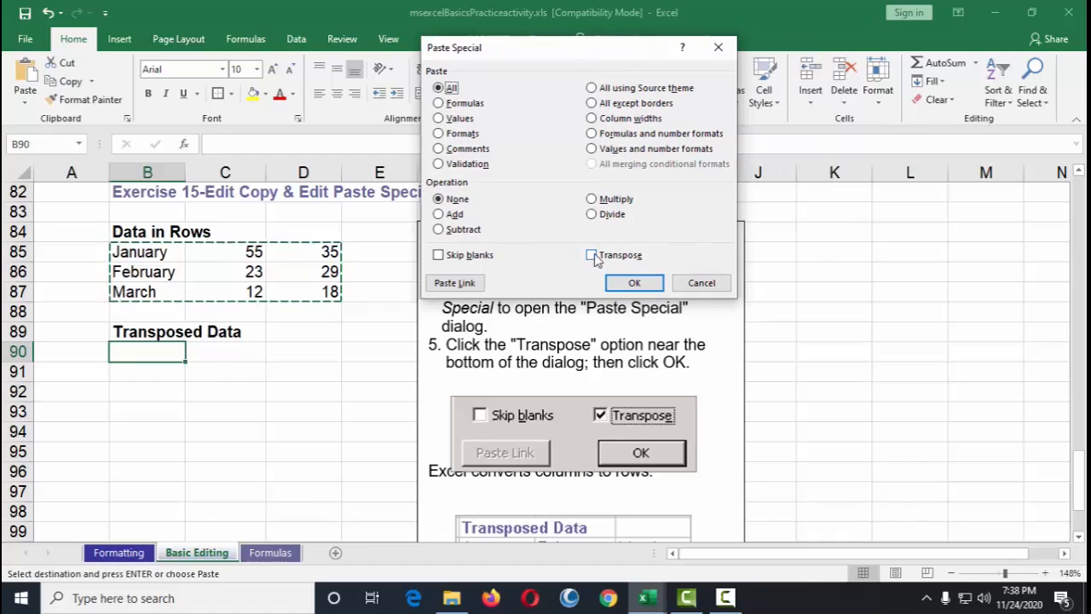
left_click(592, 256)
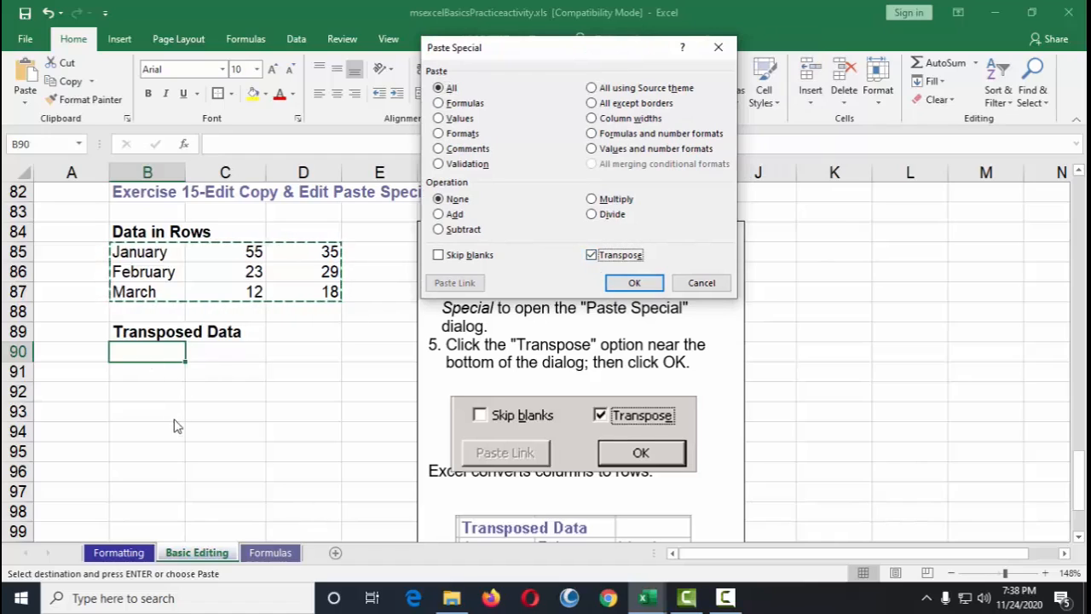
left_click(634, 283)
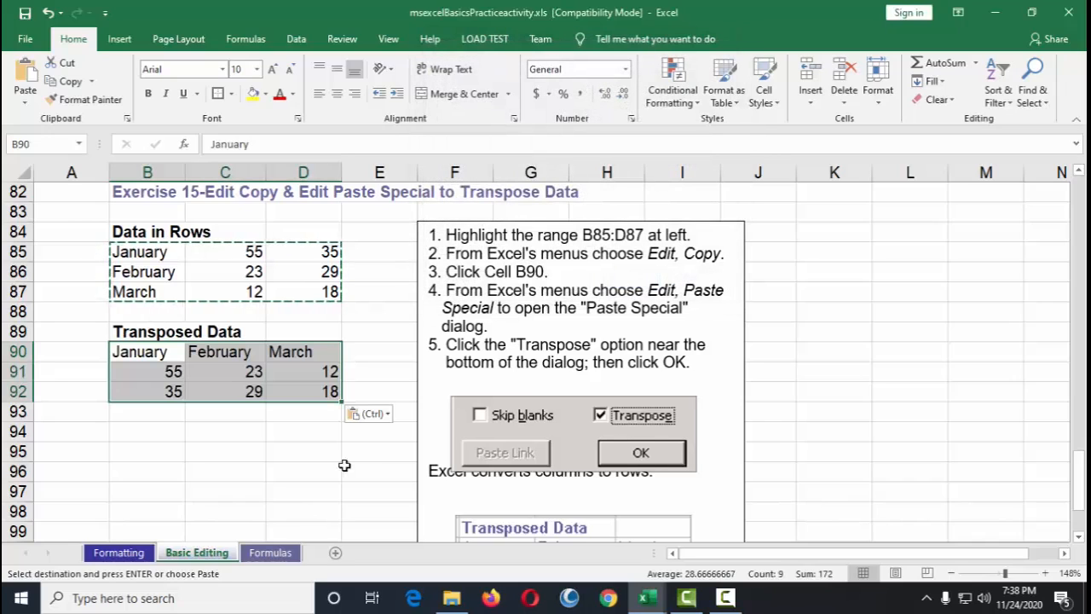
left_click(324, 471)
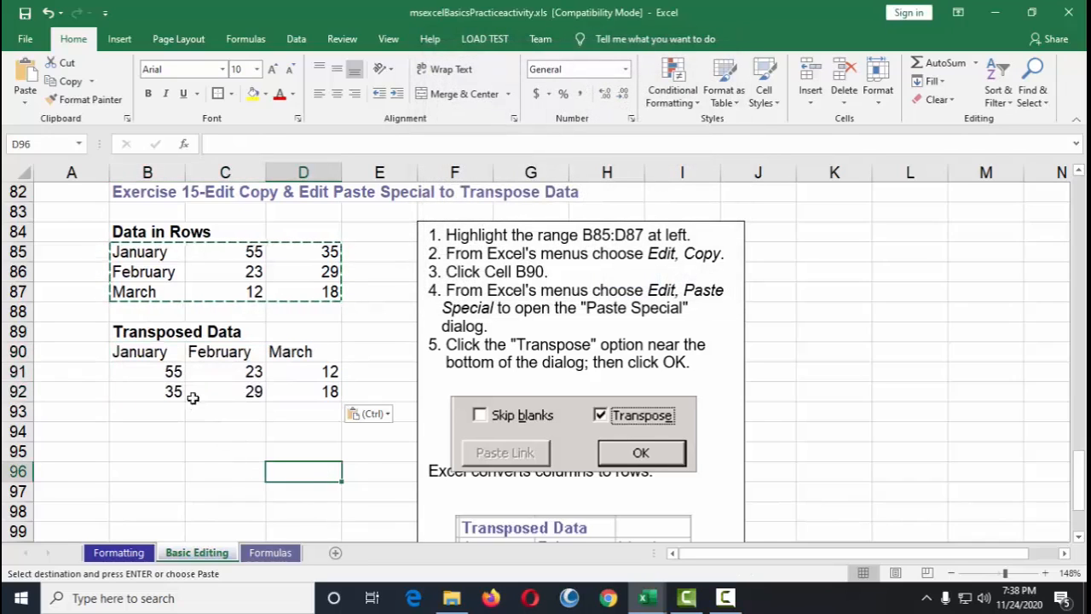
Step: Compare the transposed cells in B90:D92 with the original rows in B85:D87
left_click(138, 354)
left_click(223, 352)
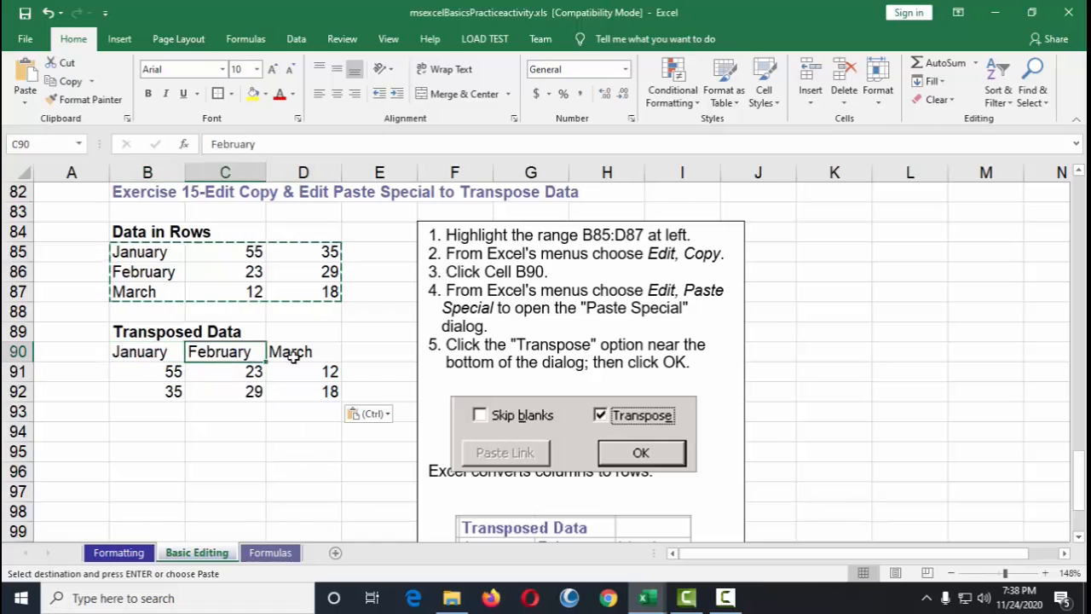
left_click(294, 353)
left_click_drag(165, 359, 313, 352)
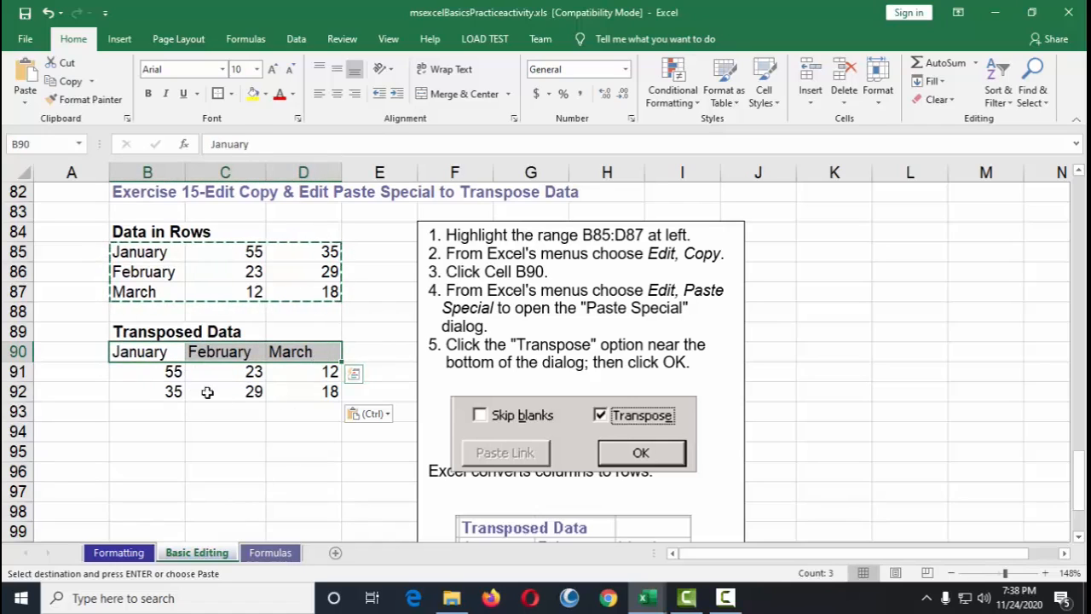
left_click_drag(153, 377, 298, 396)
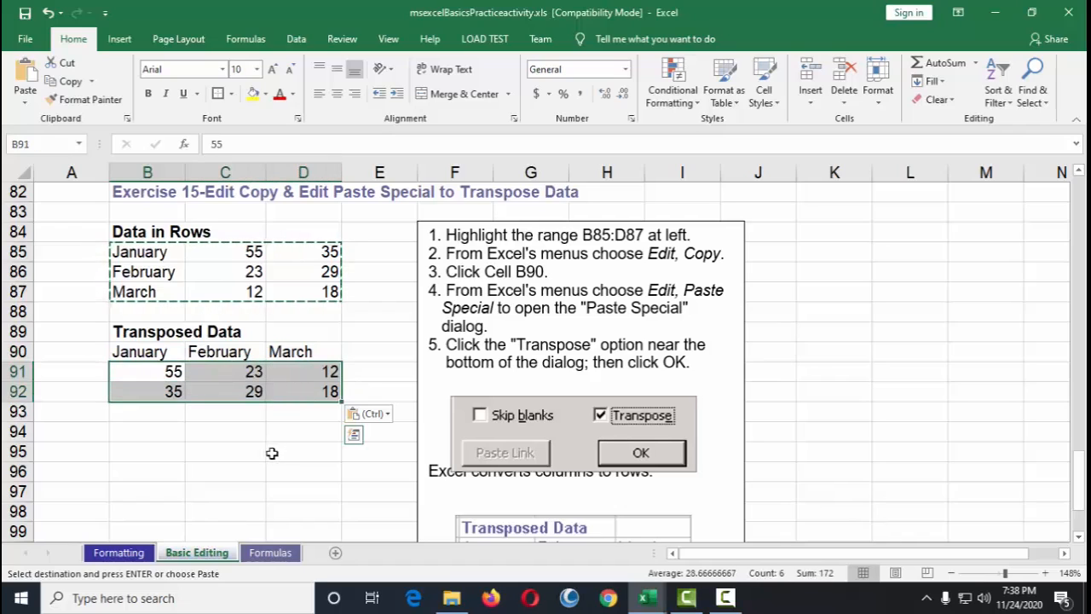
left_click_drag(136, 252, 334, 294)
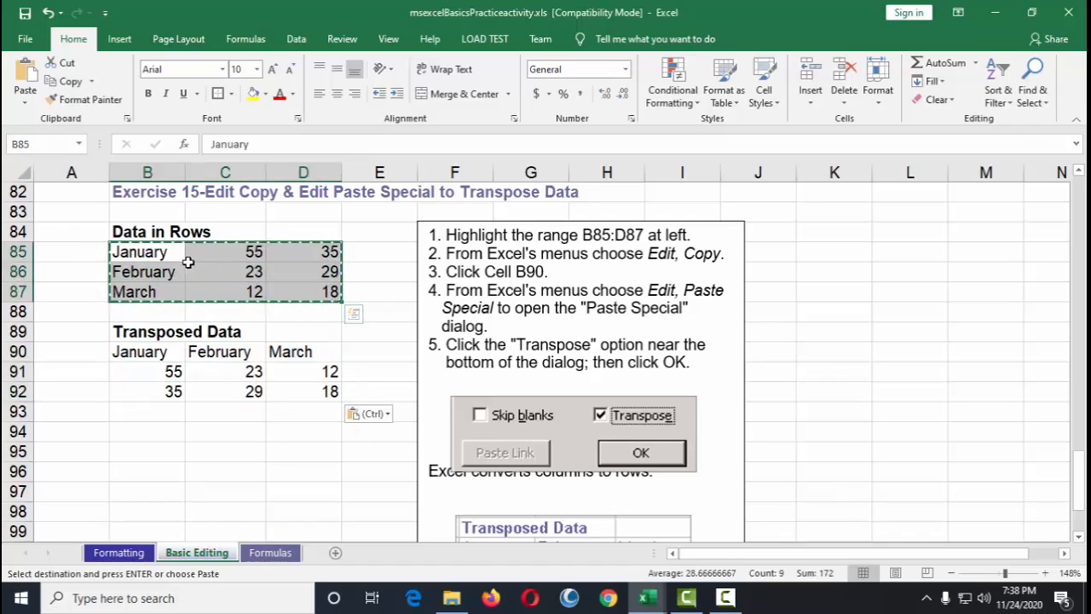
left_click(150, 253)
left_click(148, 272)
left_click(143, 291)
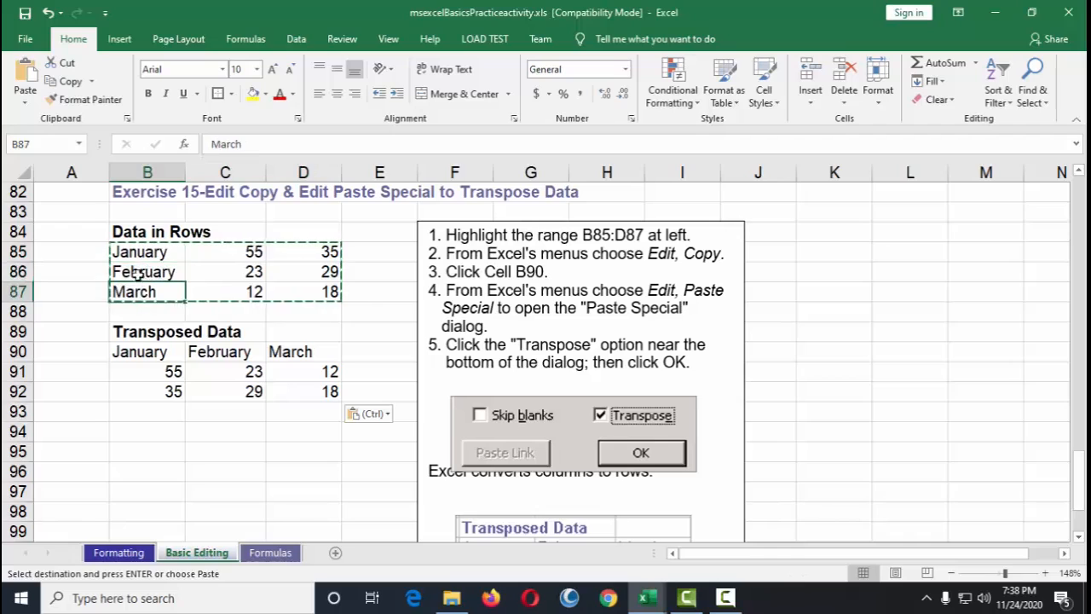
left_click(138, 255)
left_click_drag(127, 254, 299, 252)
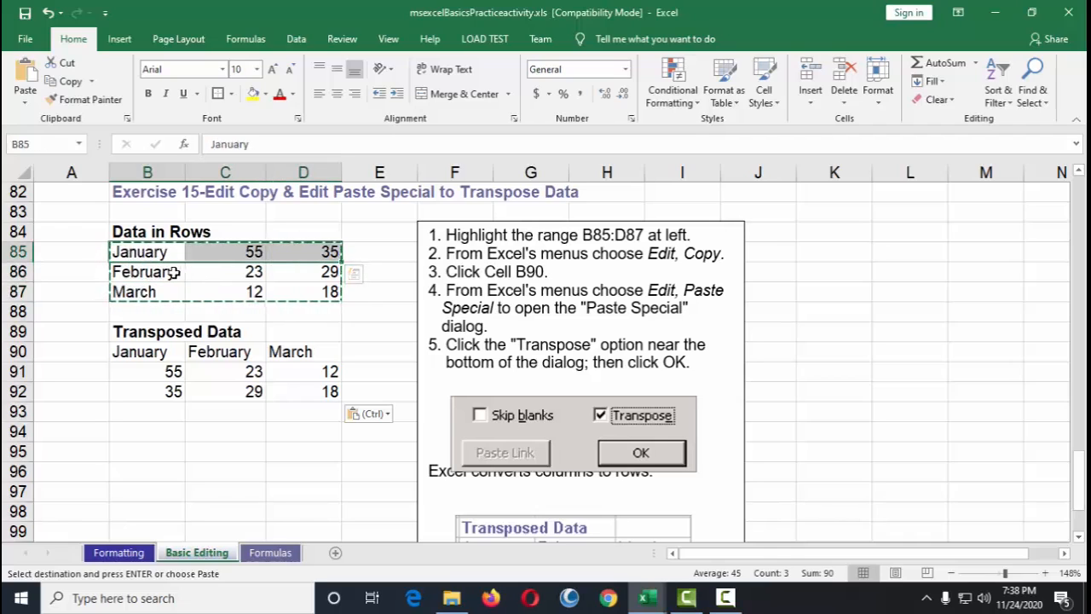
left_click_drag(173, 272, 293, 275)
left_click_drag(151, 292, 345, 292)
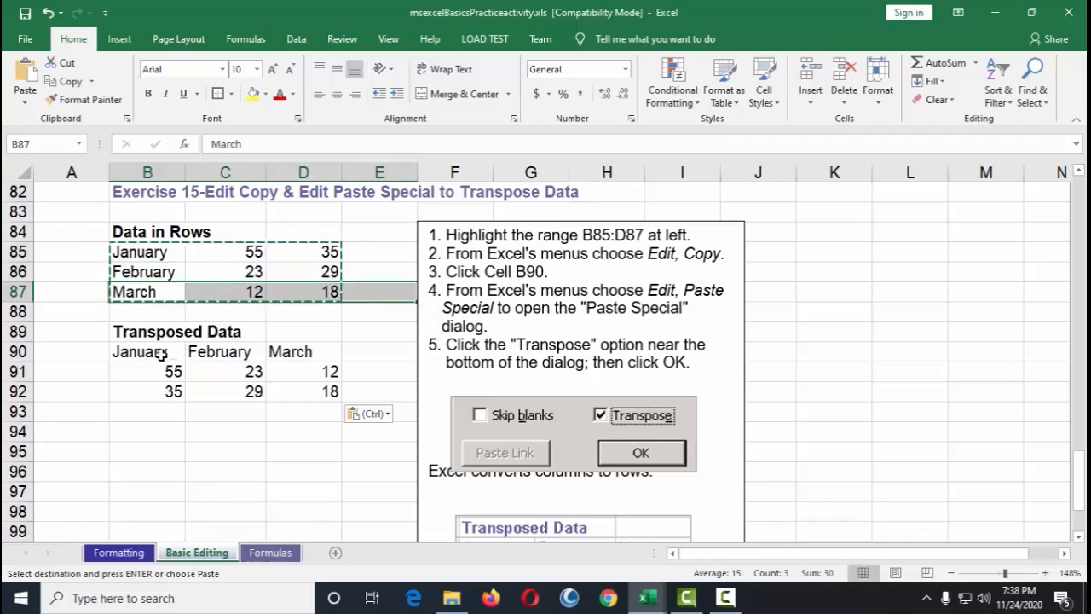
left_click_drag(161, 353, 174, 390)
left_click_drag(235, 356, 231, 394)
left_click_drag(294, 358, 303, 411)
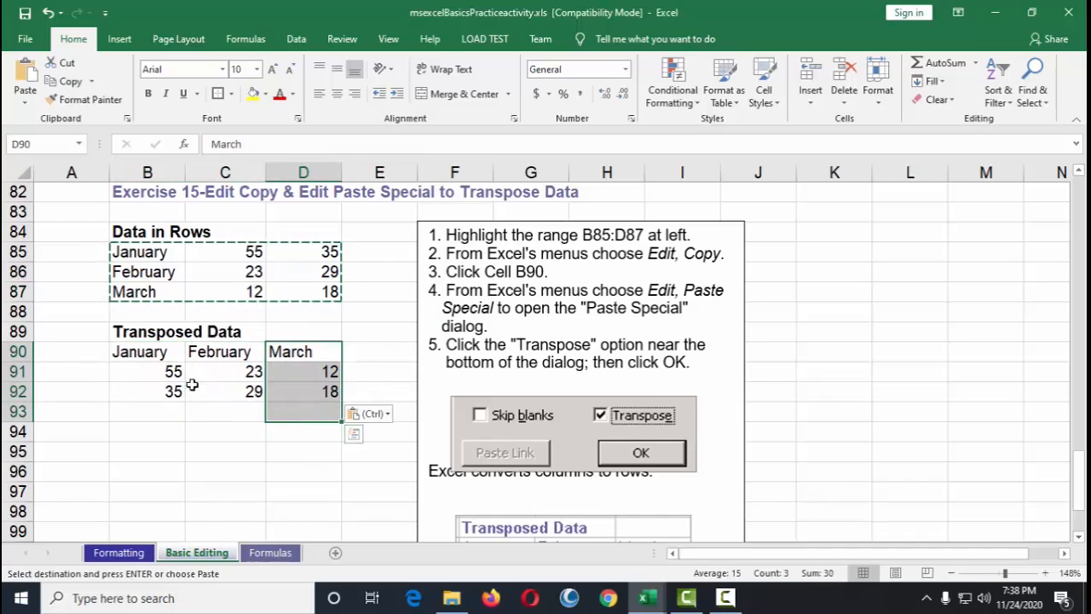
Step: Clear the copy marquee around the source range
key("Escape")
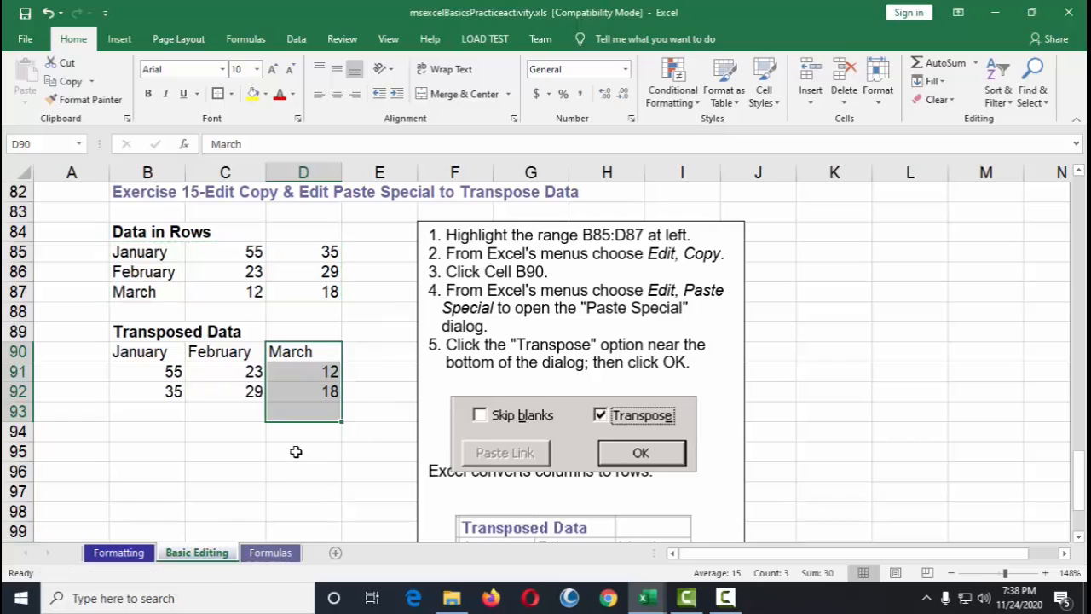
scroll(295, 450, "down", 2)
scroll(304, 436, "down", 3)
scroll(304, 436, "down", 3)
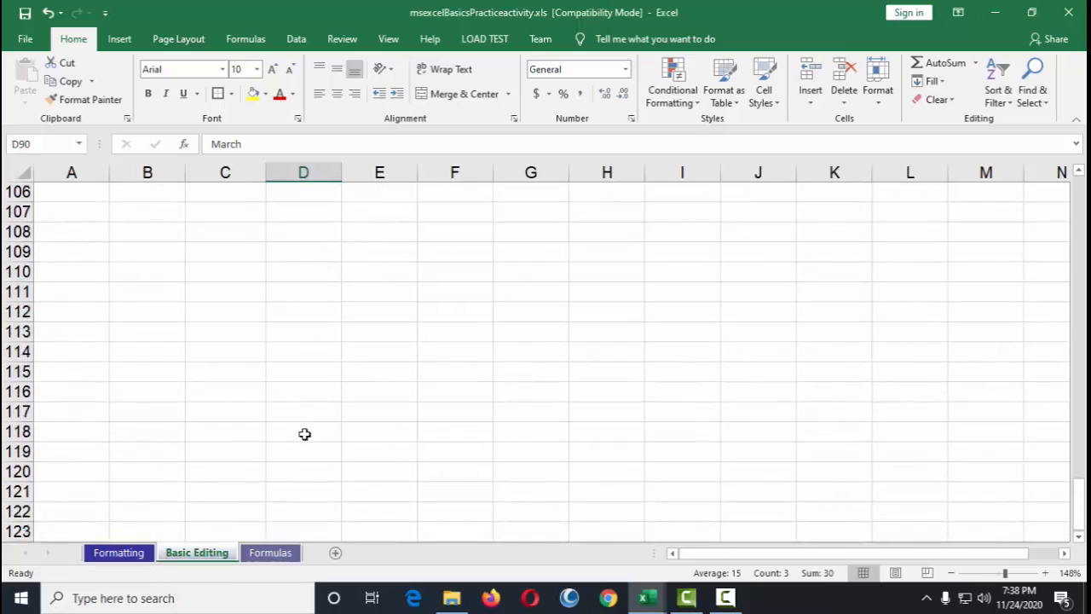
scroll(304, 433, "up", 13)
scroll(310, 425, "up", 15)
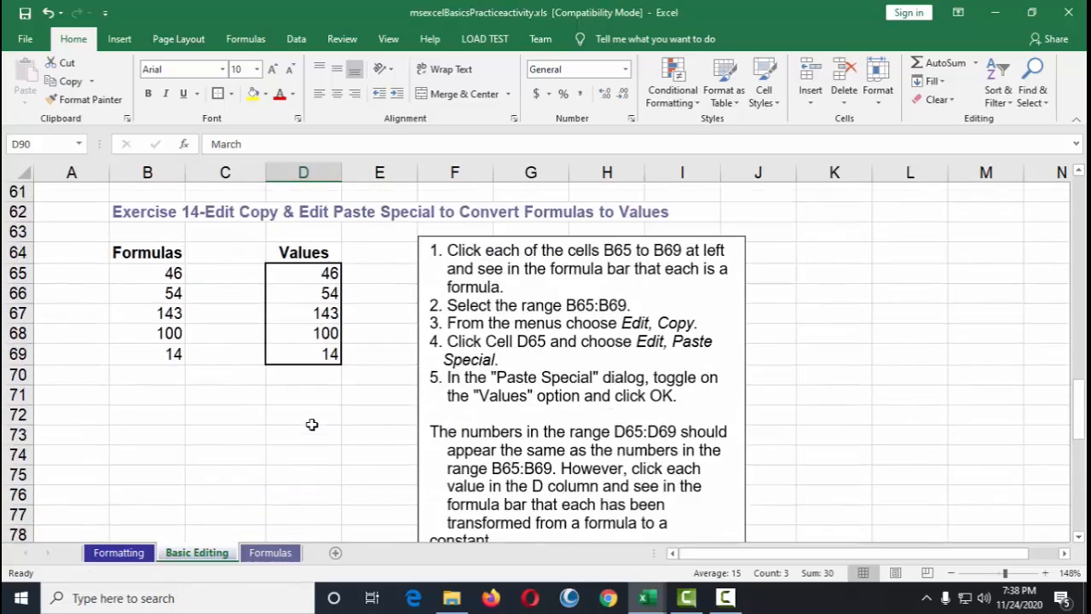
scroll(312, 423, "up", 7)
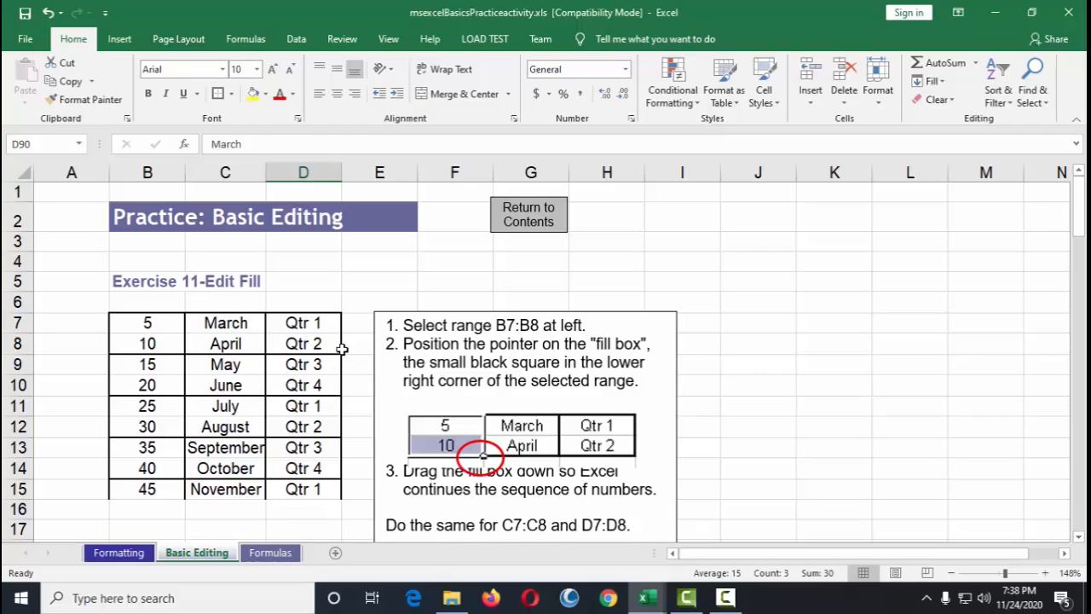
Step: Open the Formulas sheet and select cell C11 holding the Exercise 16 SUM formula
left_click(271, 553)
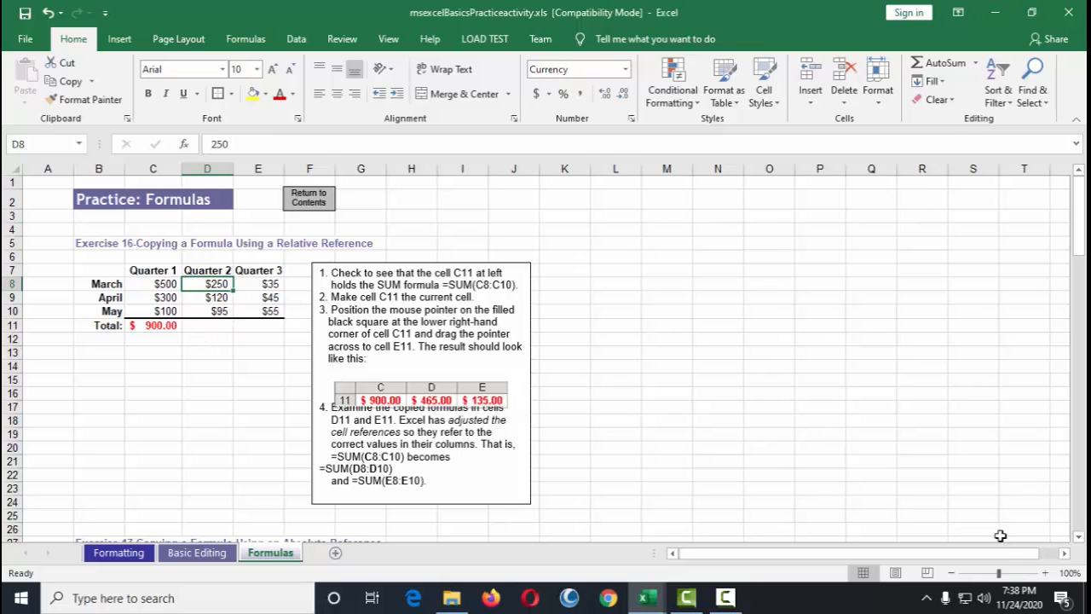
left_click(1005, 573)
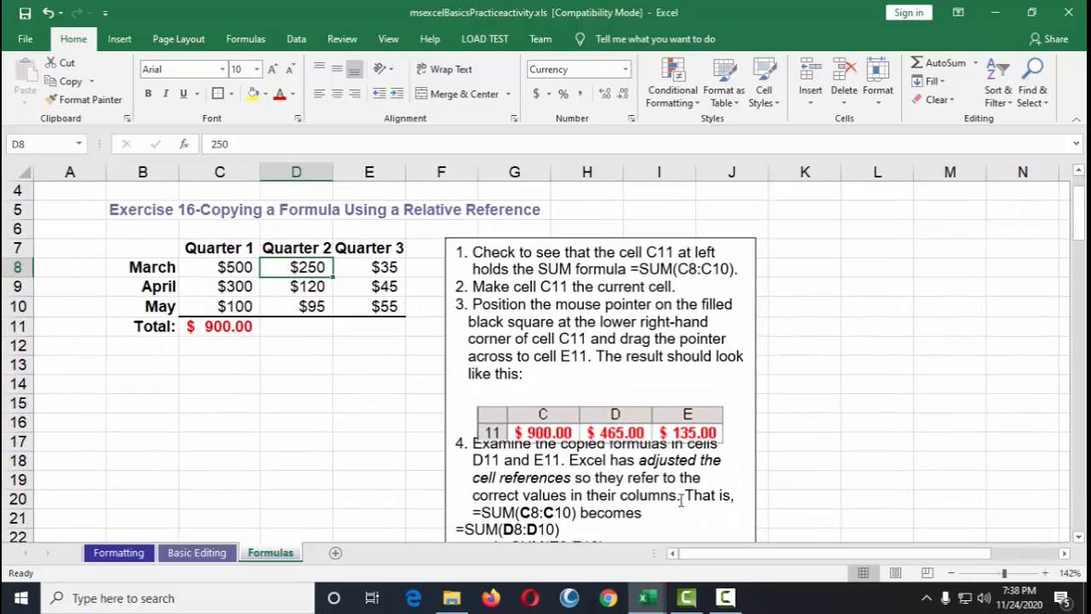
left_click(501, 209)
left_click(221, 329)
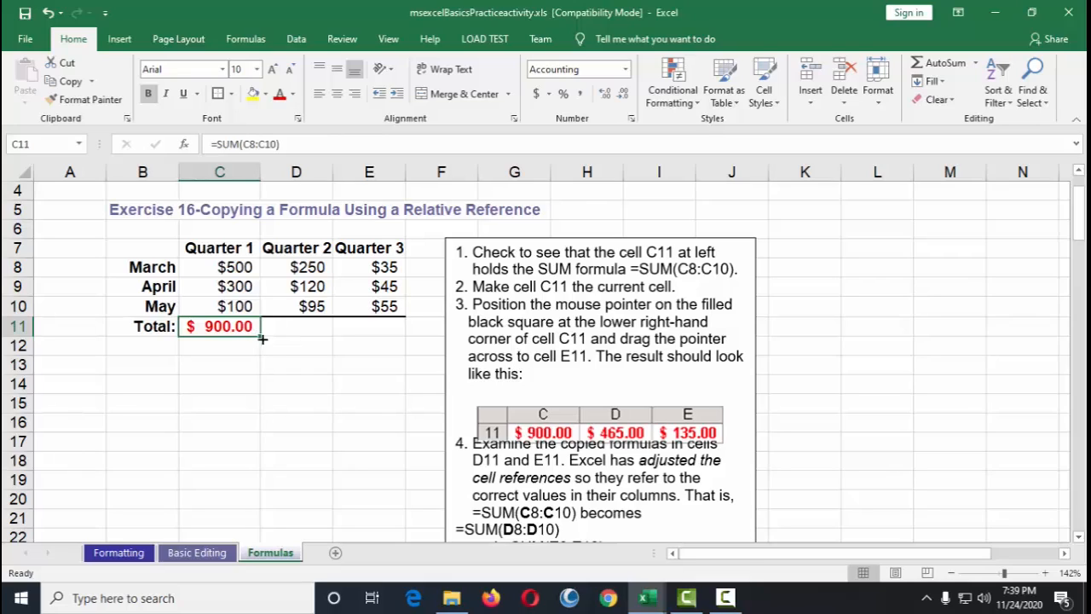
left_click_drag(260, 338, 260, 336)
Step: Switch to the Formatting sheet and browse its exercises
left_click(119, 552)
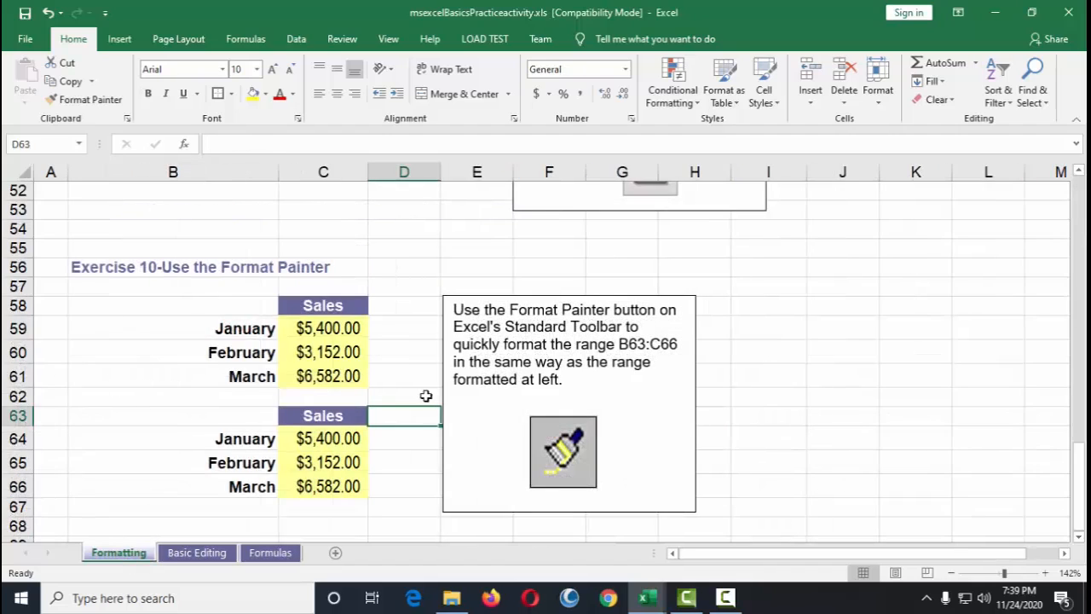
scroll(426, 395, "up", 17)
scroll(427, 358, "down", 4)
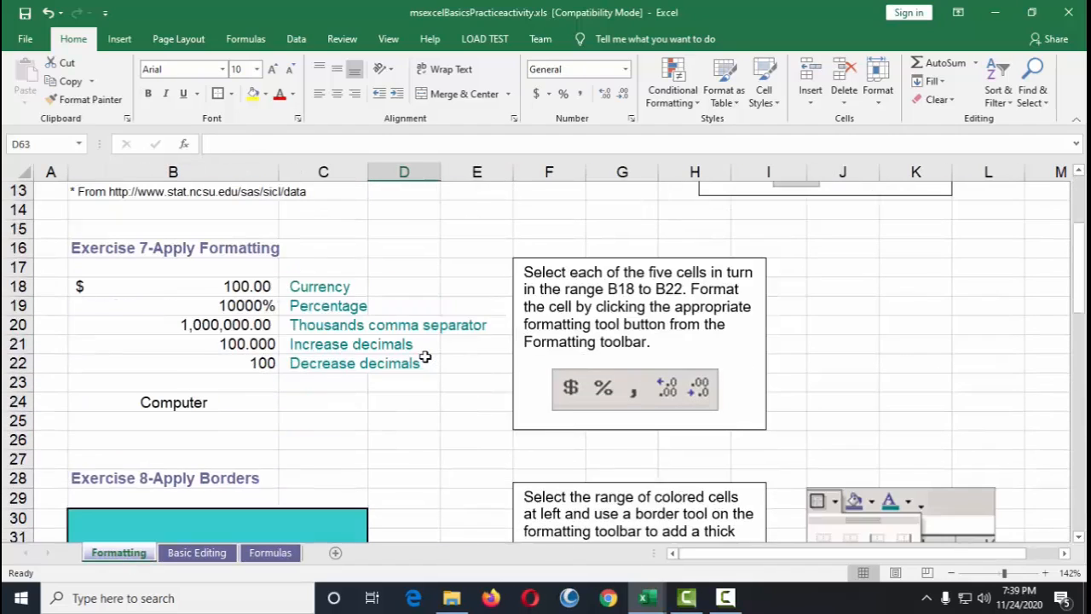
scroll(425, 358, "down", 2)
scroll(428, 358, "up", 1)
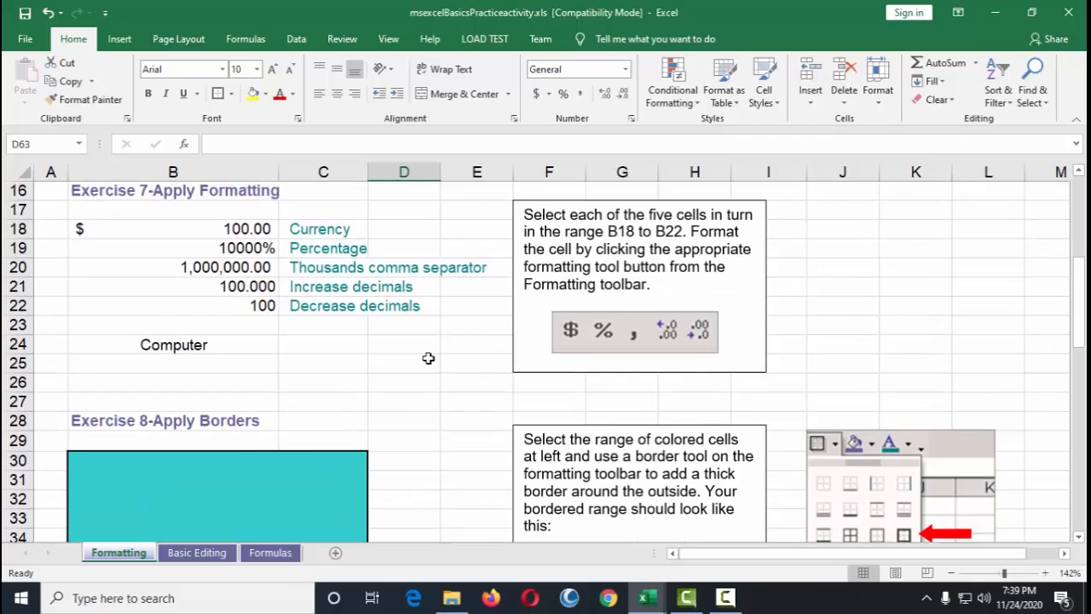
scroll(428, 358, "down", 8)
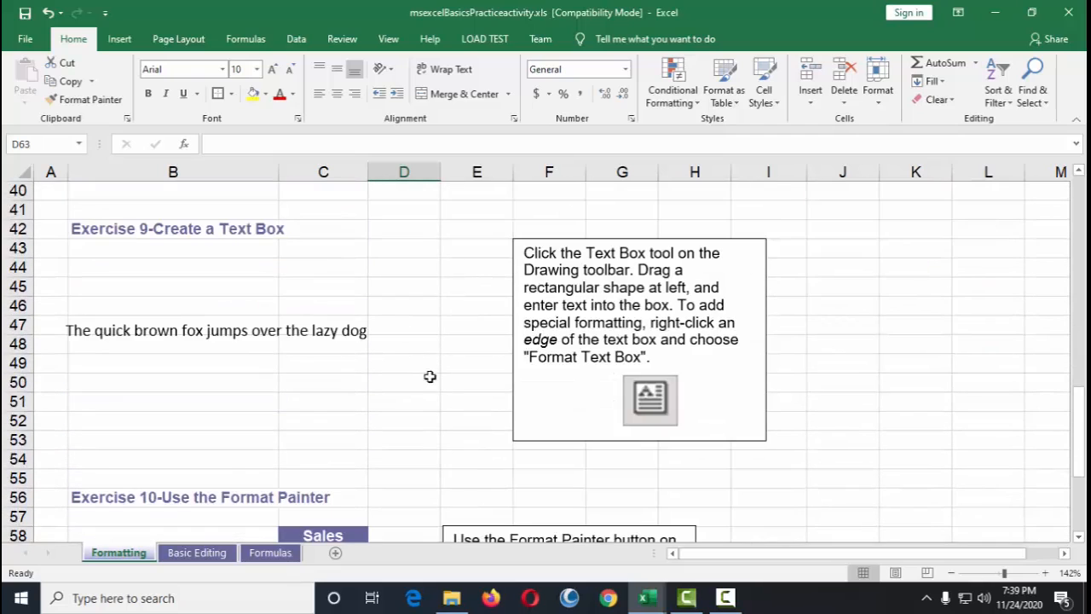
left_click(197, 553)
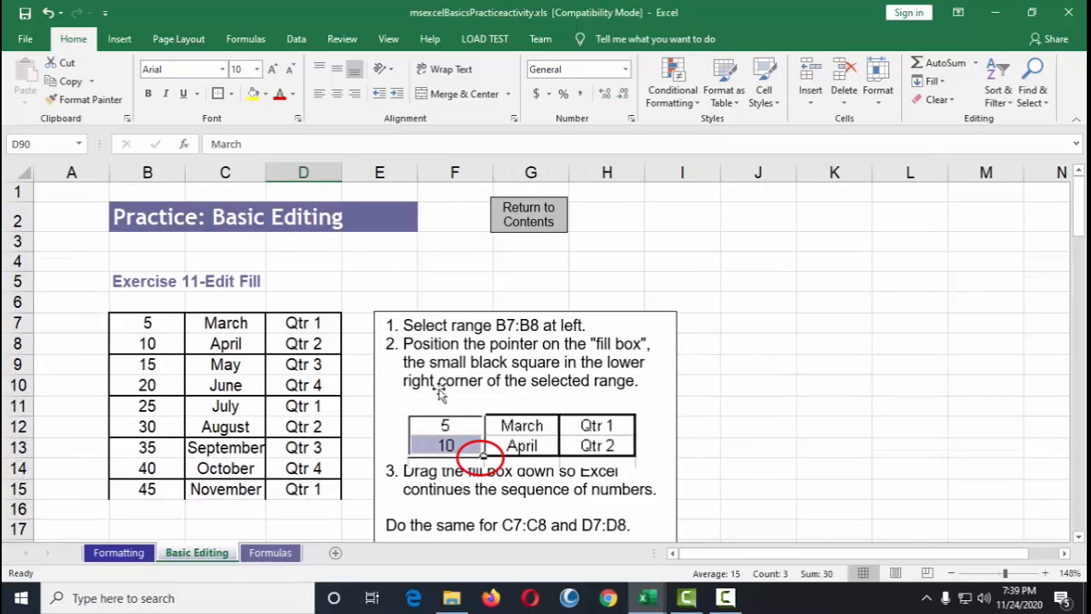
left_click(596, 343)
double_click(617, 343)
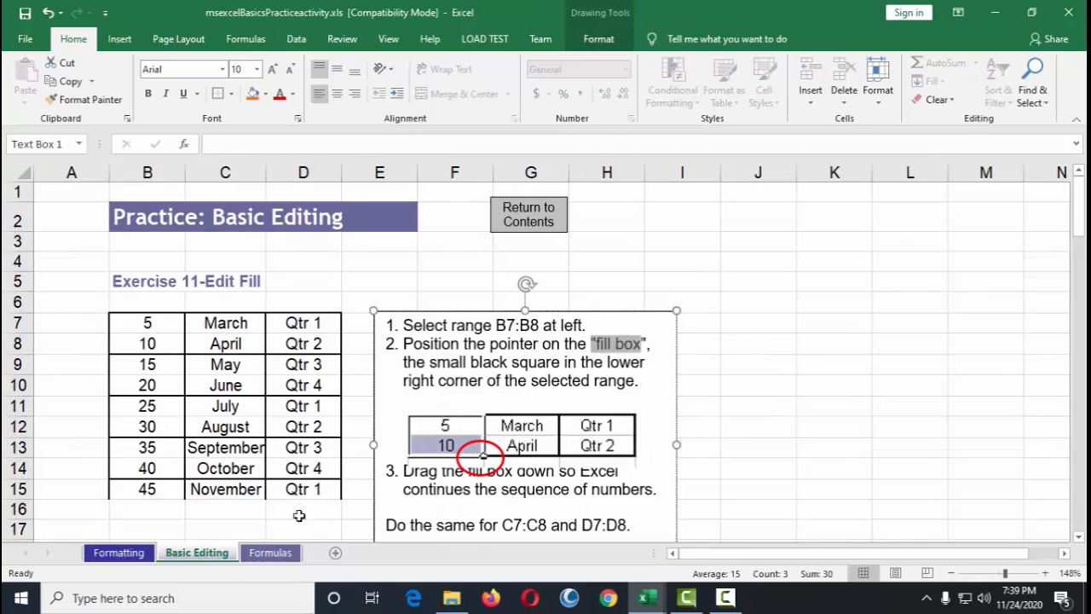
Step: On the Formulas sheet, fill the C11 SUM formula across to E11 and nudge the example picture upward
left_click(270, 552)
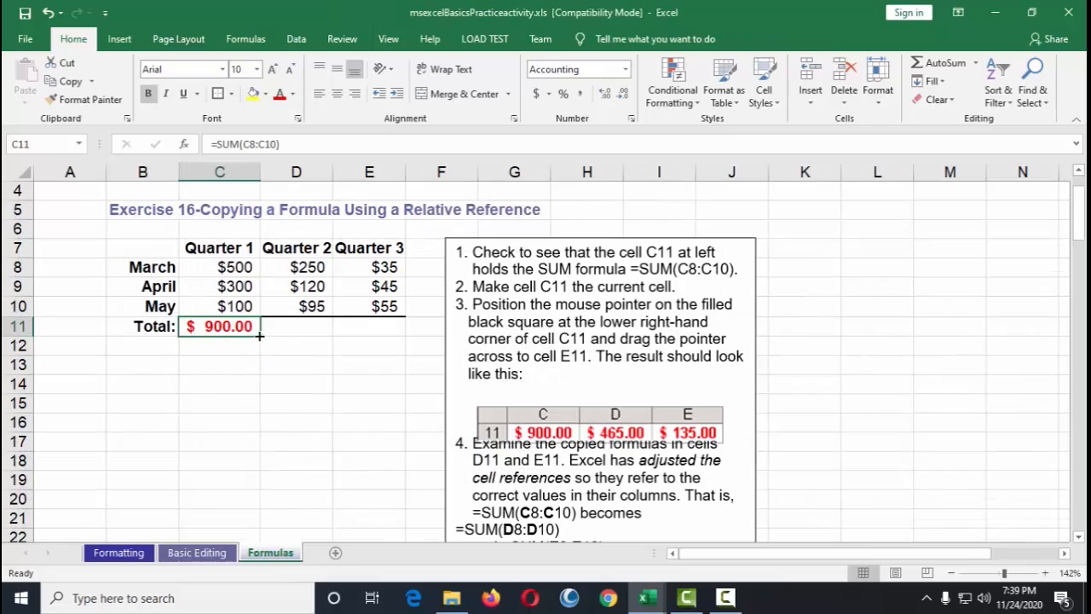
left_click_drag(260, 336, 413, 341)
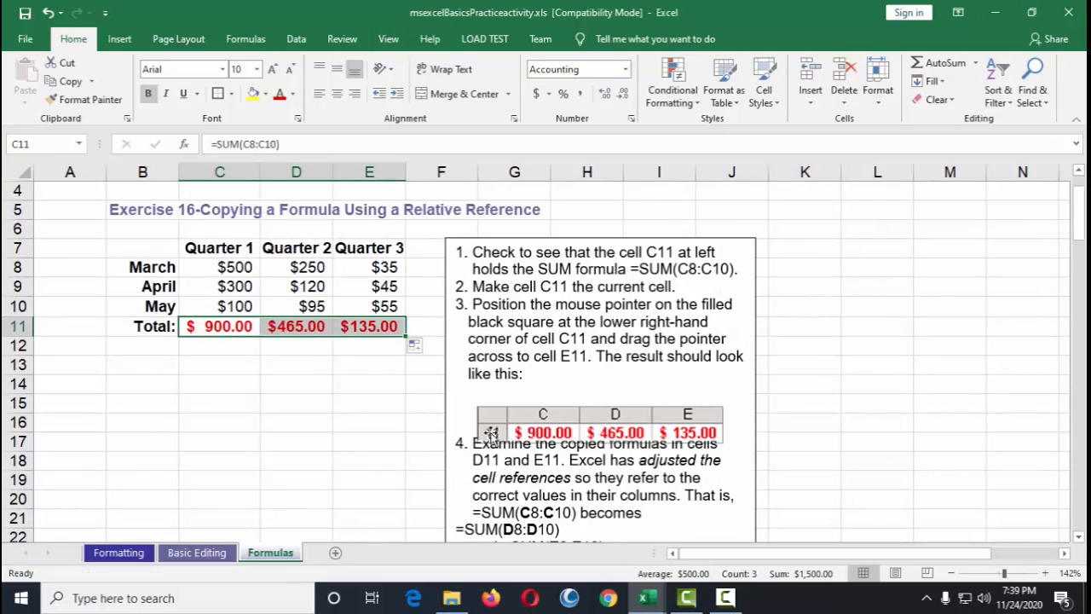
left_click_drag(585, 413, 585, 394)
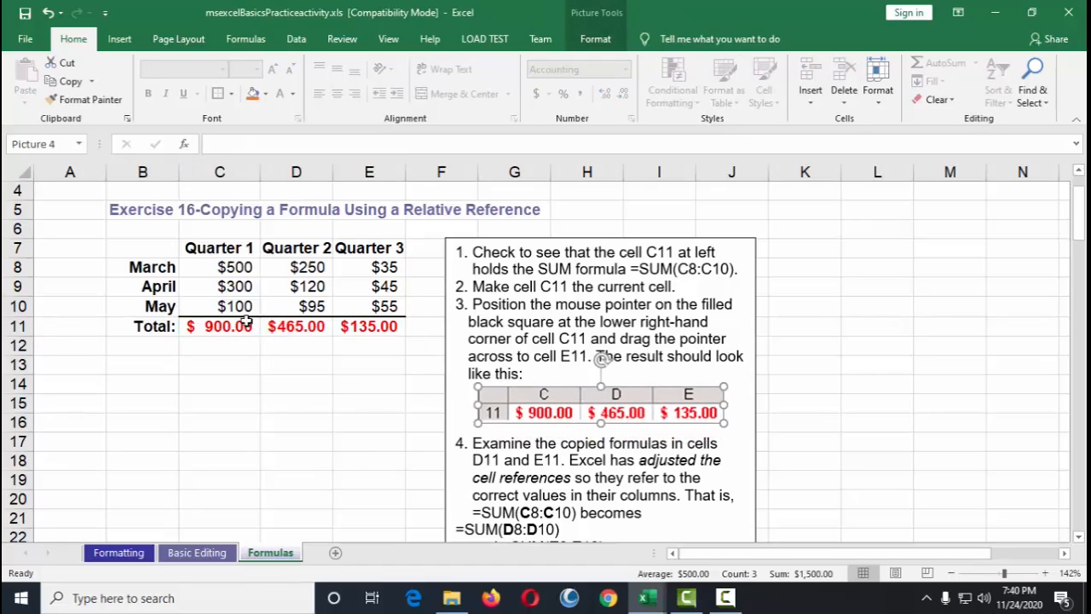
Step: Inspect the copied SUM formulas in cells C11, D11 and E11 by opening each for editing
scroll(361, 394, "down", 1)
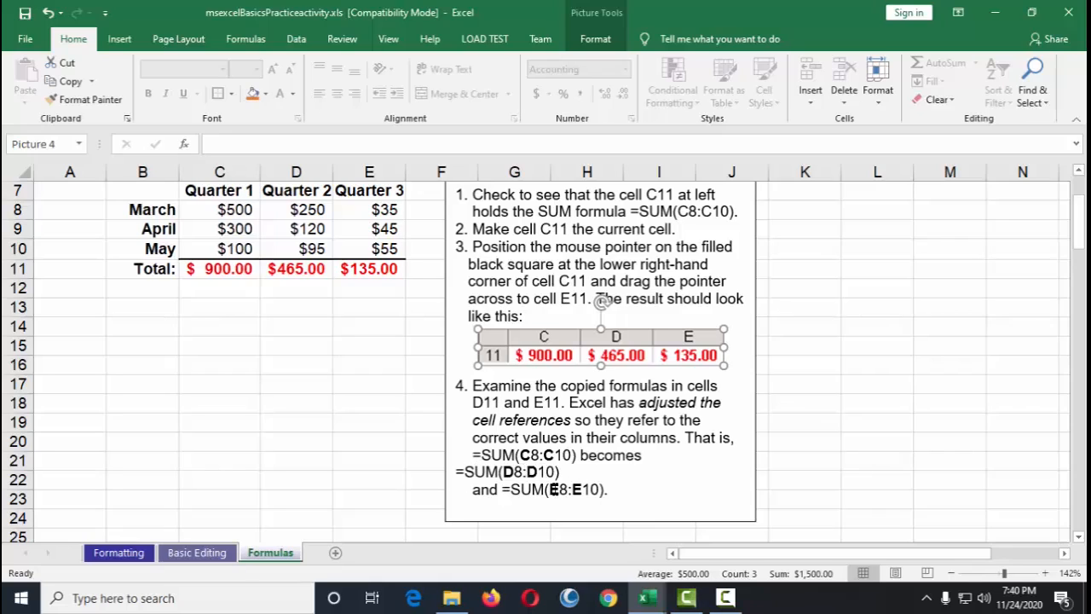
left_click(383, 268)
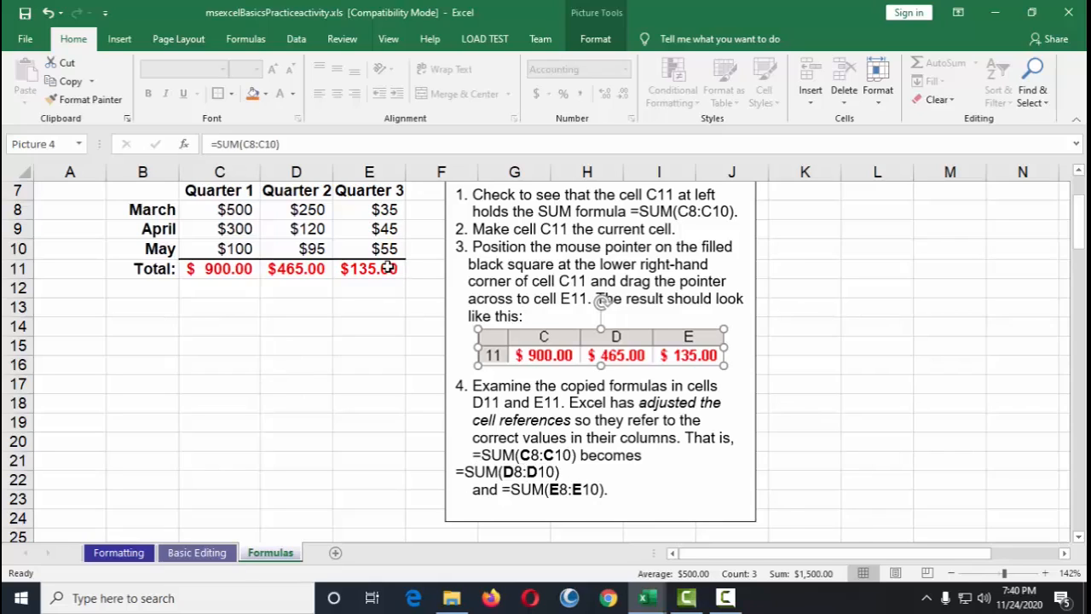
left_click(229, 269)
left_click(305, 269)
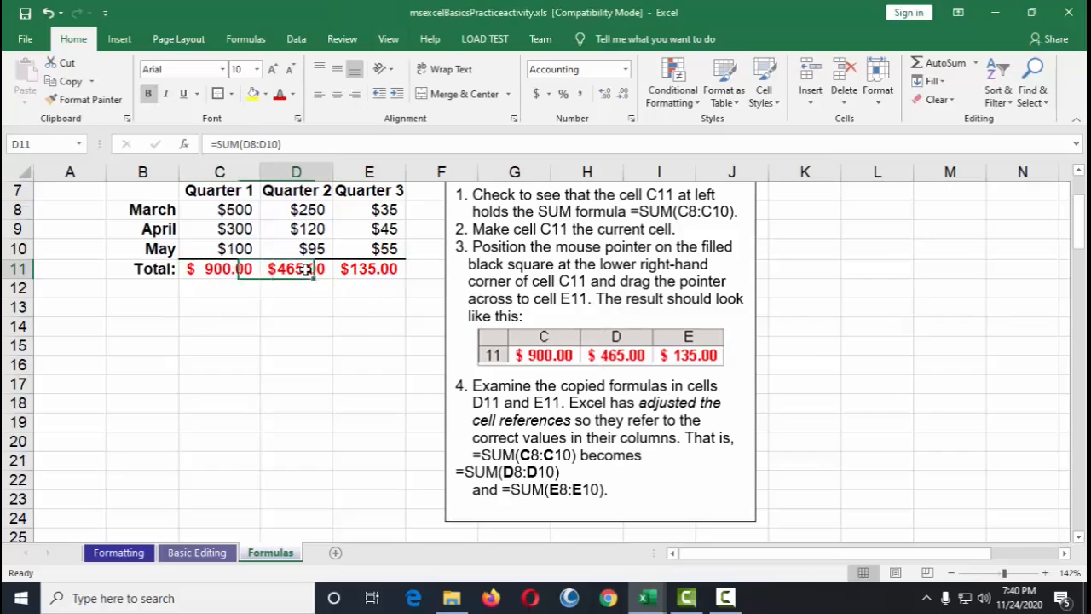
scroll(193, 378, "up", 2)
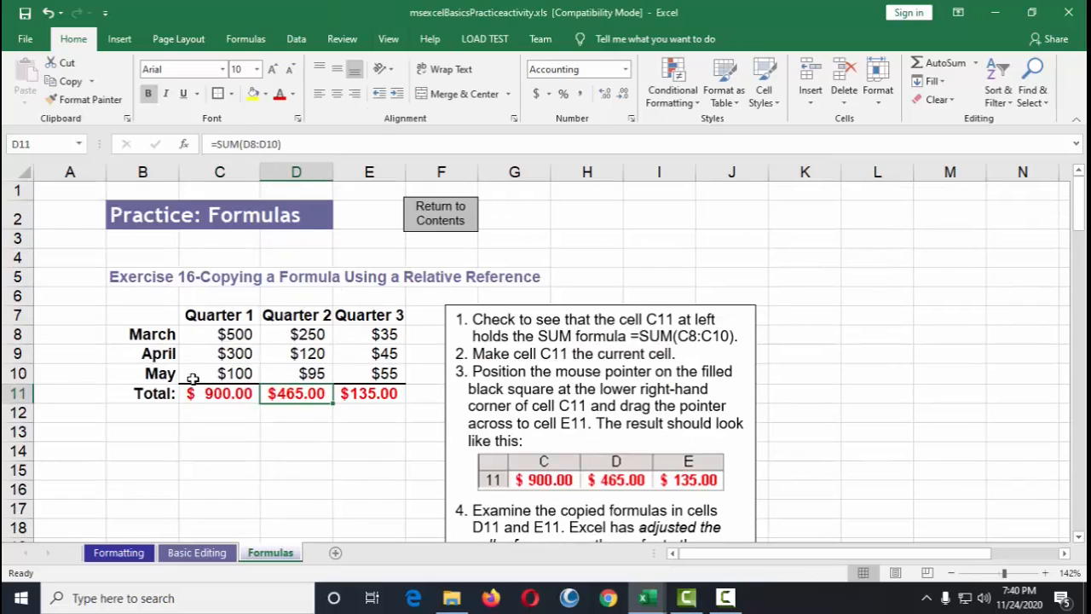
double_click(226, 394)
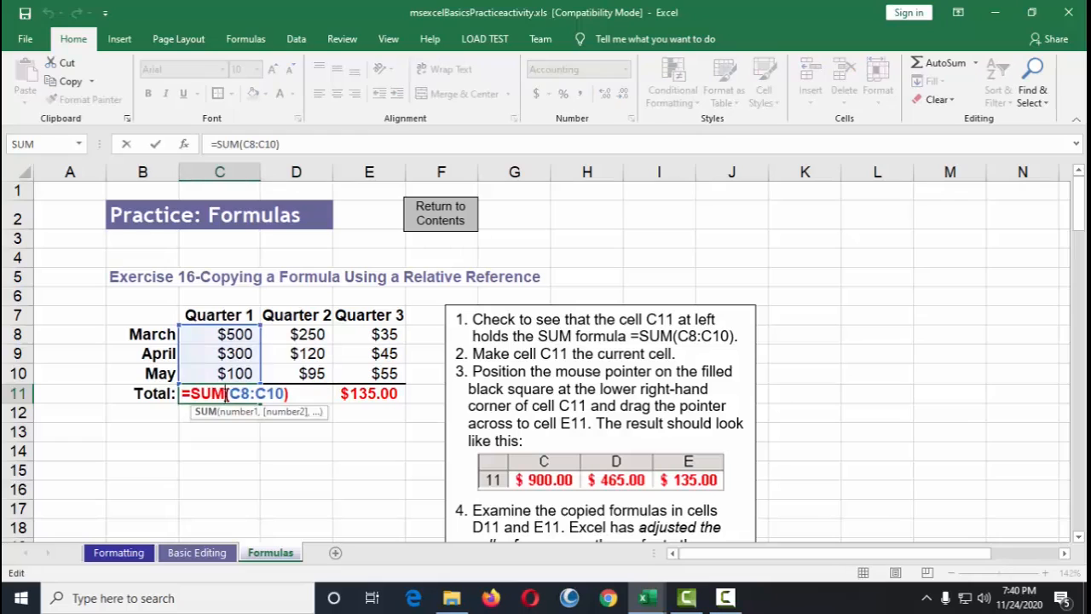
key("Escape")
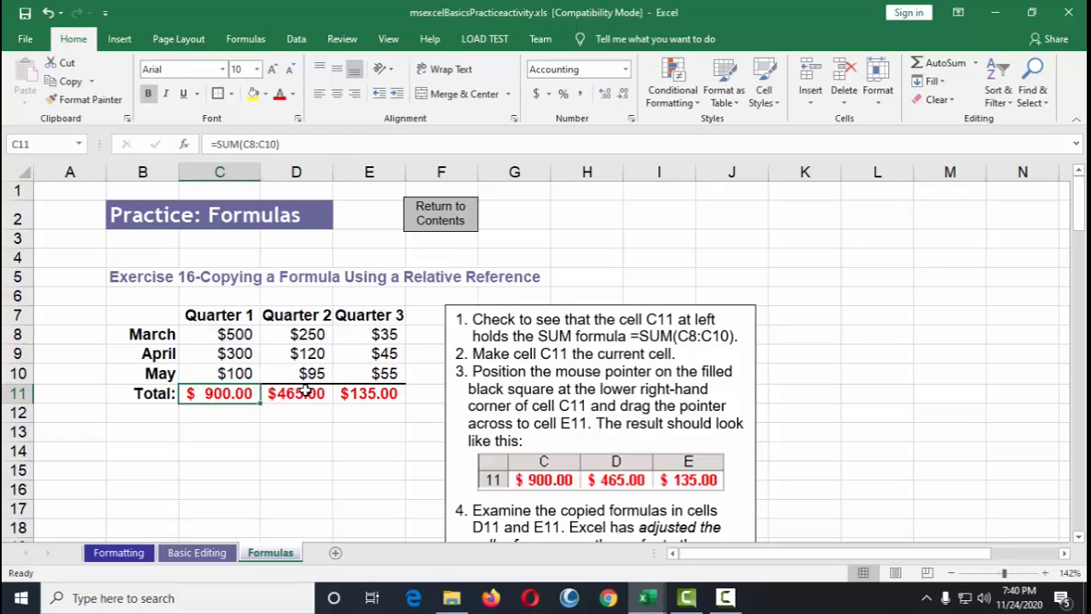
double_click(305, 392)
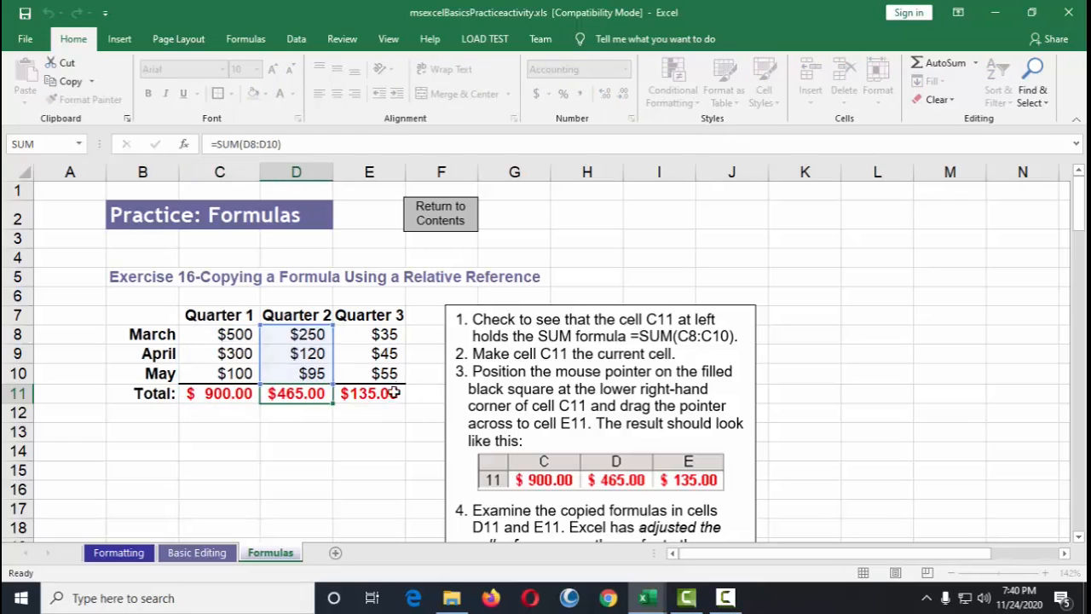
left_click(394, 392)
double_click(375, 393)
key("Escape")
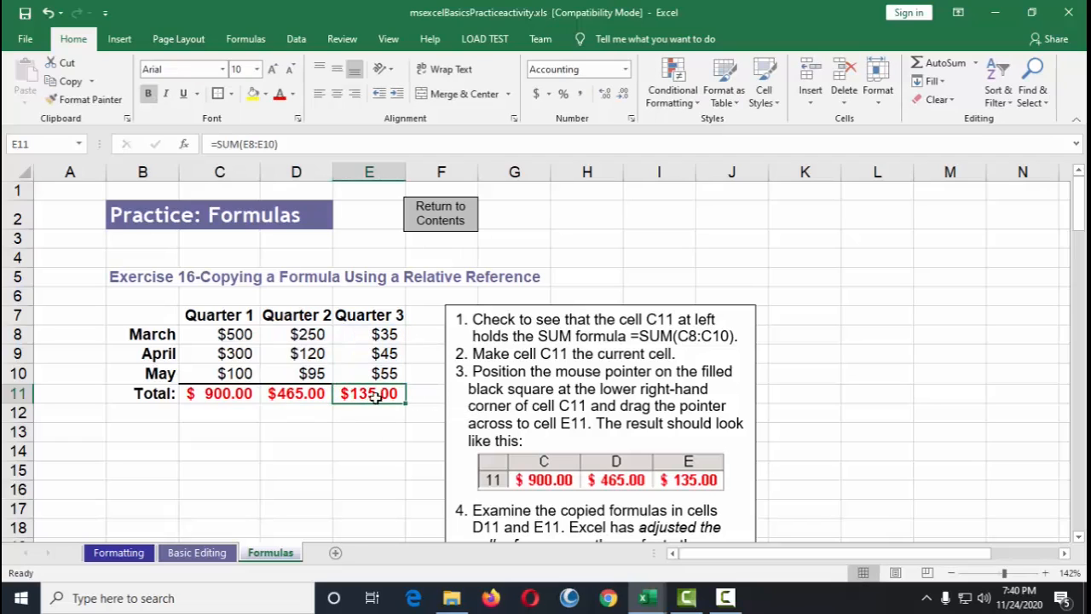
double_click(375, 394)
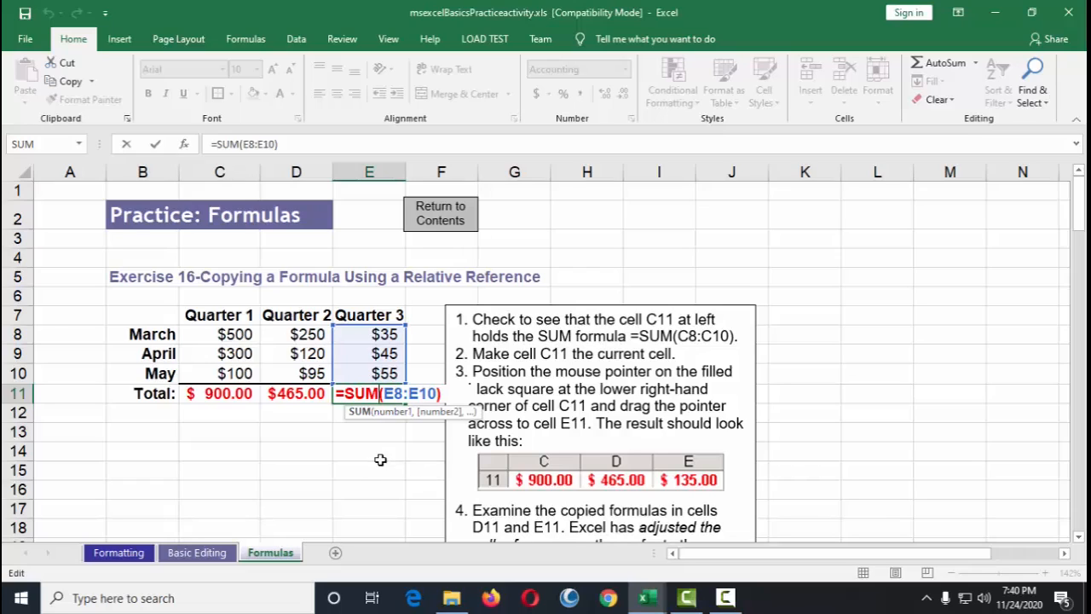
key("Escape")
double_click(307, 395)
key("Escape")
scroll(414, 507, "down", 5)
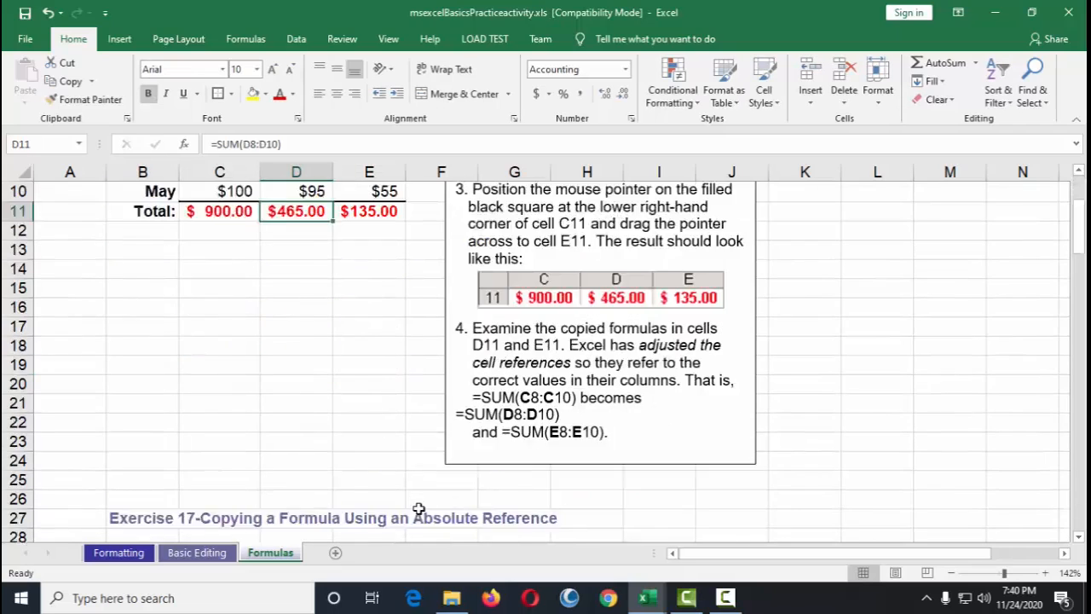
Step: Select C35 in Exercise 17 and fill its tax formula across to E35
scroll(418, 509, "down", 1)
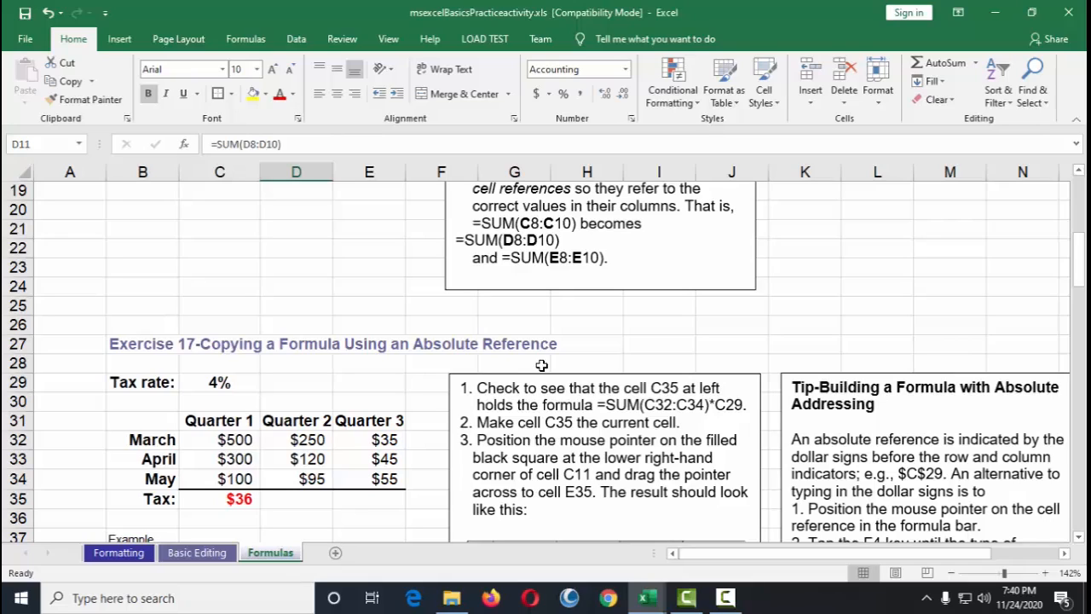
left_click(242, 503)
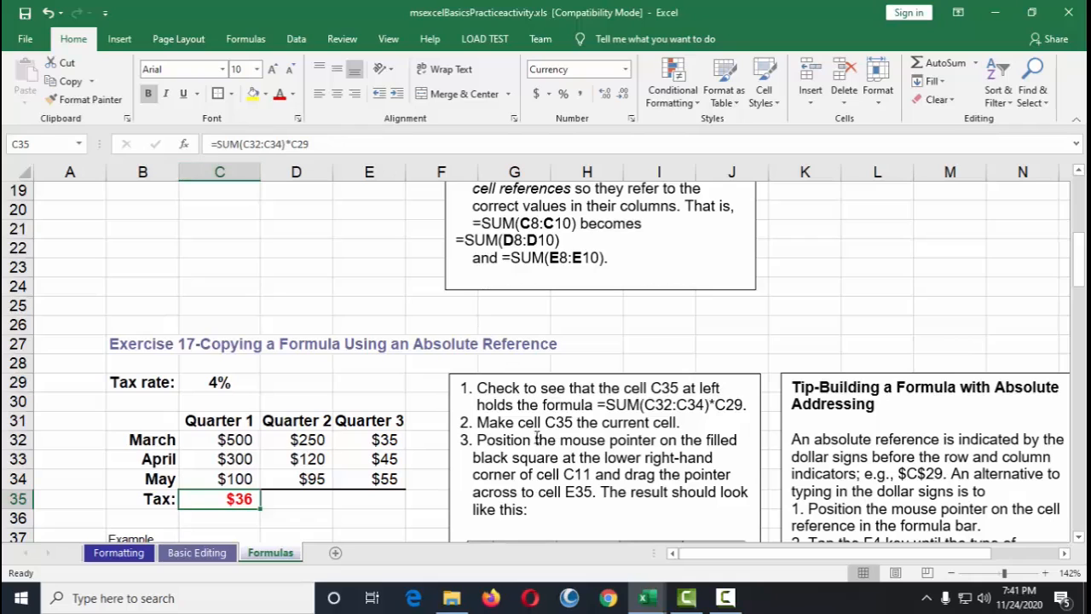
scroll(626, 435, "down", 1)
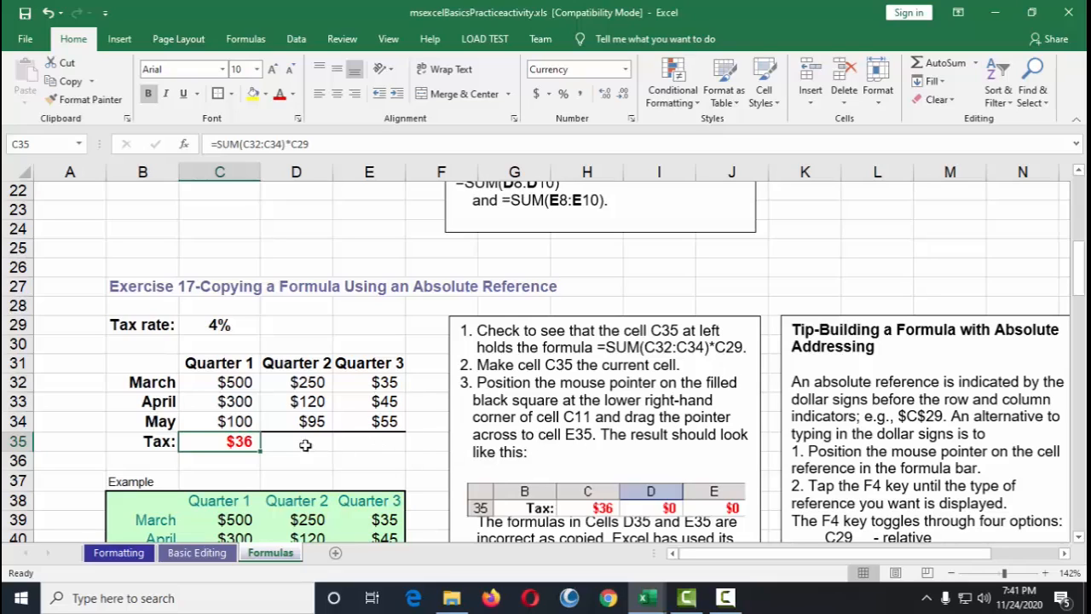
left_click_drag(260, 452, 399, 450)
Step: Move the Exercise 17 example result picture slightly upward
scroll(557, 413, "down", 1)
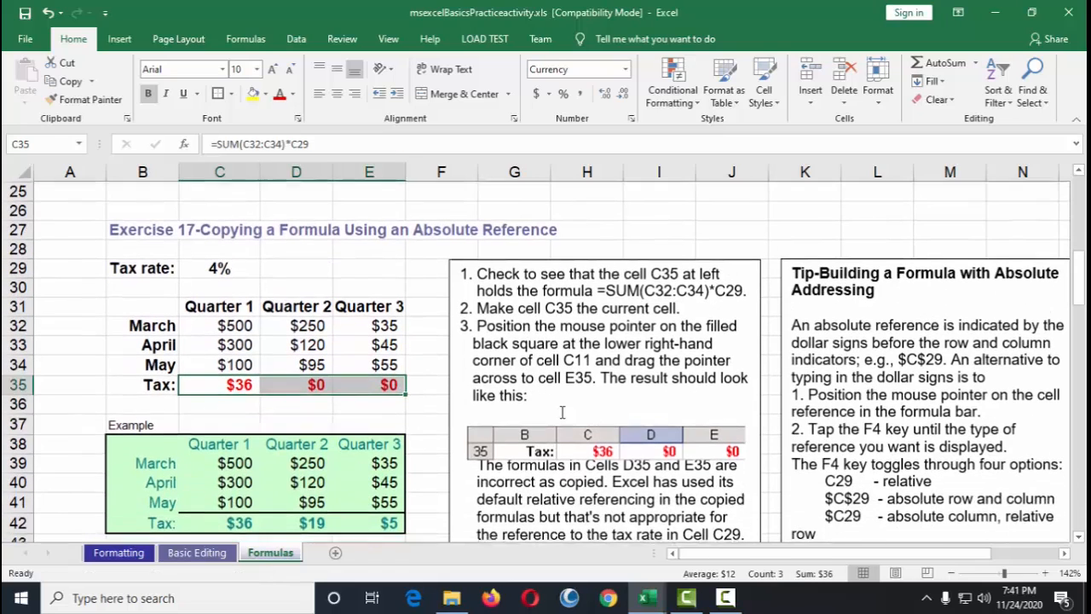
left_click_drag(635, 443, 638, 426)
left_click(637, 427)
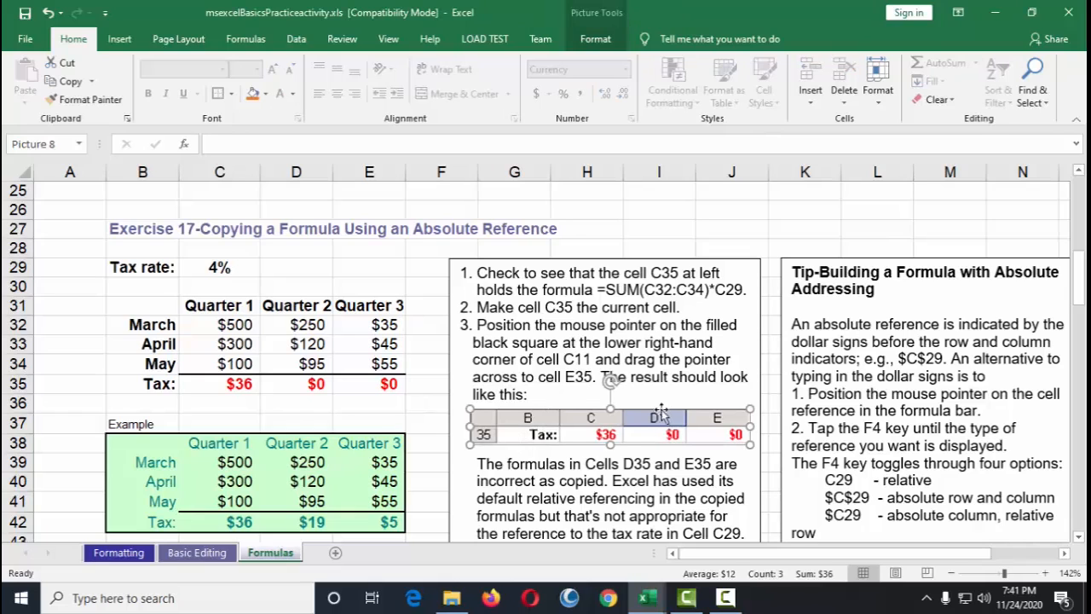
scroll(602, 436, "down", 1)
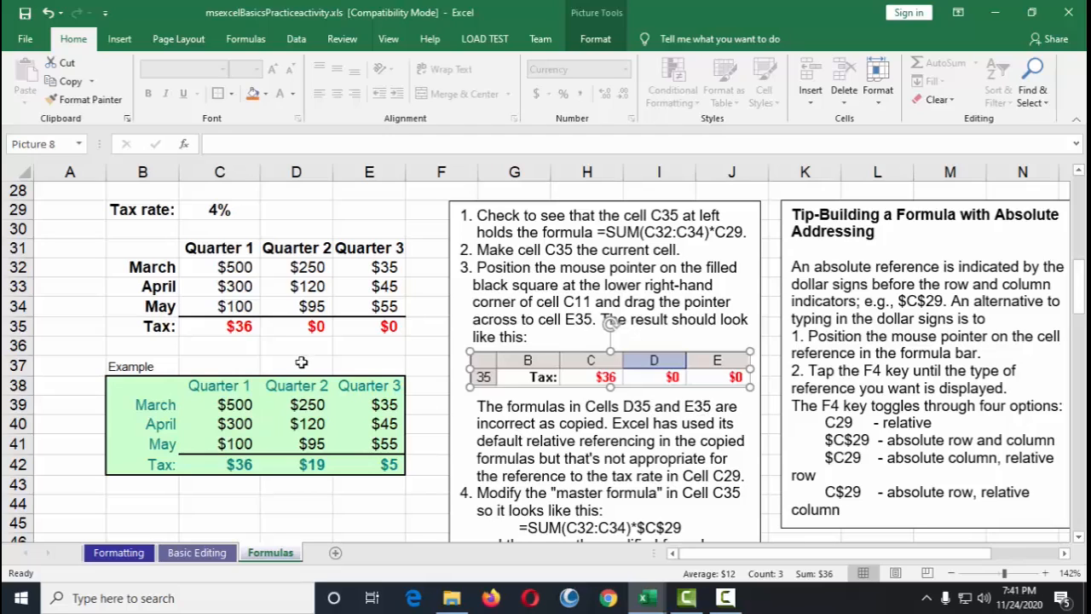
Step: Compare the formulas in D35 and E35 with the original tax formula in C35
left_click(316, 327)
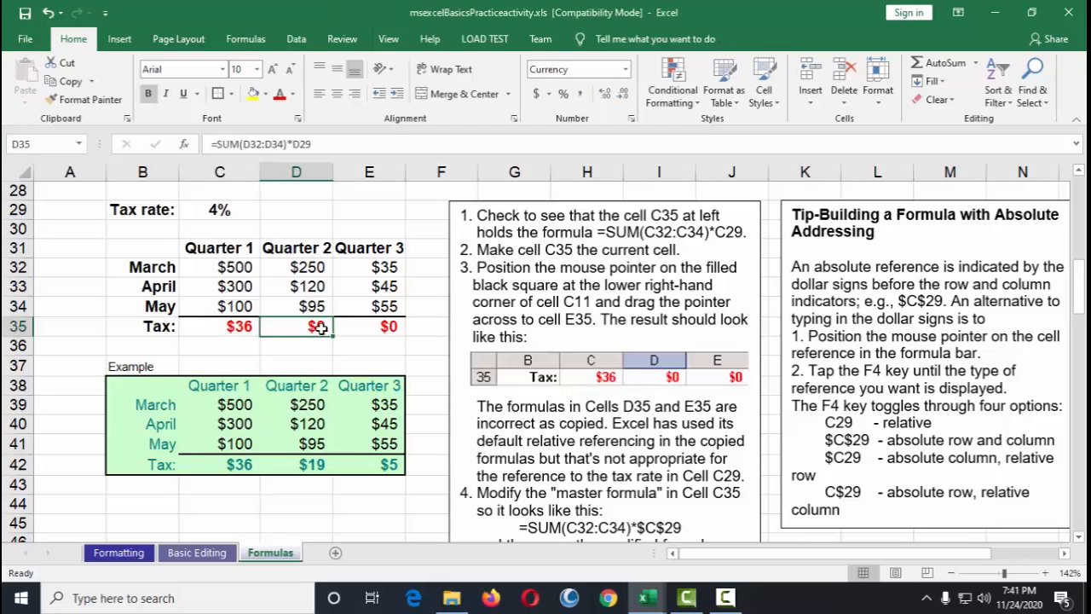
left_click(387, 329)
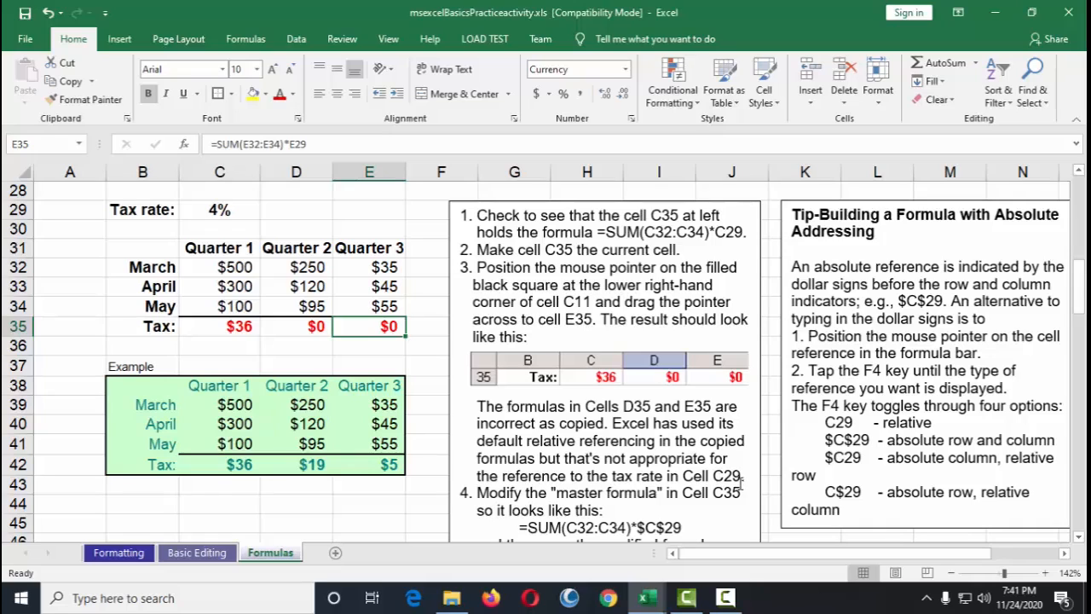
double_click(315, 331)
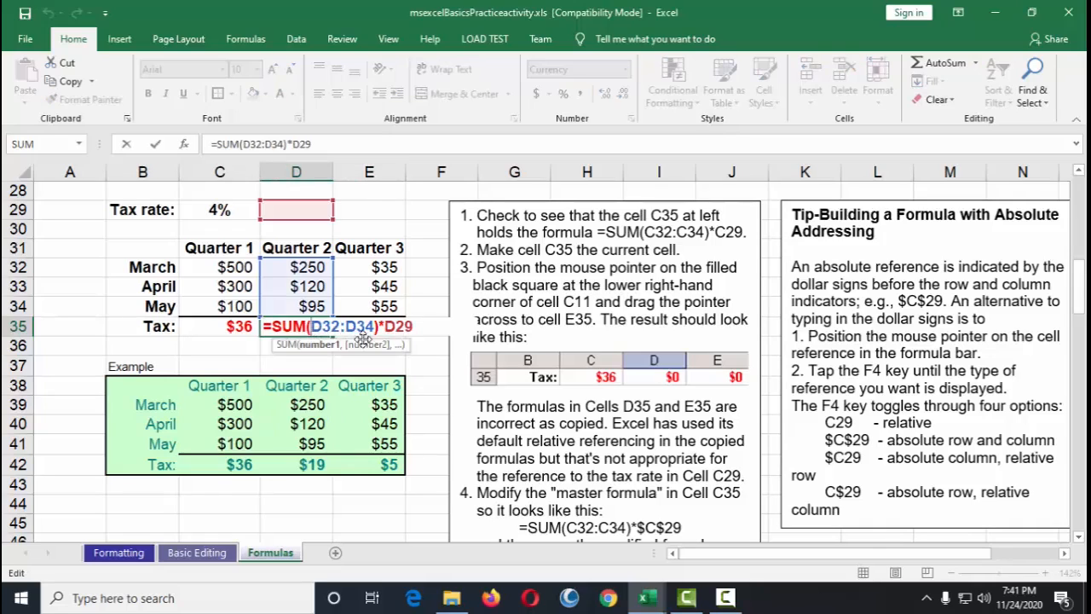
key("Escape")
double_click(243, 325)
key("Escape")
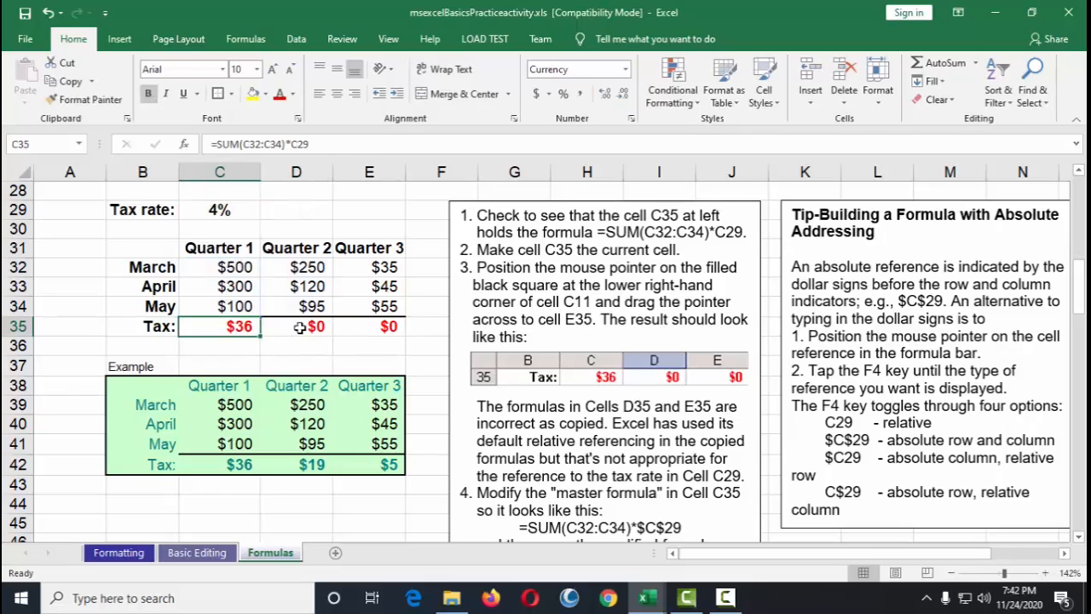
double_click(313, 335)
key("Escape")
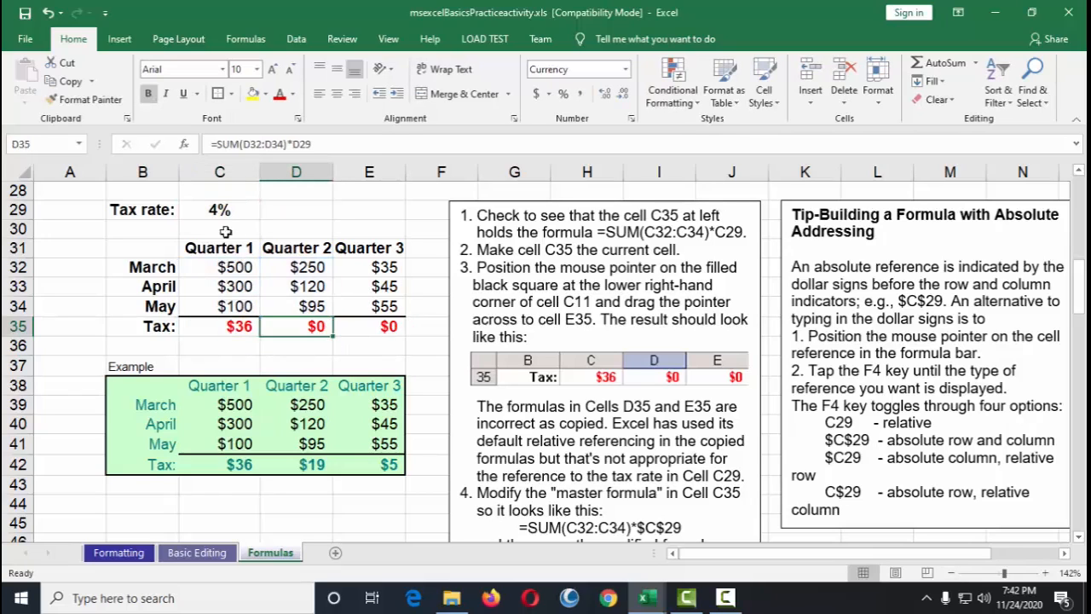
Step: Examine the C29 tax-rate reference in C35's formula and the shifted references in D35 and E35
double_click(247, 326)
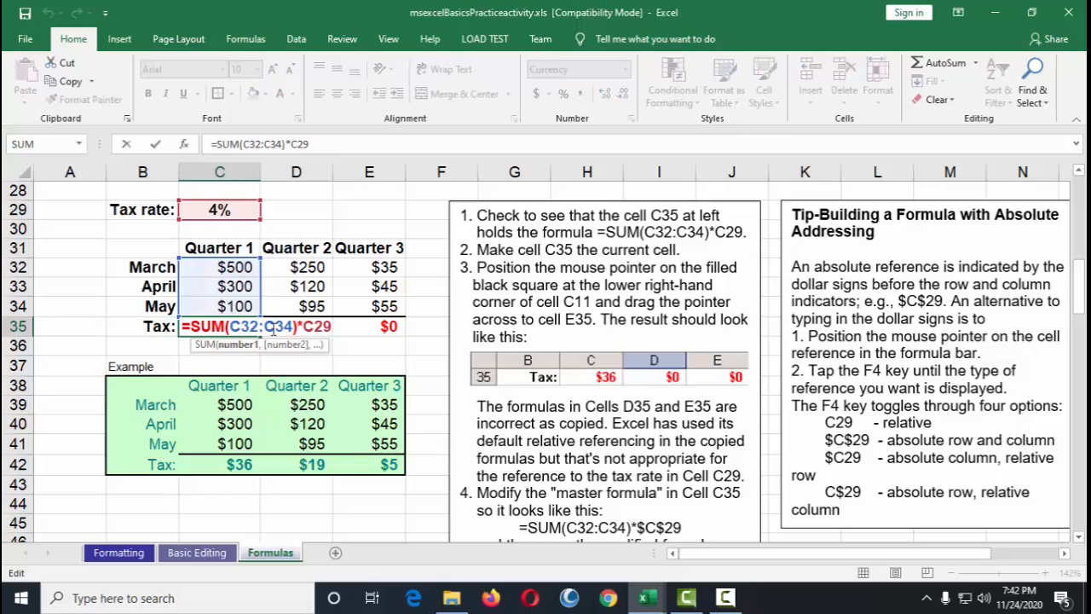
left_click_drag(304, 326, 332, 326)
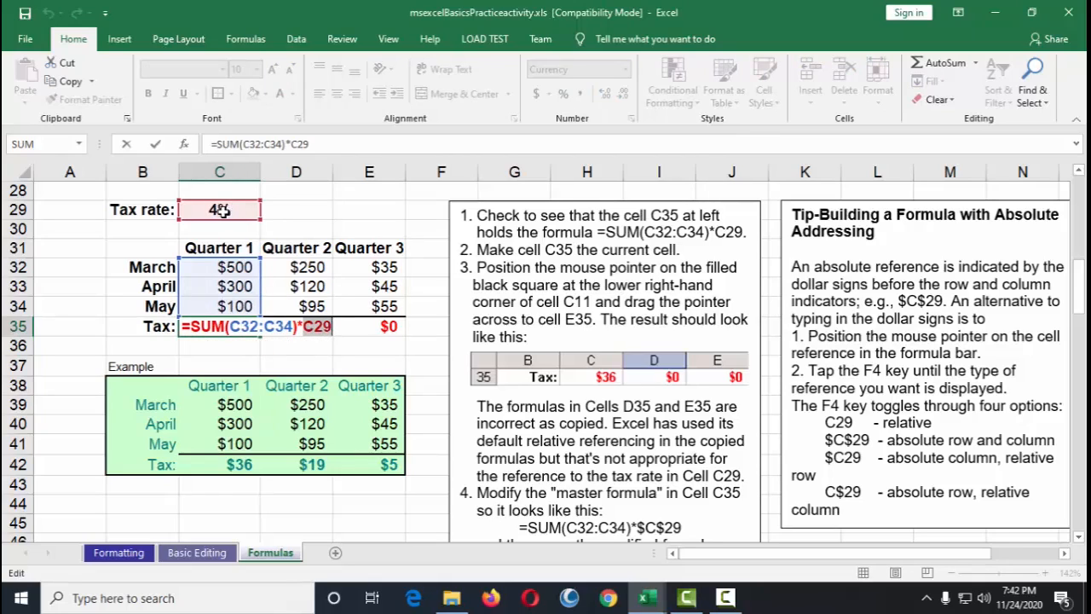
key("Escape")
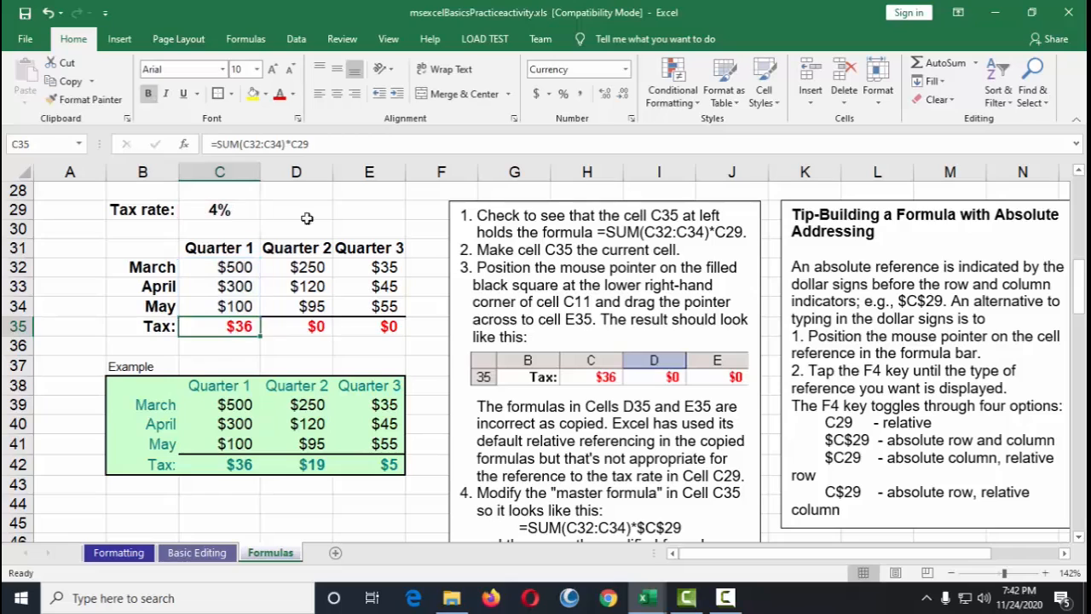
double_click(322, 323)
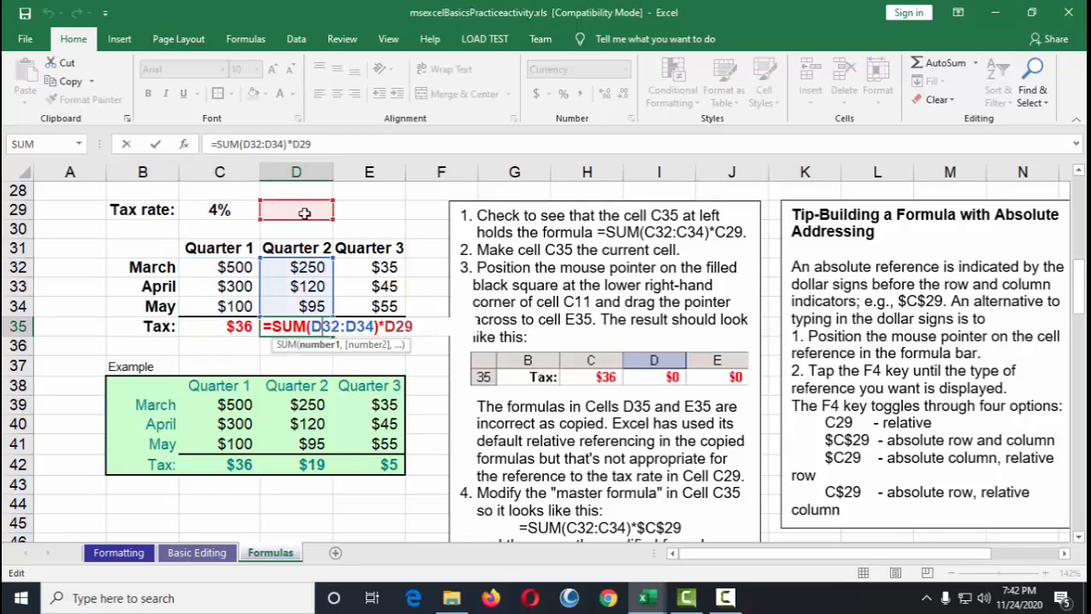
key("Escape")
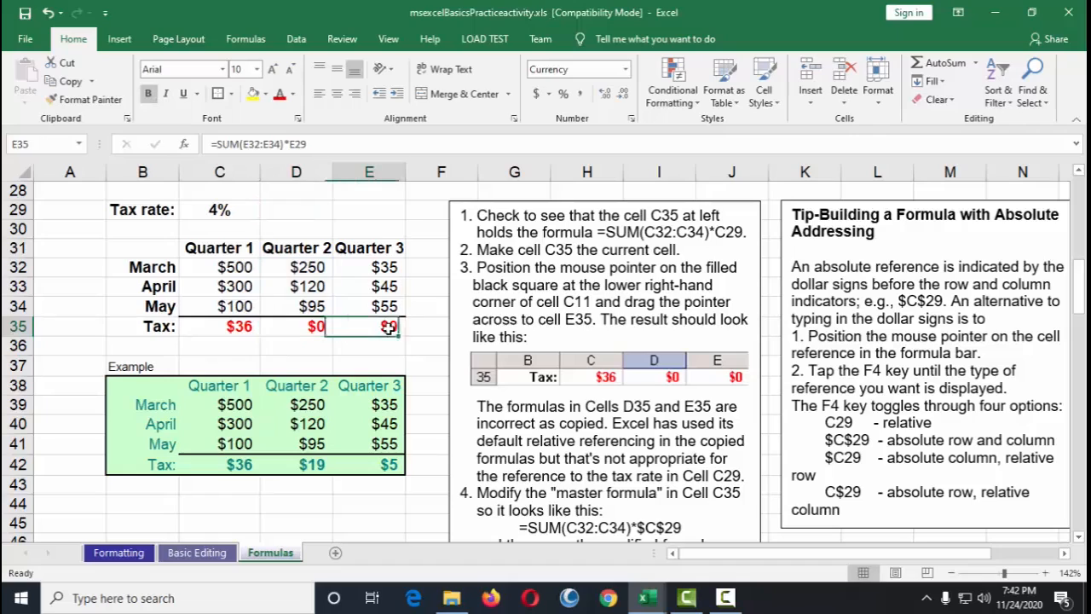
double_click(387, 324)
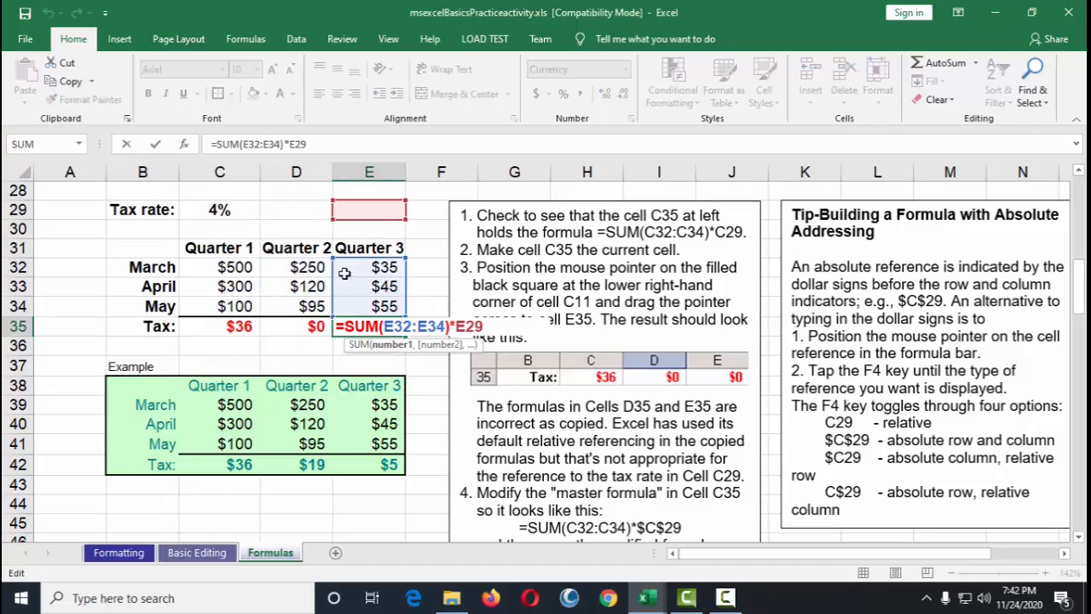
key("Escape")
double_click(319, 326)
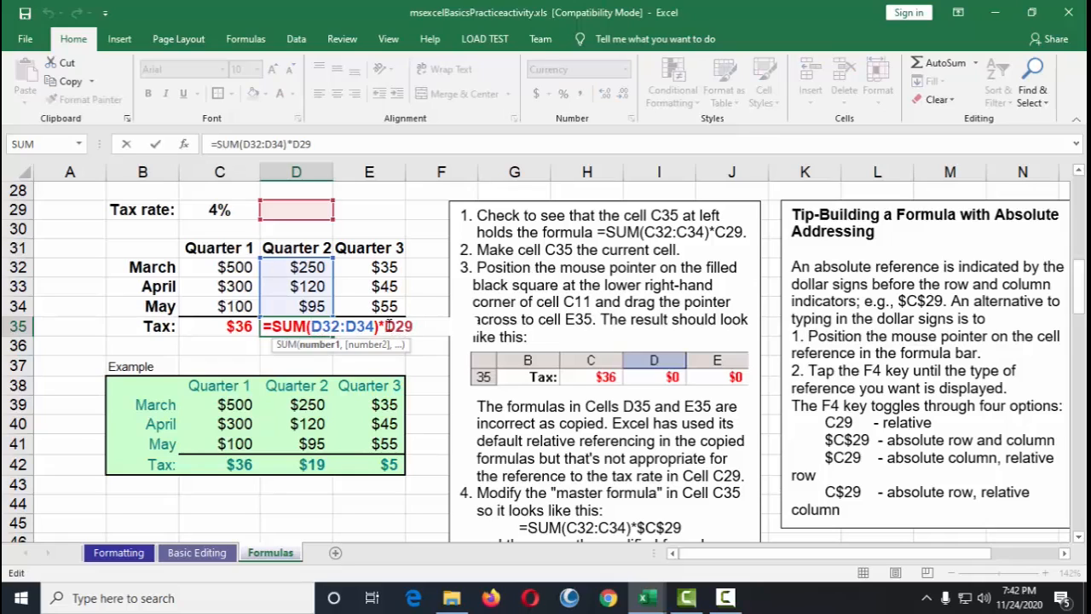
Step: Open the tax formulas in C35 and D35 for editing to inspect their references
left_click(224, 211)
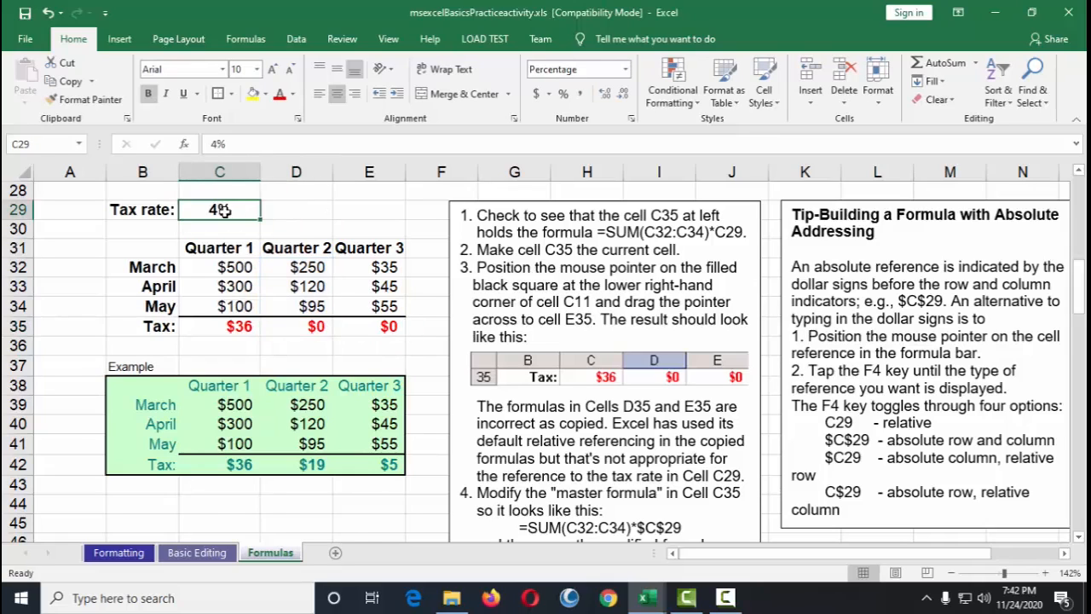
left_click(244, 330)
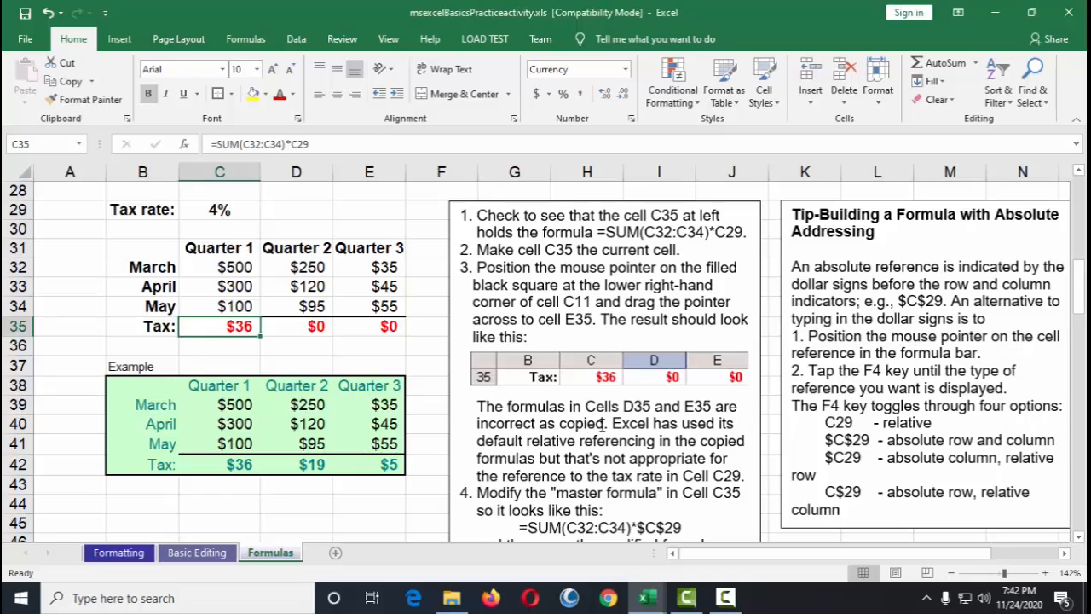
scroll(607, 423, "down", 1)
scroll(607, 423, "up", 3)
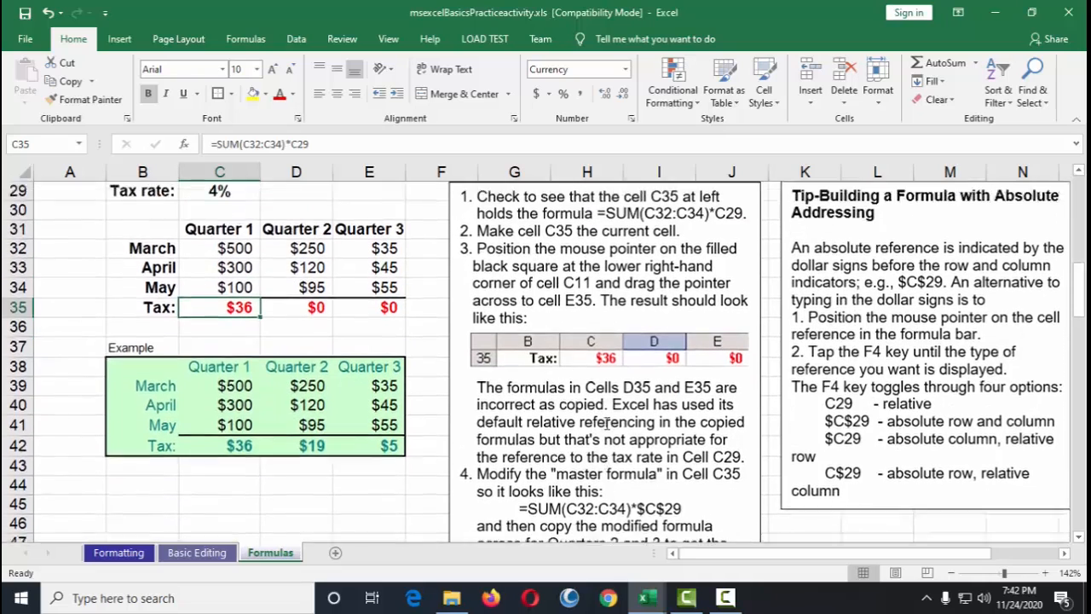
scroll(607, 424, "down", 2)
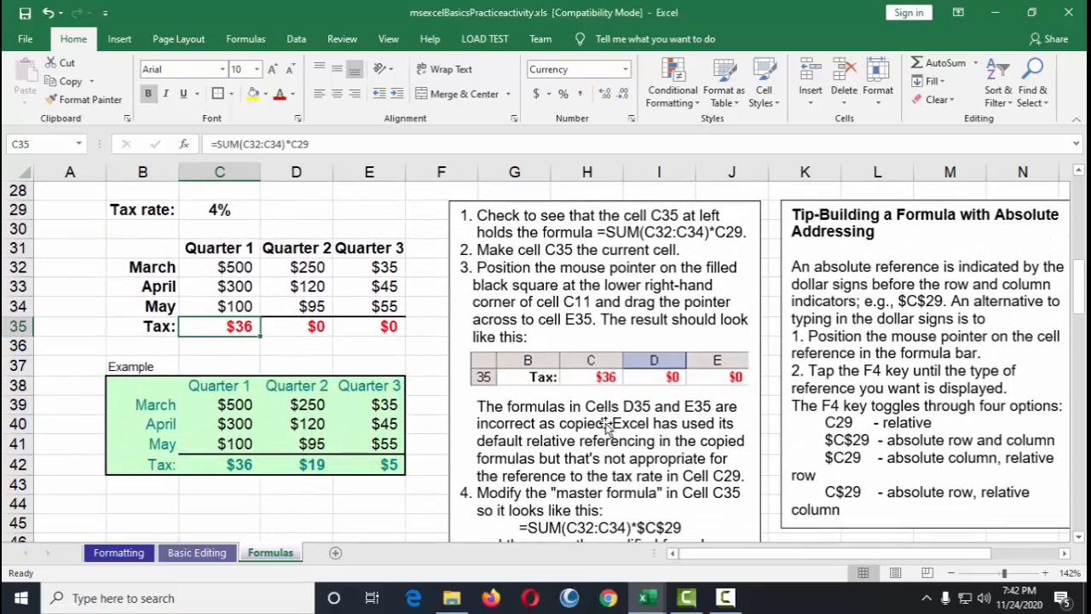
left_click(317, 327)
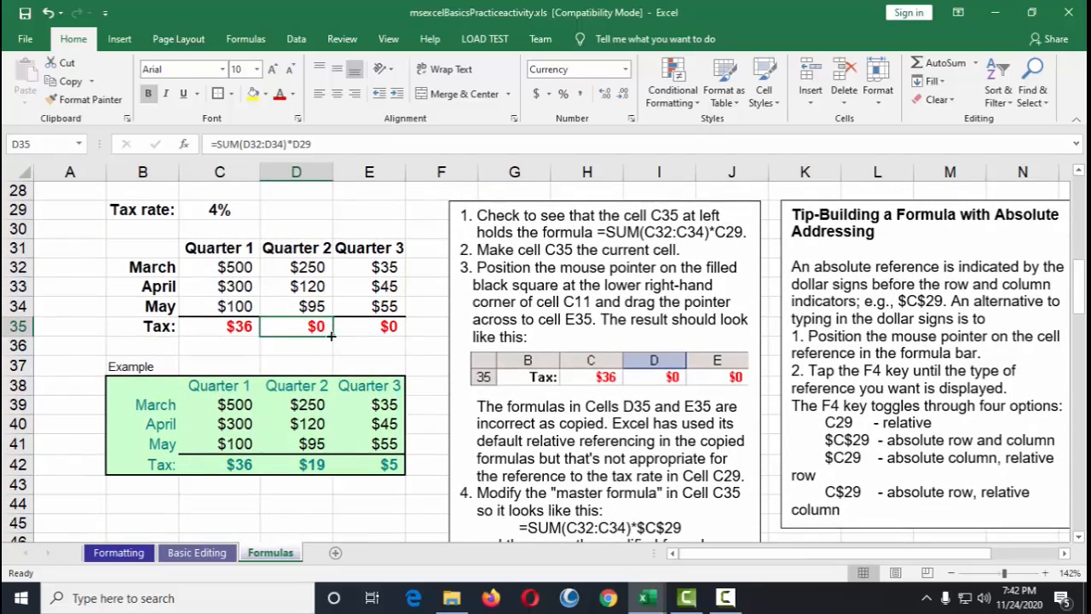
double_click(314, 326)
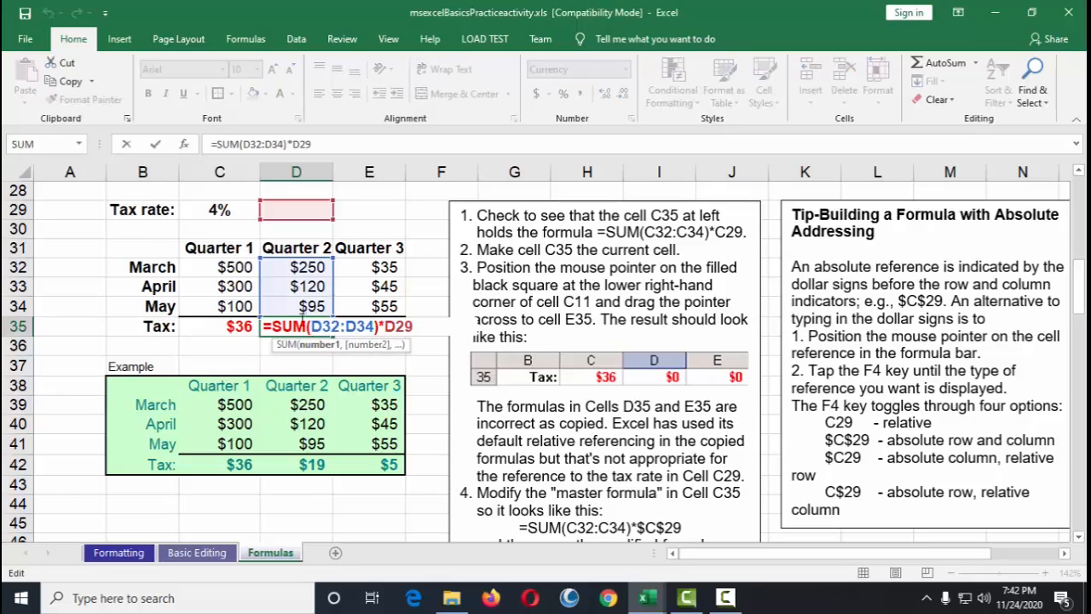
left_click(246, 328)
double_click(242, 327)
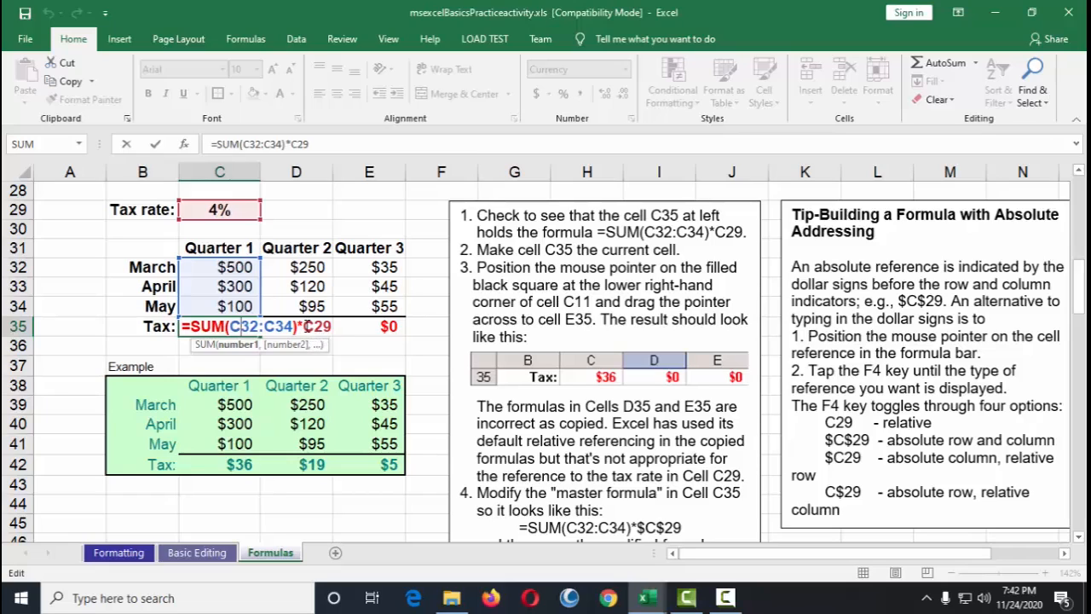
key("Escape")
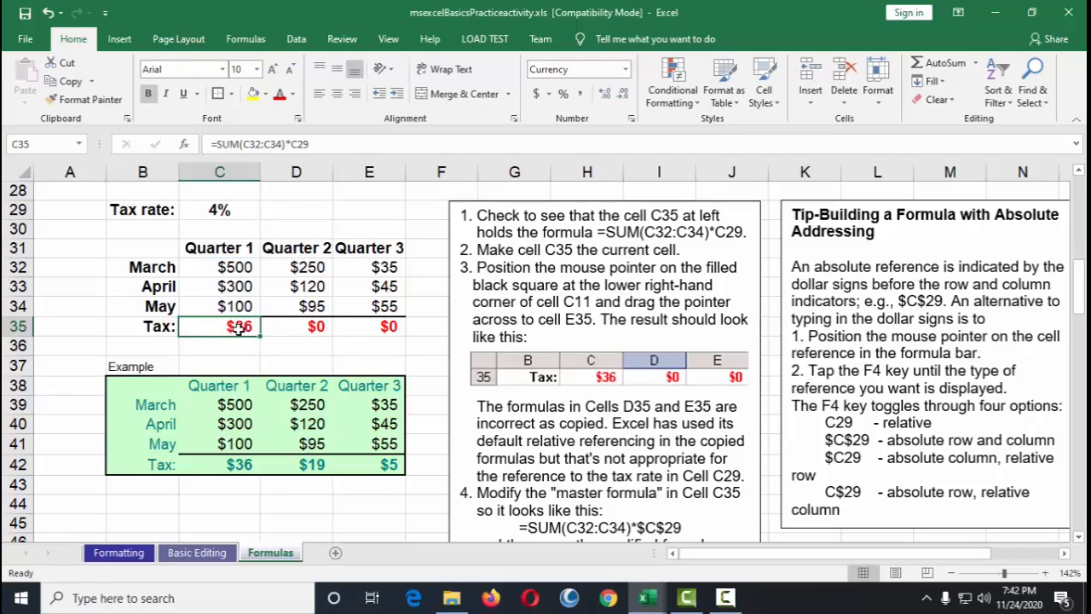
double_click(239, 329)
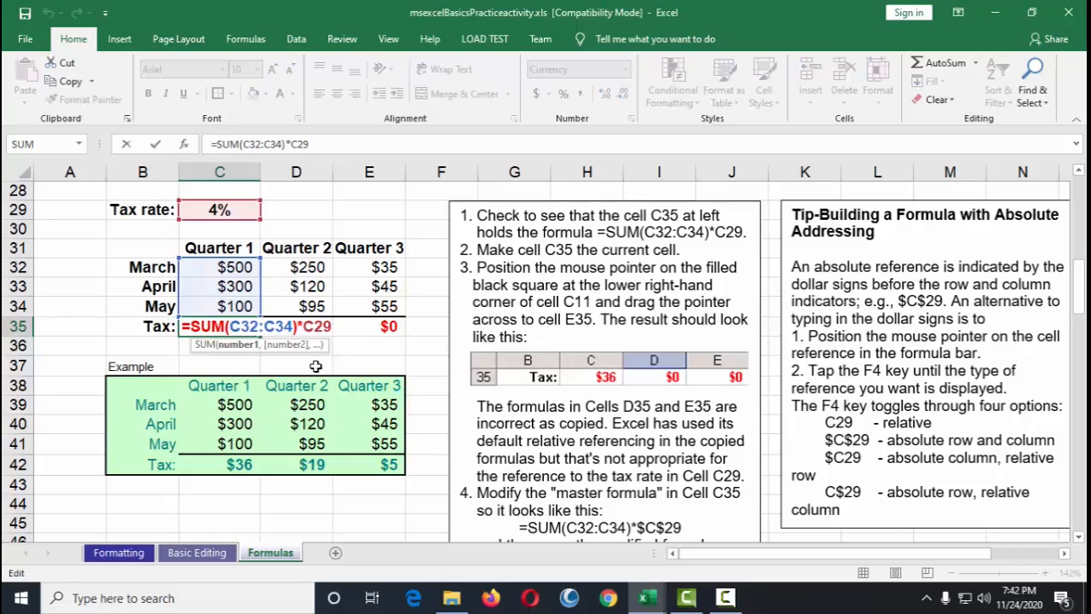
key("Escape")
Step: Re-inspect the copied tax formulas in C35, D35 and E35 without changing them
double_click(232, 327)
left_click(303, 326)
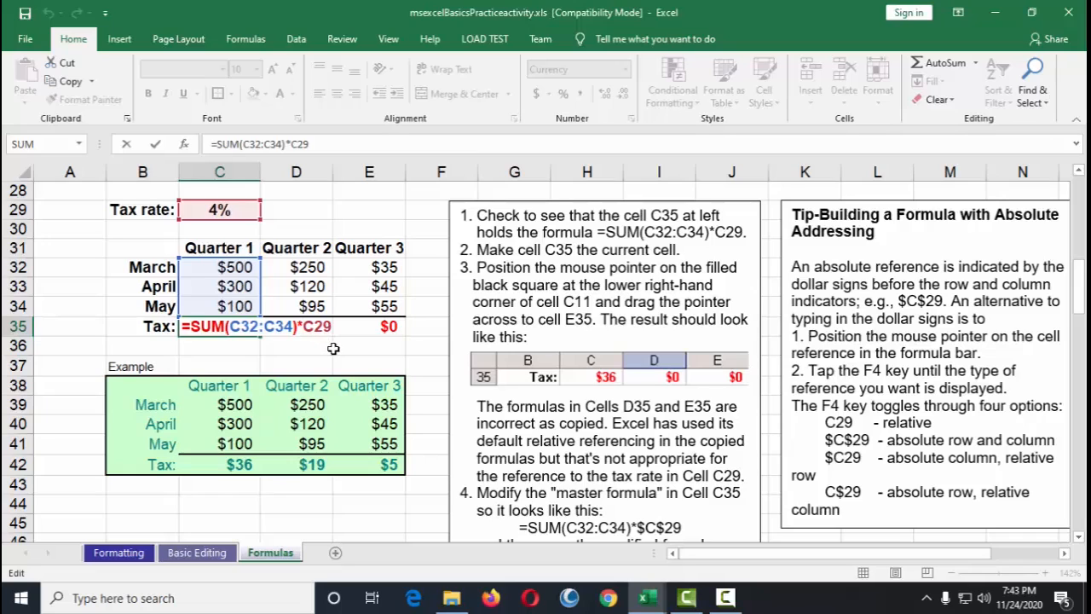
left_click(336, 378)
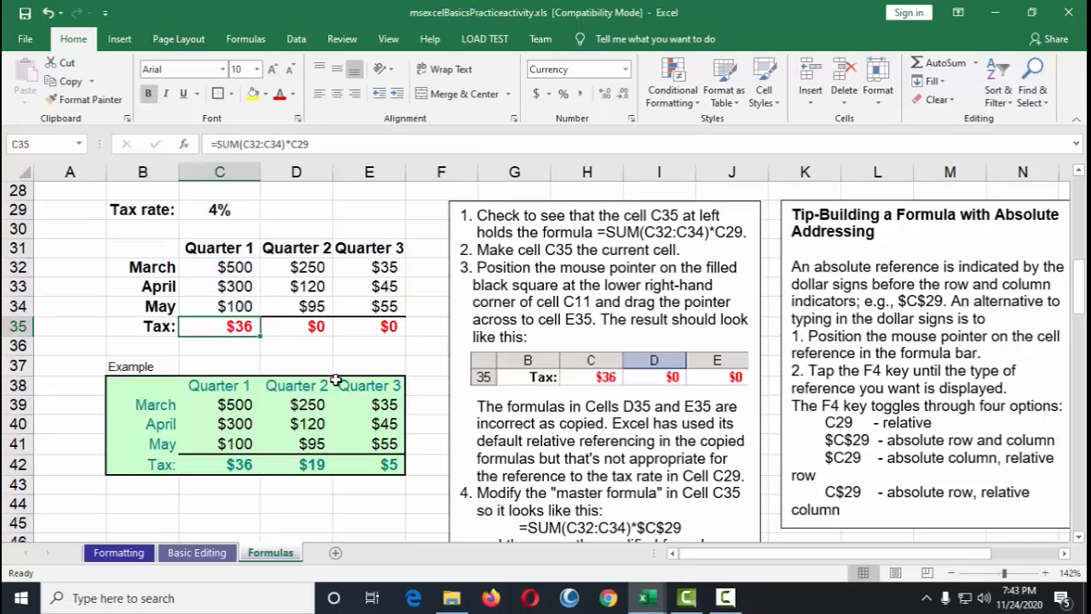
double_click(313, 328)
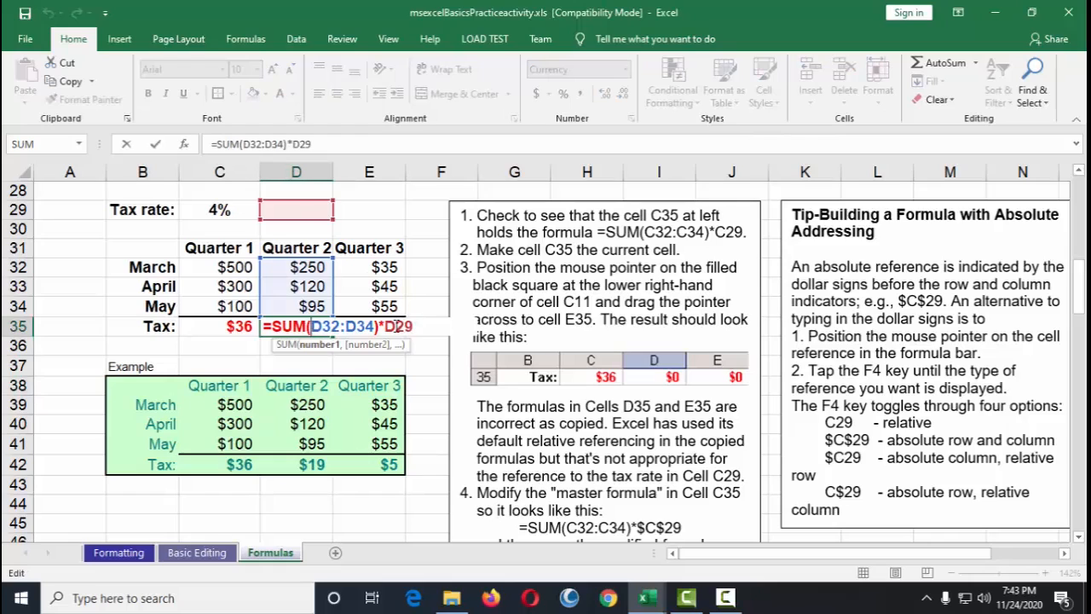
left_click(372, 328)
double_click(373, 328)
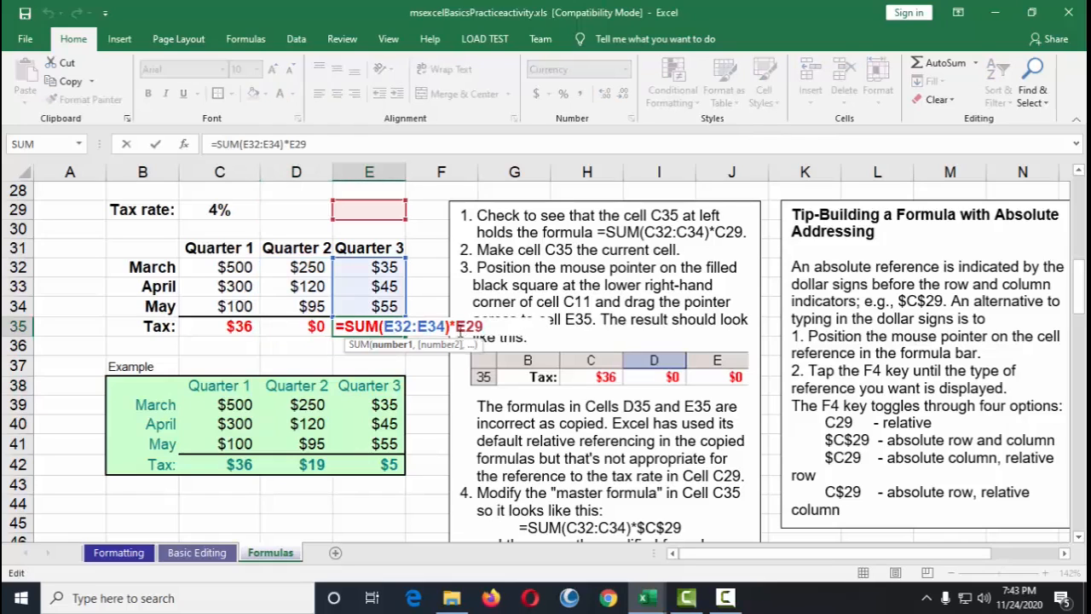
double_click(322, 327)
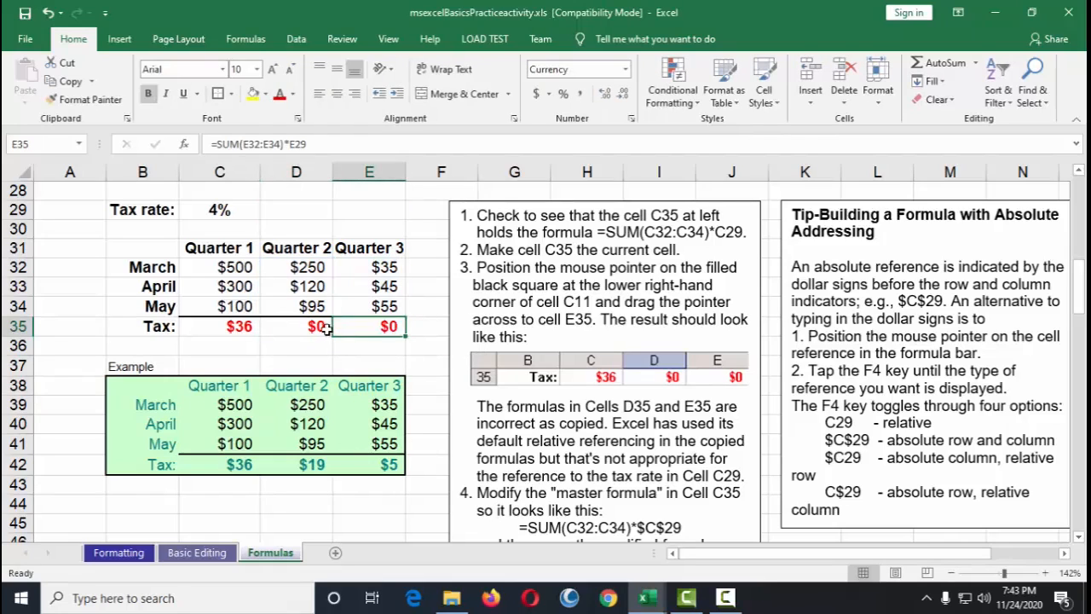
key("Escape")
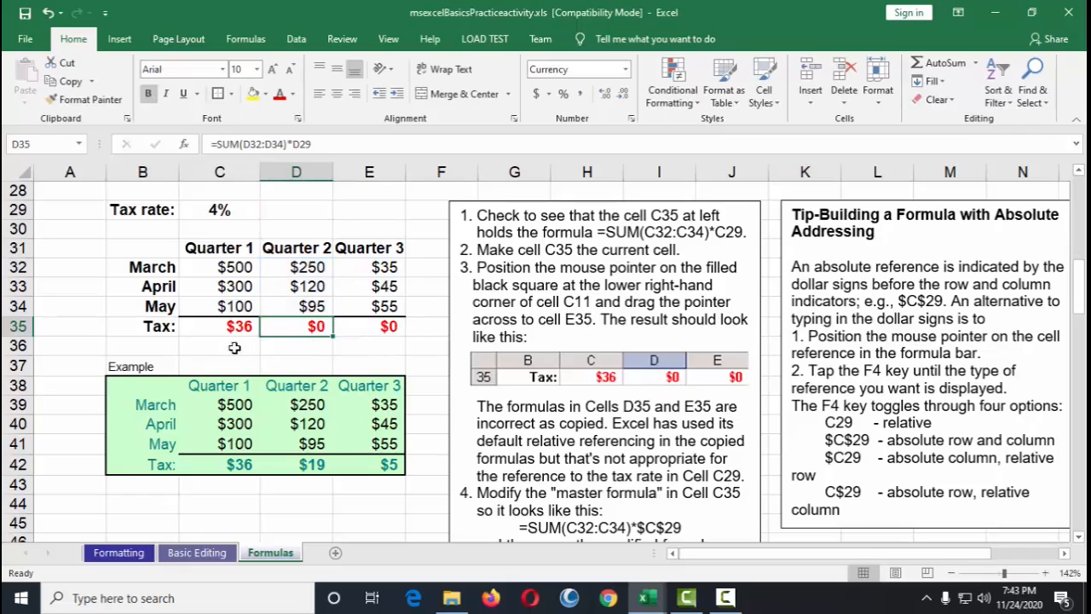
double_click(241, 329)
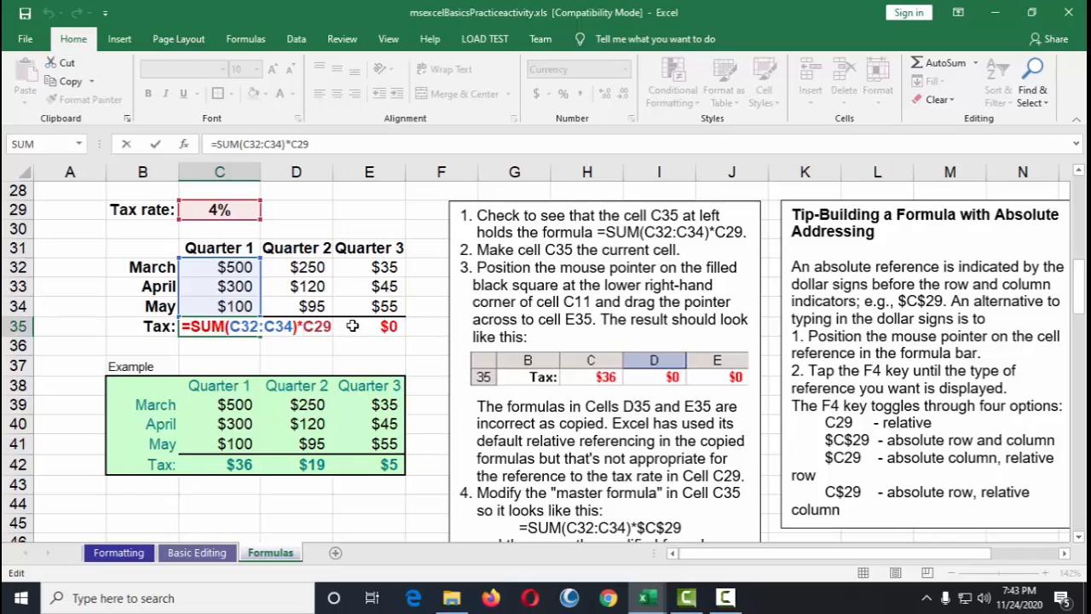
key("Escape")
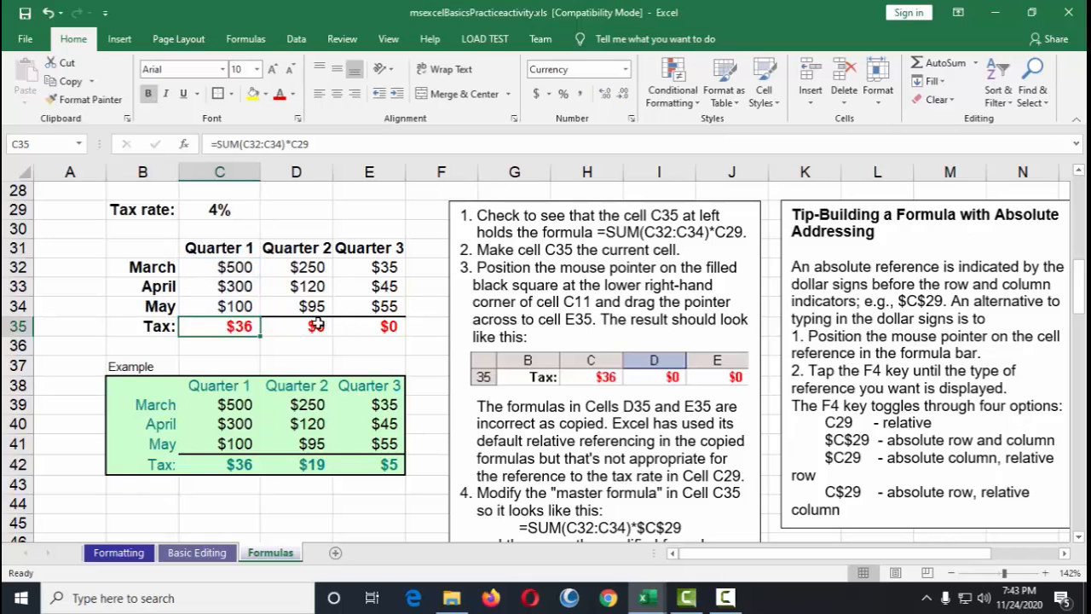
left_click(319, 325)
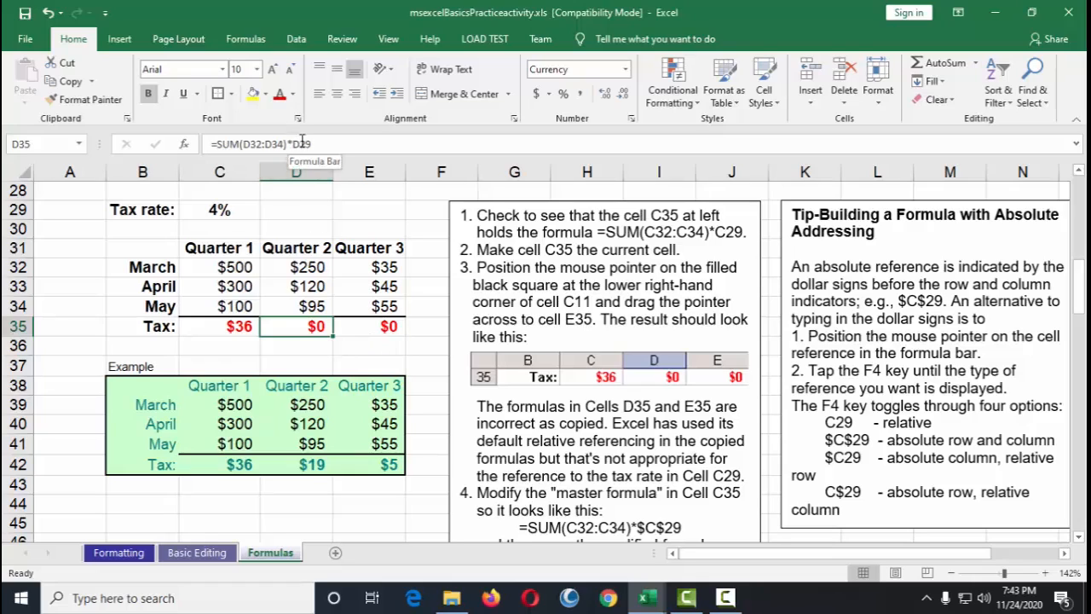
key("Right")
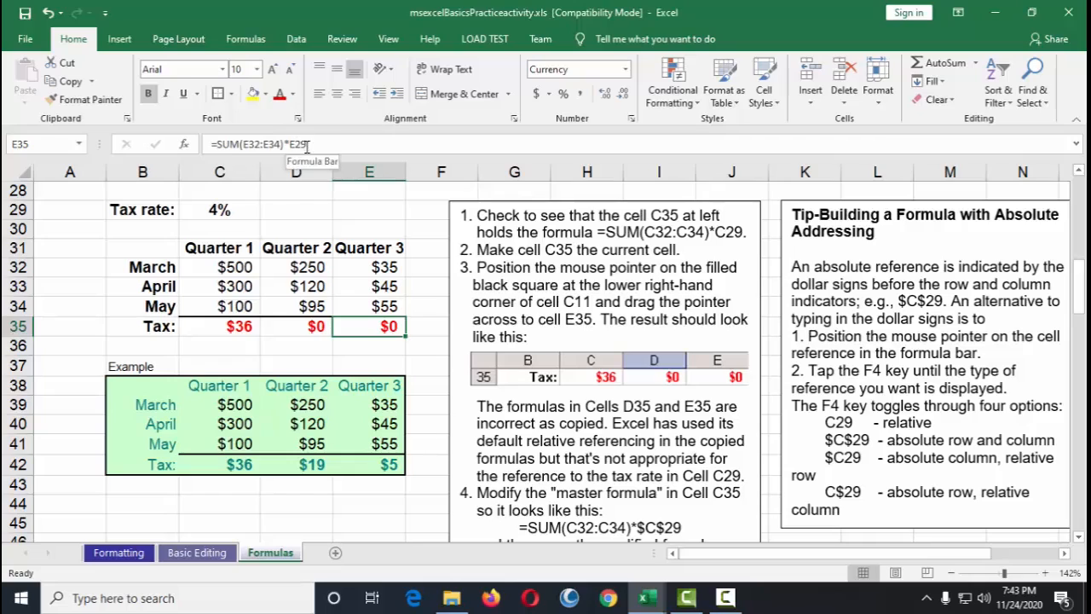
key("Left")
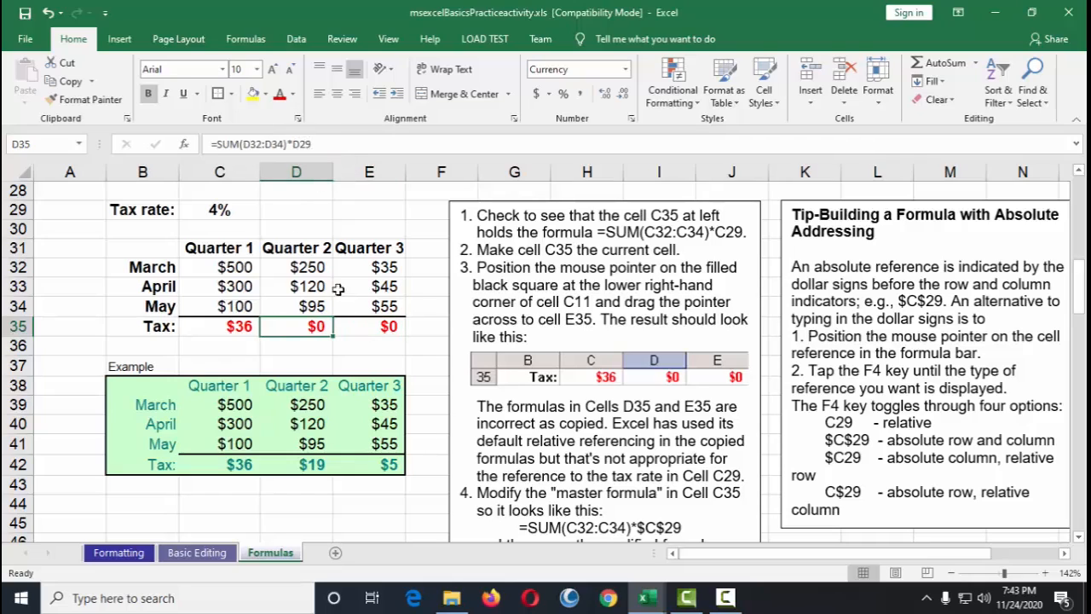
Step: Clear the incorrectly copied tax formulas from D35 and E35
key("Delete")
left_click(371, 327)
key("Delete")
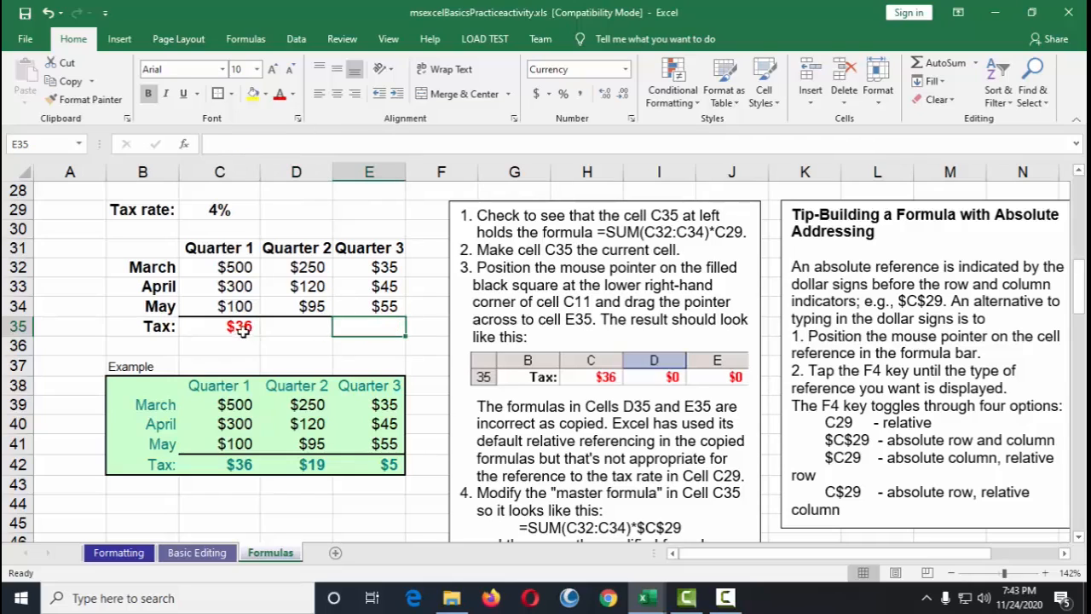
Step: Change the tax-rate reference in C35's formula to the absolute reference $C$29
left_click(243, 327)
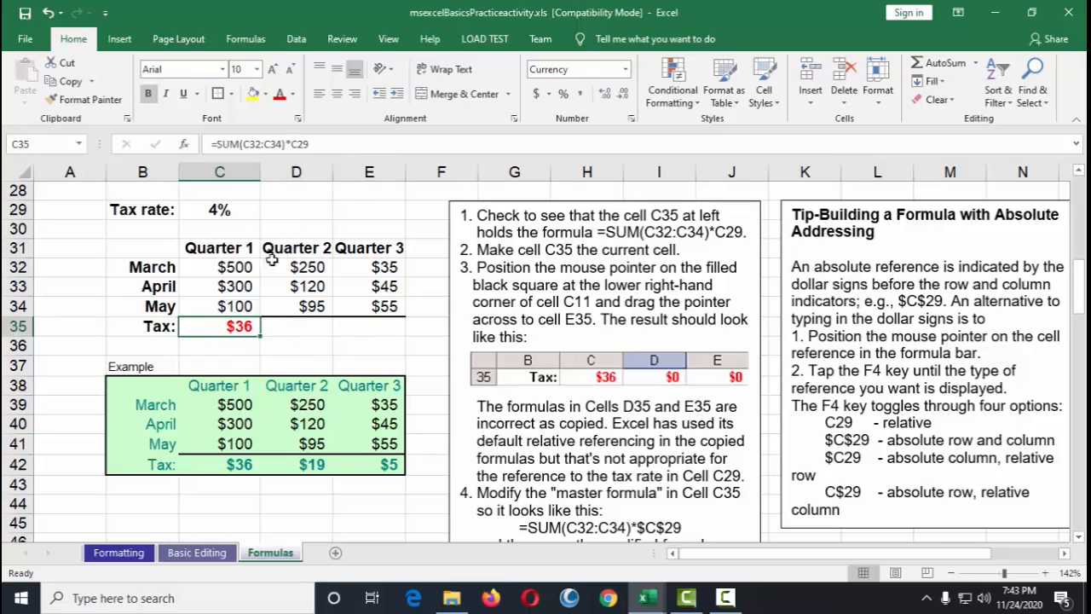
double_click(250, 327)
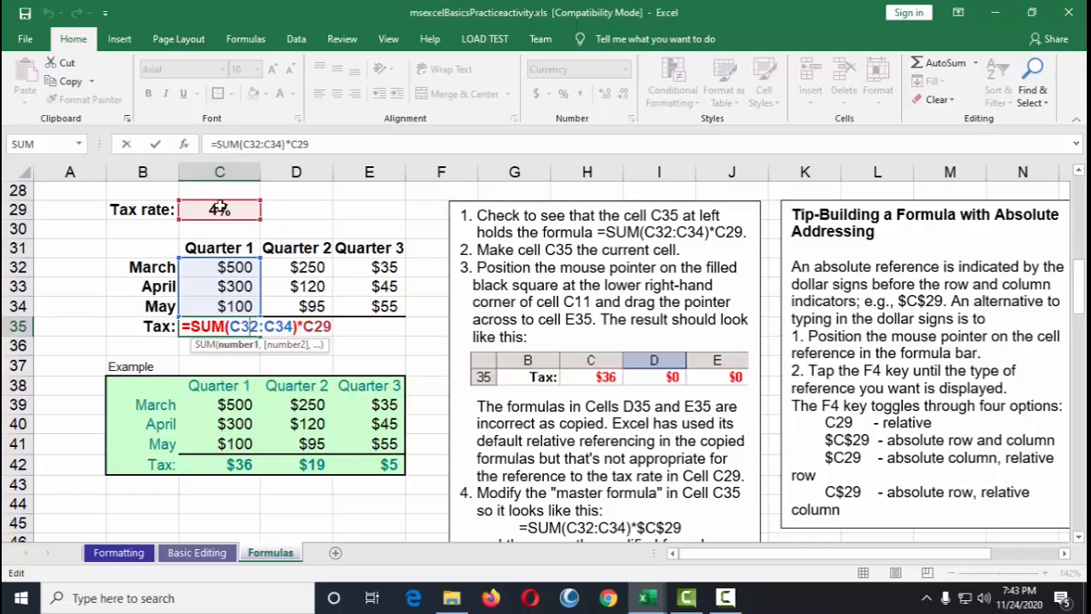
left_click(291, 144)
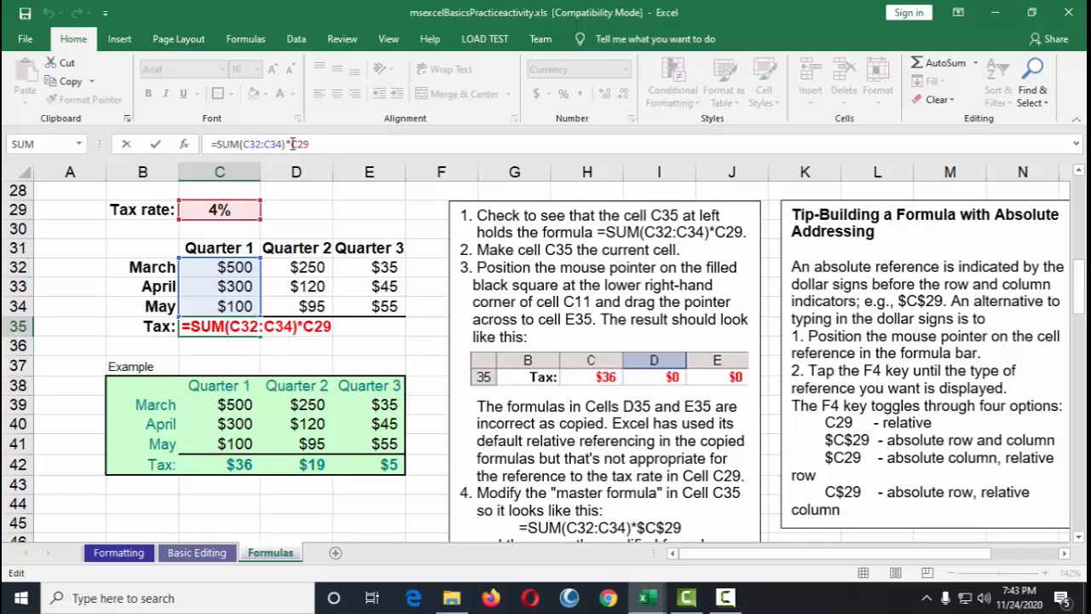
type("$C")
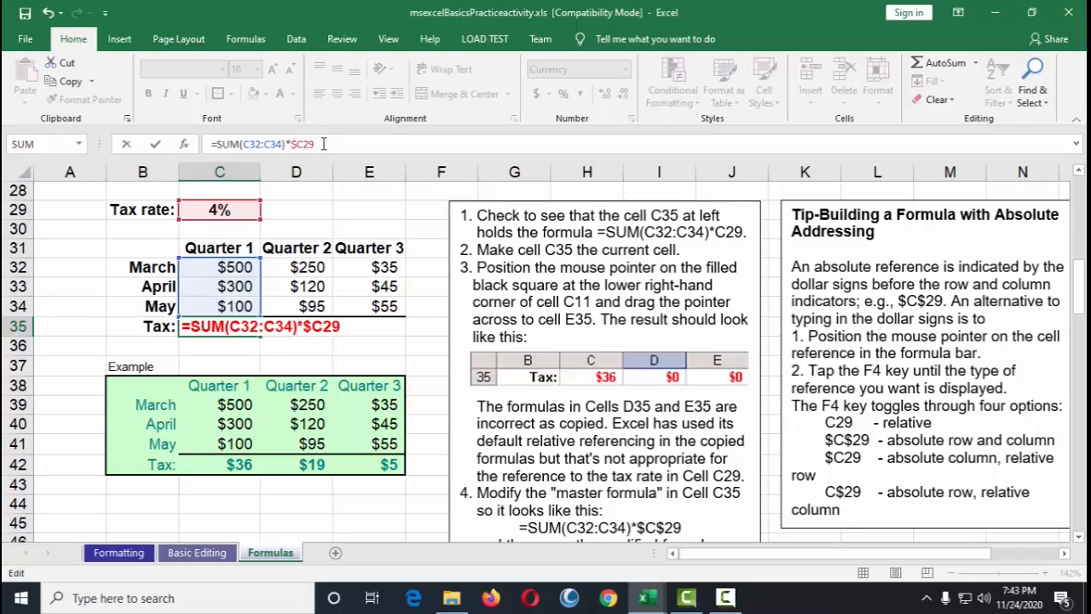
type("$")
key("Return")
Step: Fill the corrected C35 tax formula across to E35
double_click(247, 329)
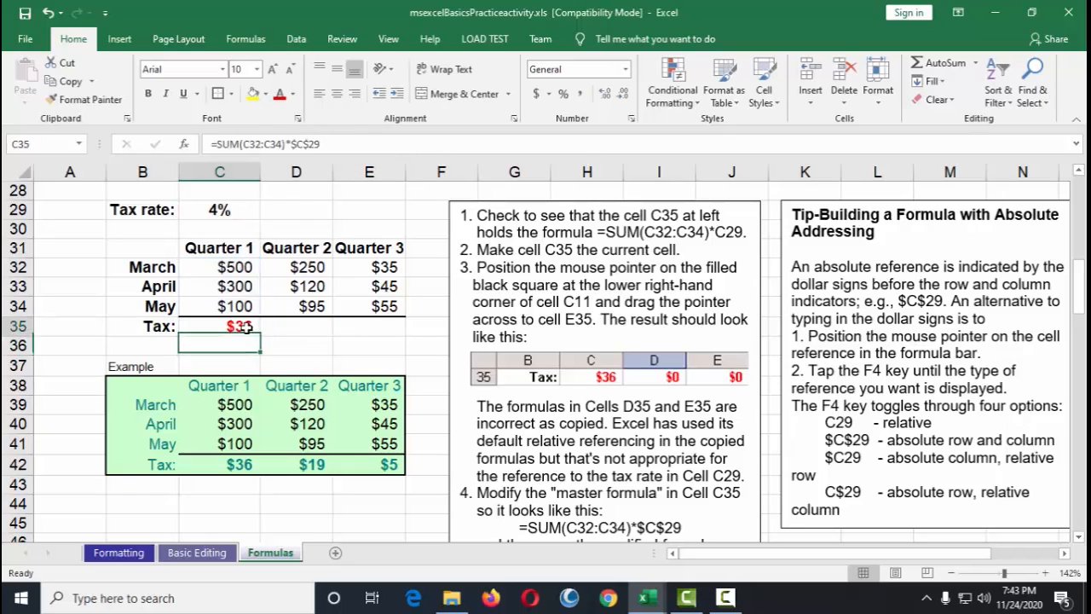
key("Escape")
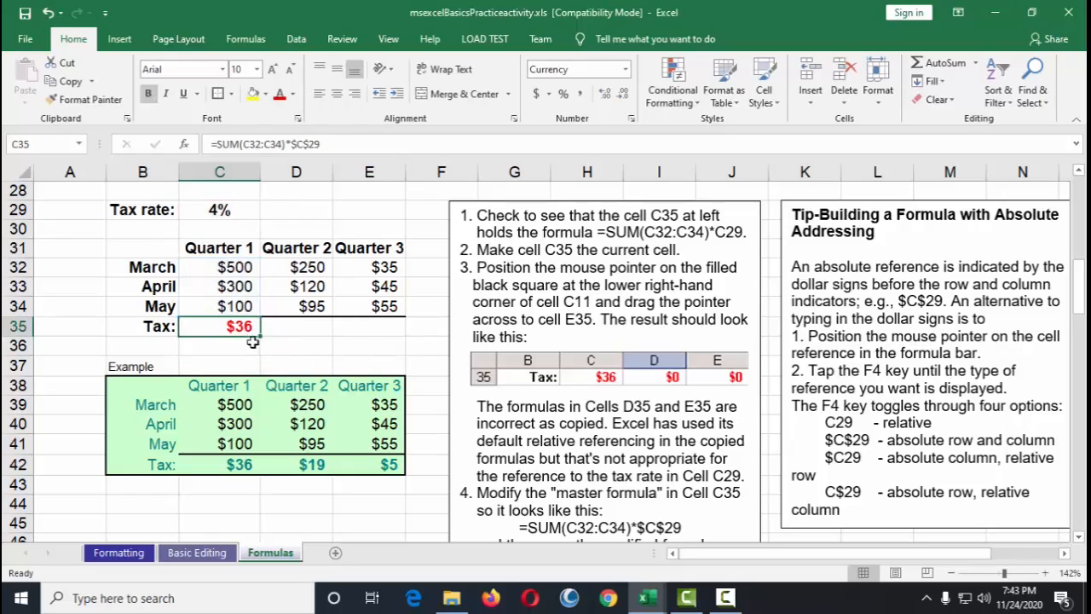
double_click(241, 329)
key("Escape")
left_click_drag(260, 337, 382, 332)
left_click(384, 349)
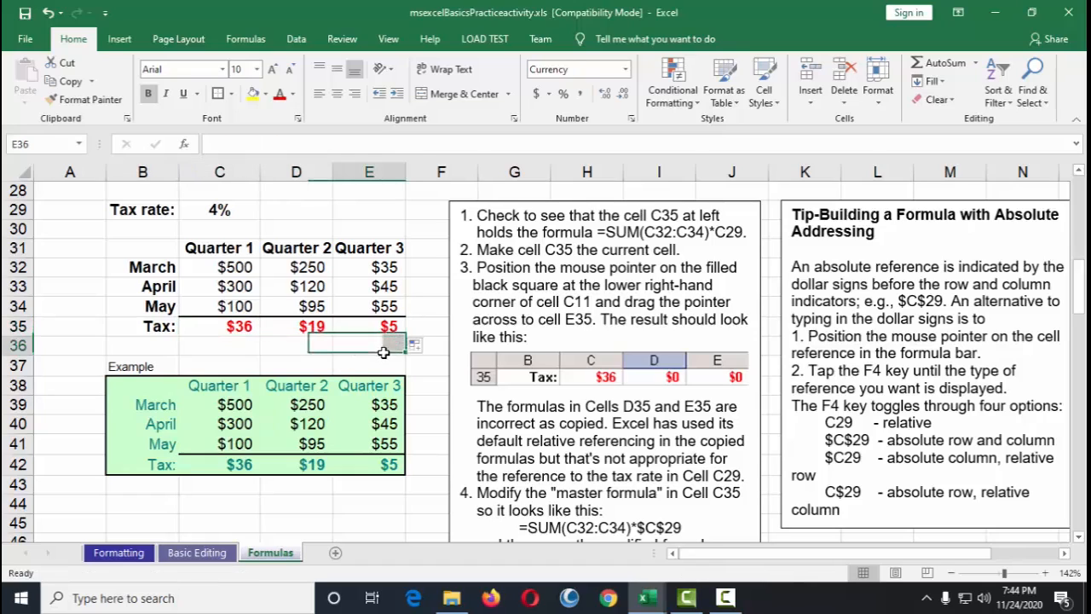
Step: Check the copied formulas in D35 and E35 for the absolute tax-rate reference
left_click(314, 328)
double_click(314, 327)
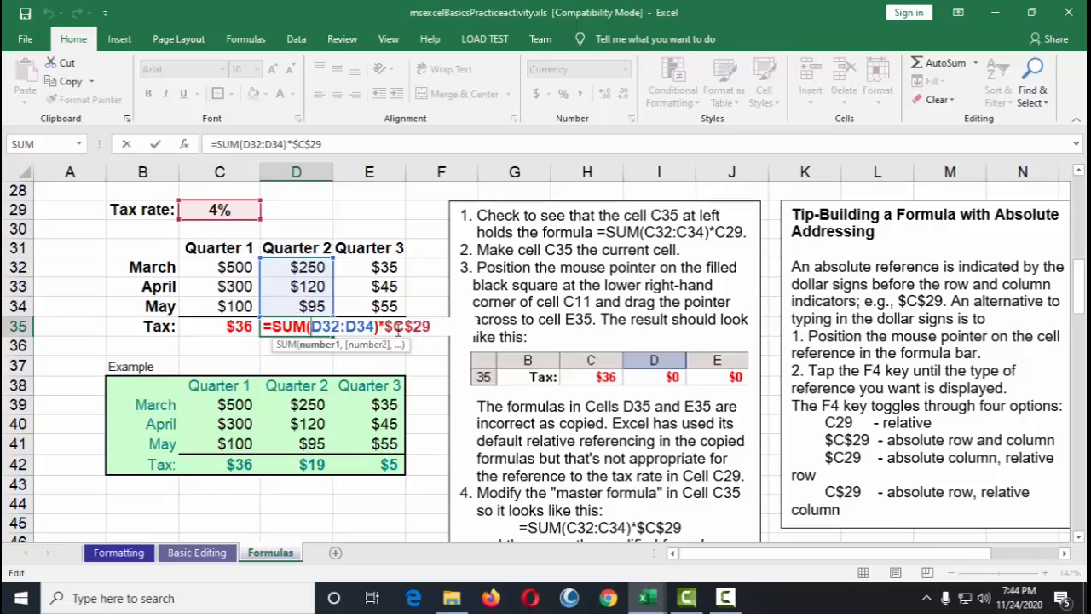
key("Return")
double_click(385, 324)
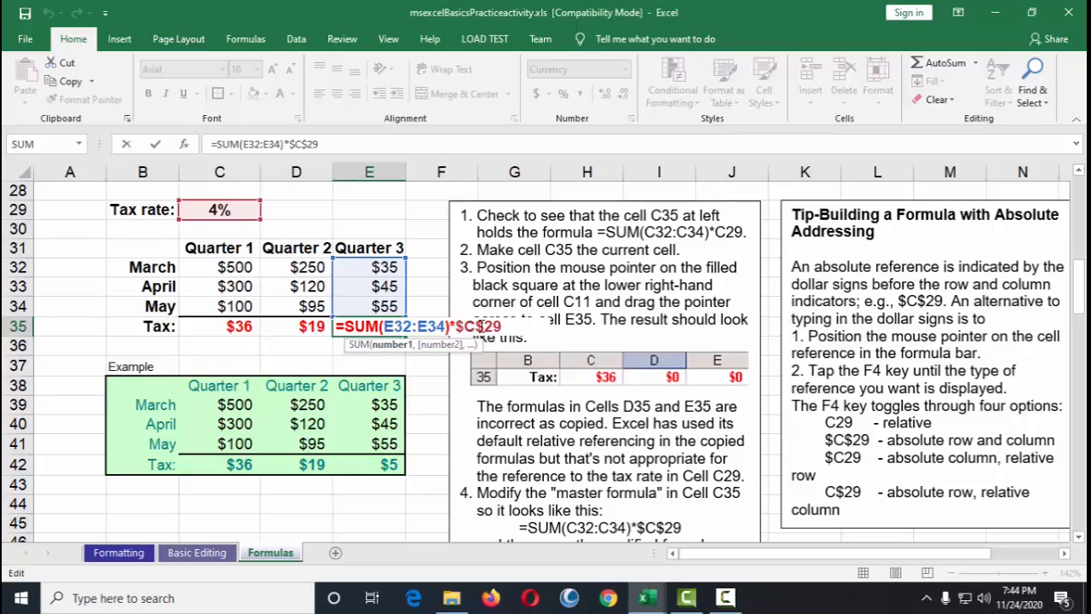
key("ctrl+Return")
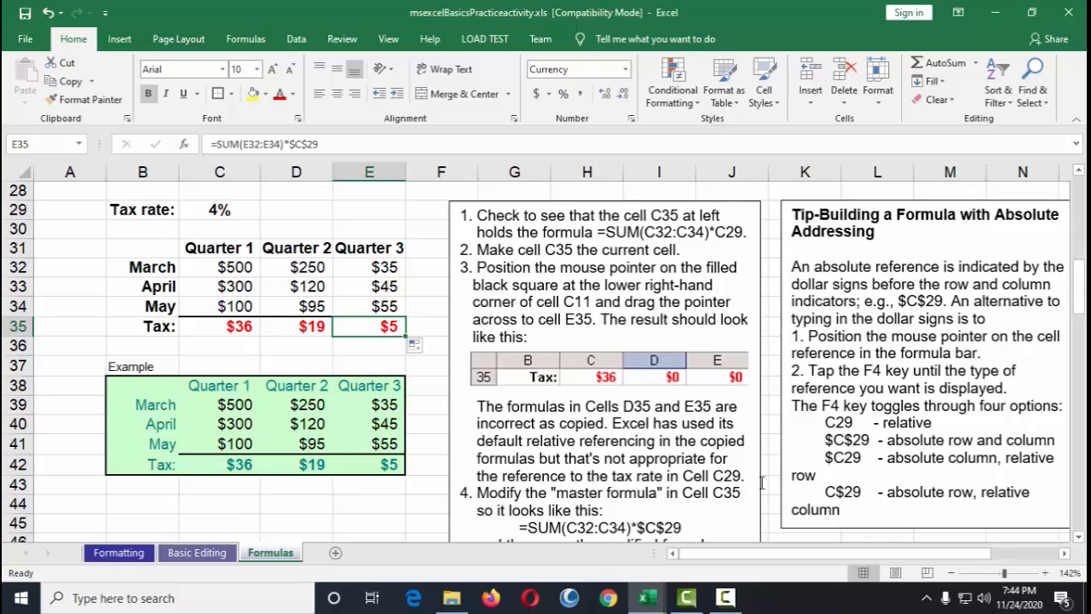
scroll(962, 475, "down", 1)
scroll(655, 360, "up", 2)
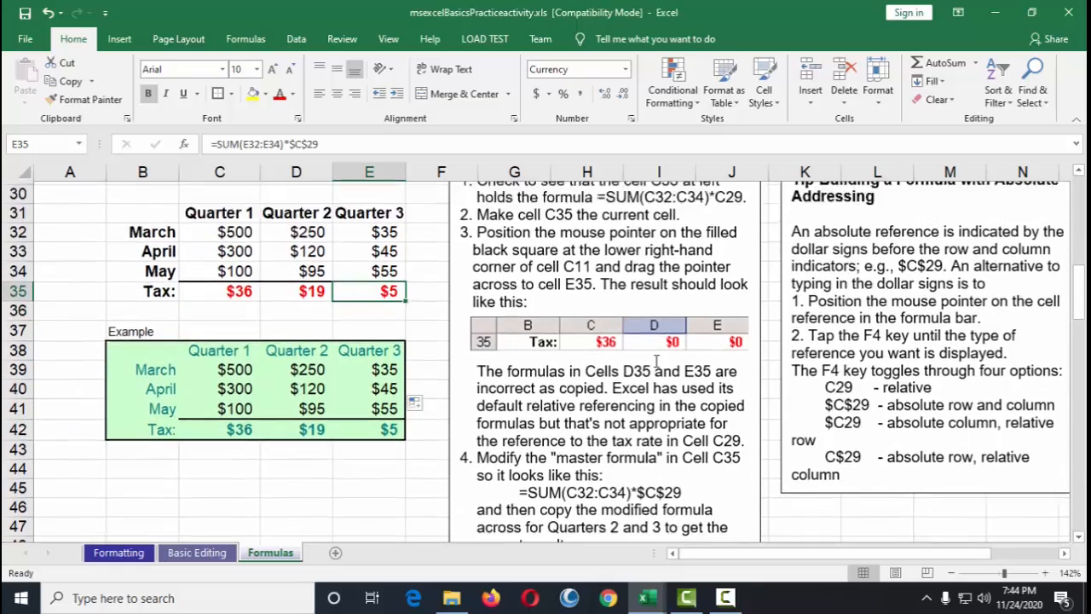
scroll(443, 364, "down", 2)
scroll(473, 352, "up", 2)
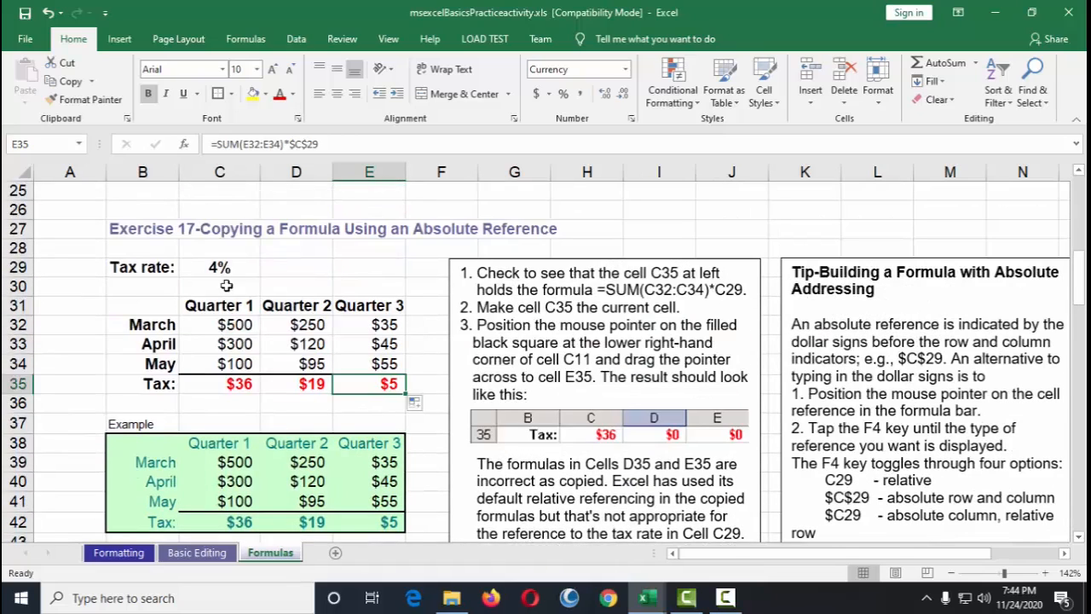
left_click(223, 269)
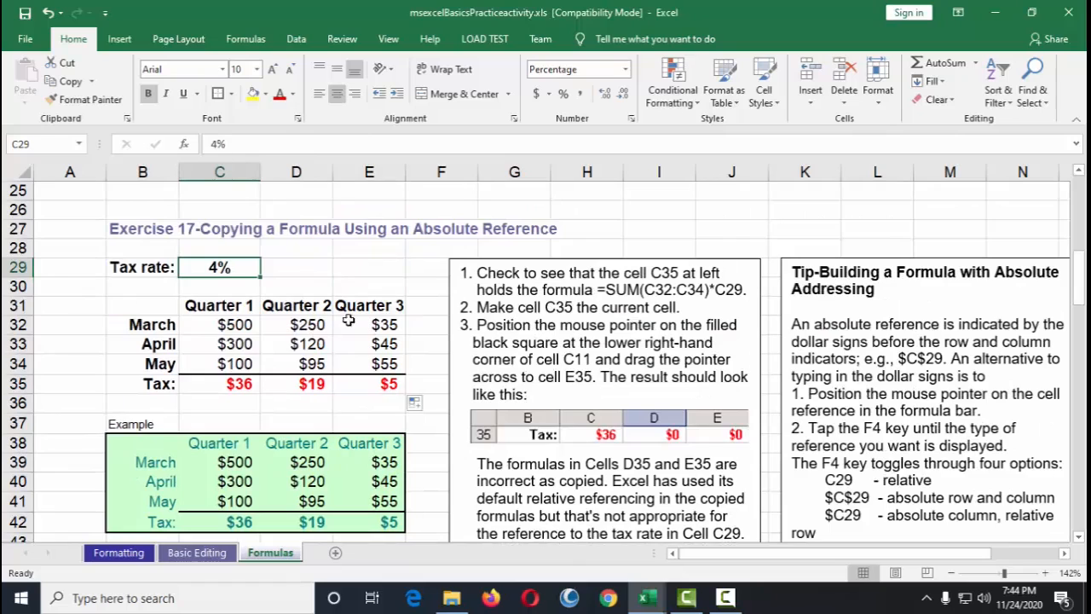
scroll(430, 363, "down", 1)
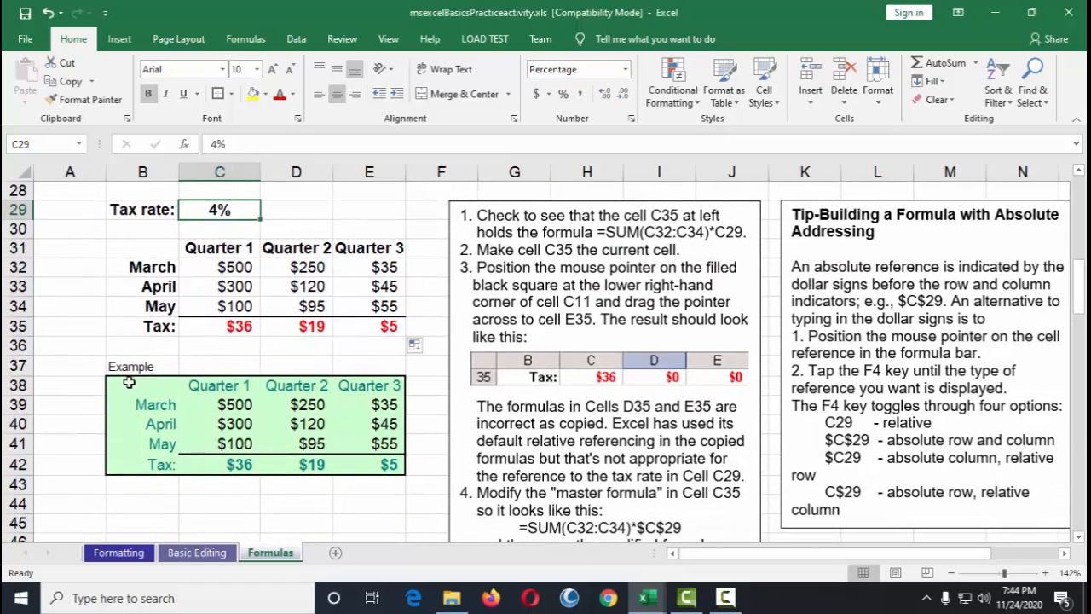
Step: Compare the tax table with the green completed example below it
left_click_drag(130, 384, 390, 462)
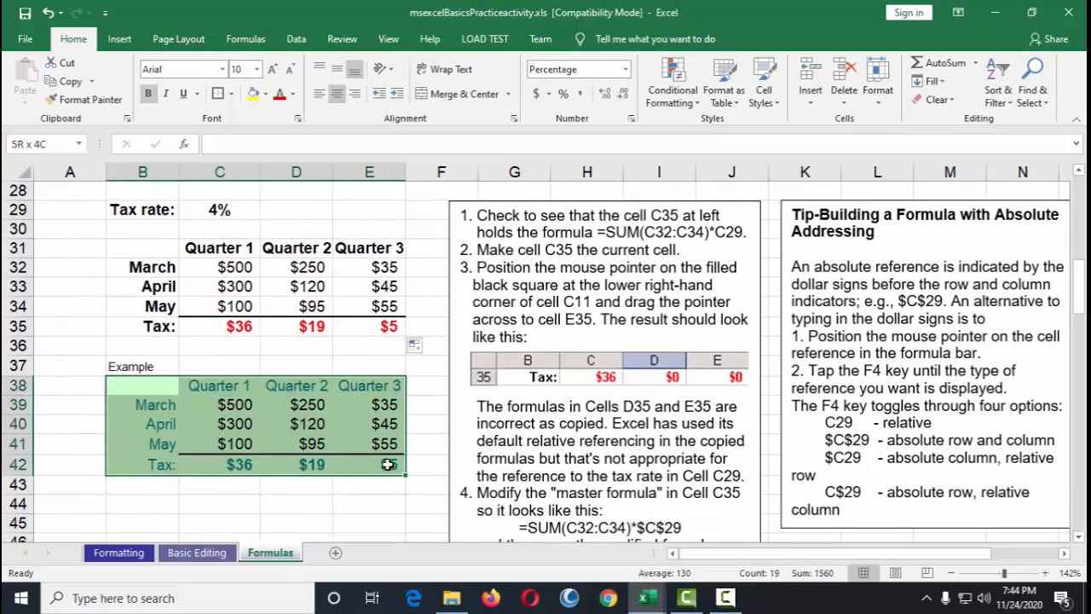
left_click_drag(211, 268, 378, 340)
left_click(379, 340)
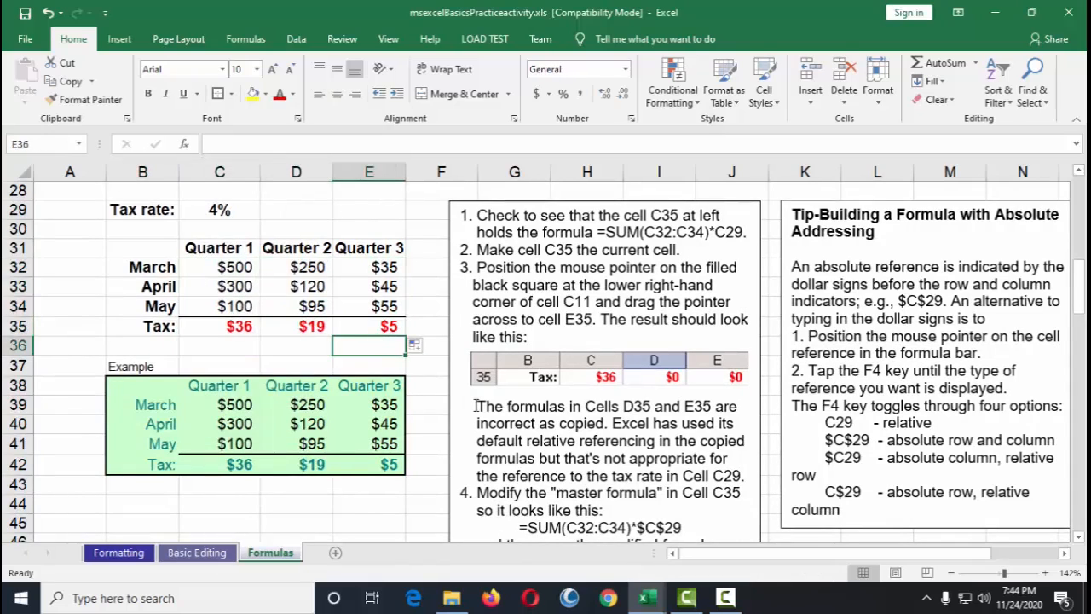
Step: Examine the Exercise 18 built-in functions heading and its instructions
scroll(476, 406, "down", 9)
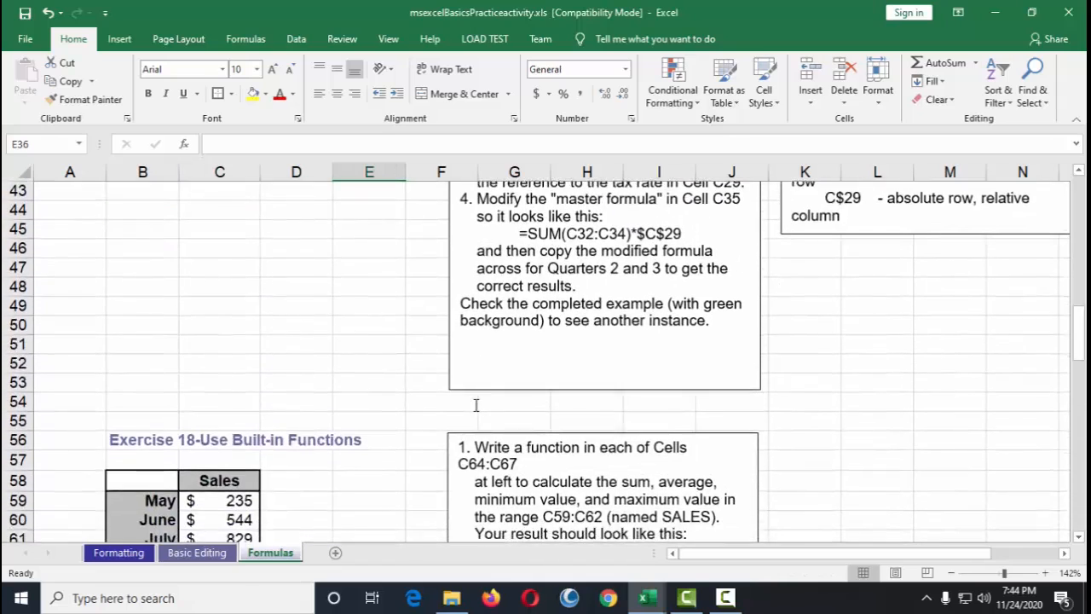
left_click(128, 209)
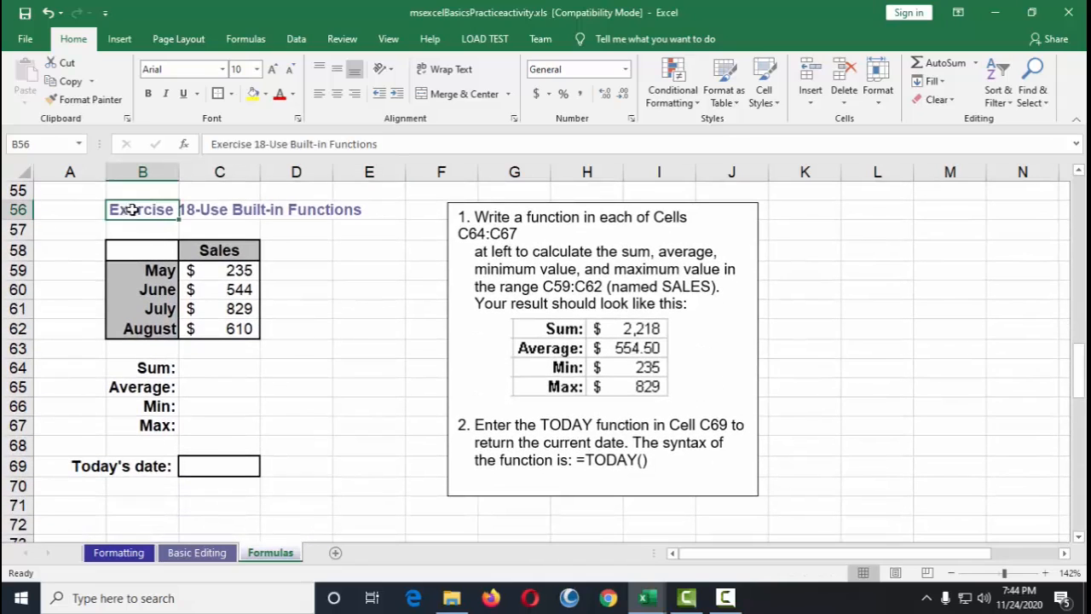
left_click(323, 210)
left_click(238, 209)
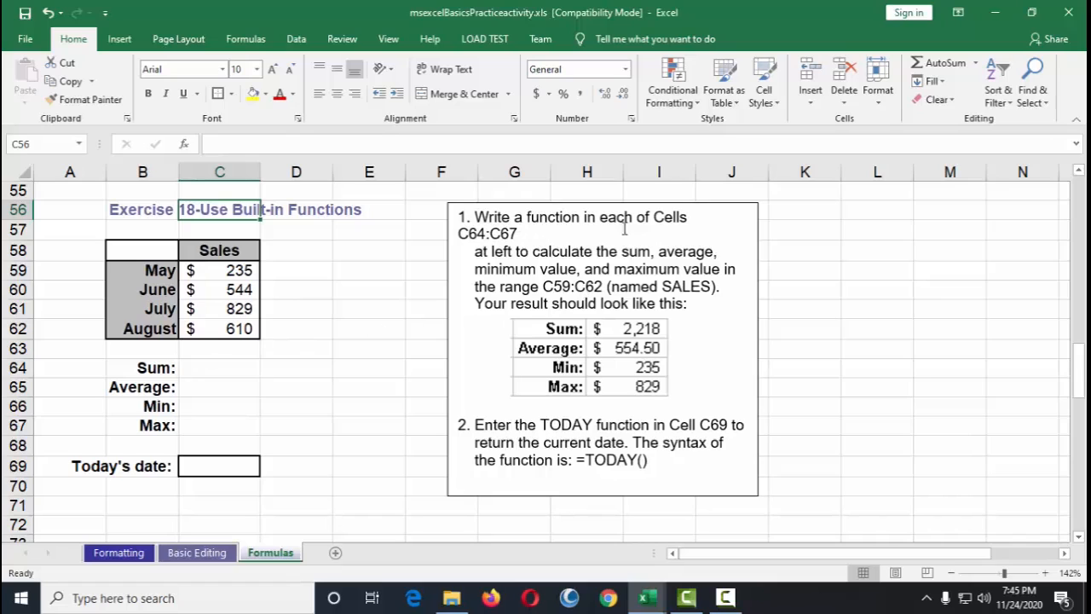
left_click(977, 64)
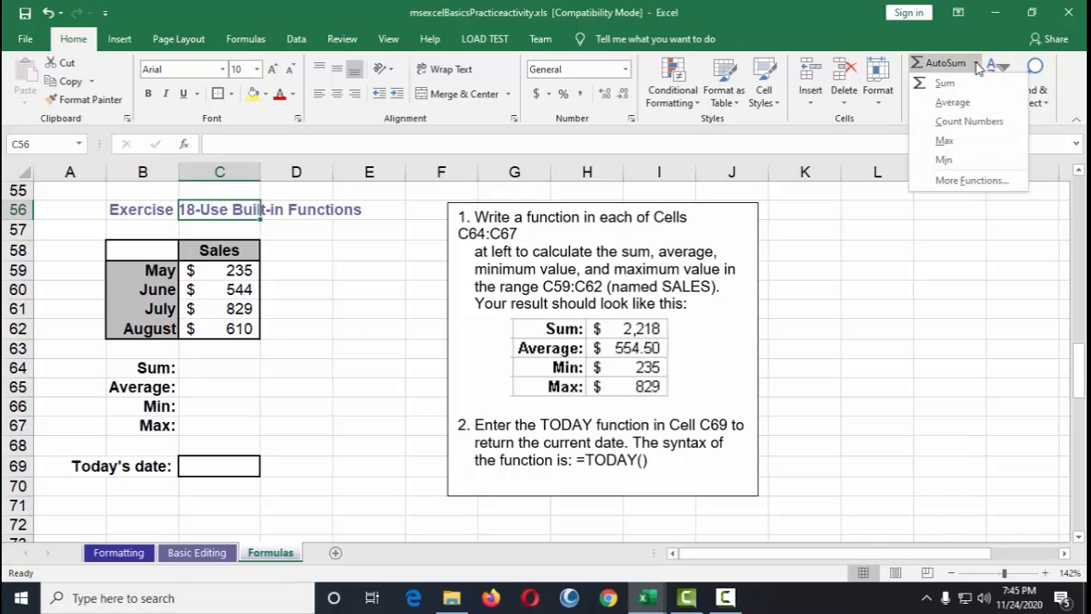
left_click(974, 183)
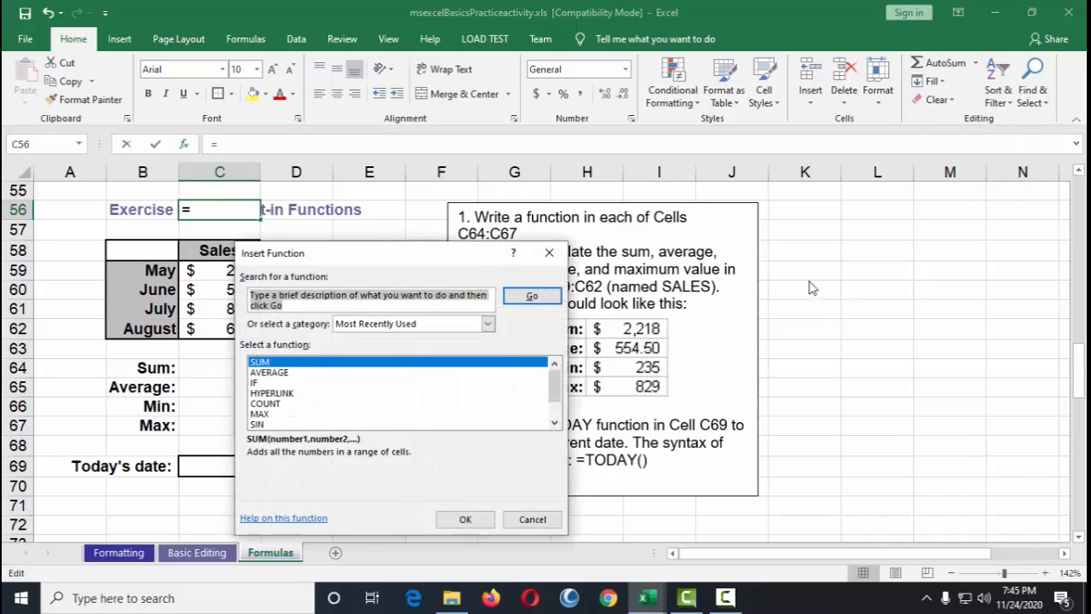
left_click(550, 256)
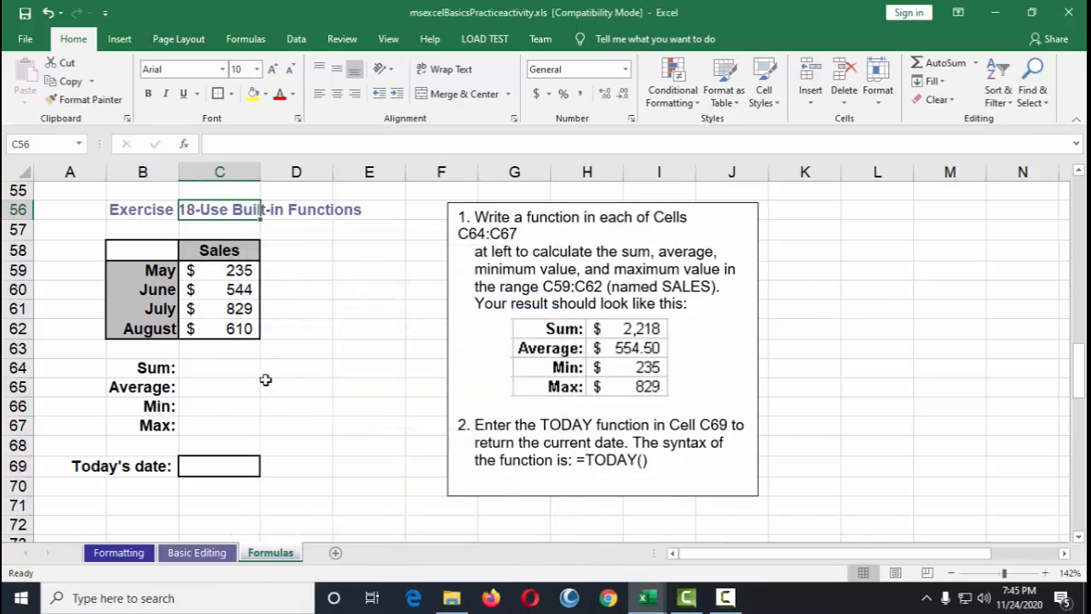
Step: Examine the SALES range C59:C62 and the result cells C64:C67
left_click(210, 369)
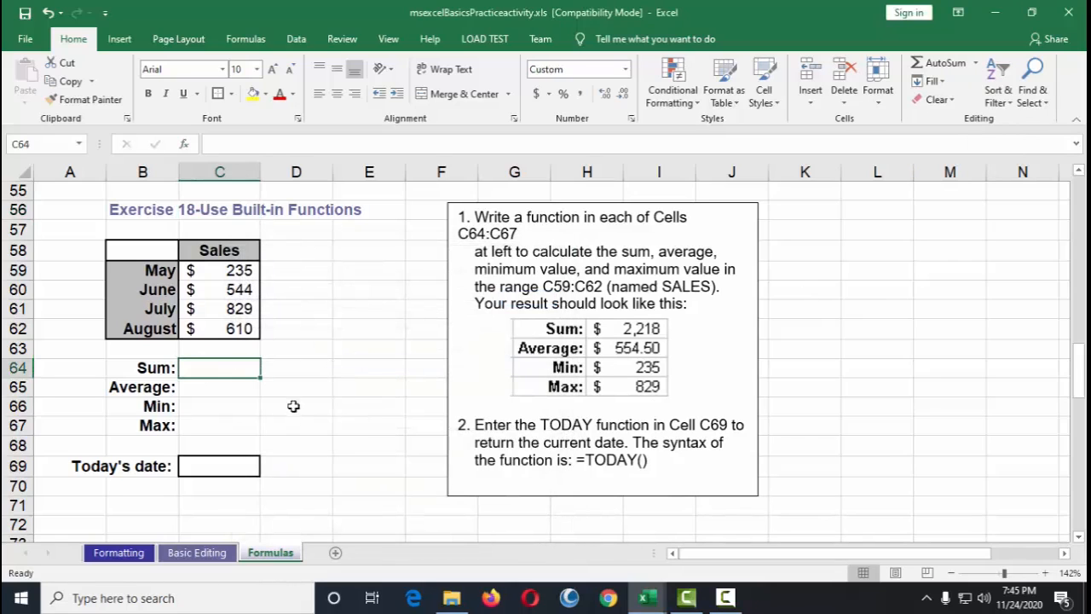
left_click(166, 368)
left_click_drag(237, 270, 239, 331)
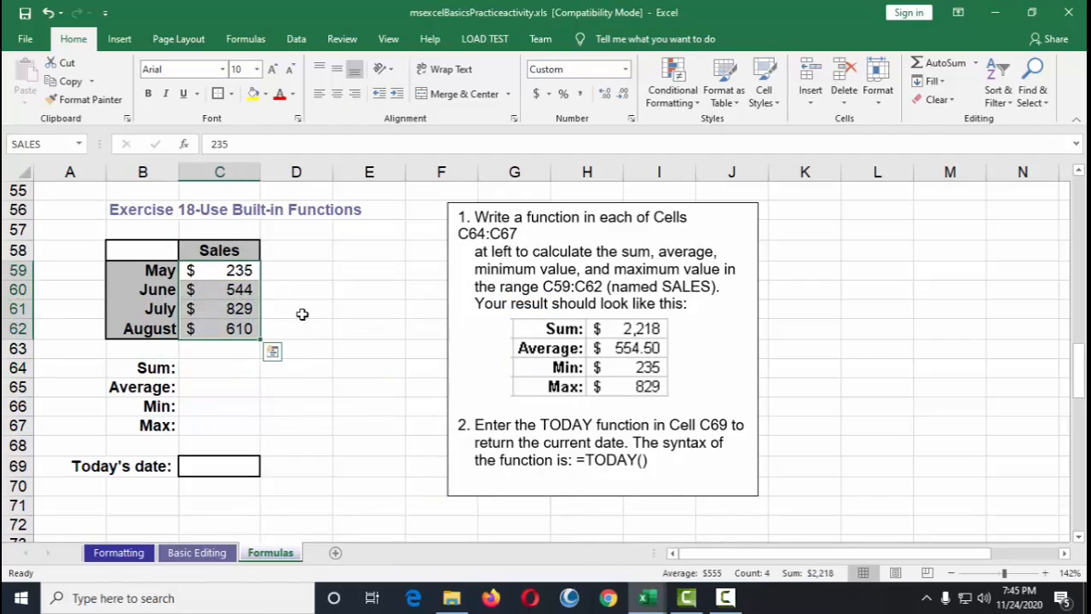
left_click(302, 314)
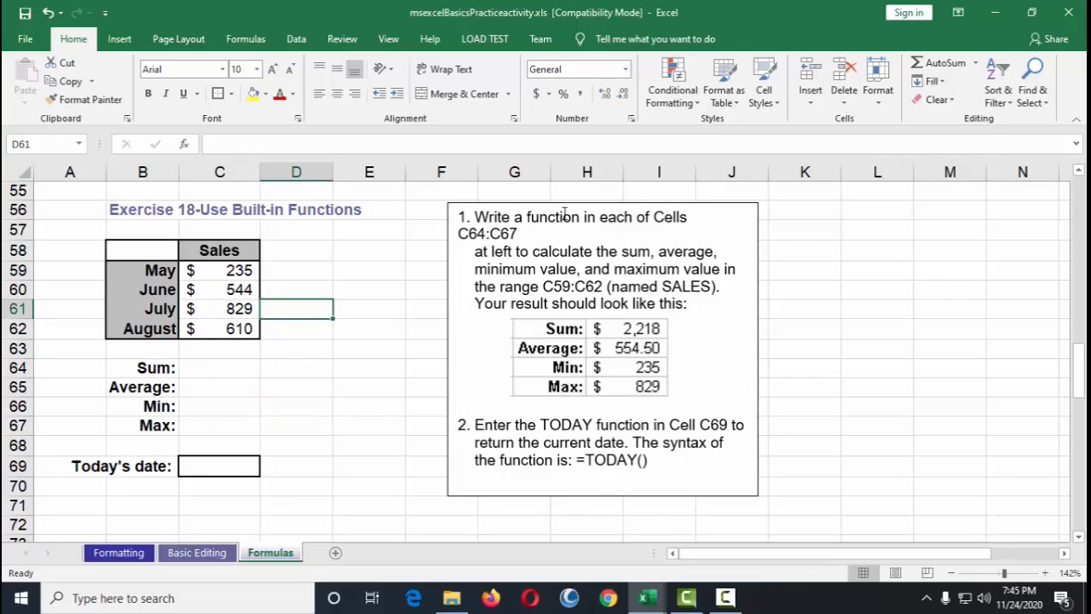
double_click(485, 235)
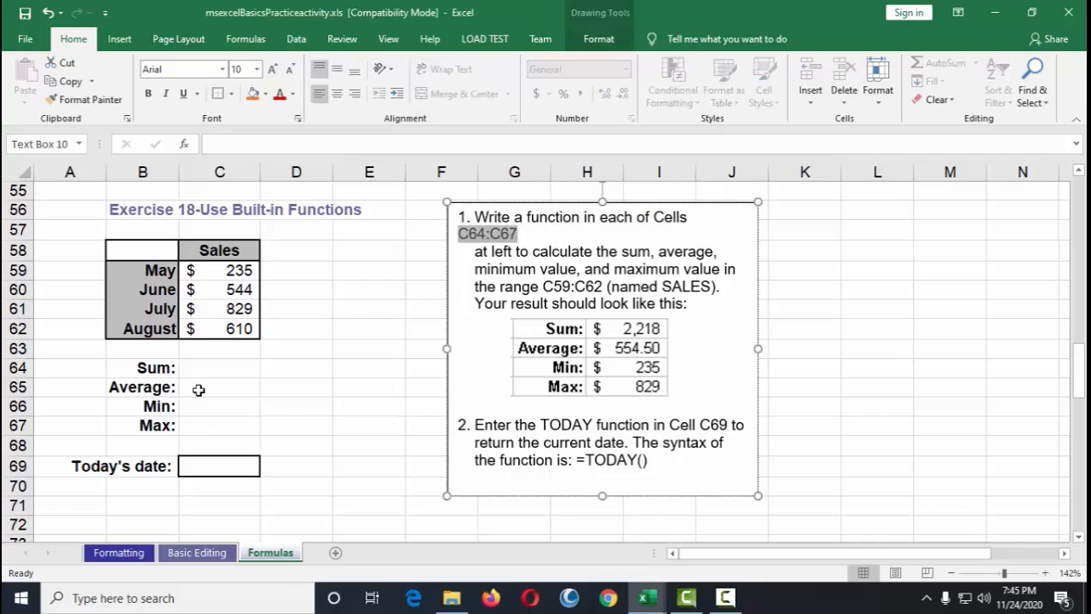
mouse_move(212, 370)
left_mouse_down()
mouse_move(214, 426)
mouse_move(280, 418)
left_mouse_up()
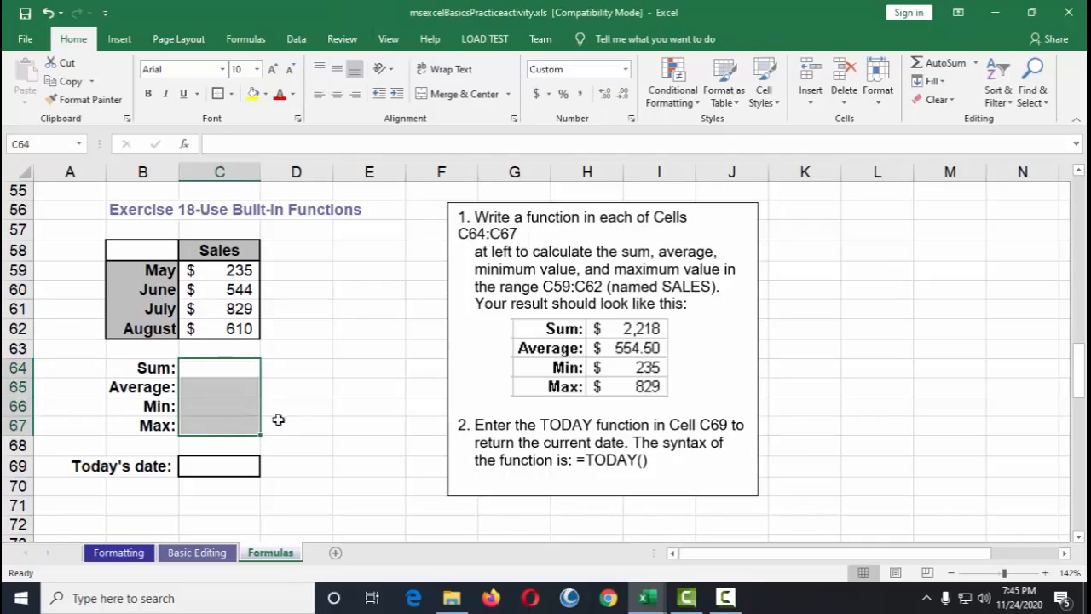
left_click(296, 417)
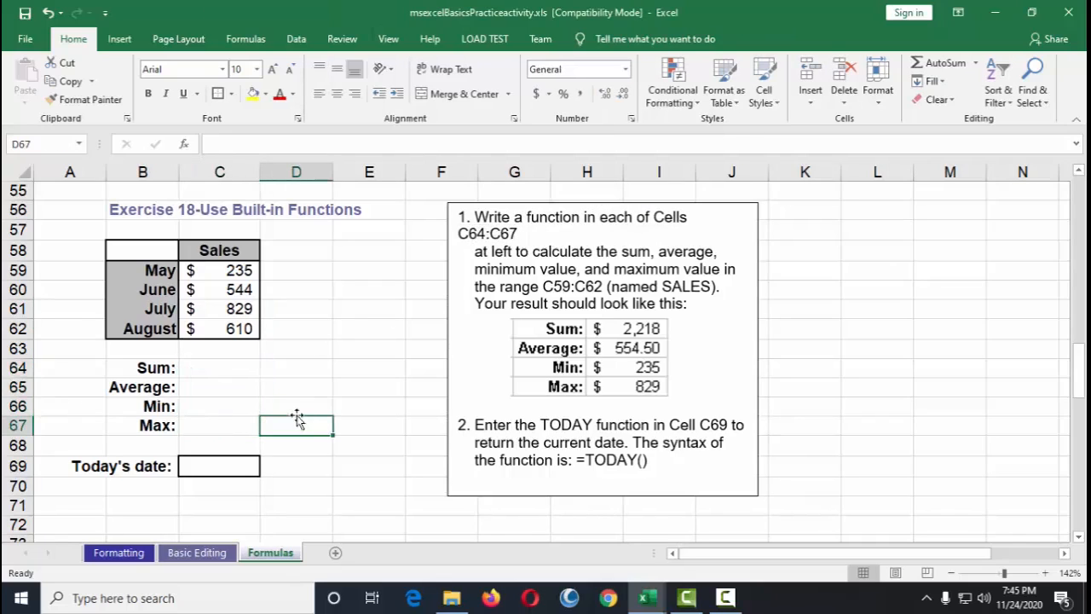
Step: Review the Sum, Average, Min and Max labels against the sales values
left_click(156, 368)
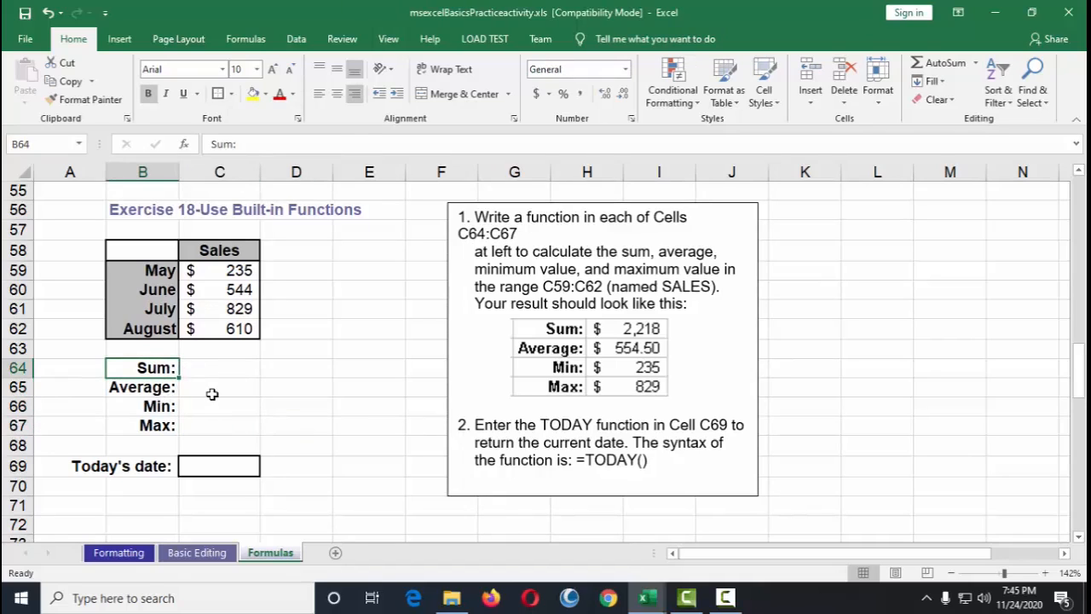
left_click(150, 388)
left_click(156, 408)
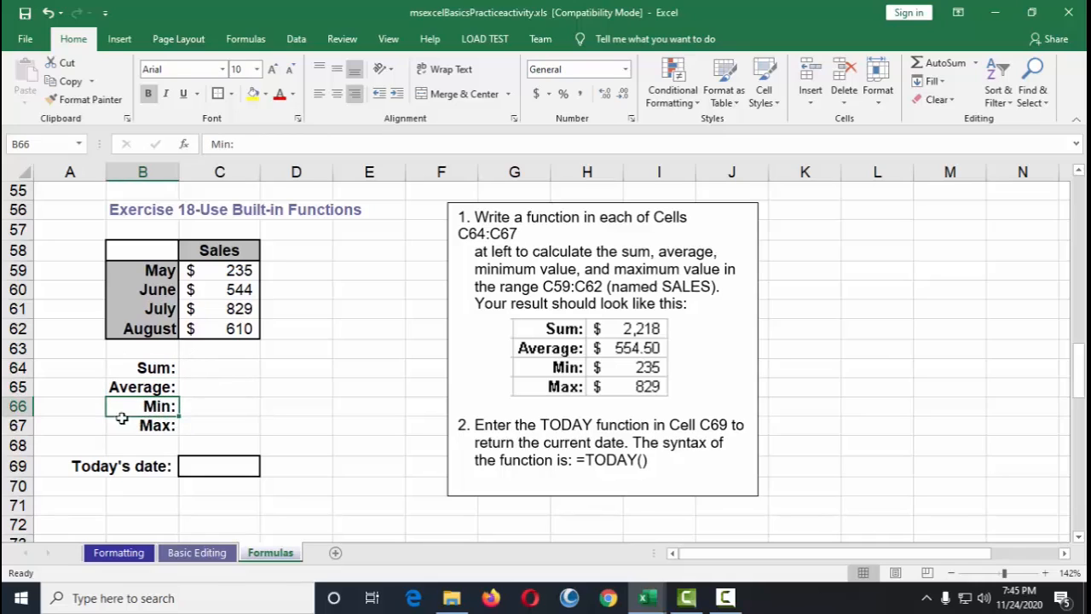
left_click_drag(235, 271, 236, 329)
left_click(160, 407)
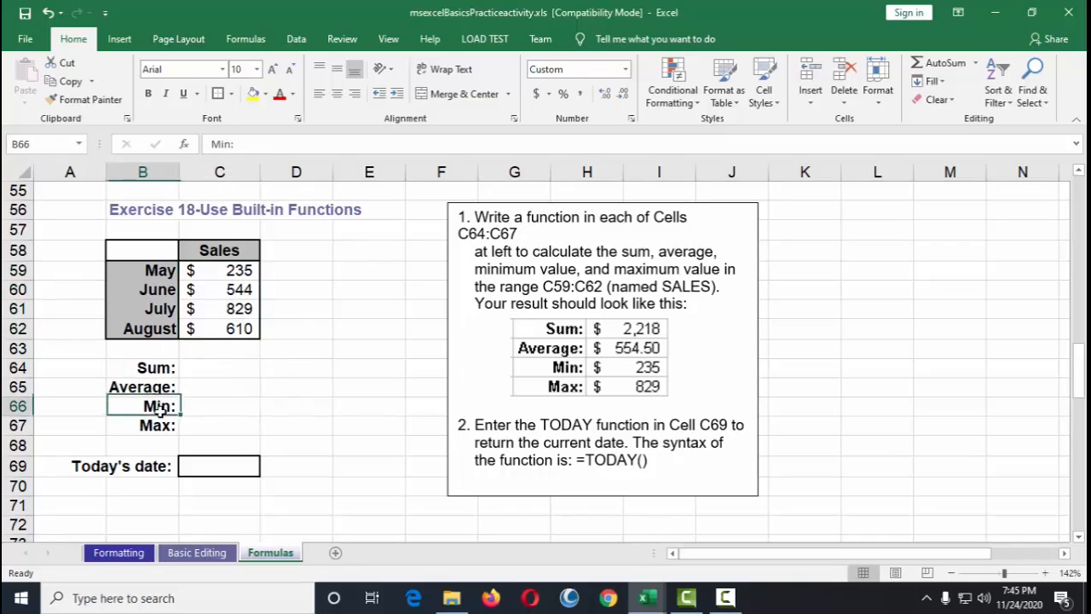
left_click_drag(219, 274, 224, 328)
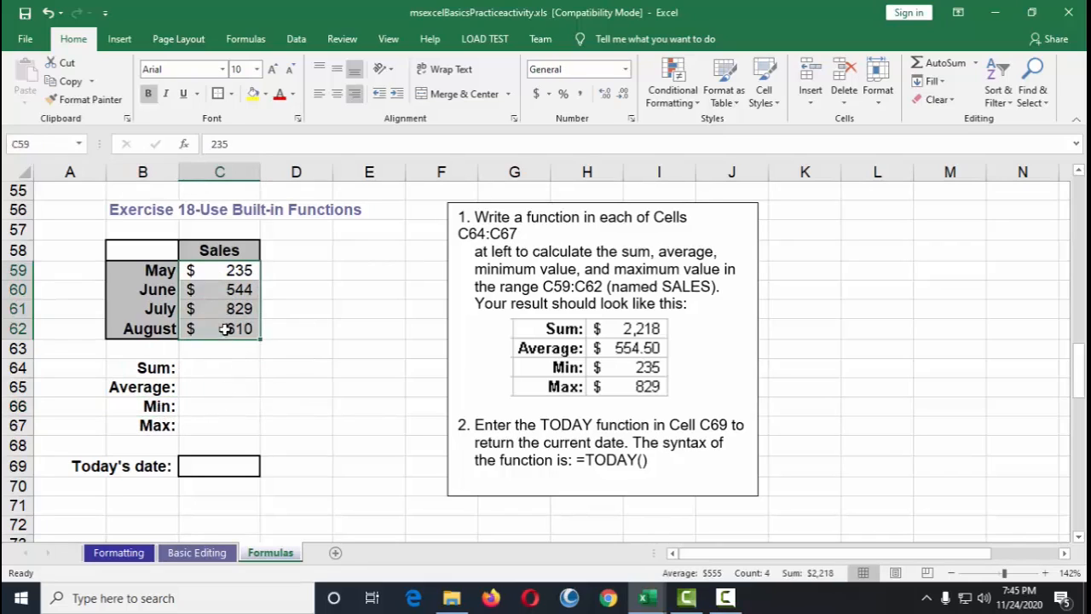
left_click(145, 424)
left_click_drag(226, 271, 236, 309)
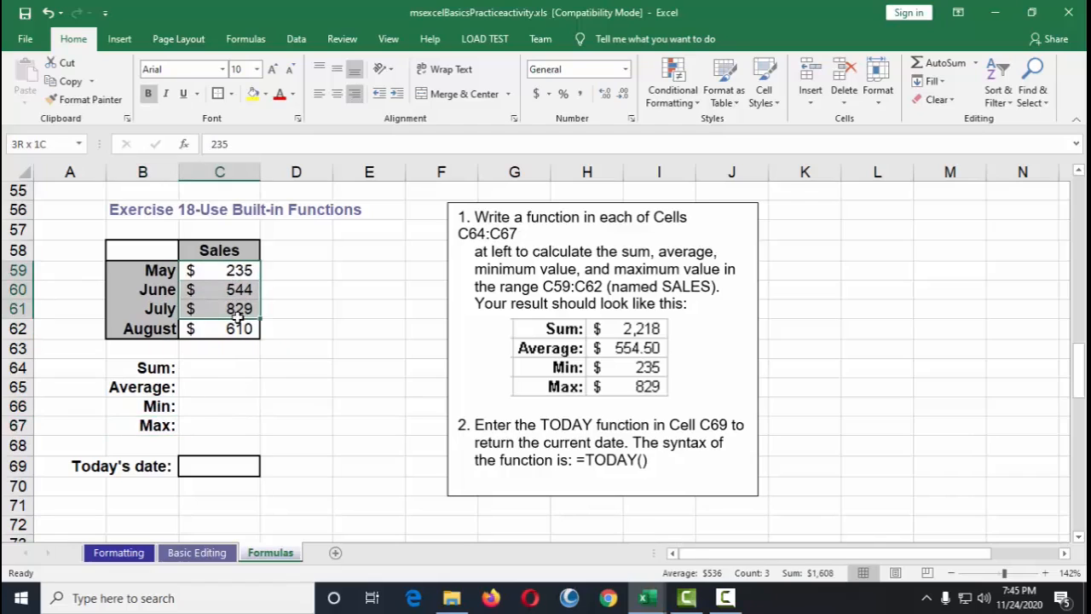
left_click(147, 368)
left_click(193, 367)
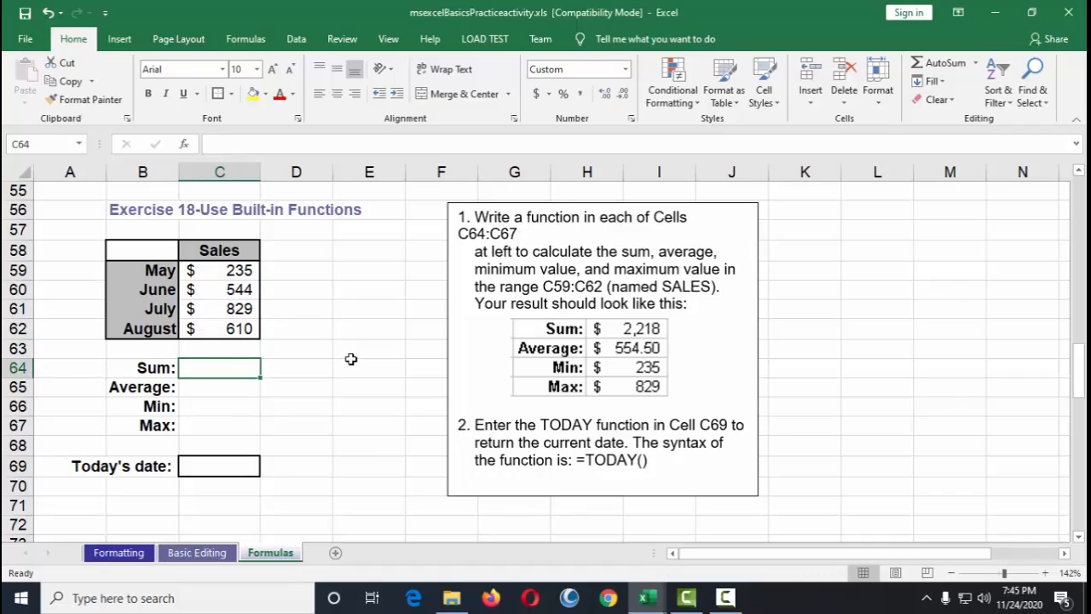
Step: Enter a SUM function in C64 totalling the sales range C59:C62
type("=")
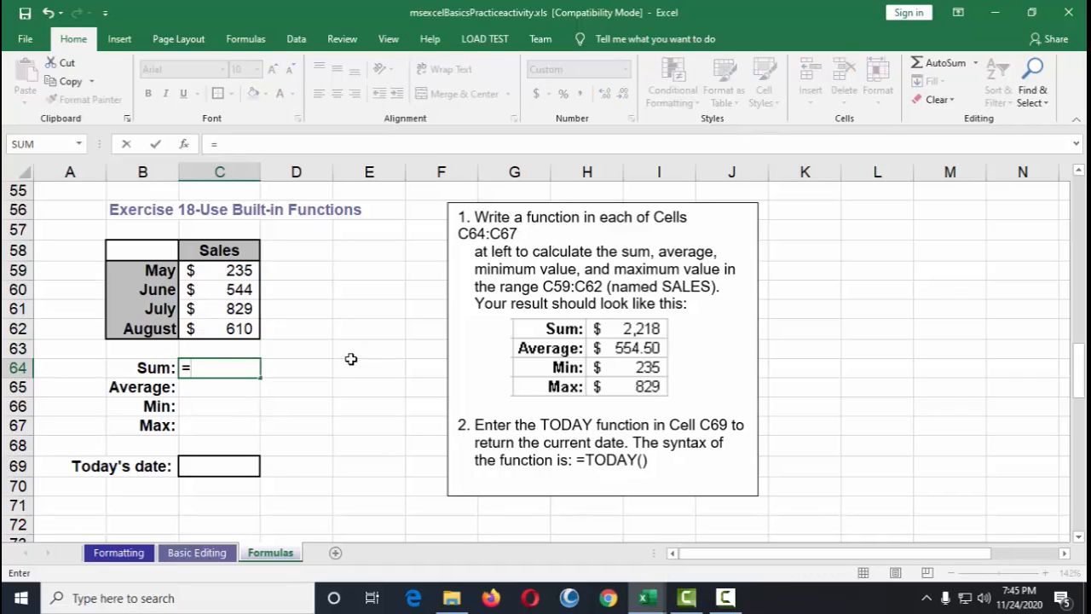
type("S")
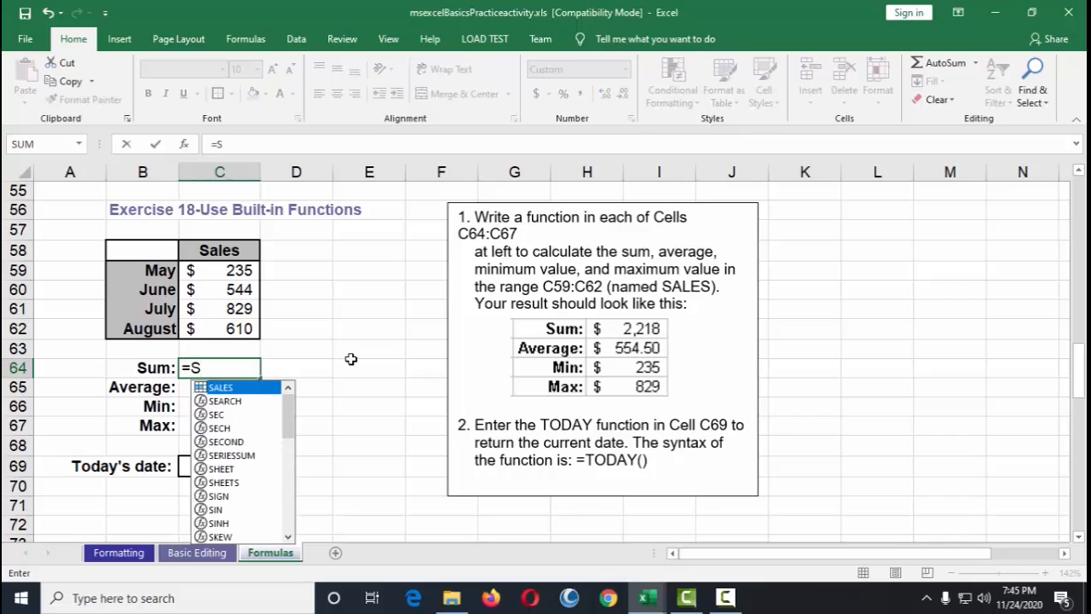
type("um")
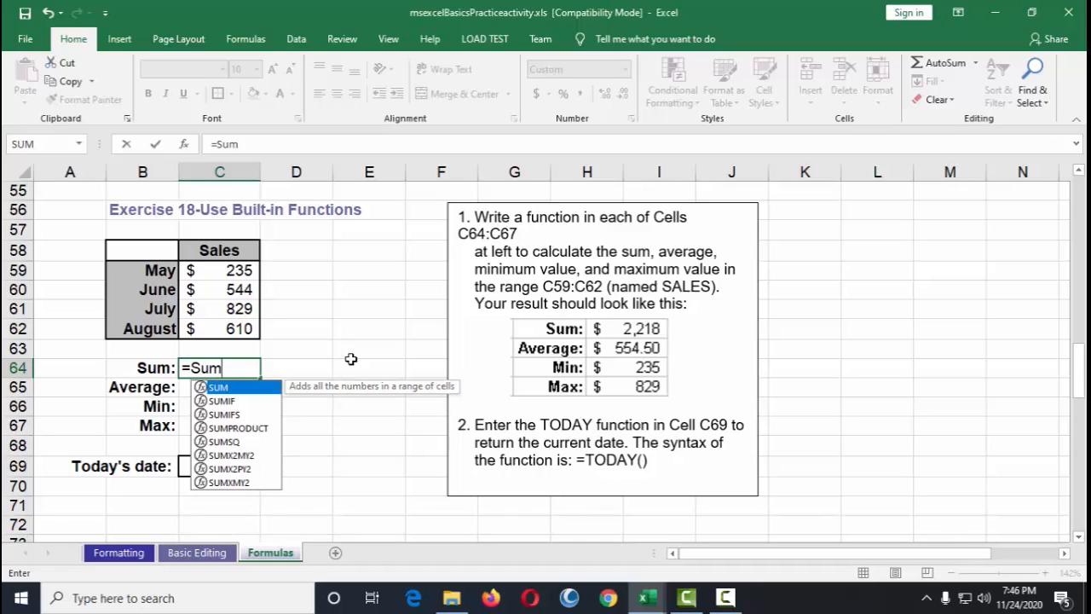
type("(")
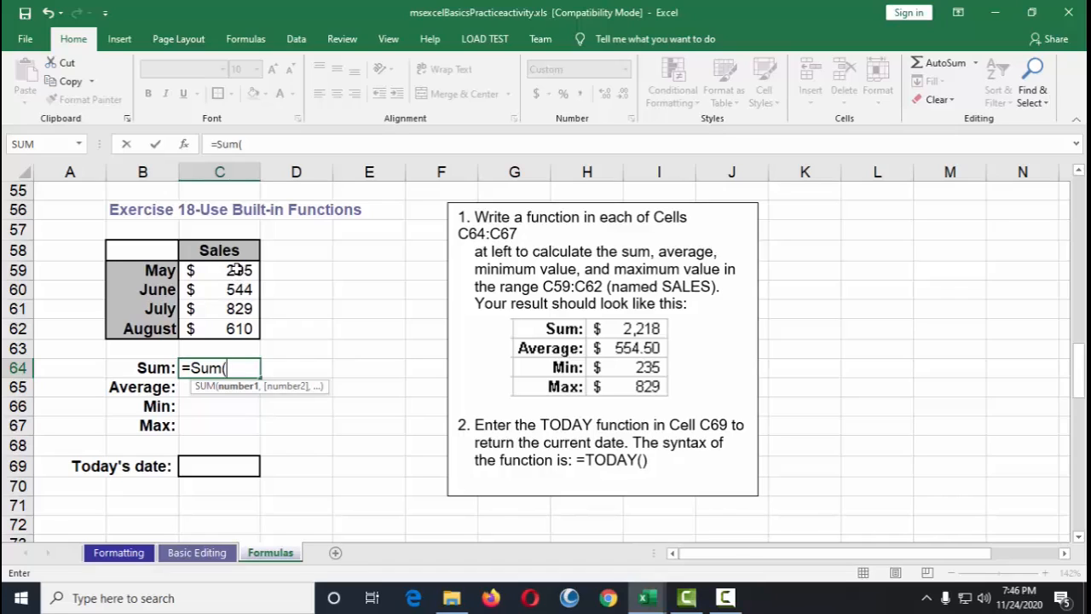
left_click_drag(235, 269, 235, 330)
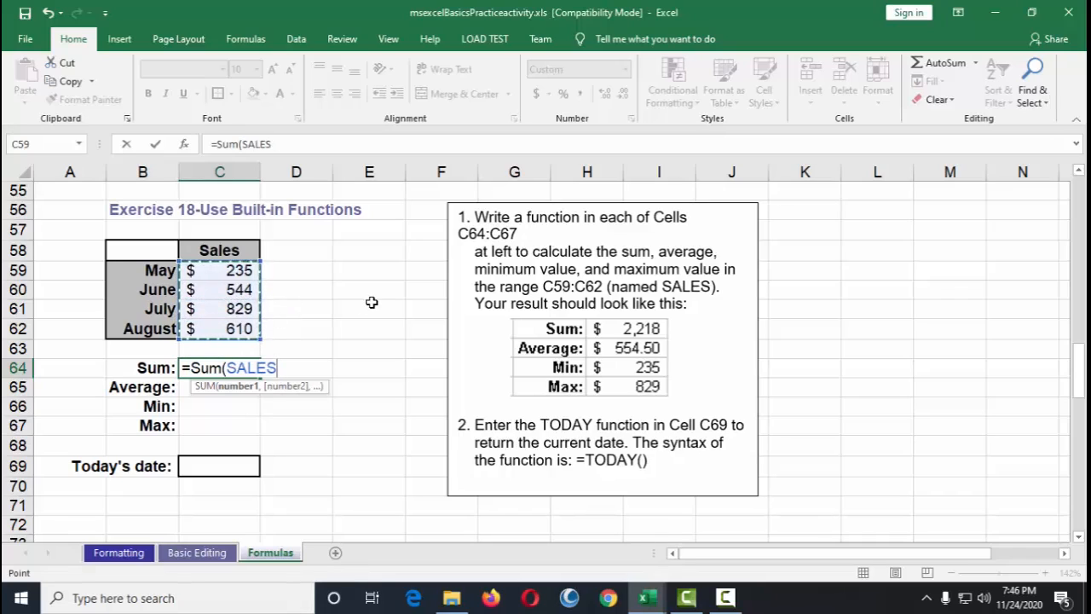
left_click(241, 272)
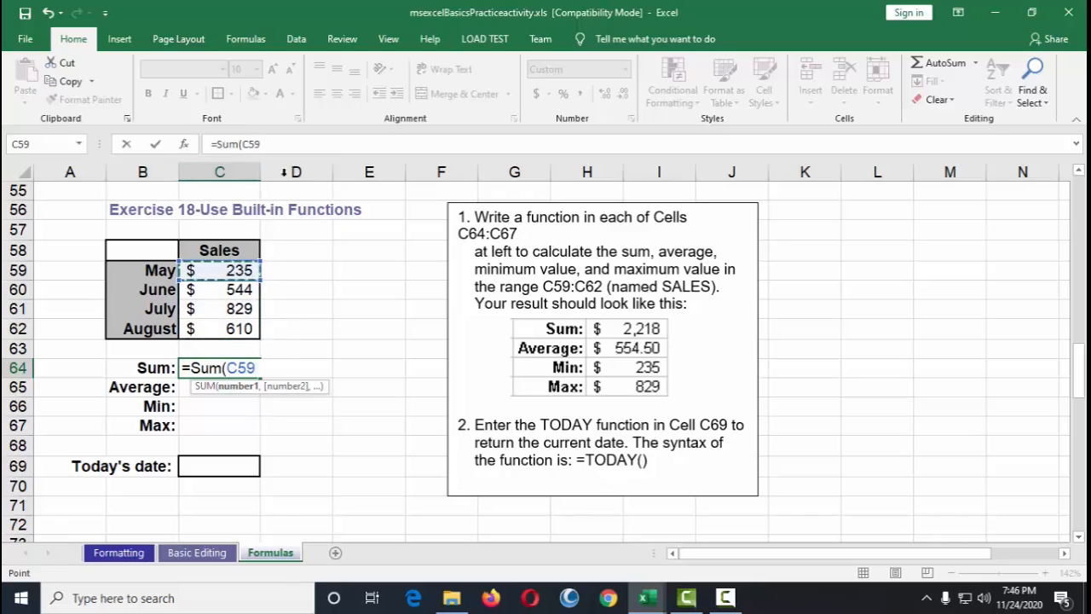
left_click(281, 143)
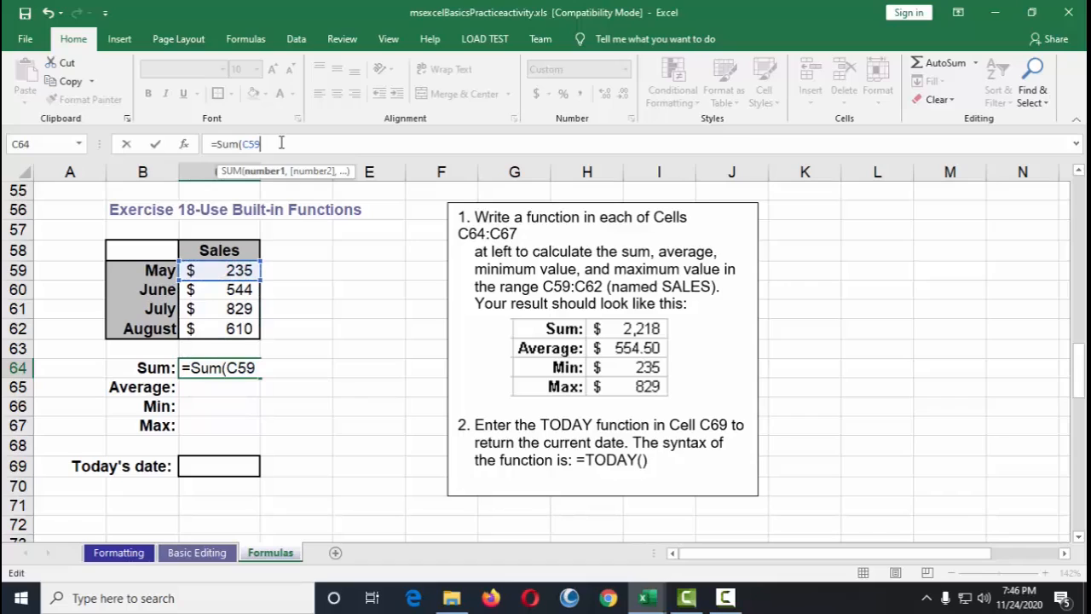
left_click(239, 330)
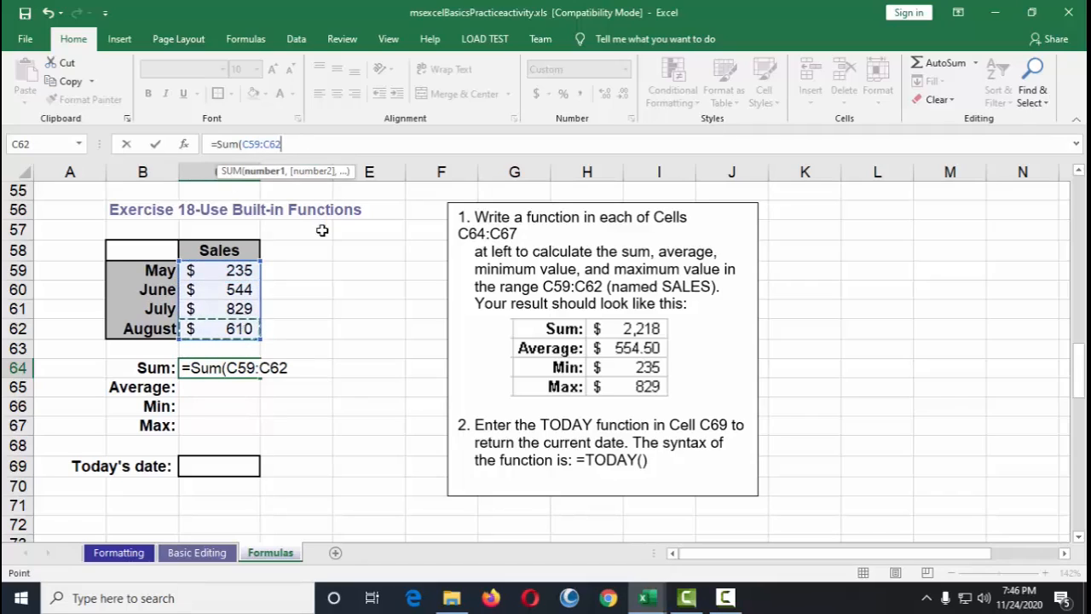
type(")")
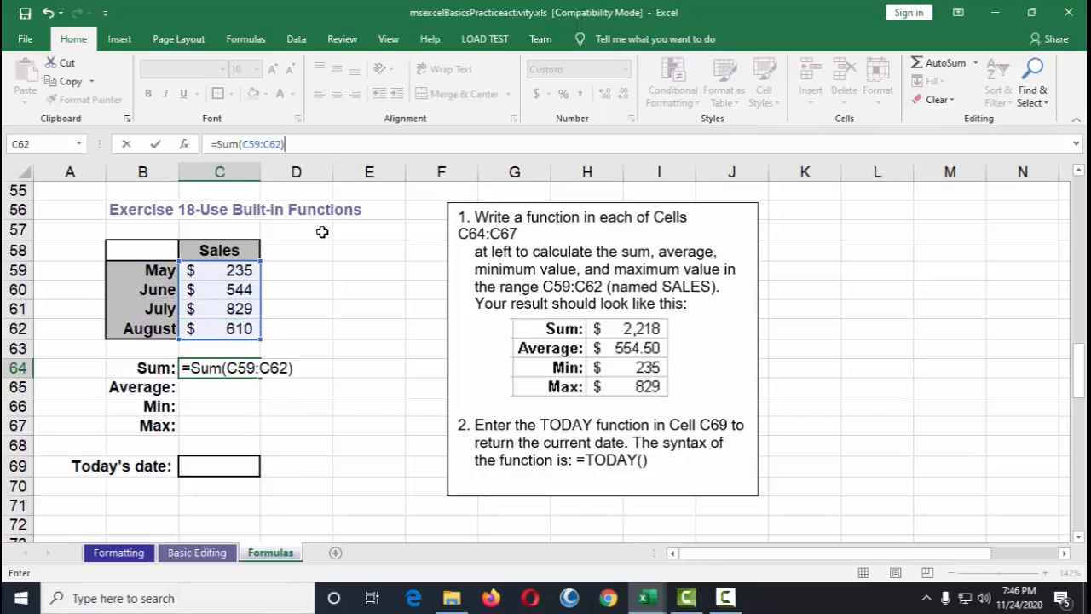
key("Return")
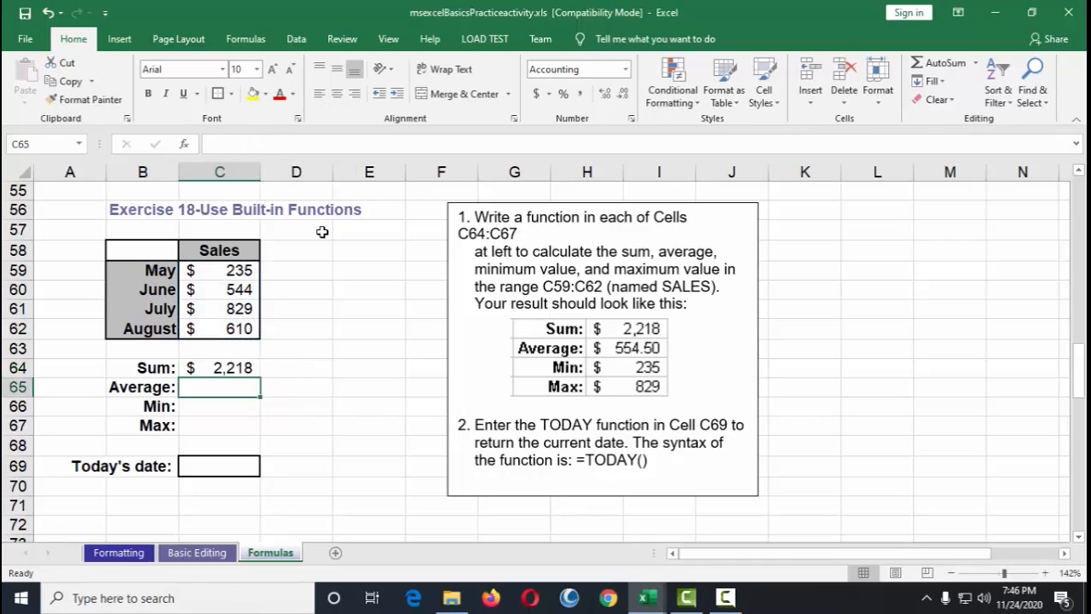
Step: Compare the Sum result in C64 with the example picture
left_click(234, 371)
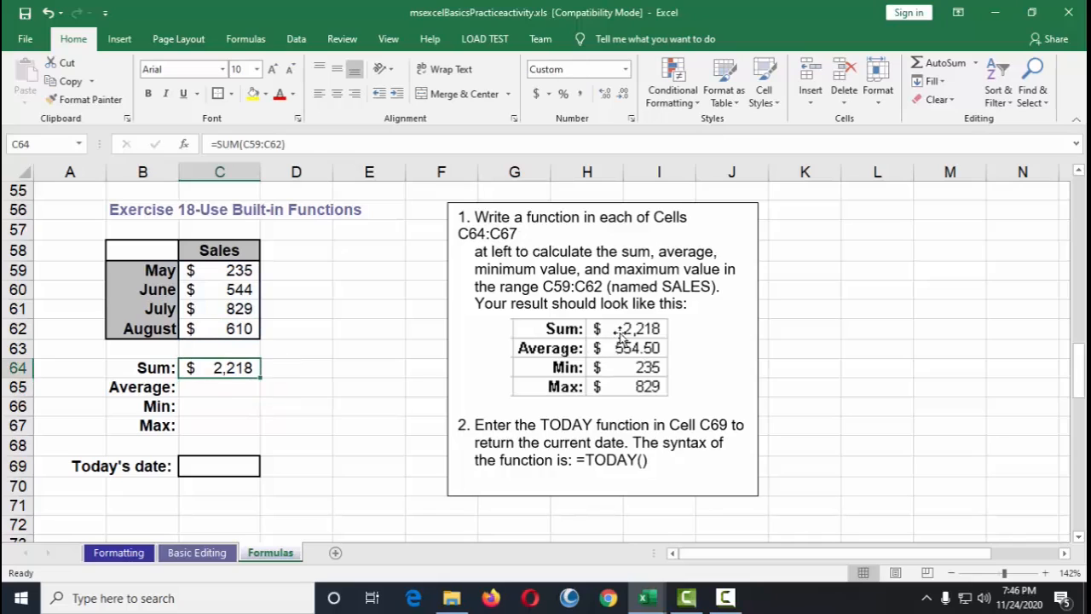
left_click_drag(620, 337, 619, 340)
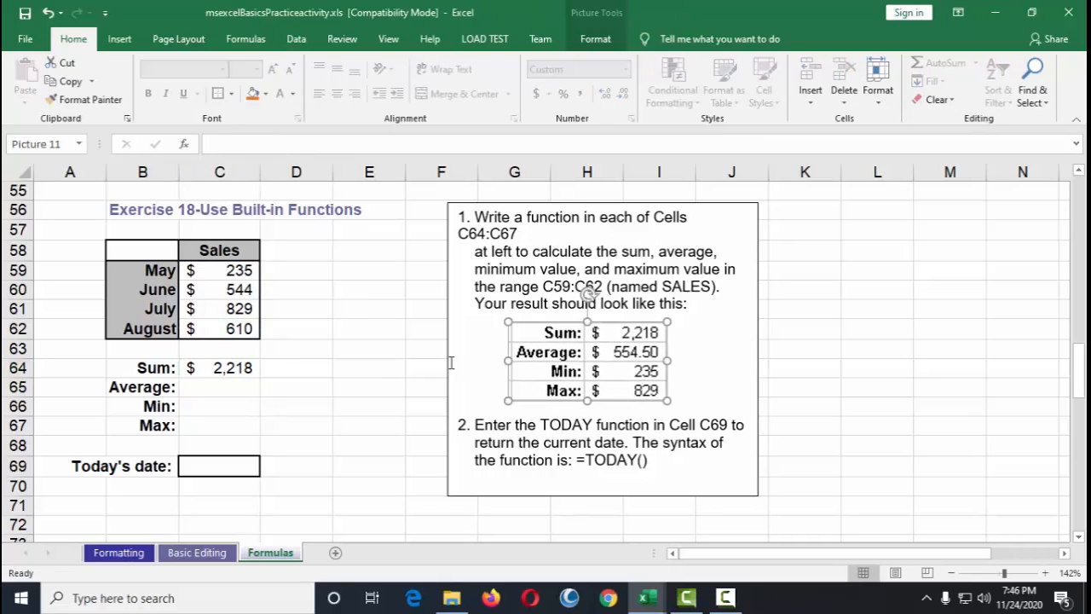
left_click(249, 365)
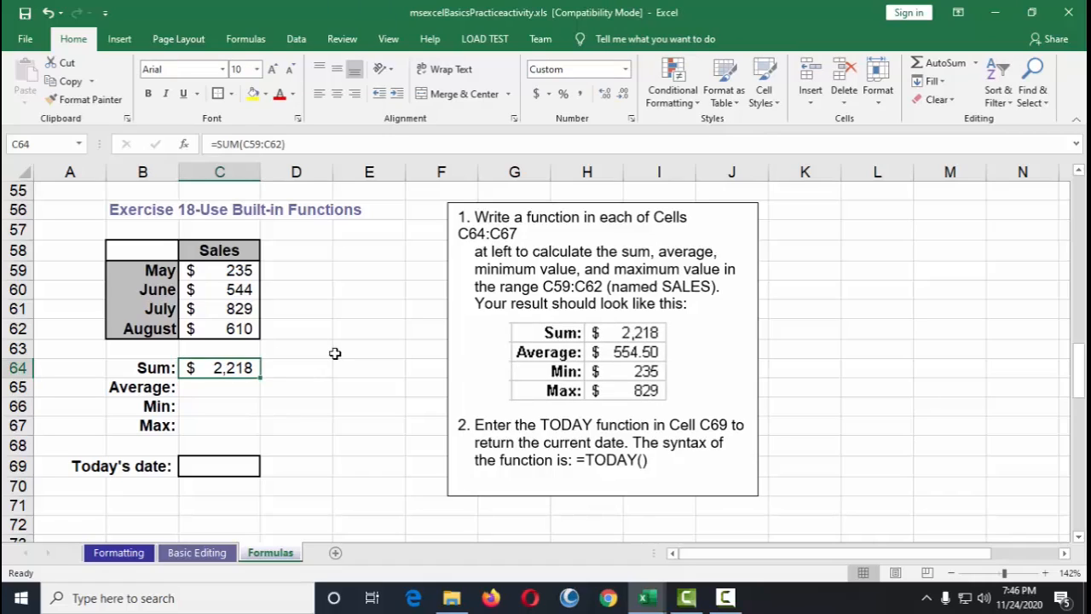
left_click(310, 369)
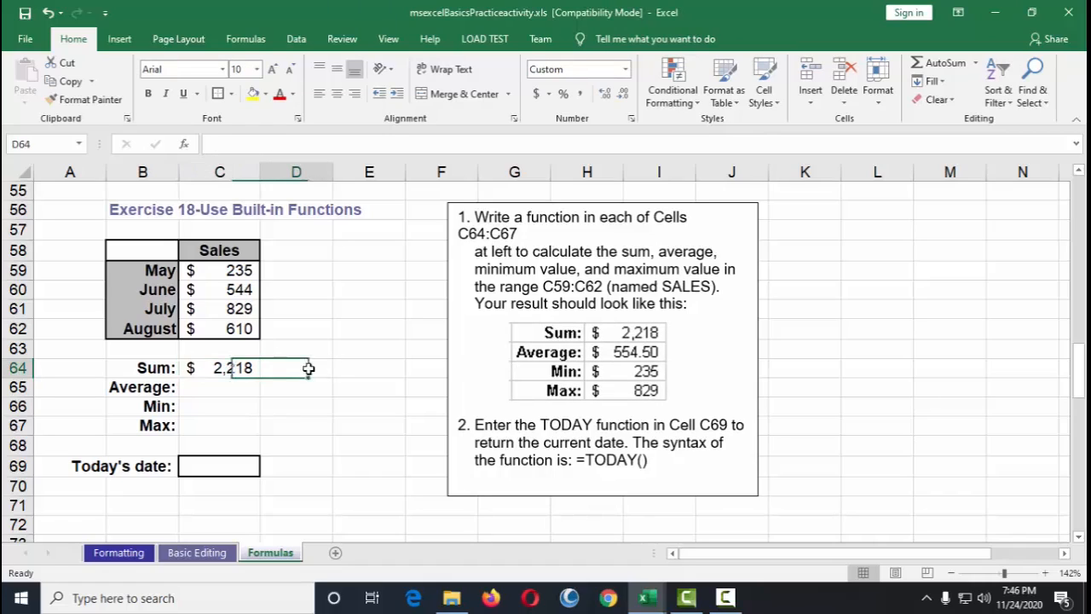
left_click(238, 369)
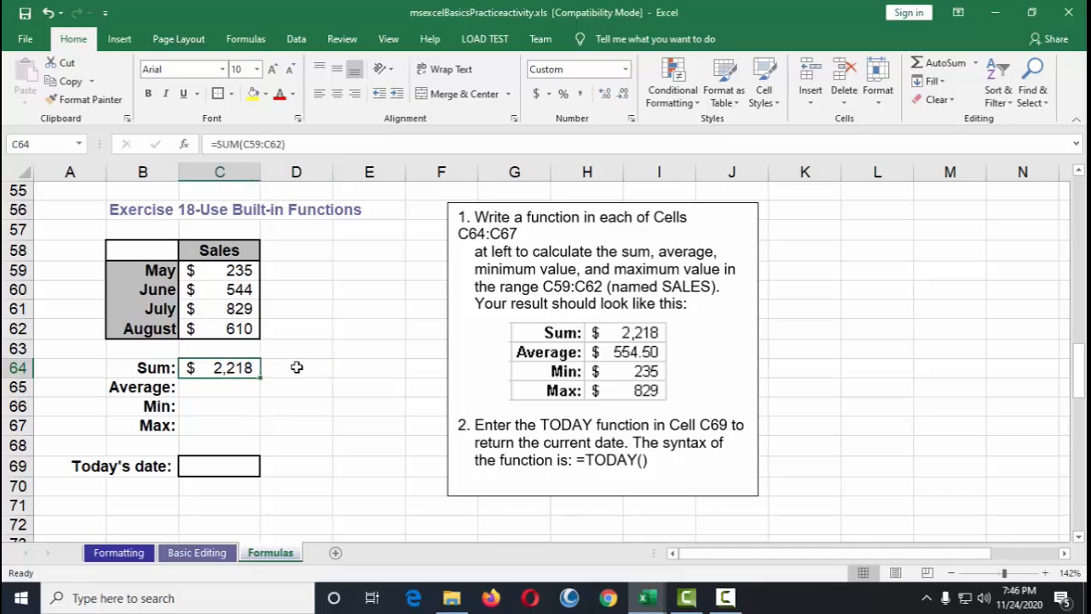
Step: Re-enter the SUM function in C64 so it totals the named range SALES
key("Delete")
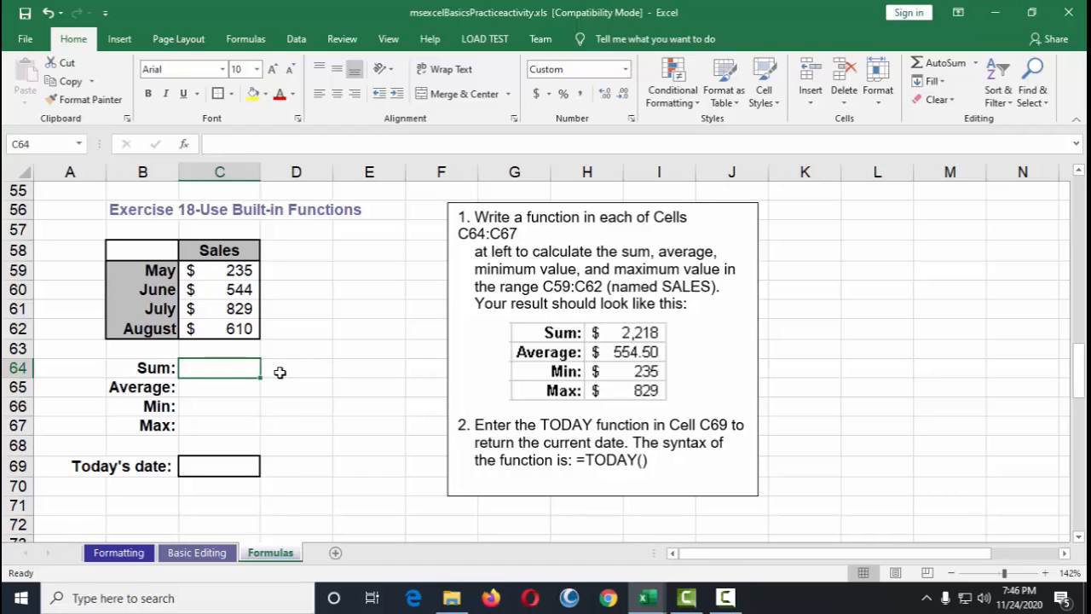
type("=")
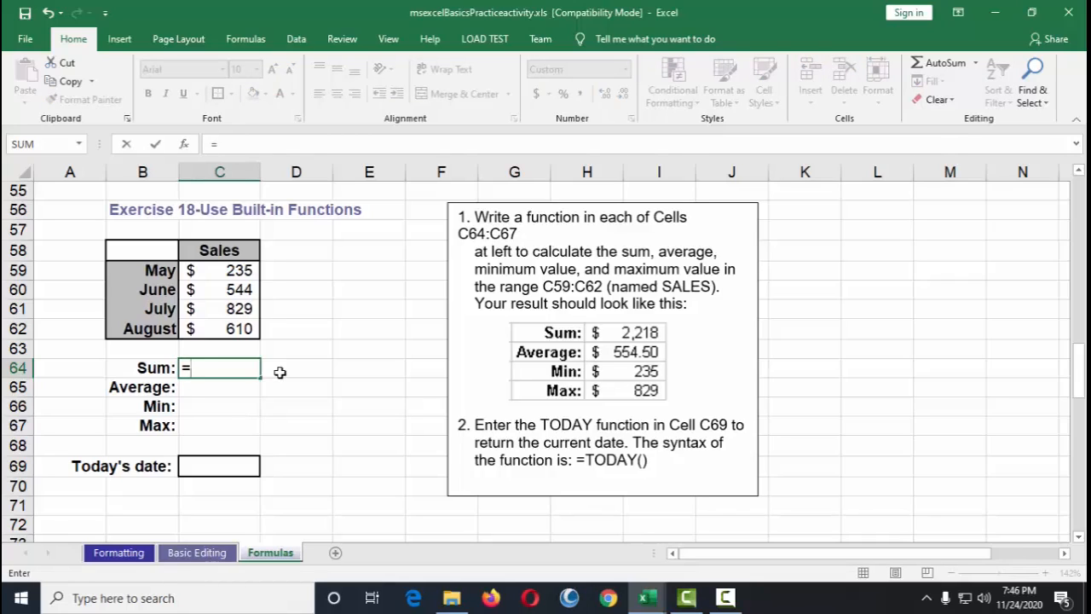
type("s")
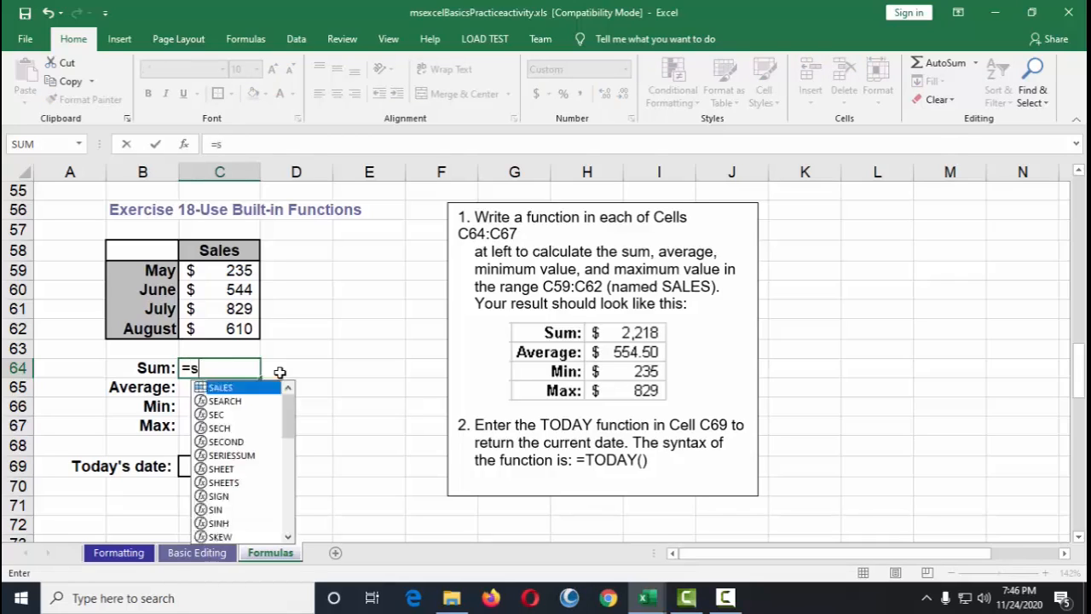
type("um(")
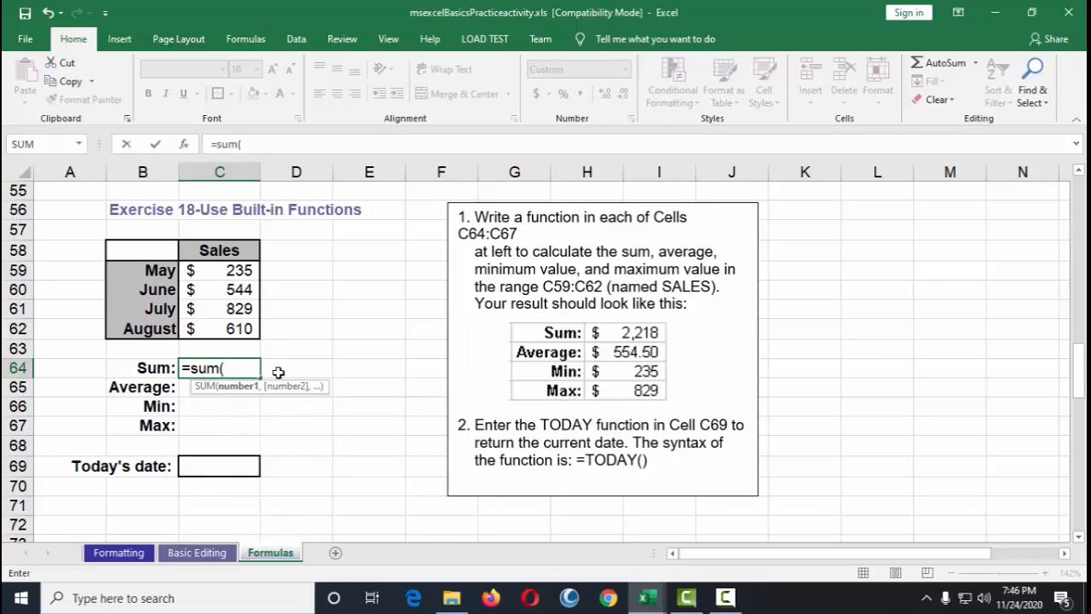
left_click_drag(236, 271, 248, 323)
type(")")
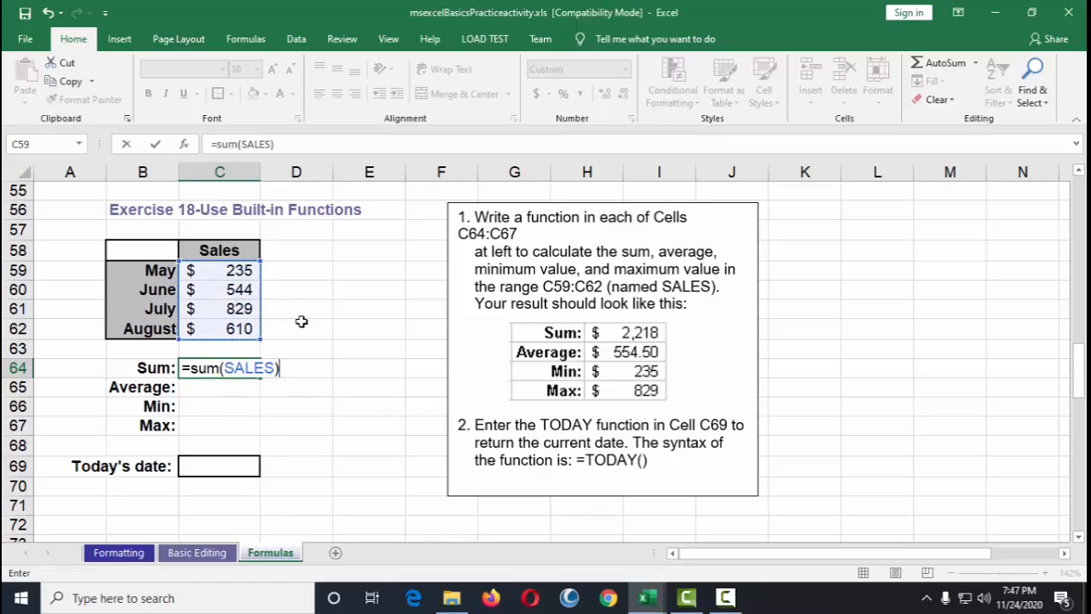
key("Return")
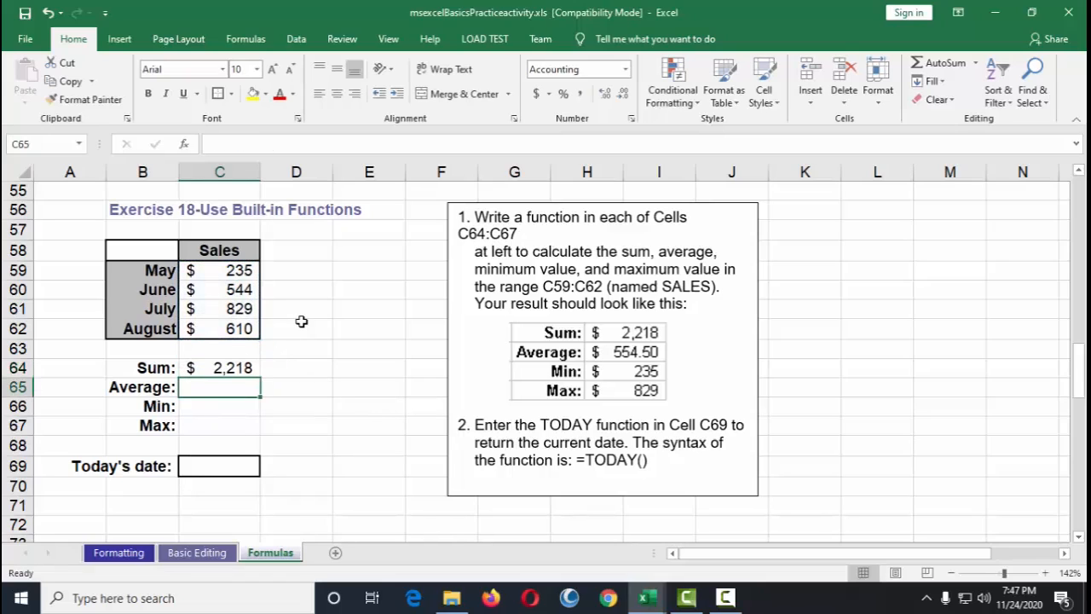
left_click(248, 365)
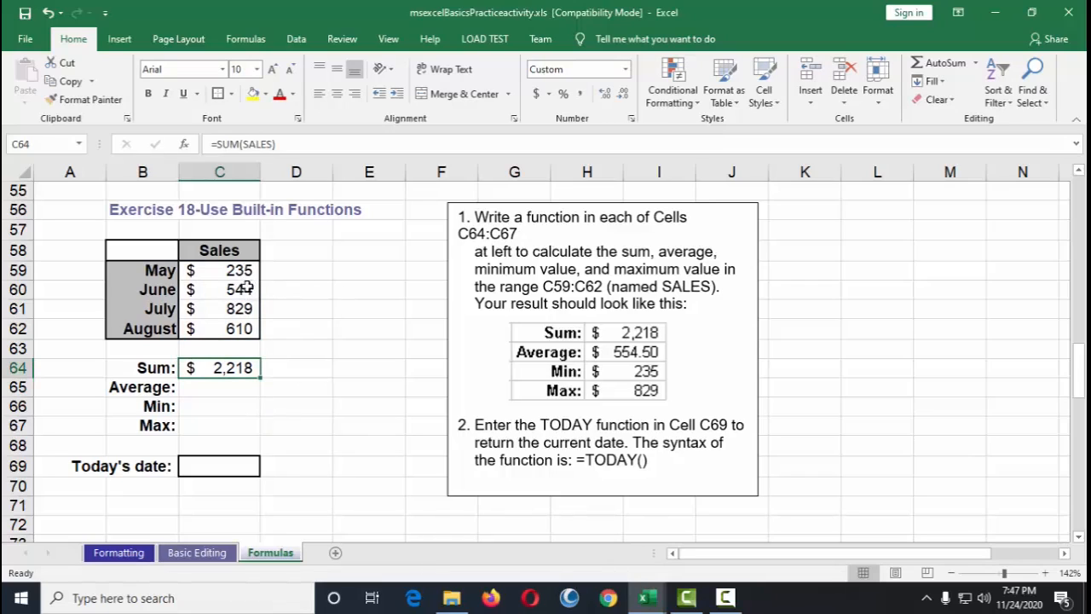
left_click_drag(241, 269, 239, 330)
left_click(237, 367)
Step: Enter an AVERAGE function in C65 over the range C59:C62
left_click(253, 389)
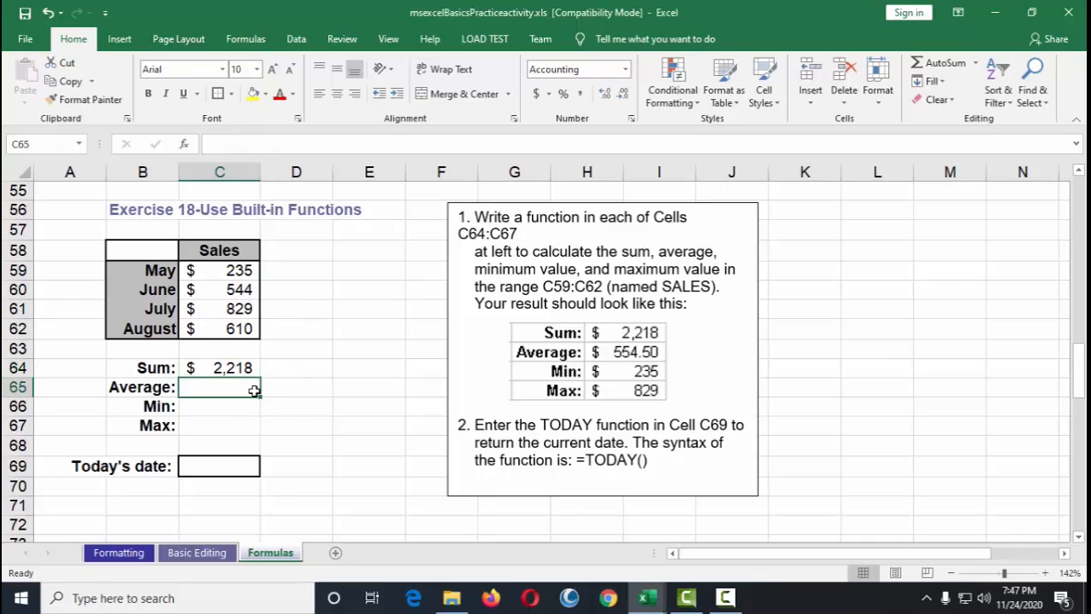
type("=average")
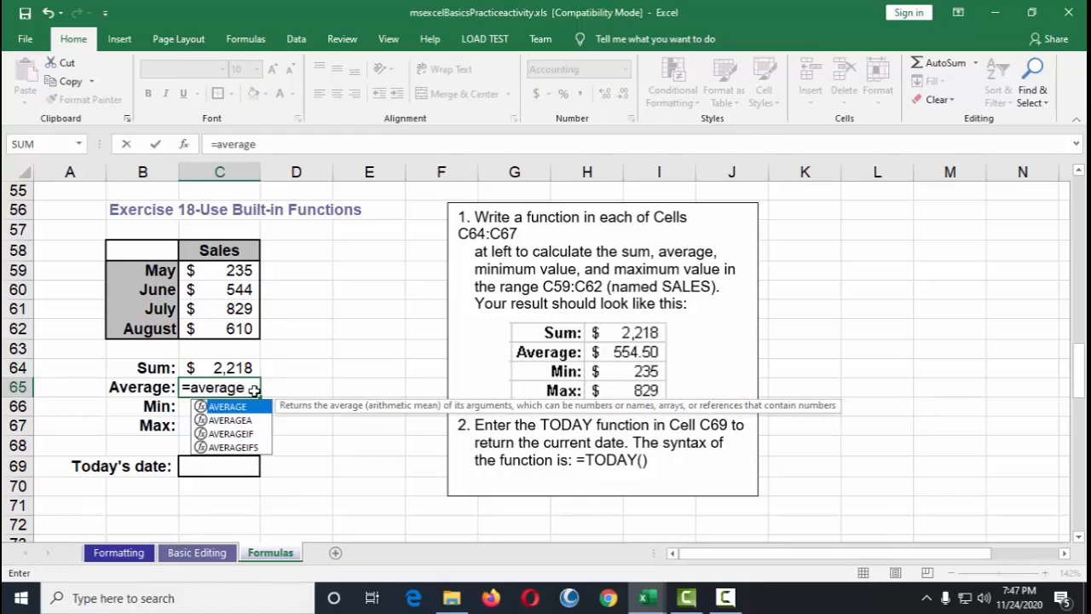
type("(")
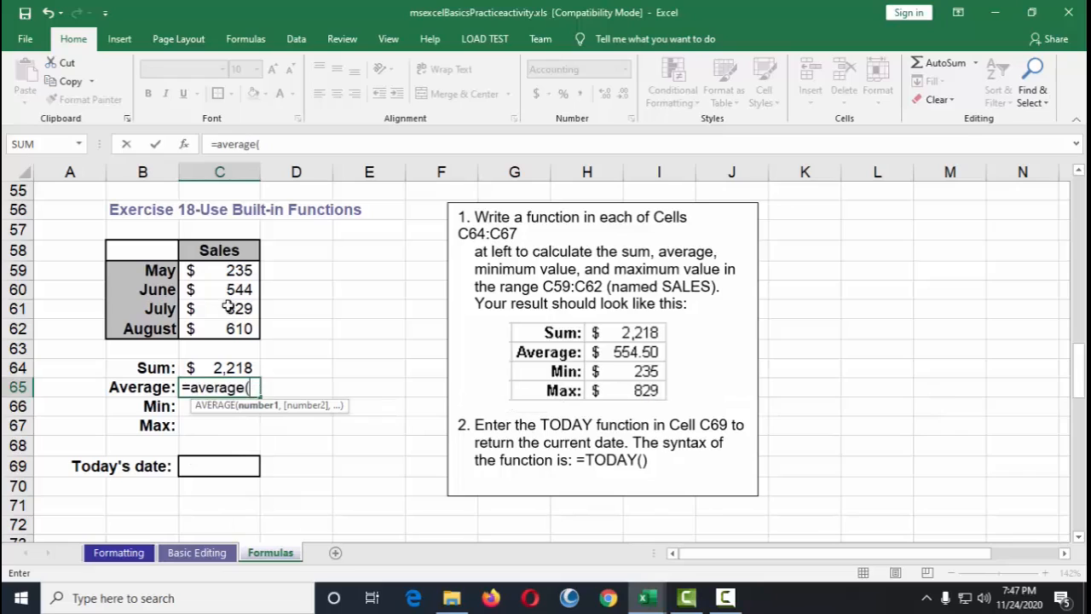
mouse_move(230, 271)
left_mouse_down()
mouse_move(230, 328)
mouse_move(232, 269)
left_mouse_up()
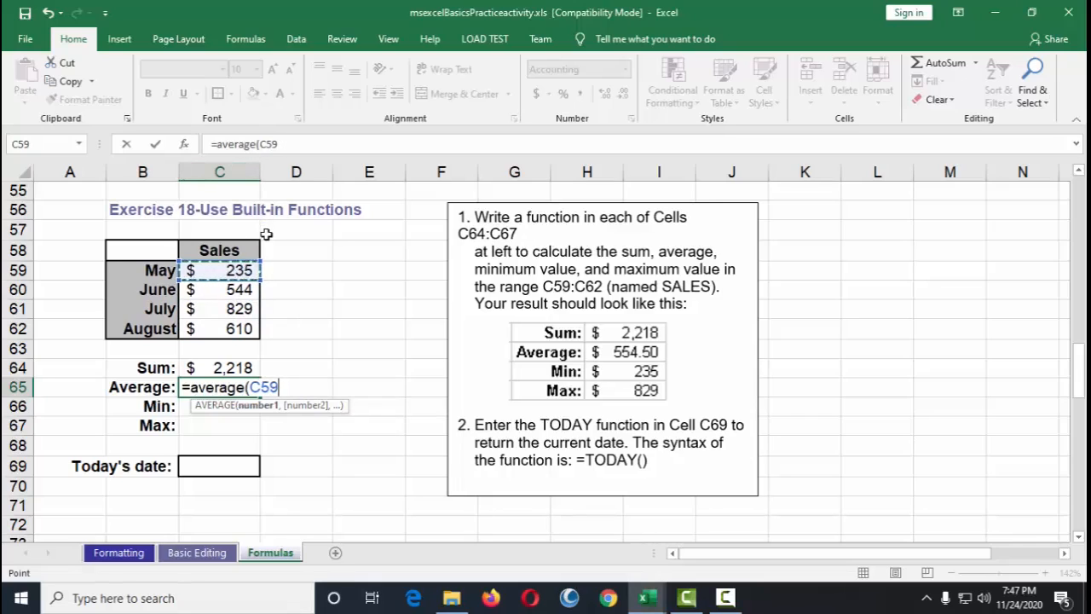
key("F8")
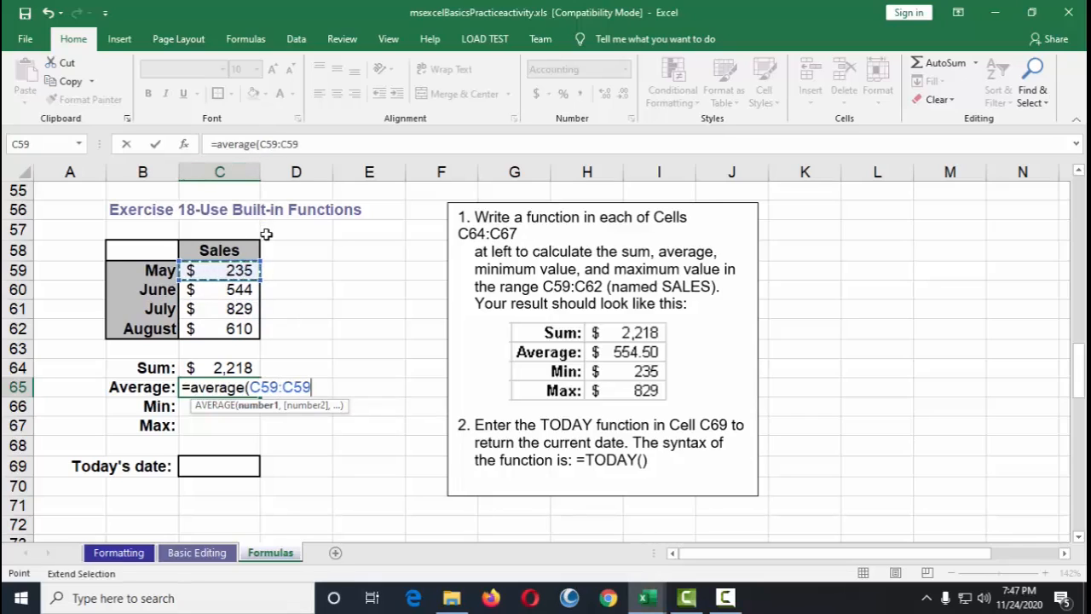
left_click(234, 331)
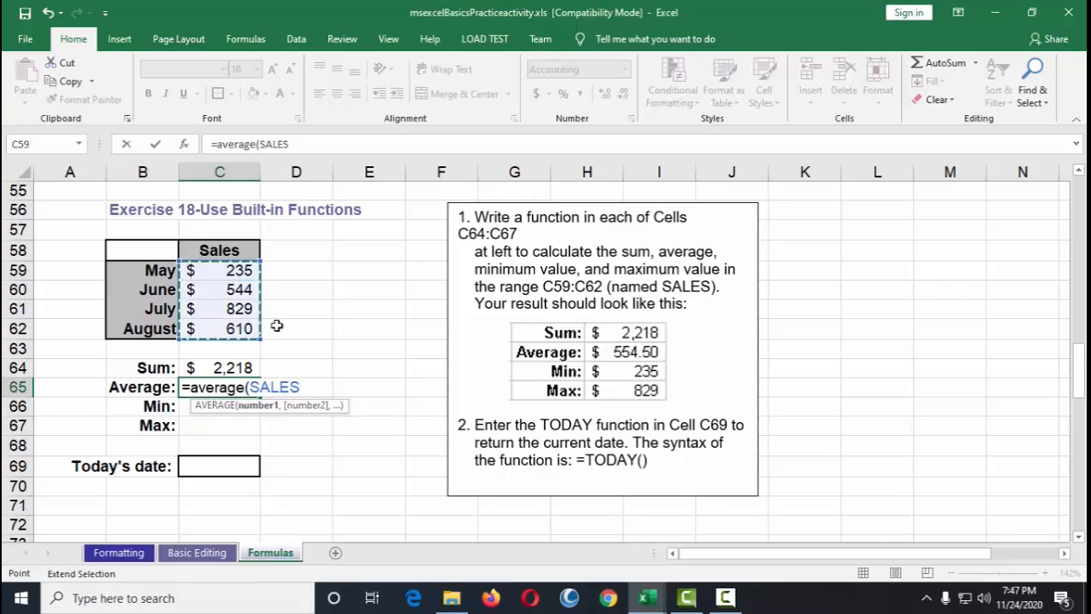
left_click(241, 272)
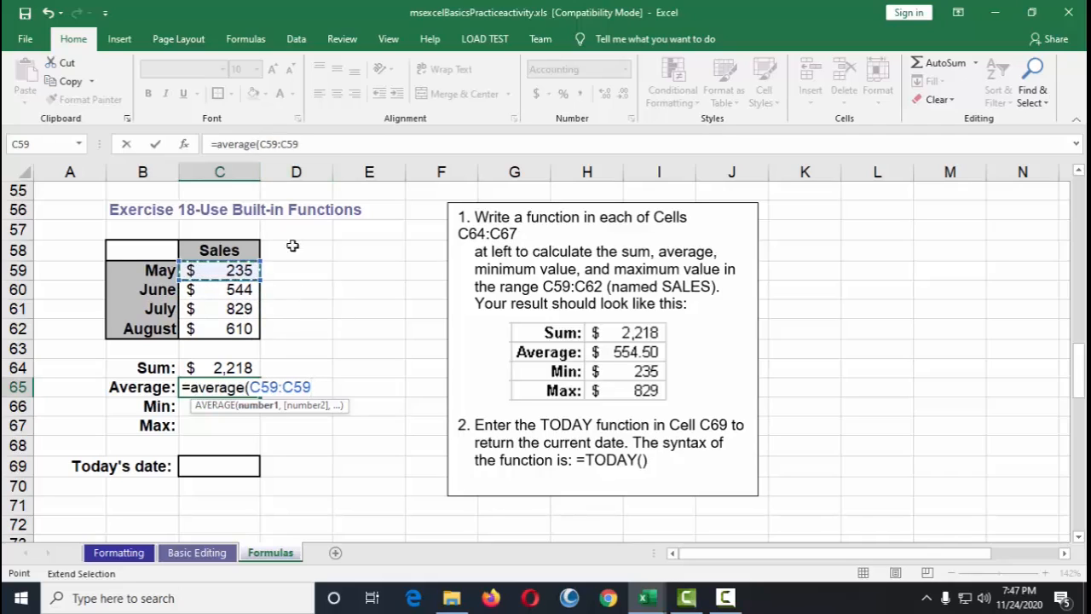
left_click(315, 387)
key("BackSpace")
key("BackSpace")
key("BackSpace")
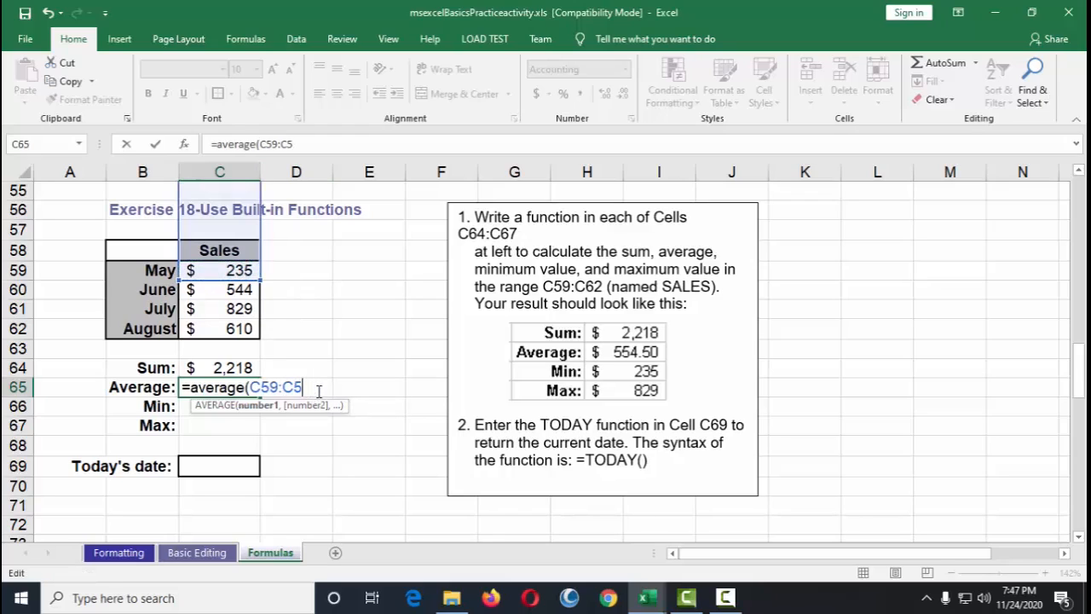
left_click(238, 332)
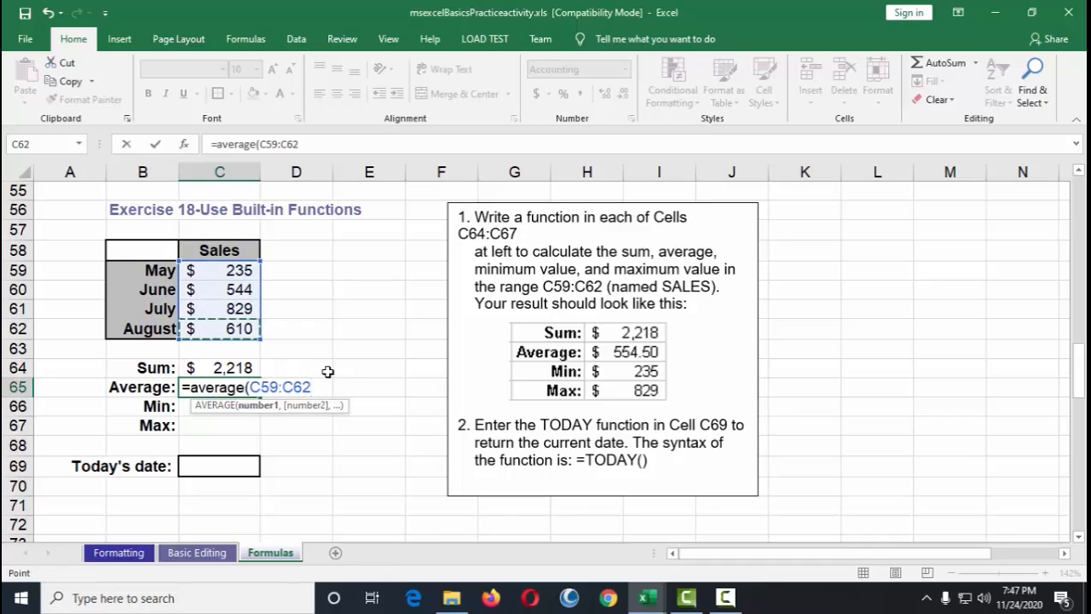
type(")")
key("Return")
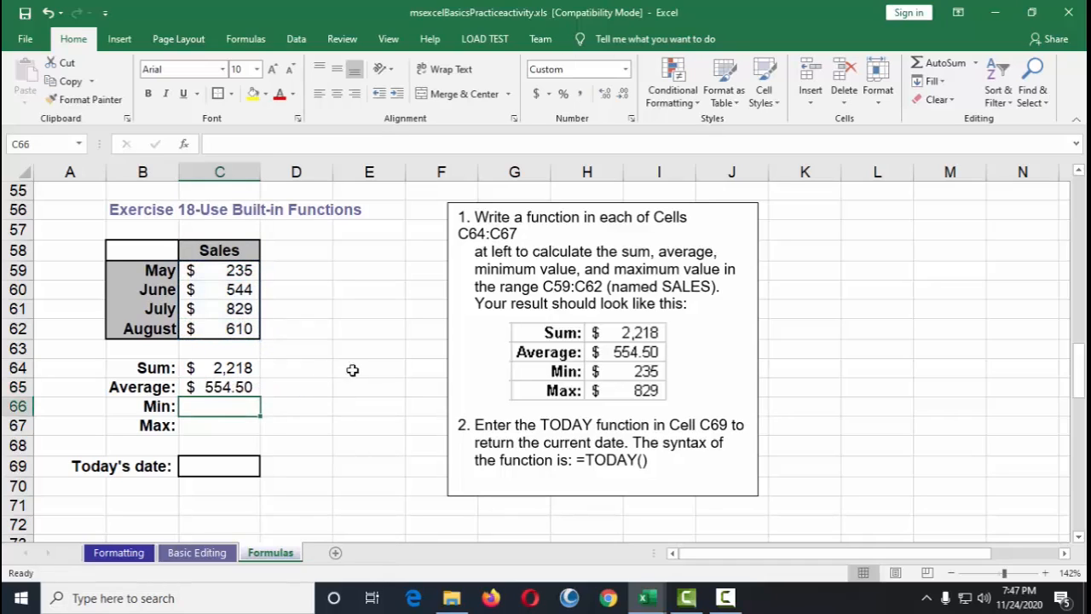
Step: Re-enter the AVERAGE function in C65 using the named range SALES
left_click_drag(645, 358, 648, 360)
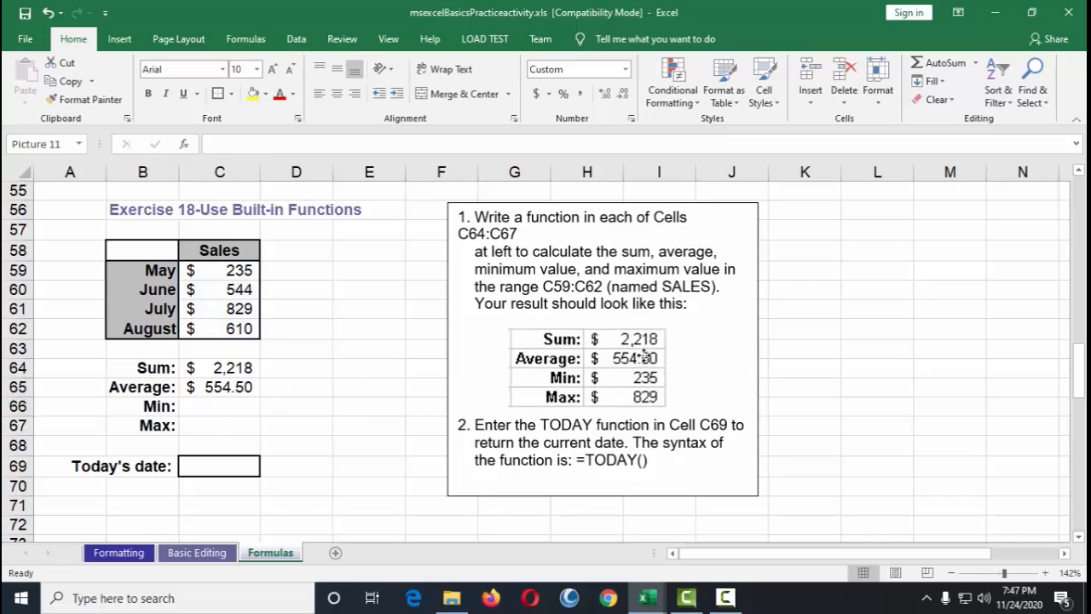
left_click(251, 387)
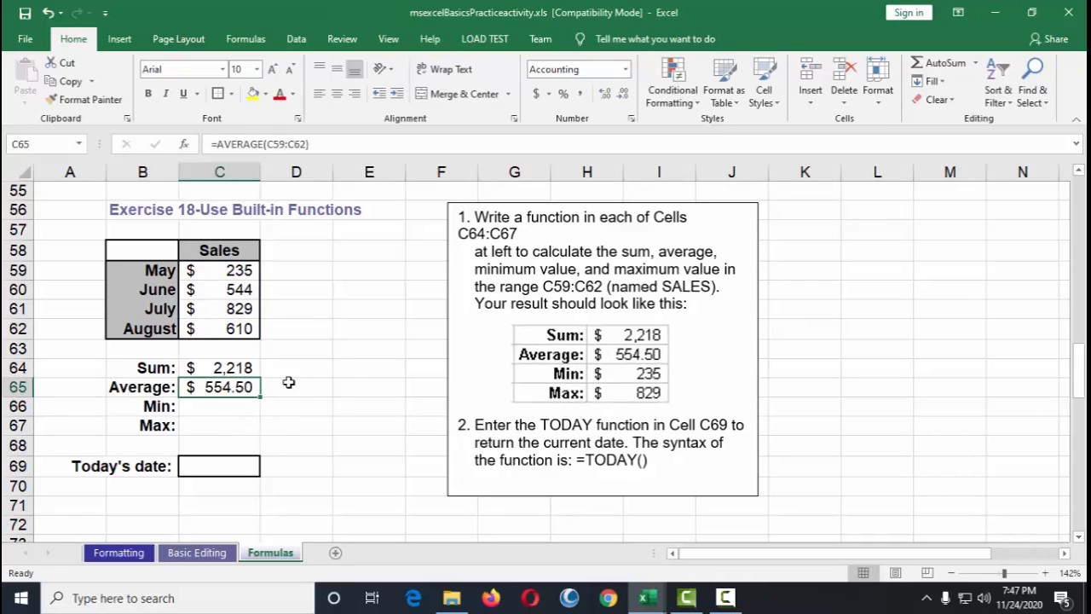
type("=")
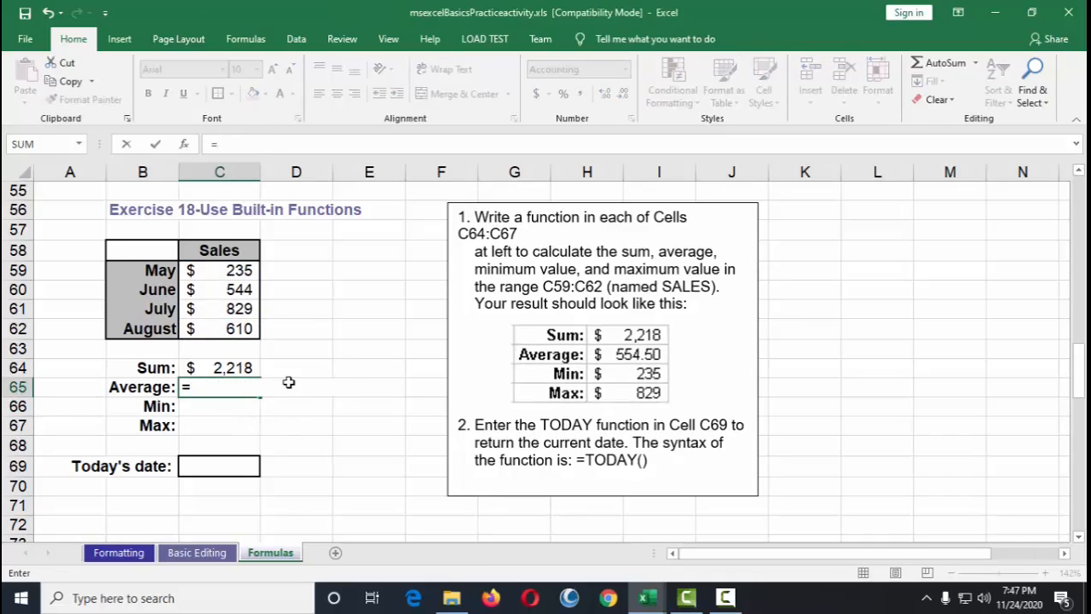
type("average")
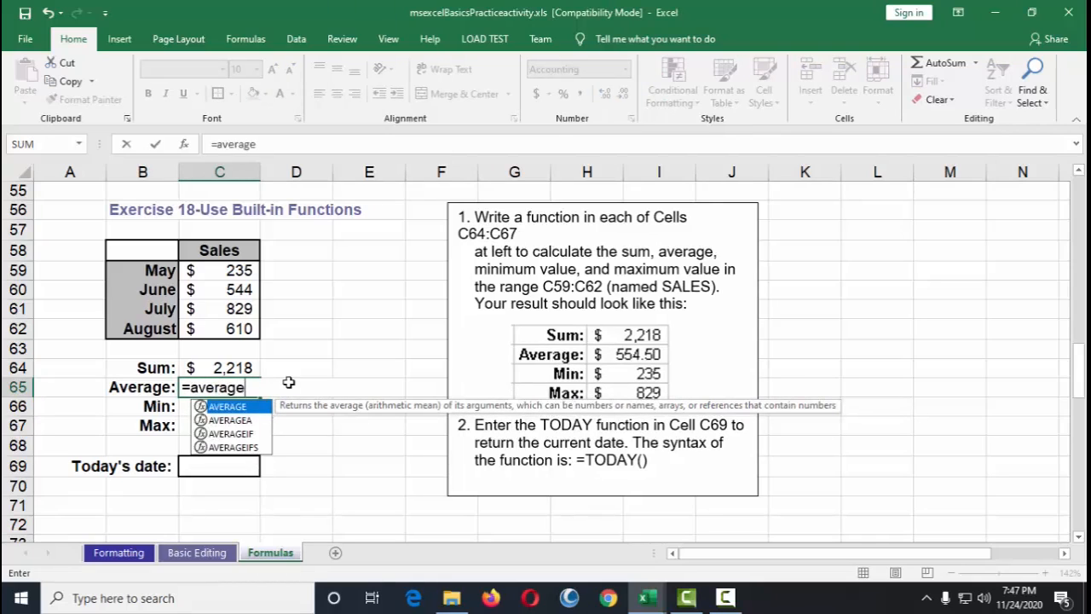
type("(")
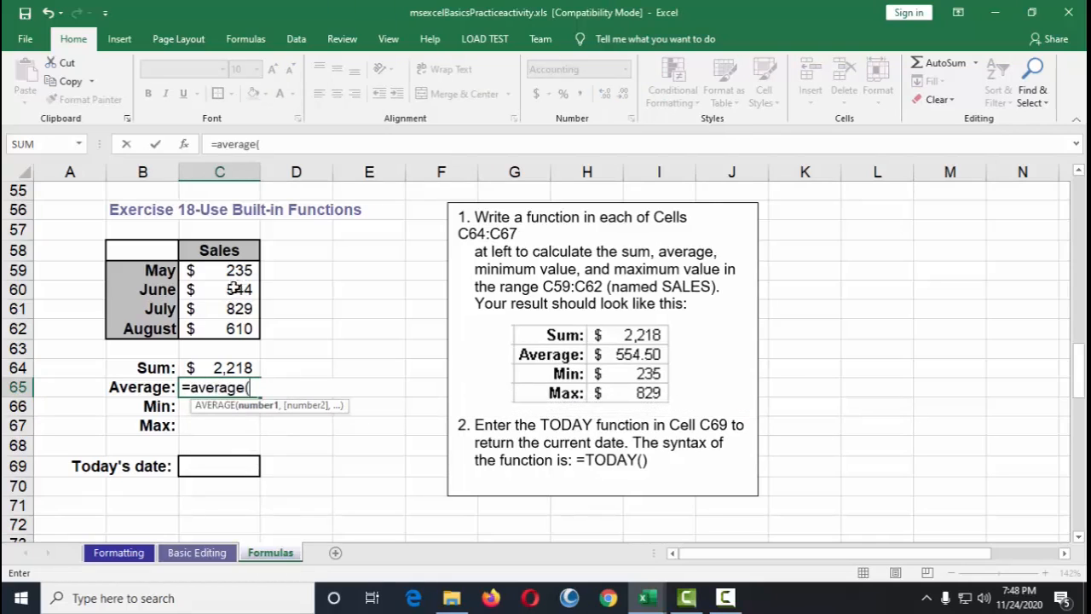
left_click_drag(234, 271, 243, 327)
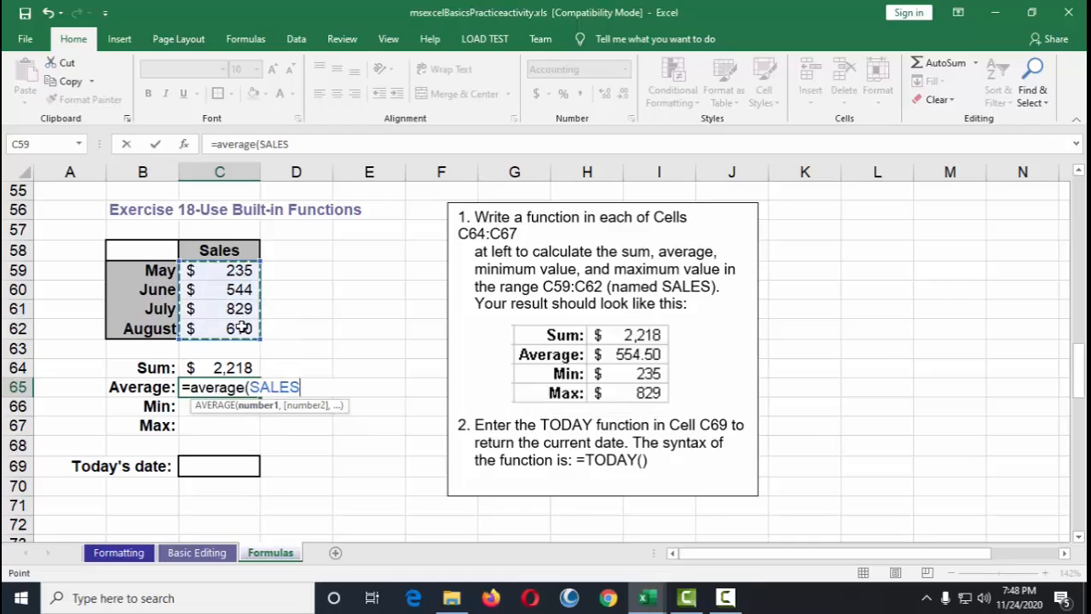
type(")")
key("Return")
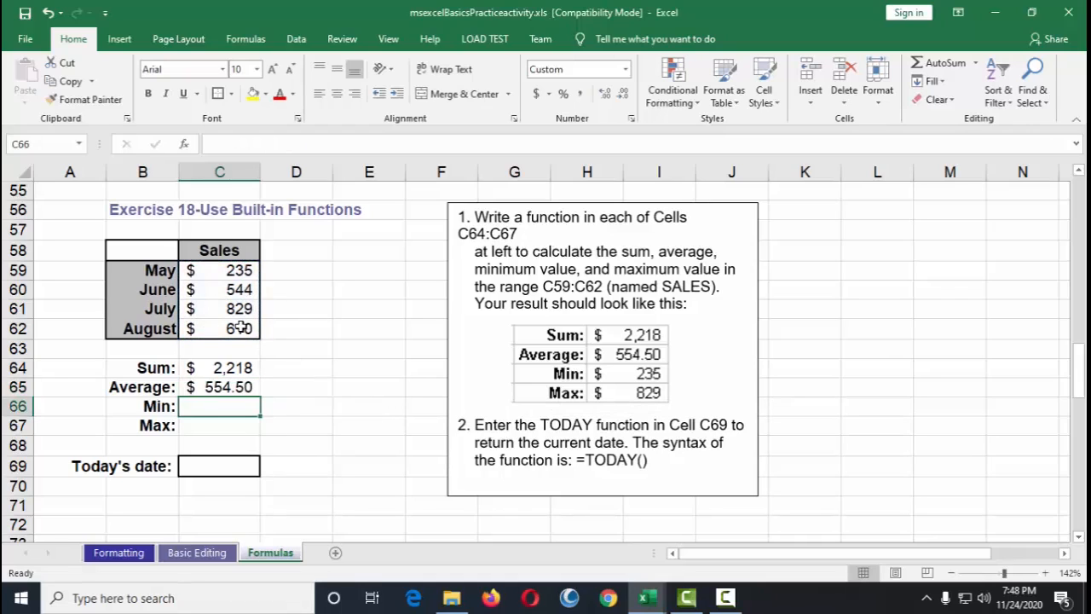
Step: Enter a MIN function in C66 returning the smallest value of SALES
type("=")
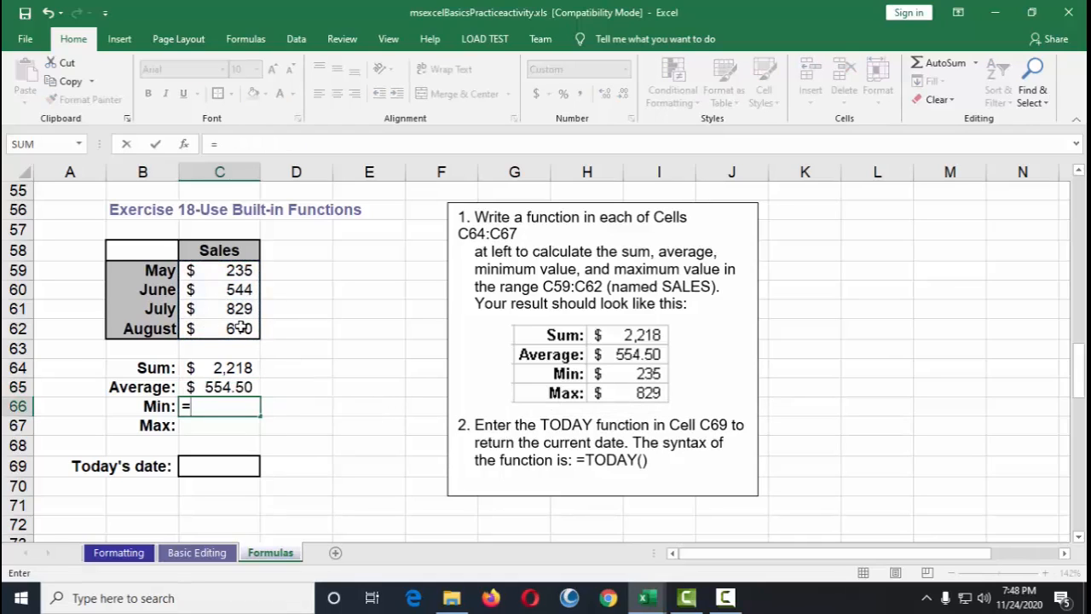
type("min(")
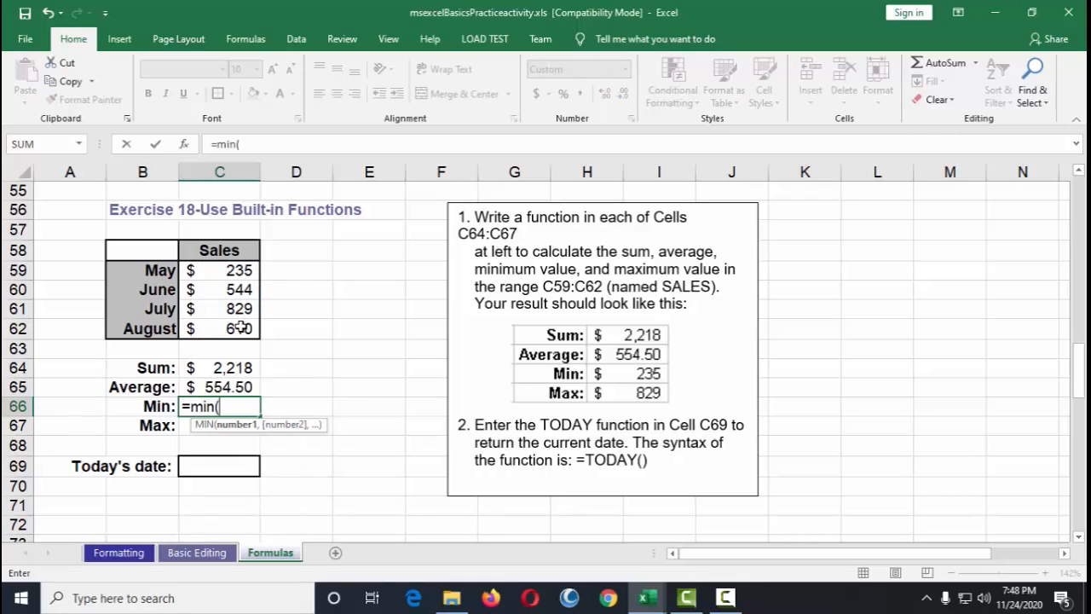
left_click_drag(204, 271, 224, 331)
type(")")
key("Return")
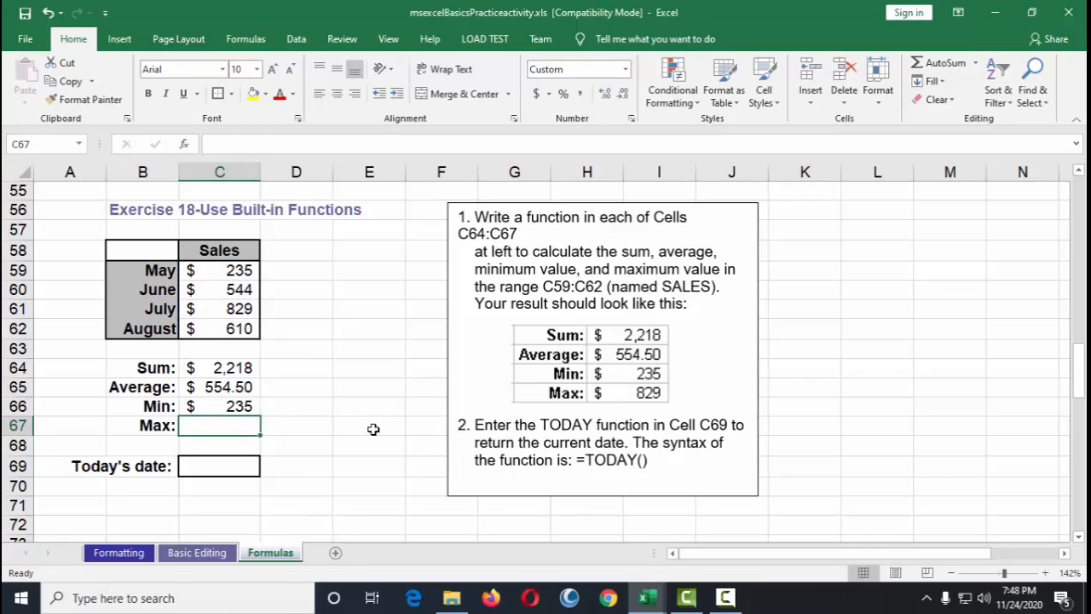
Step: Enter a MAX function in C67 returning the largest value of SALES
type("=")
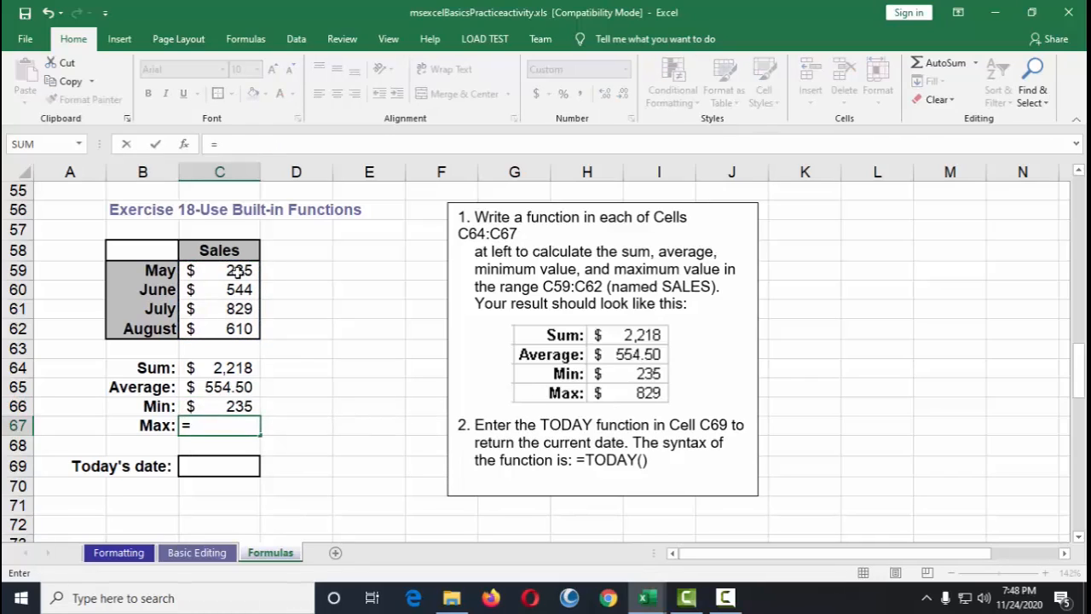
type("ma")
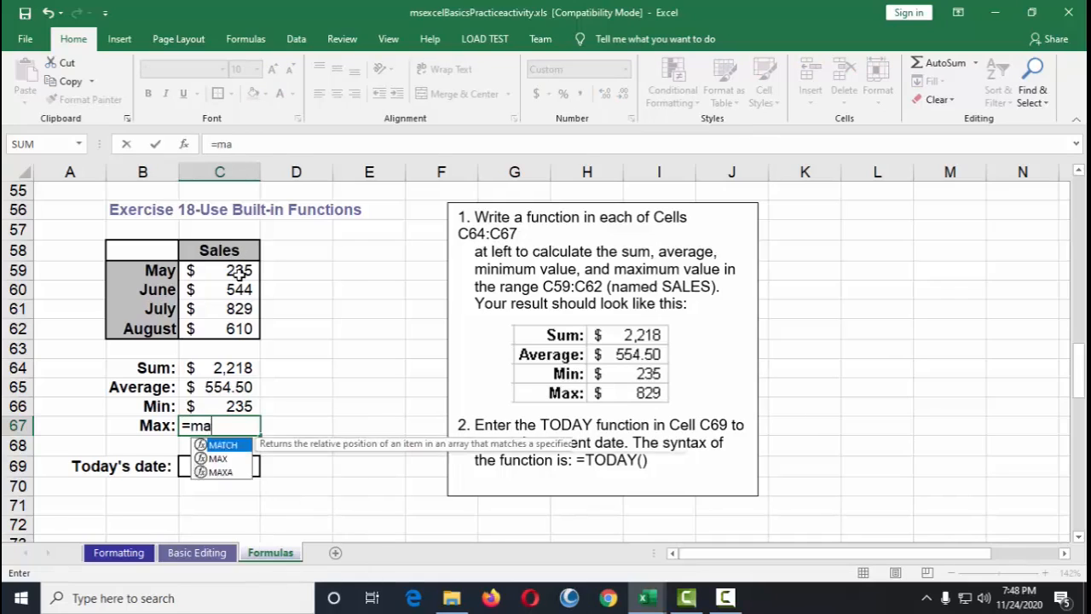
type("x(")
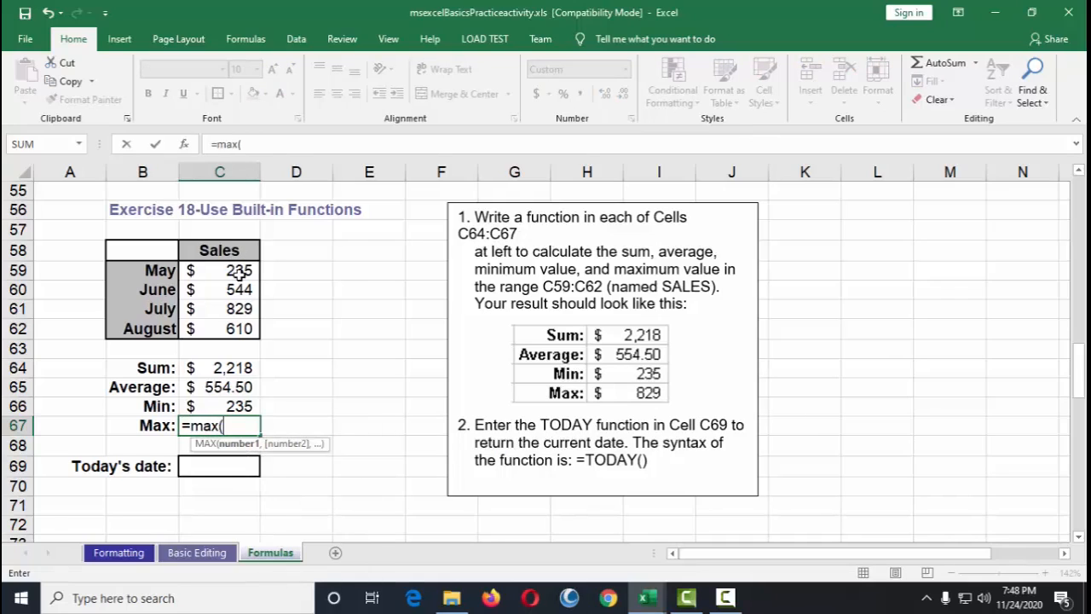
left_click_drag(216, 273, 218, 328)
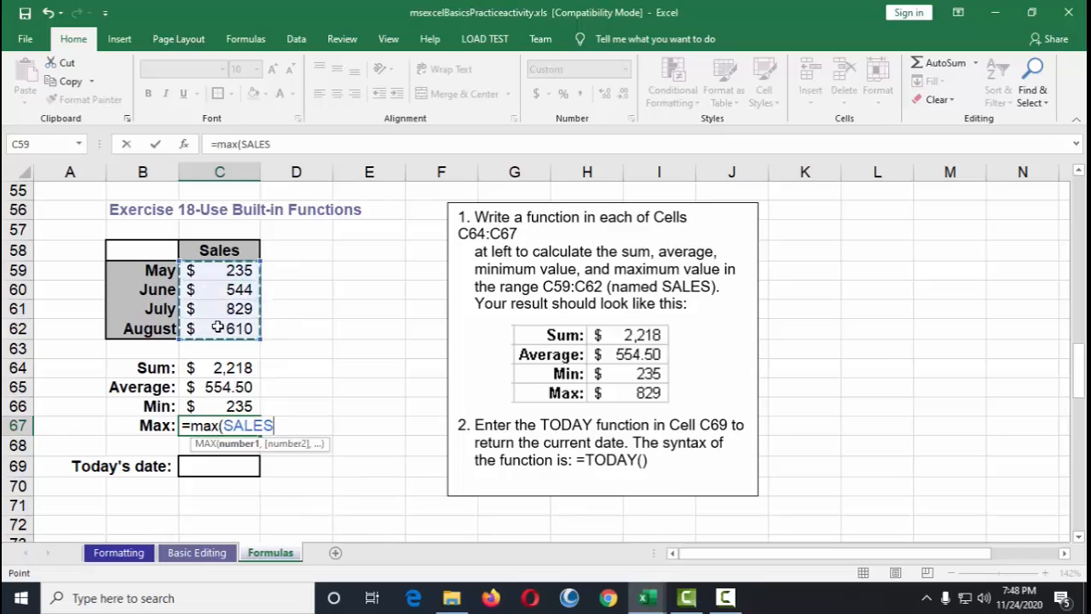
type(")")
key("Return")
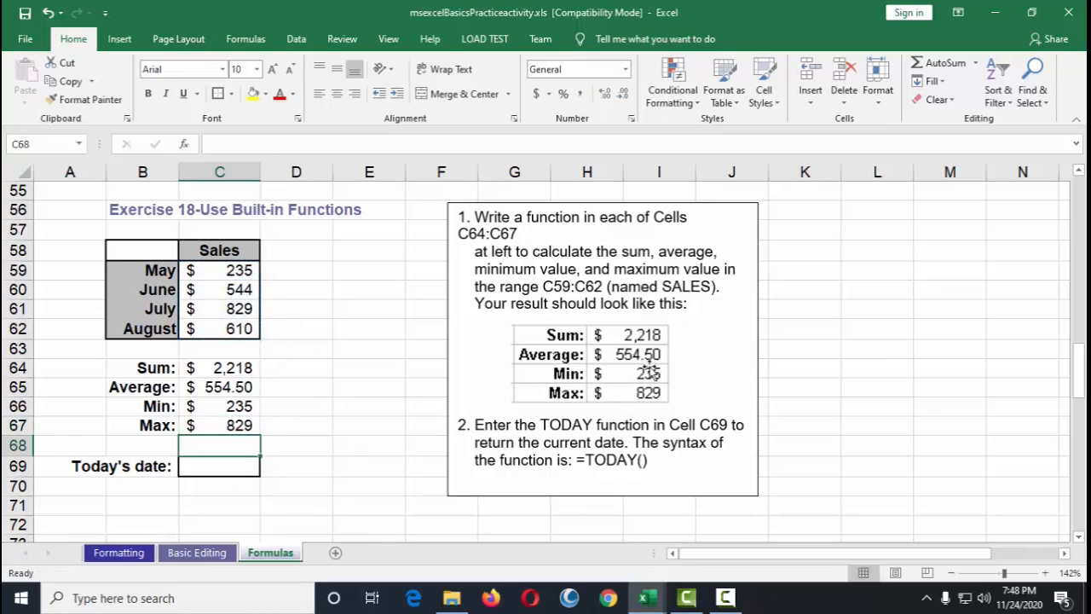
Step: Enter the TODAY function in C69 to return the current date
scroll(371, 394, "down", 3)
scroll(372, 393, "up", 3)
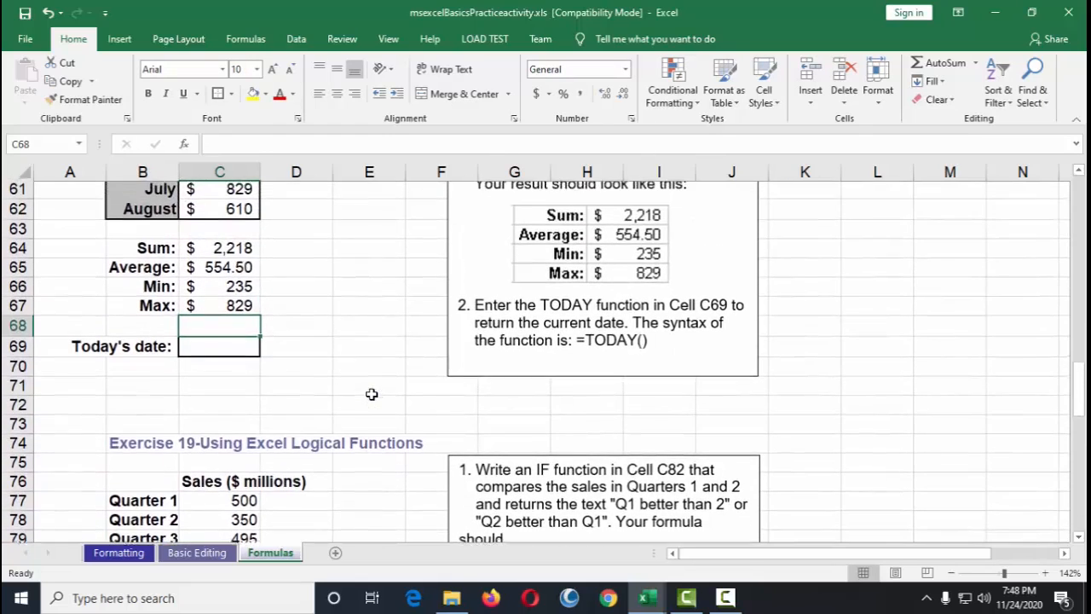
left_click(219, 466)
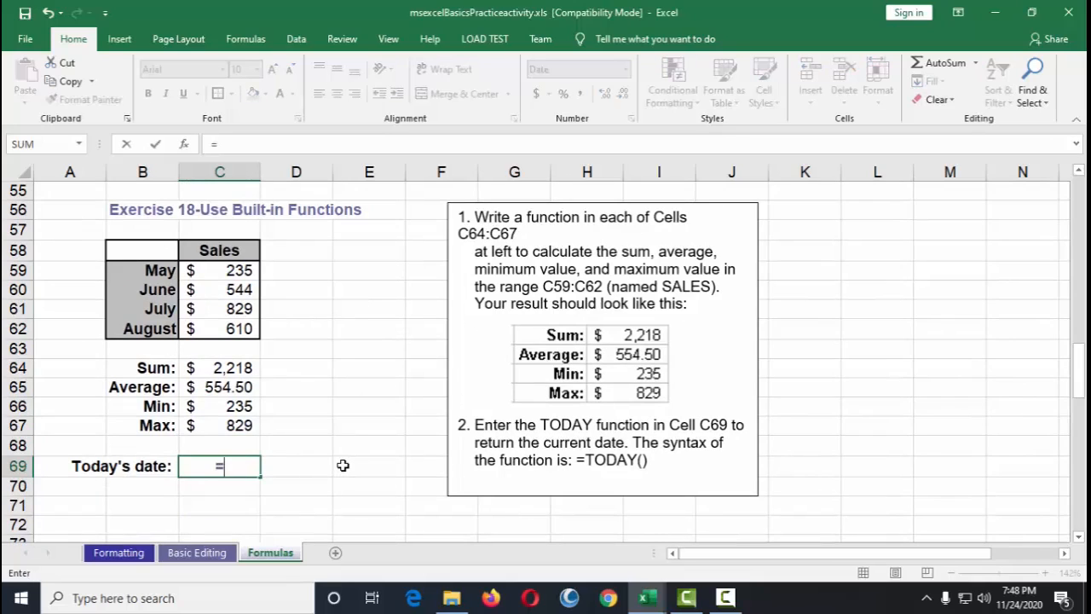
type("today()")
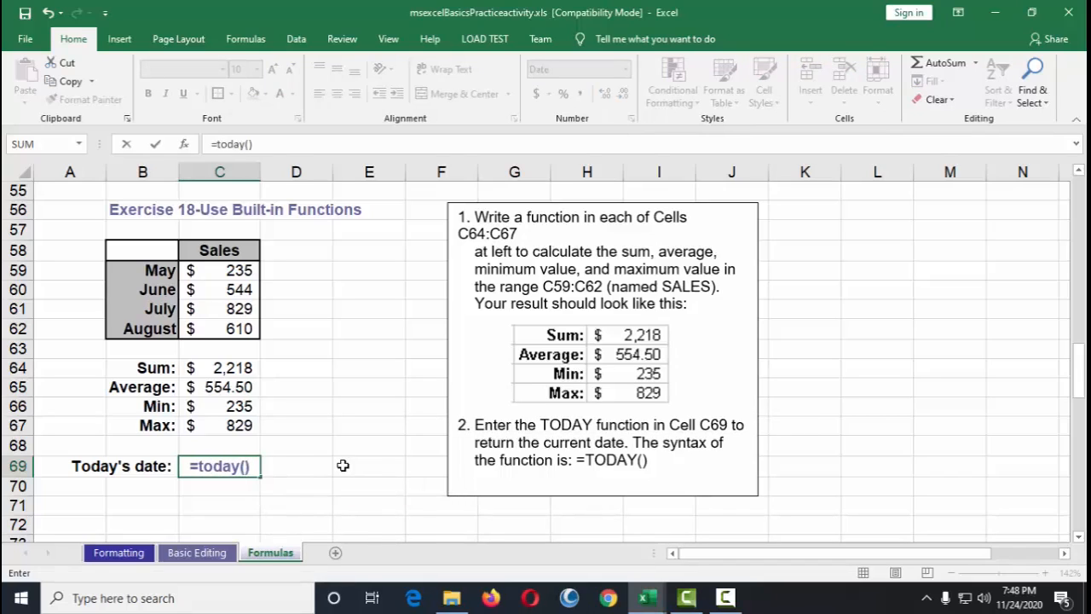
key("Return")
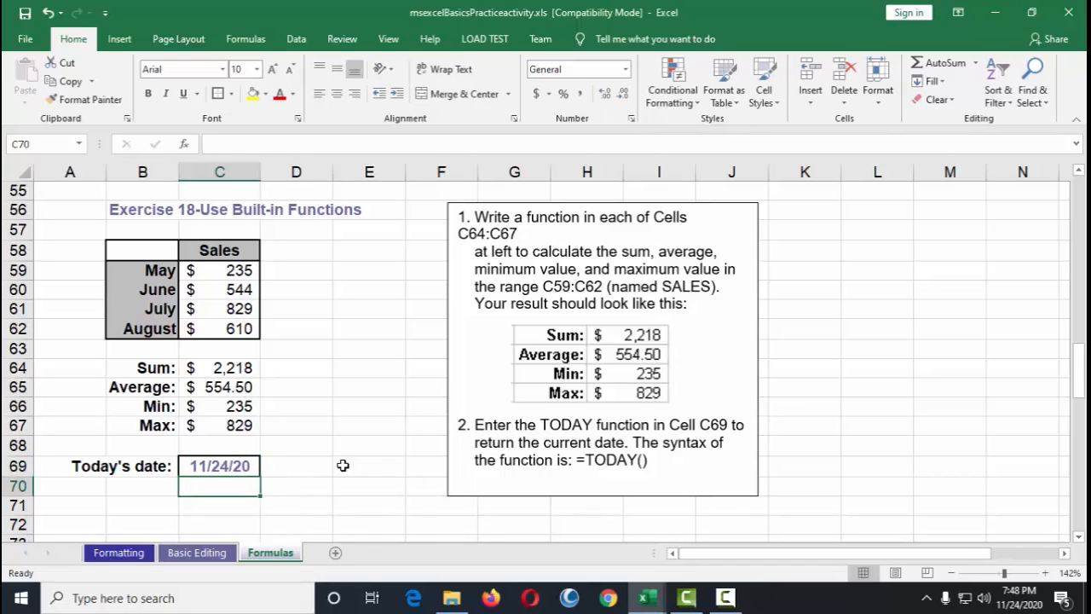
Step: Read the Exercise 19 instructions for writing an IF function in cell C82 comparing Quarter 1 and 2 sales
left_click(224, 465)
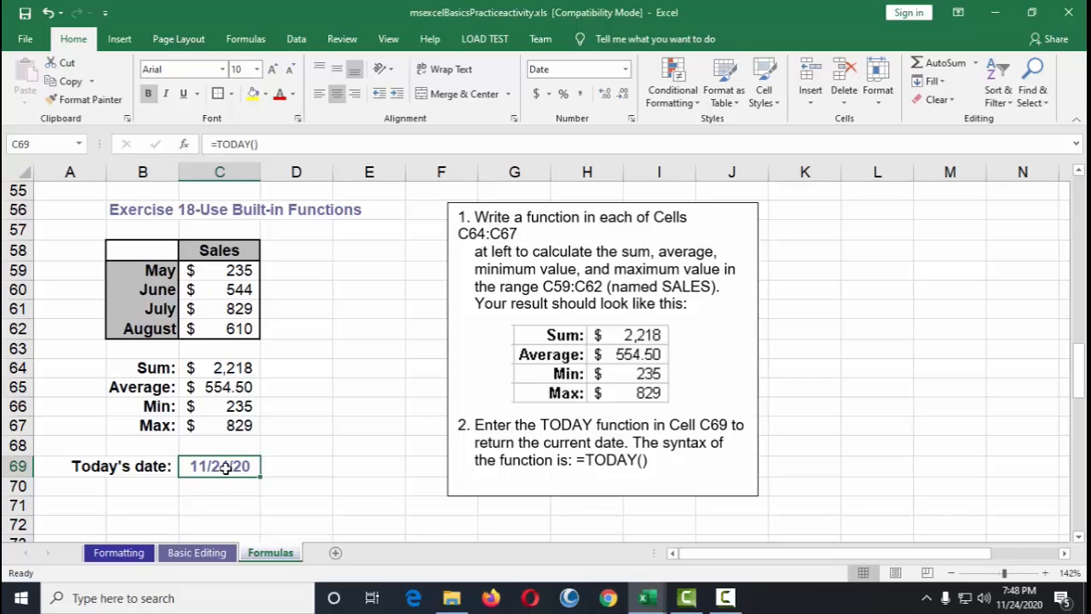
scroll(337, 460, "down", 1)
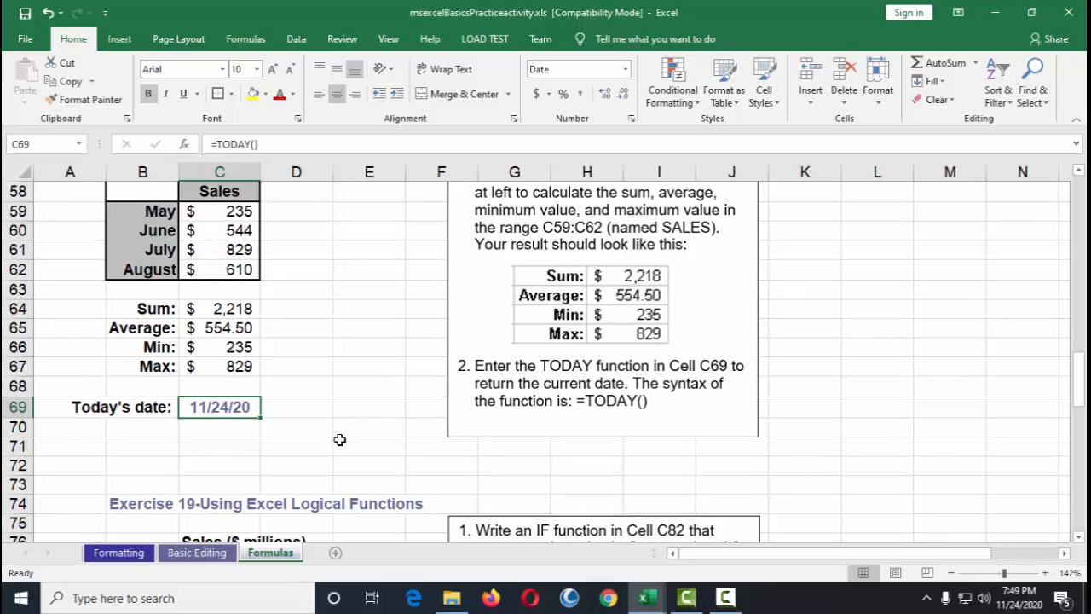
scroll(339, 439, "down", 3)
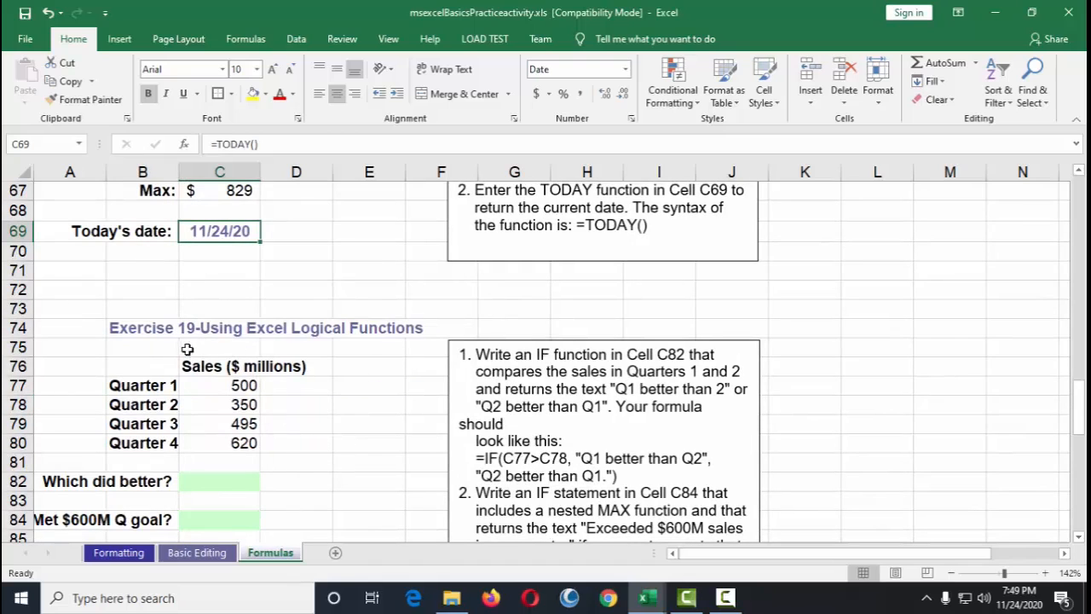
scroll(394, 411, "down", 3)
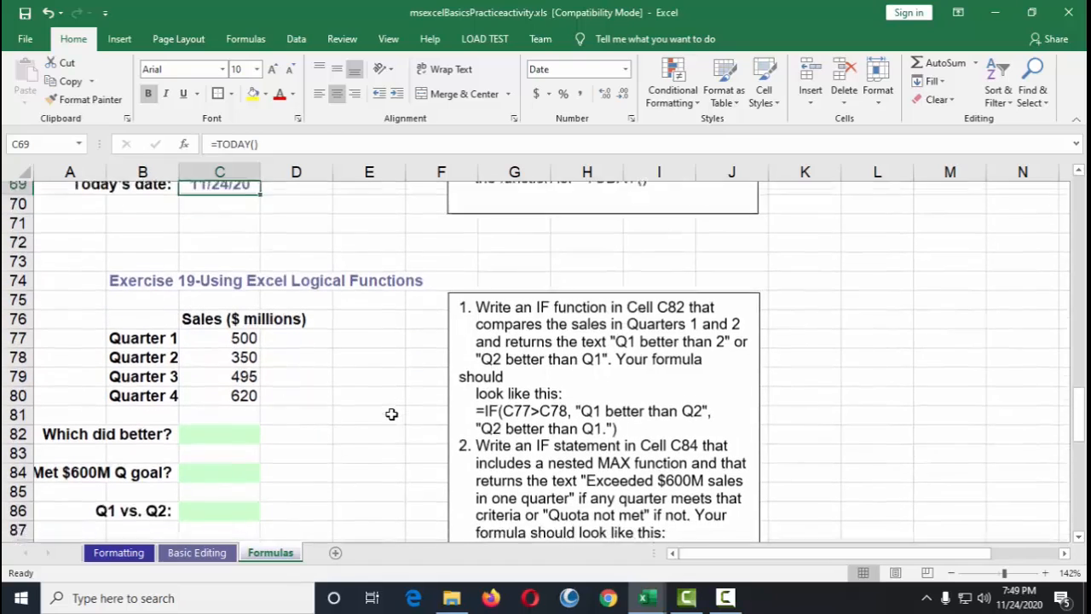
scroll(392, 413, "up", 3)
scroll(391, 414, "down", 1)
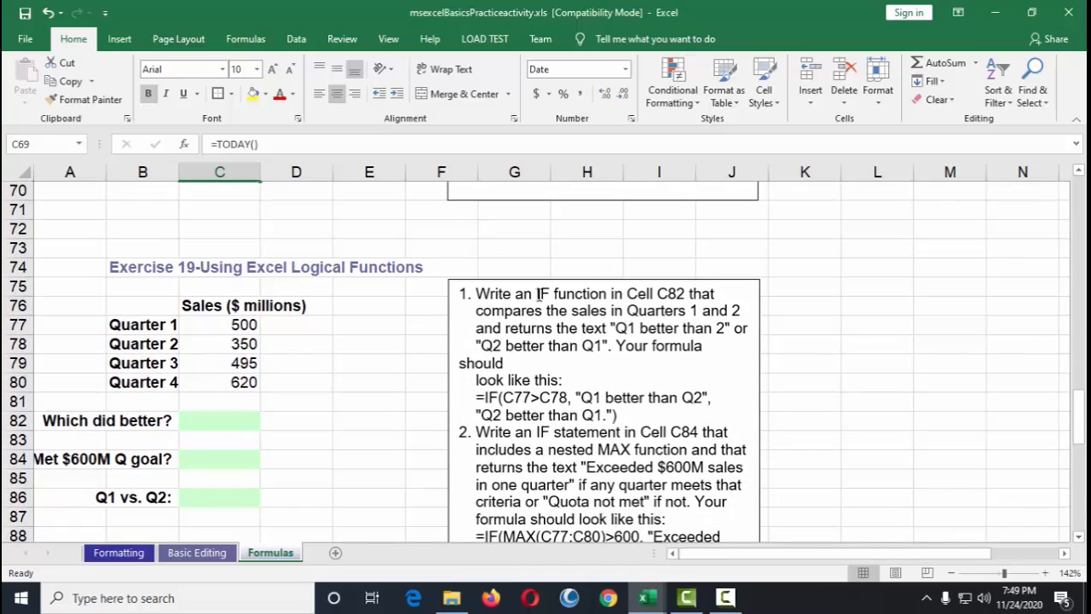
left_click_drag(516, 293, 687, 293)
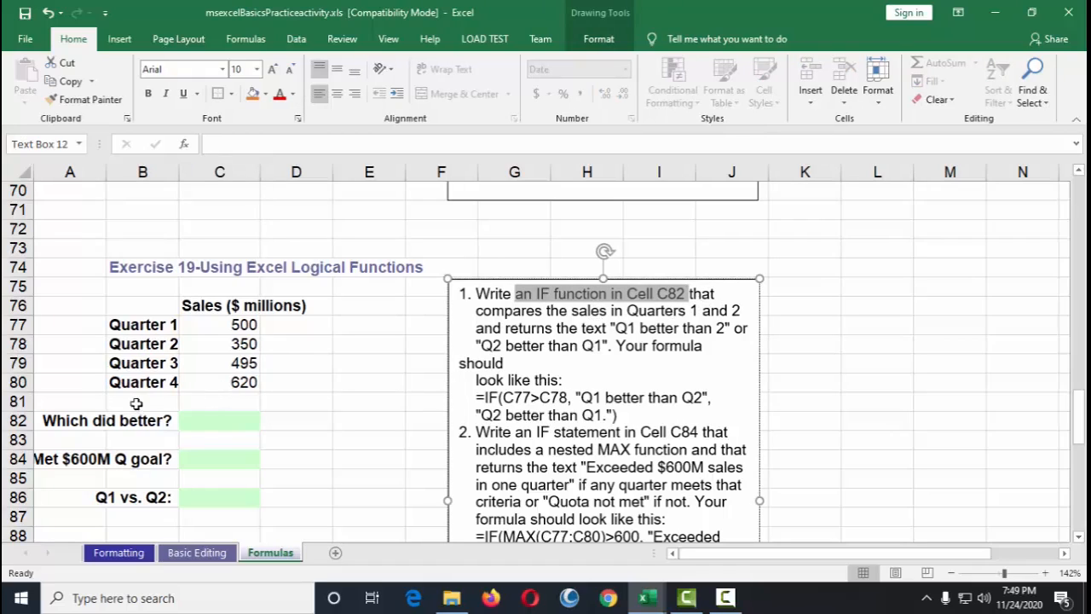
left_click(210, 422)
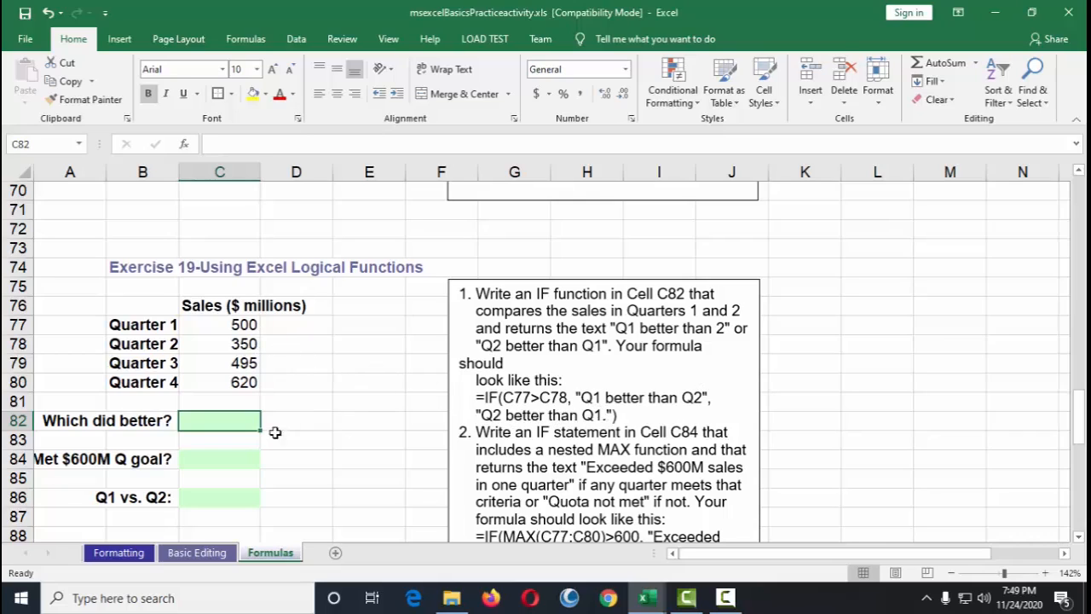
Step: Try pasting the example IF formula copied from the instructions box into C82, then undo the entry
left_click_drag(467, 398, 610, 413)
key("ctrl+c")
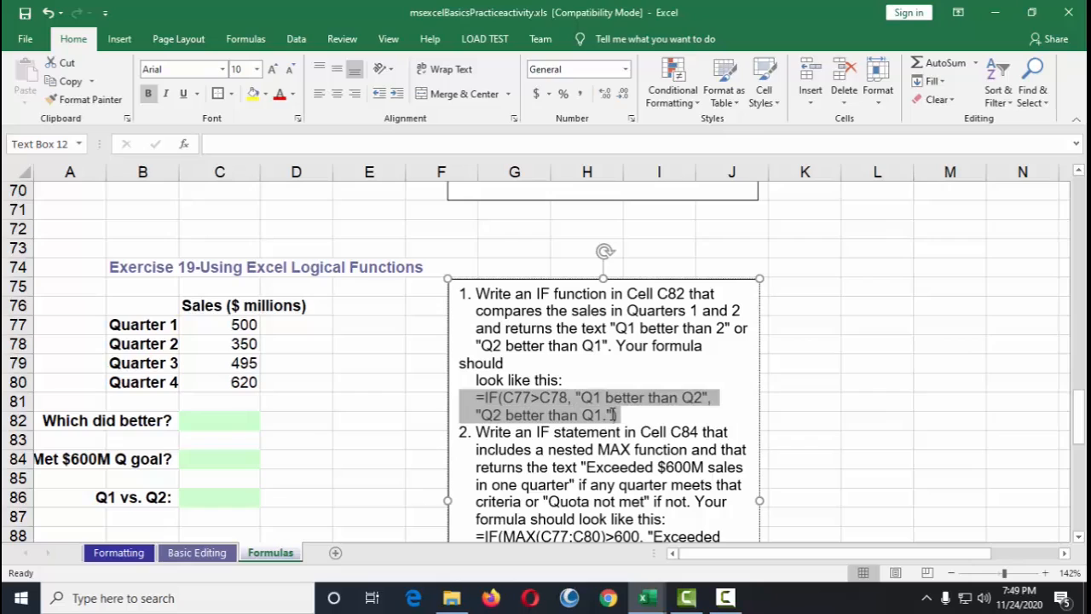
right_click(611, 413)
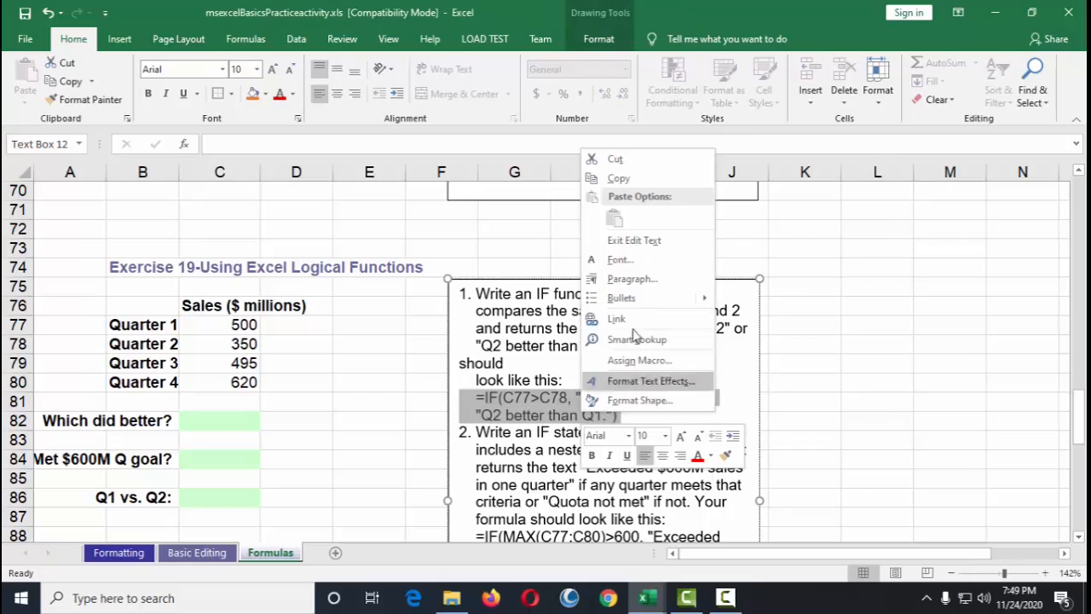
left_click(645, 179)
double_click(217, 427)
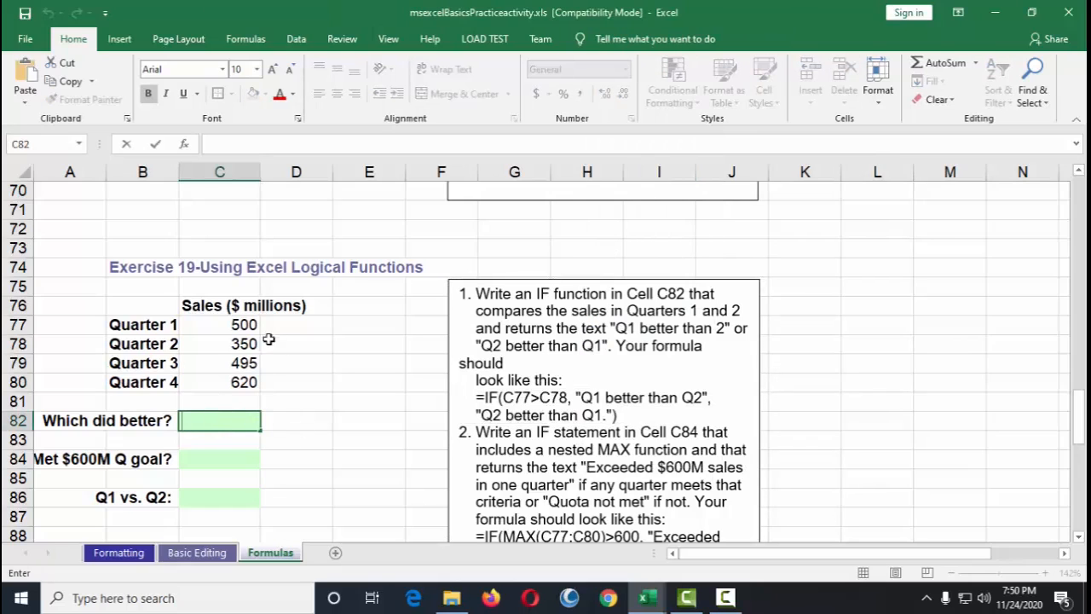
left_click(324, 142)
key("ctrl+v")
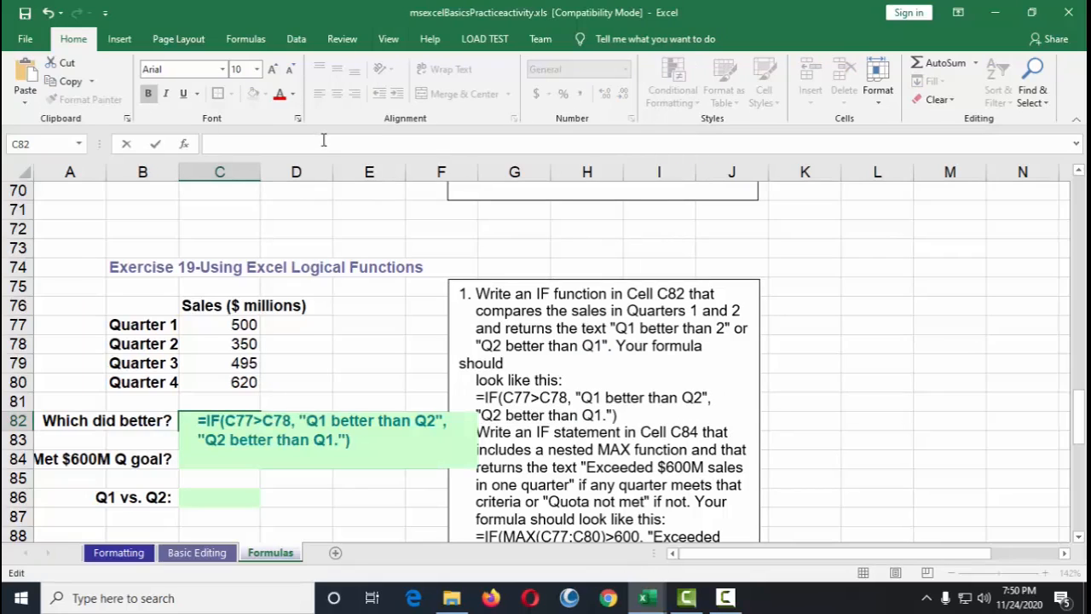
left_click(358, 441)
key("BackSpace")
type(")")
key("Return")
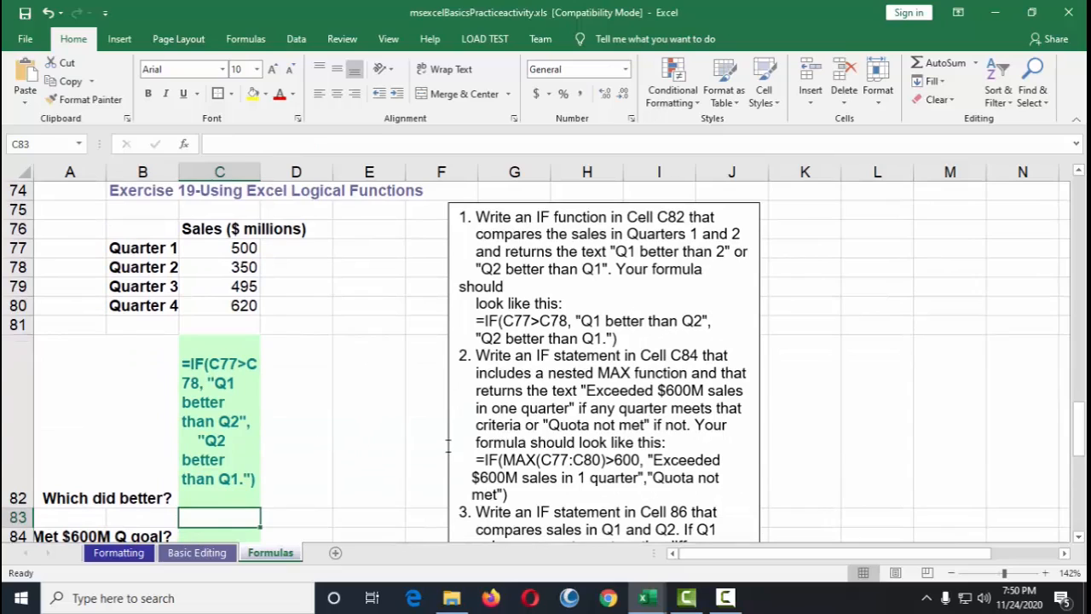
key("ctrl+z")
Step: Try editing the pasted IF formula's second text argument in C82, then cancel the edit
left_click(272, 145)
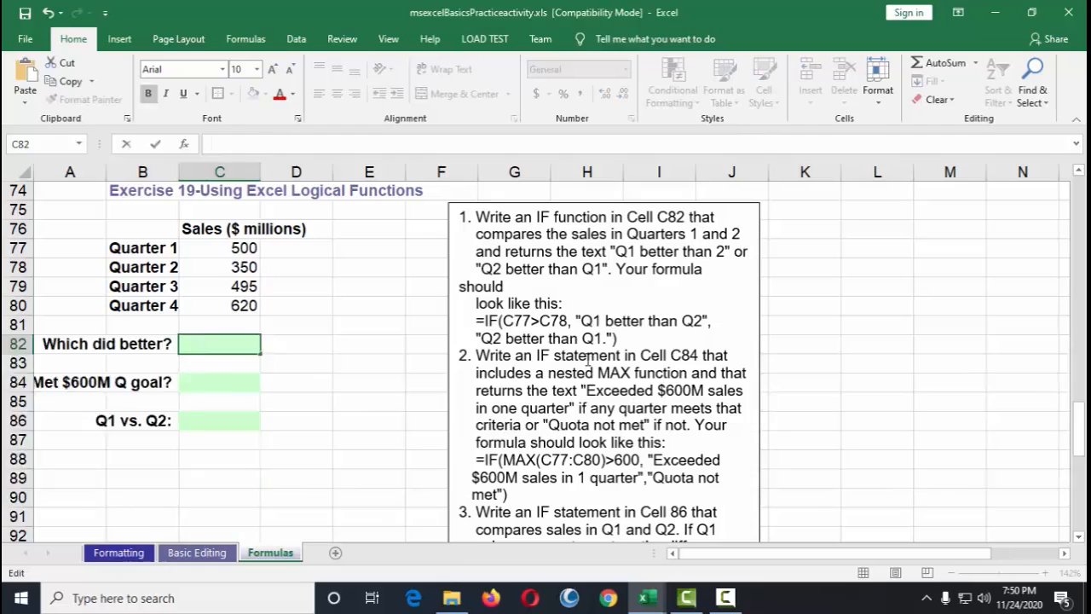
left_click(588, 358)
left_click_drag(483, 321, 615, 337)
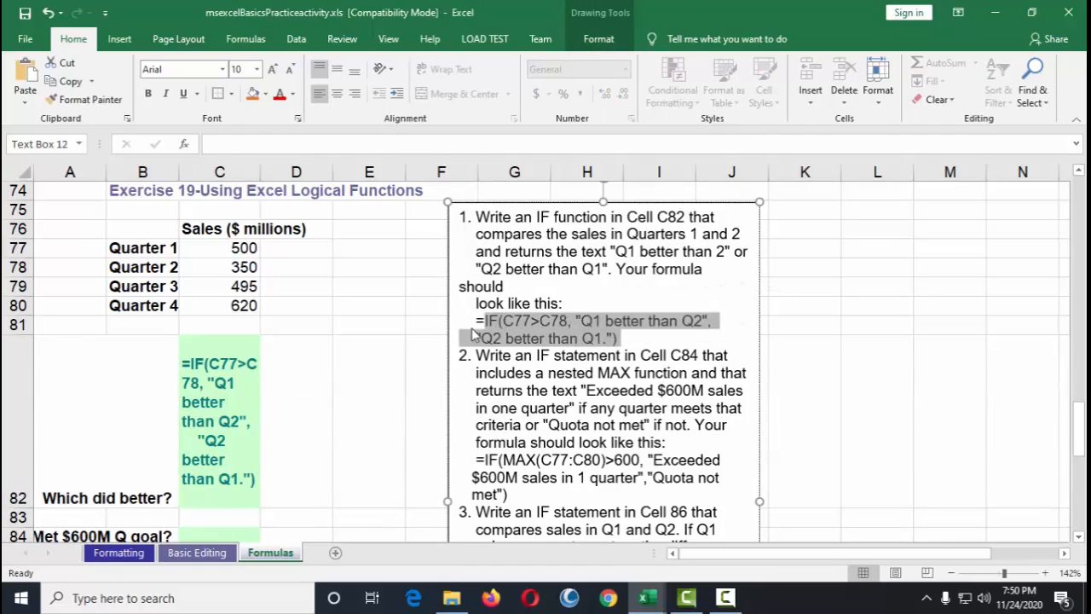
left_click(376, 434)
left_click(303, 407)
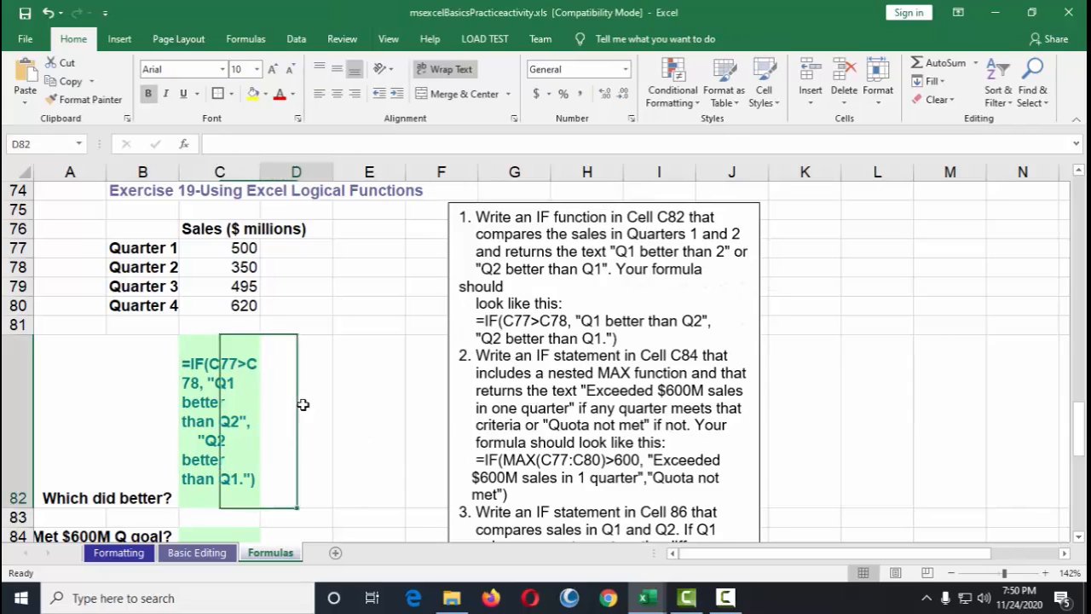
left_click(219, 418)
left_click(222, 144)
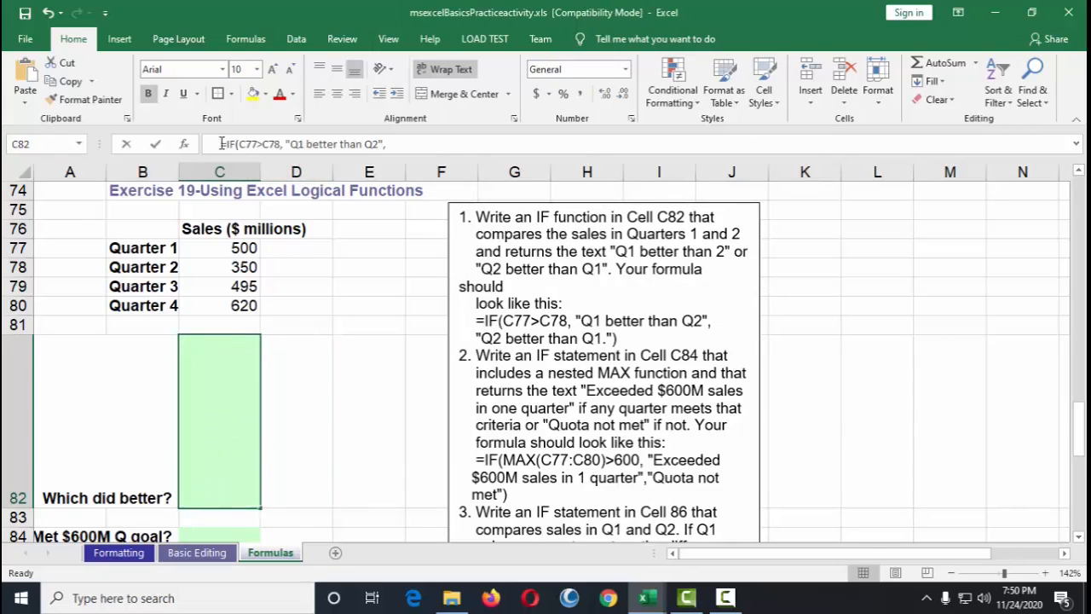
key("BackSpace")
key("BackSpace")
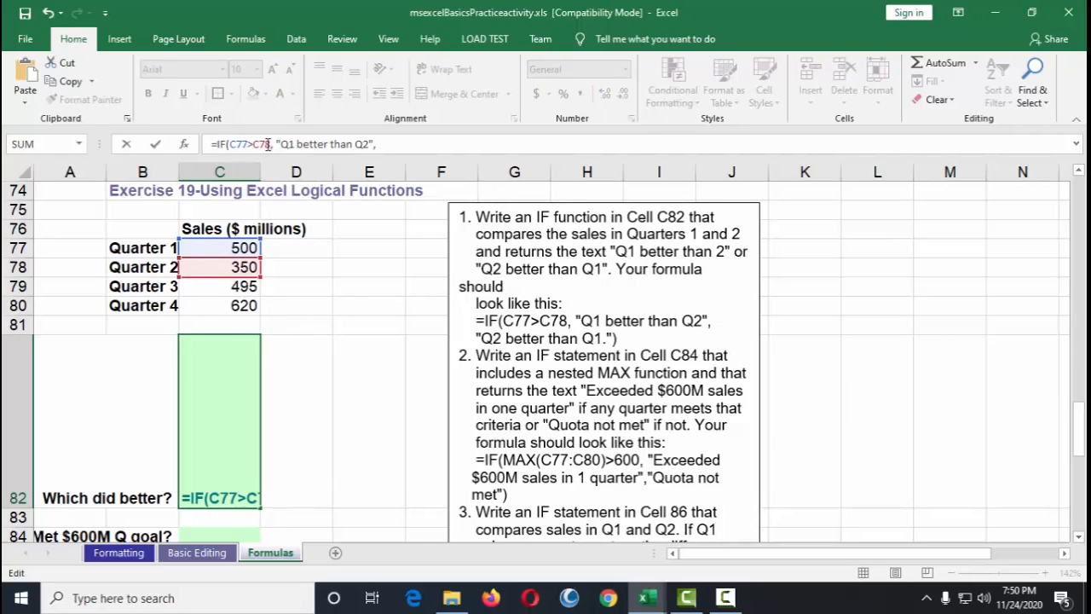
key("End")
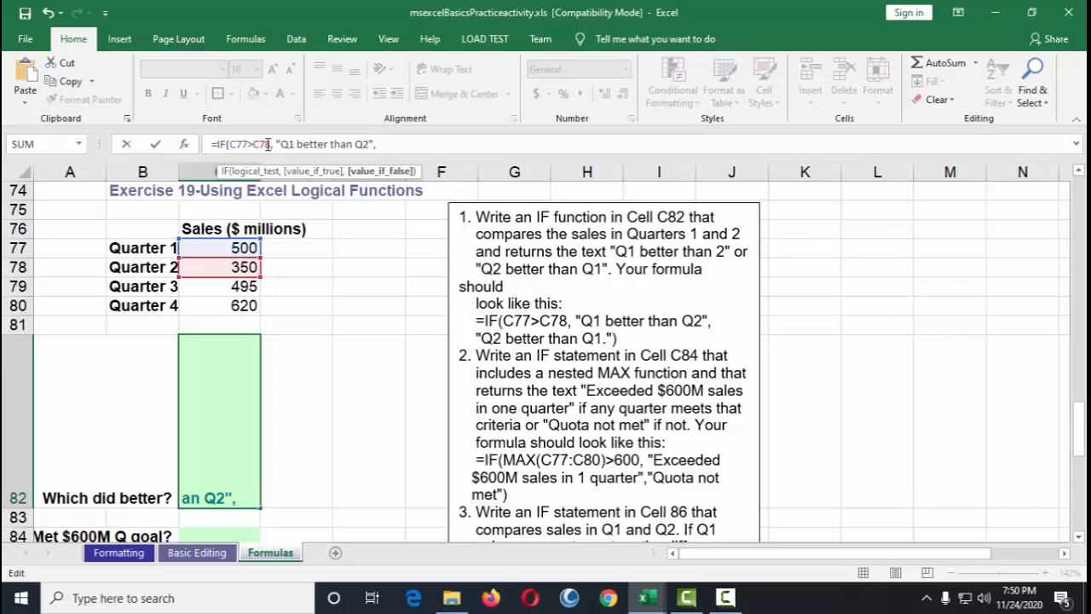
type("\"q2 better ")
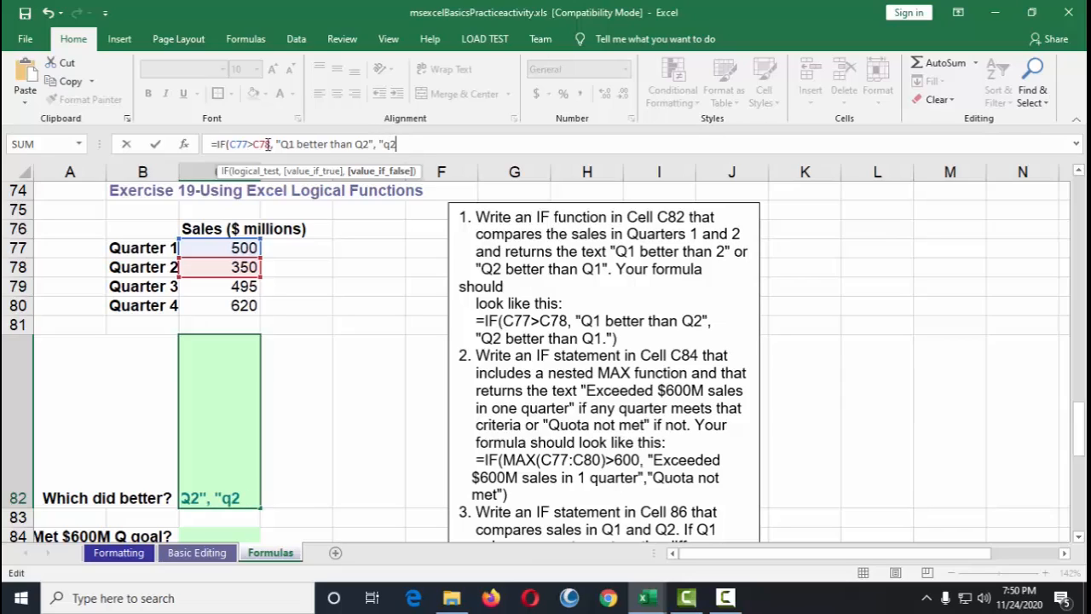
type("than ")
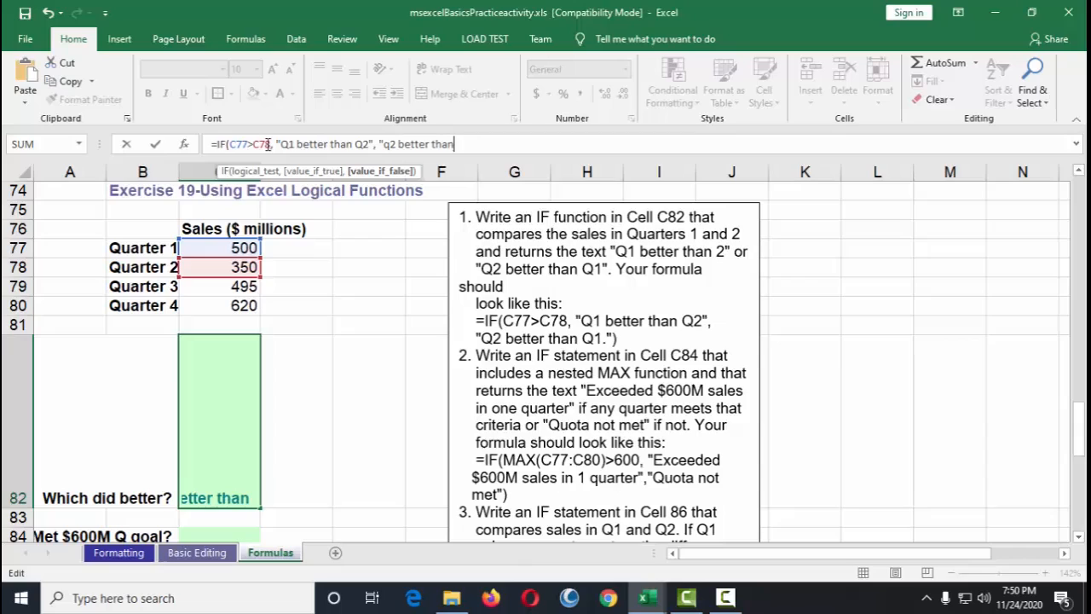
type("Q1")
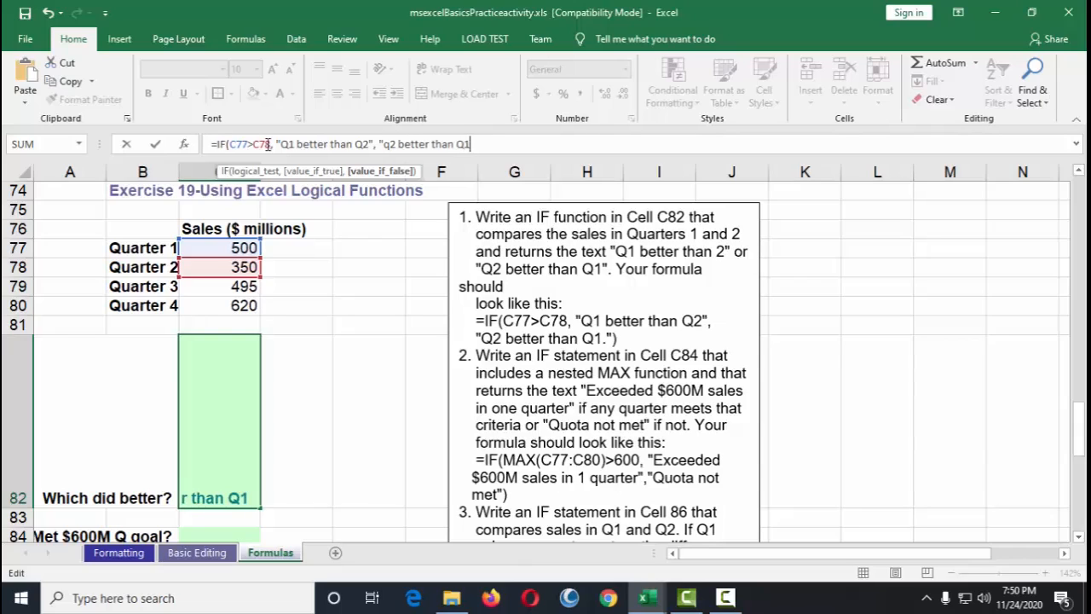
type(".\")")
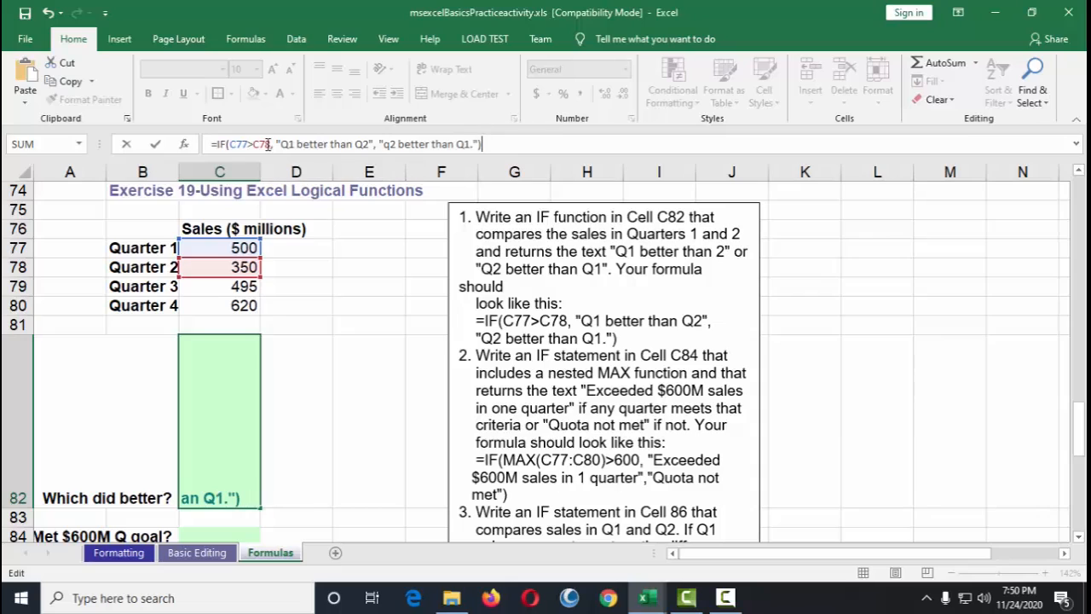
key("Return")
key("Return")
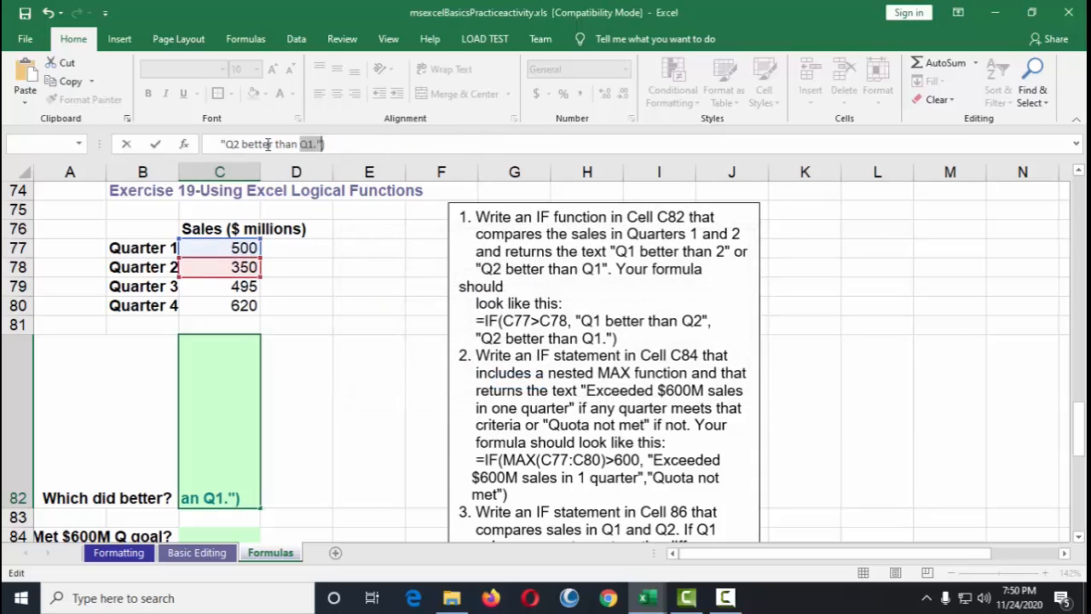
left_click(231, 467)
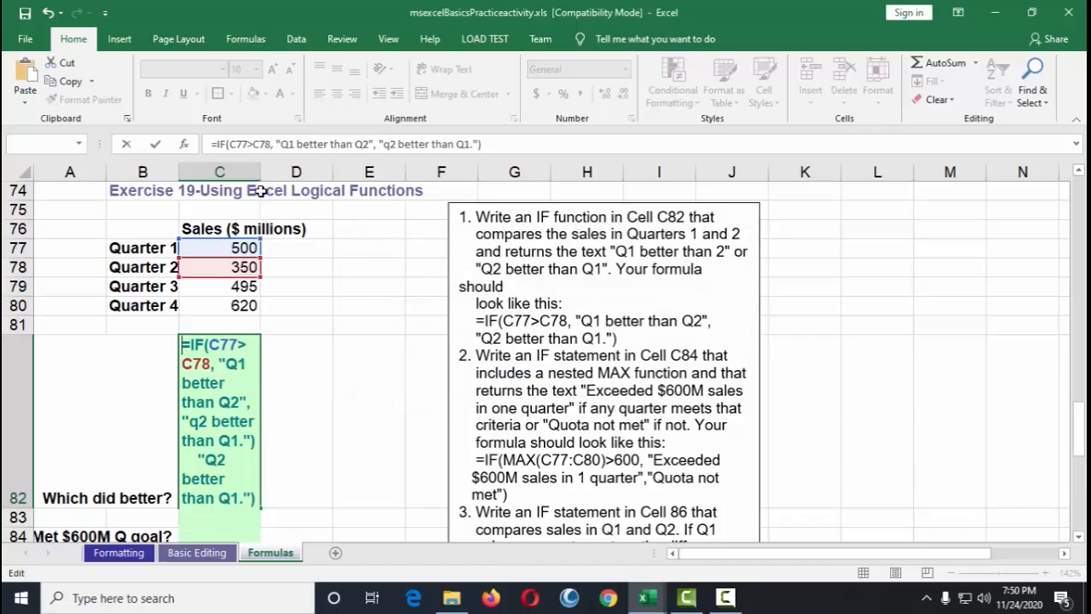
left_click_drag(493, 145, 174, 147)
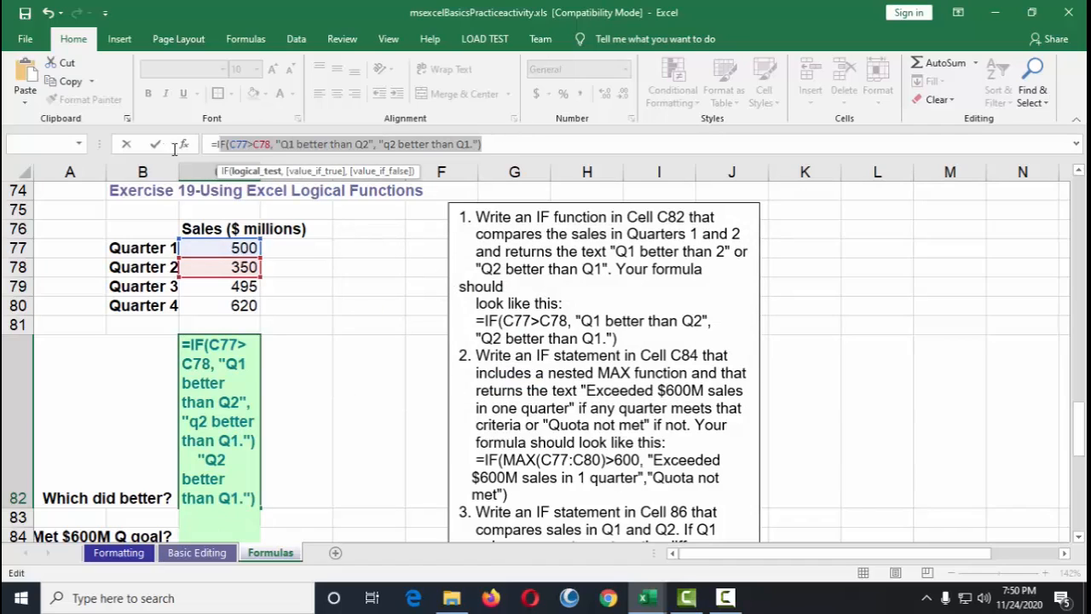
left_click(126, 146)
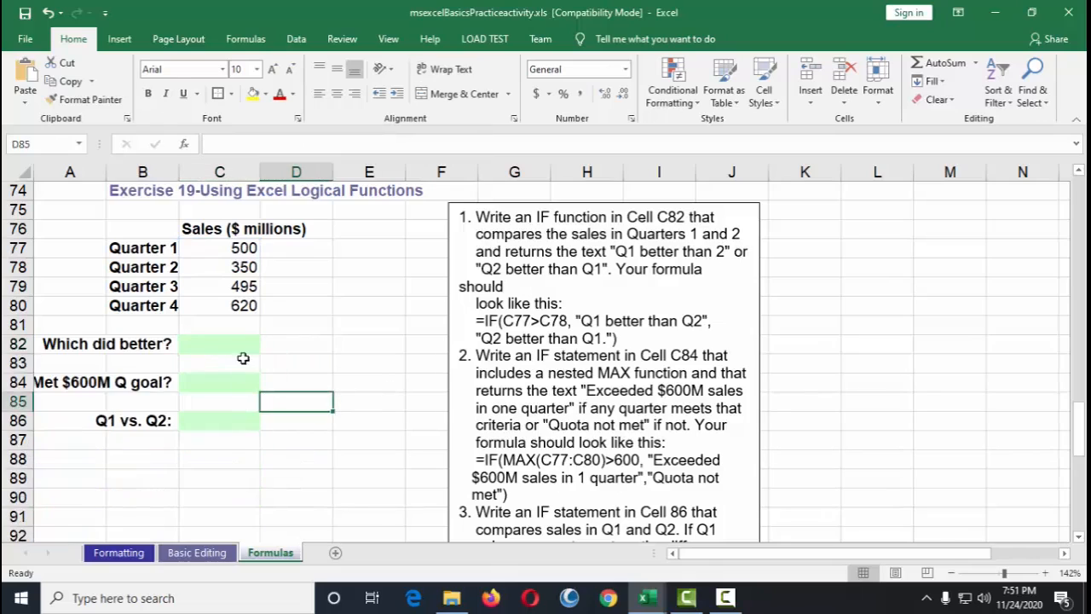
Step: Begin an IF formula in C82 testing c77>c78 with the true result "q1 better than q2"
left_click(295, 146)
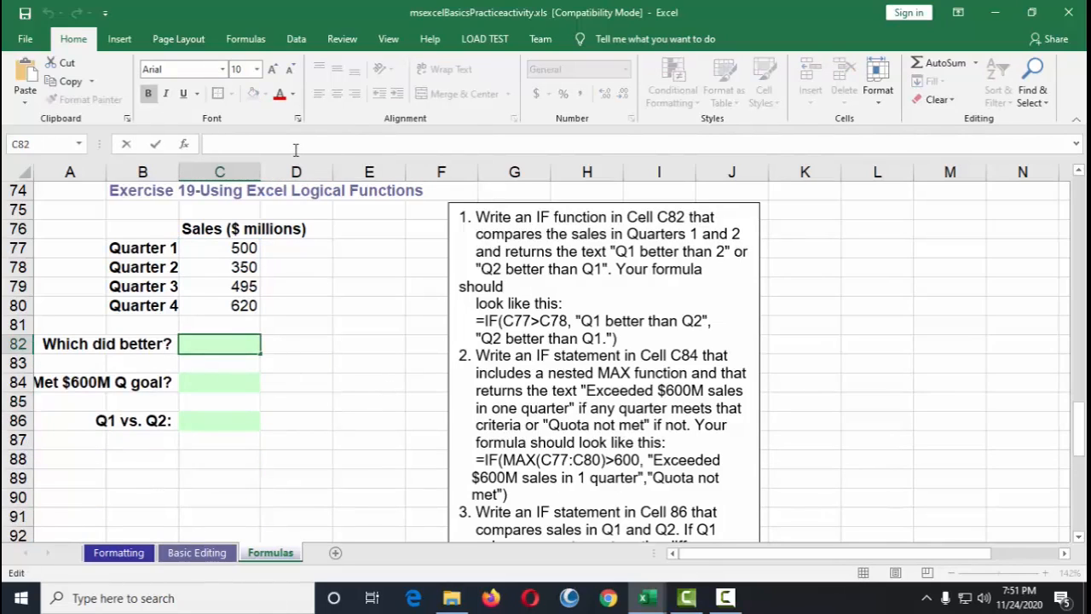
type("=")
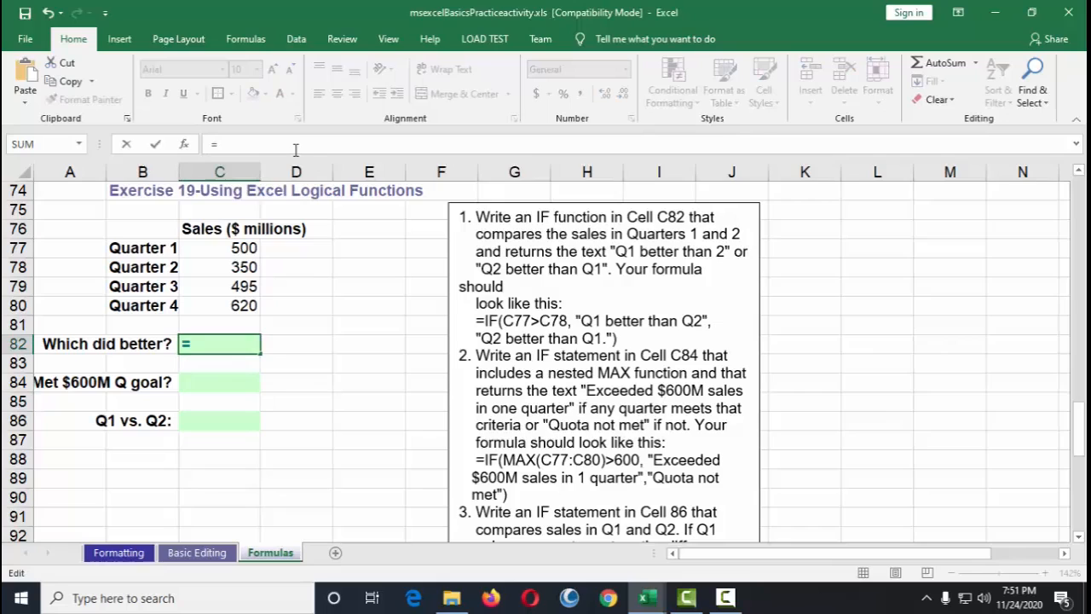
type("if")
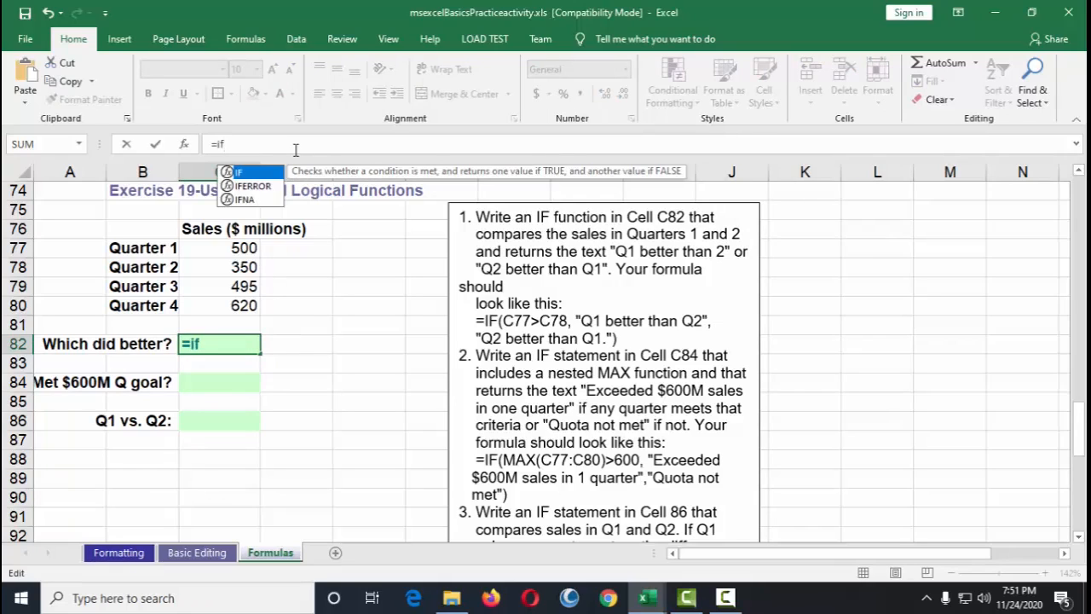
type("(")
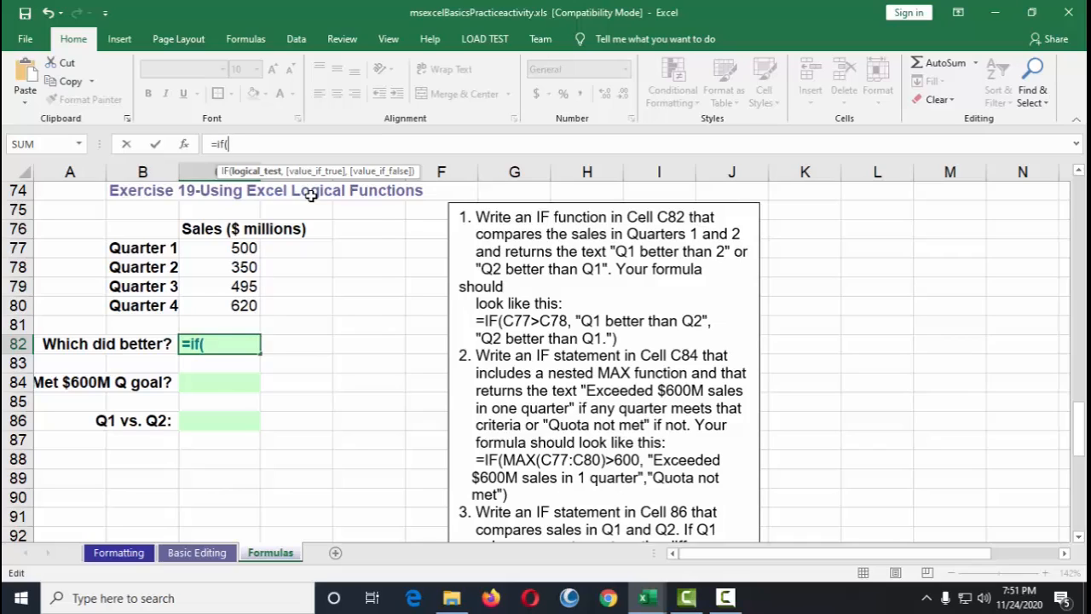
type("c77")
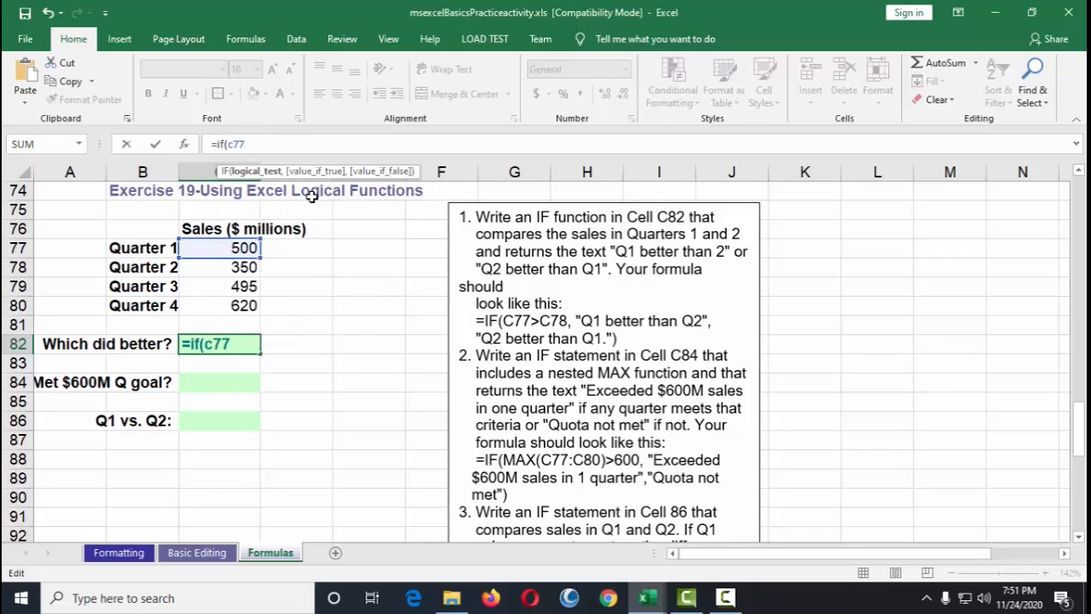
type(">c")
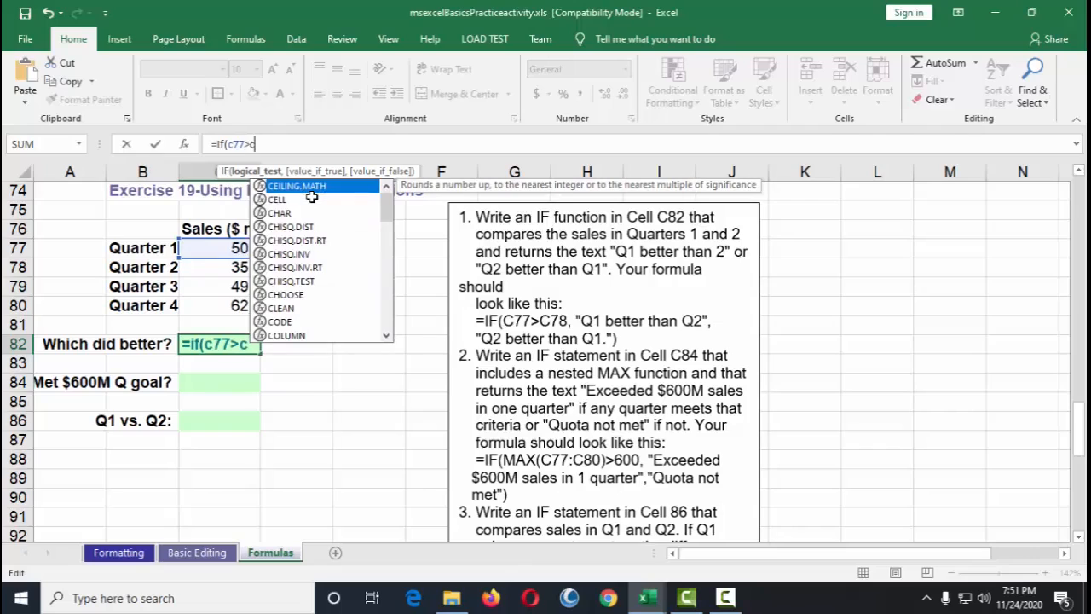
type("78")
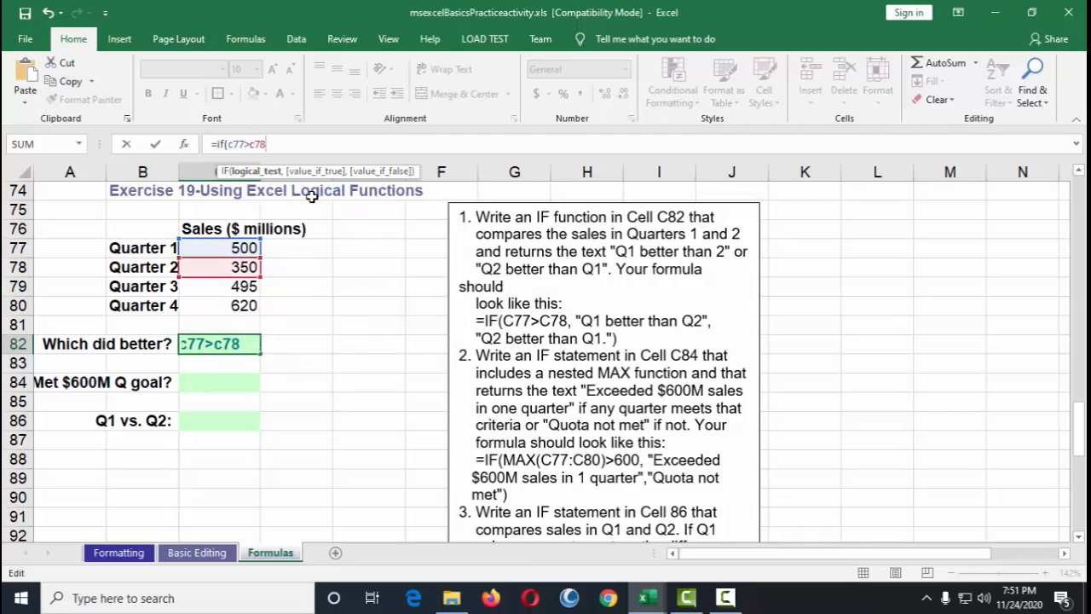
type(",\"q1")
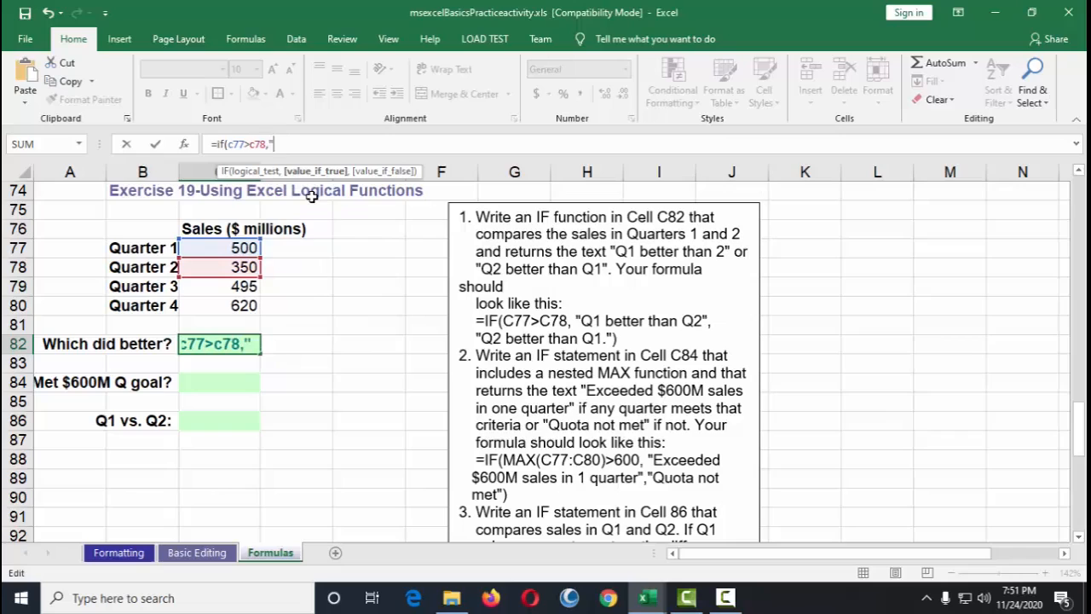
type(" better ahn ")
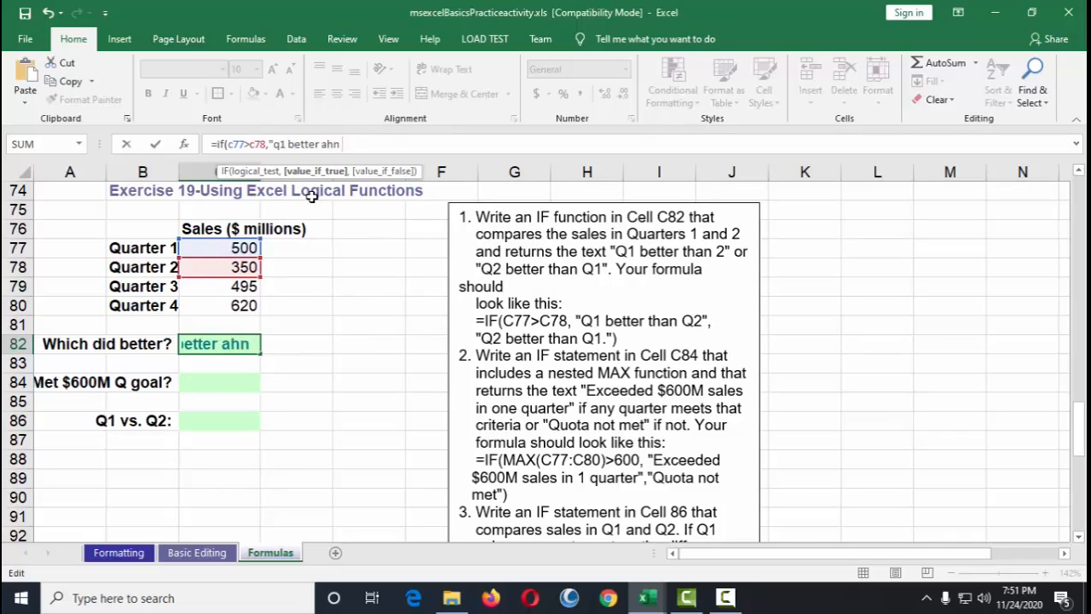
type("q")
key("BackSpace")
key("BackSpace")
key("BackSpace")
key("BackSpace")
key("BackSpace")
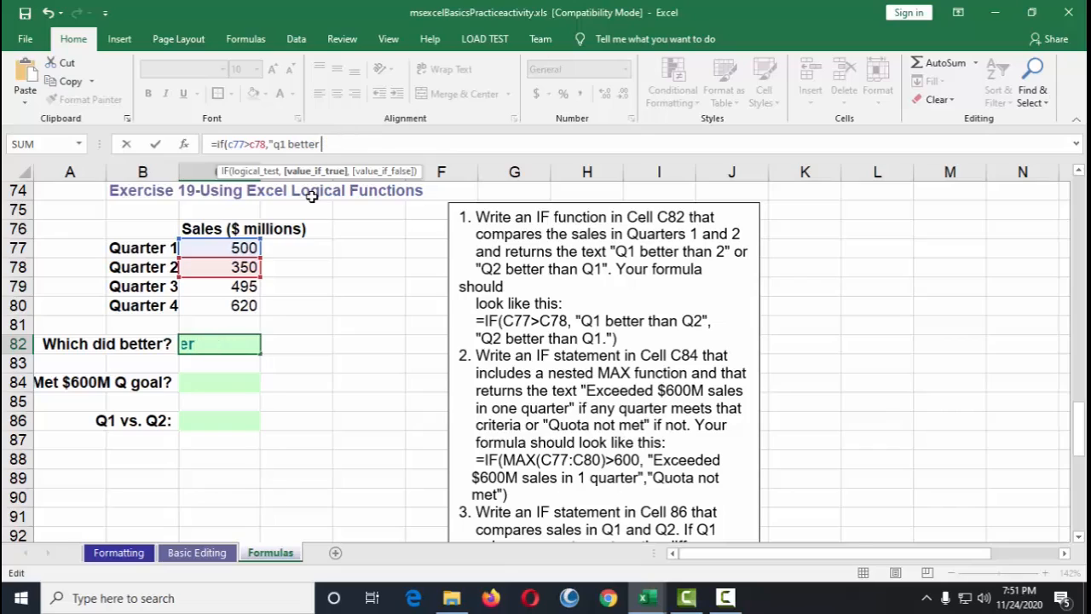
type("than q")
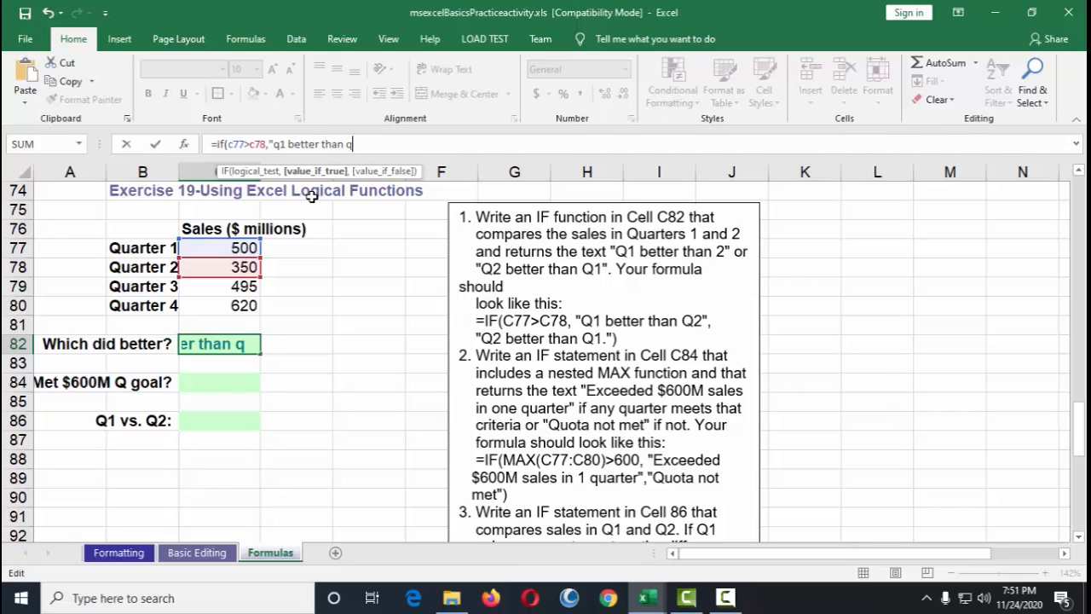
type("2\", ")
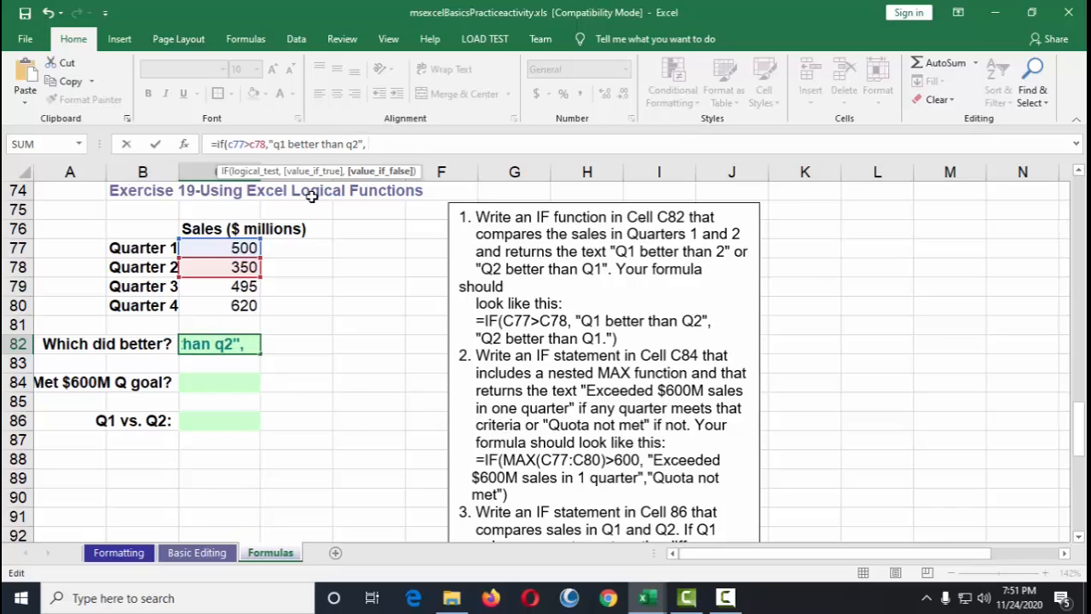
type("\"")
Step: Finish the C82 IF formula with the false result "q2 better than q1." and enter it
type("q2")
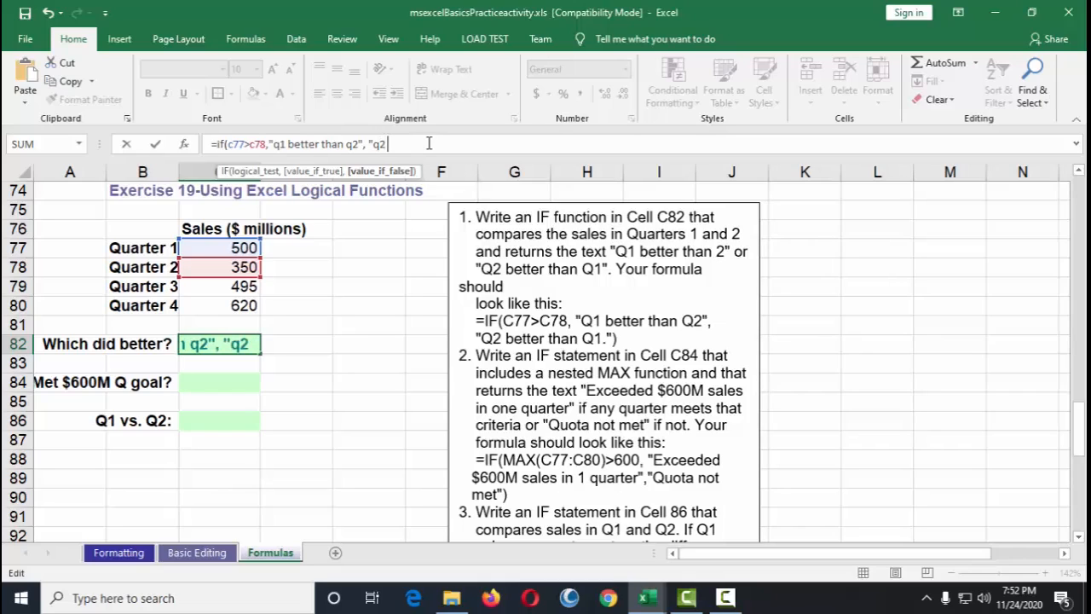
type(" better than q")
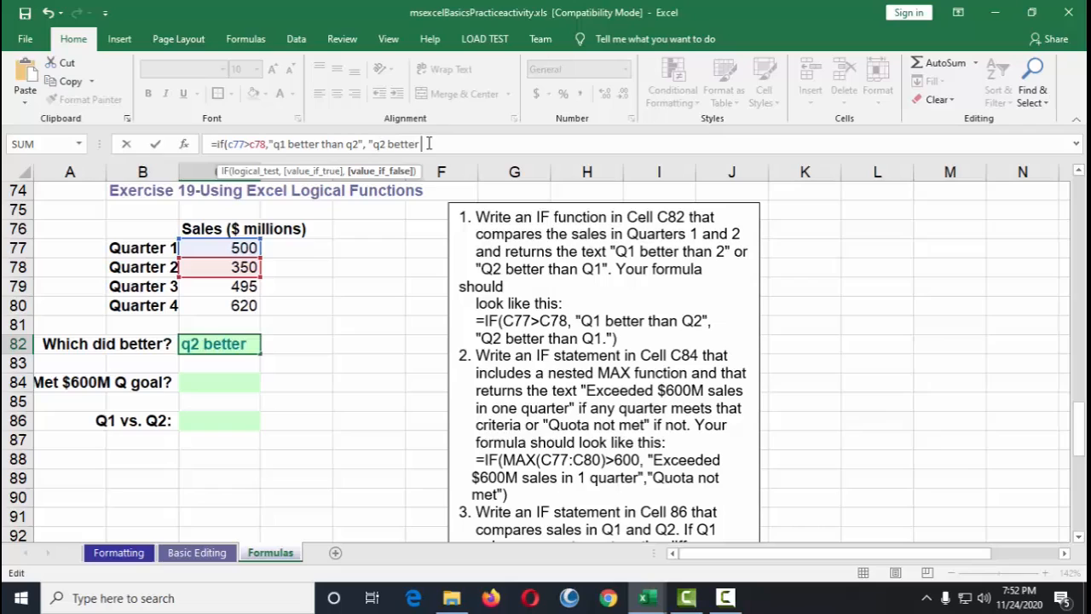
type("1")
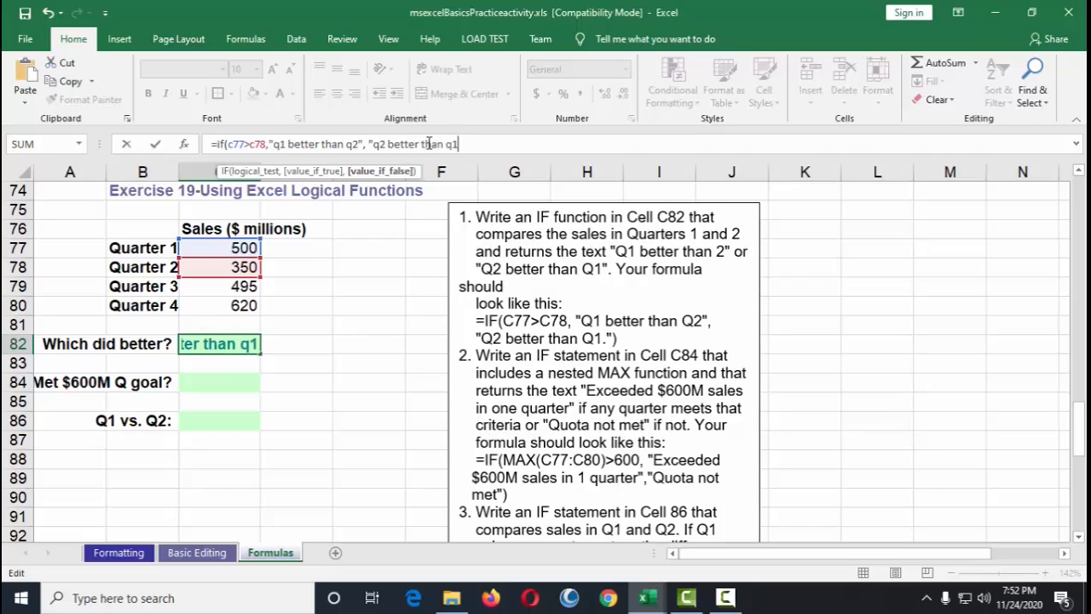
type(">")
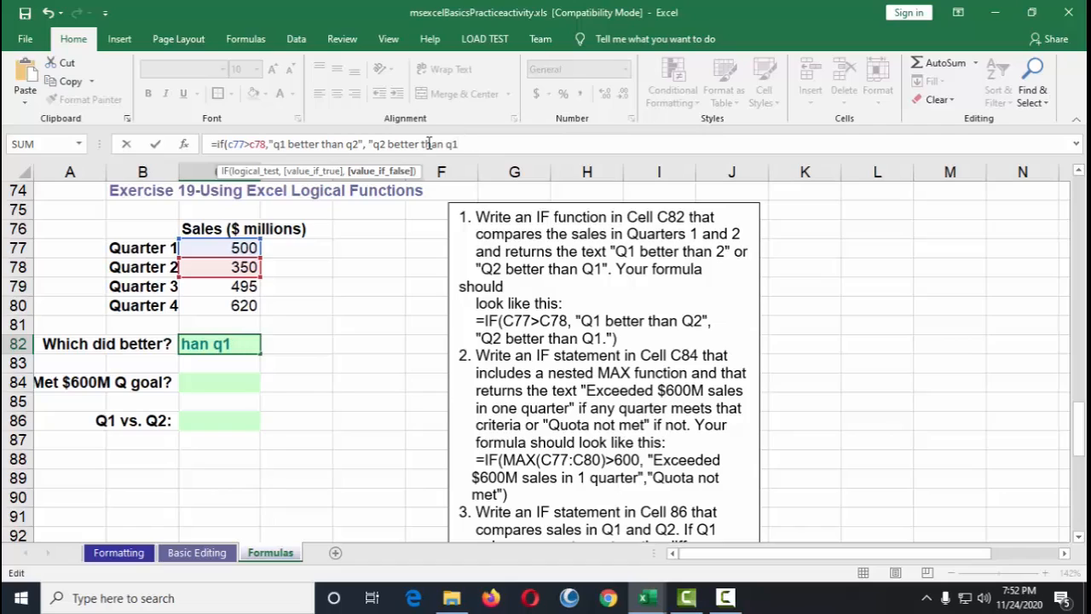
type("\")")
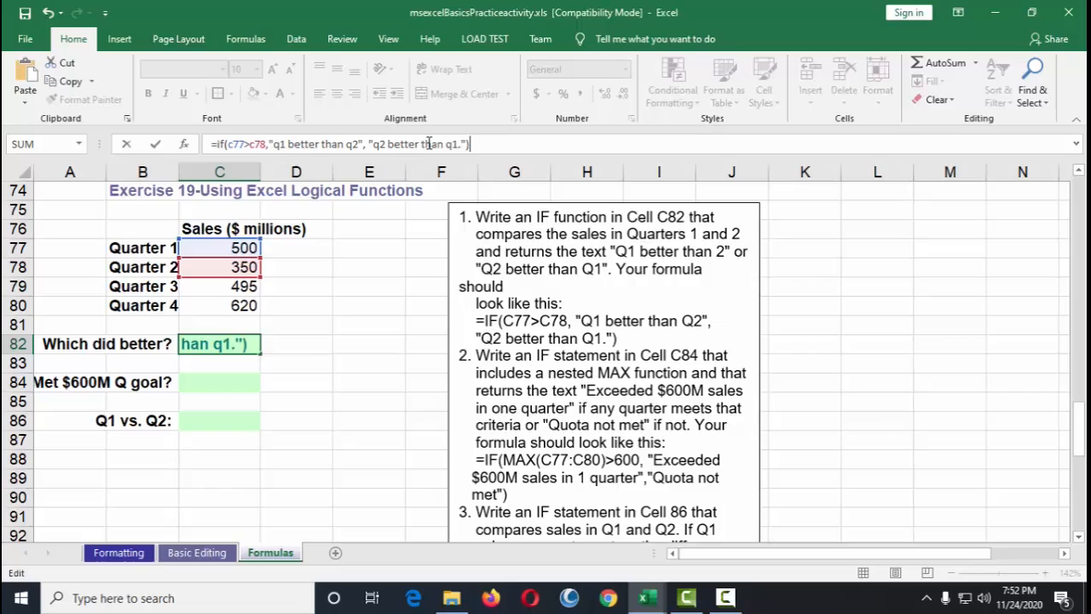
key("Return")
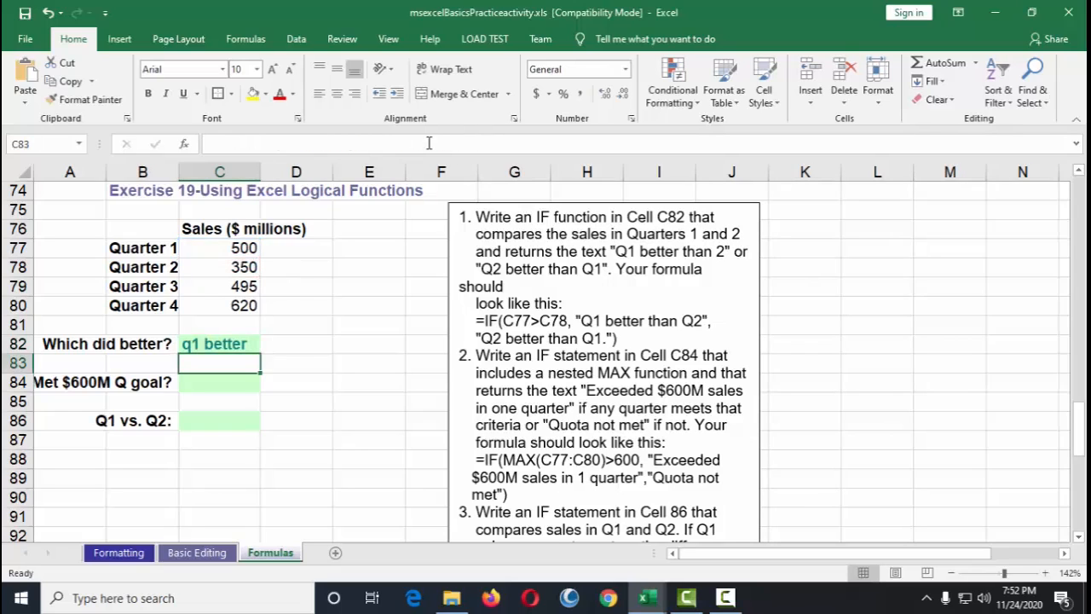
Step: Widen column C so the C82 result fits
key("Up")
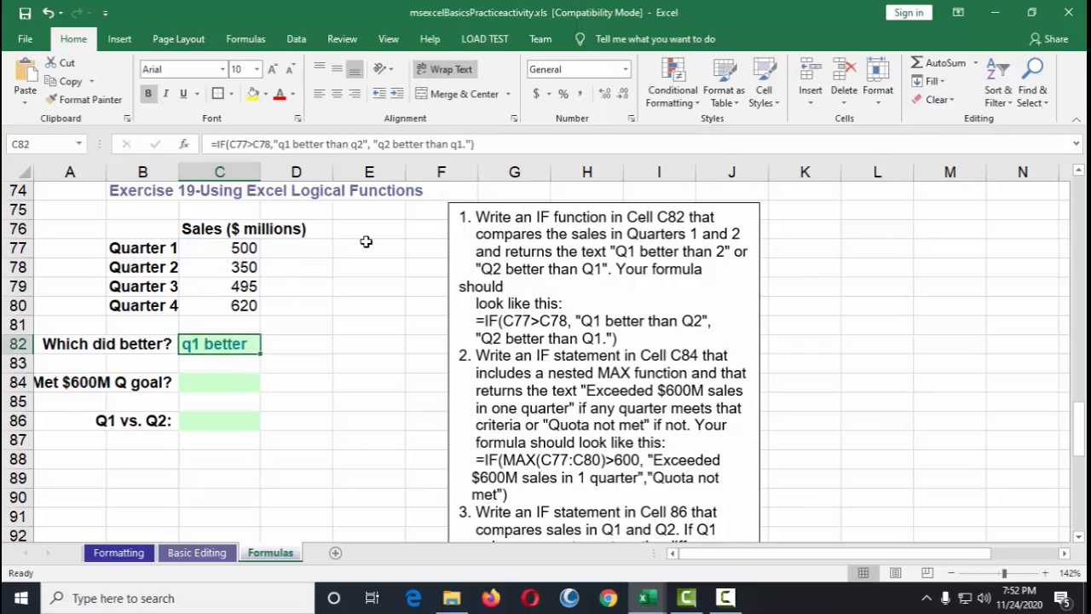
left_click_drag(260, 172, 314, 174)
left_click(436, 341)
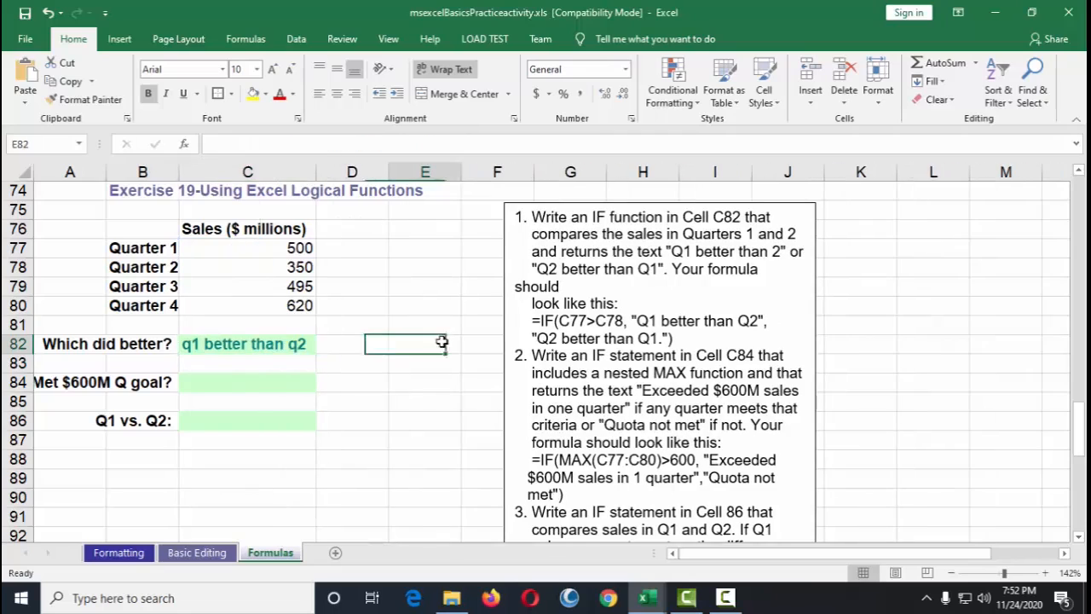
left_click(282, 345)
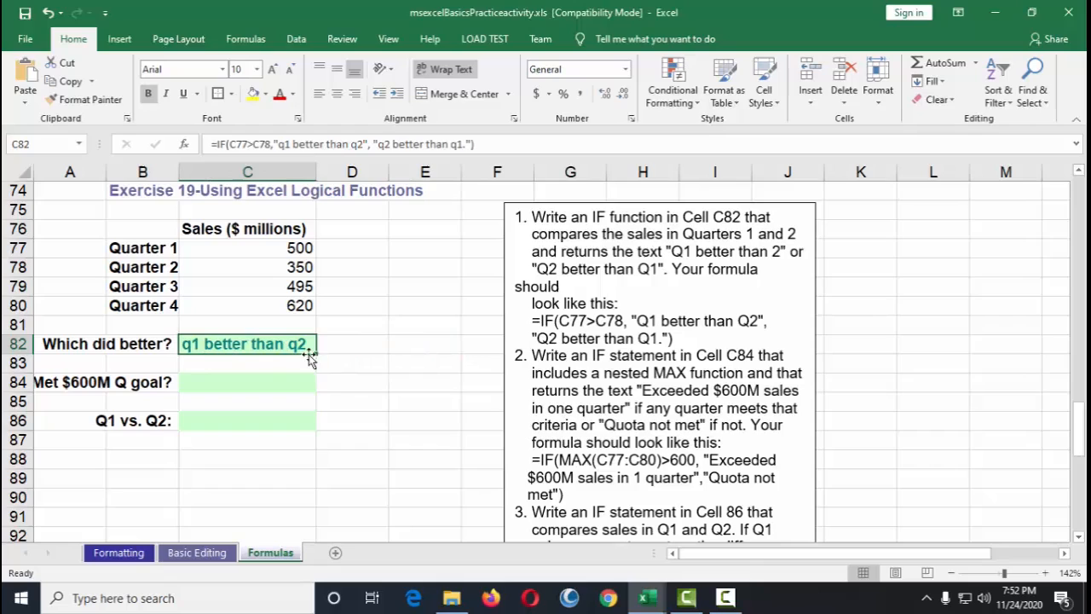
Step: Check the Quarter 1 and 2 sales cells and read the instruction for the nested MAX IF formula in C84
left_click(299, 247)
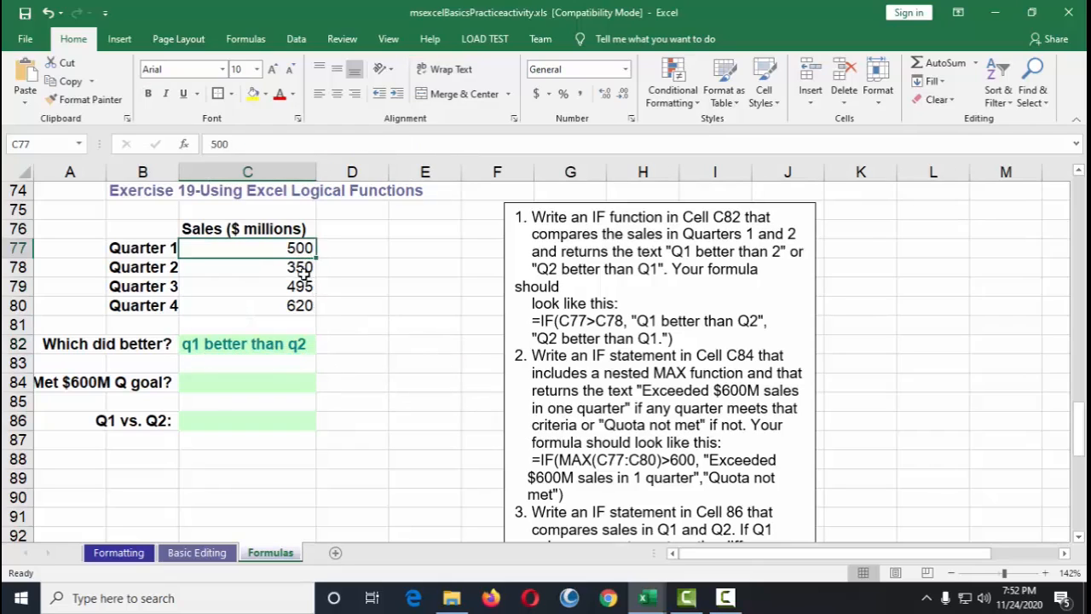
left_click(305, 271)
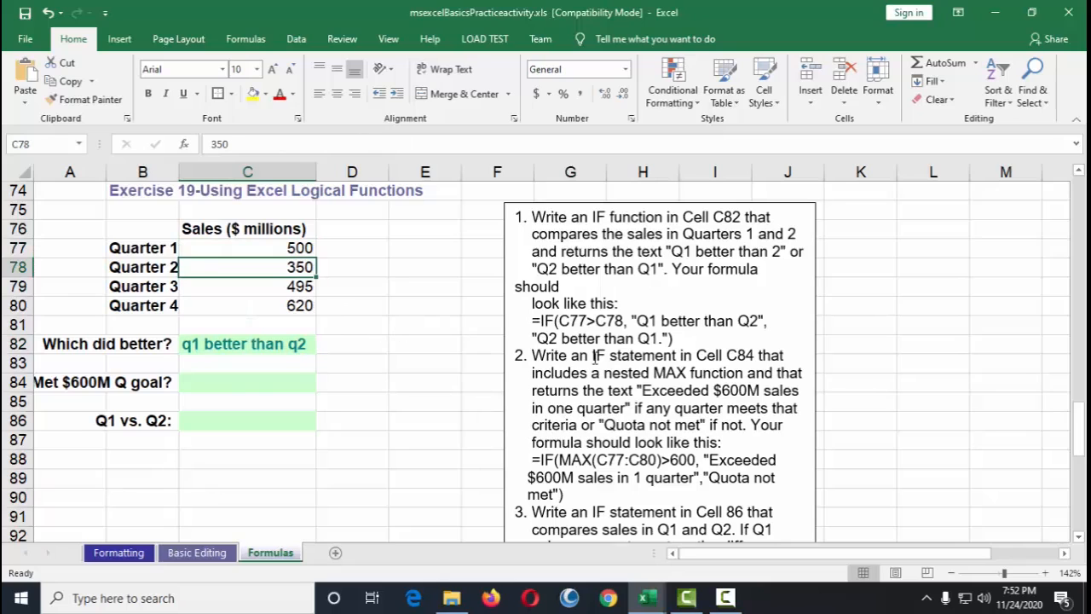
scroll(599, 358, "down", 3)
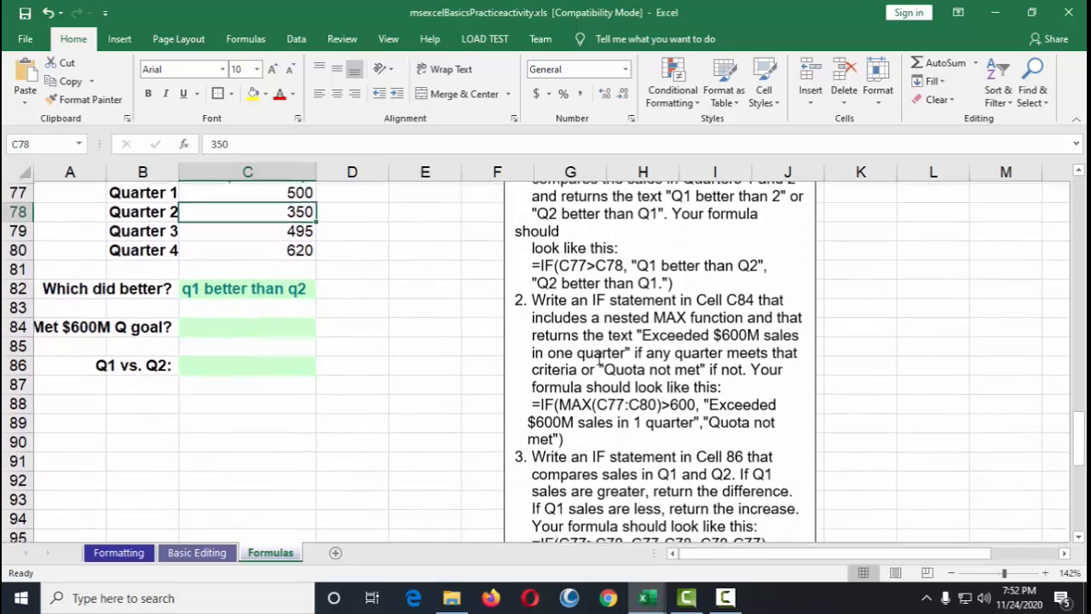
scroll(597, 341, "up", 2)
left_click_drag(533, 298, 756, 300)
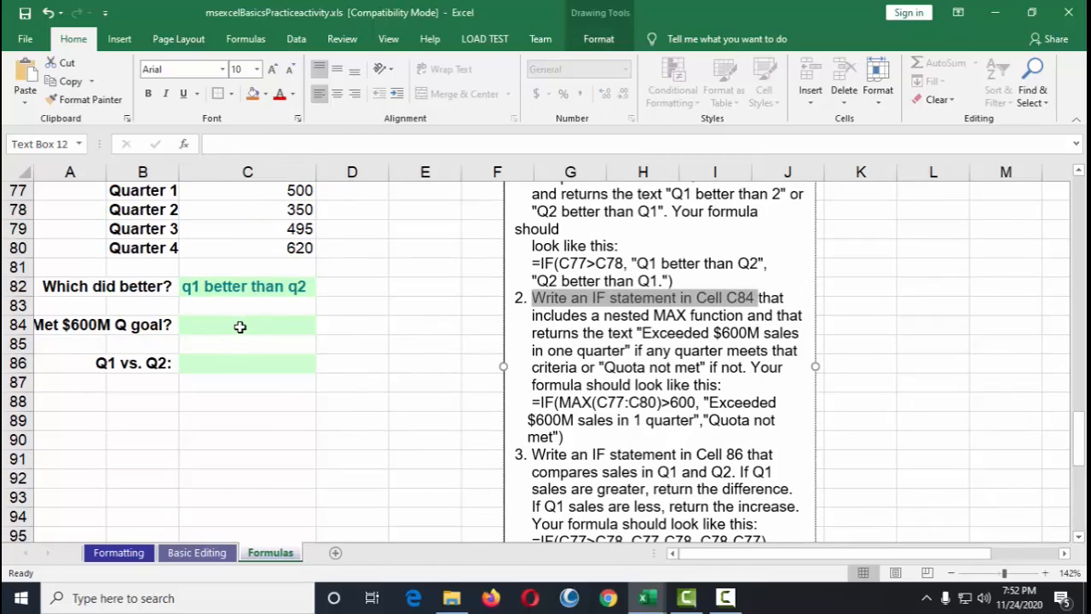
left_click(237, 325)
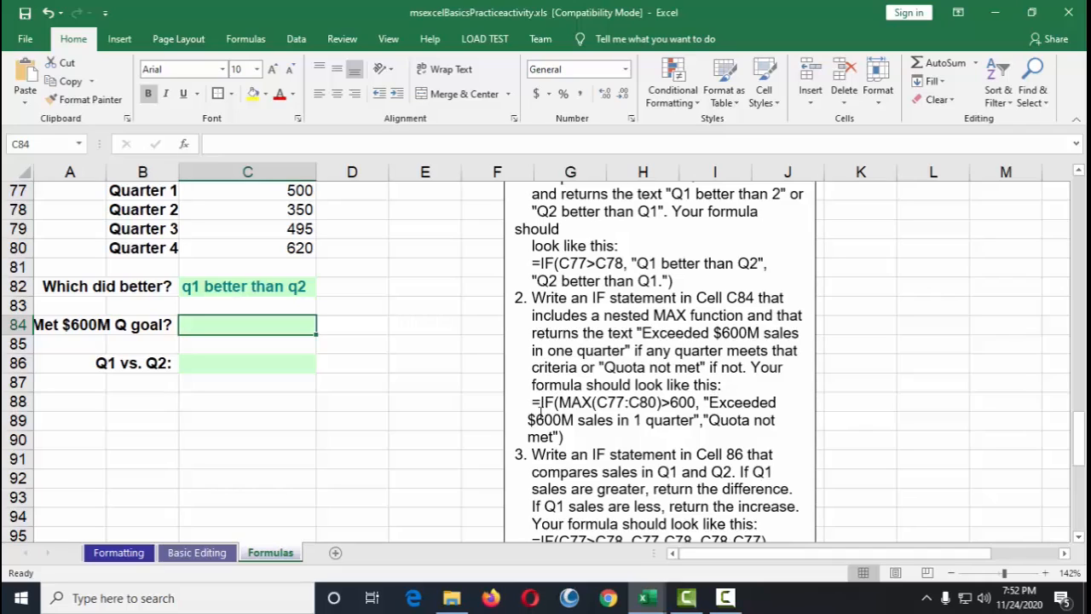
Step: Try copying the example nested MAX IF formula from the instructions box
left_click_drag(533, 401, 574, 438)
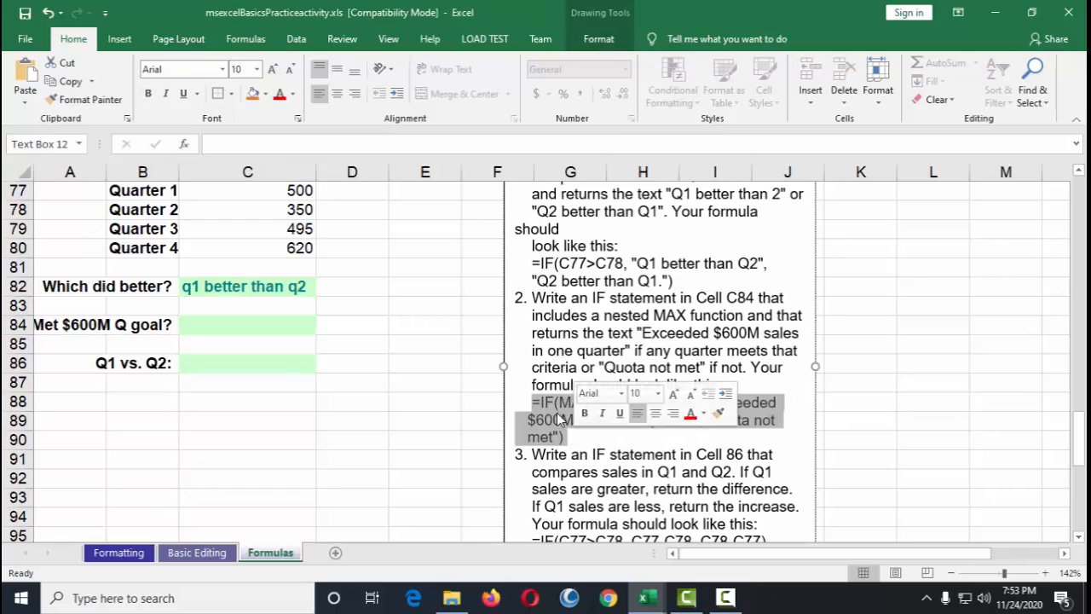
right_click(562, 419)
left_click(610, 182)
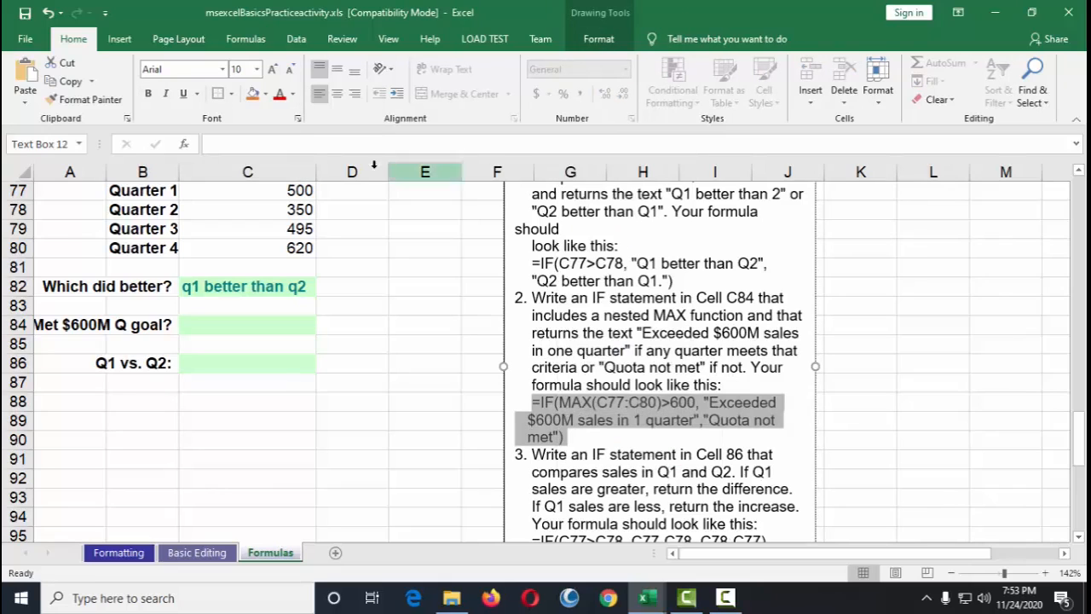
left_click(378, 146)
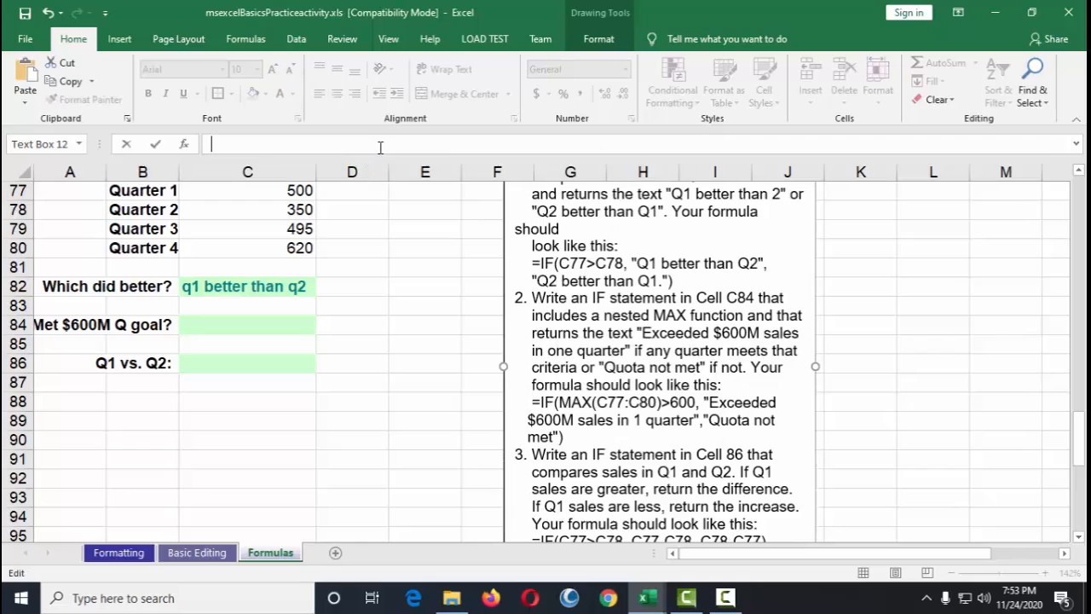
left_click(576, 401)
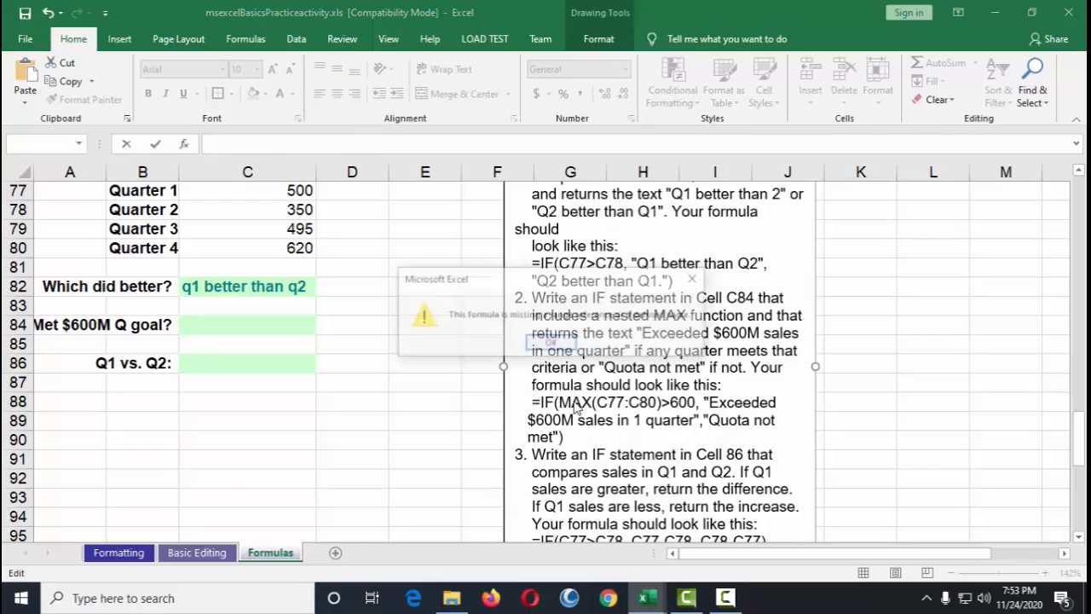
left_click(551, 343)
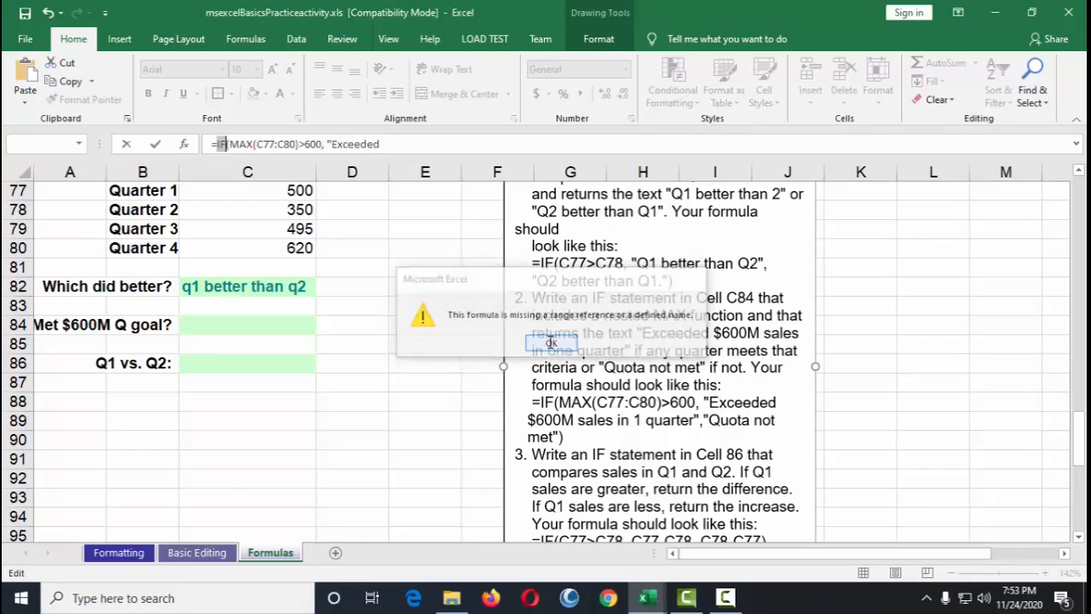
left_click(530, 404)
left_click(551, 342)
key("Escape")
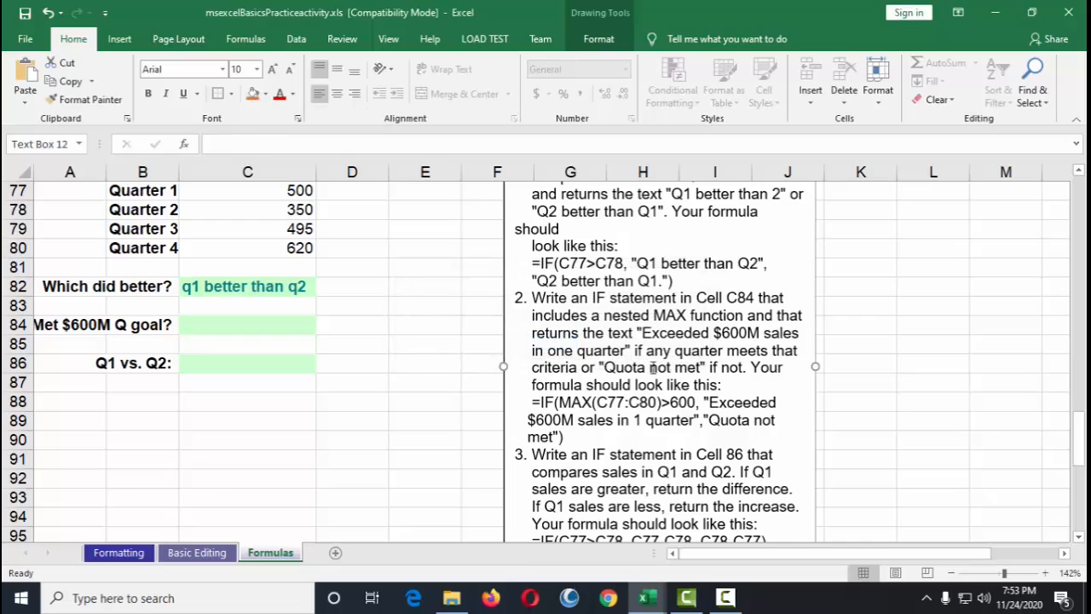
key("Escape")
Step: Copy the example nested MAX IF formula from the instructions box
left_click(583, 403)
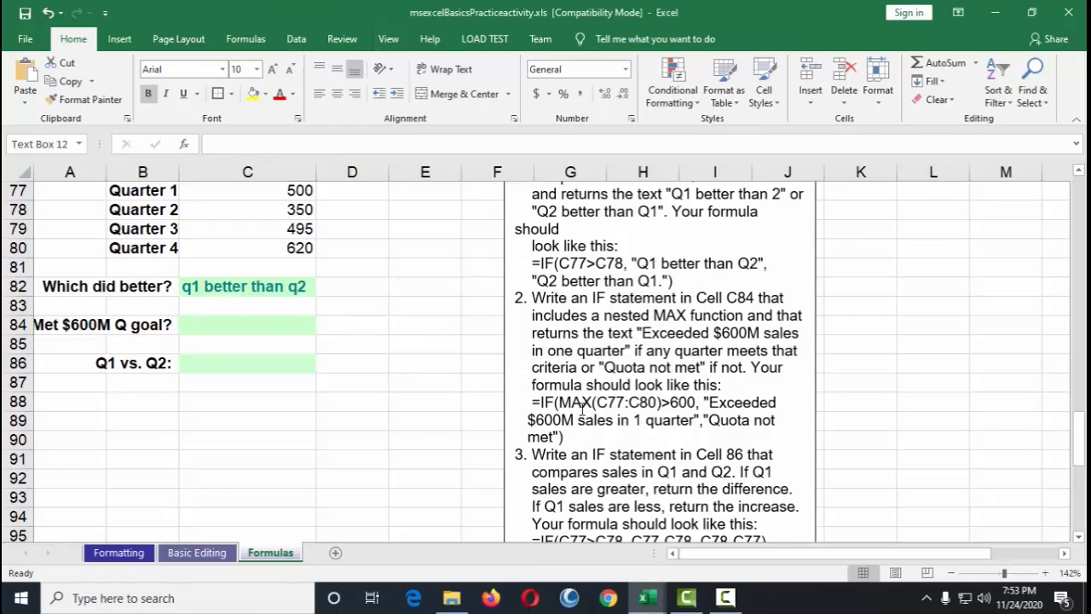
double_click(530, 402)
left_click(529, 402)
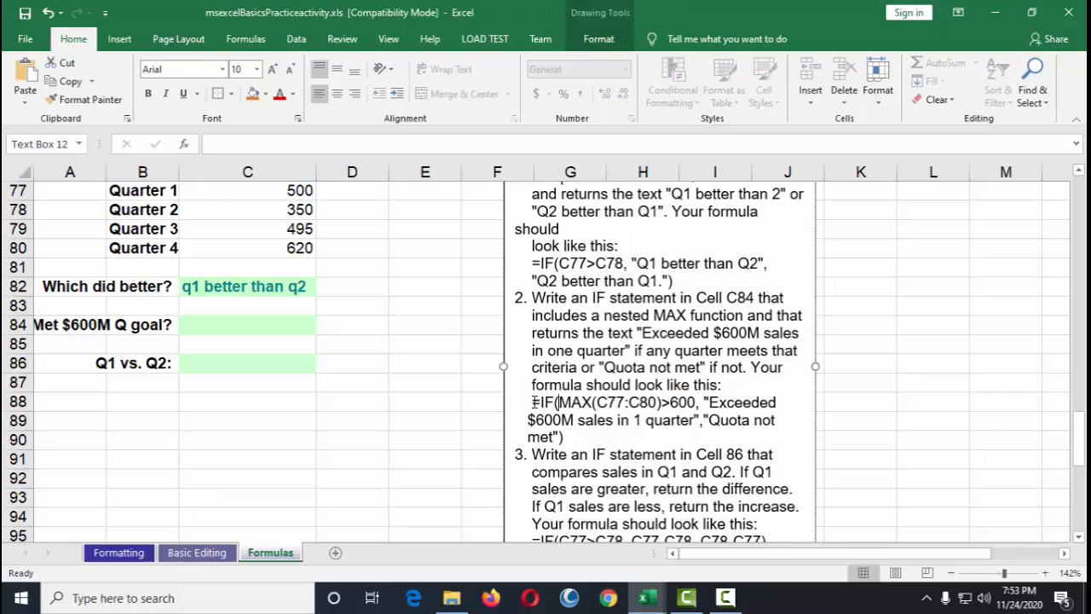
left_click_drag(533, 402, 576, 437)
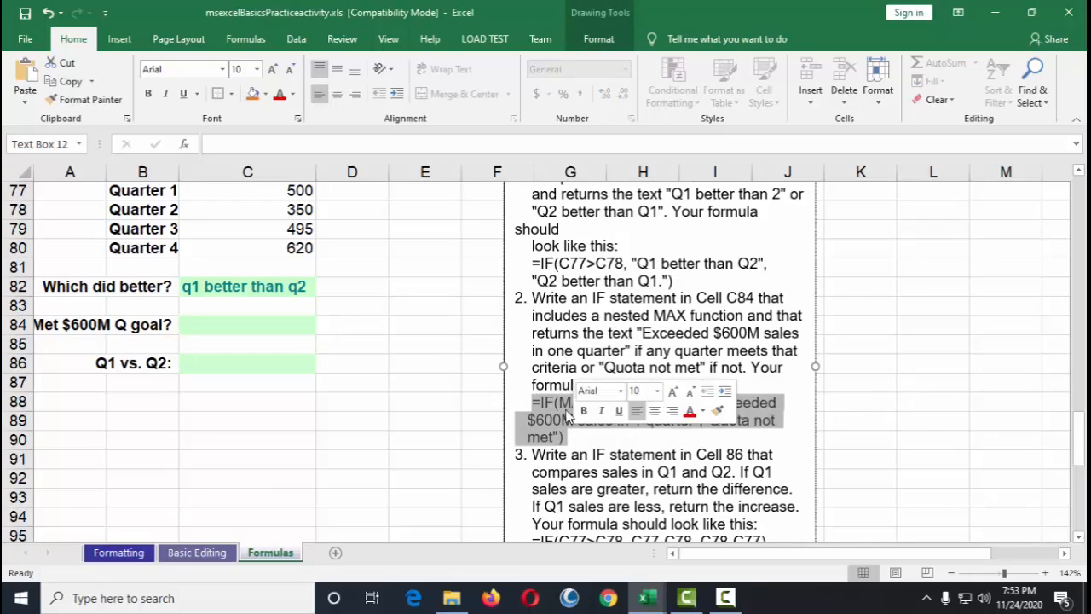
right_click(560, 415)
left_click(588, 168)
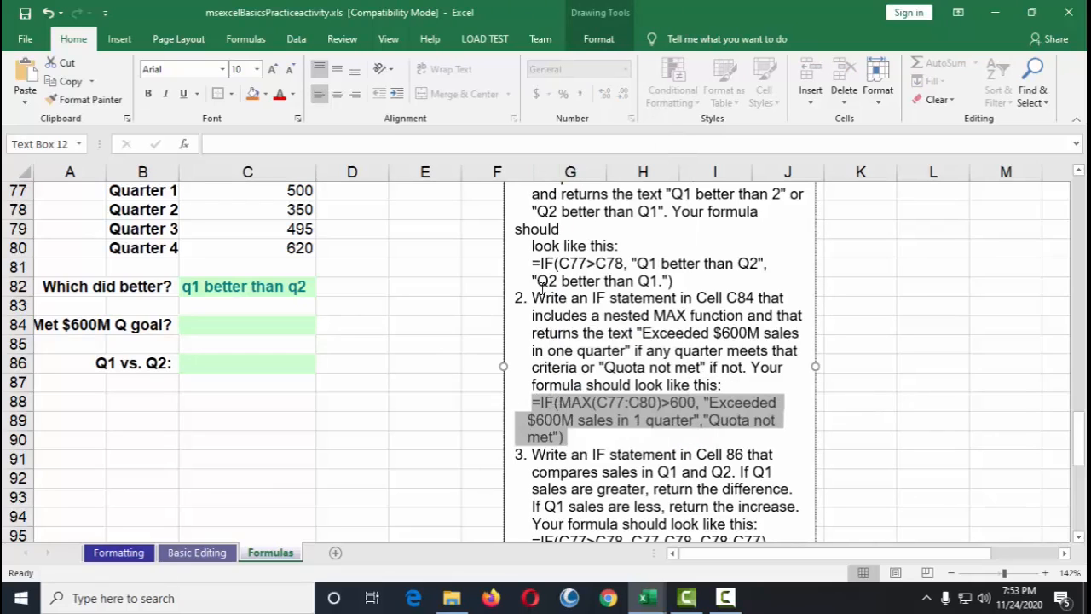
Step: Open Notepad and paste the copied formula into it
key("super")
type("note")
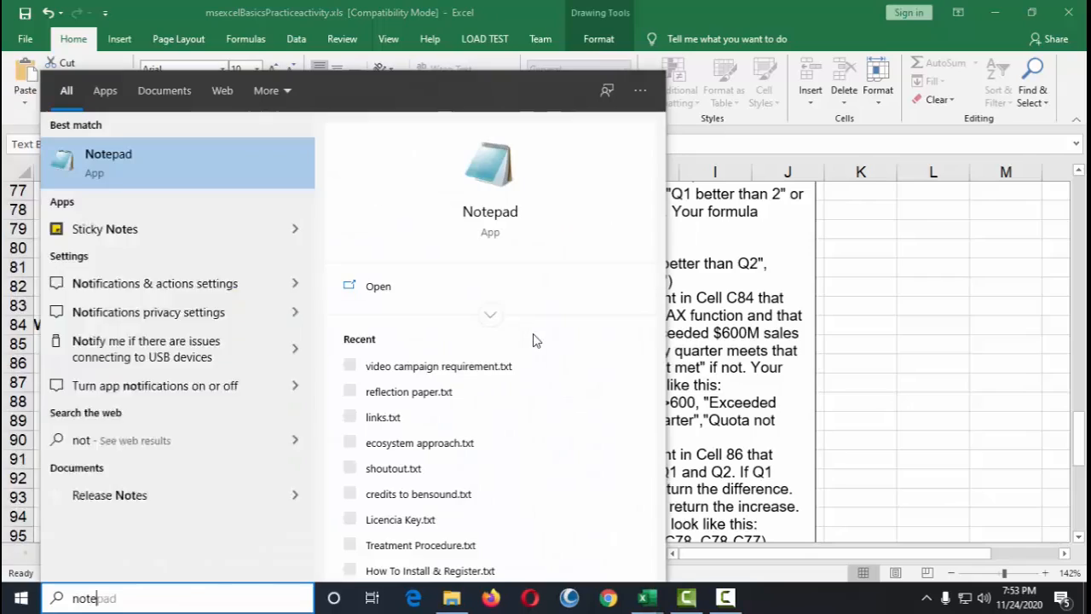
type("pad")
key("Return")
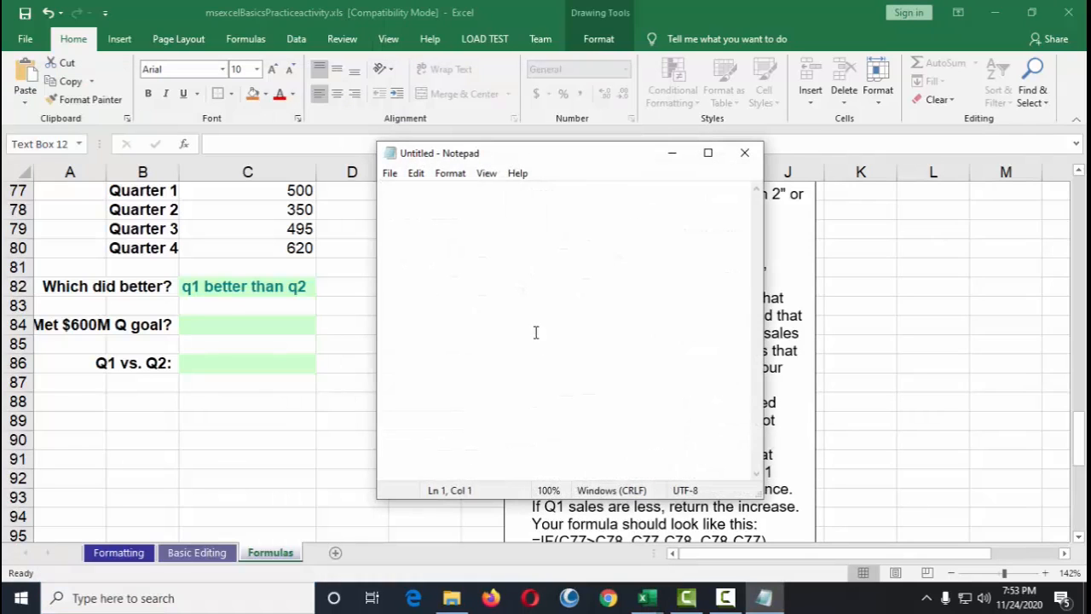
key("ctrl+v")
left_click(400, 203)
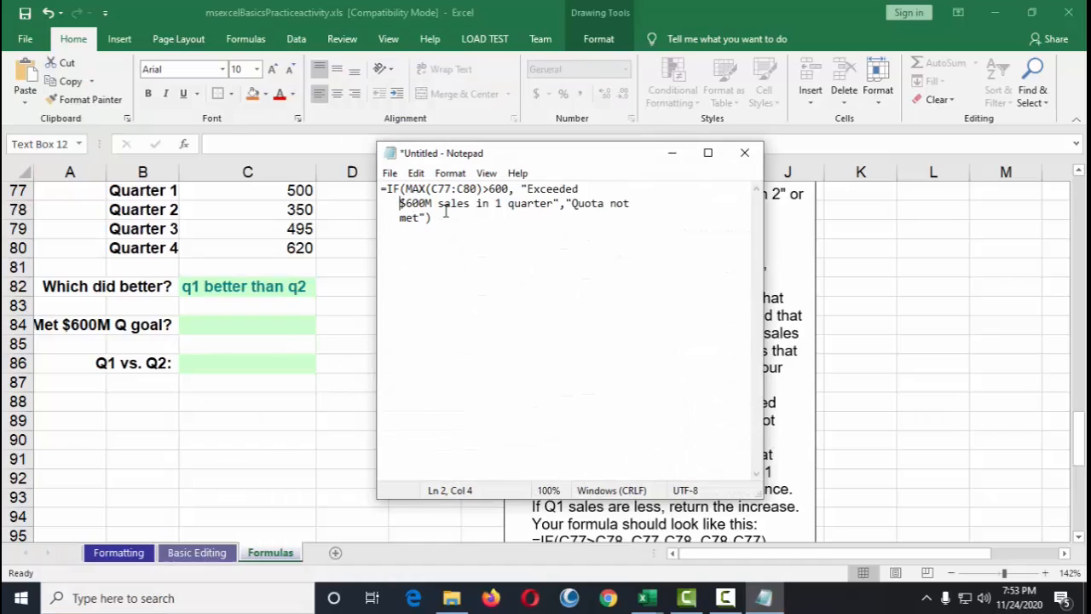
Step: Remove the line break and indent before "$600M" so the formula's first part joins one line
key("BackSpace")
key("BackSpace")
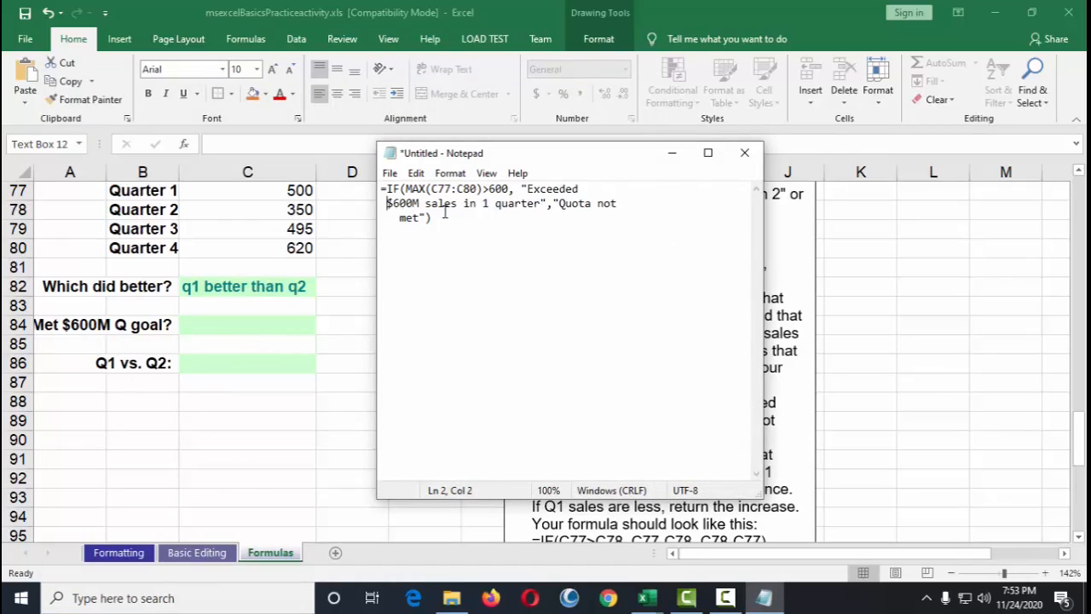
key("BackSpace")
key("BackSpace")
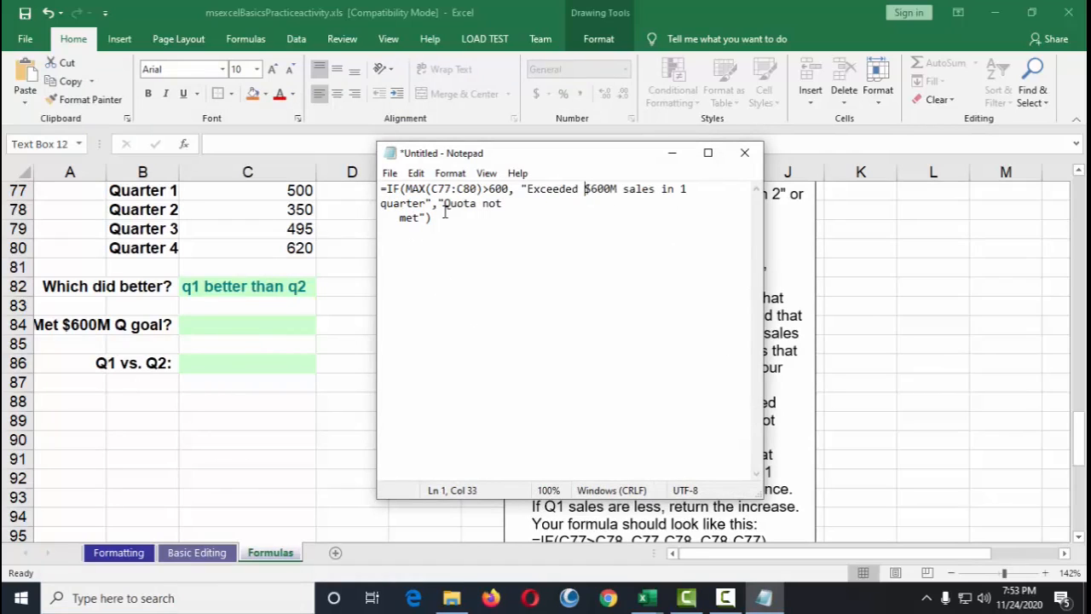
key("End")
key("Delete")
key("Delete")
key("Delete")
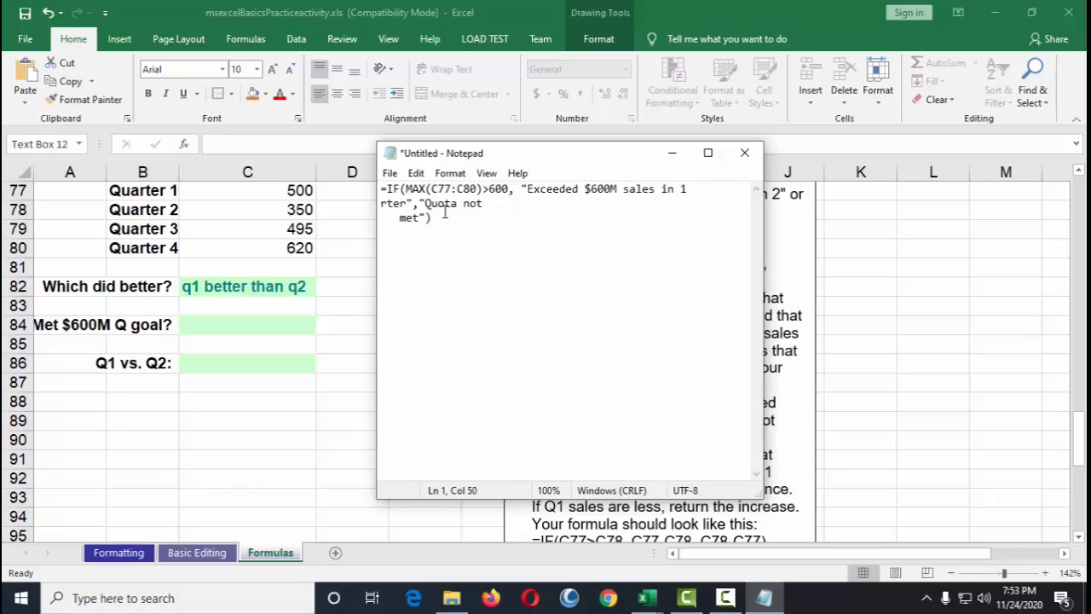
key("ctrl+z")
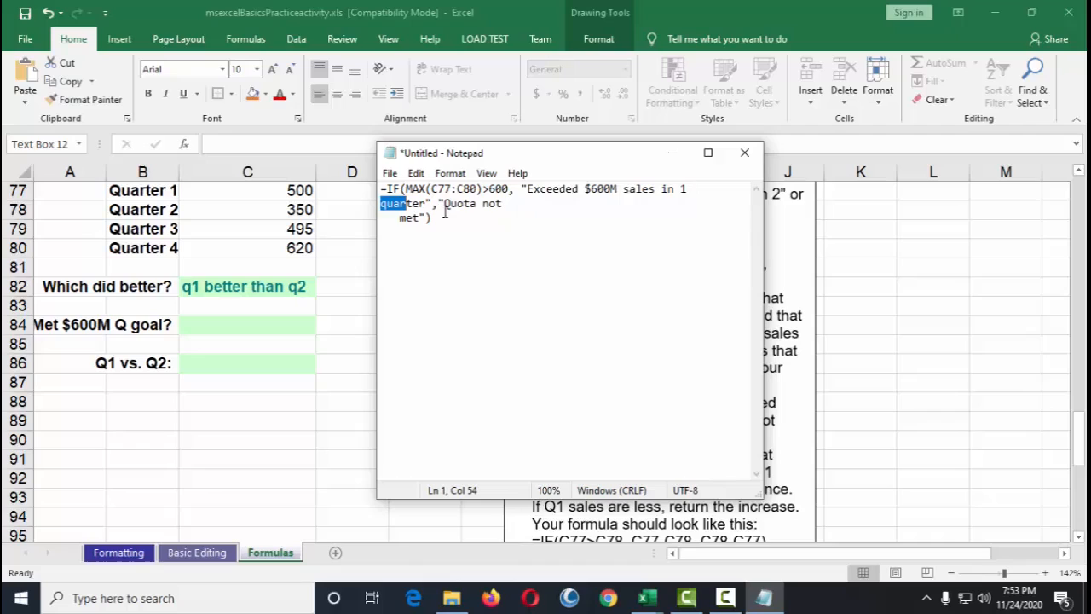
Step: Remove the line break before "met" so the whole formula is on one line, and select it all
left_click_drag(763, 226, 943, 223)
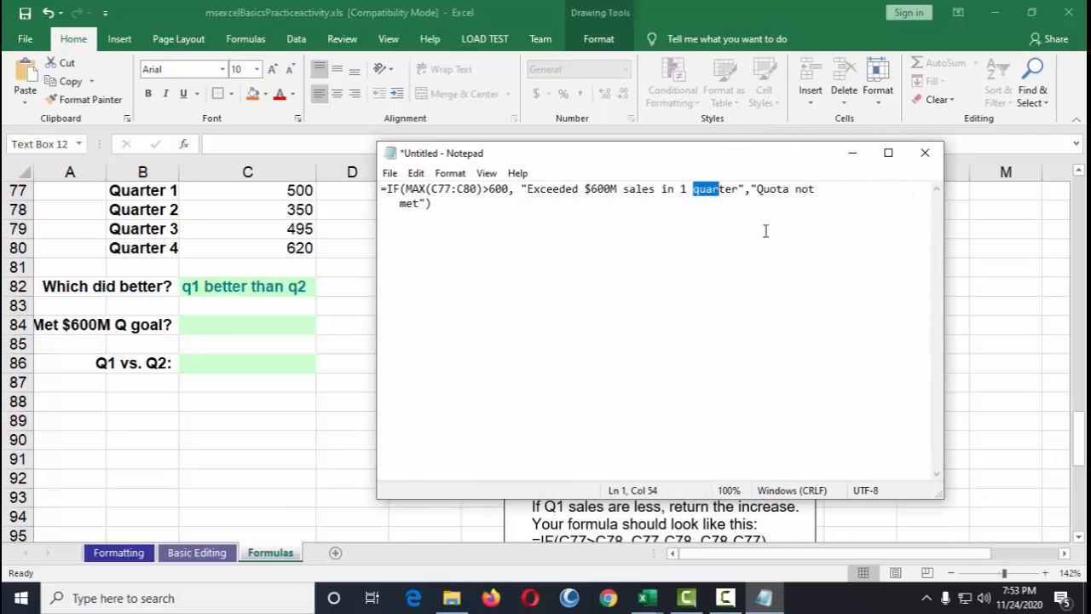
key("End")
key("Delete")
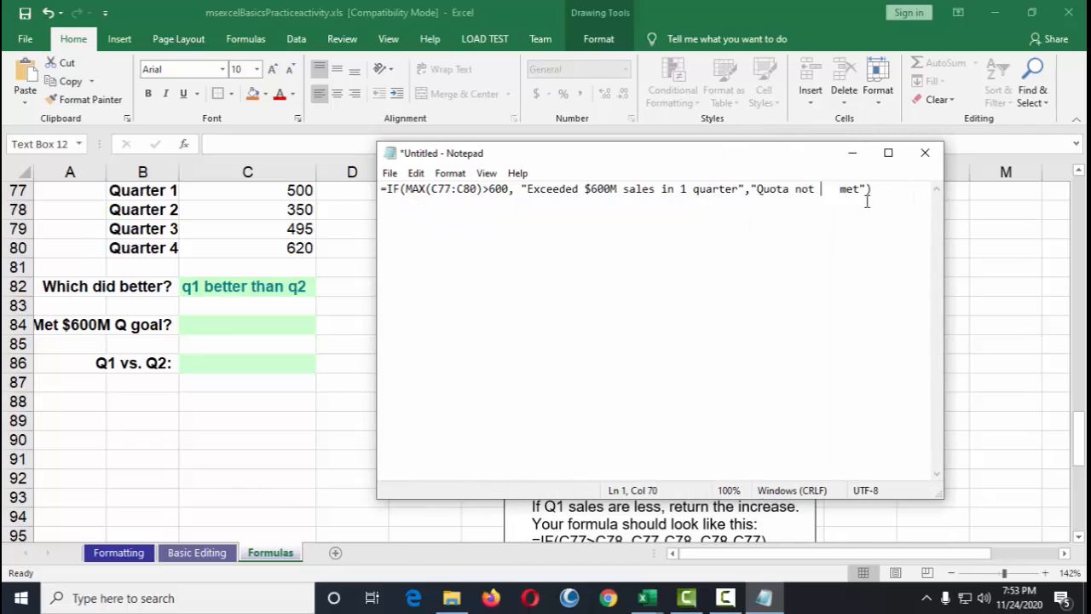
key("Delete")
key("Delete")
key("Delete")
key("ctrl+a")
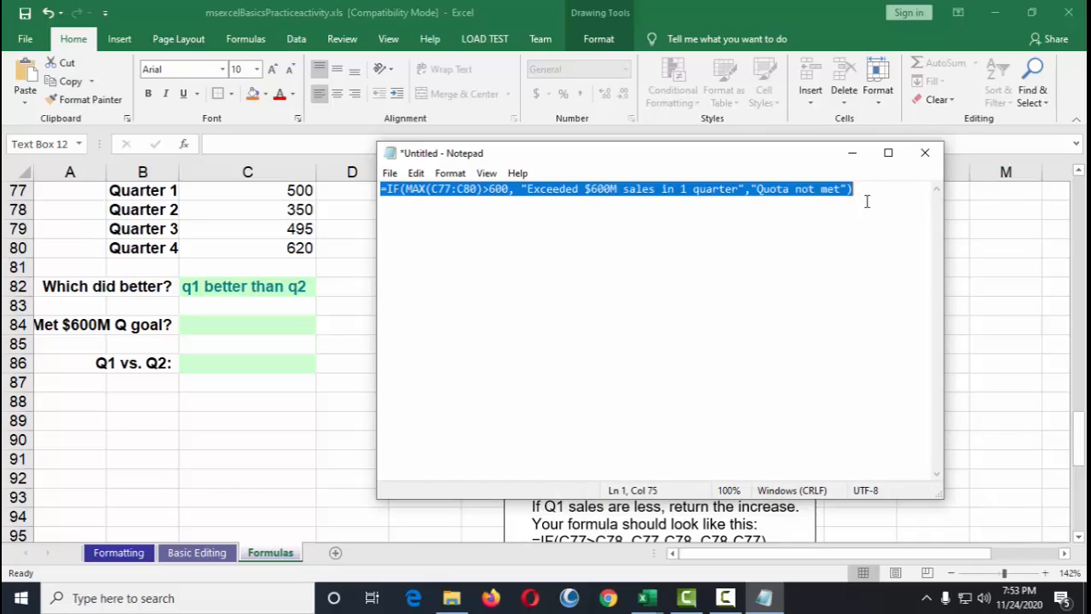
Step: Paste the copied nested MAX IF formula into cell C84 and enter it
left_click(255, 322)
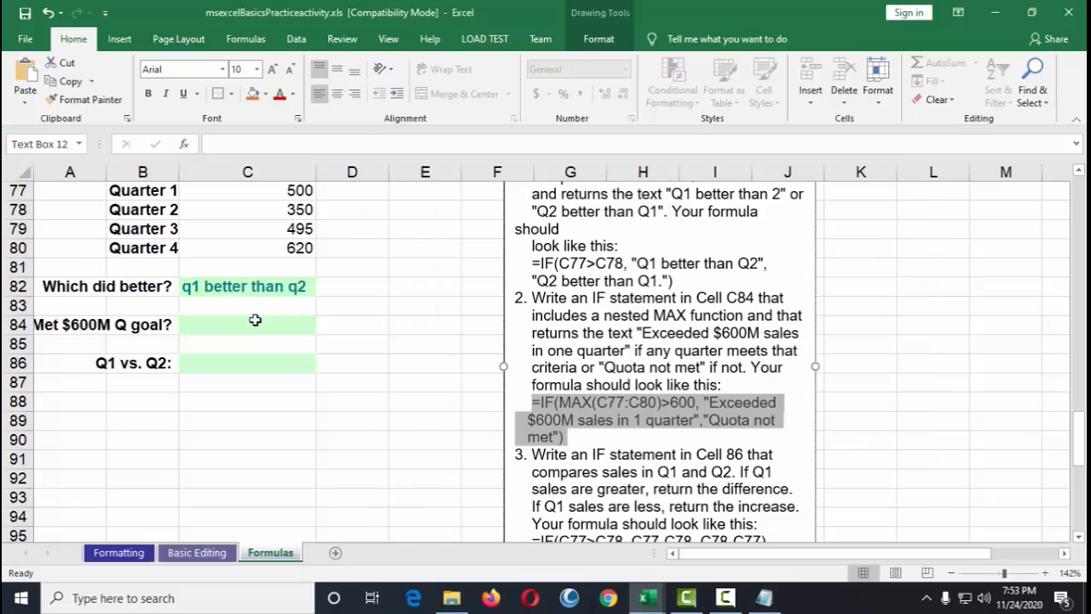
left_click(303, 146)
key("ctrl+v")
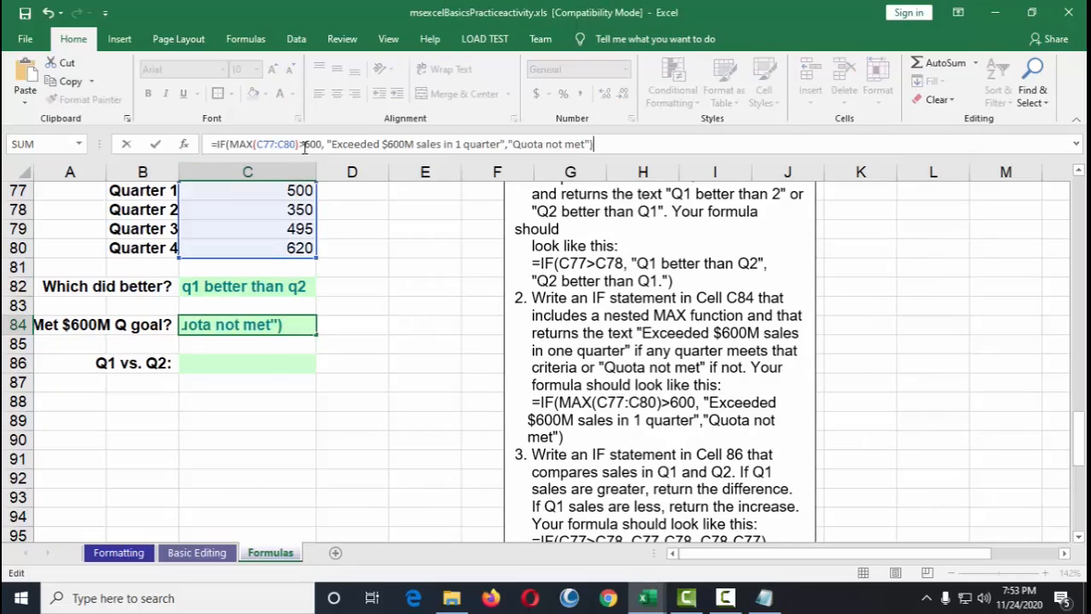
key("Return")
left_click(352, 401)
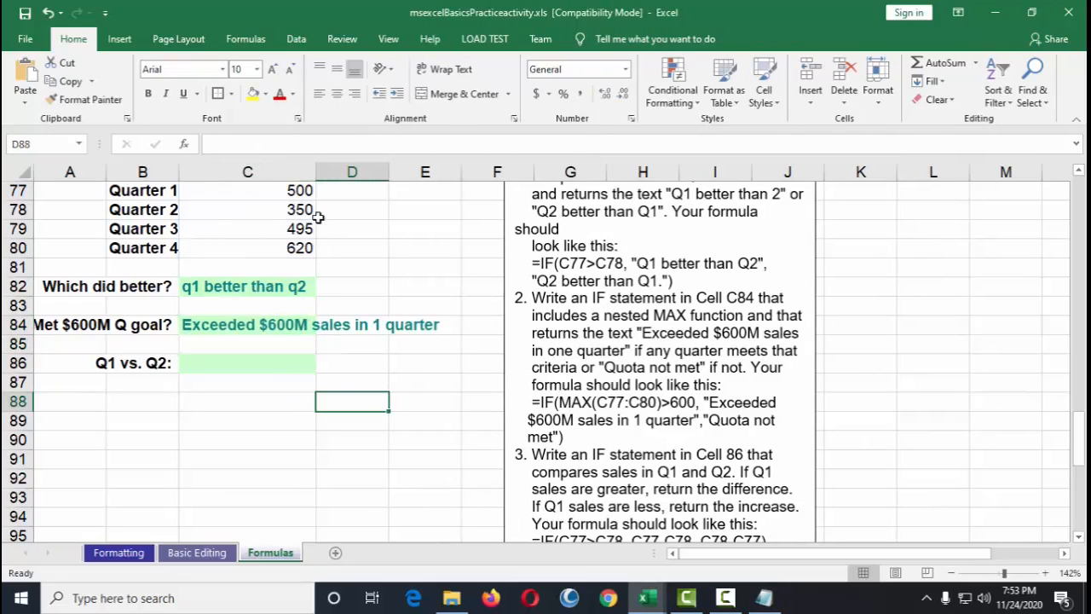
Step: Widen column C so the C84 result text fits within the column
left_click_drag(316, 173, 451, 174)
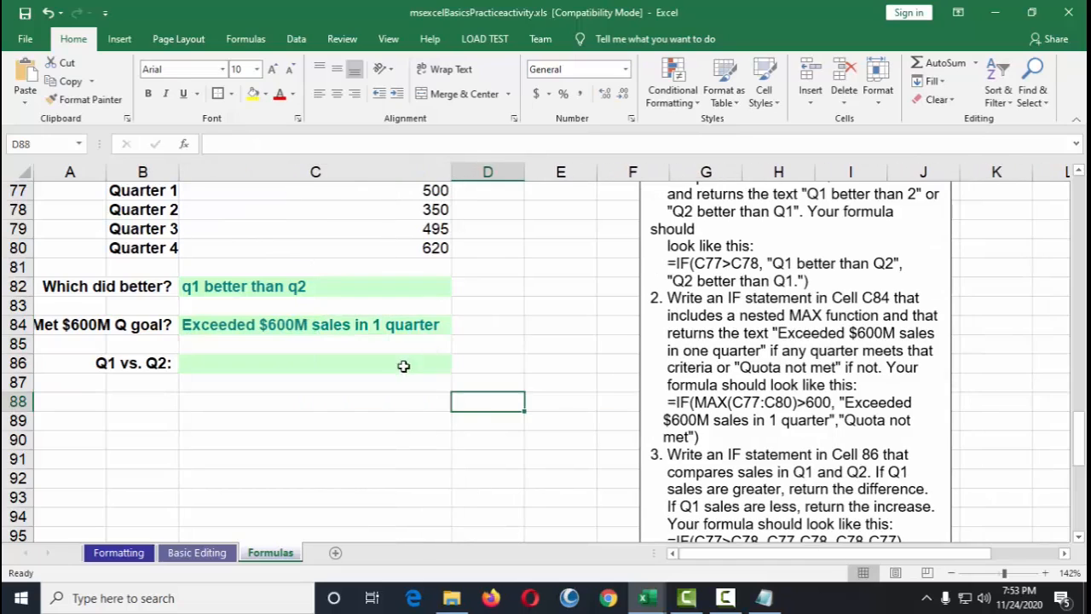
scroll(354, 364, "up", 2)
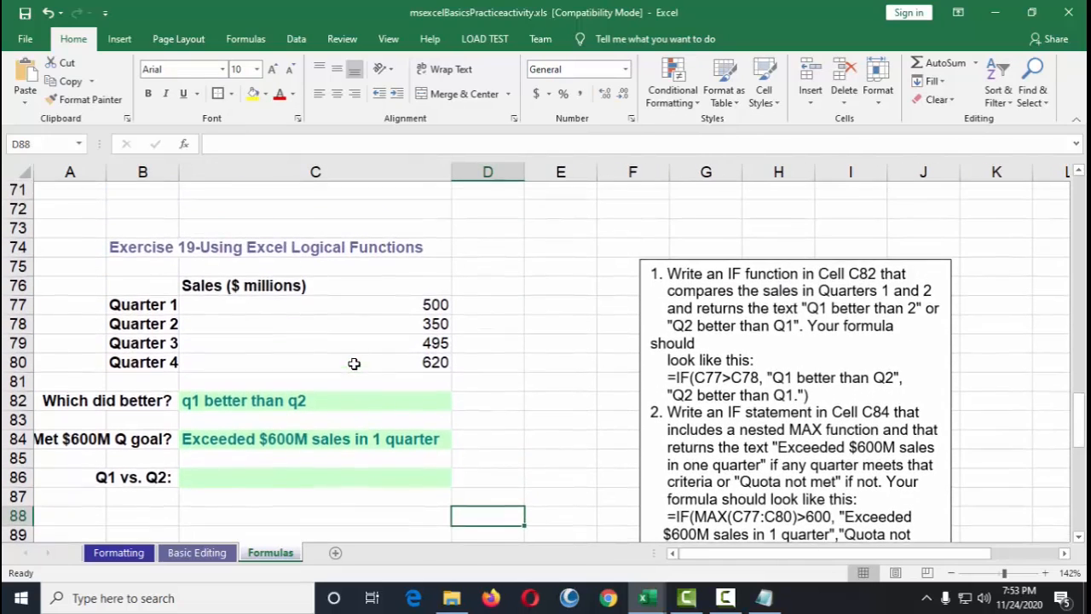
left_click(290, 443)
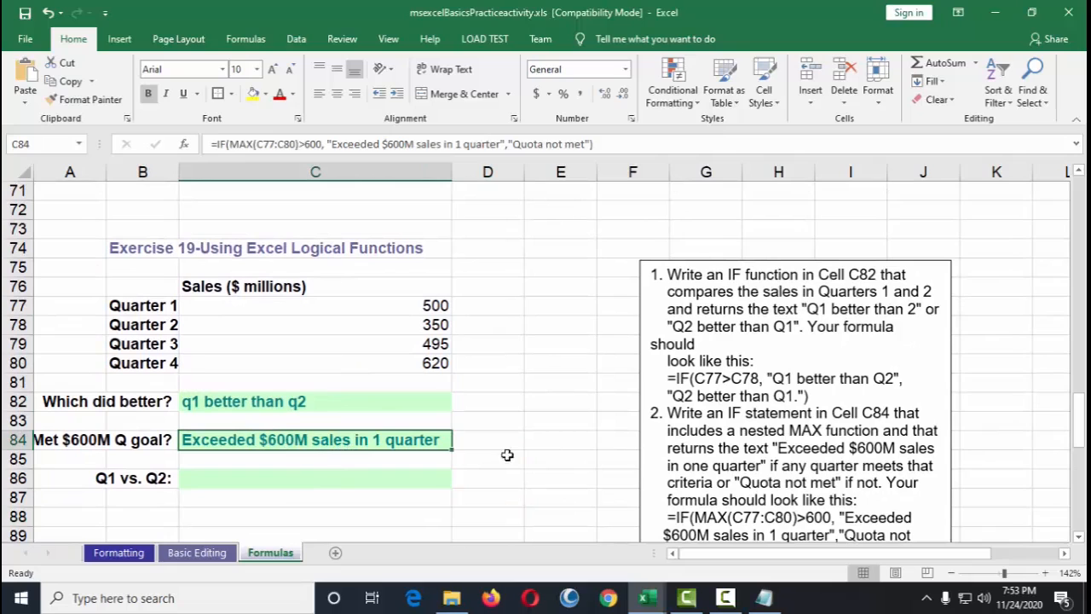
scroll(699, 460, "down", 1)
scroll(707, 459, "down", 1)
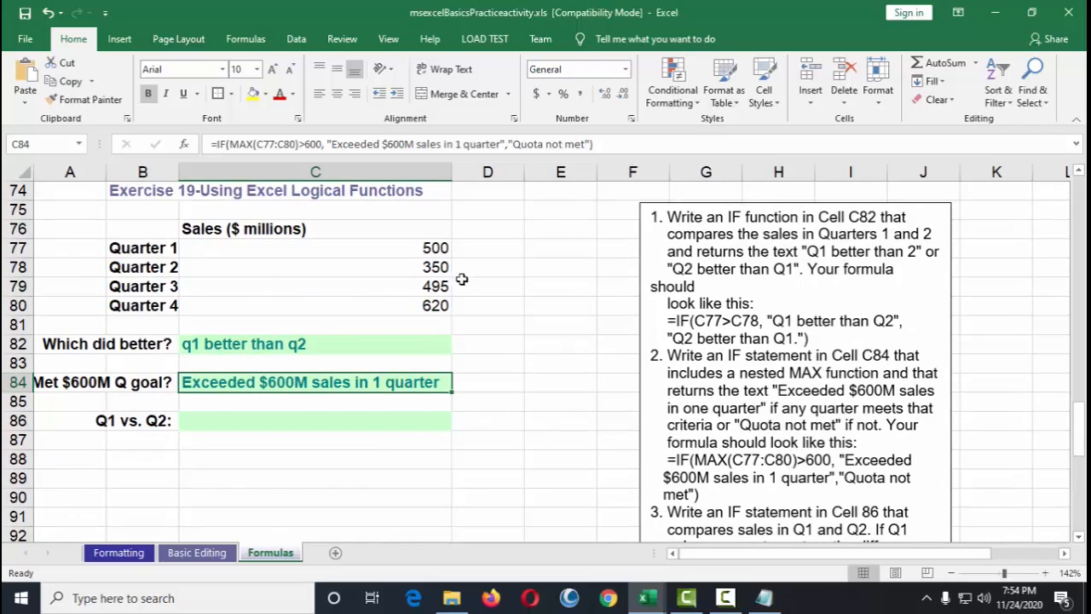
Step: Examine the quarterly sales values in C77:C80 and the condition in the example MAX formula
left_click(427, 248)
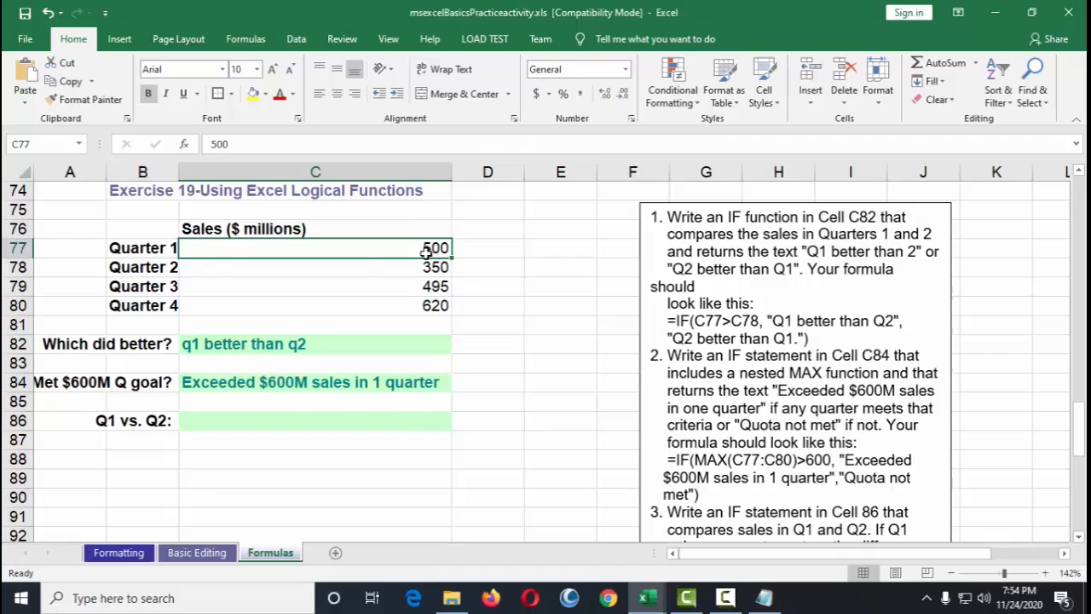
left_click_drag(429, 251, 436, 306)
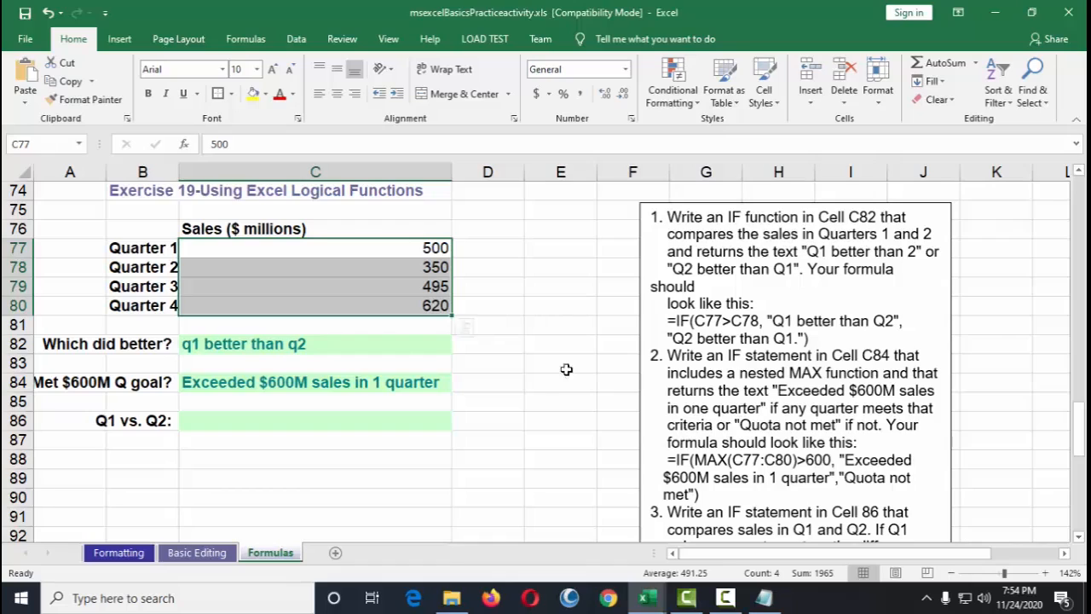
left_click(403, 250)
left_click(415, 307)
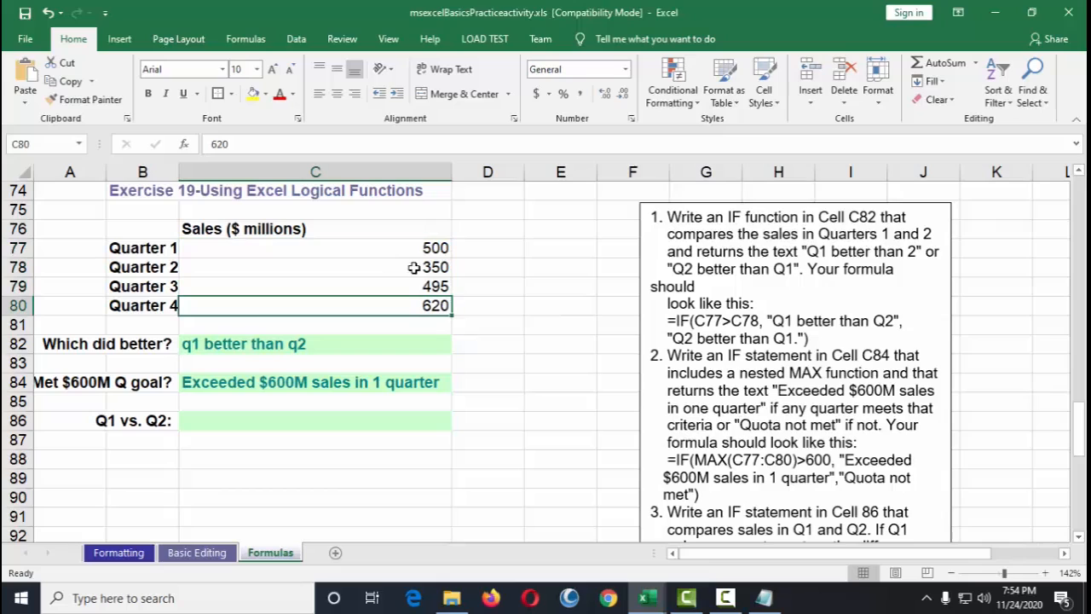
left_click(143, 309)
left_click(381, 309)
double_click(684, 460)
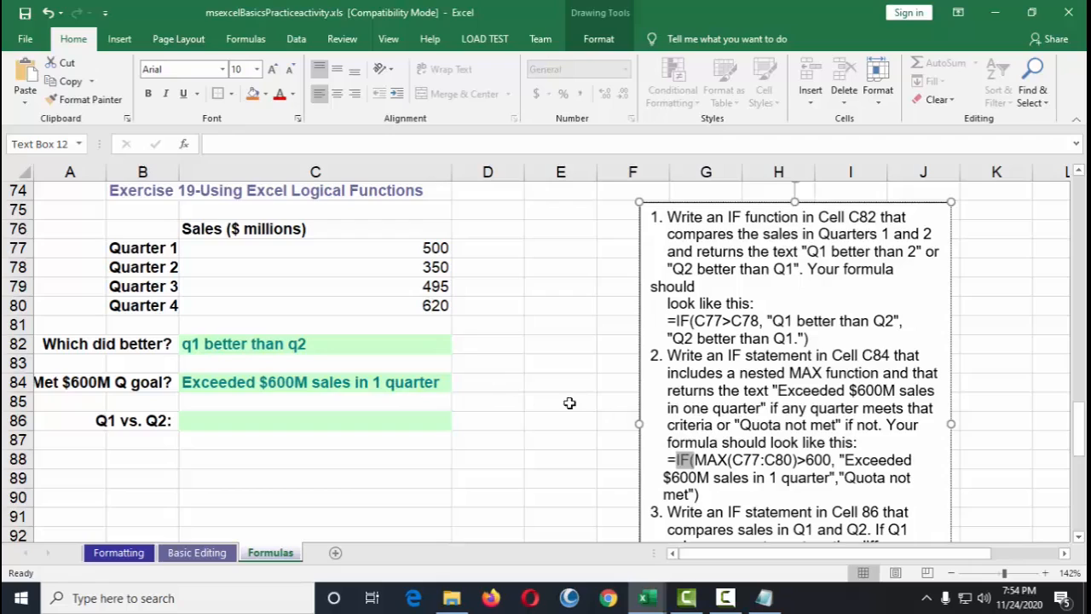
left_click(431, 308)
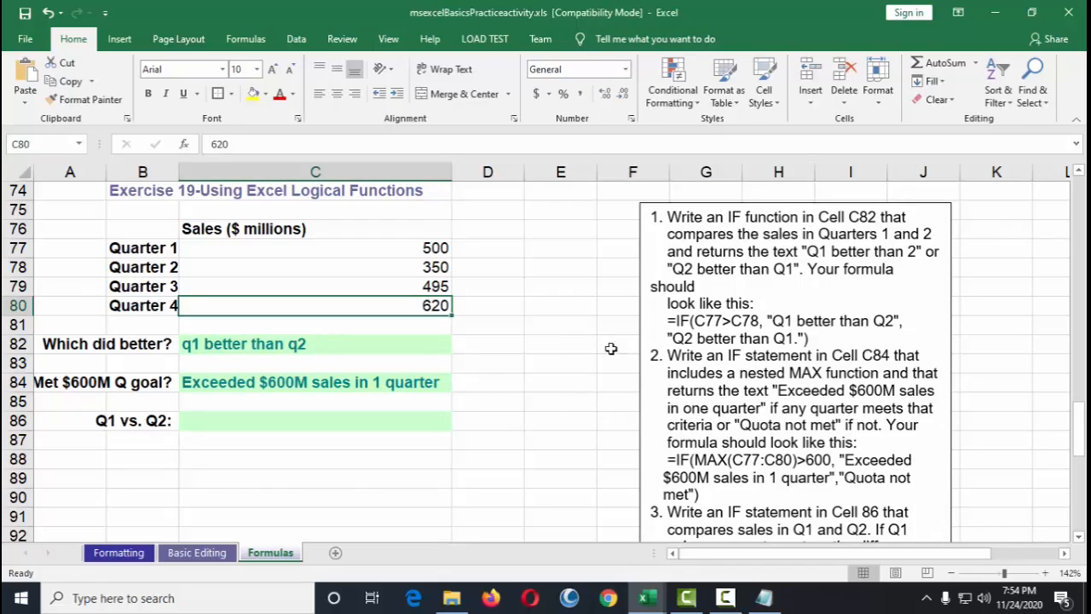
left_click(794, 458)
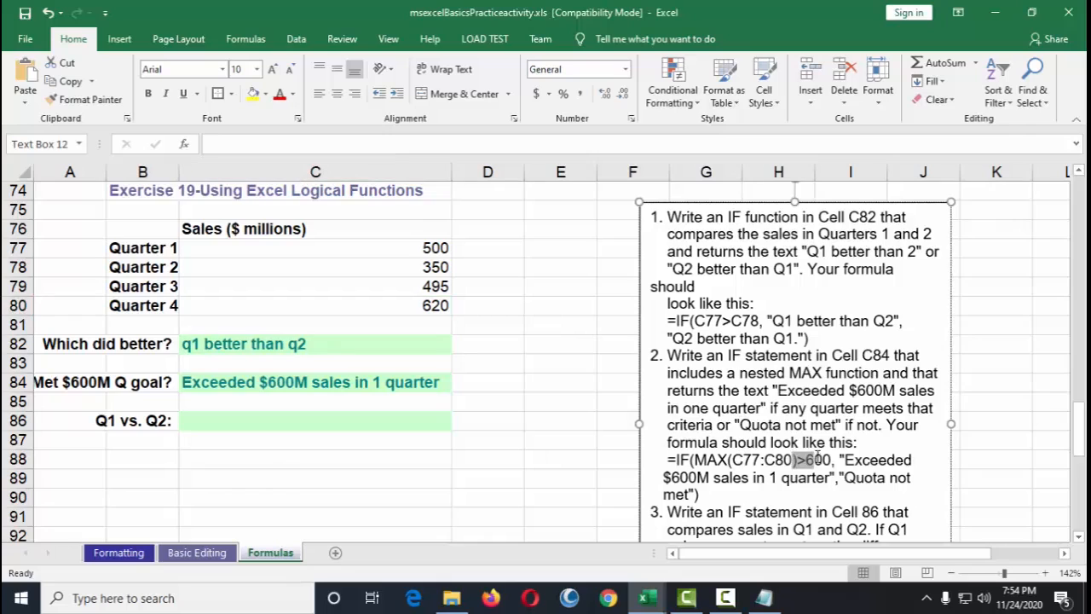
Step: Change the Quarter 4 sales value in C80 to 600
left_click(433, 306)
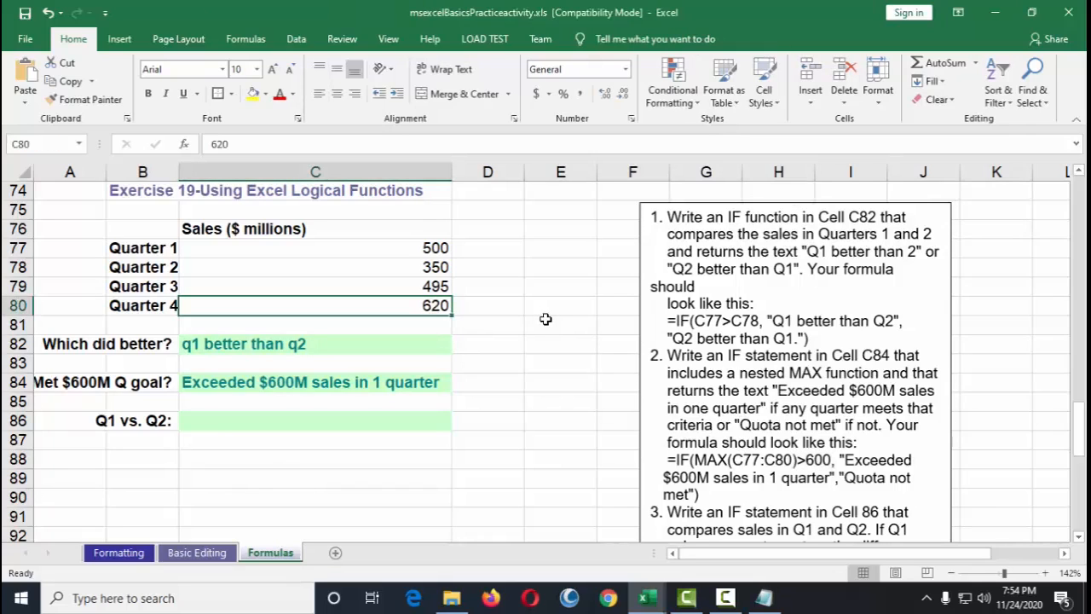
type("600")
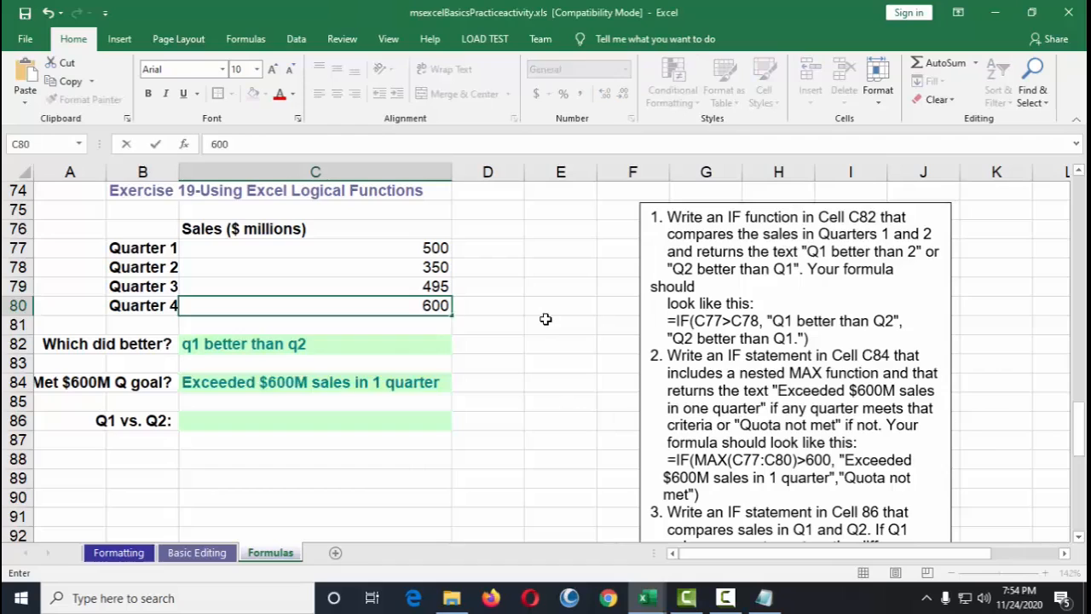
key("Return")
Step: Change the Quarter 2 sales value in C78 to 600
left_click(255, 394)
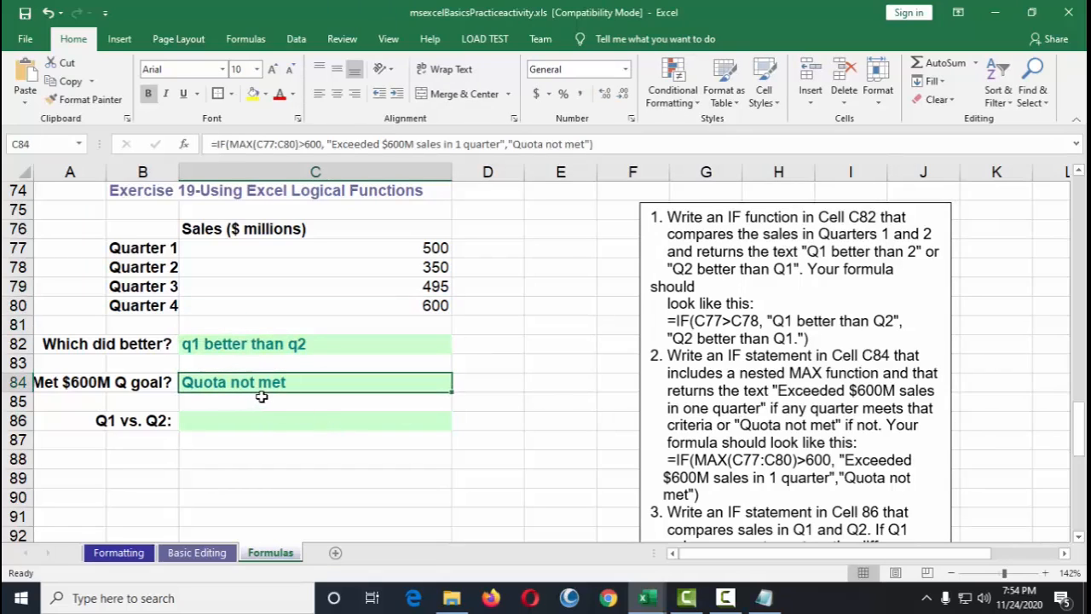
left_click(269, 342)
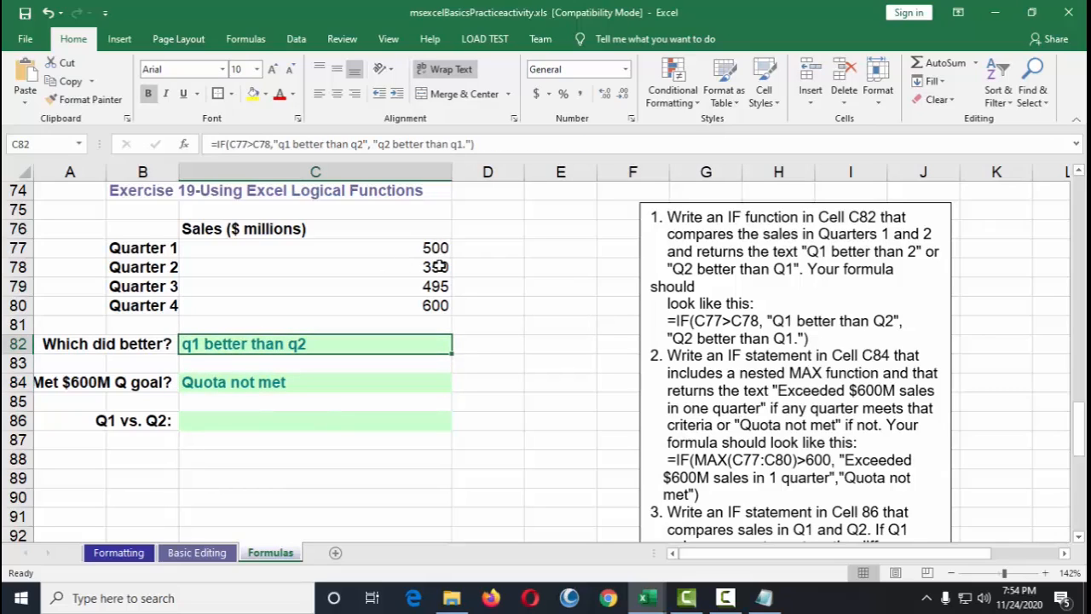
left_click(437, 266)
type("600")
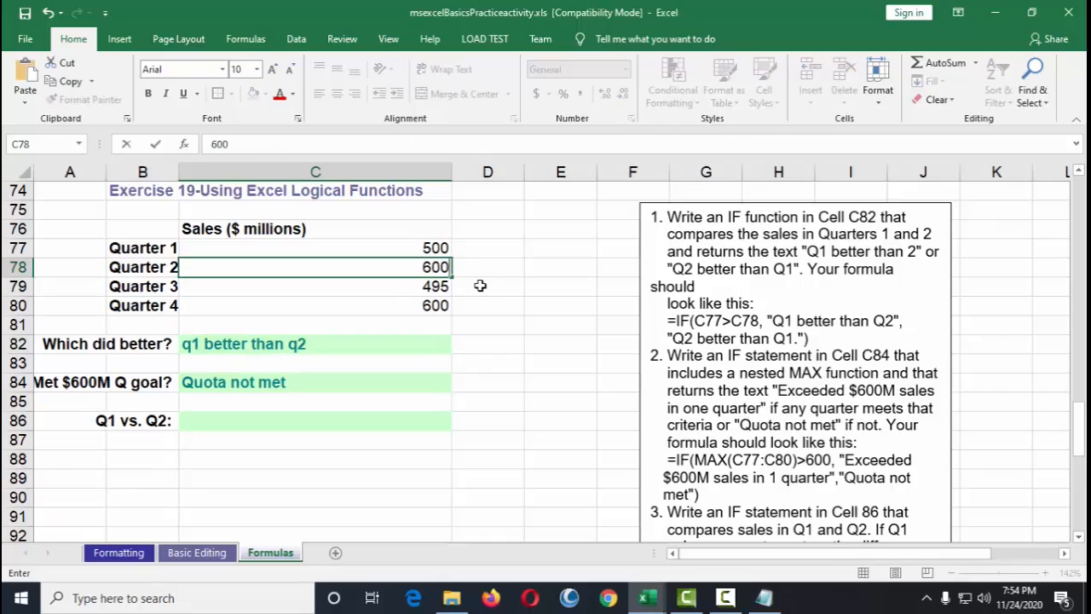
key("Return")
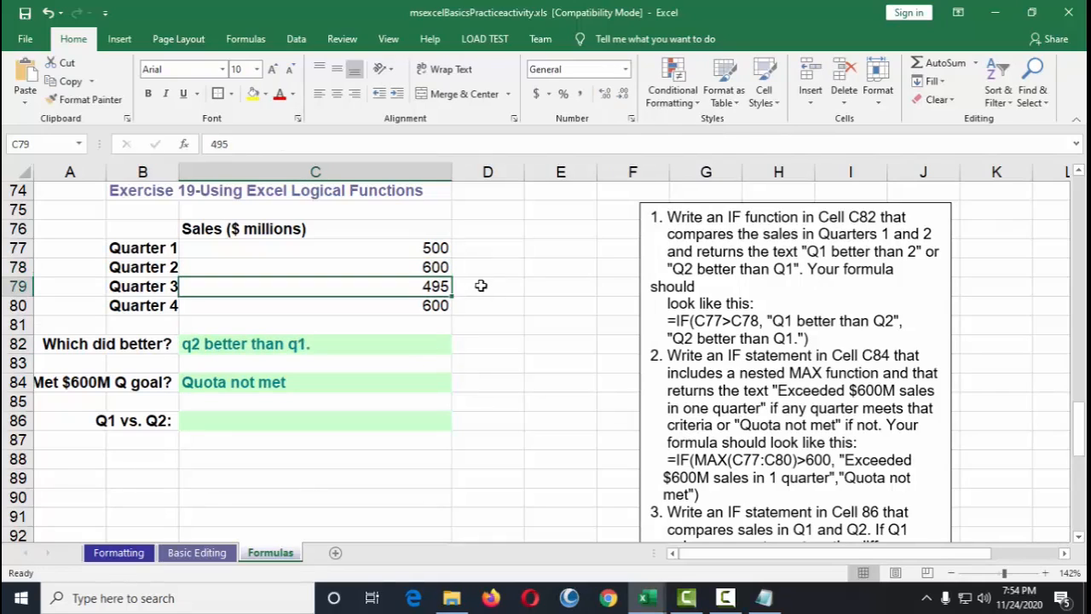
Step: Copy the example formula =IF(C77>C78, C77-C78, C78-C77) from instruction 3 in the text box
left_click(215, 345)
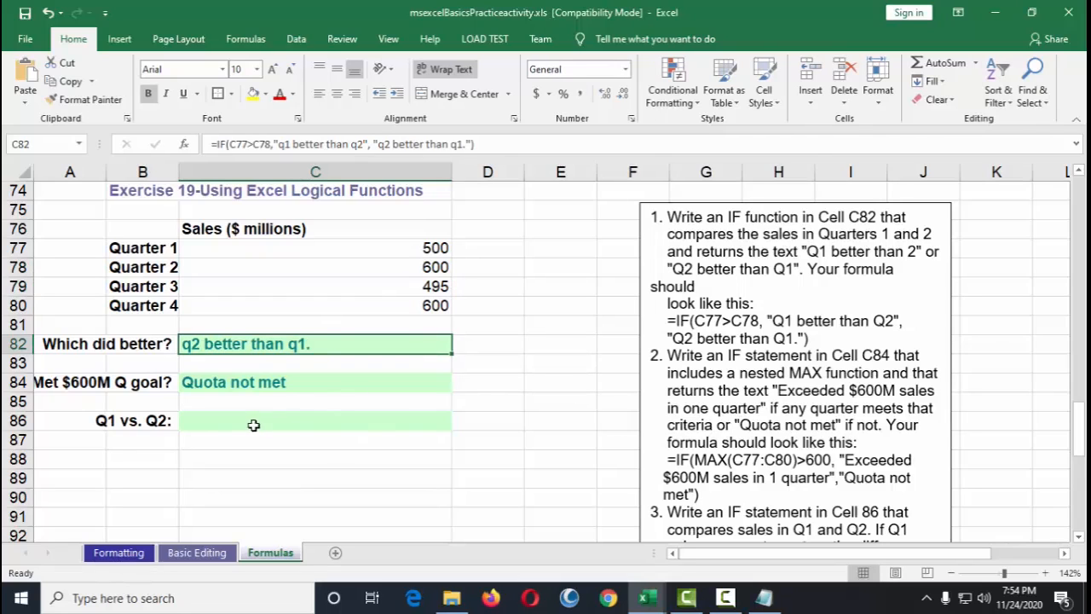
scroll(601, 426, "down", 3)
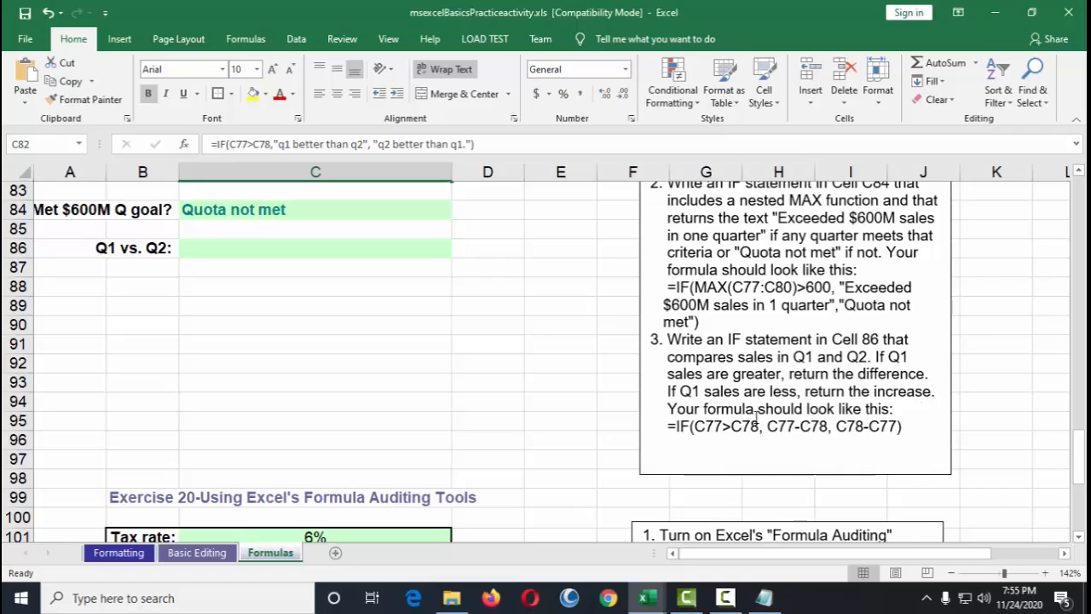
left_click_drag(671, 426, 905, 427)
key("ctrl+c")
right_click(871, 425)
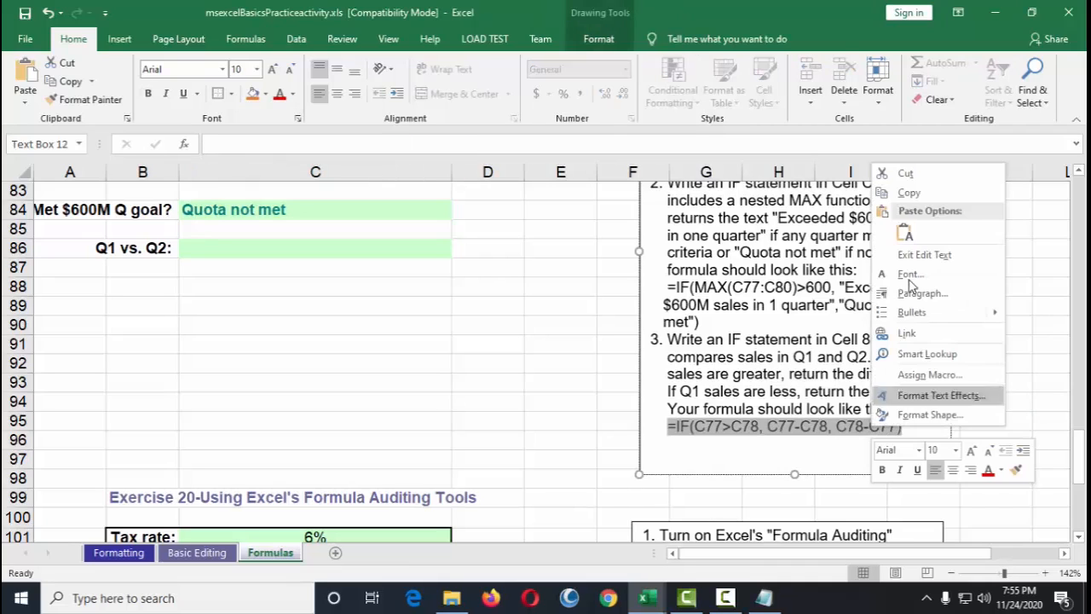
left_click(904, 194)
Step: Replace the Notepad contents with the copied Q1 vs. Q2 formula
left_click(765, 597)
left_click(683, 317)
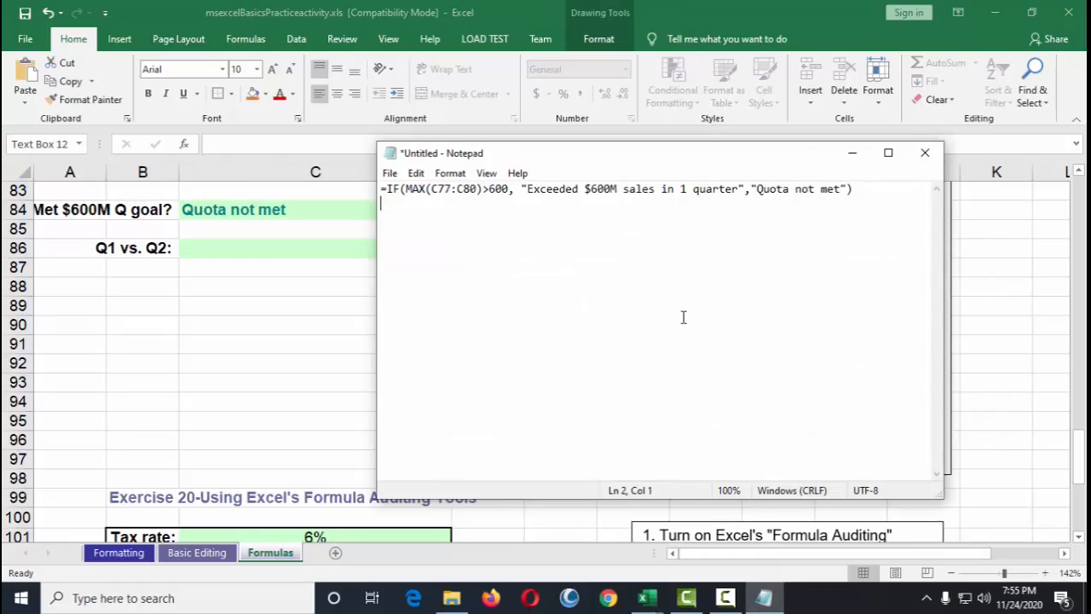
key("ctrl+a")
key("BackSpace")
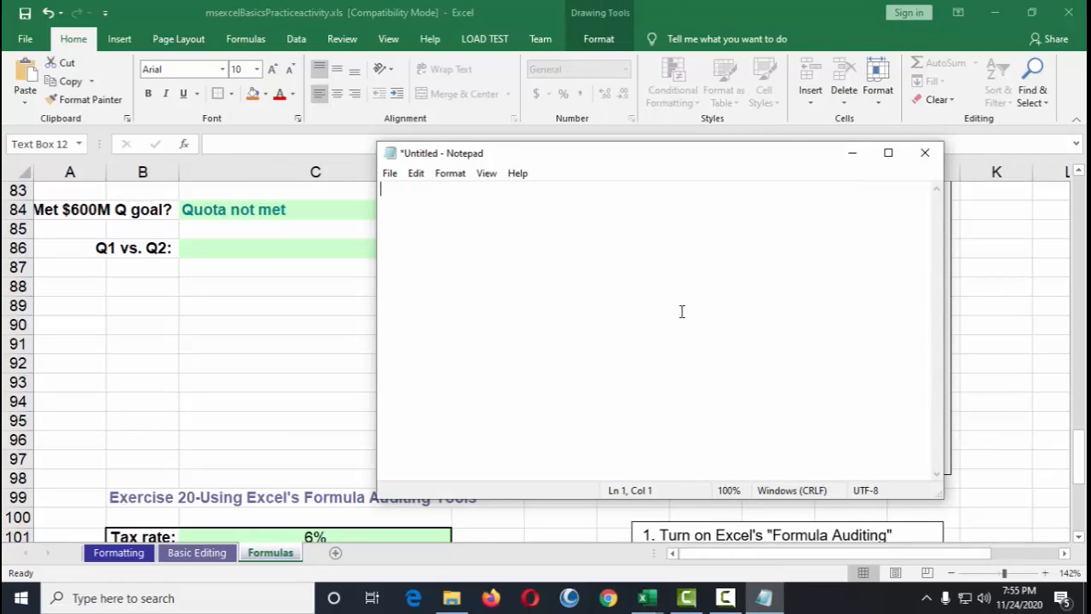
key("ctrl+v")
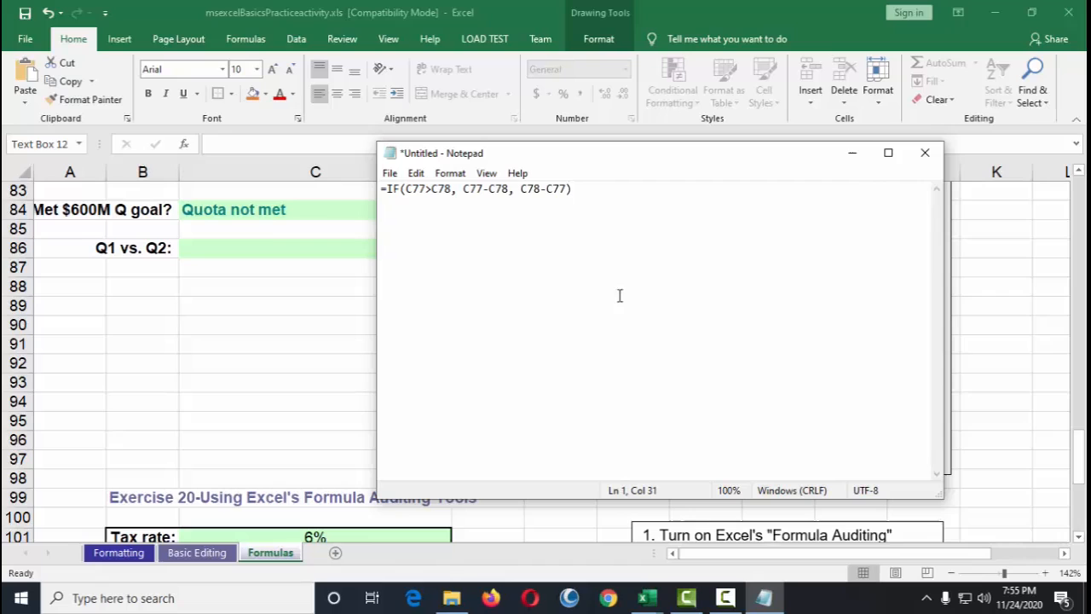
Step: Copy the whole formula line from Notepad
left_click_drag(579, 188, 356, 183)
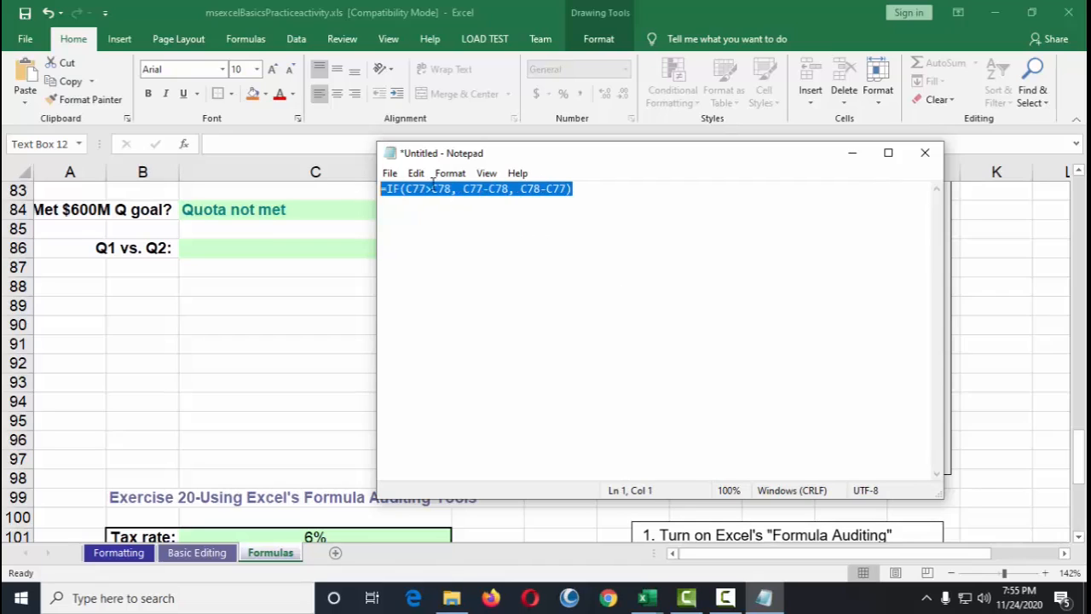
right_click(442, 193)
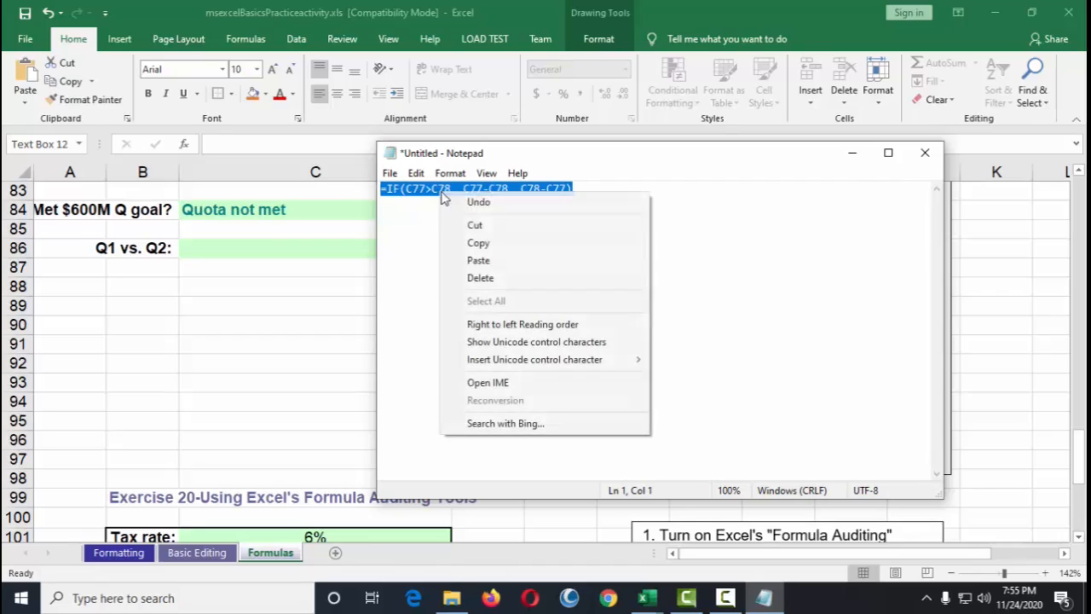
left_click(493, 245)
Step: Paste the Q1 vs. Q2 formula into cell C86, enter it, and check it against the Q1 and Q2 values
left_click(210, 241)
left_click(210, 247)
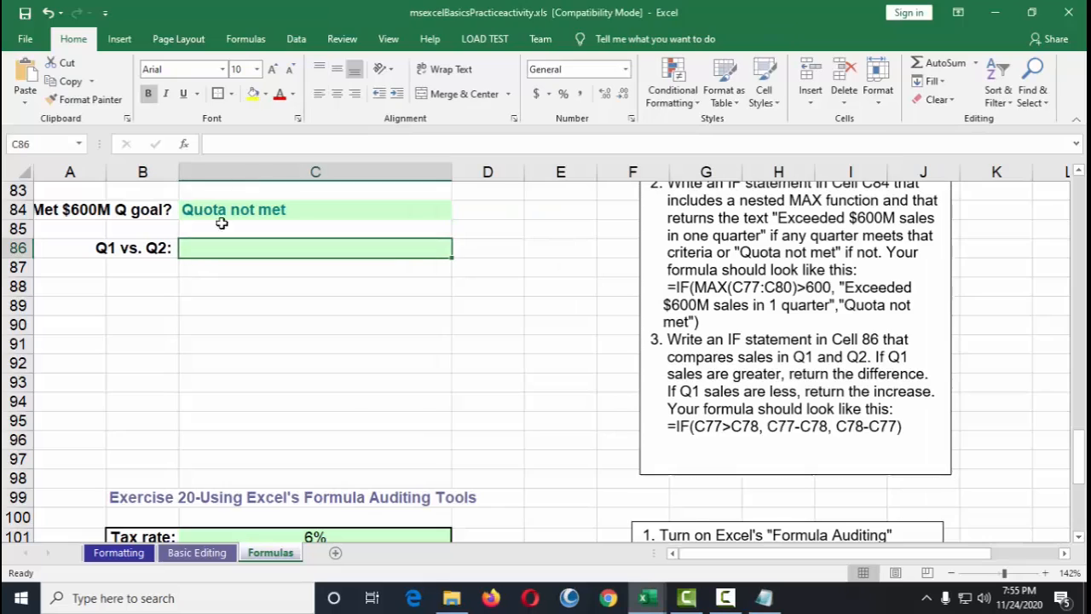
left_click(285, 145)
key("ctrl+v")
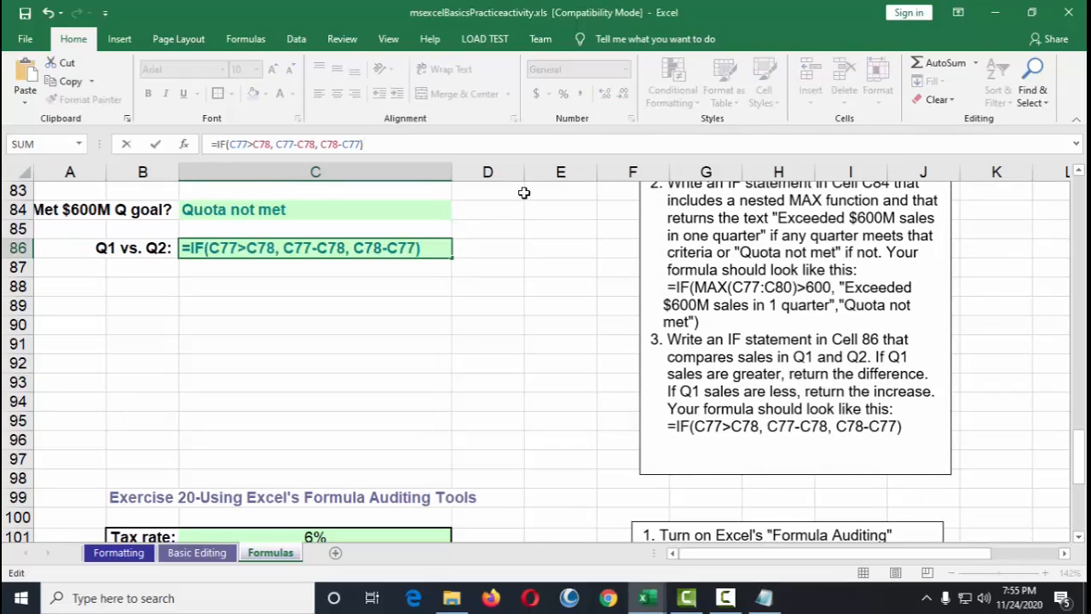
key("Return")
left_click(346, 247)
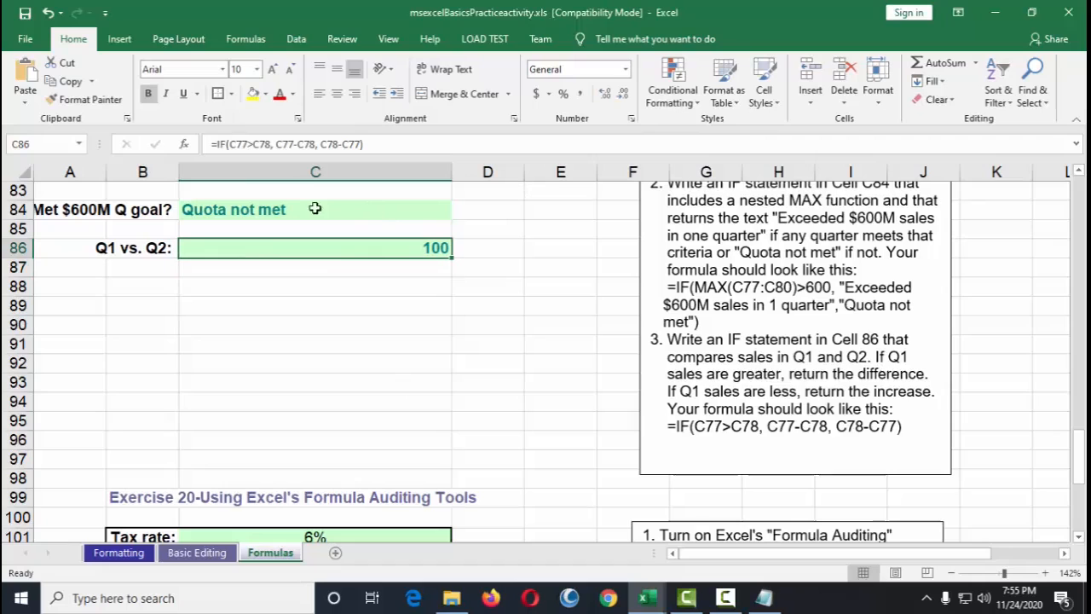
scroll(508, 317, "up", 2)
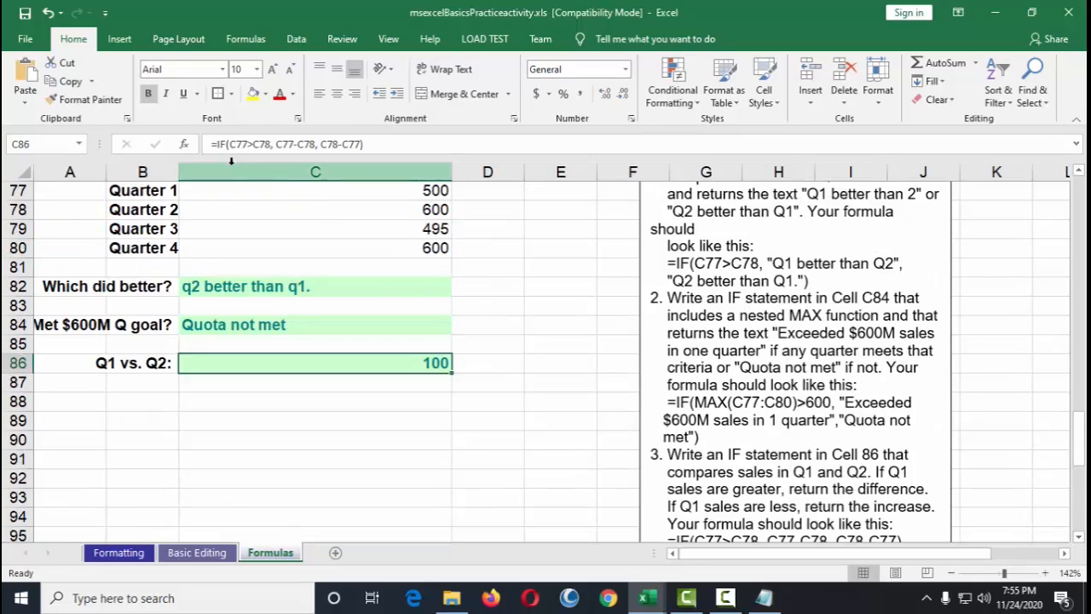
scroll(459, 253, "up", 1)
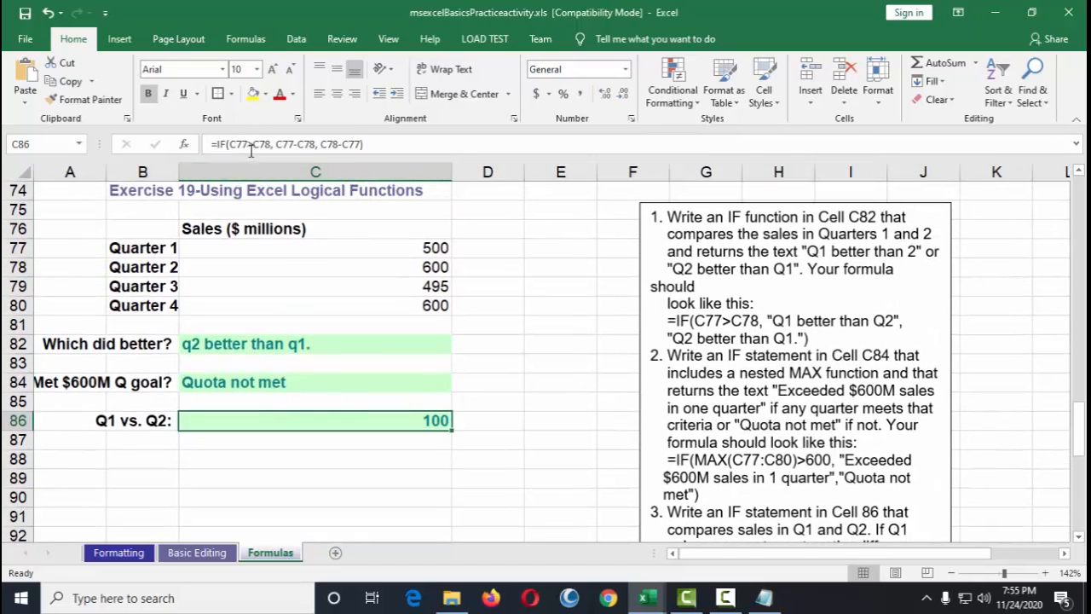
left_click(220, 253)
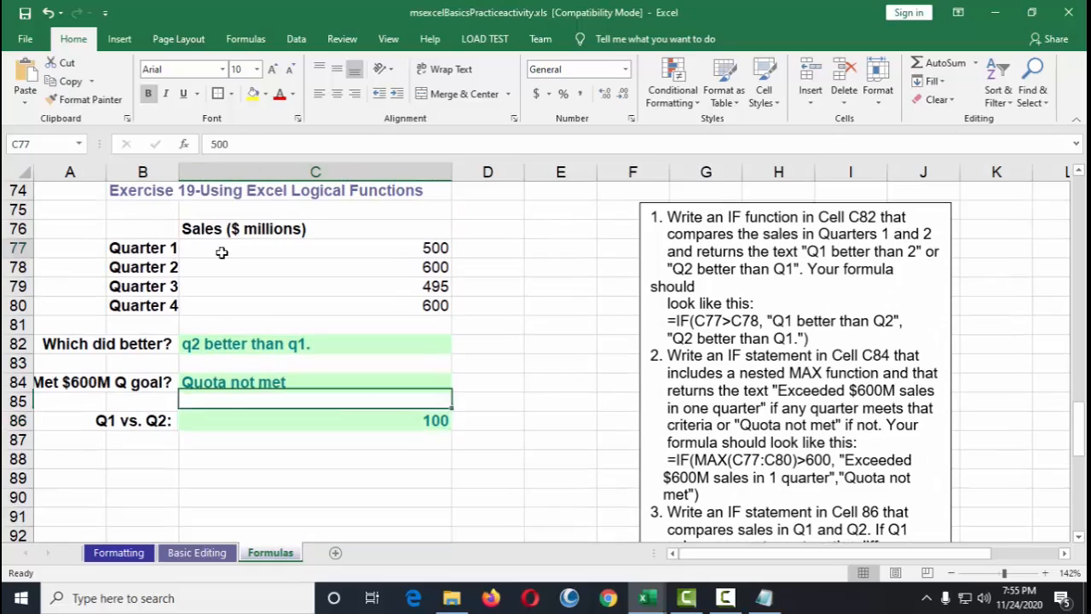
left_click(349, 267)
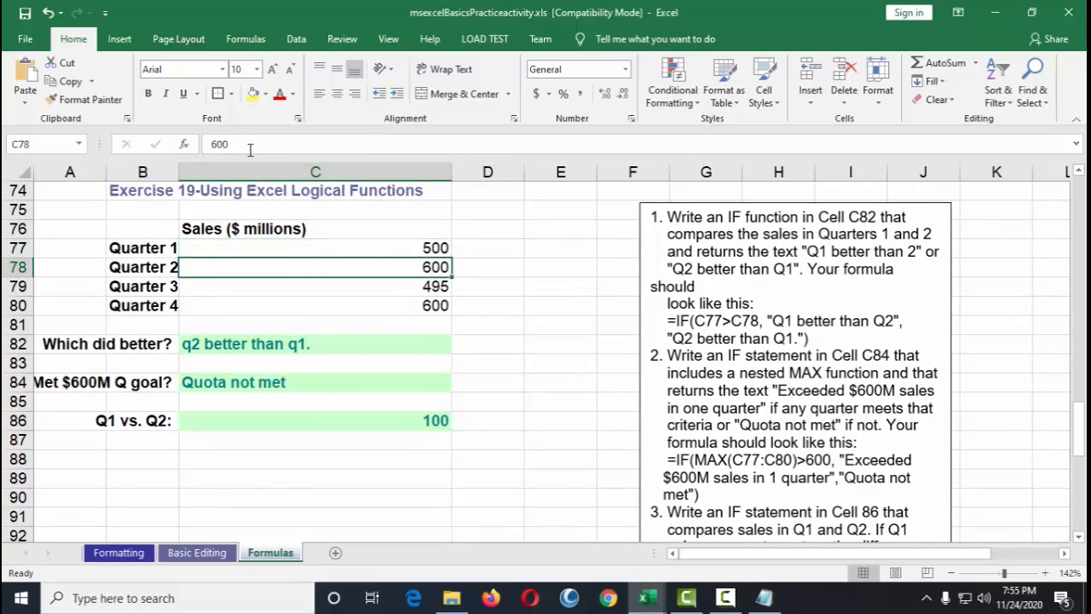
left_click(297, 423)
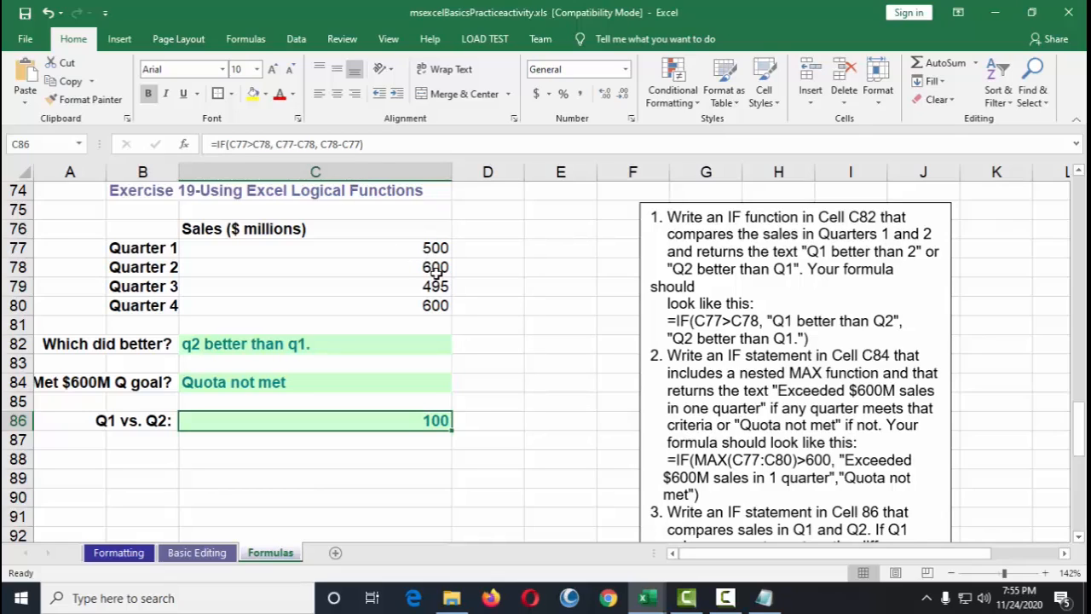
Step: Examine the Quarter 1 and Quarter 2 sales cells and the references of the formula in C86
left_click(378, 247)
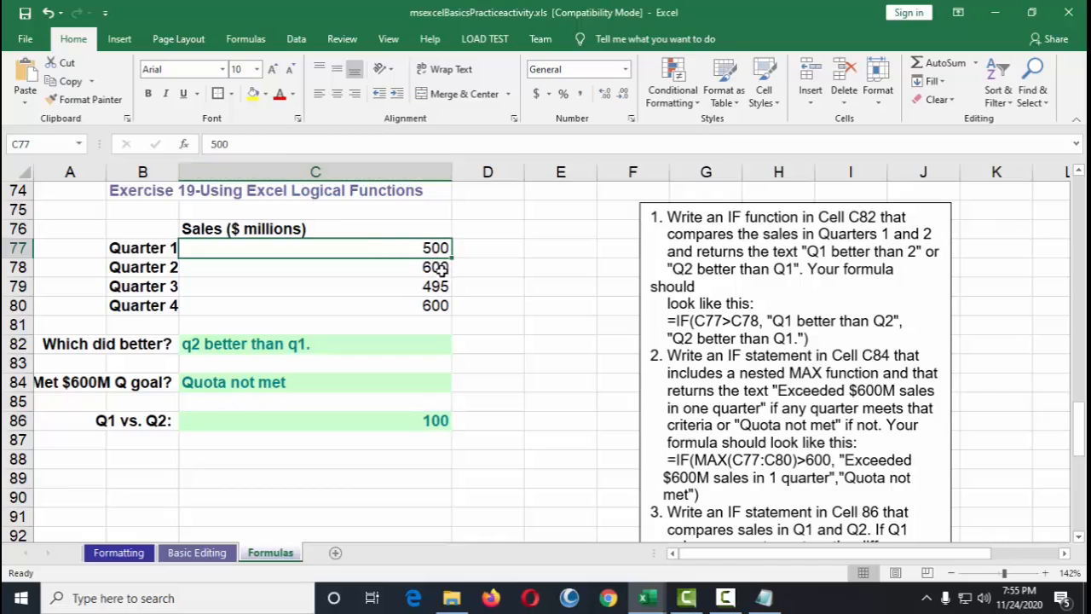
left_click(376, 269)
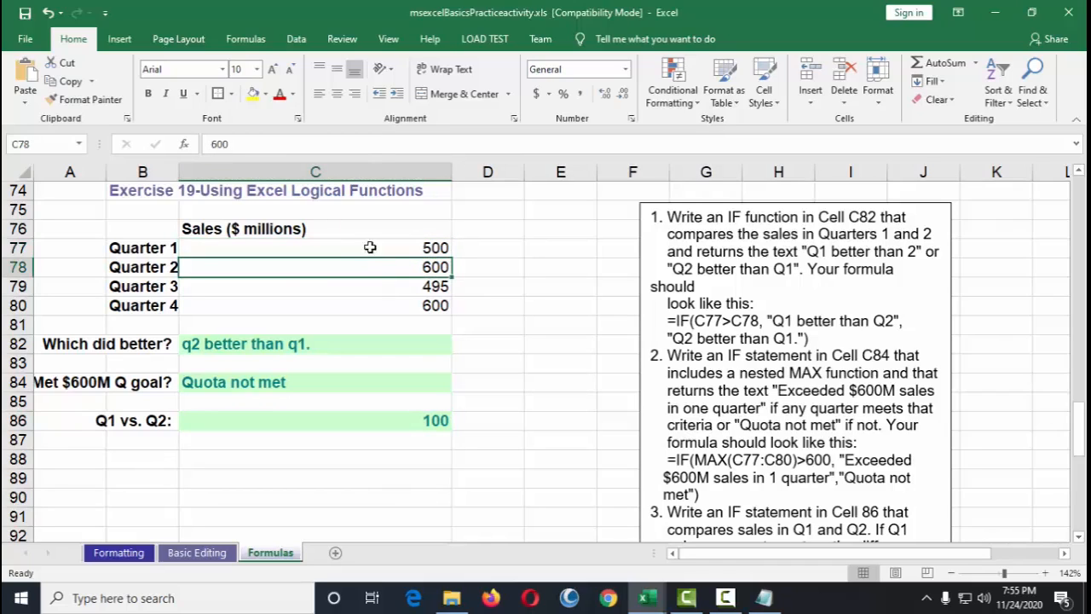
left_click(356, 249)
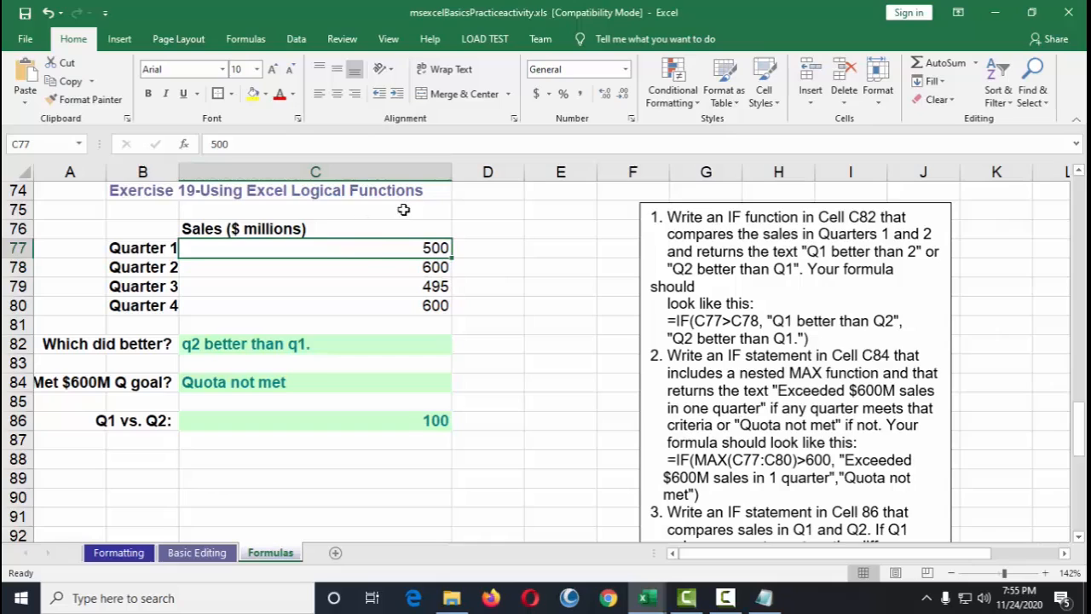
left_click(337, 415)
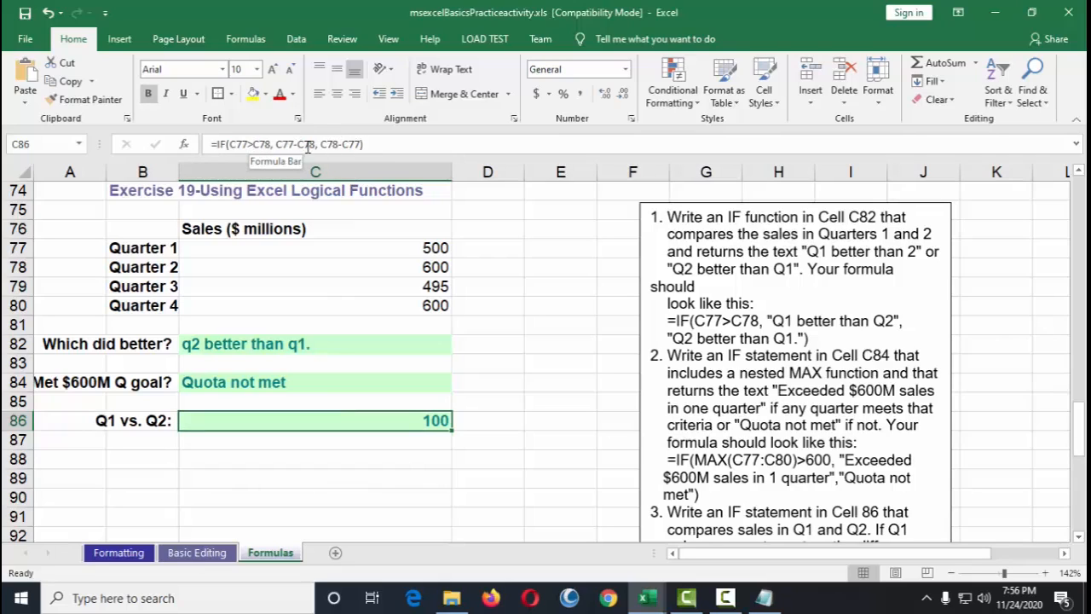
left_click_drag(417, 247, 365, 235)
left_click(326, 422)
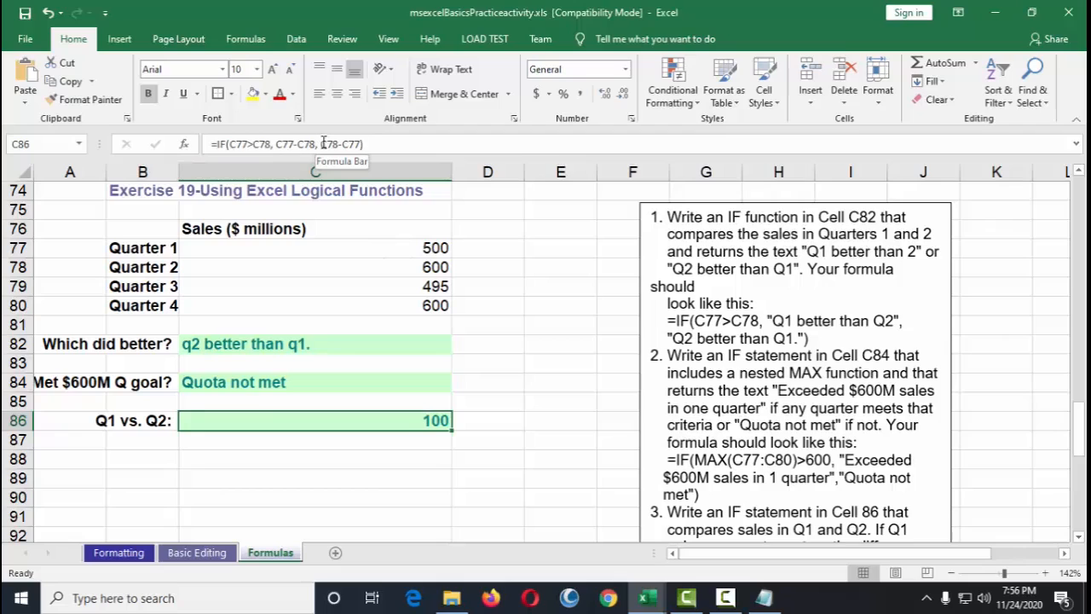
left_click_drag(322, 144, 361, 143)
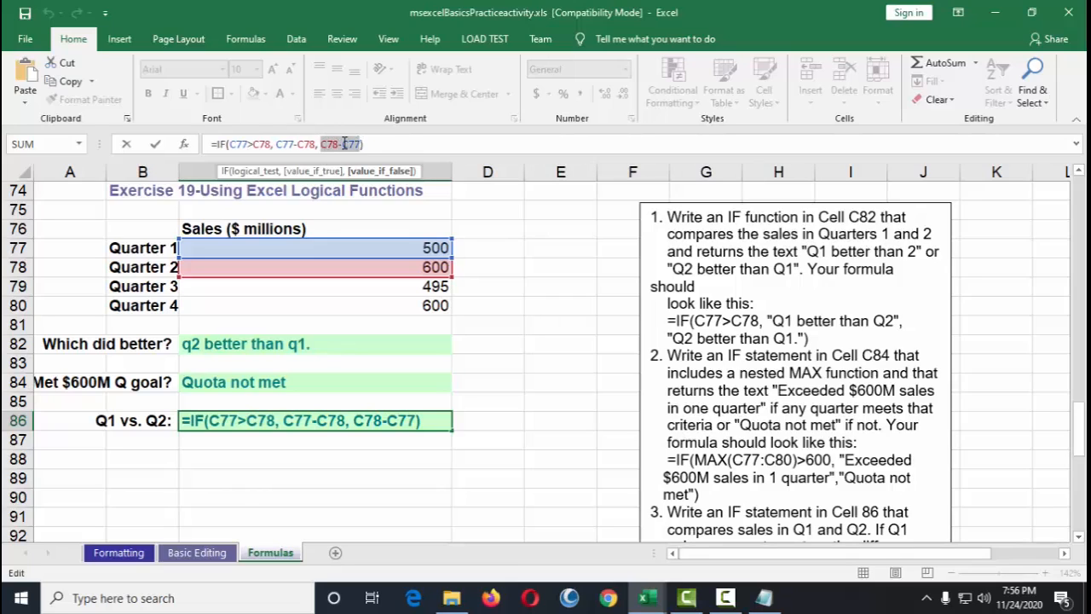
key("ctrl+Return")
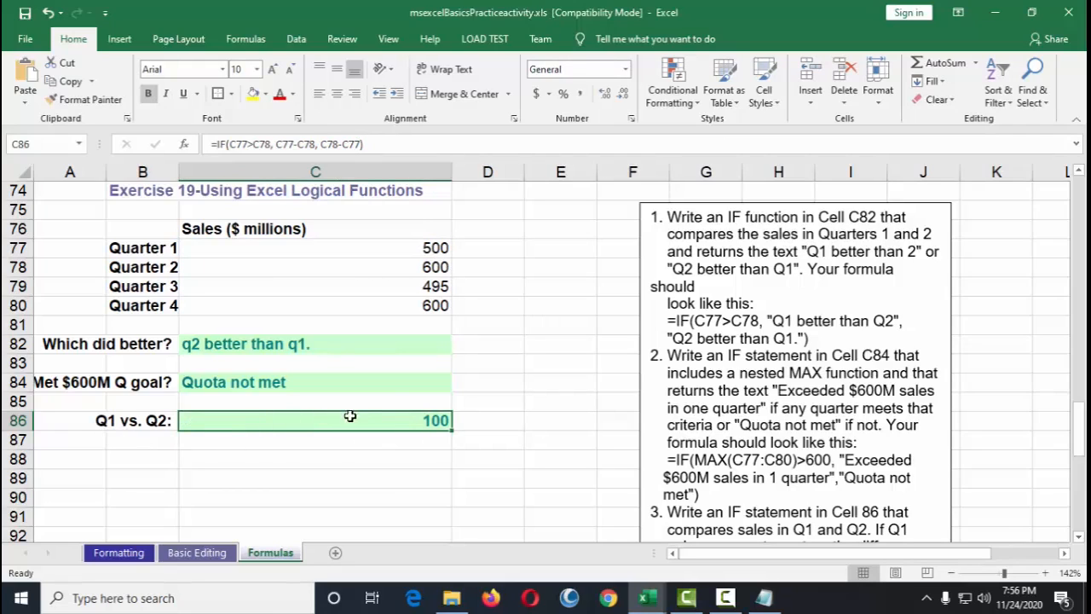
Step: Set Quarter 1 sales in C77 to 800 to test the IF formulas
left_click(433, 248)
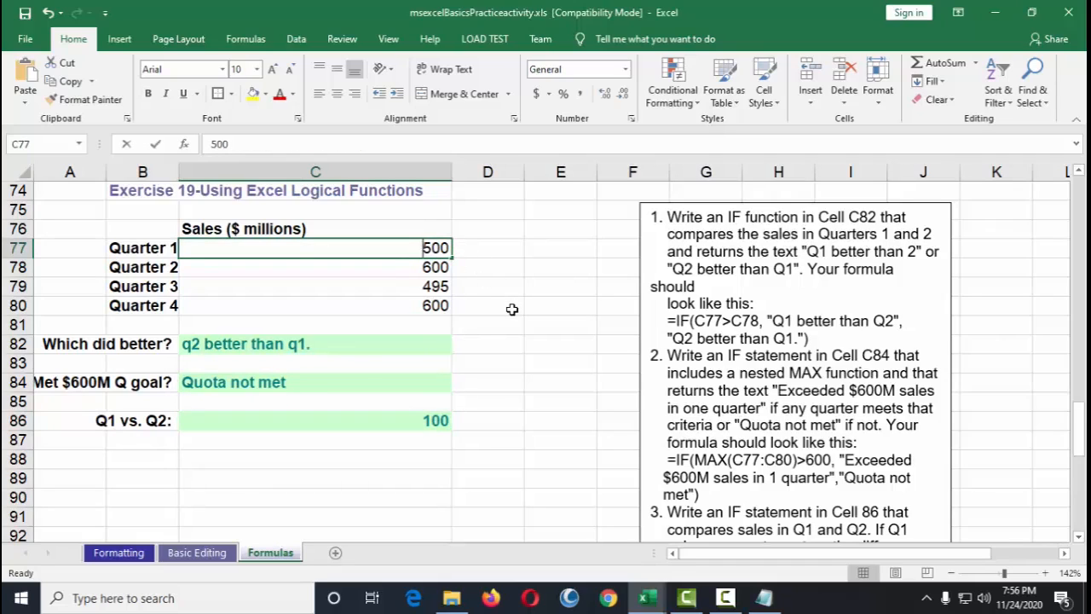
type("800")
key("Return")
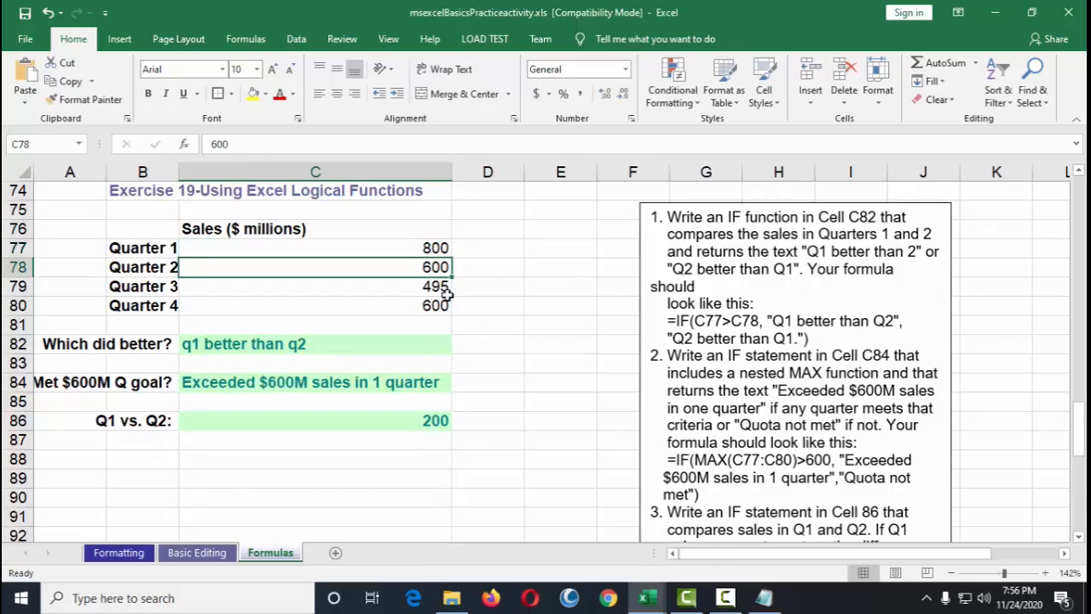
Step: Compare the Quarter 1 and Quarter 2 values with the Q1 vs. Q2 result in C86
left_click(439, 249)
left_click(439, 267)
left_click(436, 249)
left_click(439, 267)
left_click(439, 248)
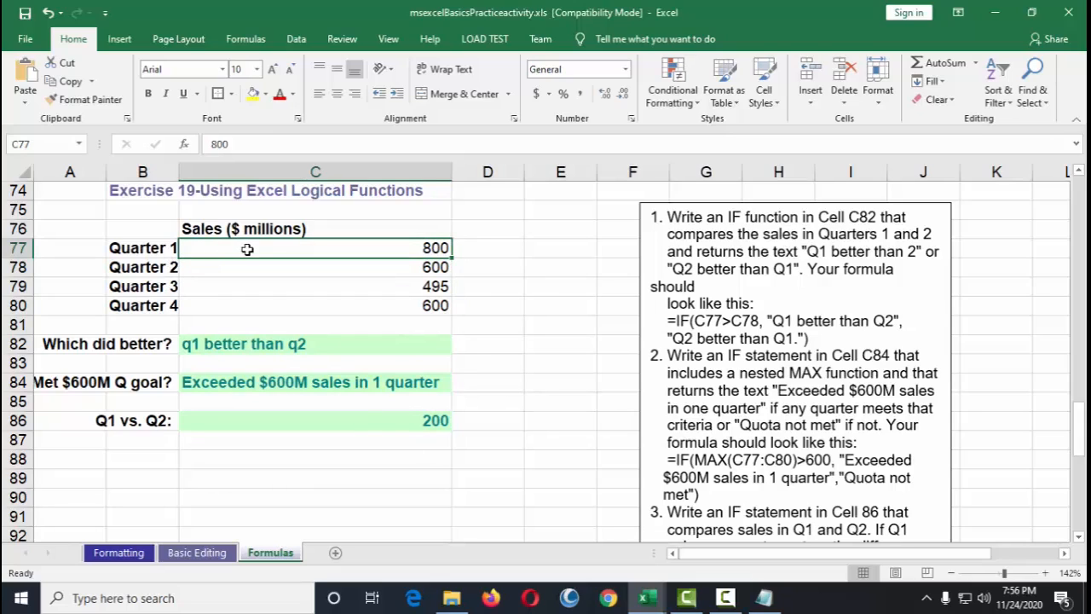
left_click(380, 426)
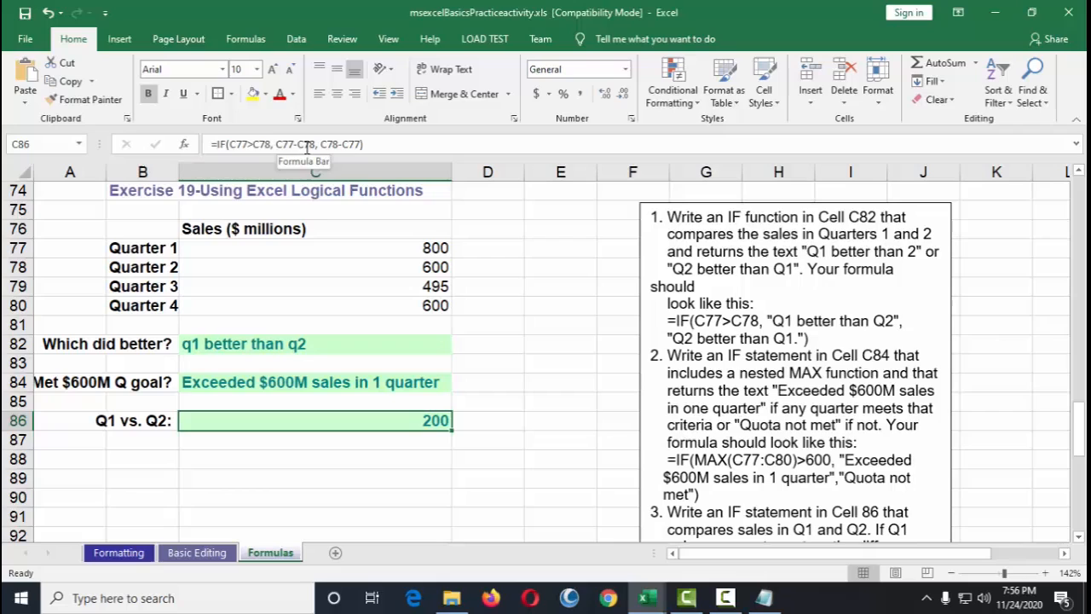
left_click(433, 247)
left_click(436, 419)
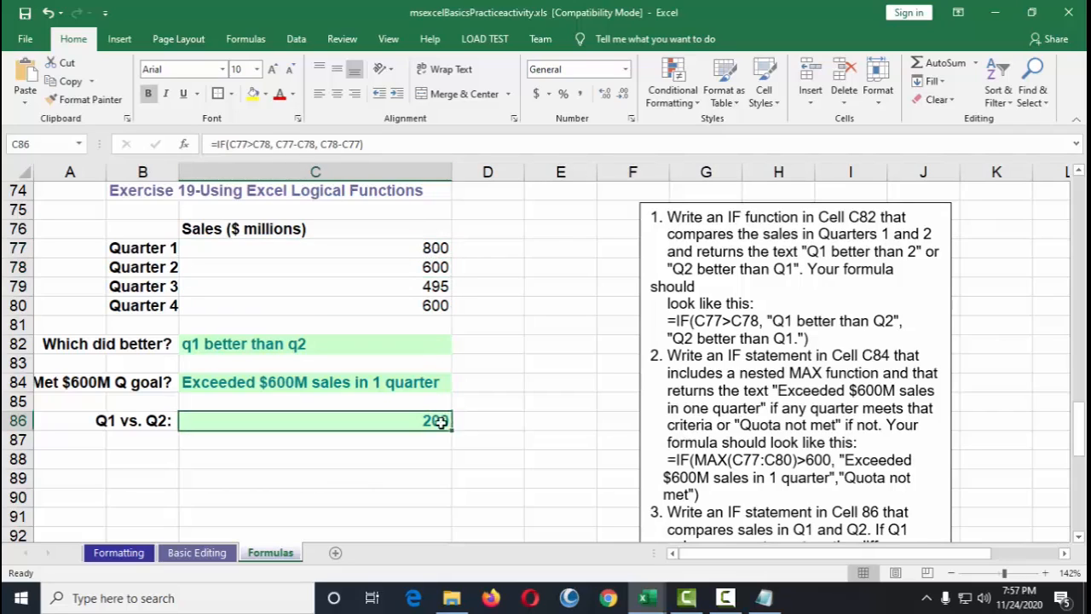
Step: Trace the precedents of the Total formula in C105 for Exercise 20
scroll(492, 421, "down", 8)
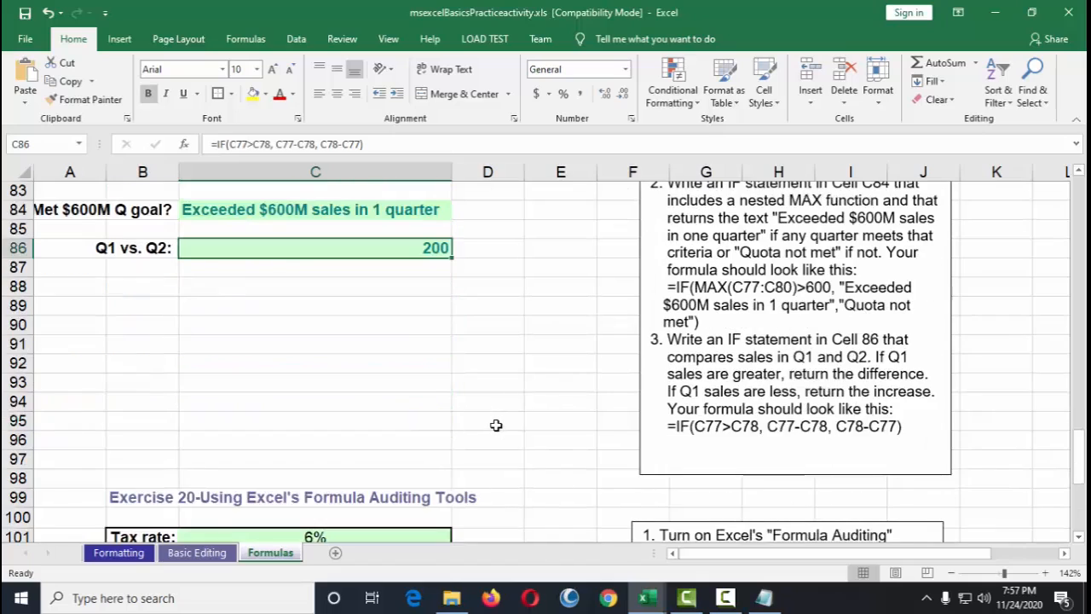
scroll(473, 400, "down", 2)
scroll(473, 405, "up", 4)
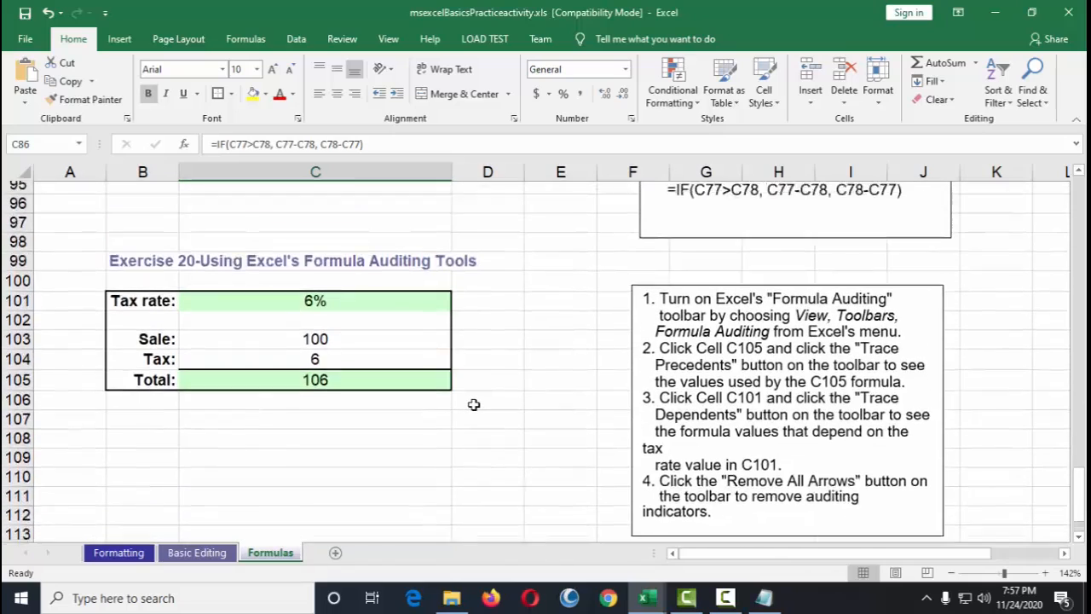
scroll(472, 406, "down", 1)
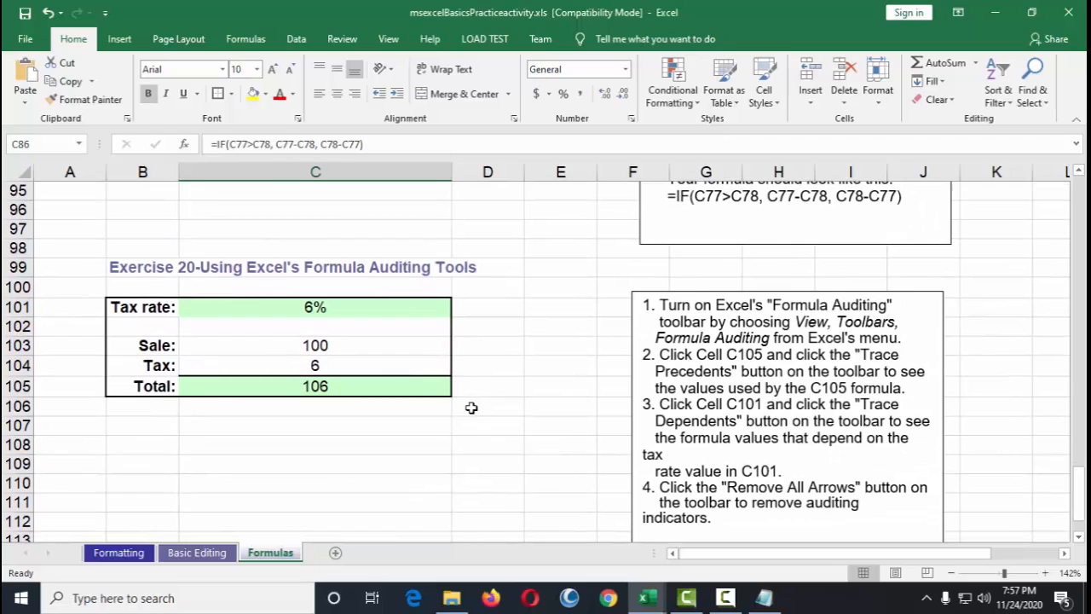
left_click(375, 269)
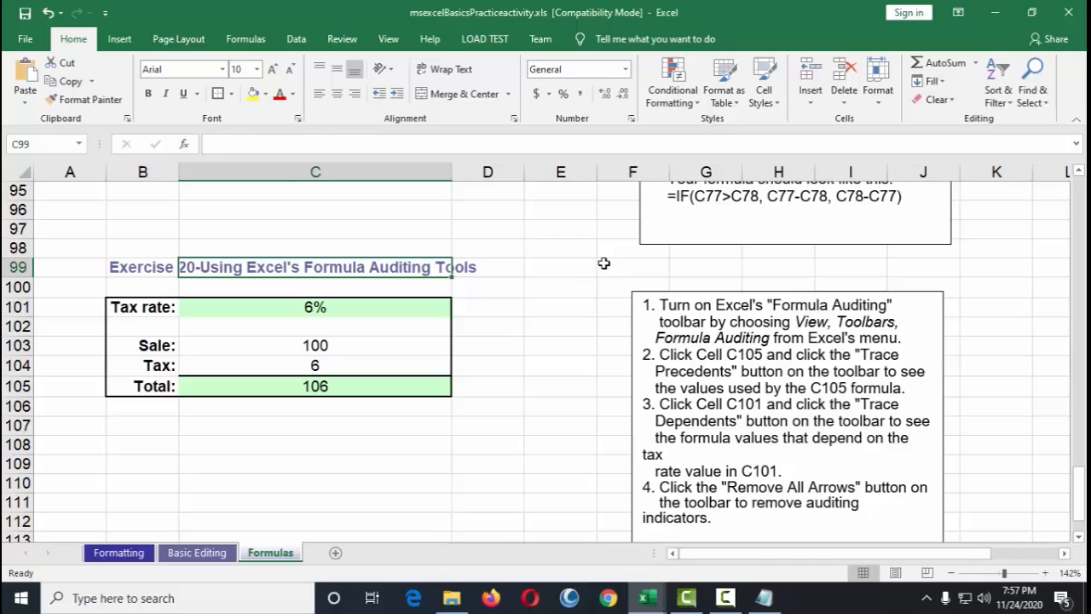
left_click(249, 41)
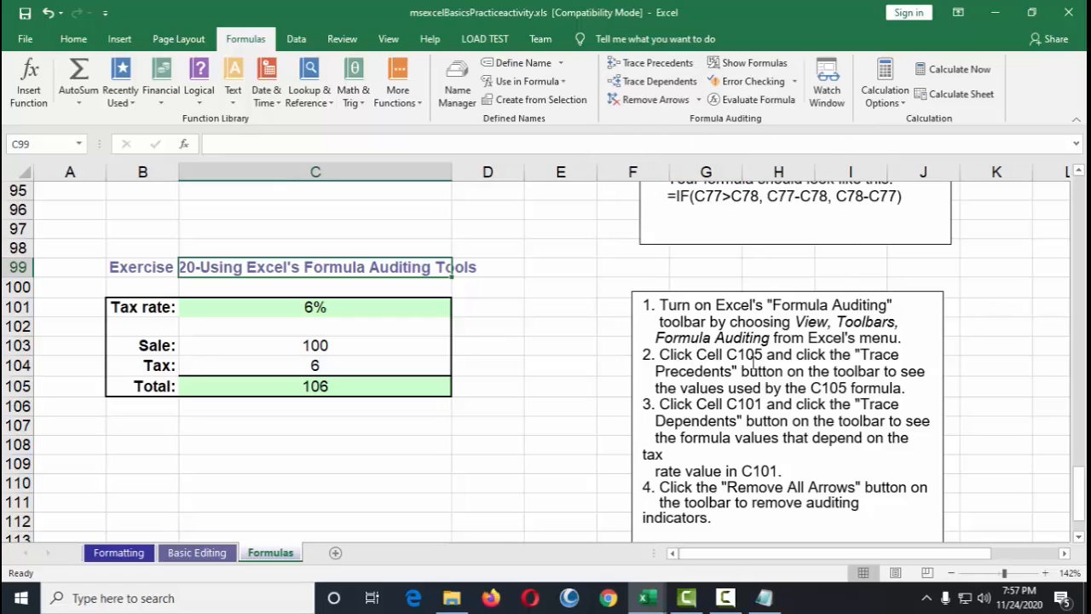
left_click(345, 391)
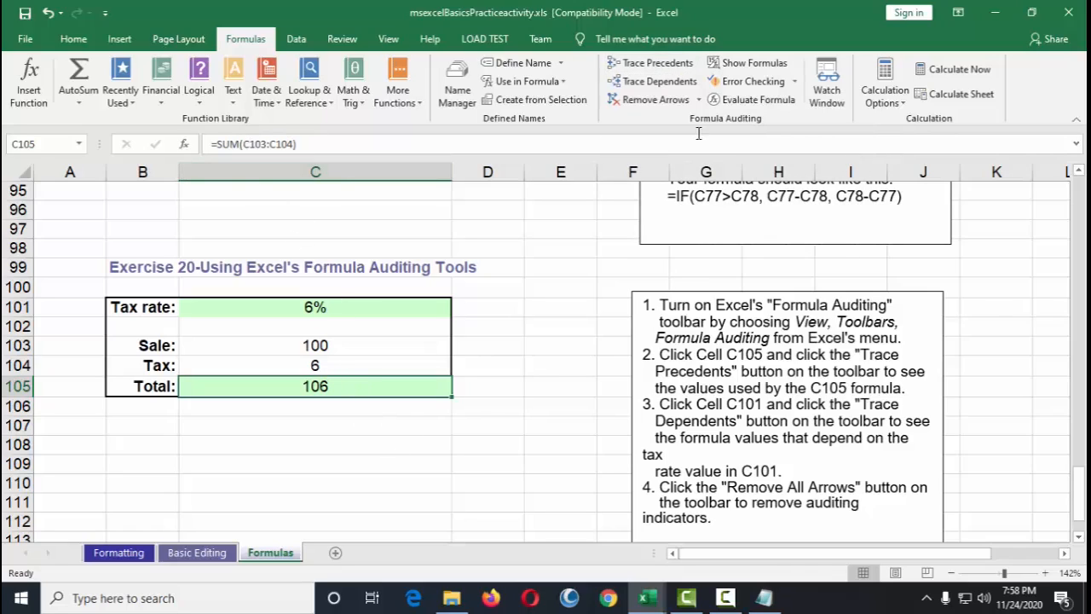
left_click(652, 64)
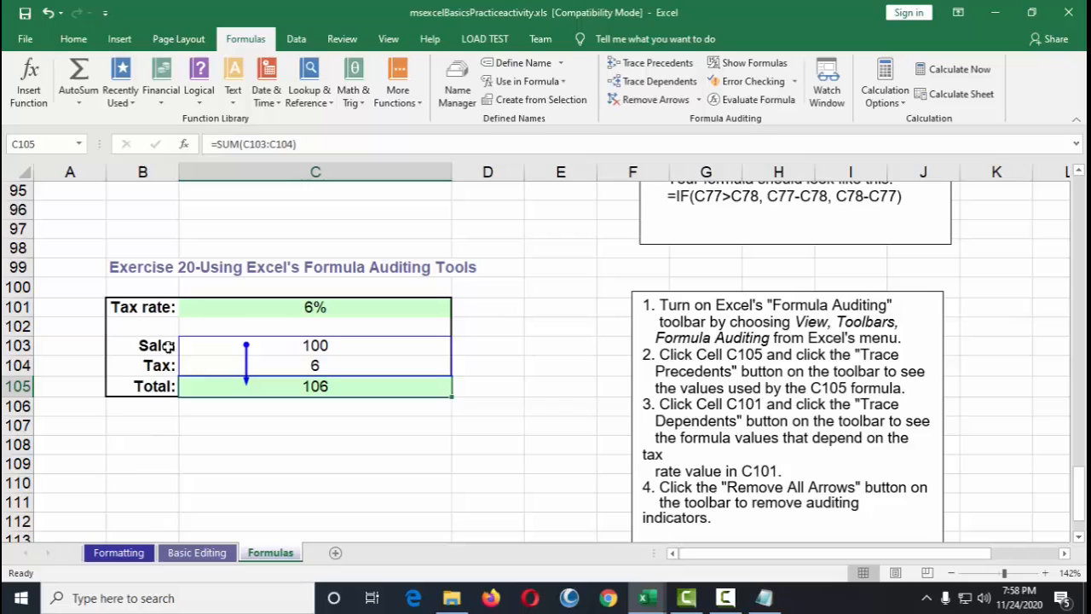
Step: Trace the dependents of the tax rate cell C101
left_click(290, 309)
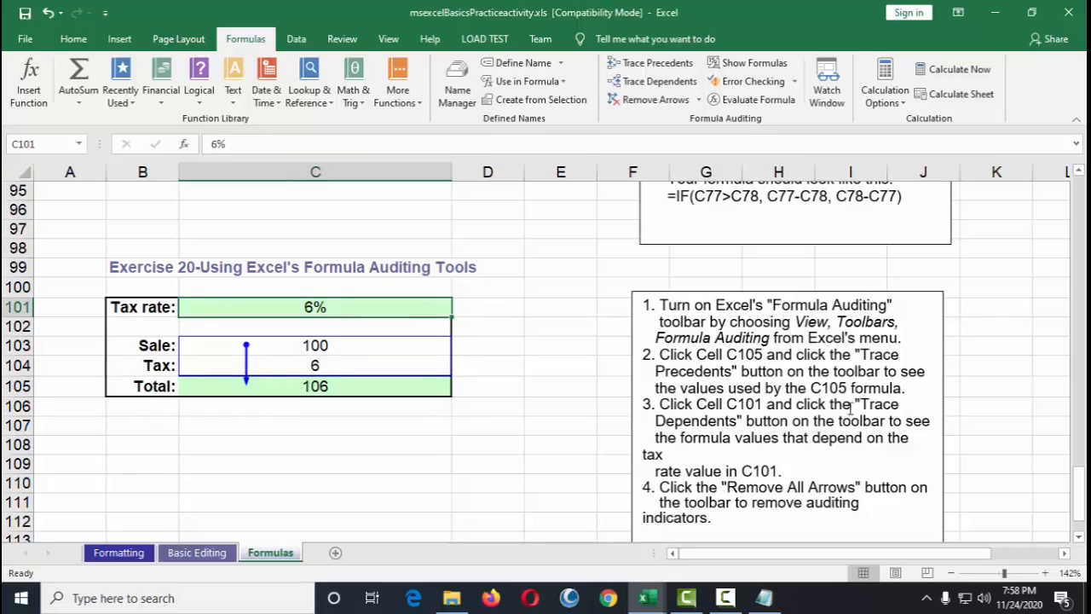
left_click(660, 81)
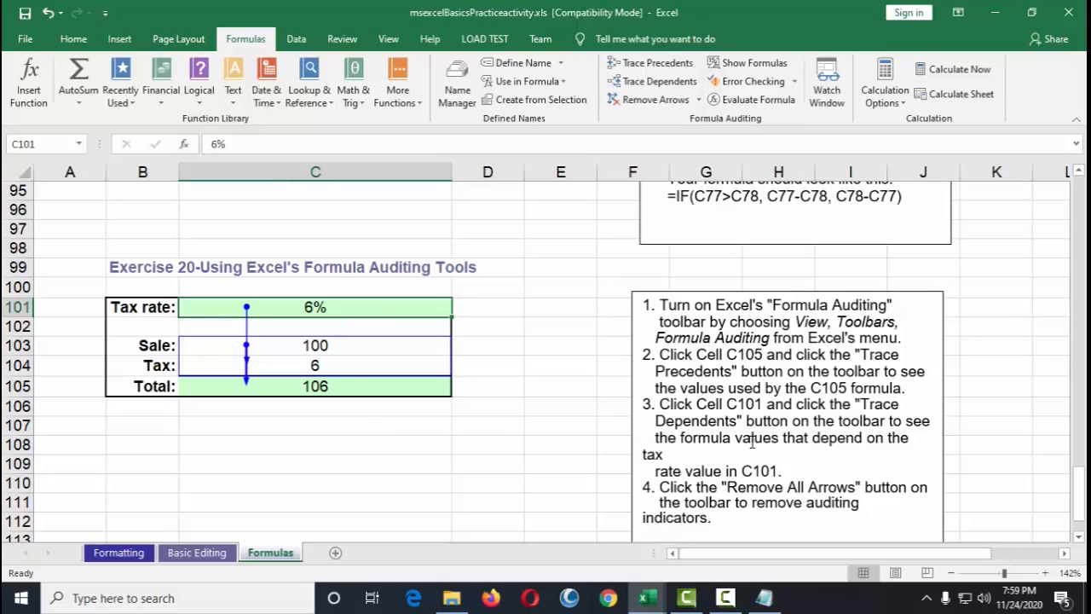
left_click(752, 441)
left_click(620, 464)
Step: Remove all auditing arrows from the worksheet
left_click(663, 470)
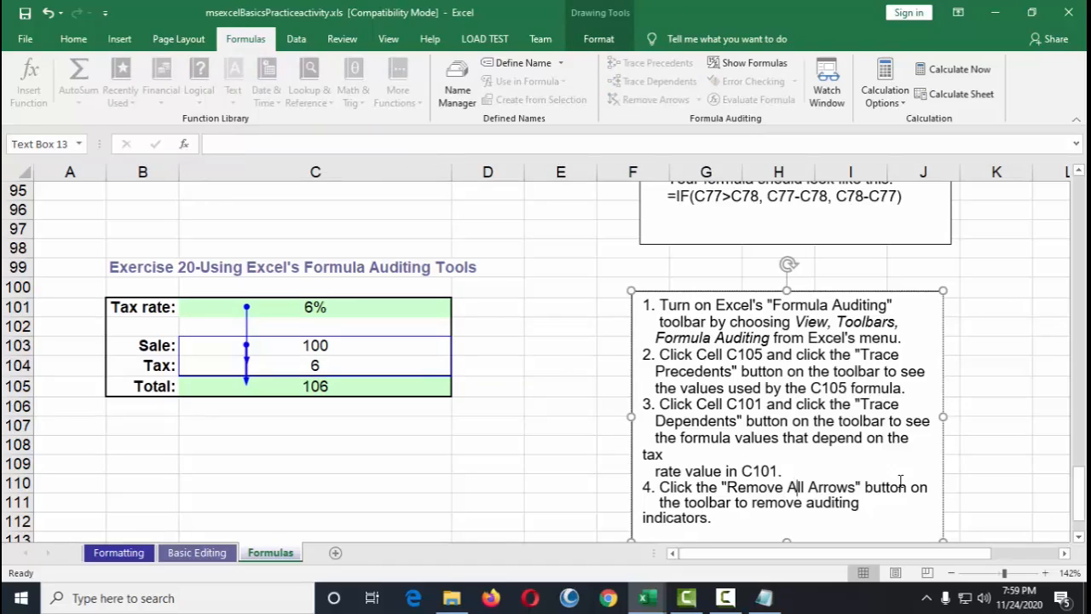
scroll(768, 495, "down", 2)
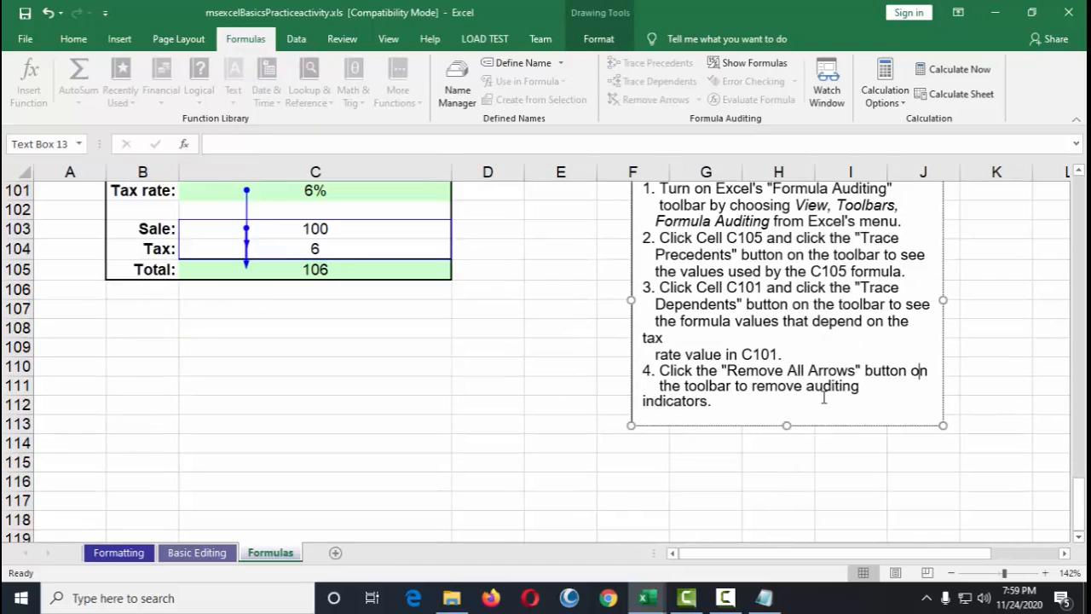
scroll(824, 397, "up", 6)
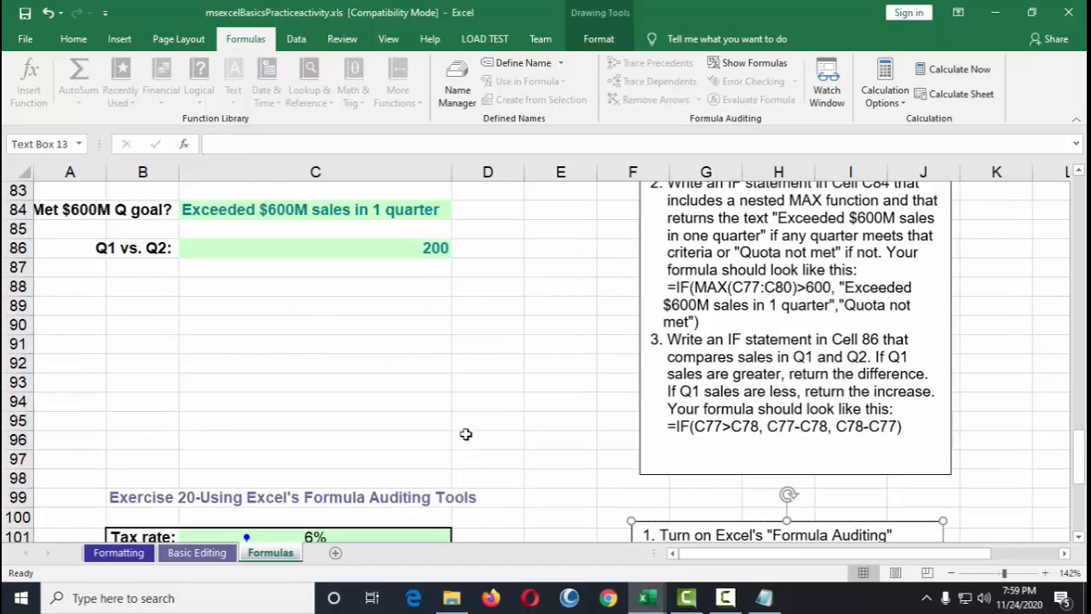
left_click(358, 533)
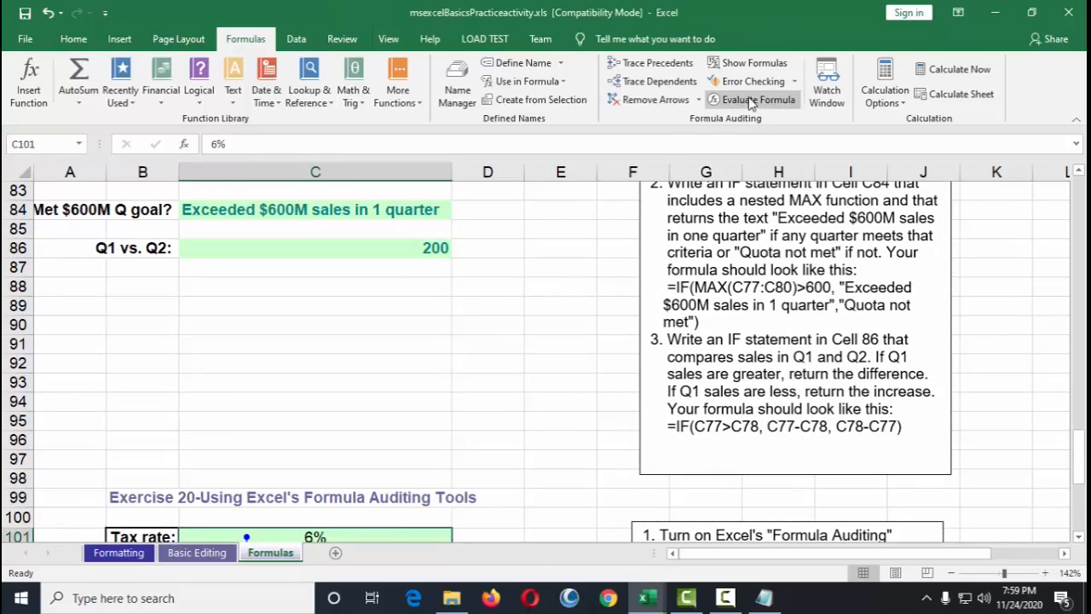
scroll(756, 201, "down", 3)
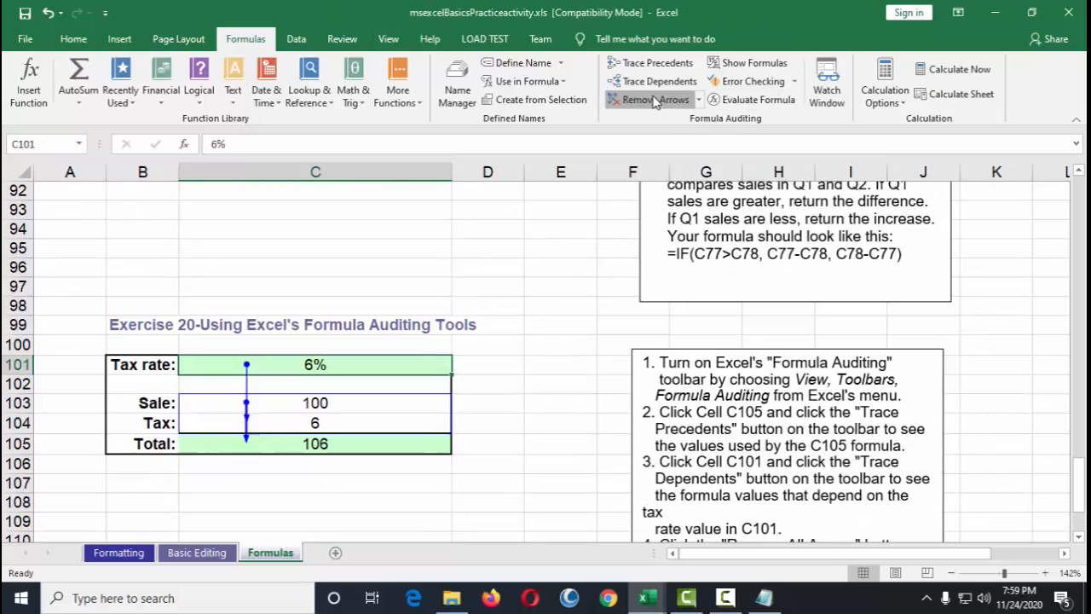
left_click(655, 100)
left_click(477, 345)
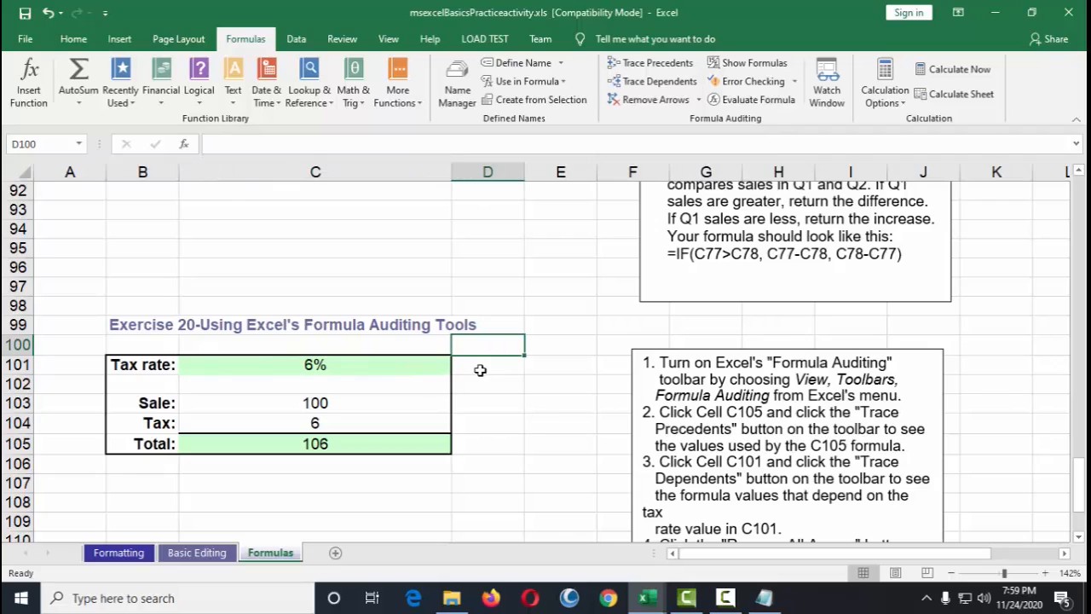
left_click(490, 407)
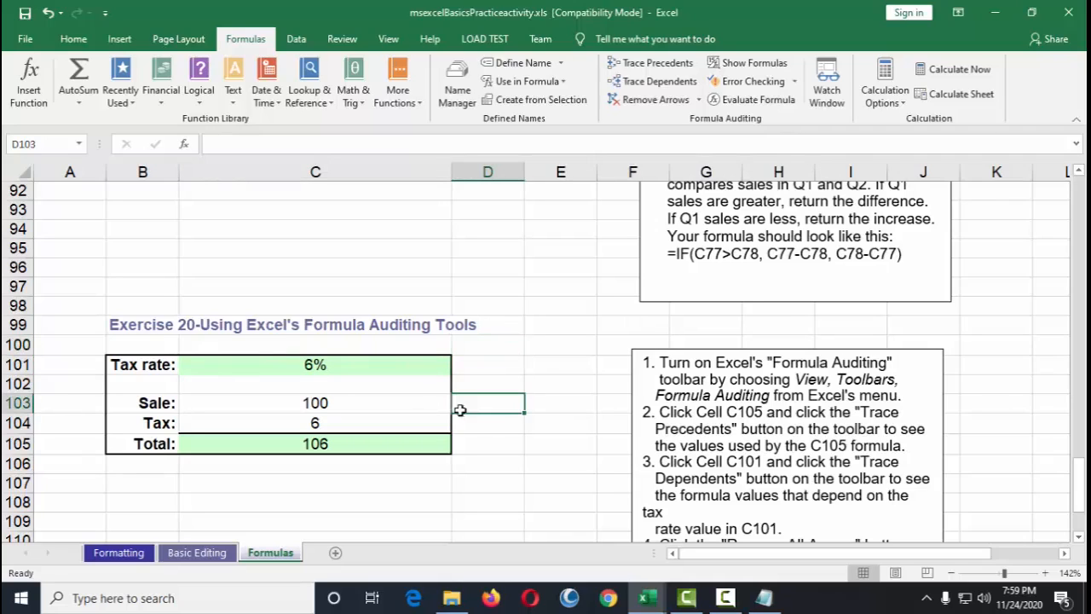
left_click_drag(126, 365, 392, 460)
left_click(489, 452)
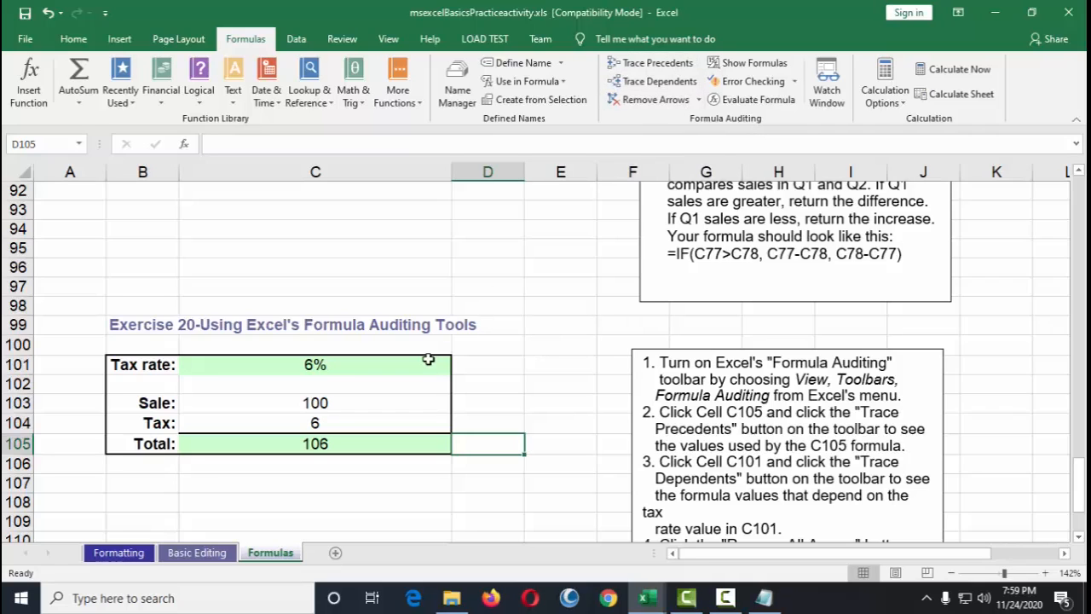
Step: Scroll back to the top of the Formulas sheet and switch to the Formatting worksheet
scroll(430, 361, "down", 6)
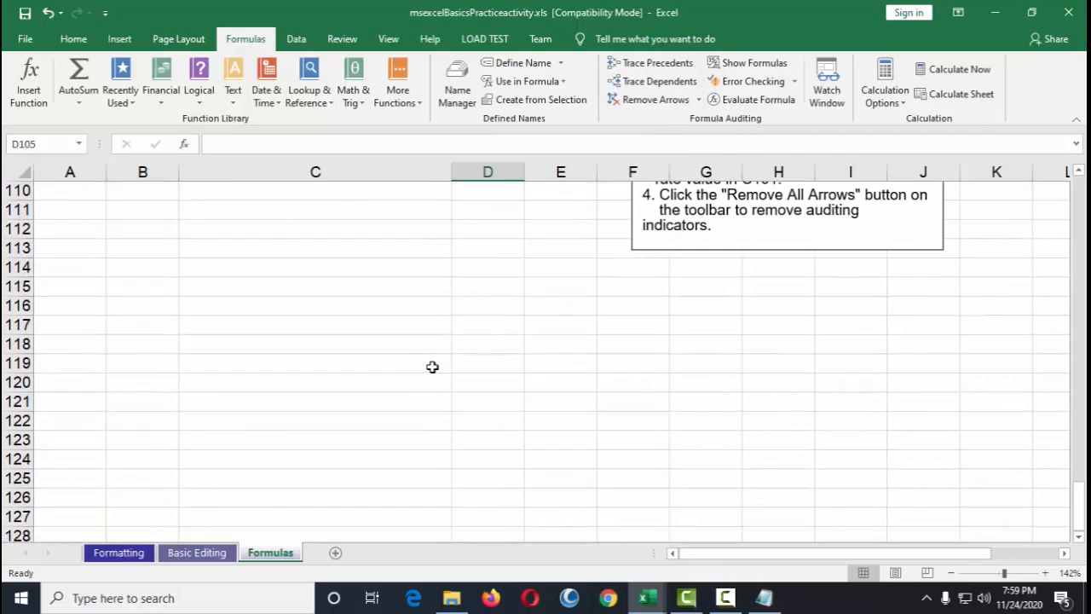
scroll(432, 367, "up", 3)
scroll(432, 370, "up", 18)
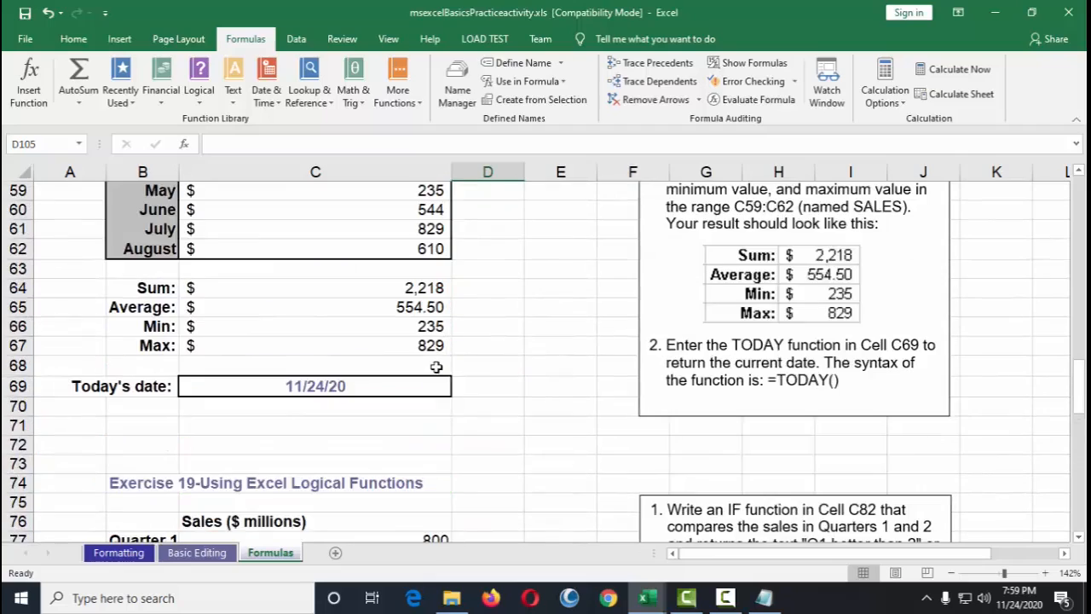
scroll(434, 383, "up", 9)
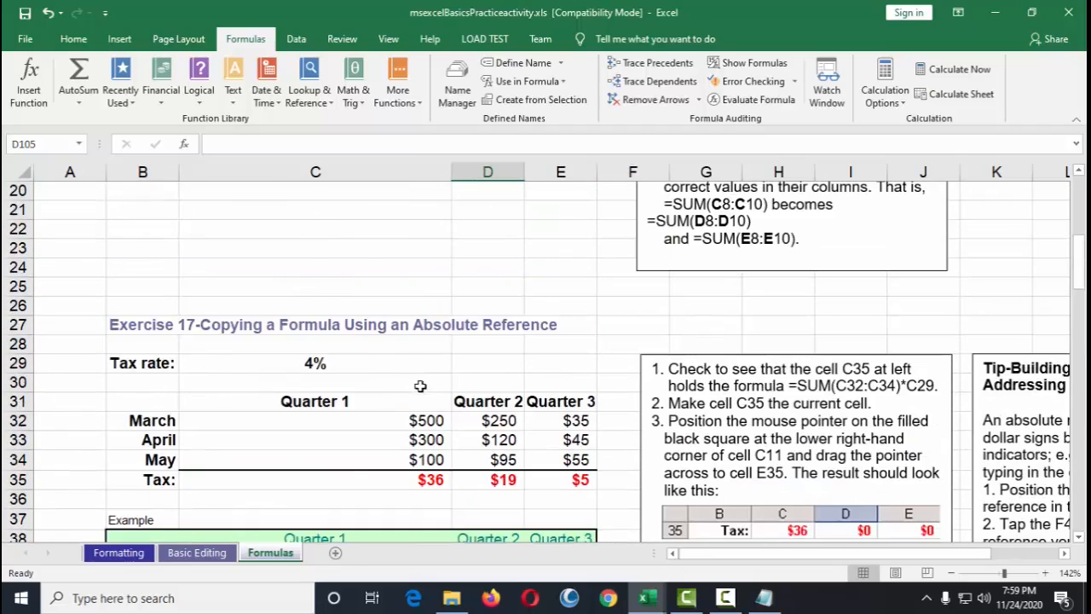
scroll(419, 385, "up", 4)
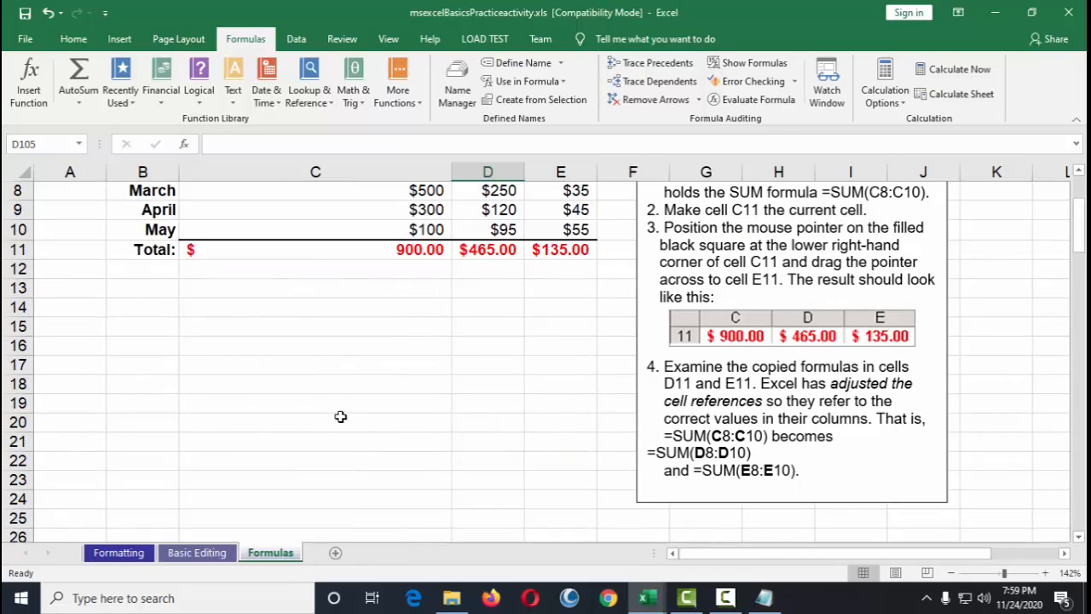
scroll(338, 419, "up", 3)
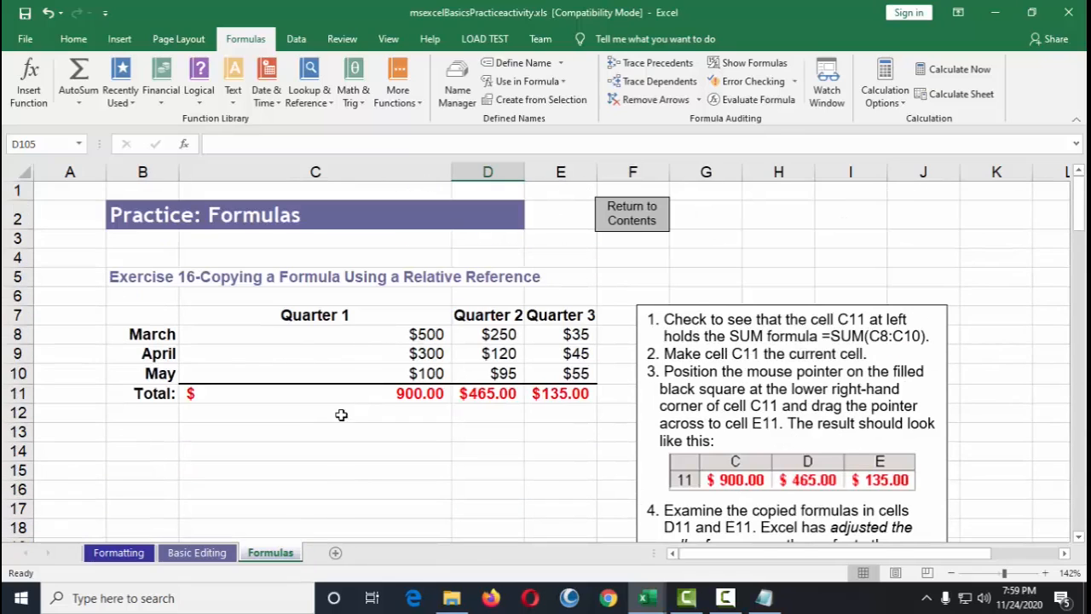
left_click(212, 559)
left_click(119, 553)
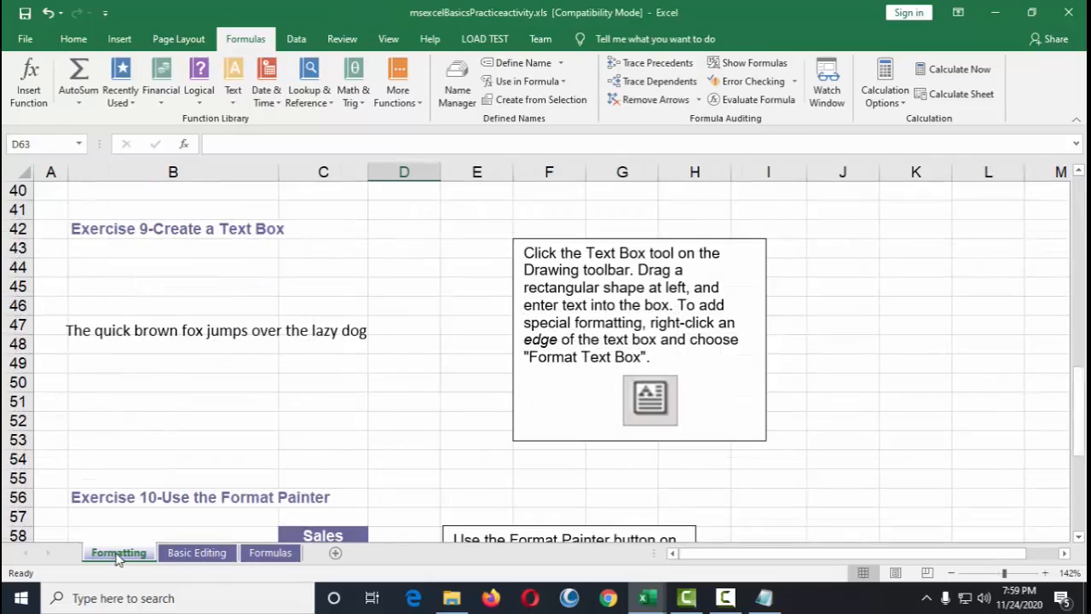
scroll(379, 402, "up", 13)
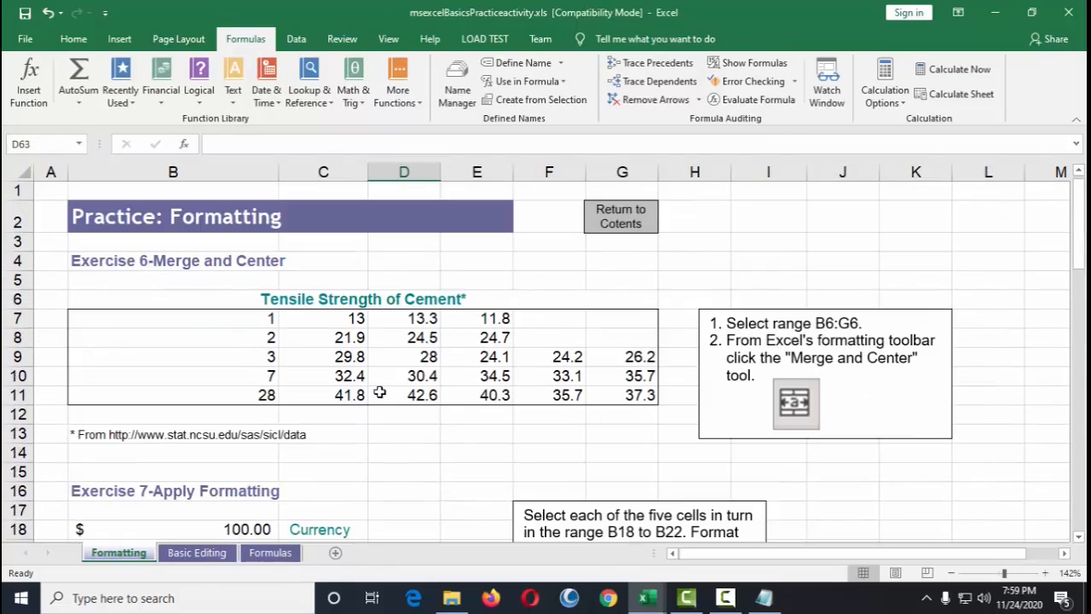